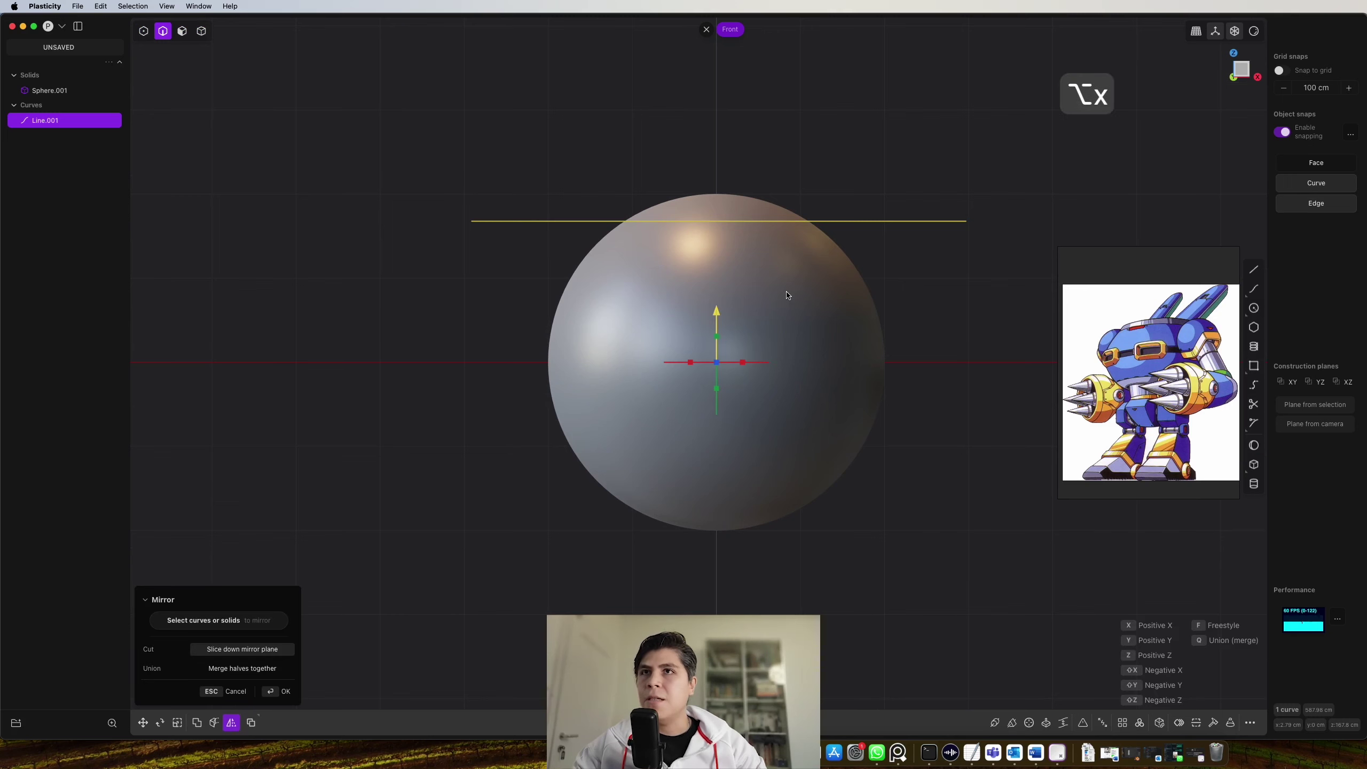
Mirror the upper horizontal line vertically below the sphere's centre and cut the sphere with both lines
key(y)
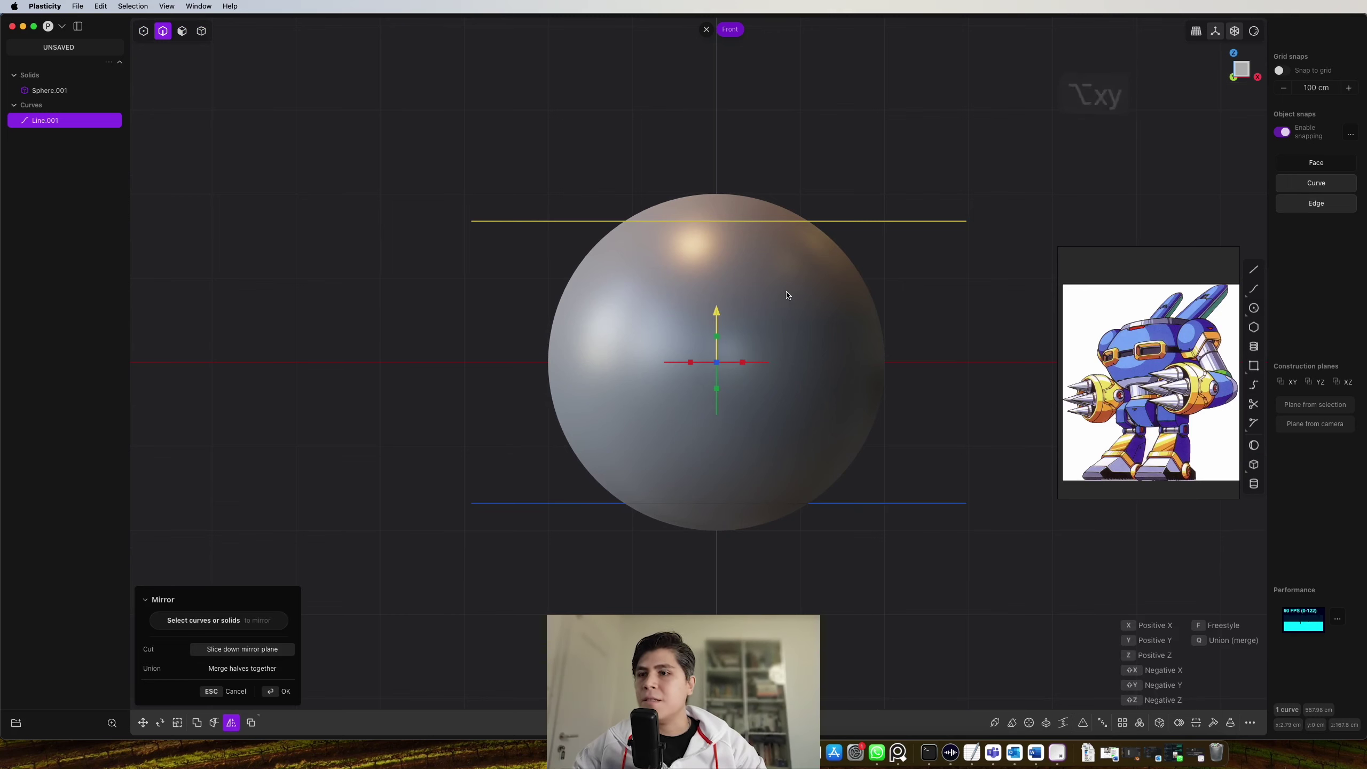
key(Return)
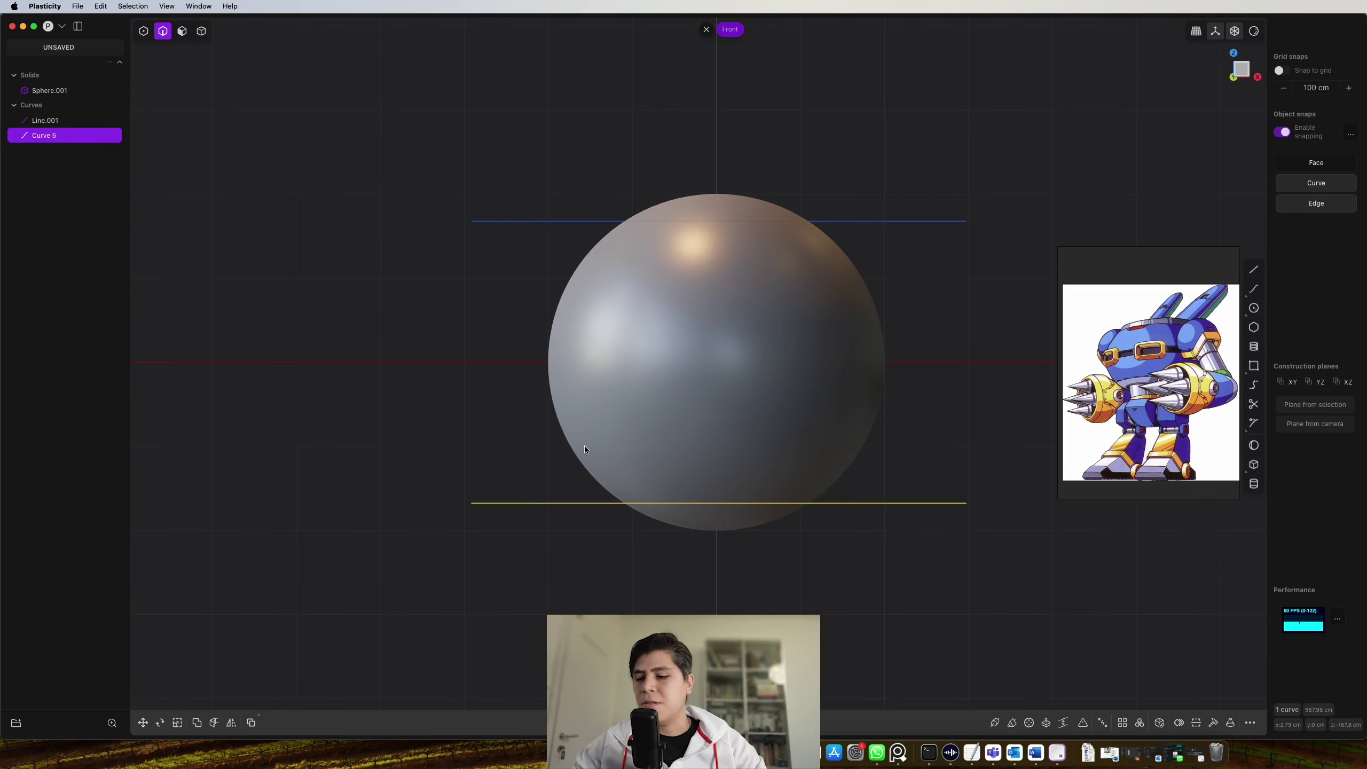
shift+middle_drag(585, 447, 601, 450)
key(2)
click(891, 223)
shift+click(936, 504)
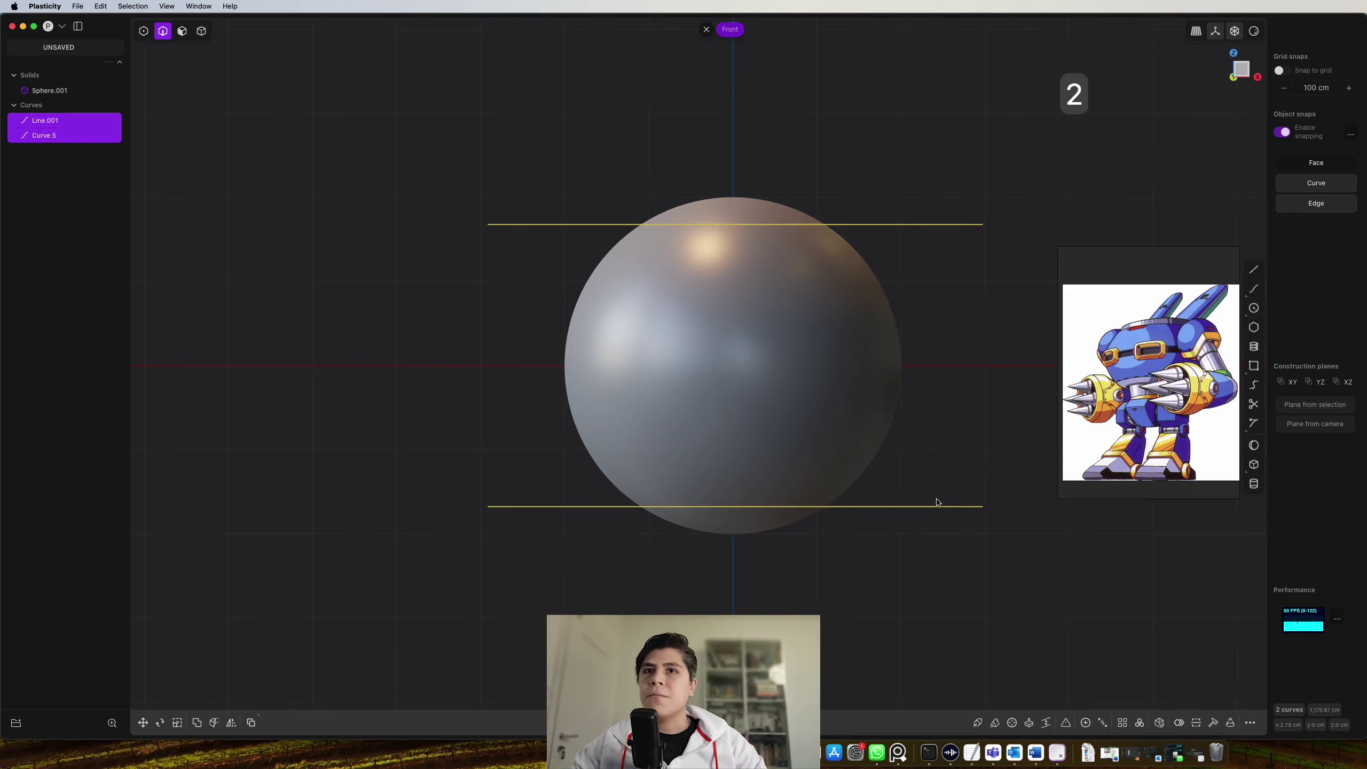
key(c)
click(801, 401)
right_click(943, 340)
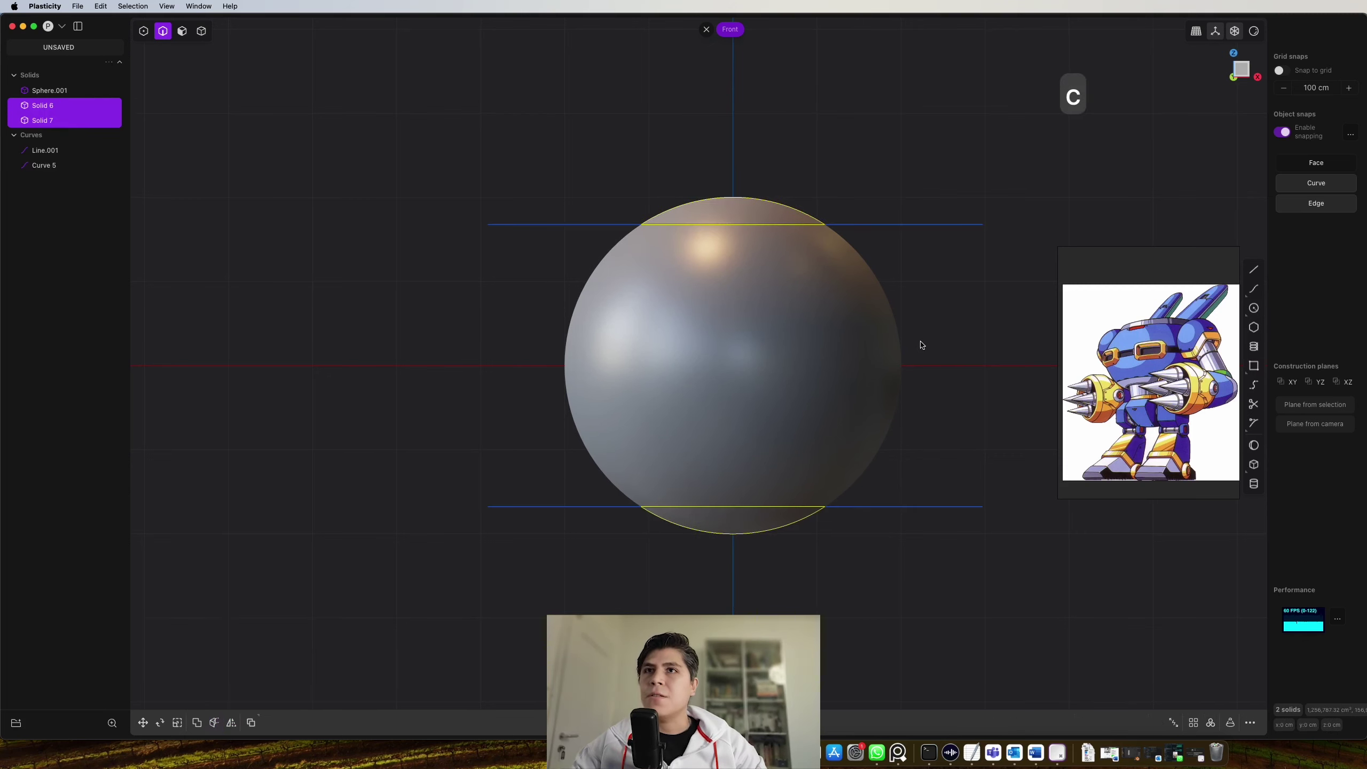
Delete the two cut-off sphere caps and both cutting lines
key(x)
middle_drag(912, 320, 888, 353)
key(2)
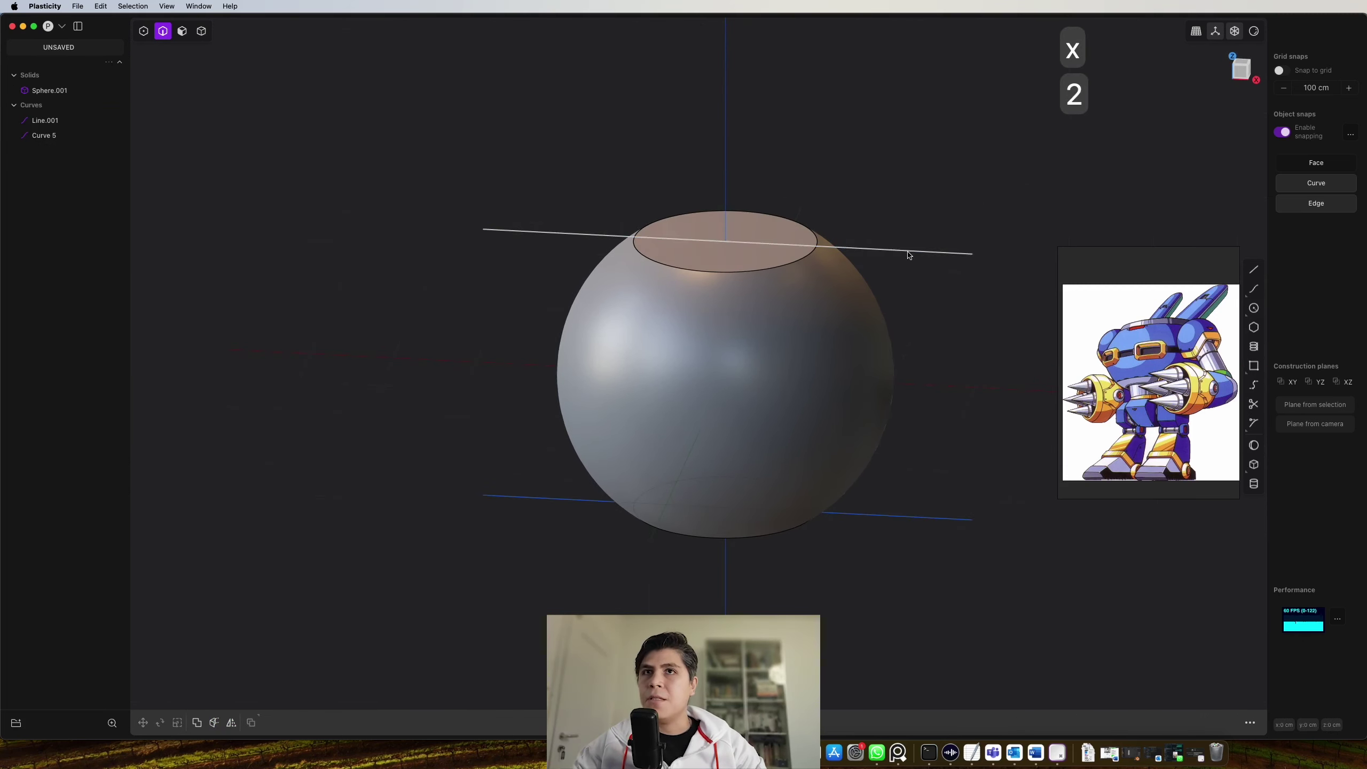
click(906, 251)
click(942, 519)
key(x)
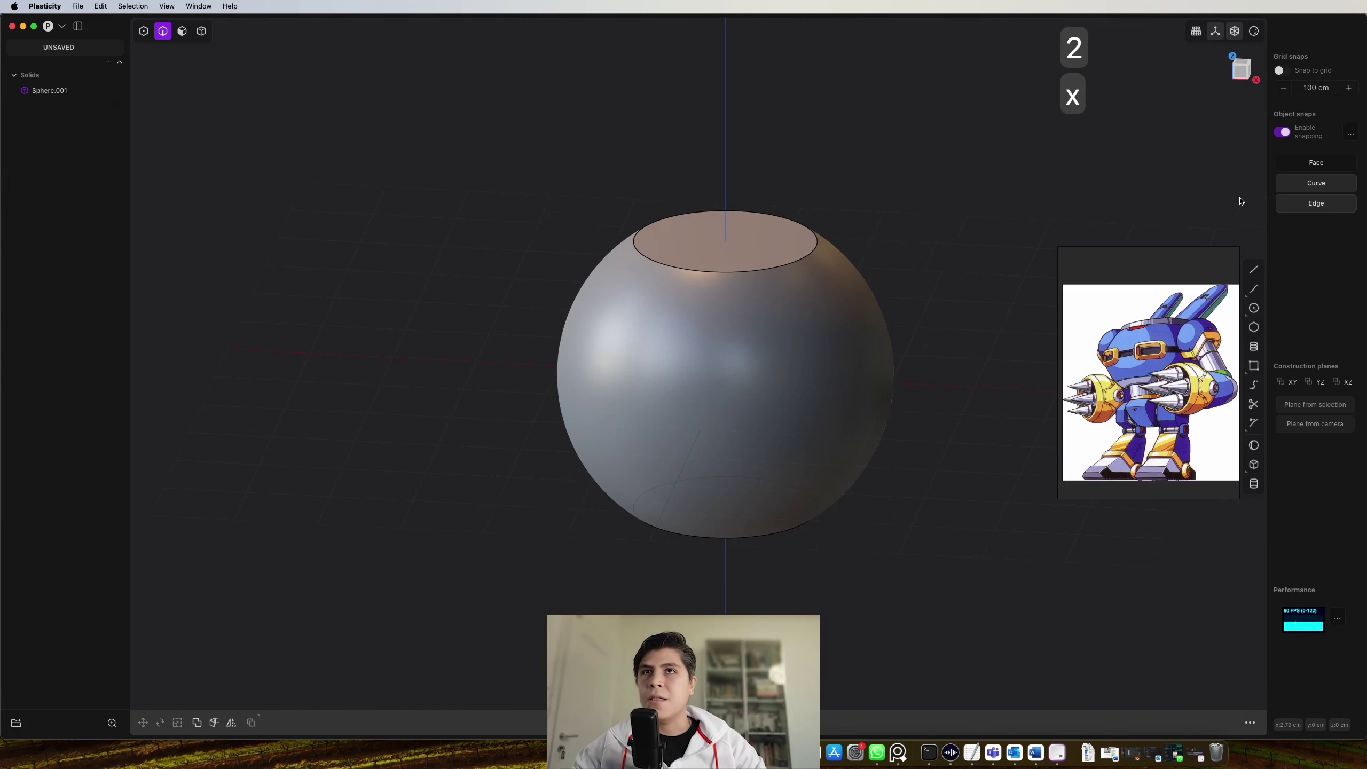
Extrude the sphere's flat upper face inward to cut a round recess into the body
click(1239, 75)
middle_drag(943, 159, 842, 209)
key(3)
click(841, 205)
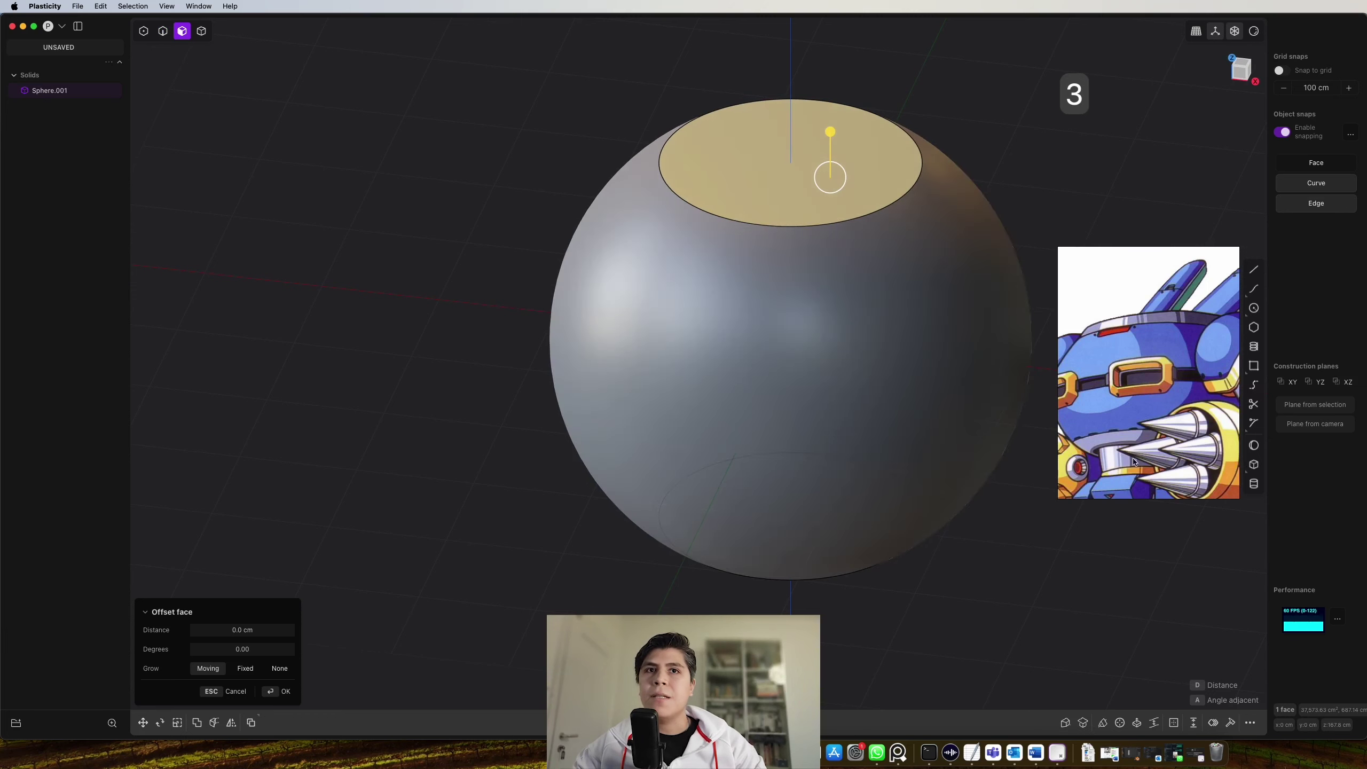
middle_drag(1134, 415, 834, 349)
middle_drag(826, 302, 864, 128)
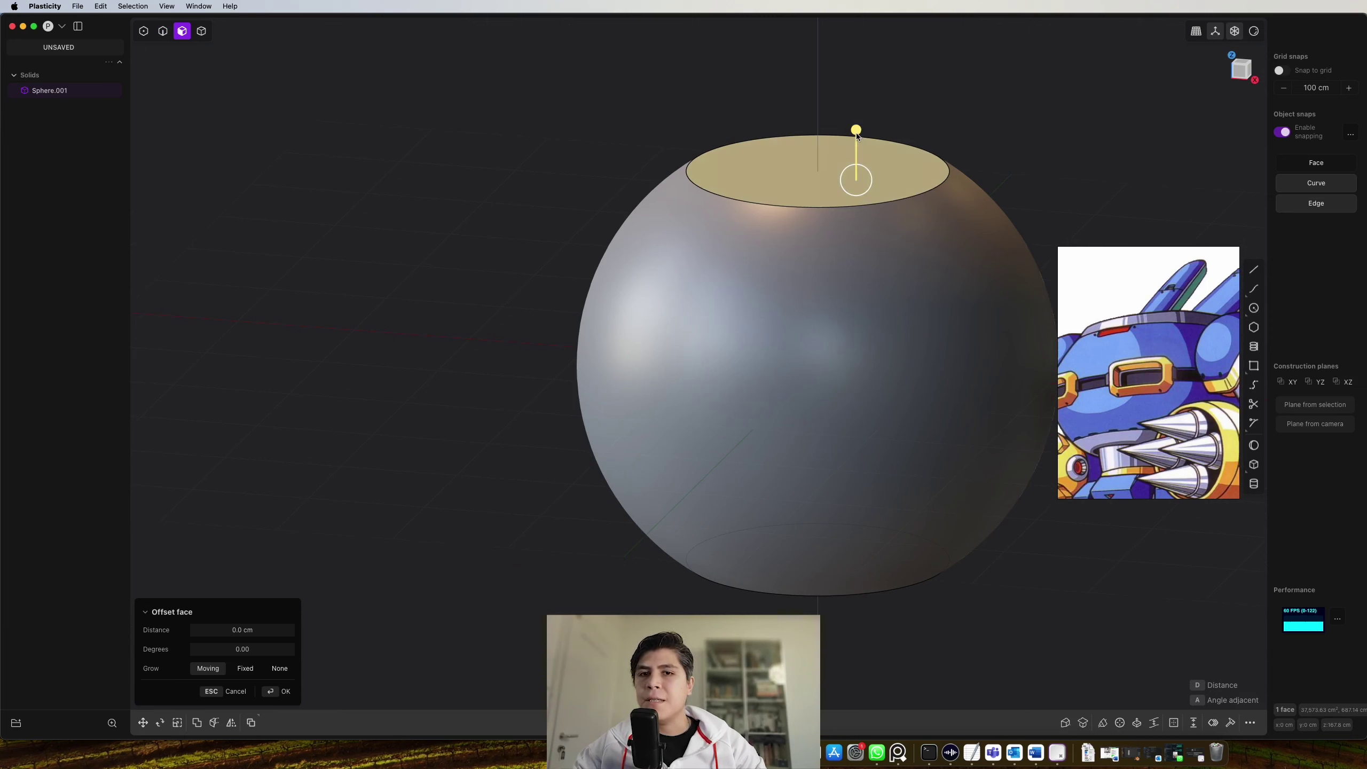
drag(859, 135, 886, 228)
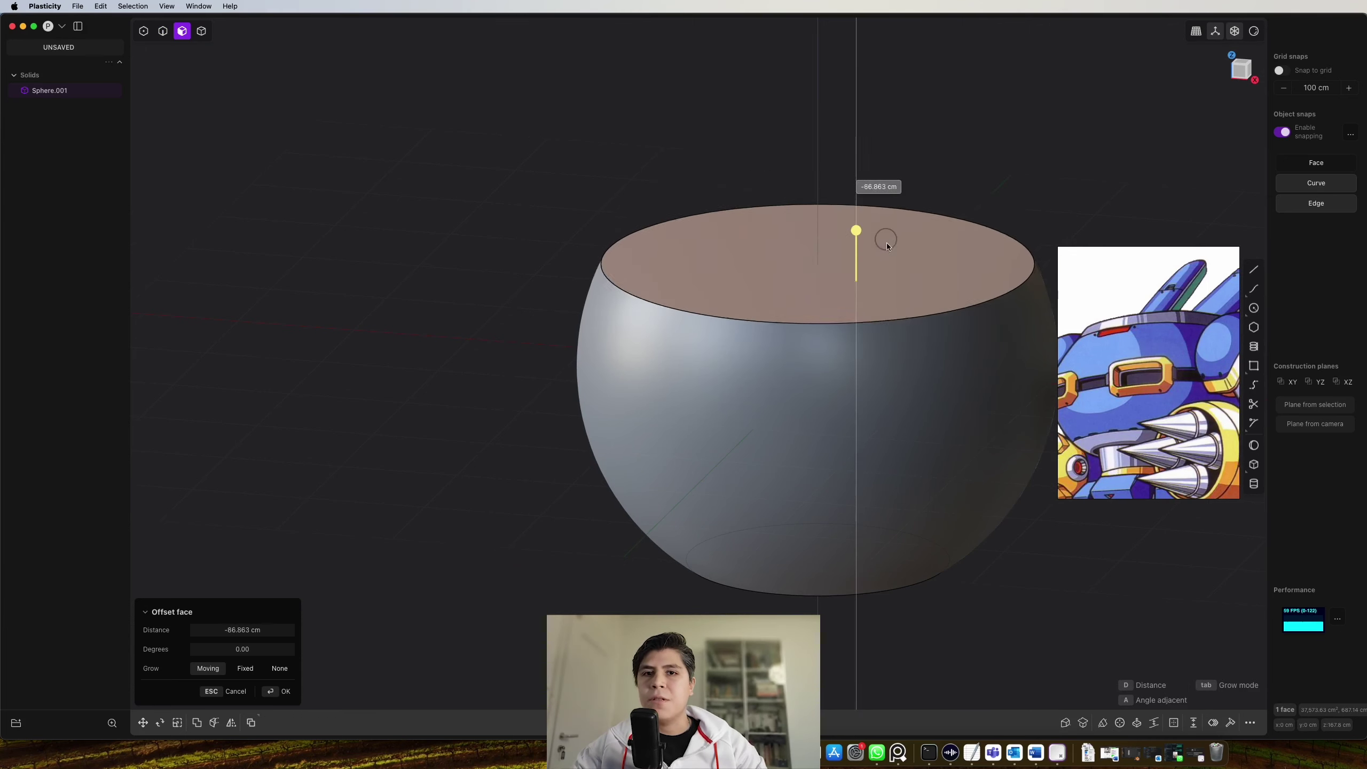
key(Escape)
key(e)
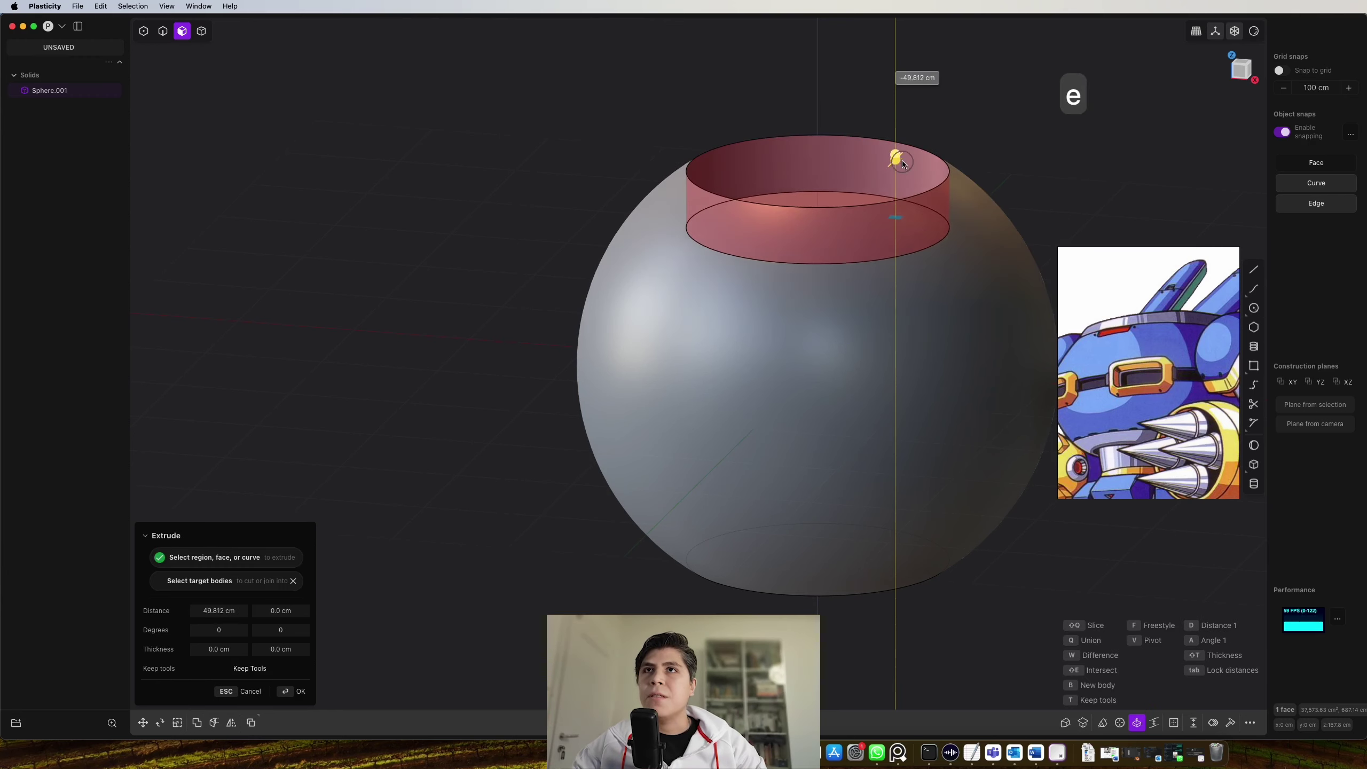
drag(902, 164, 923, 265)
right_click(917, 261)
Extrude the sphere's flat lower face inward to cut a matching round recess
middle_drag(909, 257, 860, 429)
click(860, 430)
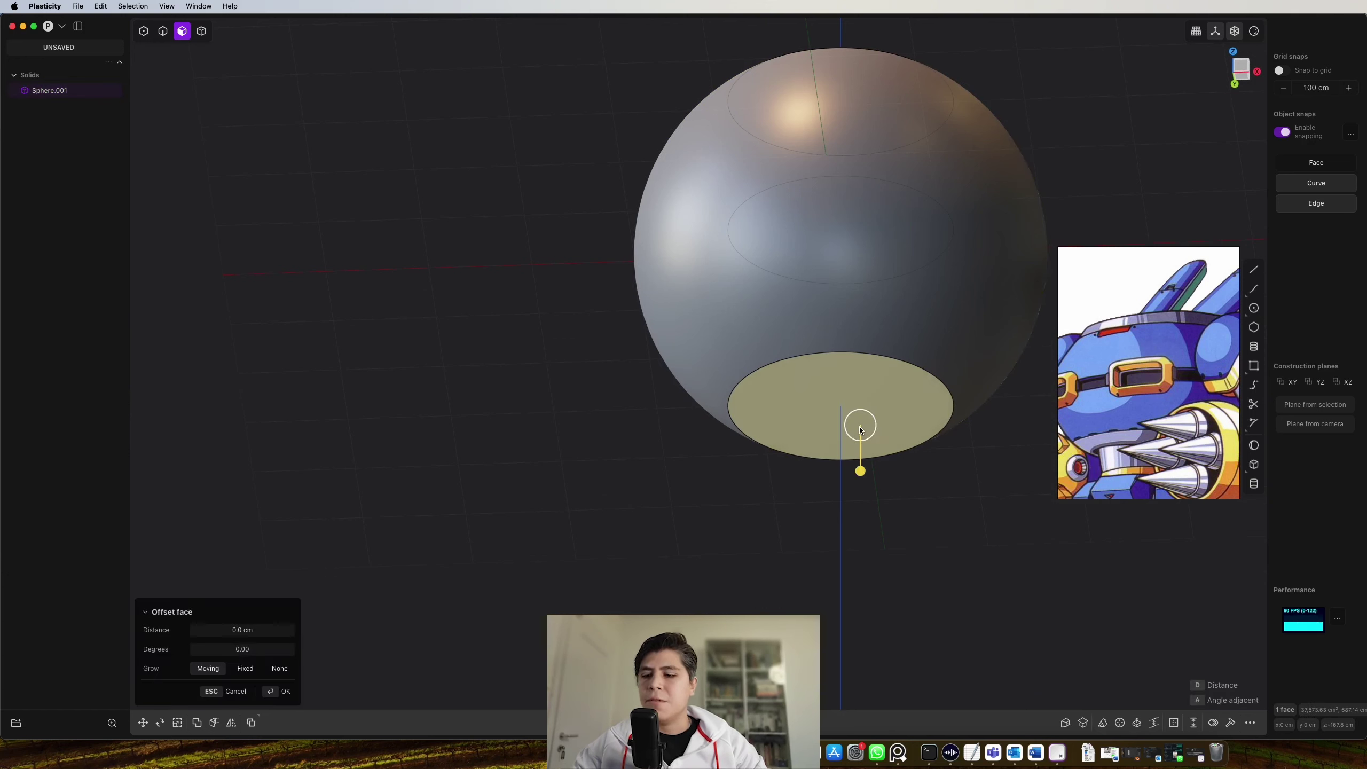
key(e)
drag(861, 483, 861, 421)
right_click(861, 422)
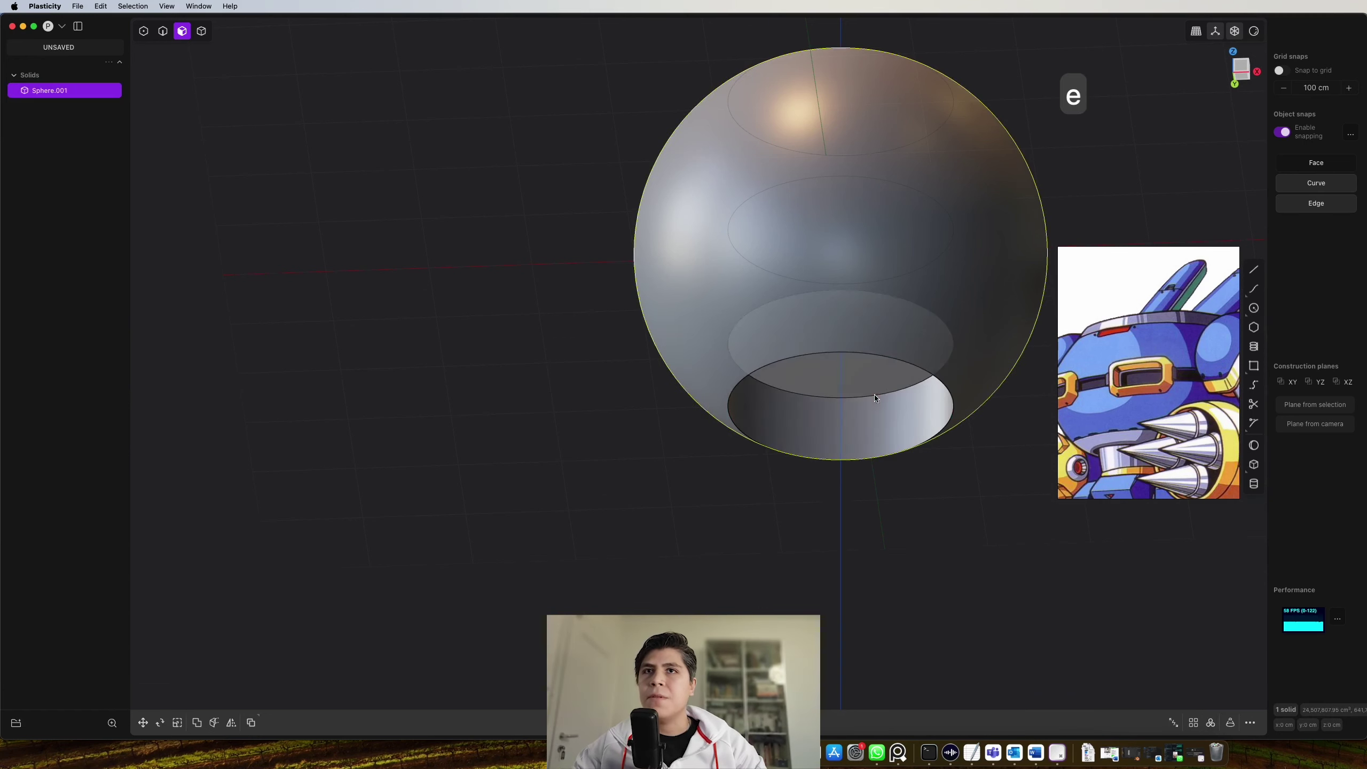
In the front view, draw a horizontal line across the body just below its upper rim and mirror it vertically
middle_drag(863, 420, 875, 344)
click(1241, 68)
shift+middle_drag(1036, 135, 1052, 281)
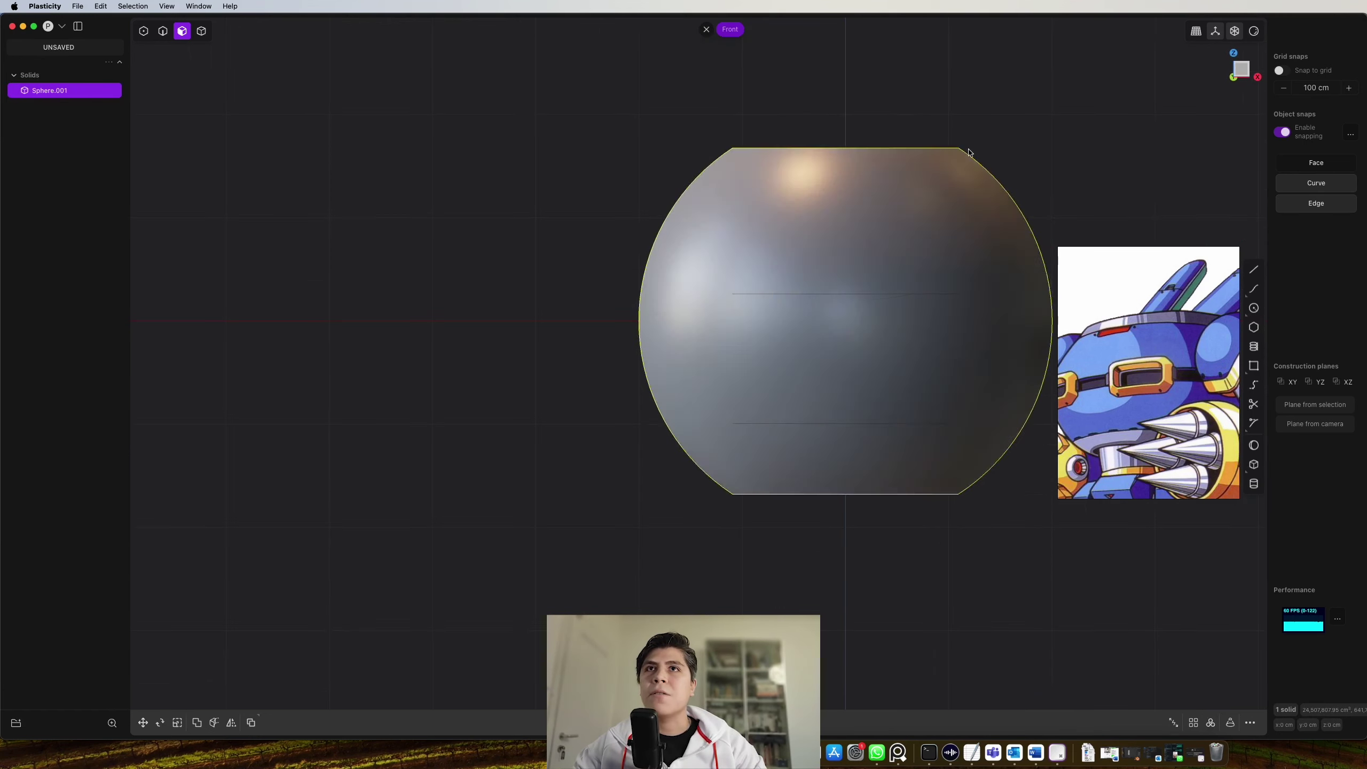
middle_drag(970, 152, 957, 200)
shift+middle_drag(874, 143, 881, 230)
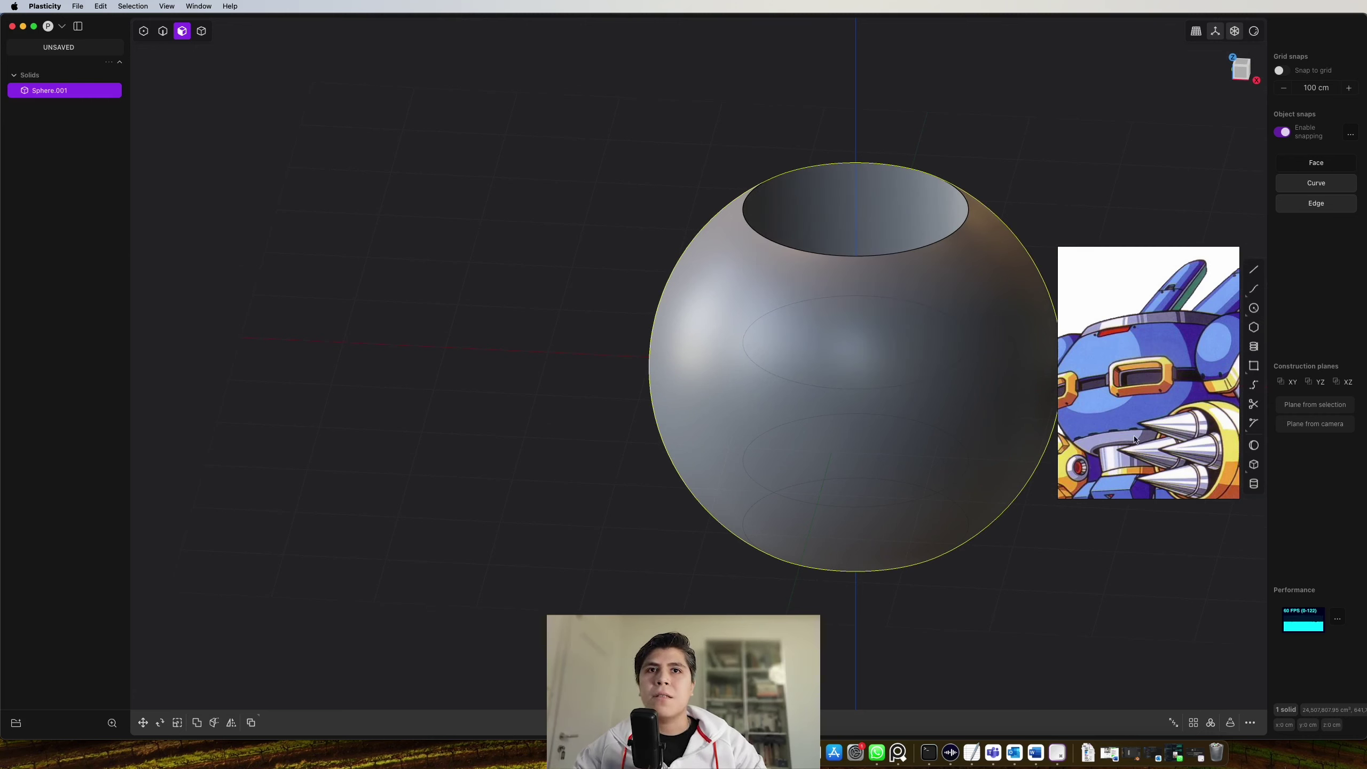
click(1239, 69)
key(shift+a)
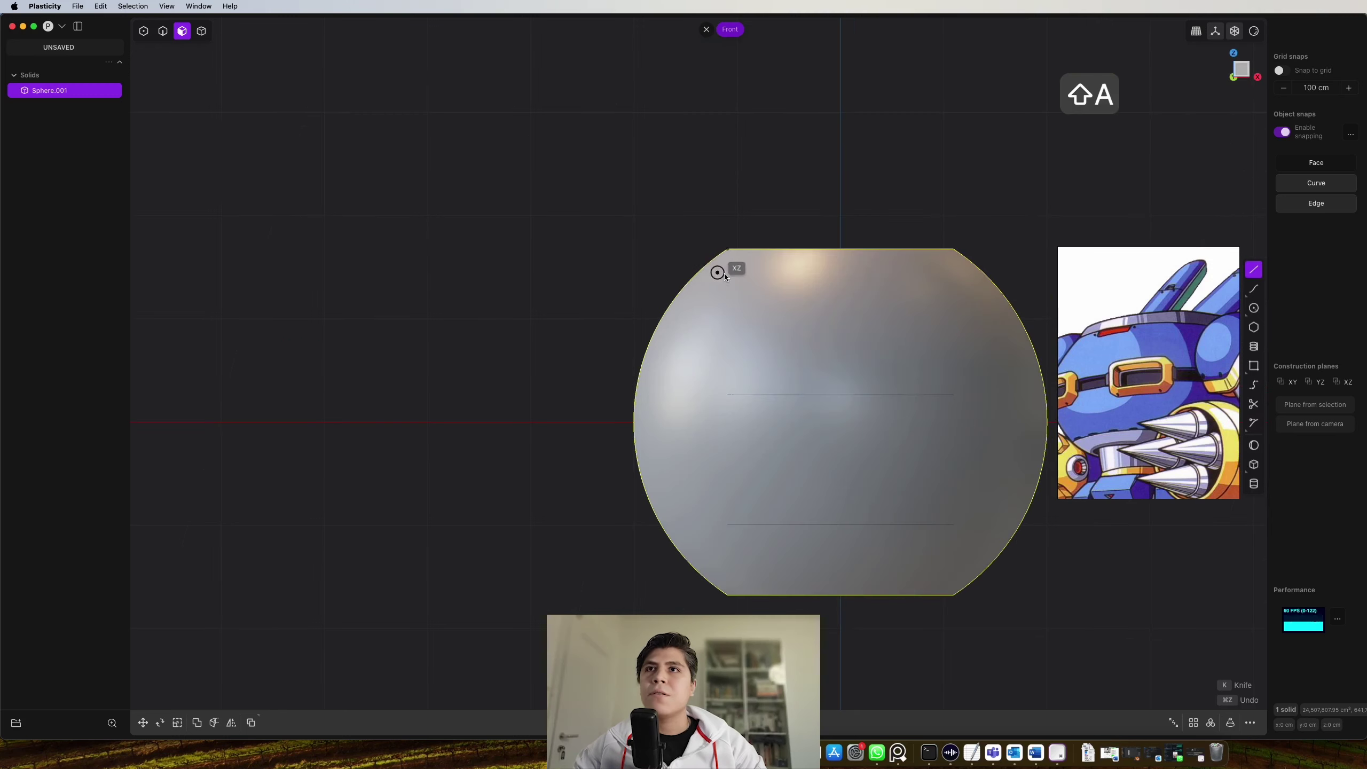
scroll(724, 274, right, 3)
click(1074, 210)
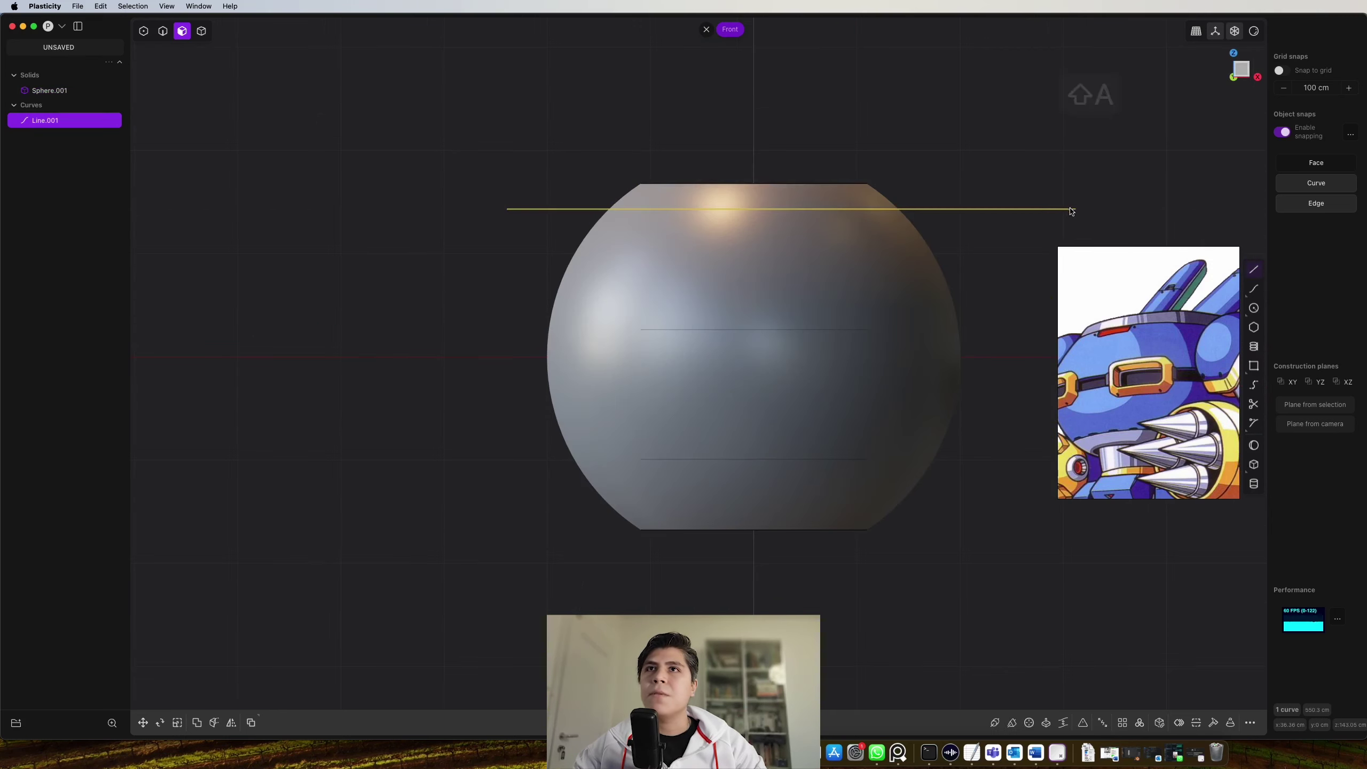
key(alt+x)
right_click(971, 359)
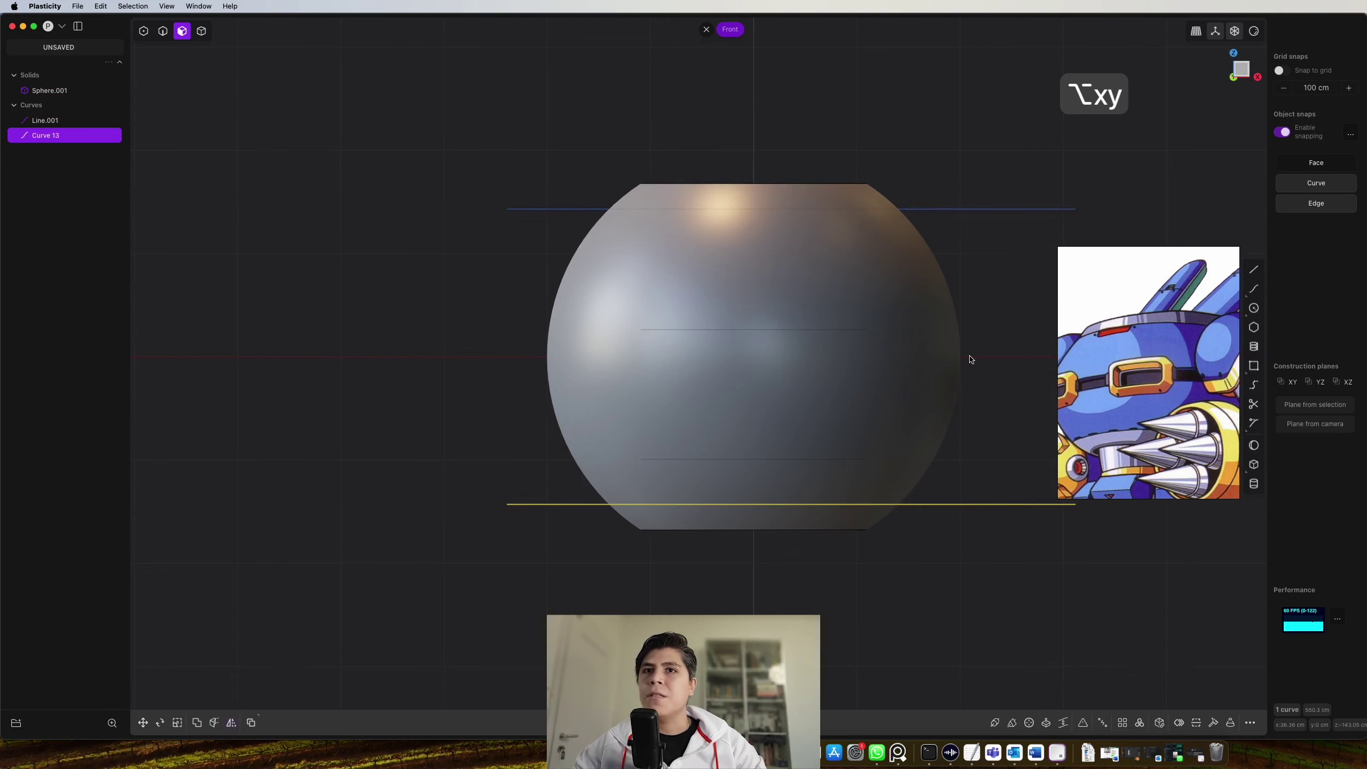
Cut the body with both horizontal lines to separate an upper and a lower rim ring
key(2)
drag(1032, 177, 964, 504)
key(c)
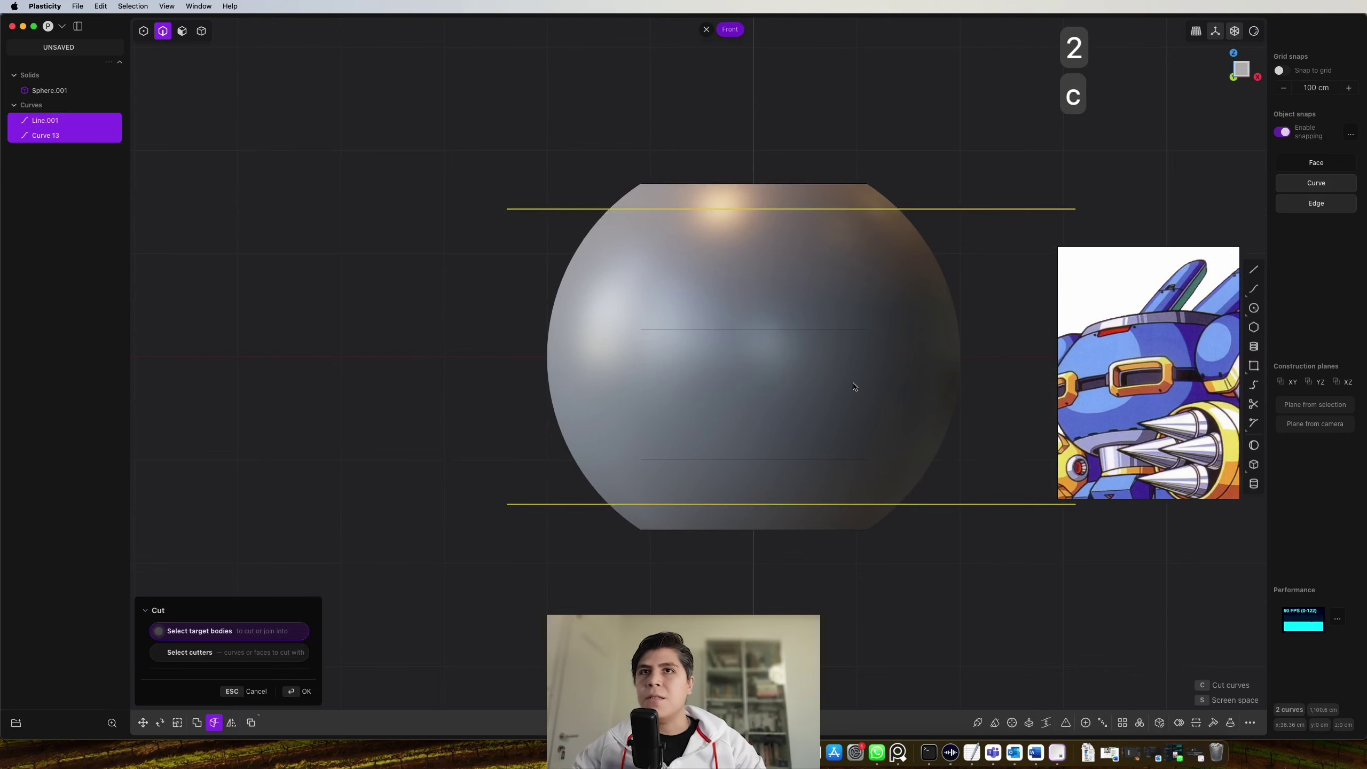
right_click(902, 331)
Apply a small fillet to the lower outer edge of the separated upper ring
mouse_move(910, 306)
middle_down()
mouse_move(870, 379)
mouse_move(934, 299)
middle_up()
scroll(930, 303, up, 2)
right_drag(900, 289, 959, 327)
key(3)
scroll(958, 326, up, 10)
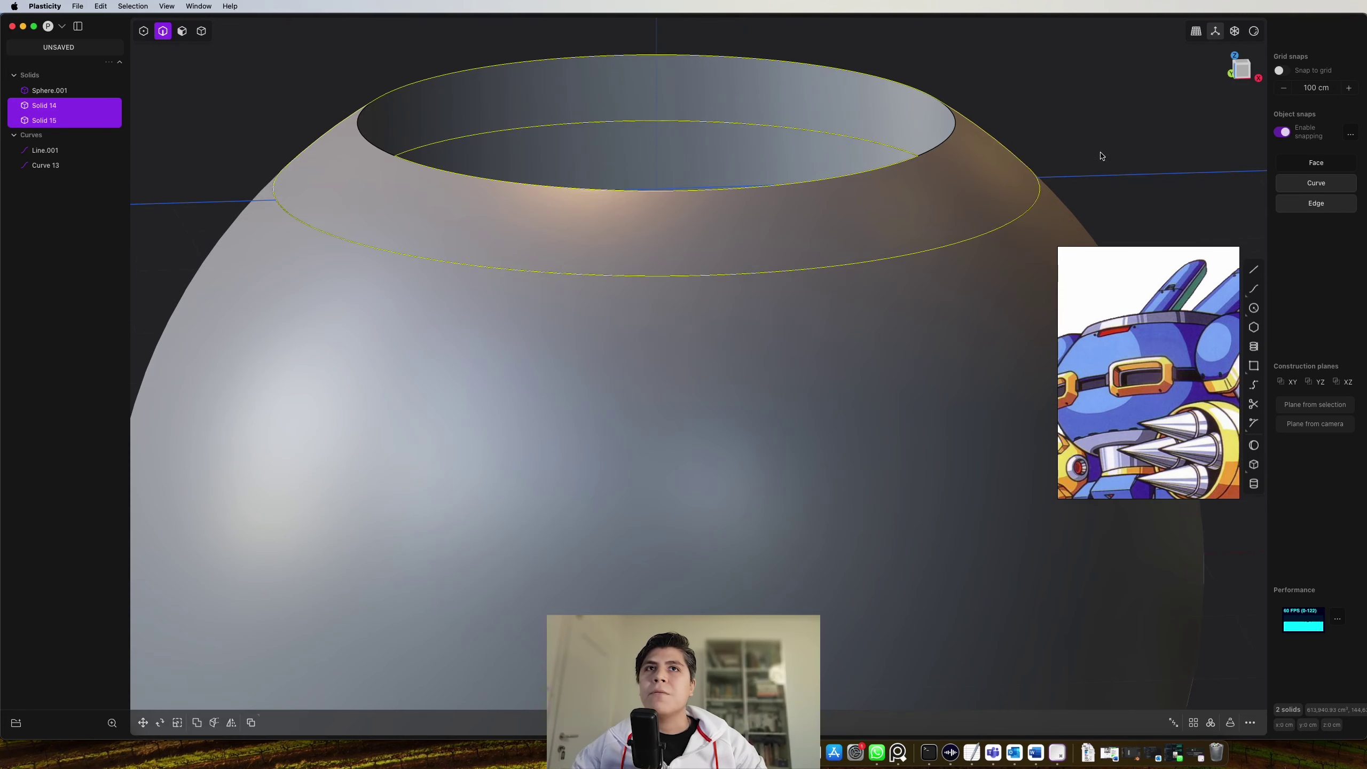
click(1102, 156)
click(938, 248)
key(b)
scroll(856, 271, up, 3)
middle_drag(875, 276, 921, 227)
drag(939, 256, 934, 254)
middle_drag(694, 262, 693, 301)
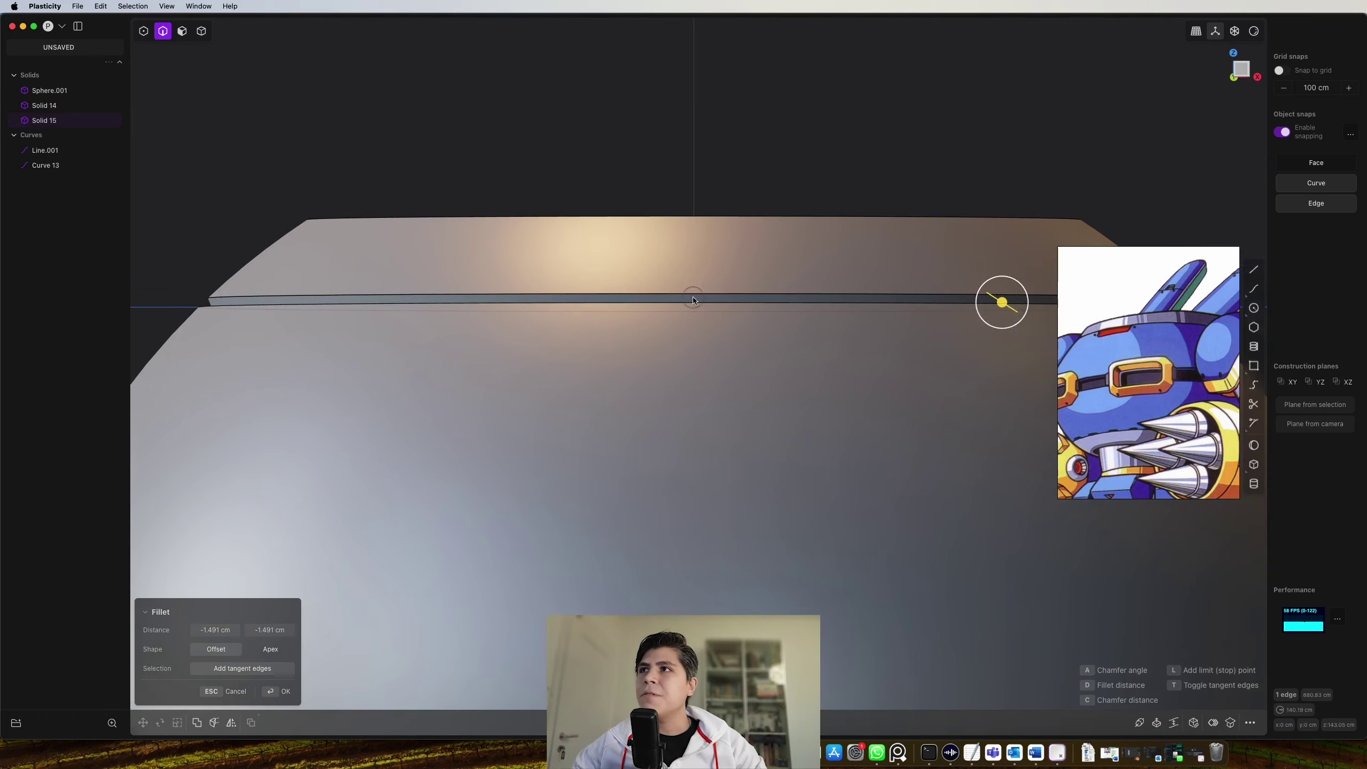
drag(1019, 302, 1005, 316)
key(Return)
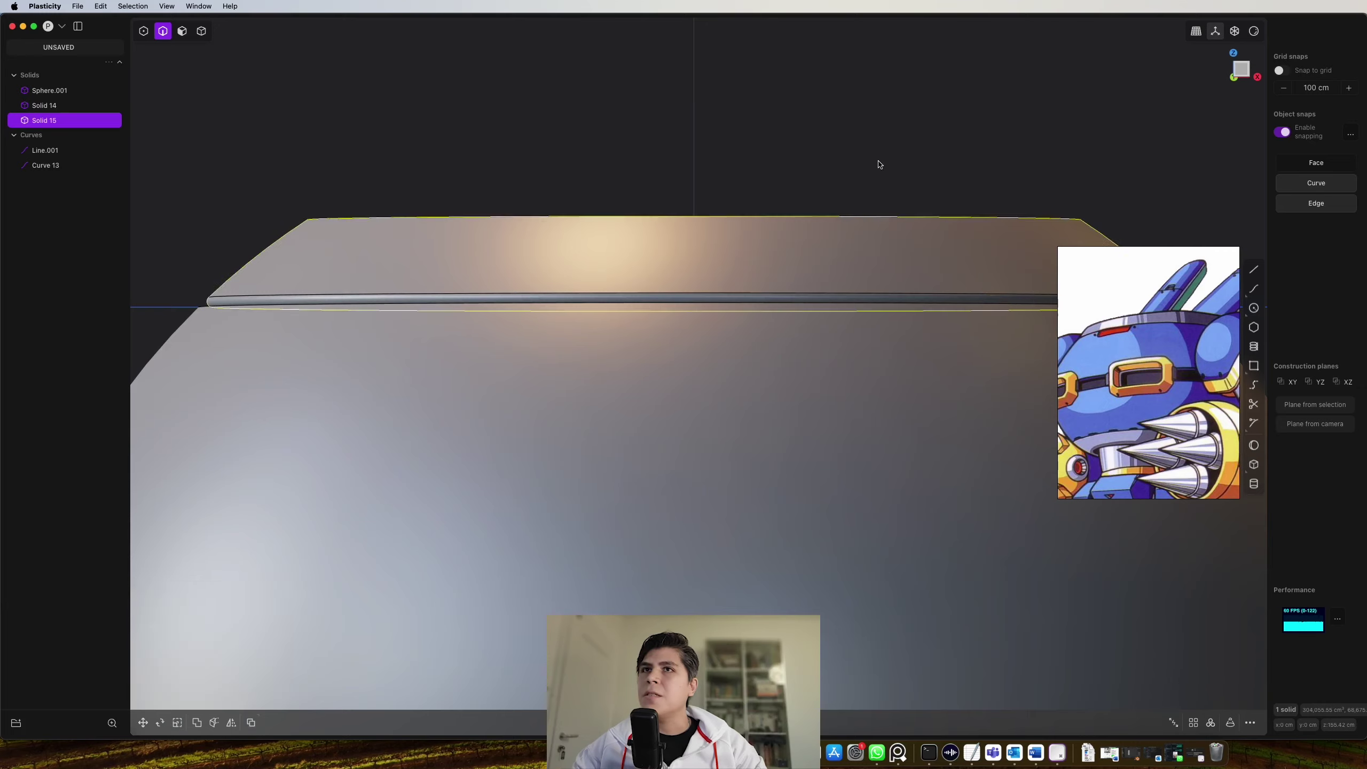
Fillet the main body's upper edge next to the ring by about 7.9 cm
middle_drag(876, 162, 983, 239)
click(954, 218)
key(b)
scroll(955, 220, up, 5)
drag(978, 237, 1002, 199)
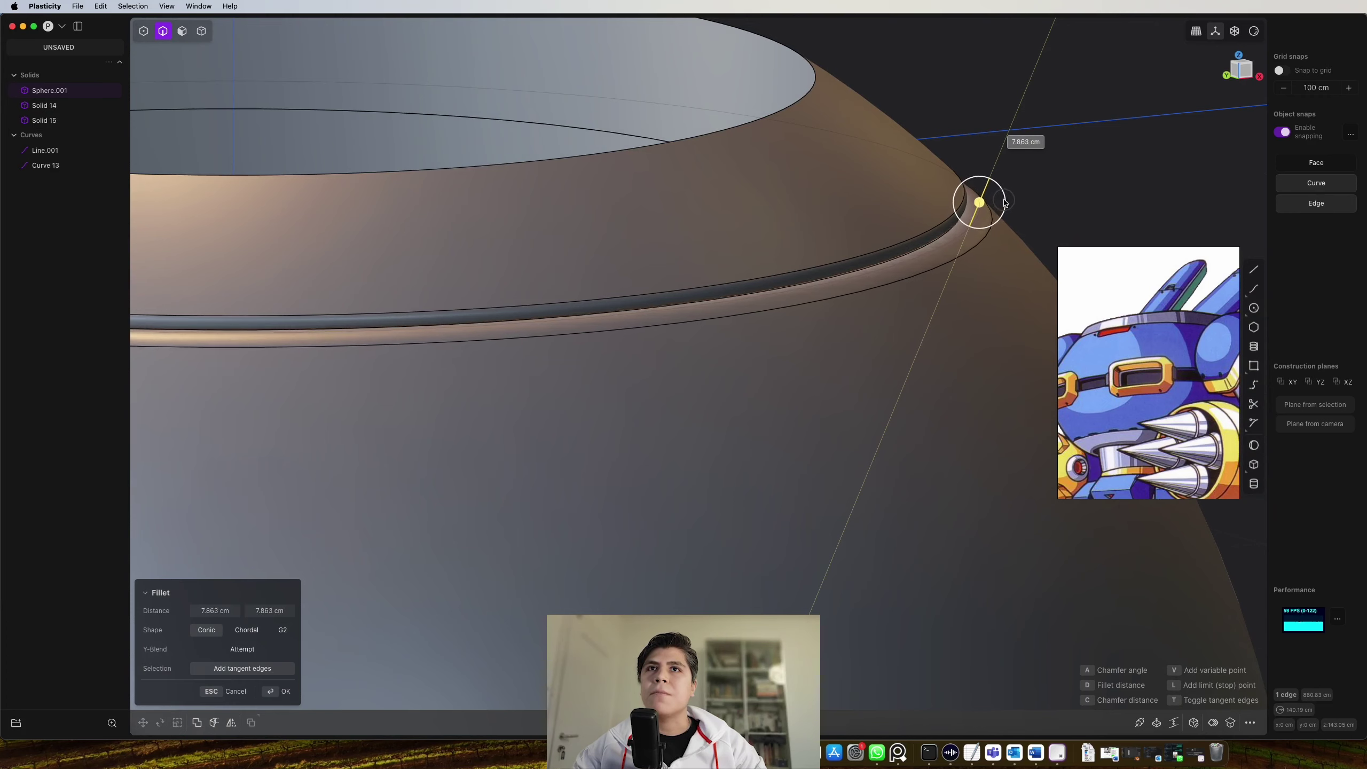
scroll(833, 305, down, 5)
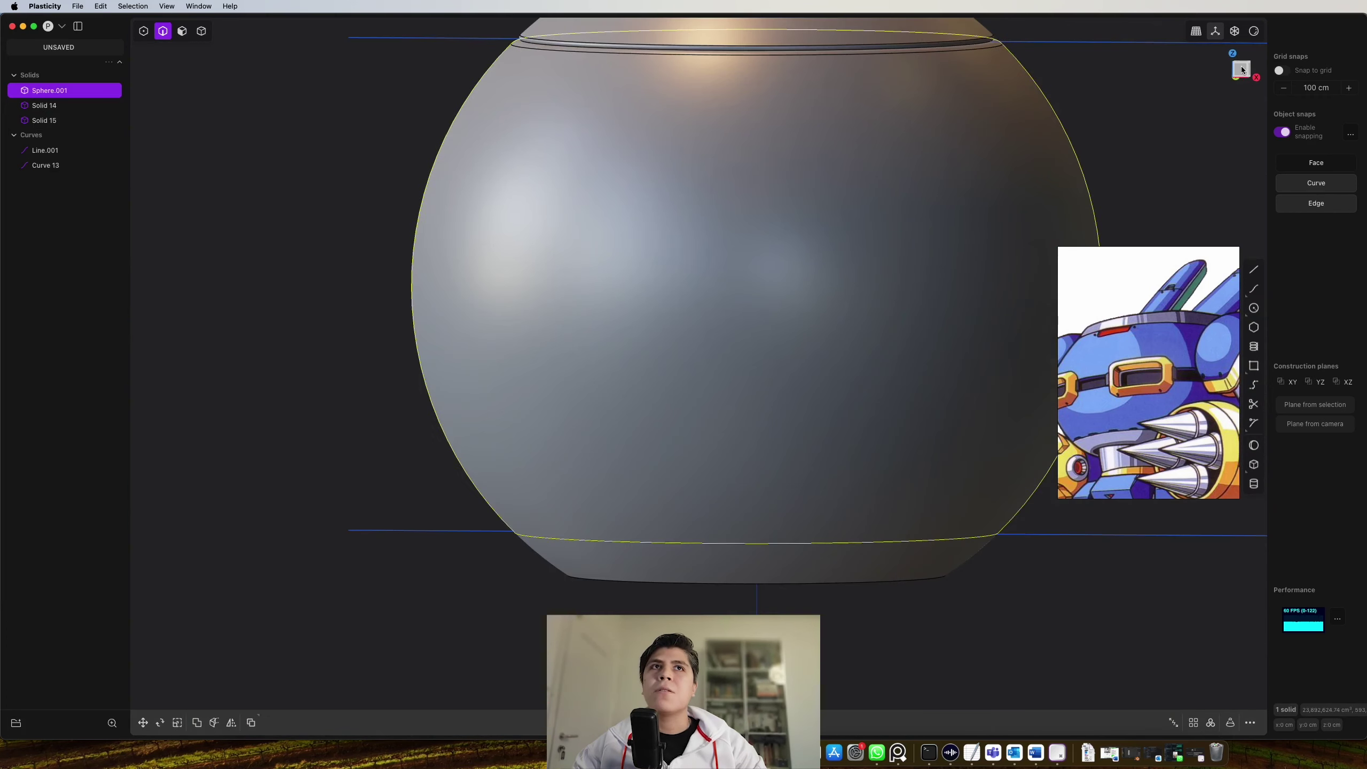
In the front view, draw a horizontal line through the body's centre and cut the main body in half with it
click(1242, 70)
scroll(918, 171, down, 5)
shift+middle_drag(915, 170, 869, 239)
key(shift+a)
click(536, 304)
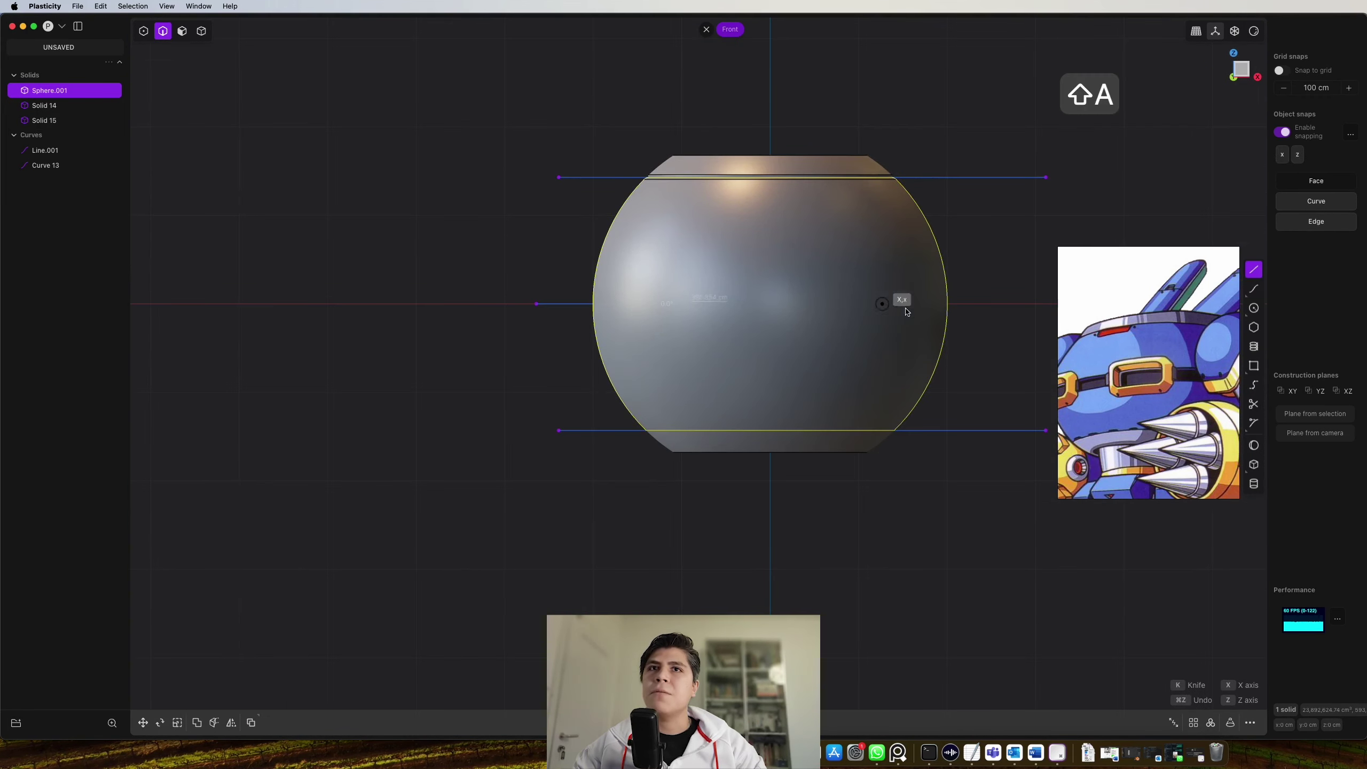
click(995, 304)
key(c)
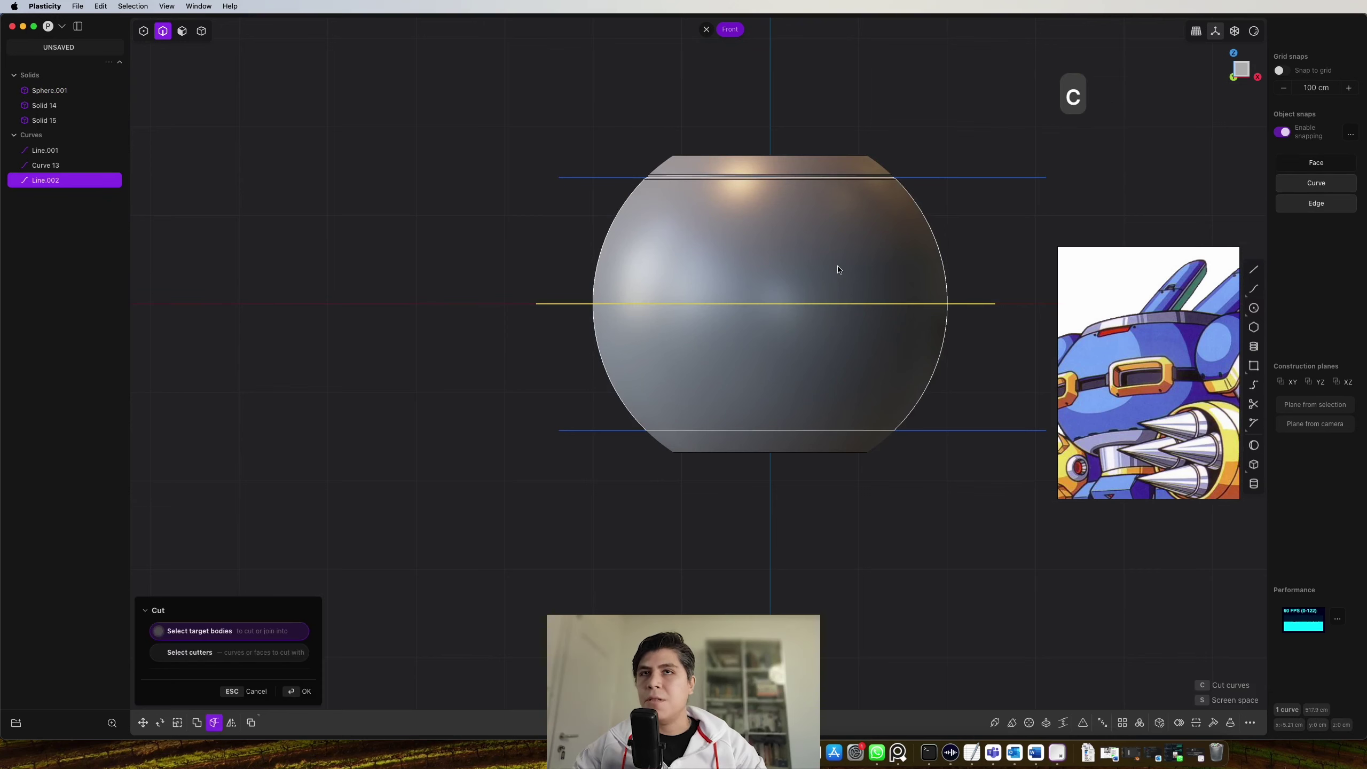
click(837, 268)
Replace the lower half of the main body with a mirrored copy of the filleted upper half, merged into one solid
key(alt+x)
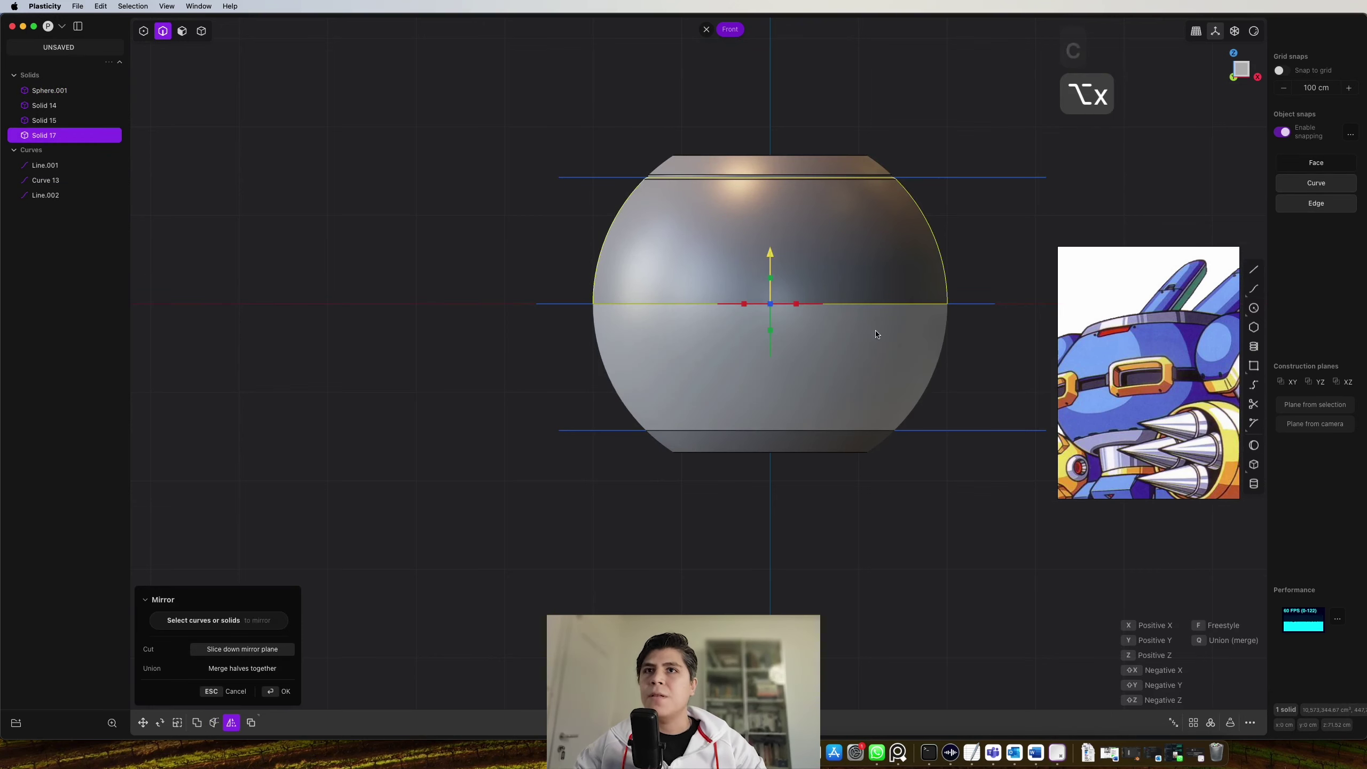
key(x)
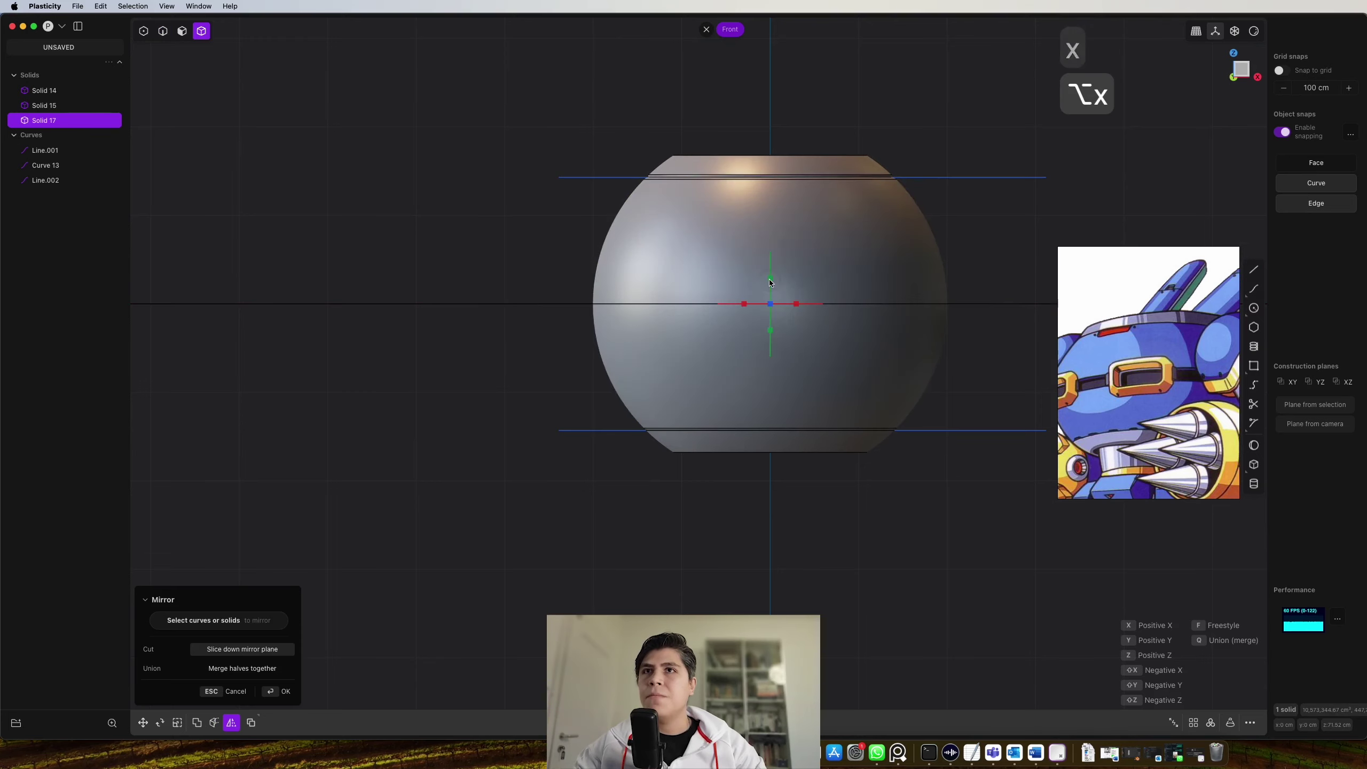
key(Return)
middle_drag(823, 320, 826, 233)
key(q)
key(q)
key(Return)
Replace the lower rim ring with a mirrored copy of the filleted upper ring
click(824, 438)
scroll(808, 377, down, 4)
key(x)
middle_drag(825, 49, 748, 232)
click(738, 232)
key(alt+x)
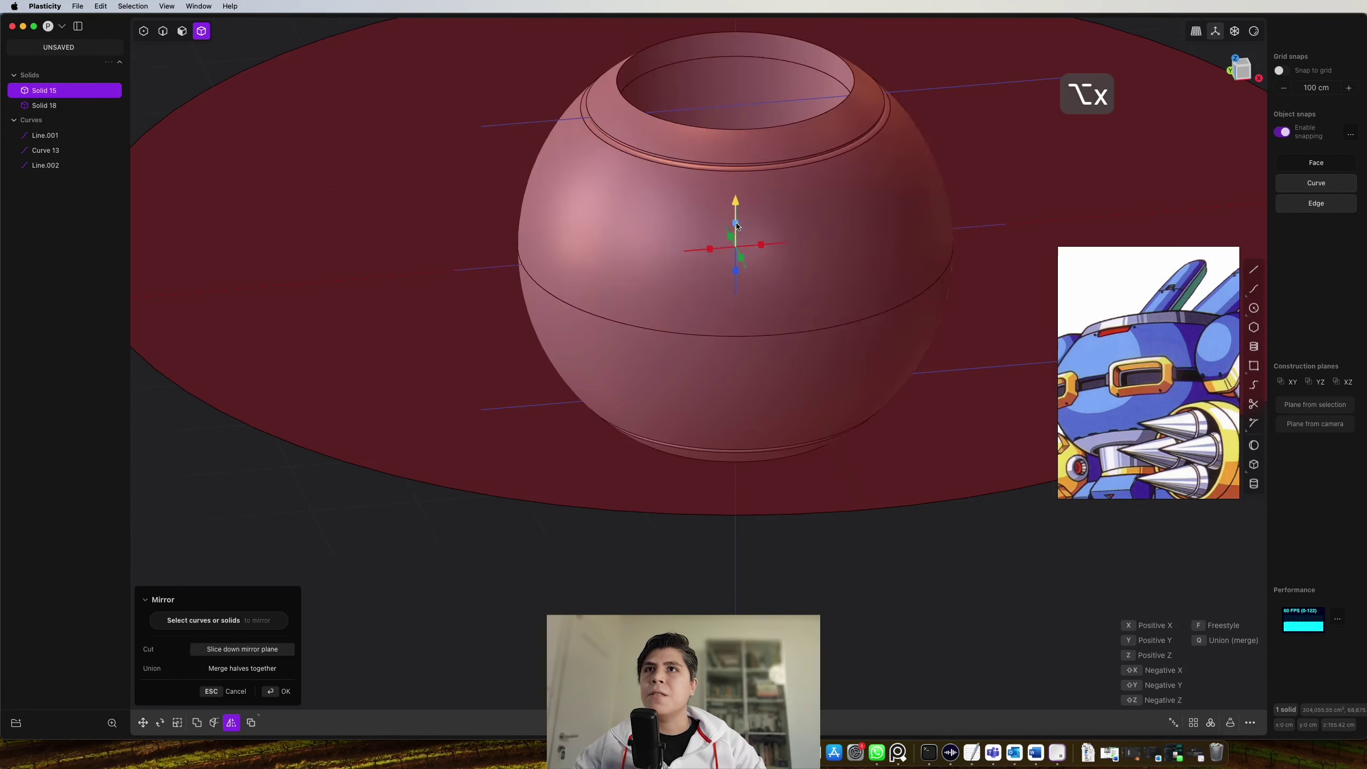
click(736, 225)
right_click(853, 275)
Hide the model's edge lines and examine the mirrored body and its rim seams
middle_drag(852, 275, 748, 232)
click(687, 279)
middle_drag(691, 281, 970, 233)
key(shift+super+e)
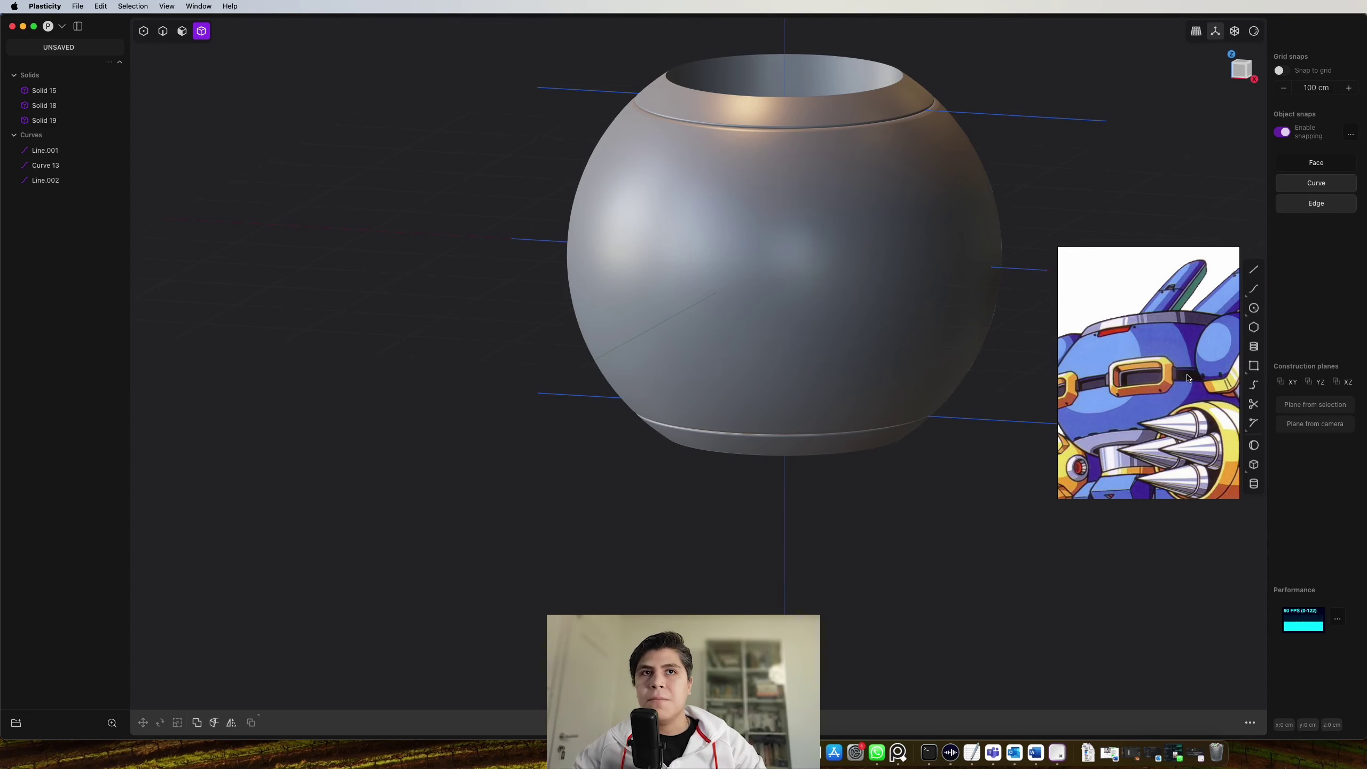
In the front view, move the middle line up about 18.3 cm along Z and mirror it vertically below the centre
click(1244, 80)
key(2)
click(969, 322)
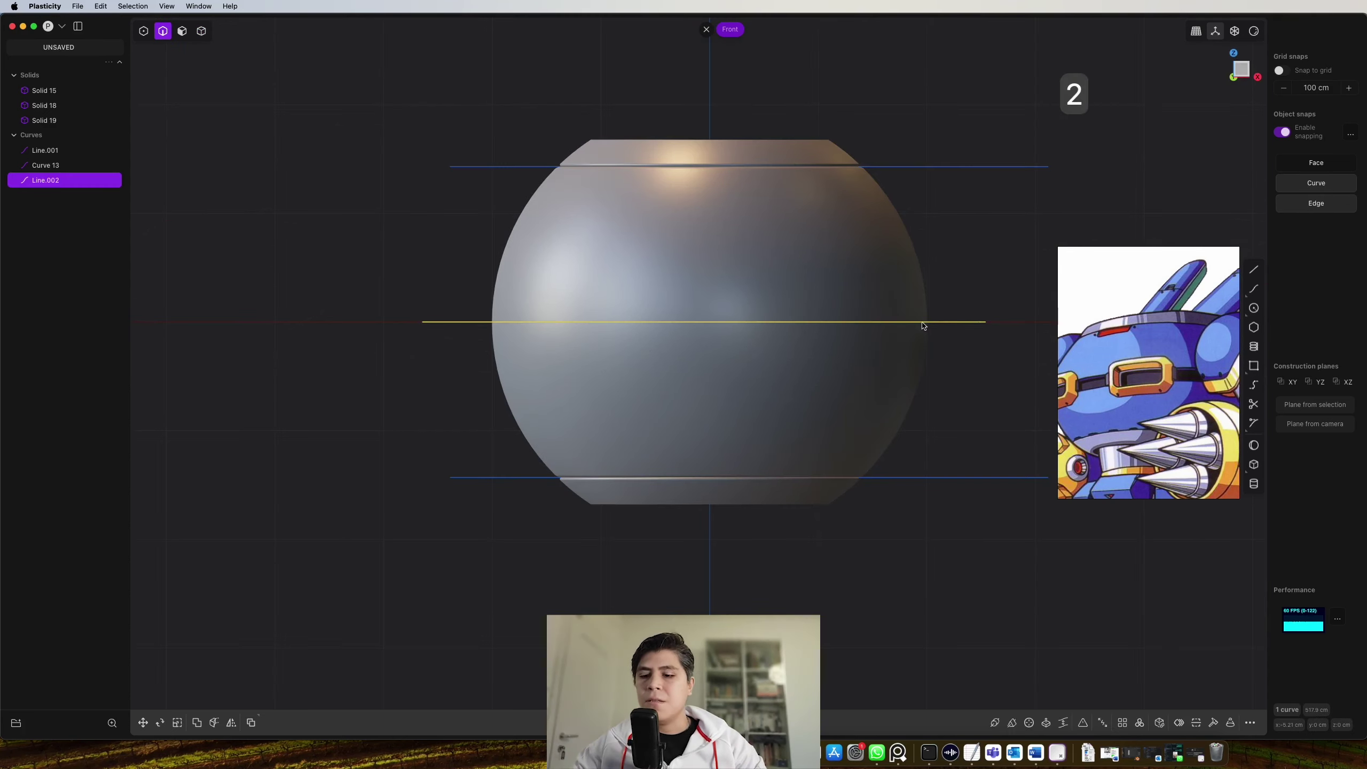
key(g)
key(z)
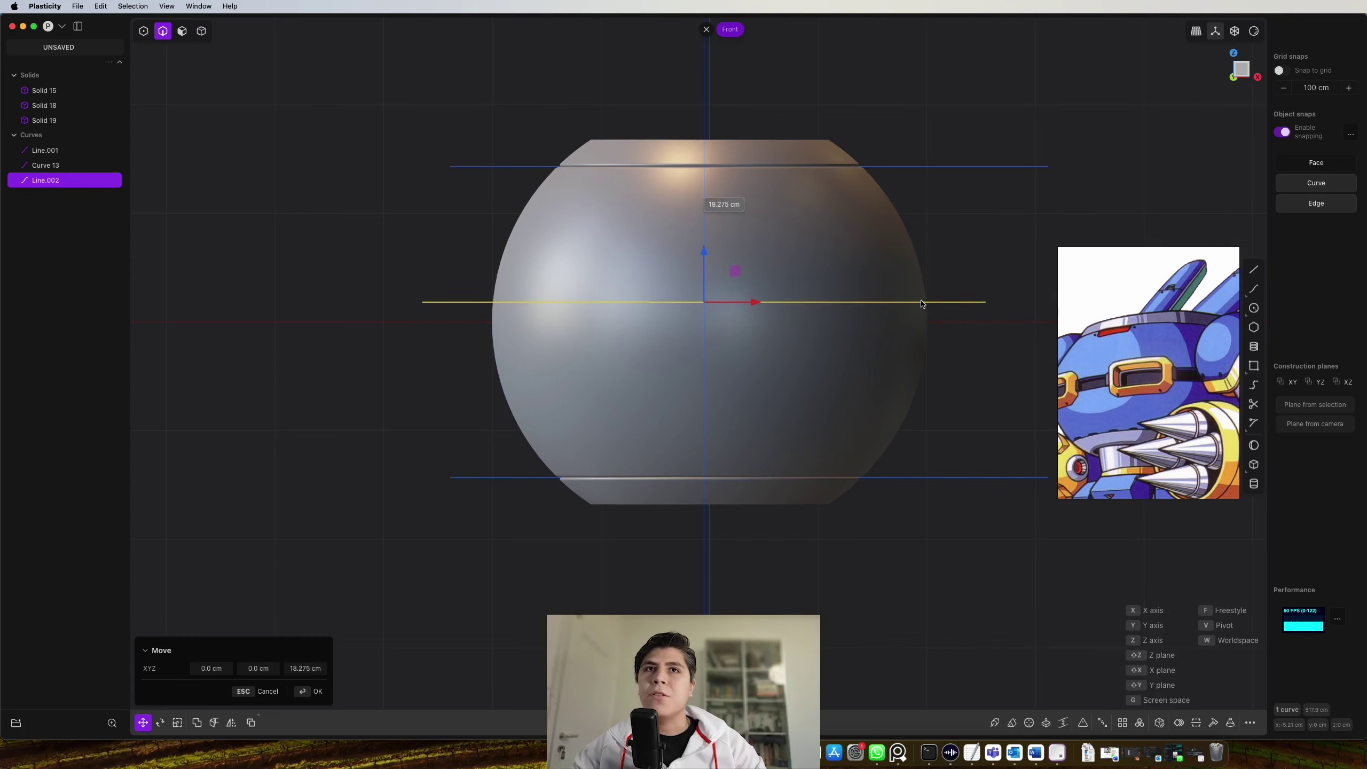
click(921, 303)
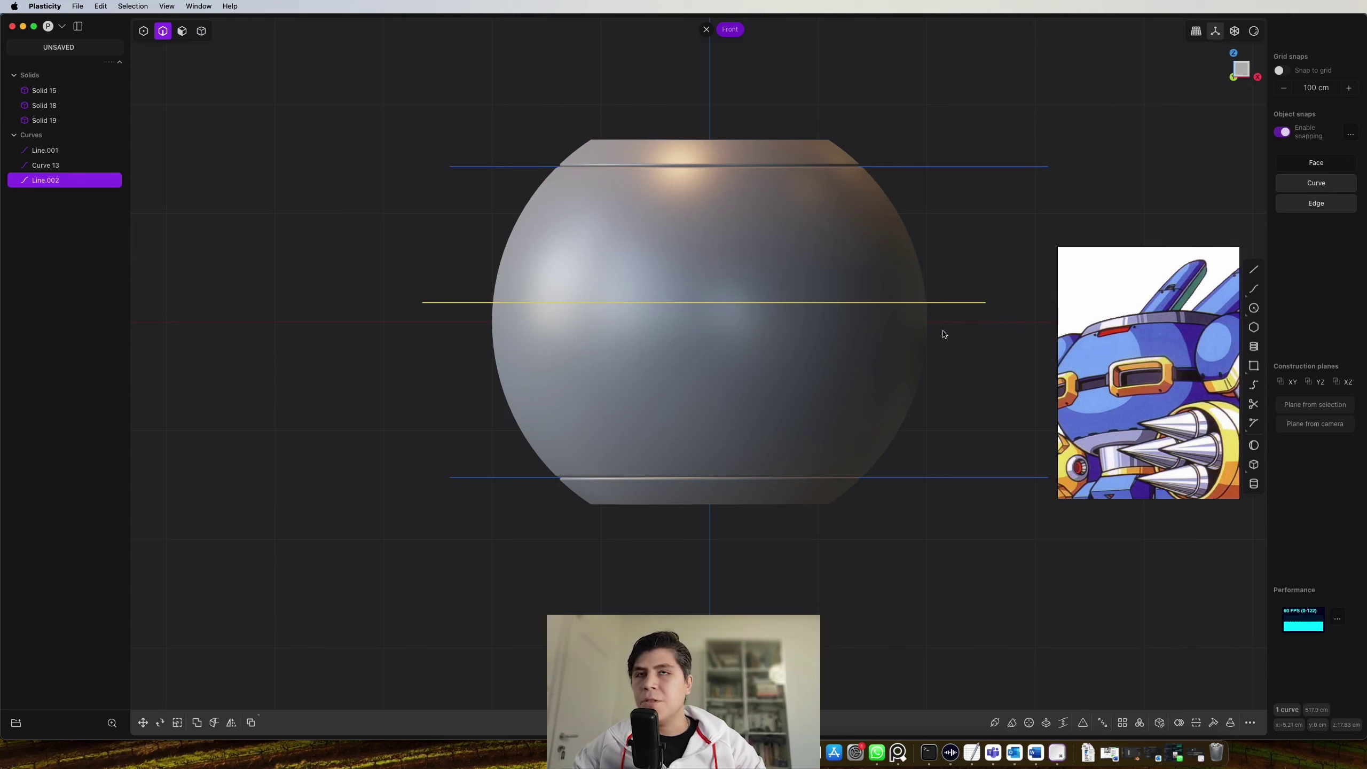
key(alt+x)
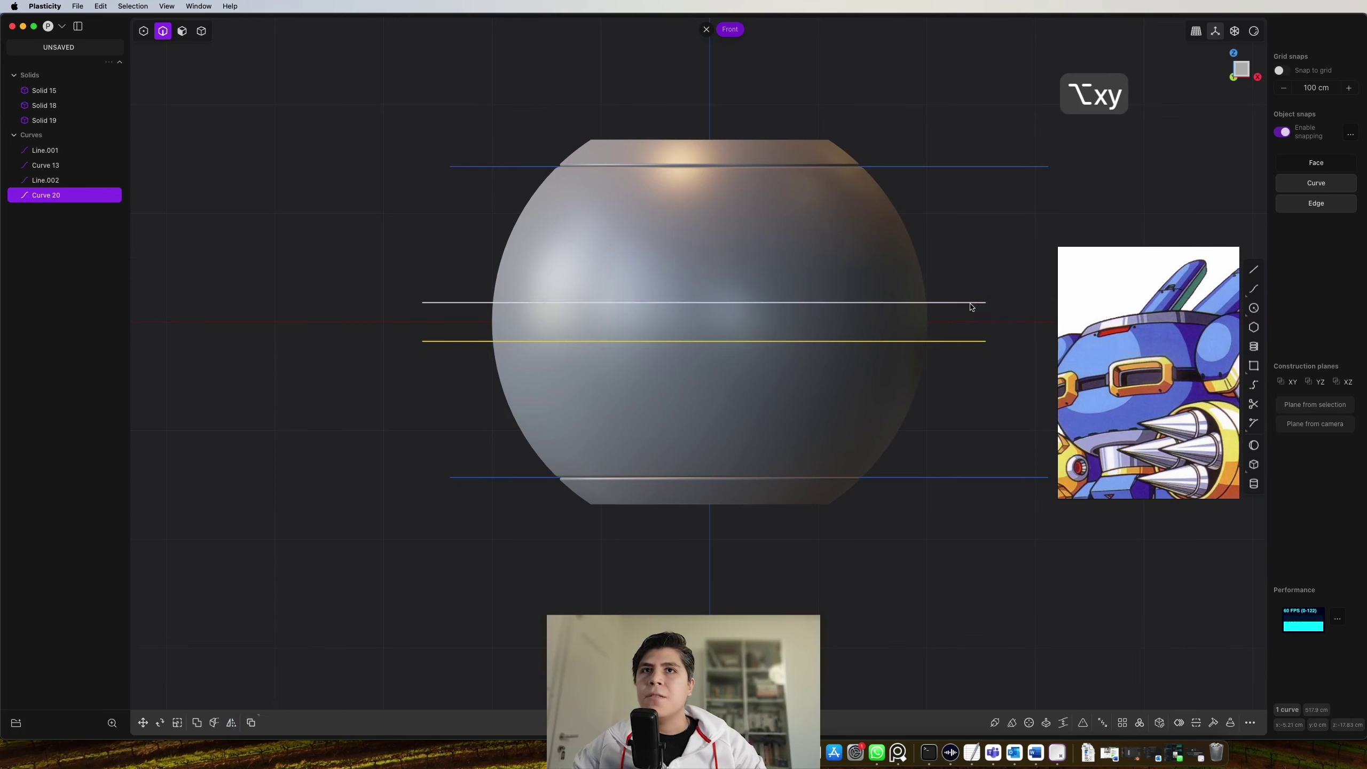
Imprint the two middle horizontal lines onto the main torso body to split off the belt band faces
shift+click(972, 304)
key(c)
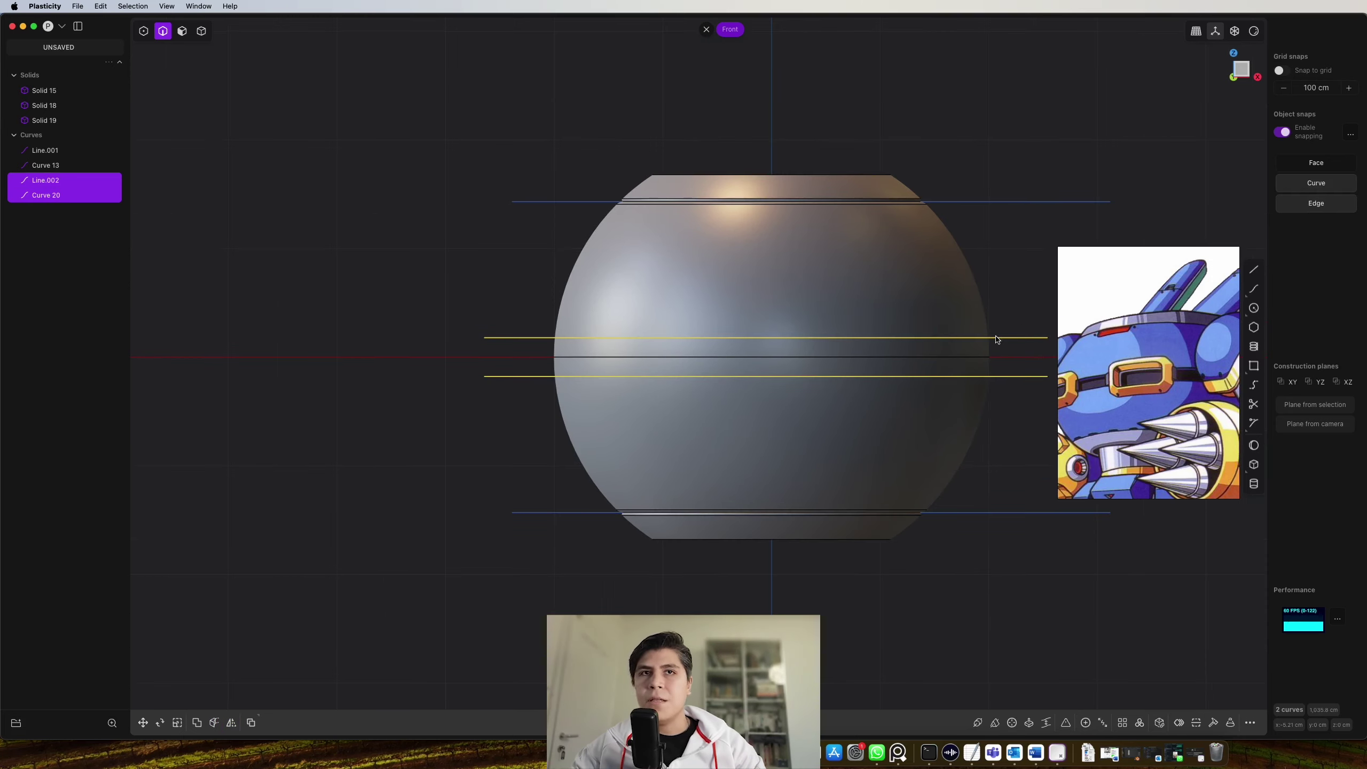
key(shift+i)
click(888, 300)
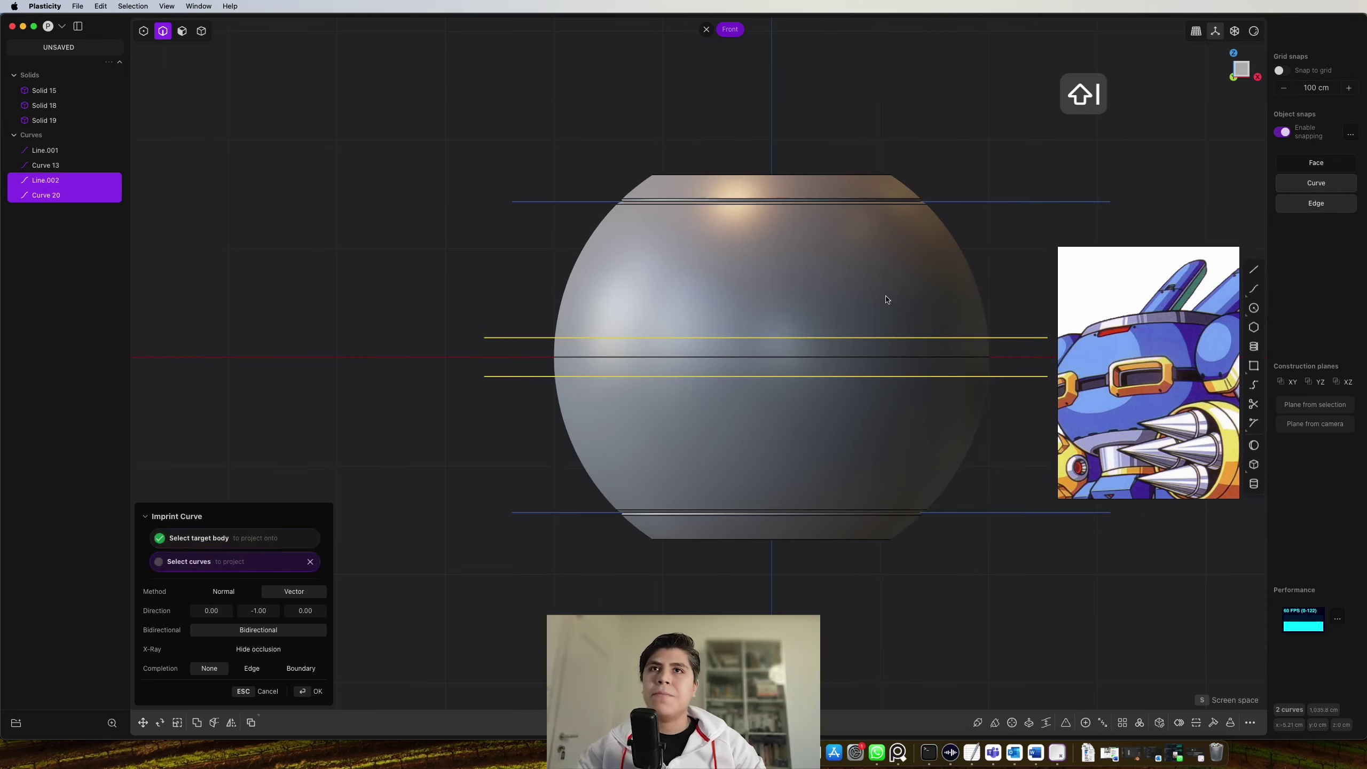
right_click(888, 300)
middle_drag(918, 345, 858, 394)
Offset the two imprinted belt band faces inward about 6.8 cm to recess the band around the torso
key(3)
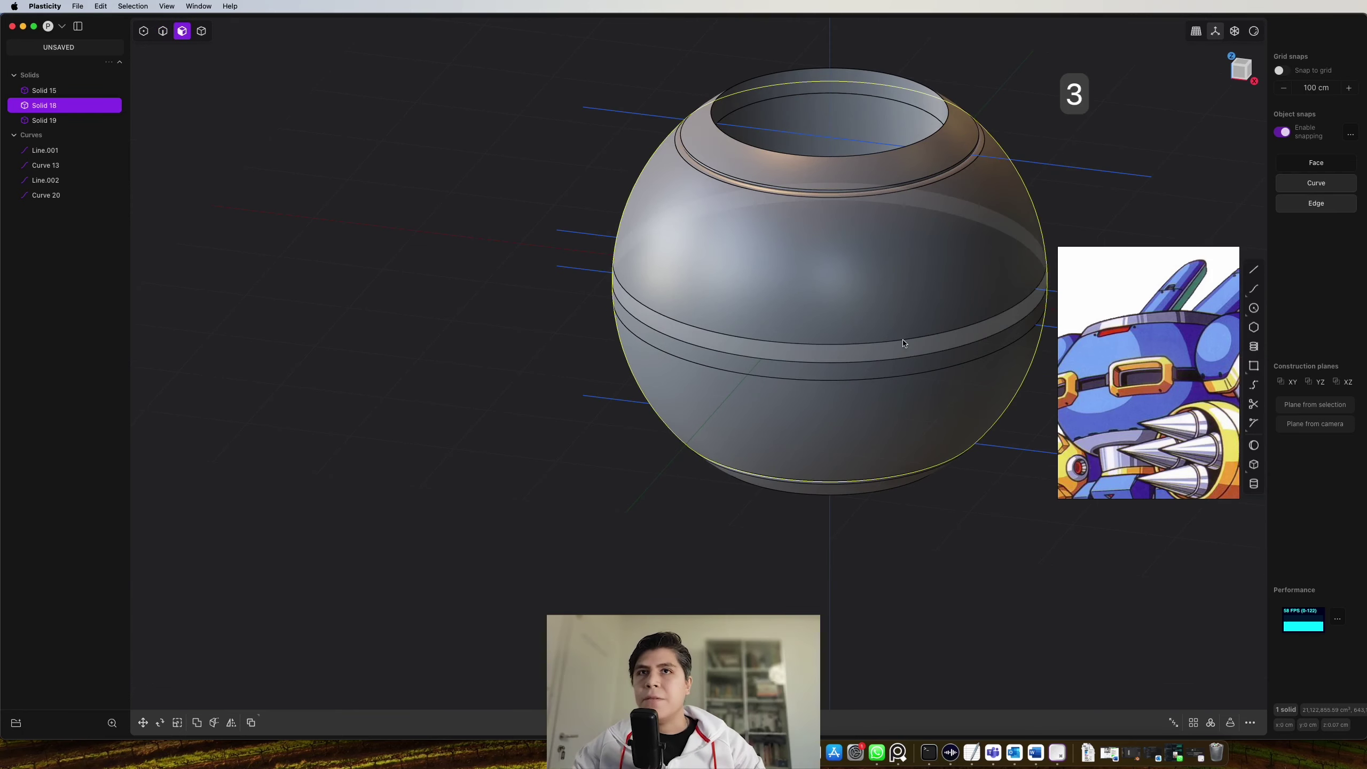
click(903, 343)
shift+click(903, 372)
drag(920, 394, 919, 392)
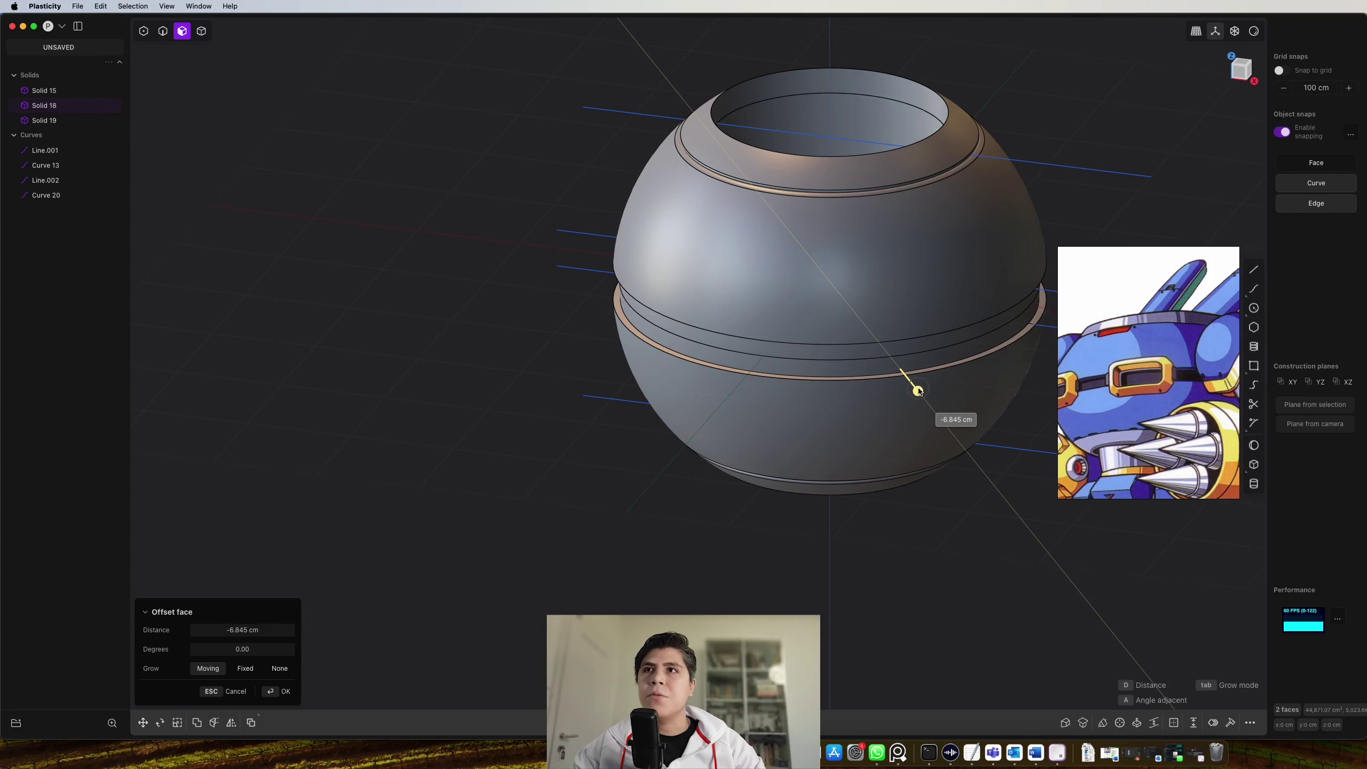
middle_drag(919, 392, 654, 401)
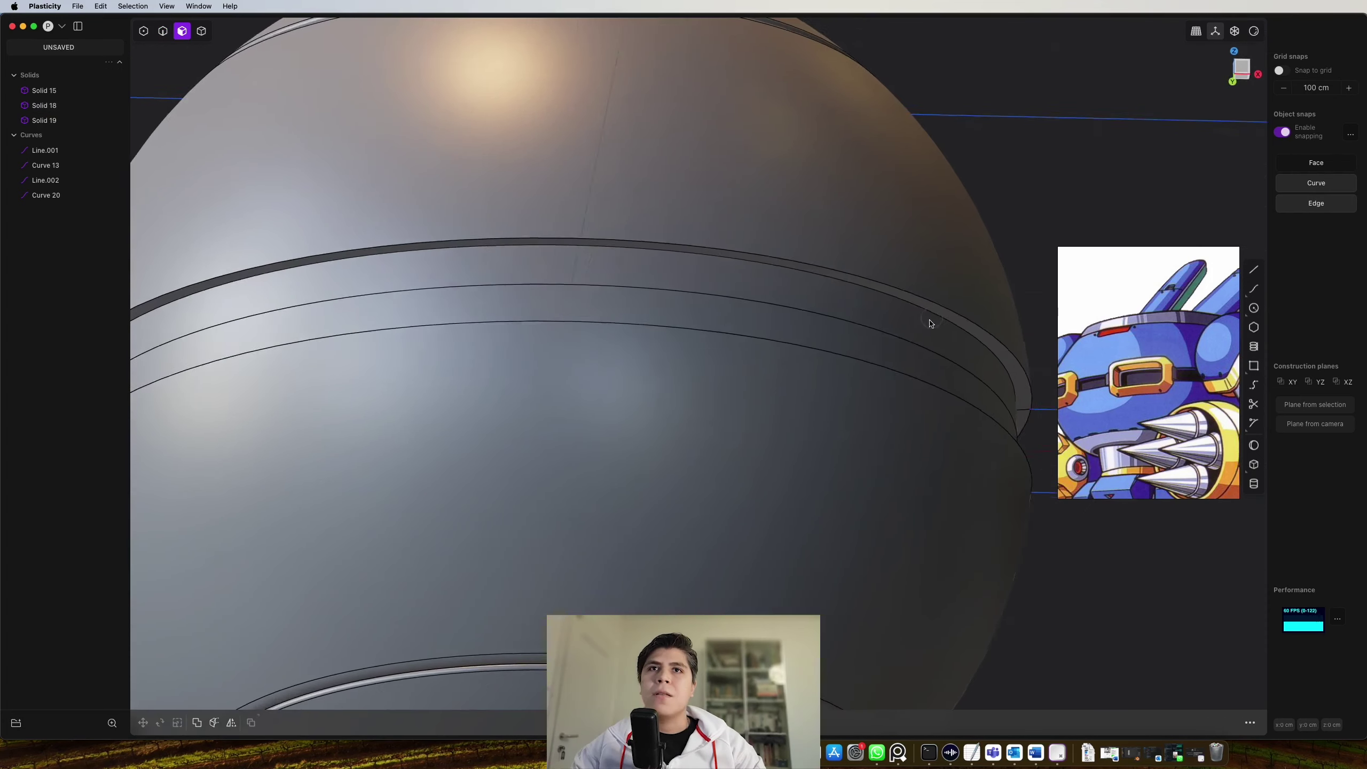
scroll(933, 325, down, 5)
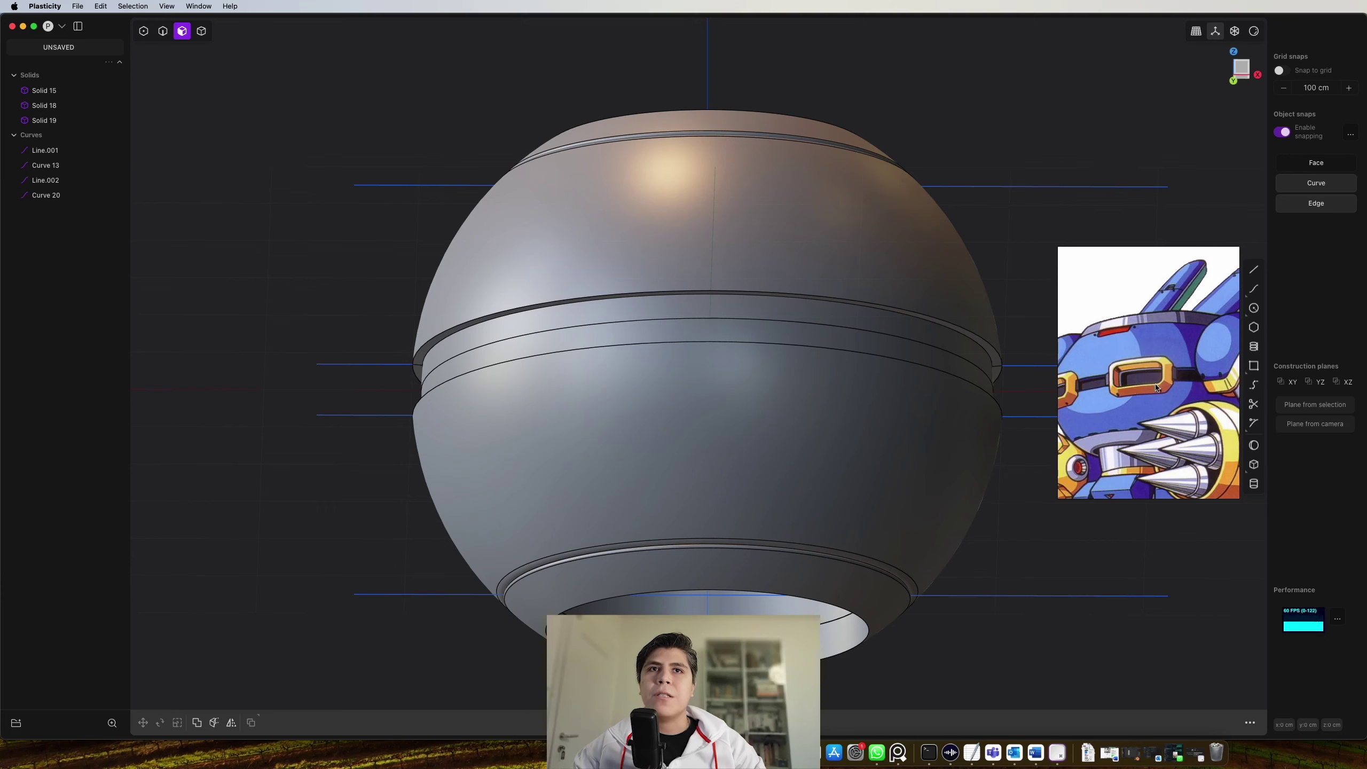
In the front view, draw a centred rectangle beside the torso on the X axis, as tall as the belt band
key(KP_1)
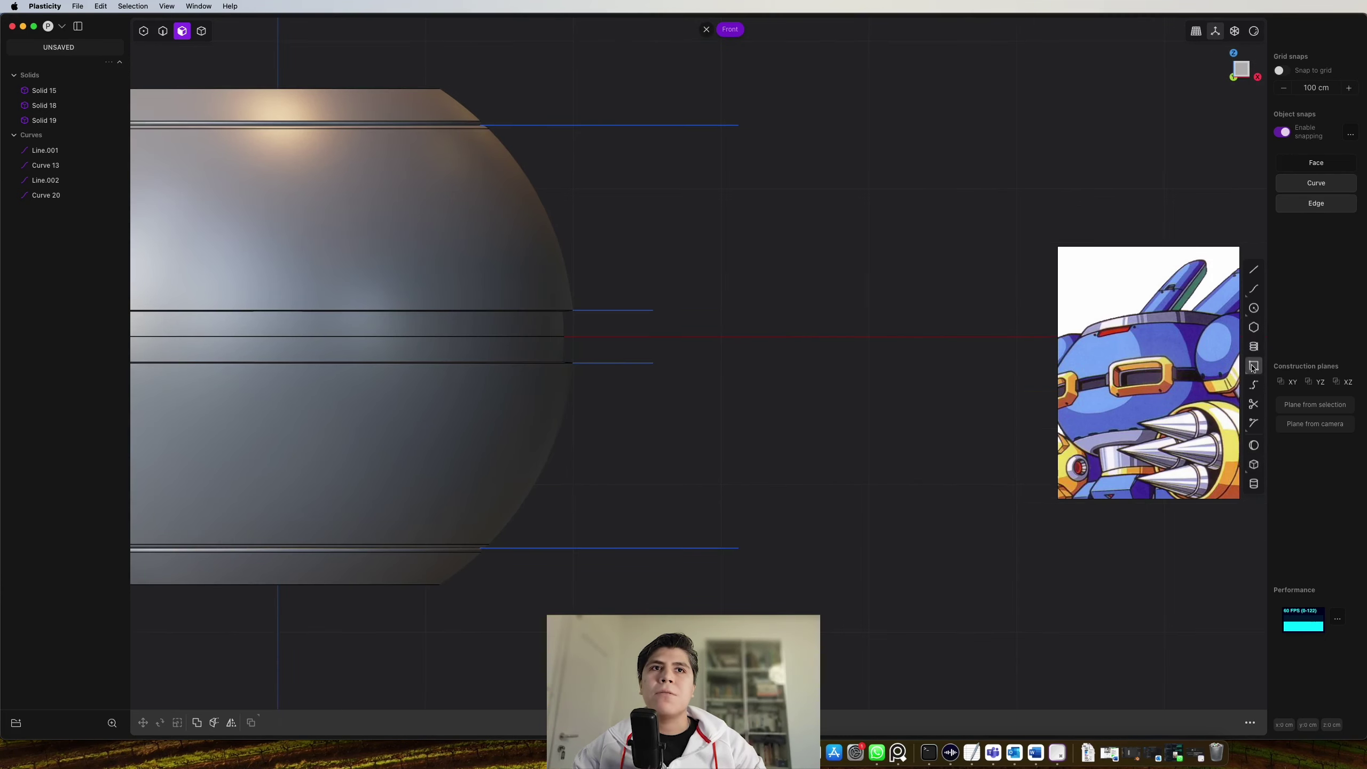
click(825, 337)
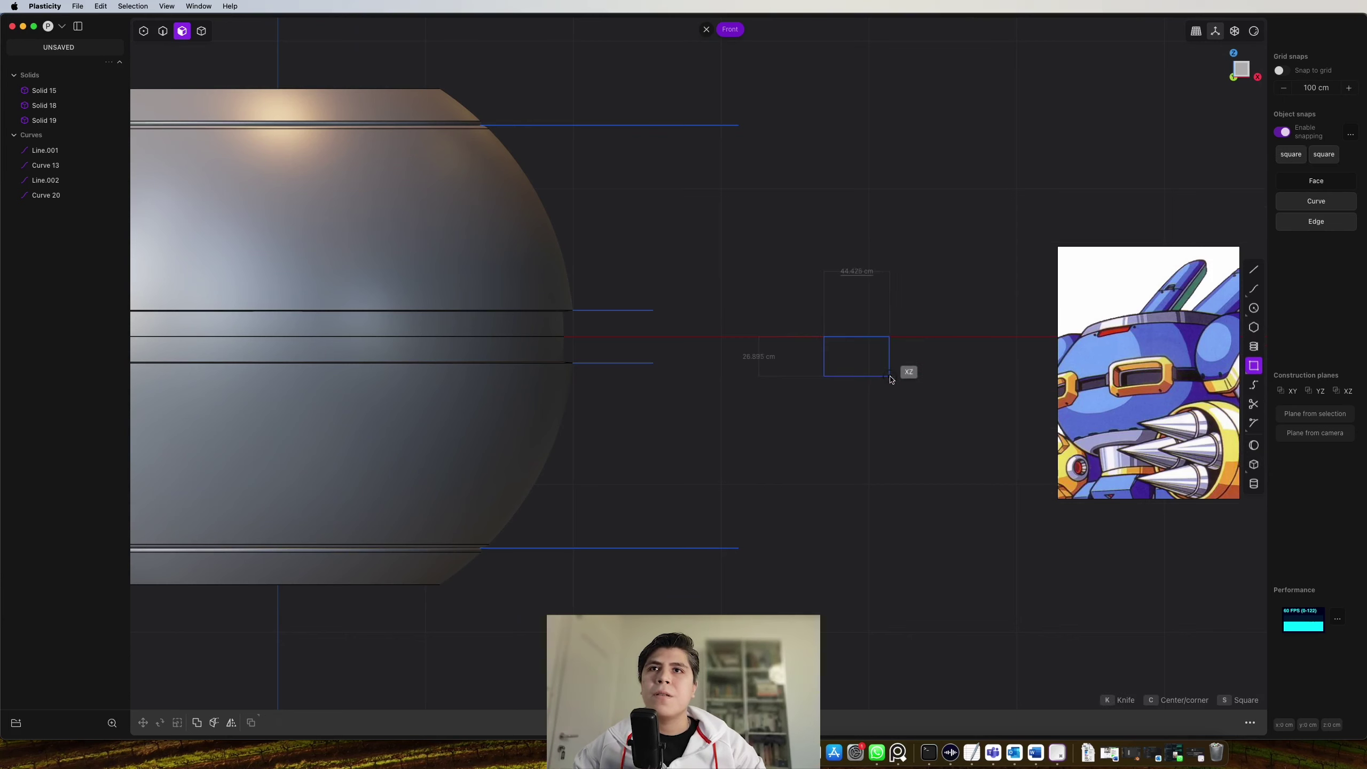
key(c)
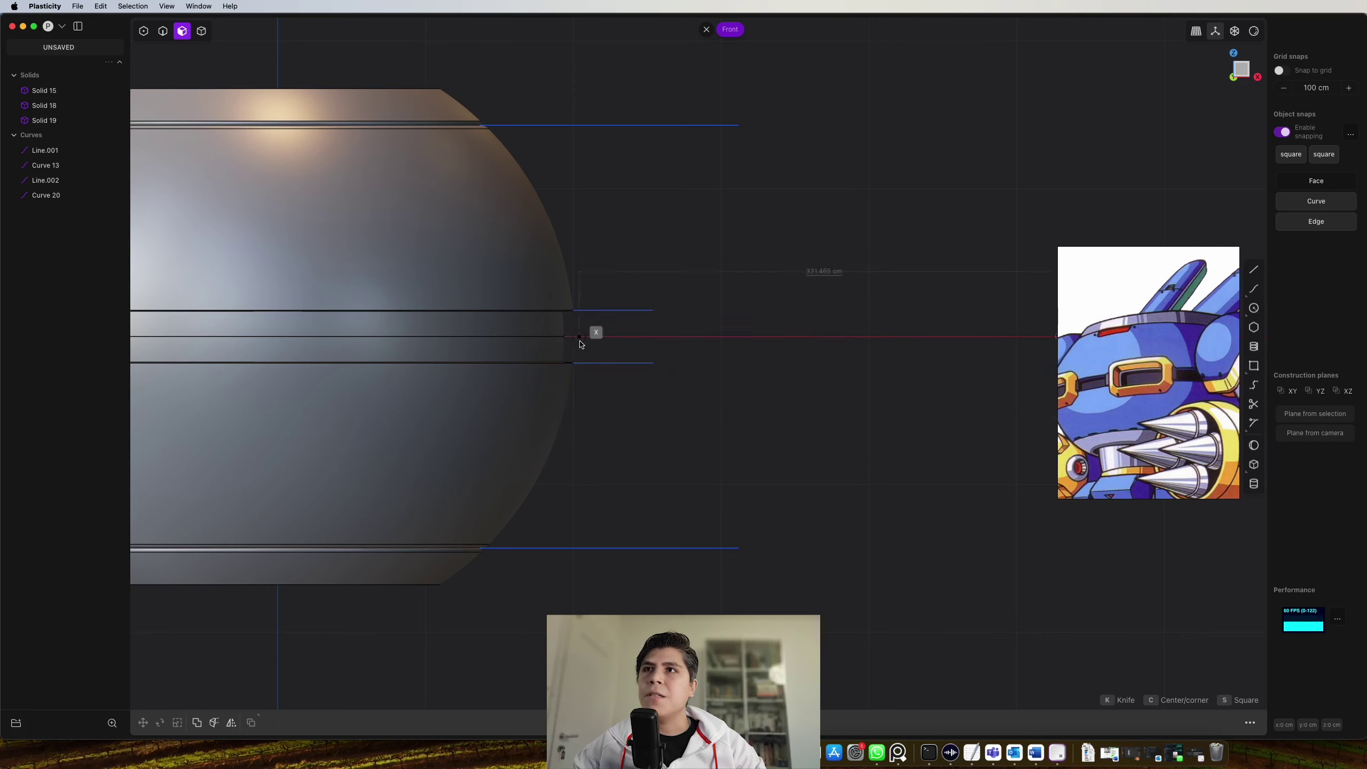
click(771, 366)
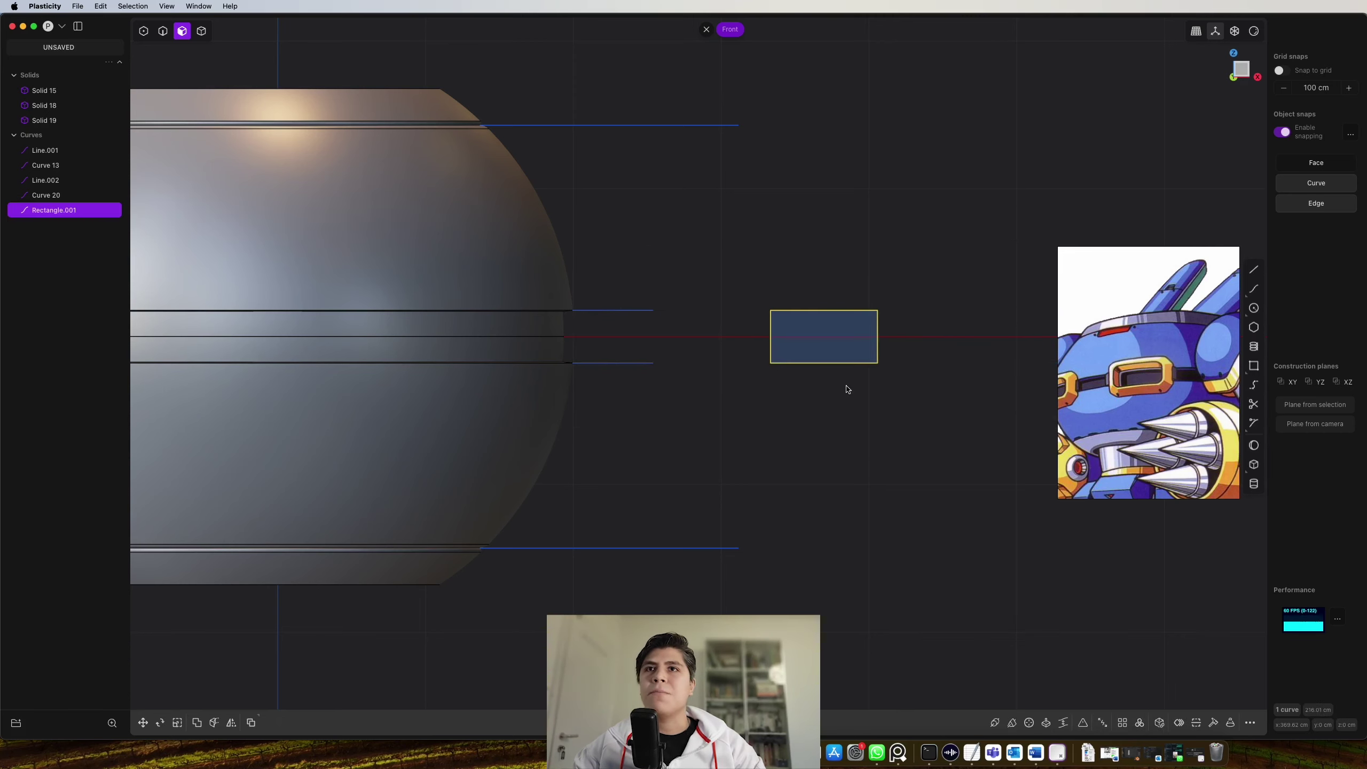
Chamfer all four corners of the rectangle by about 5.3 cm
key(1)
scroll(791, 391, up, 3)
key(b)
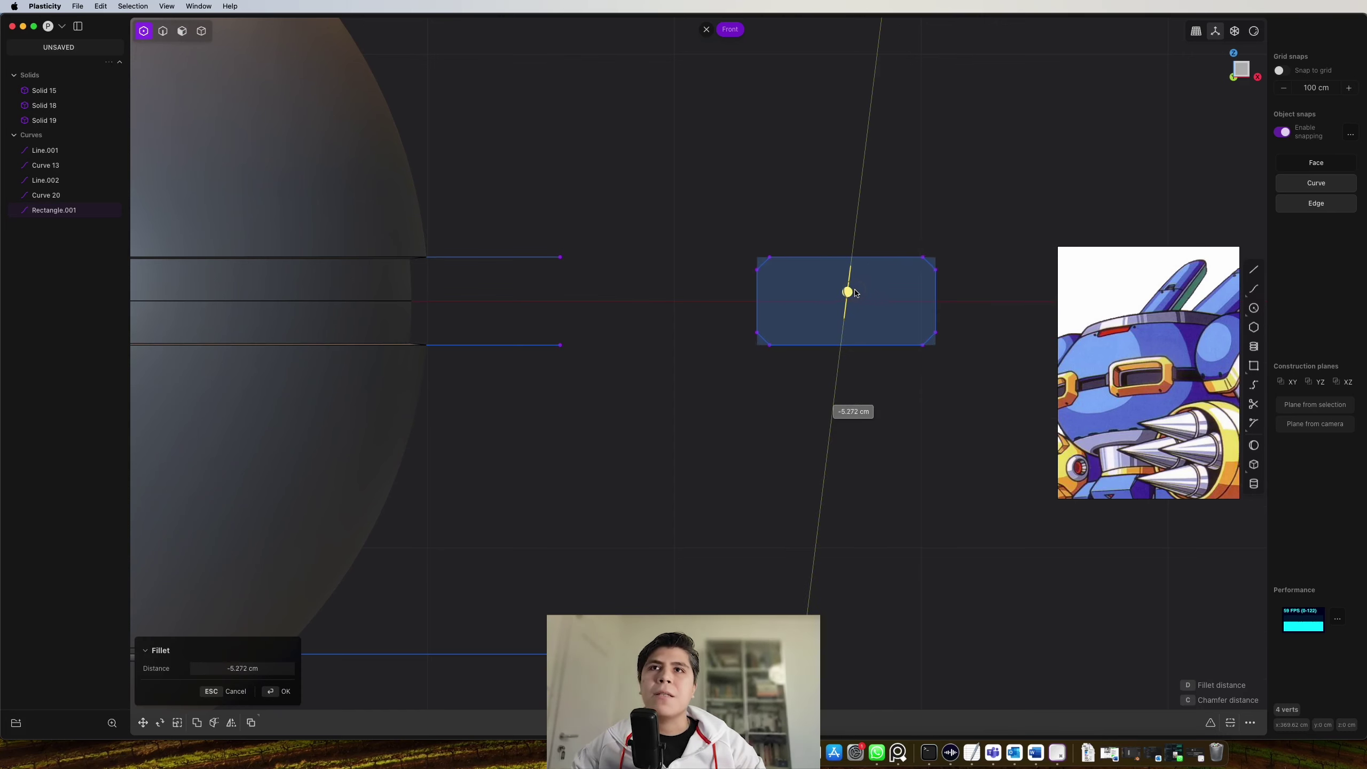
Extrude the chamfered rectangle about 30 cm forward into a buckle solid
key(3)
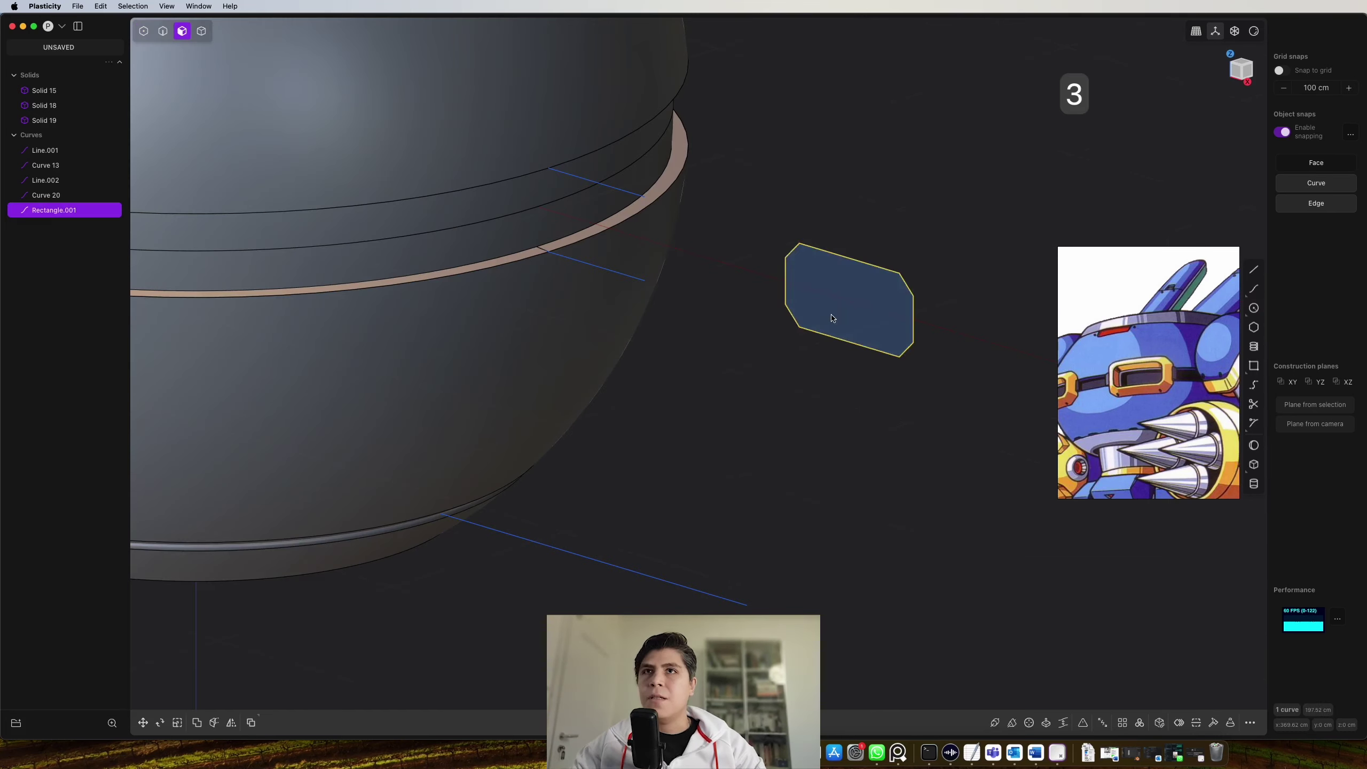
click(831, 318)
drag(787, 330, 738, 354)
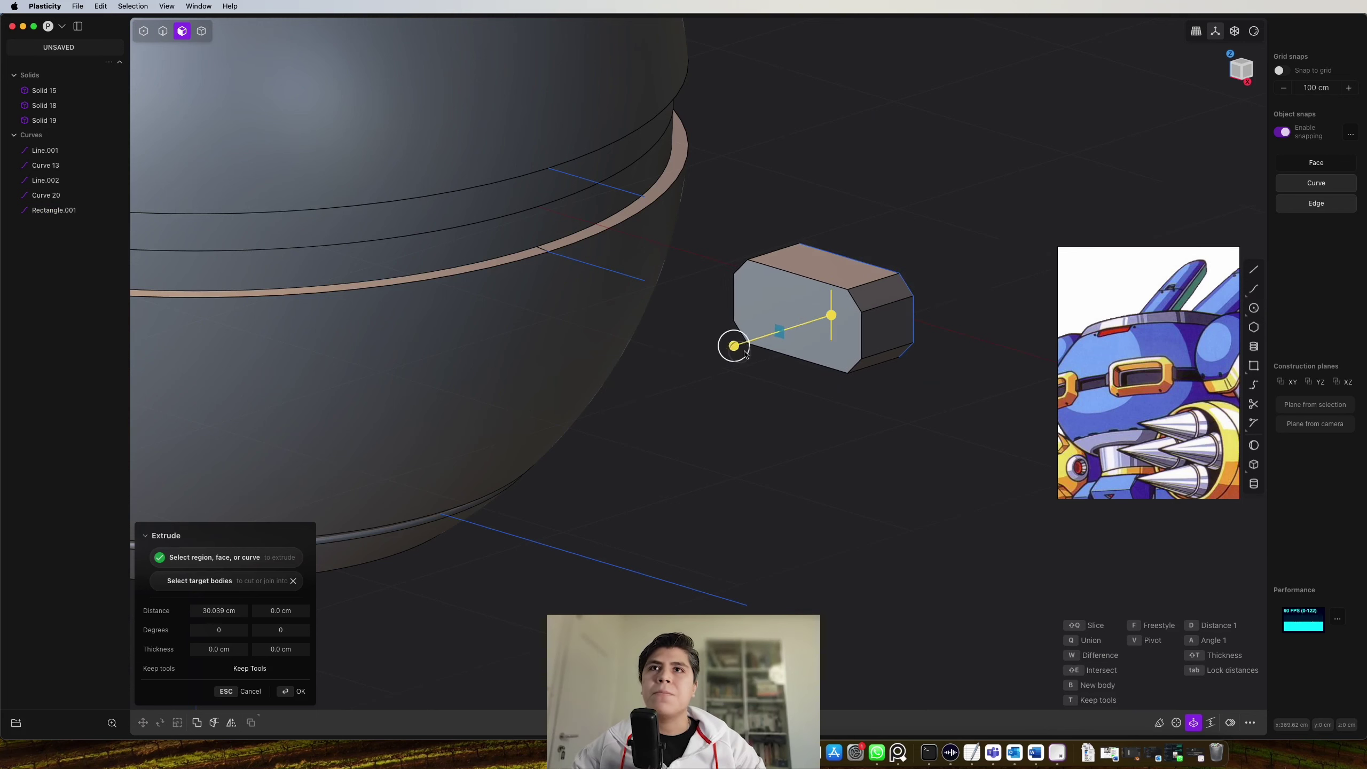
click(736, 350)
Offset the outline of the buckle's front face inward by about 3.54 cm
middle_drag(736, 350, 864, 405)
scroll(793, 359, up, 2)
click(808, 353)
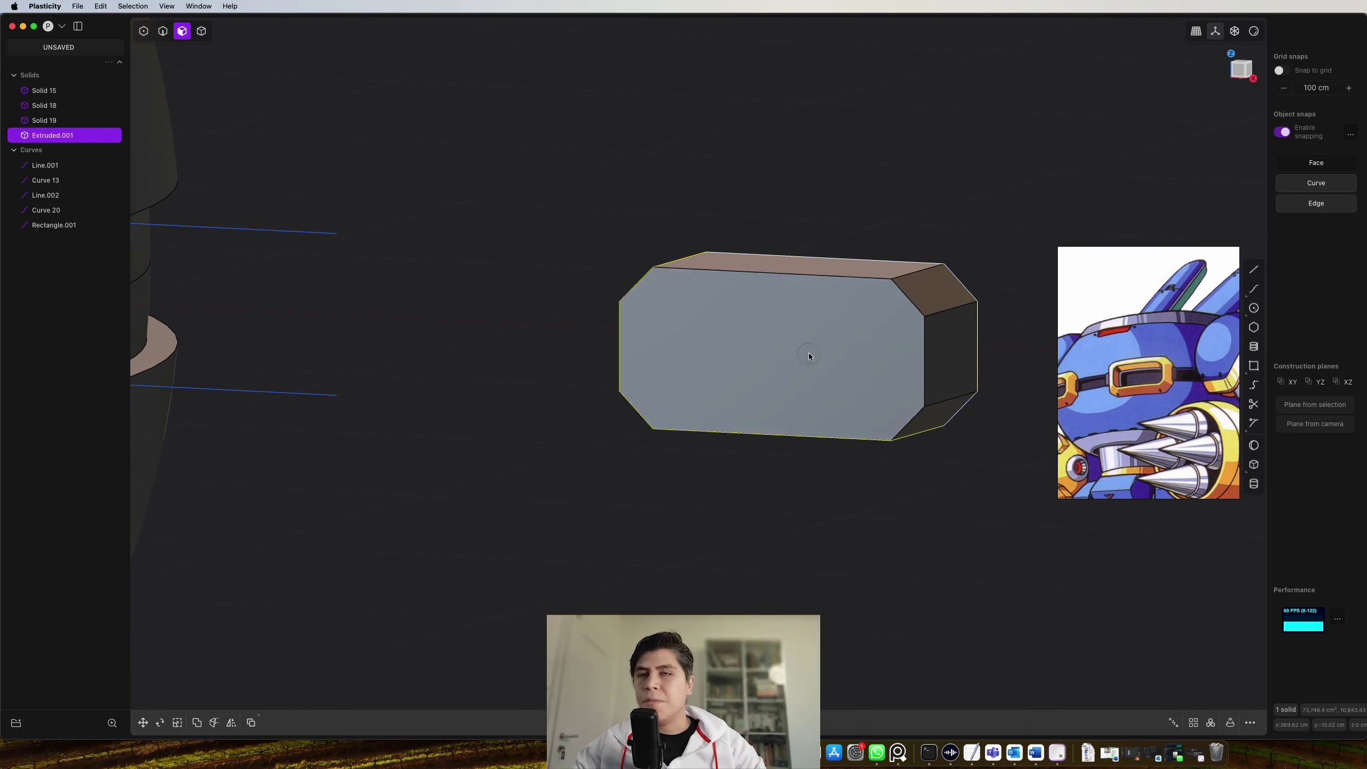
key(o)
key(o)
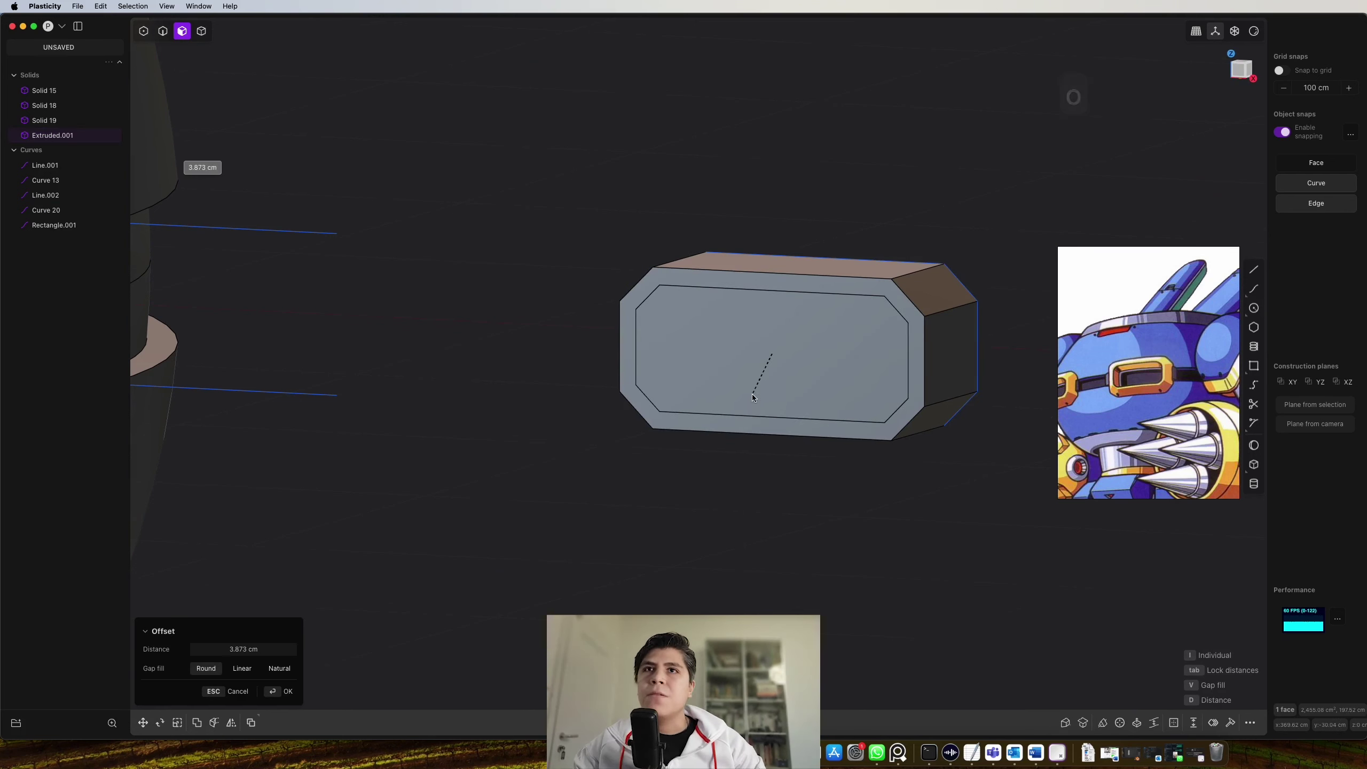
click(752, 393)
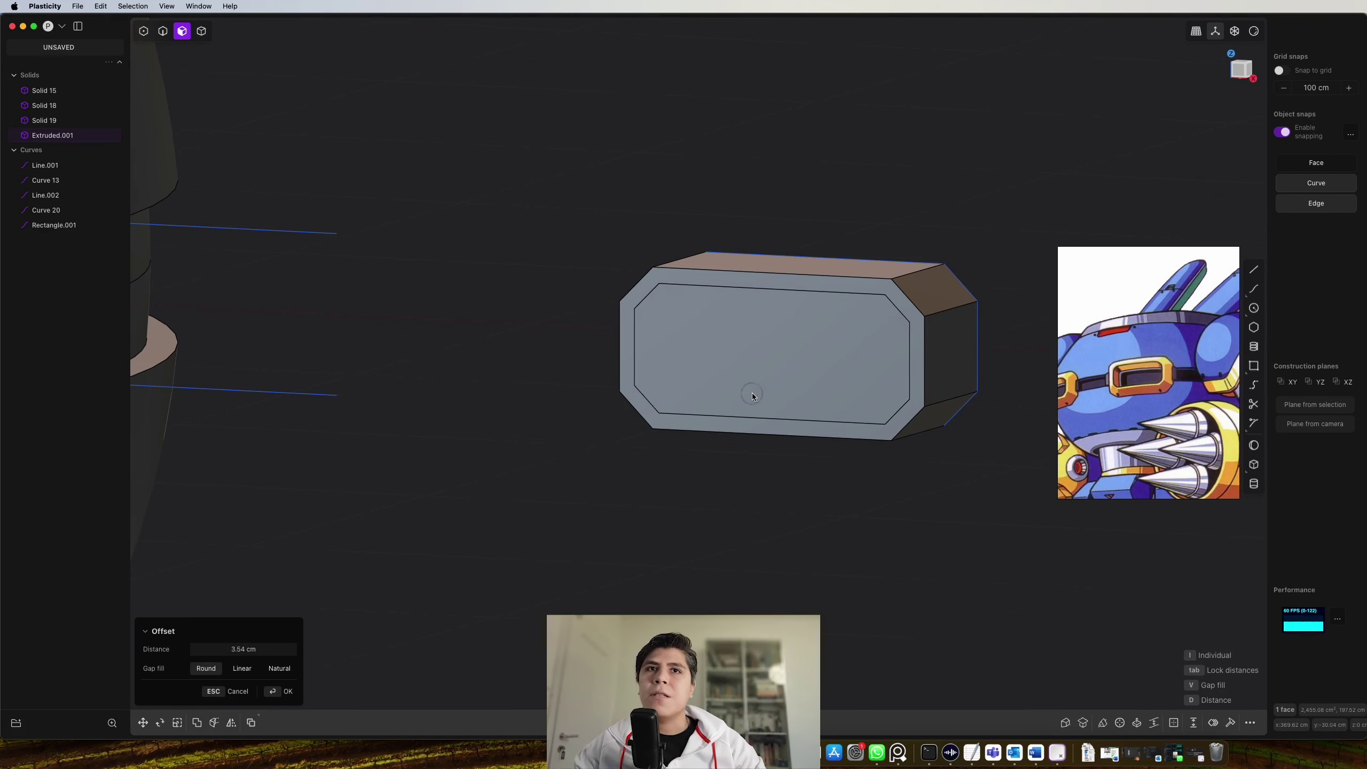
Push the buckle's inner front face back about 26.1 cm to hollow out a recess
middle_drag(752, 393, 763, 423)
click(763, 427)
key(o)
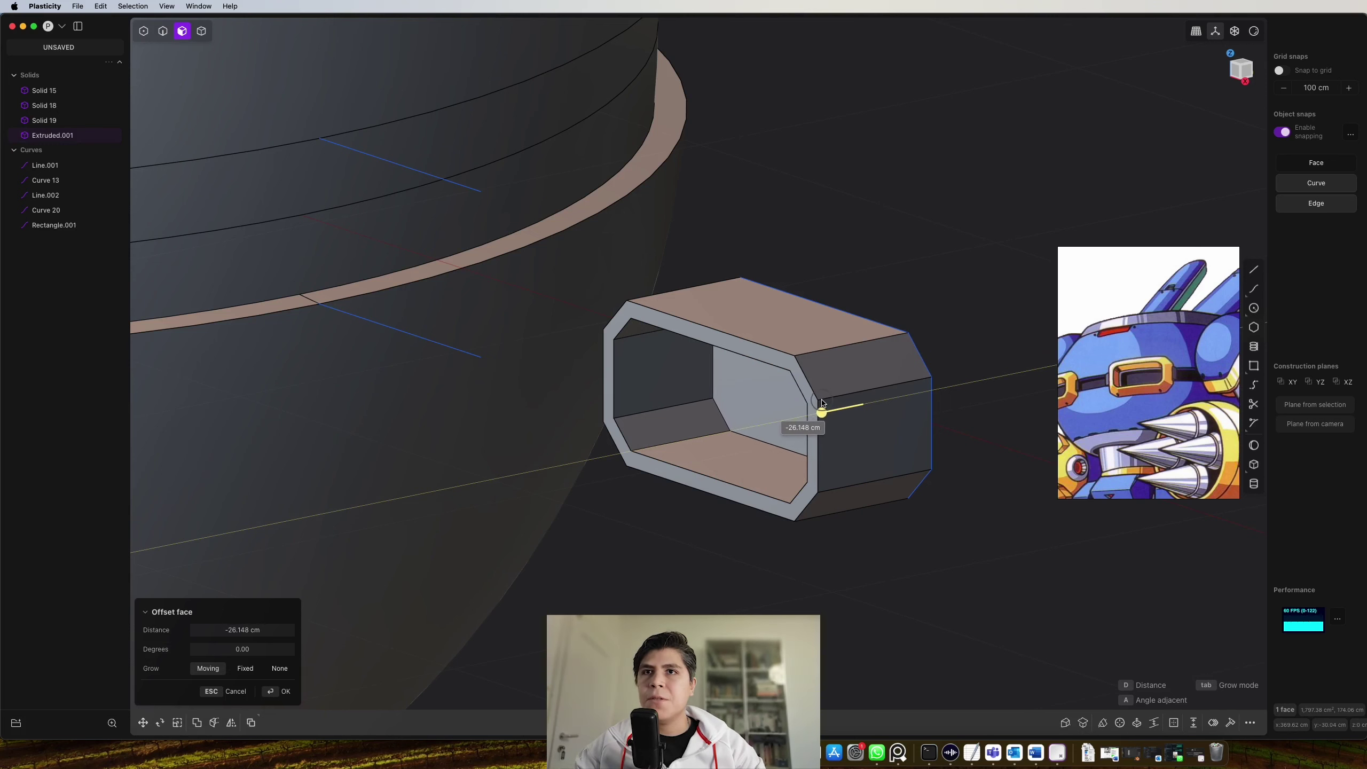
middle_drag(824, 406, 779, 417)
In the top view, draw a closed rectangular polyline against the buckle's side, ending flush with its back
scroll(859, 338, down, 4)
key(4)
scroll(780, 417, up, 4)
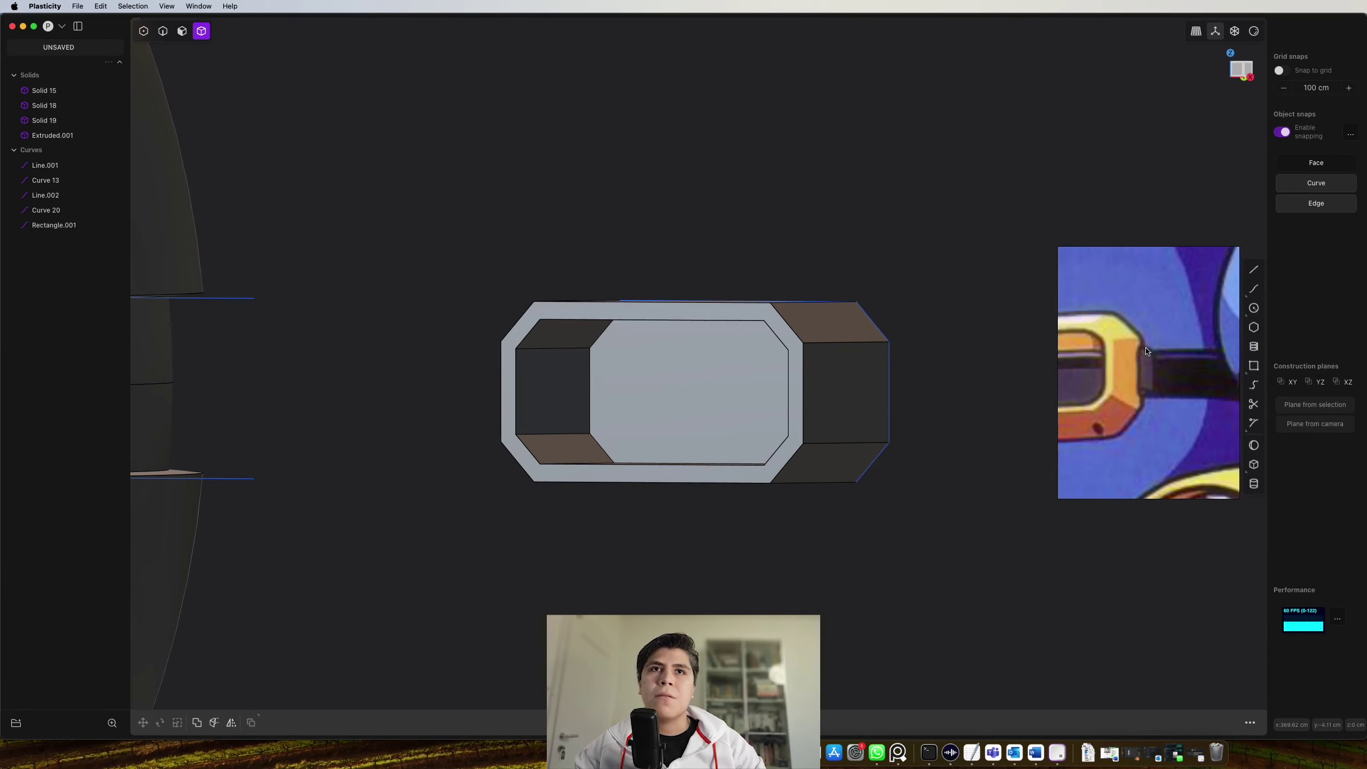
middle_drag(1148, 351, 903, 386)
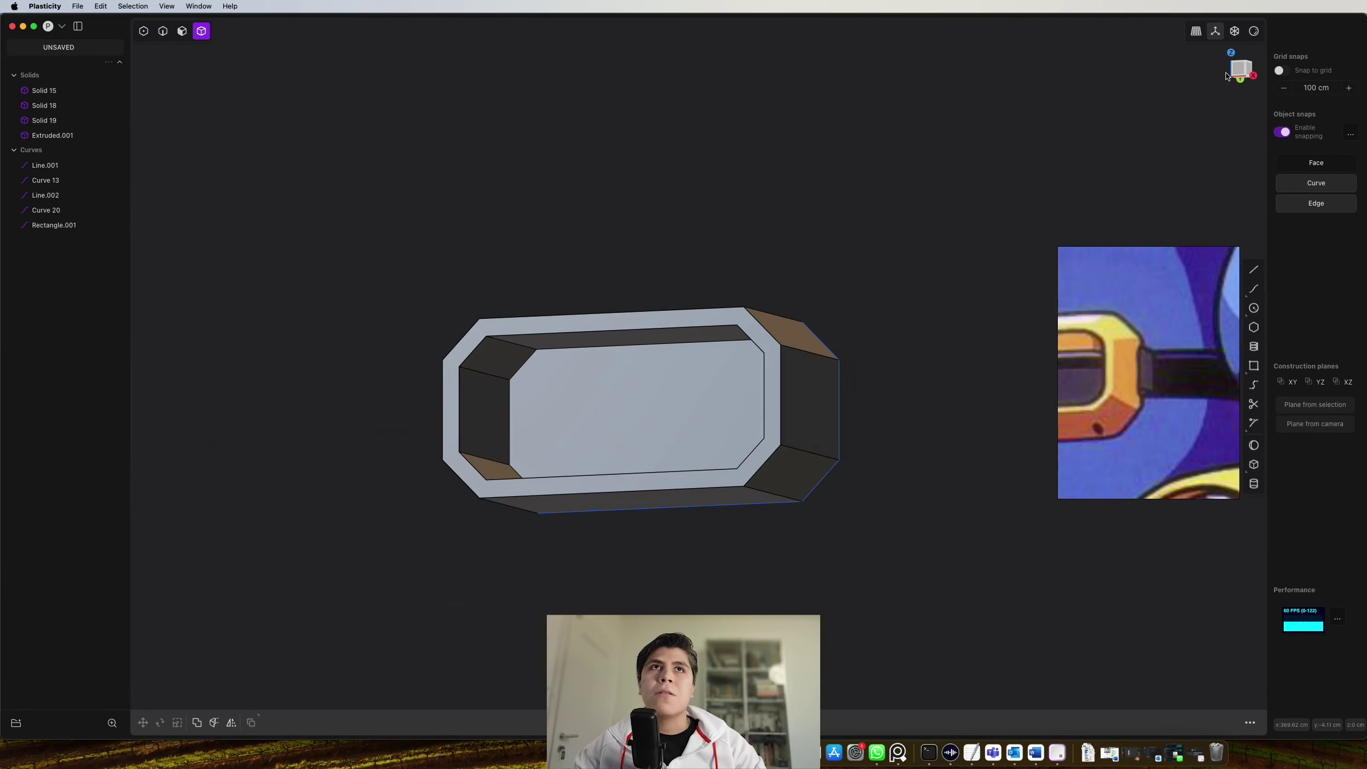
middle_drag(975, 205, 1023, 220)
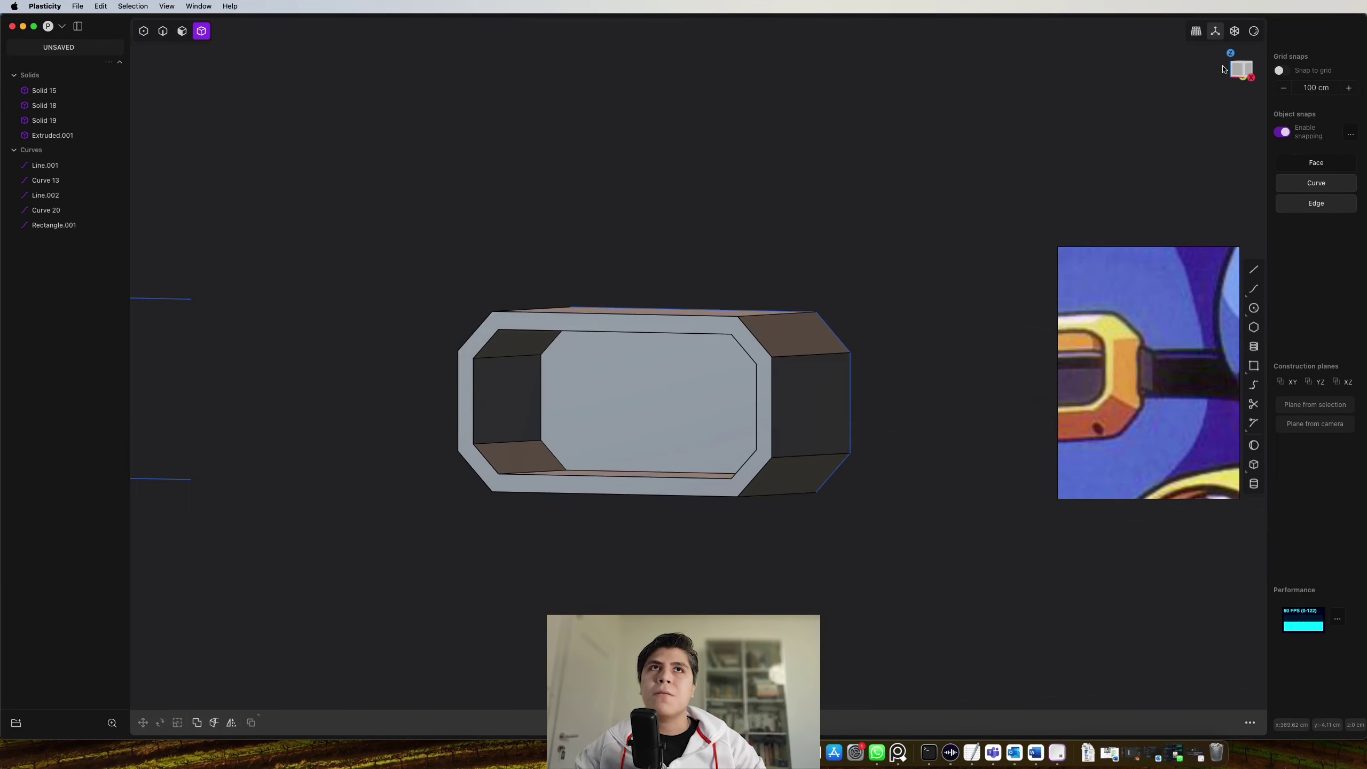
click(1231, 54)
shift+middle_drag(925, 309, 872, 371)
scroll(837, 379, up, 5)
key(shift+a)
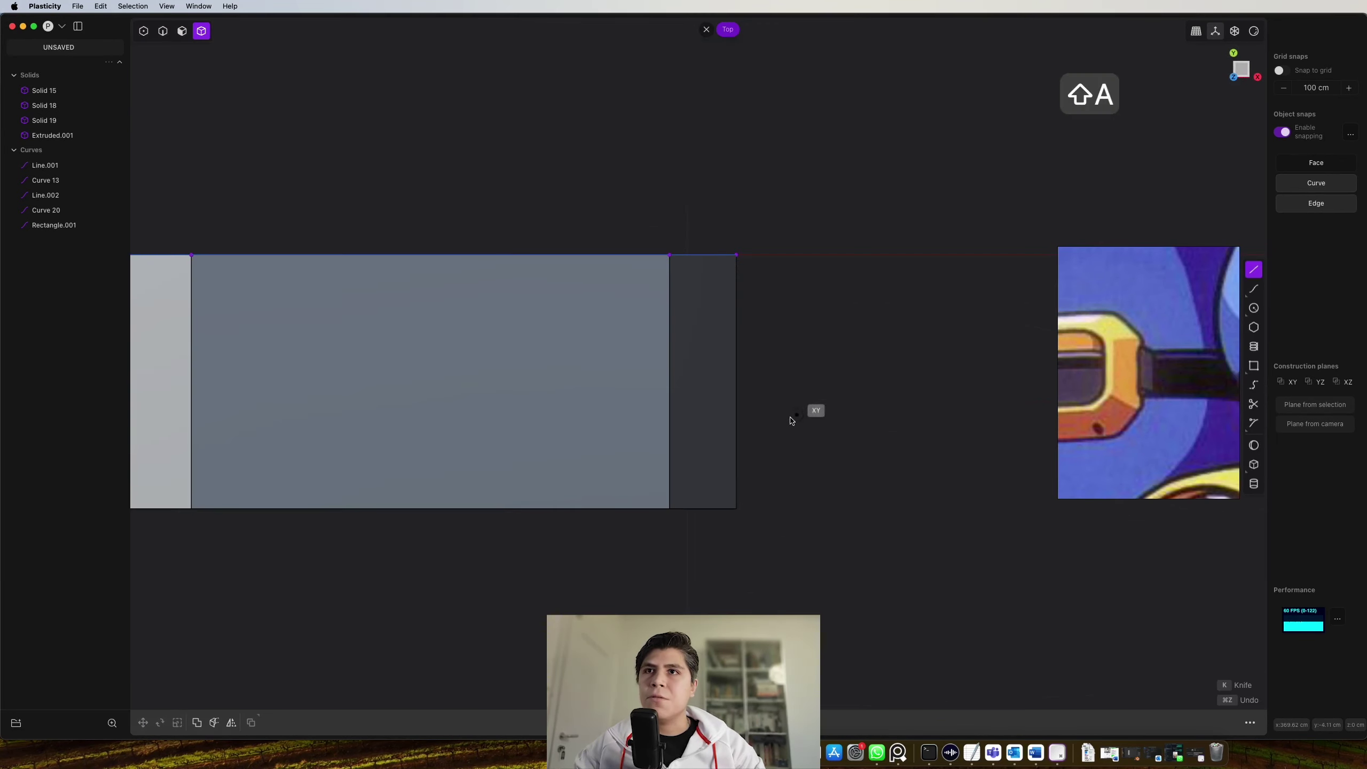
click(737, 432)
click(825, 431)
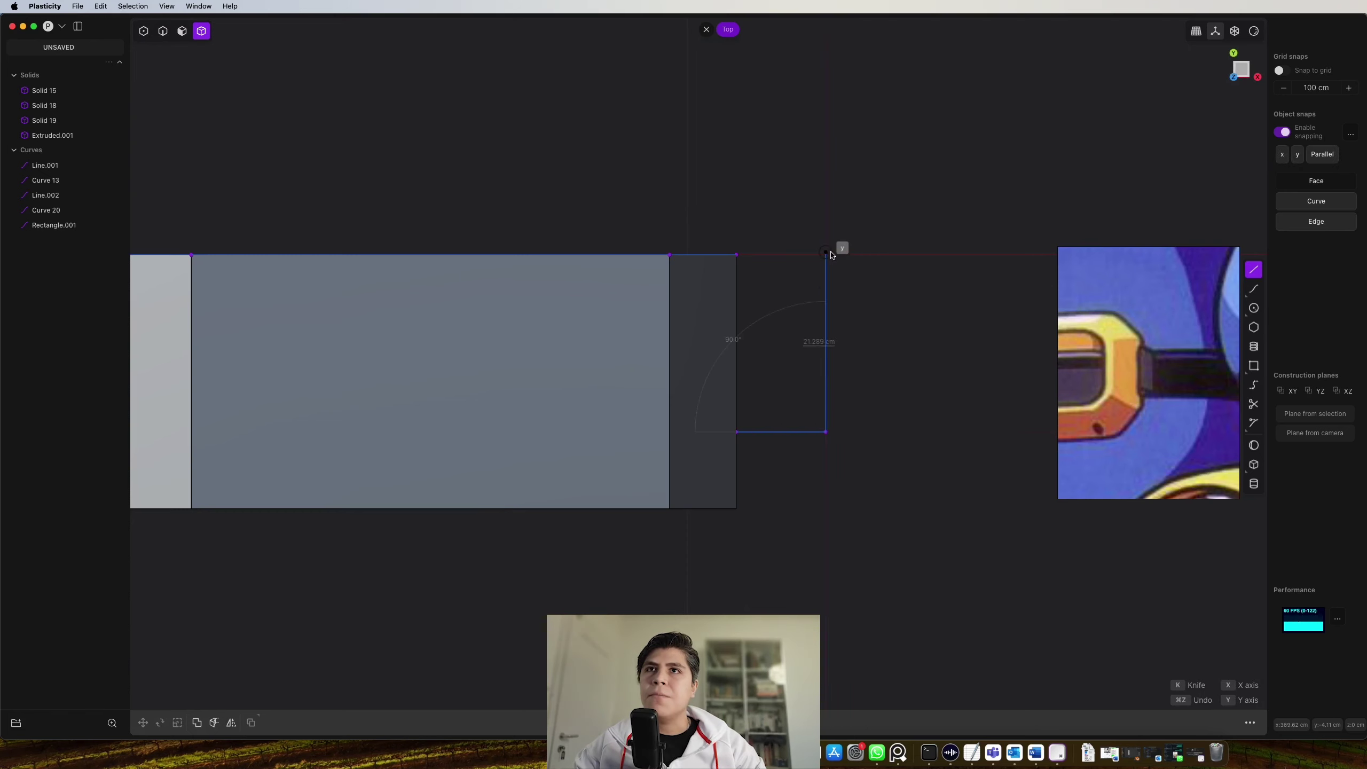
click(826, 255)
click(737, 254)
click(737, 432)
Extrude the small rectangle beside the buckle downward about 18.9 cm into a connector block
middle_drag(756, 419, 809, 296)
key(3)
click(815, 369)
key(e)
drag(816, 308, 821, 467)
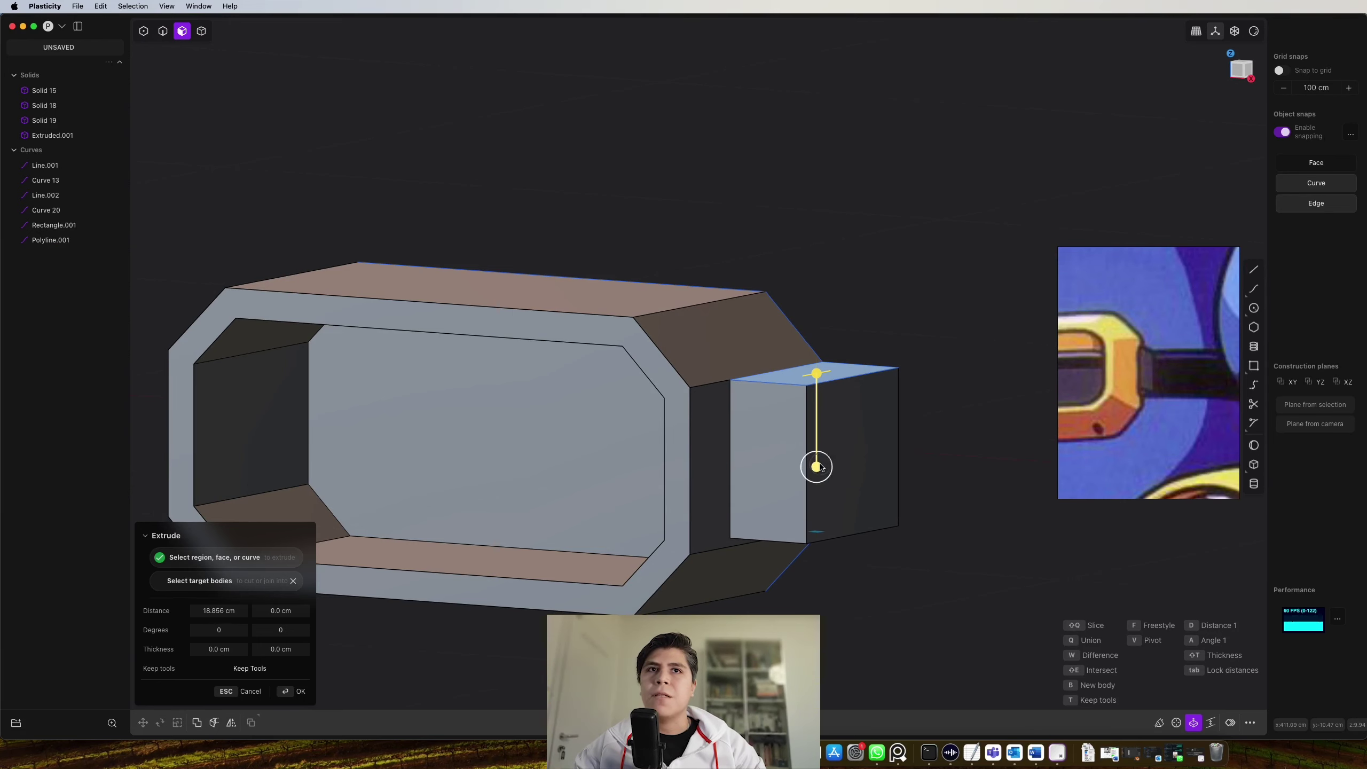
right_click(820, 467)
Move the connector block down about 0.59 cm along Z
middle_drag(824, 458, 845, 372)
key(4)
key(g)
key(z)
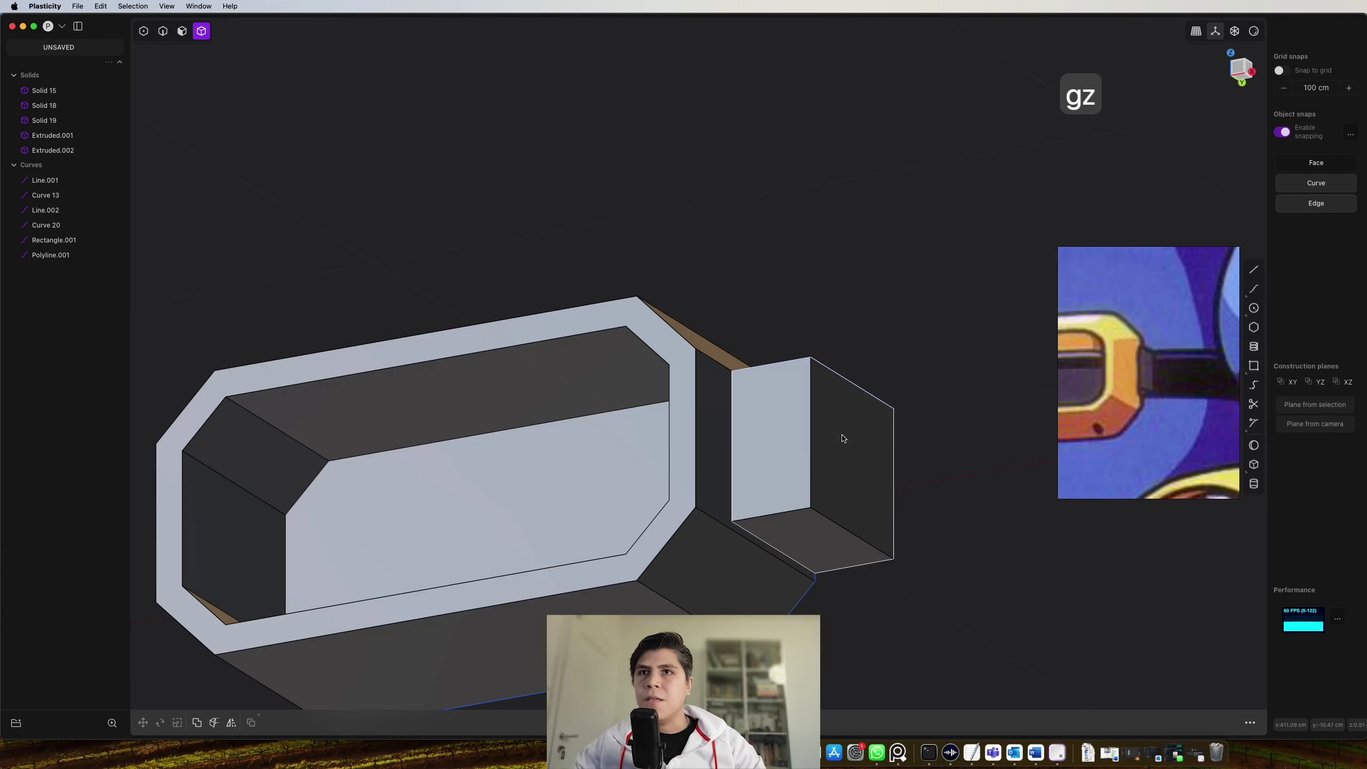
click(843, 438)
key(g)
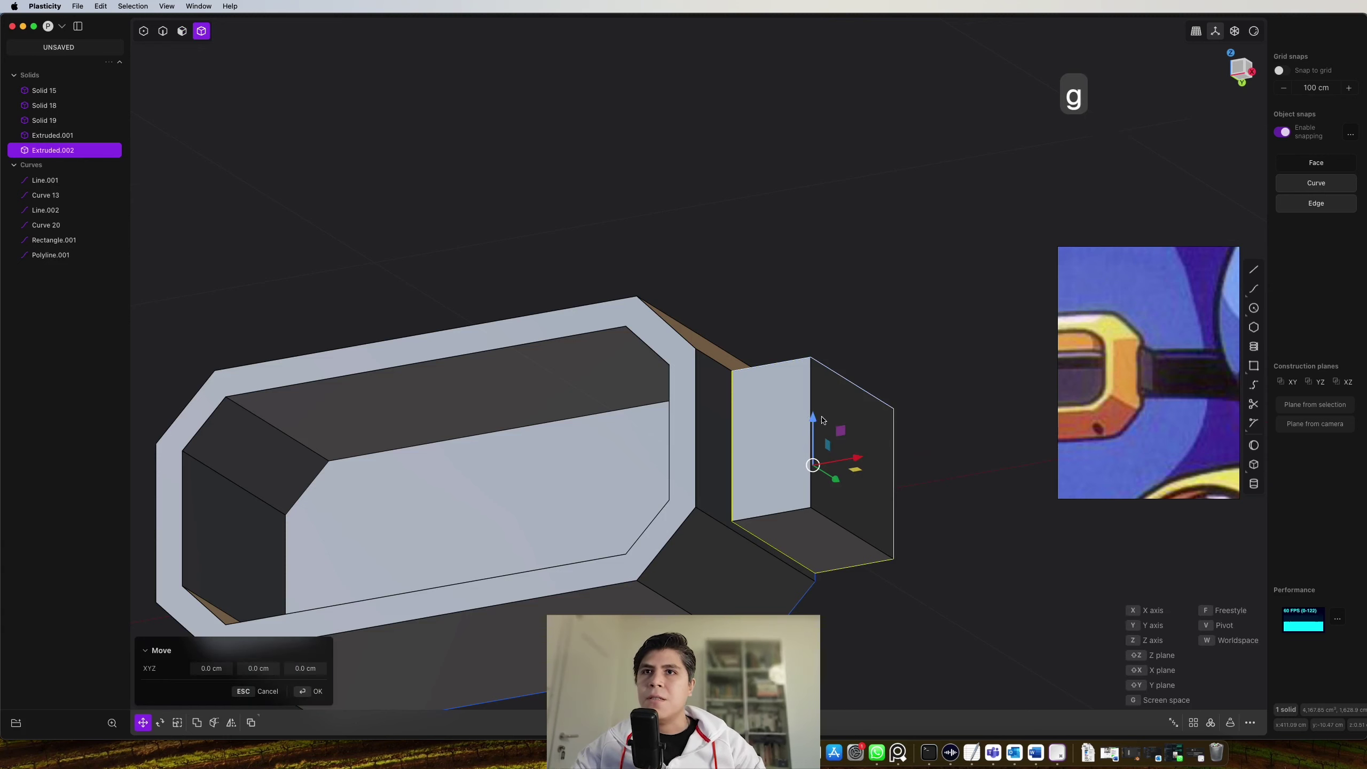
middle_drag(809, 403, 812, 417)
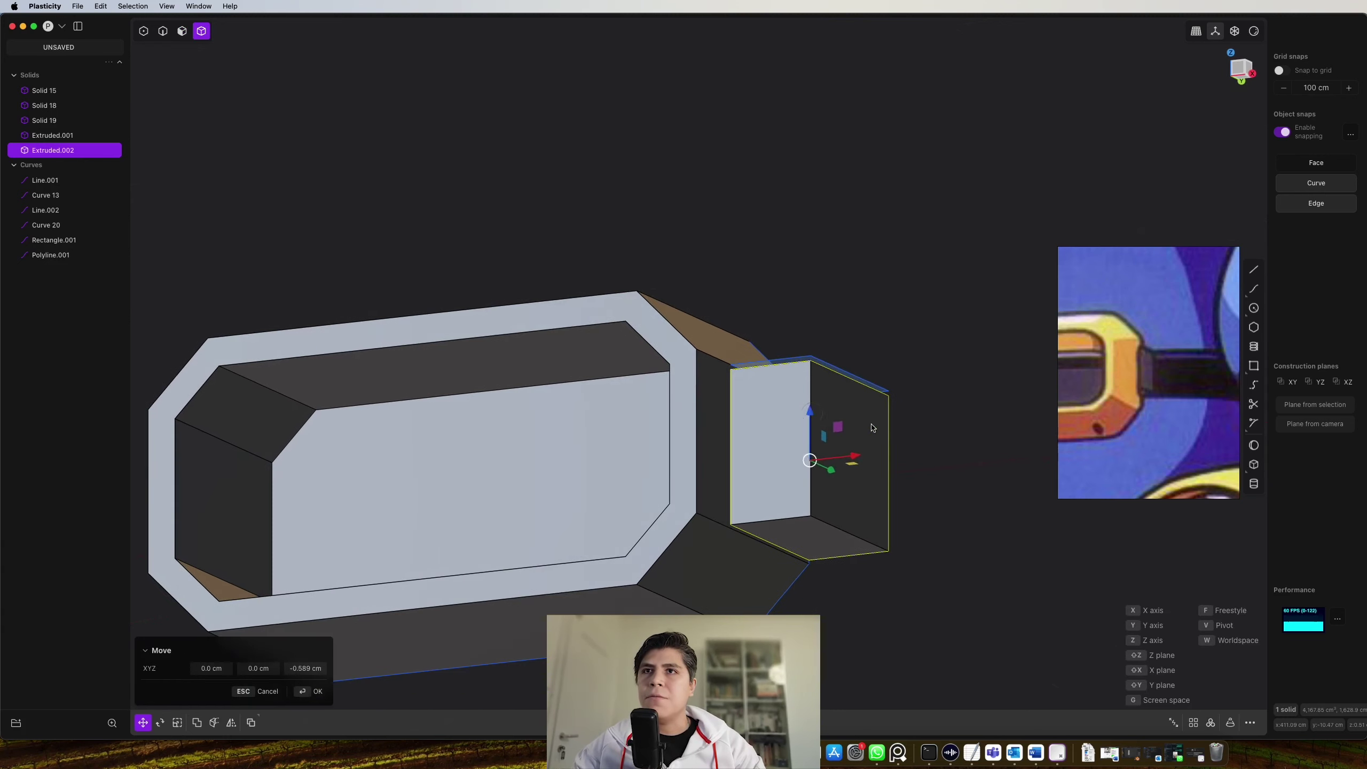
Delete the polyline that served as the connector block's profile
key(2)
click(854, 376)
key(x)
Try to taper the connector block by moving its outer front vertical edge about -8.37 cm along X
middle_drag(863, 367, 837, 504)
click(817, 490)
key(f)
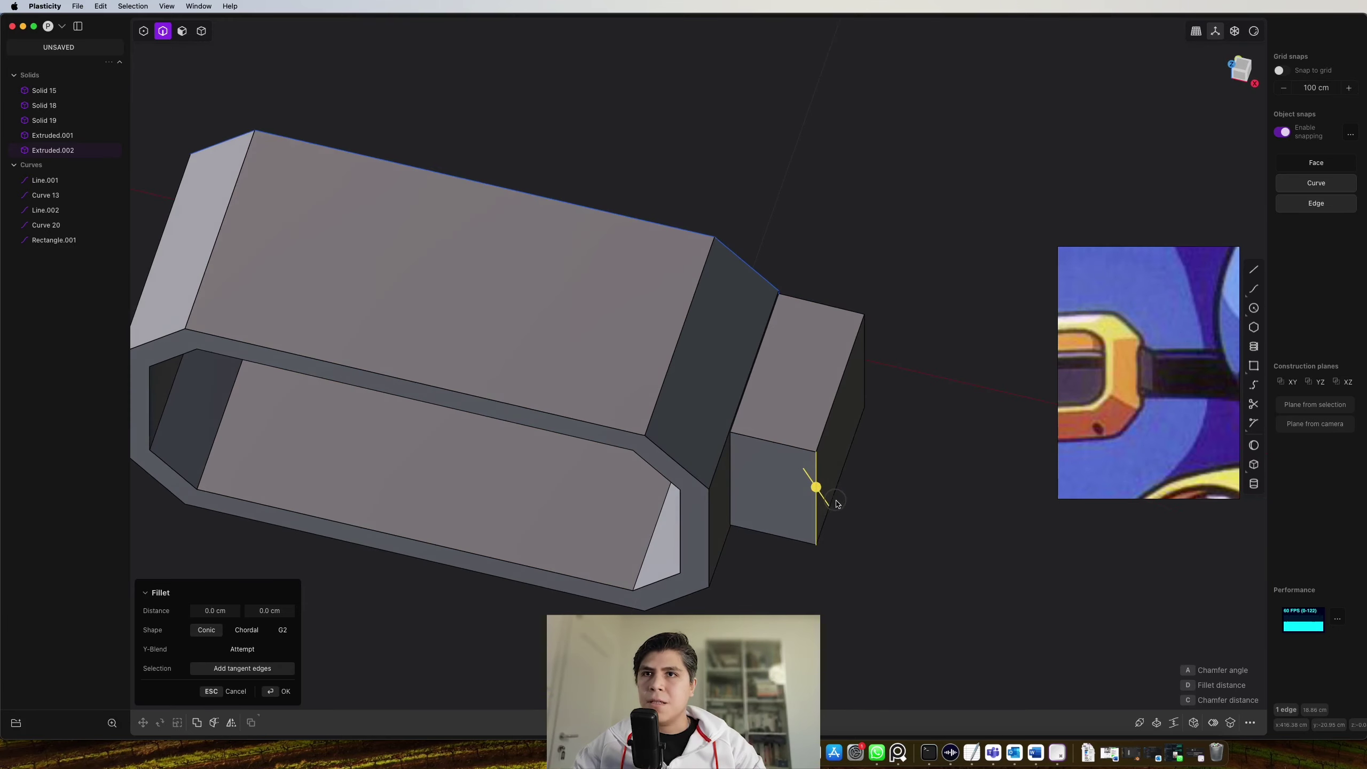
key(g)
drag(863, 511, 818, 503)
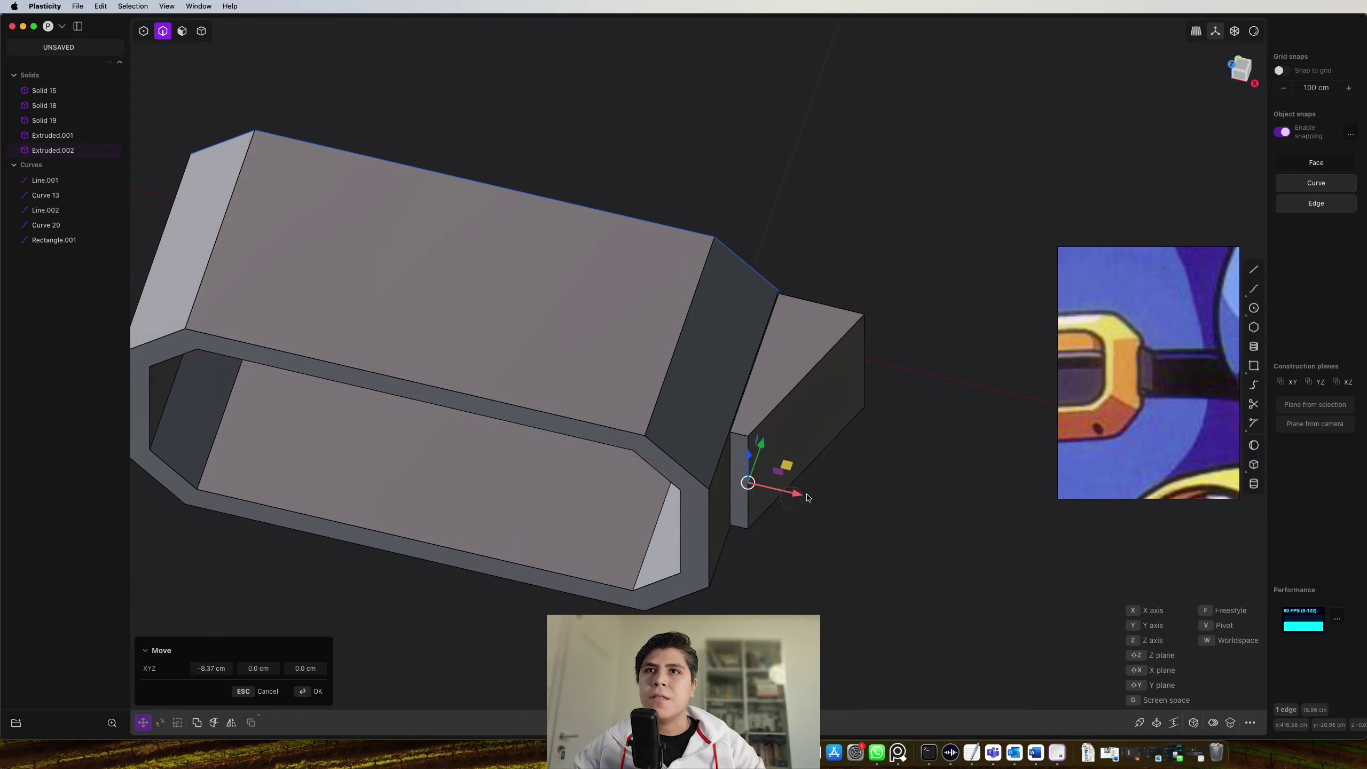
mouse_move(808, 497)
middle_down()
mouse_move(564, 421)
mouse_move(808, 519)
middle_up()
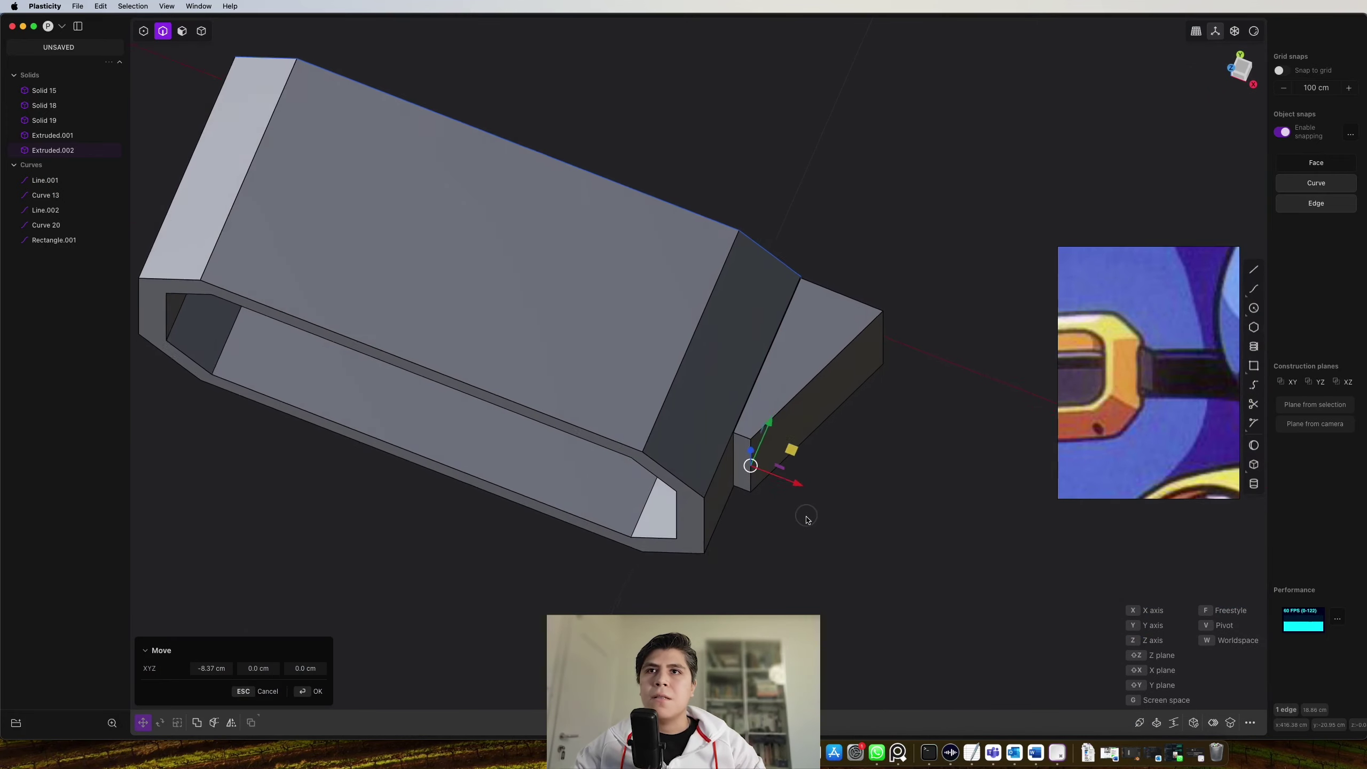
key(super+z)
Chamfer the connector block's outer front vertical edge by about 8.2 cm
key(b)
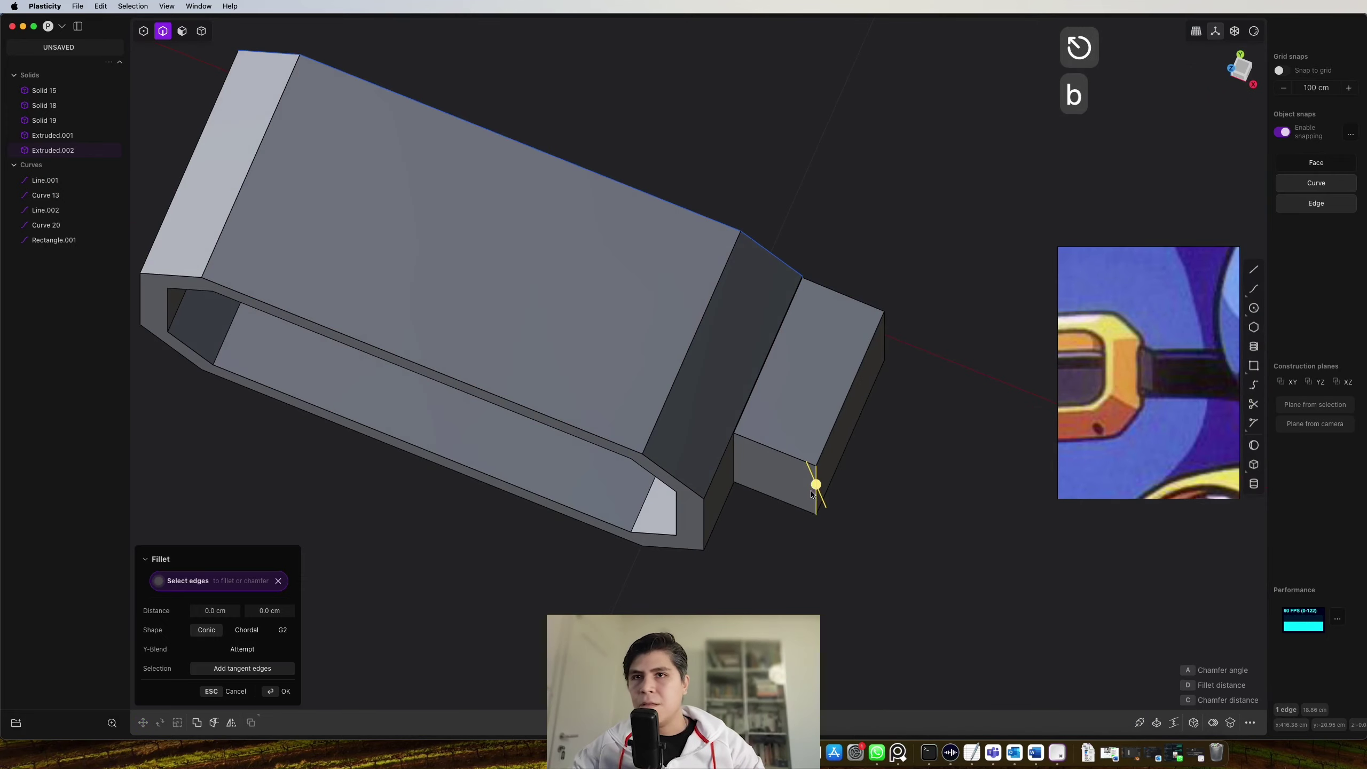
drag(816, 488, 797, 427)
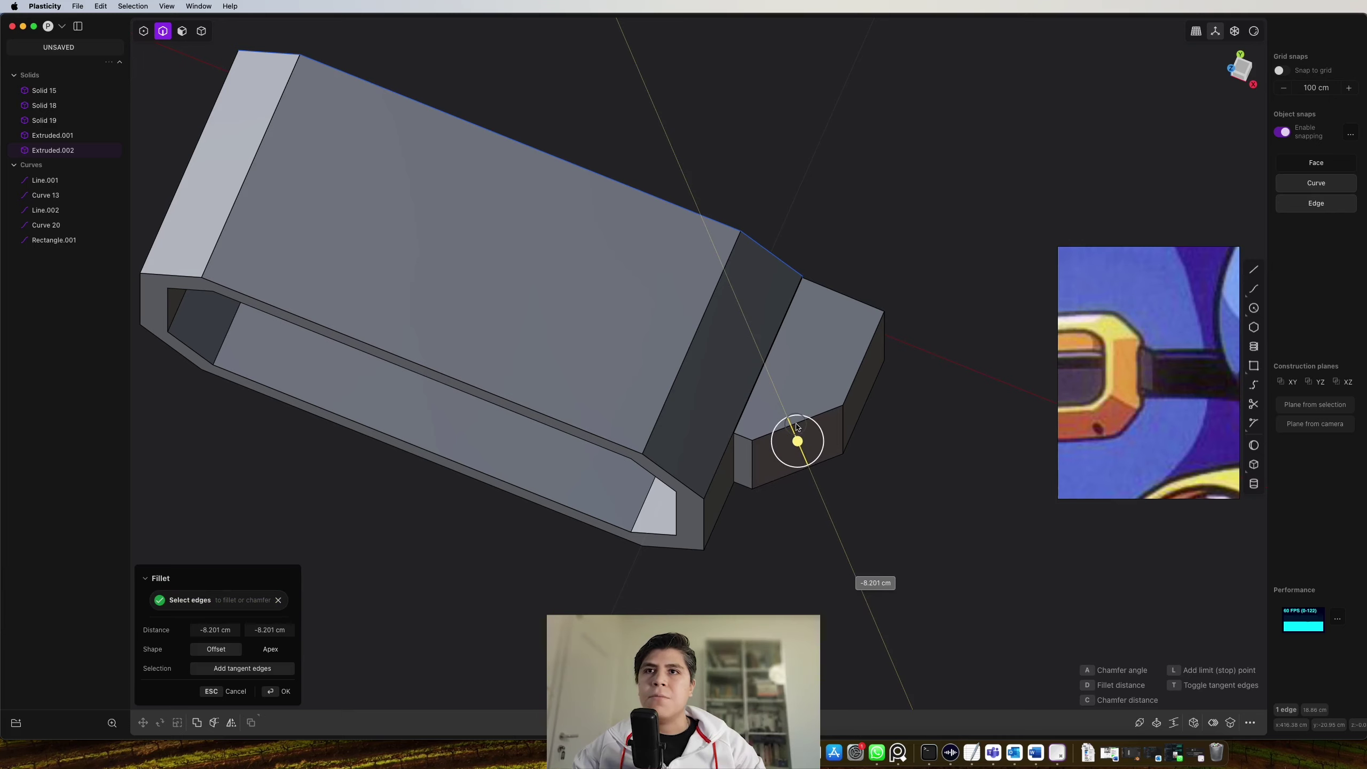
key(Return)
middle_drag(873, 458, 906, 422)
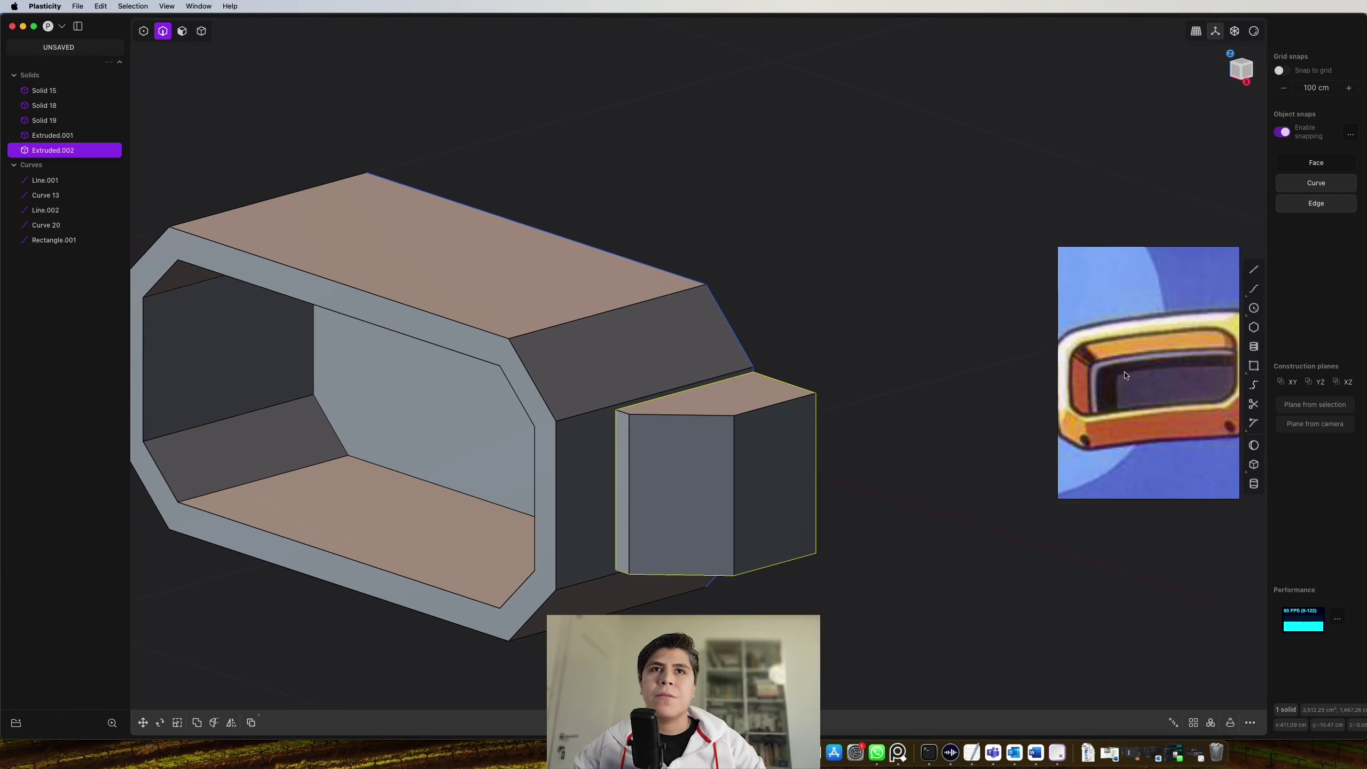
Chamfer the edges around the connector block's top and bottom faces
middle_drag(862, 441, 711, 312)
scroll(716, 431, up, 3)
key(2)
click(707, 414)
shift+click(699, 586)
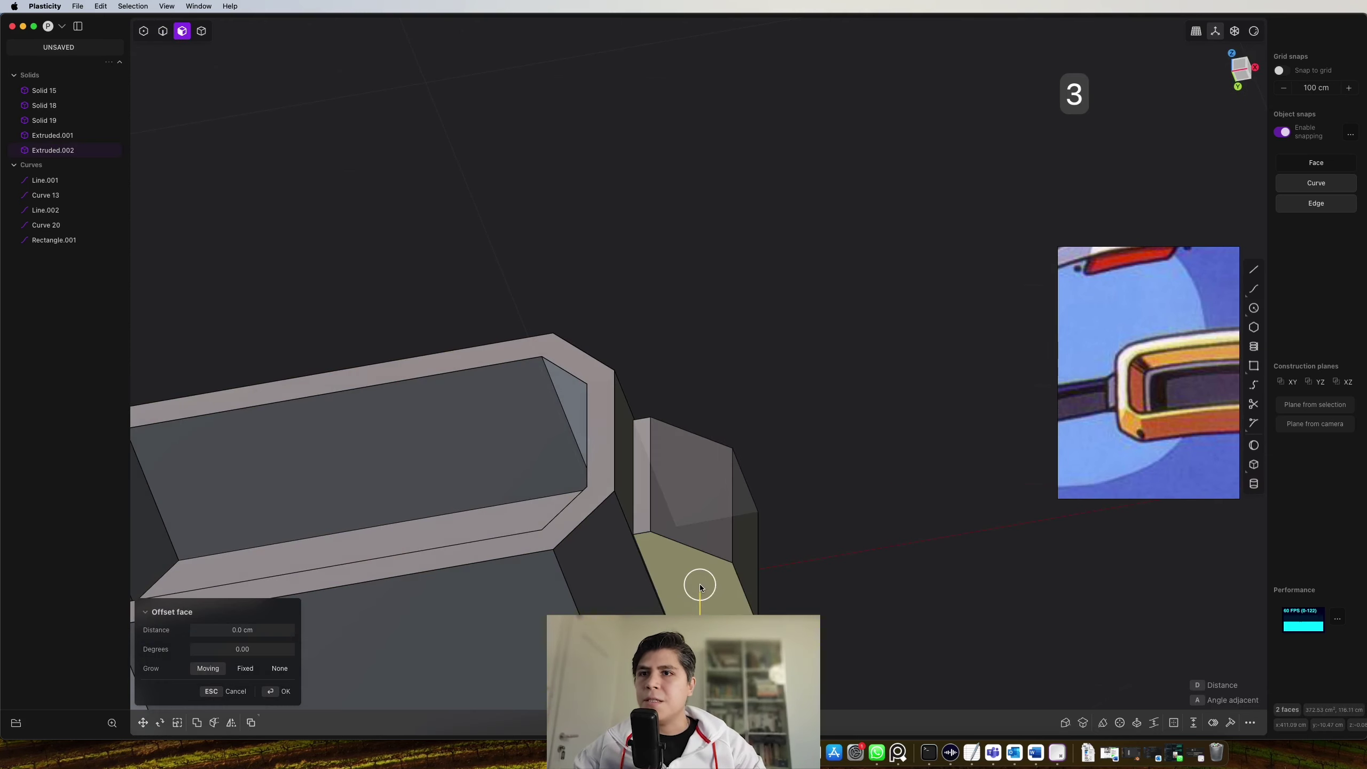
key(ctrl+2)
middle_drag(700, 587, 760, 489)
scroll(698, 519, up, 5)
drag(735, 537, 743, 543)
middle_drag(625, 479, 667, 454)
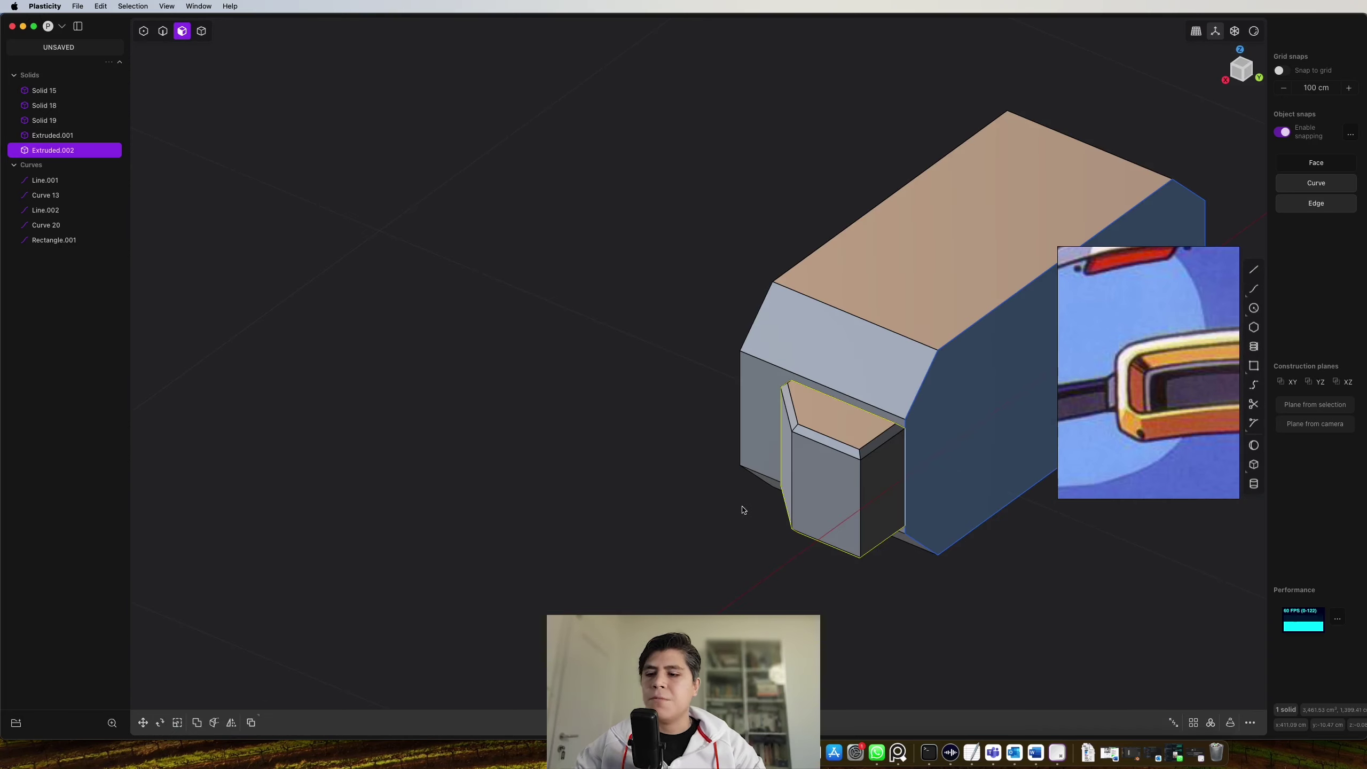
Extend the connector block backward by offsetting its rear face and the adjoining chamfer faces about 8.19 cm
key(3)
click(878, 474)
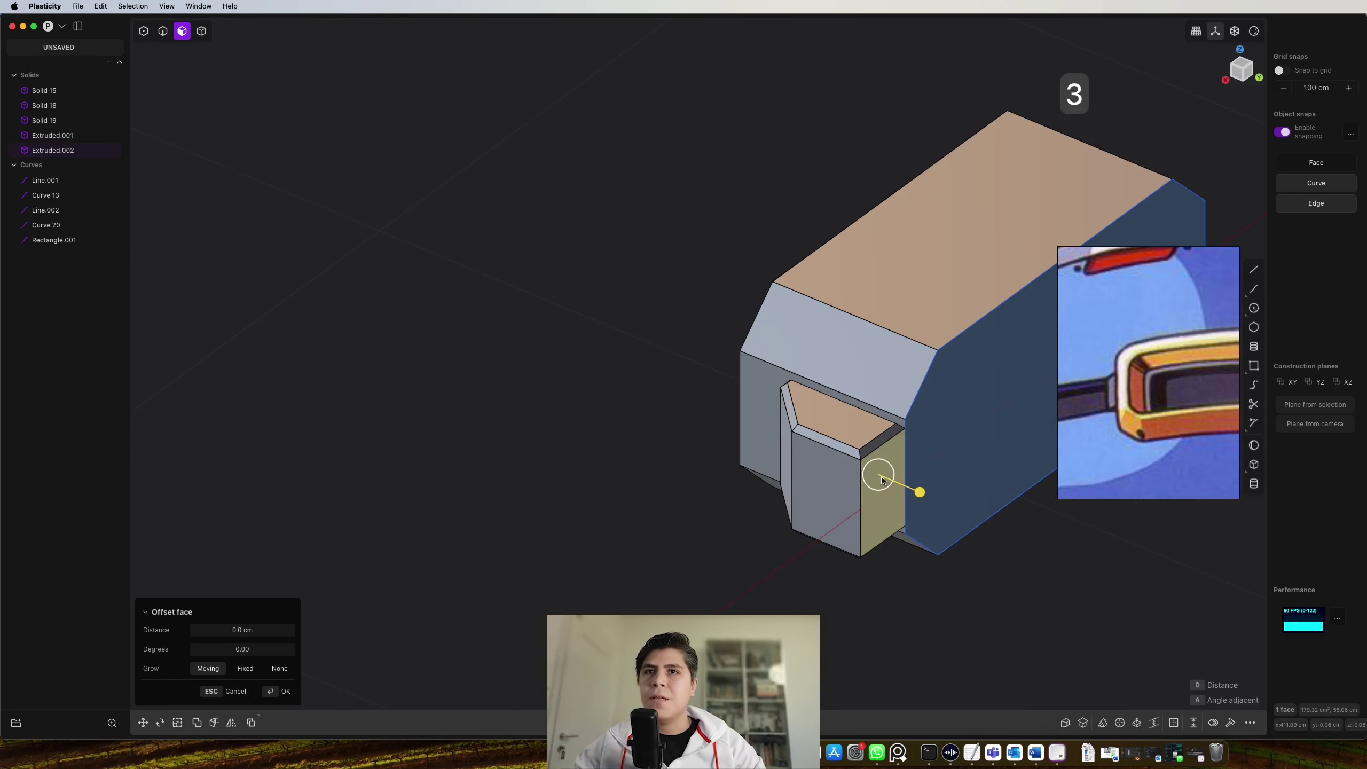
key(super+z)
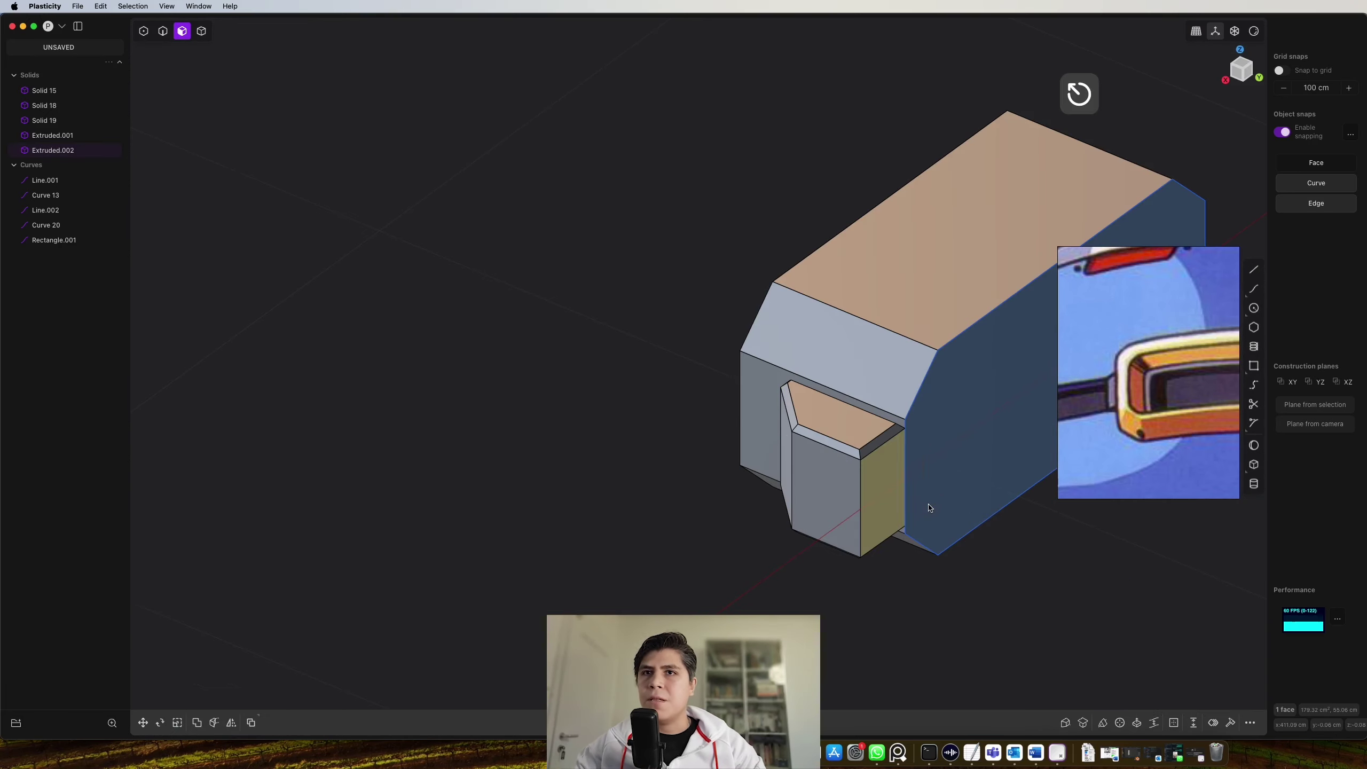
shift+click(887, 436)
mouse_move(890, 546)
middle_down()
mouse_move(882, 483)
mouse_move(884, 563)
middle_up()
drag(914, 570, 966, 602)
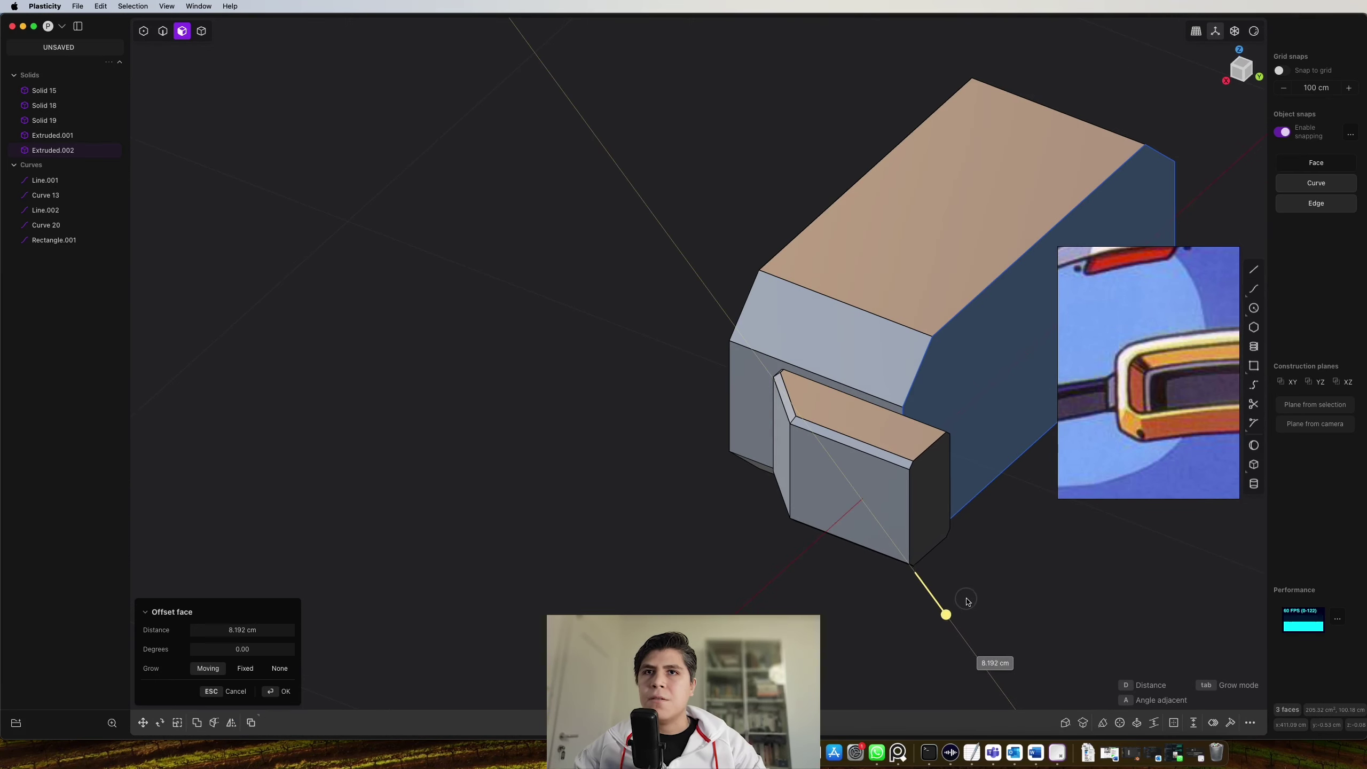
middle_drag(967, 601, 851, 595)
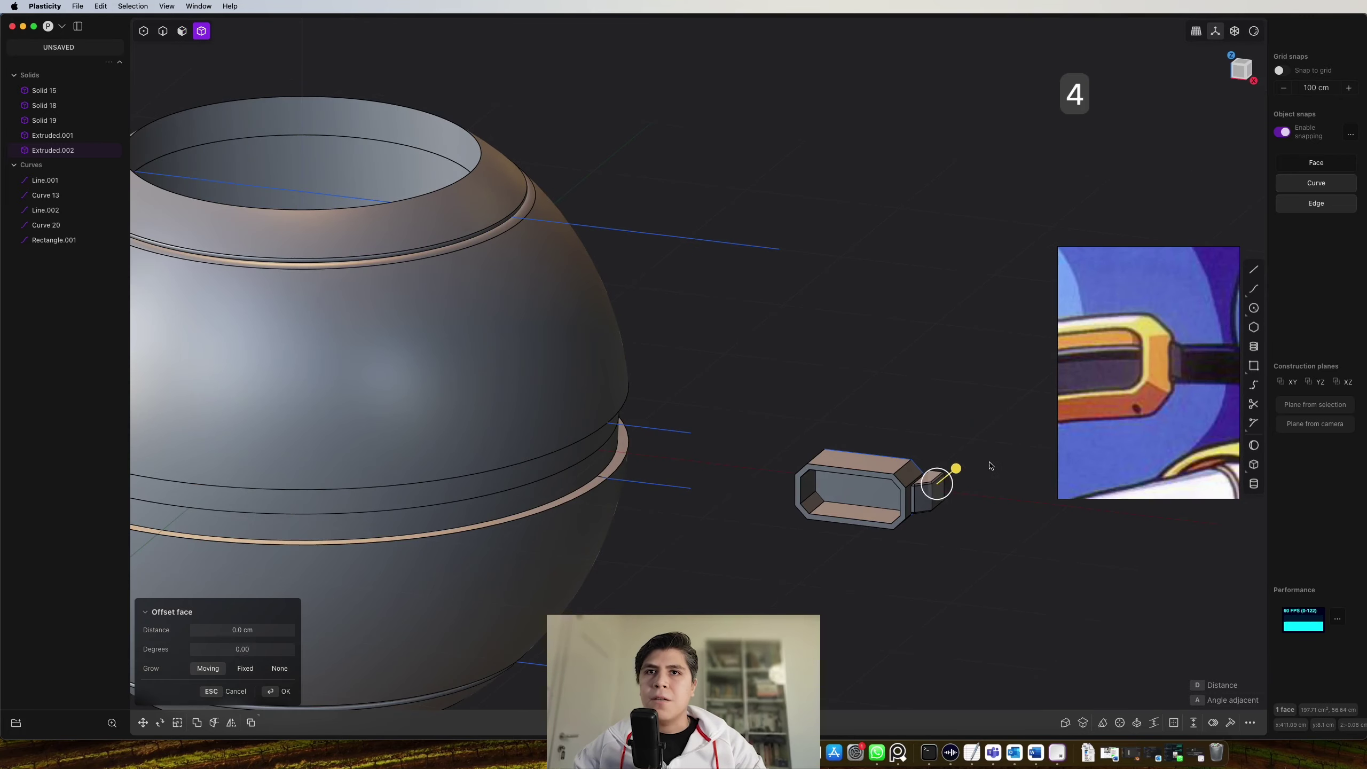
key(Escape)
Mirror the connector block to the buckle's opposite side, using a vertical plane through the midpoint of the buckle's upper edge
middle_drag(958, 470, 984, 448)
click(1244, 76)
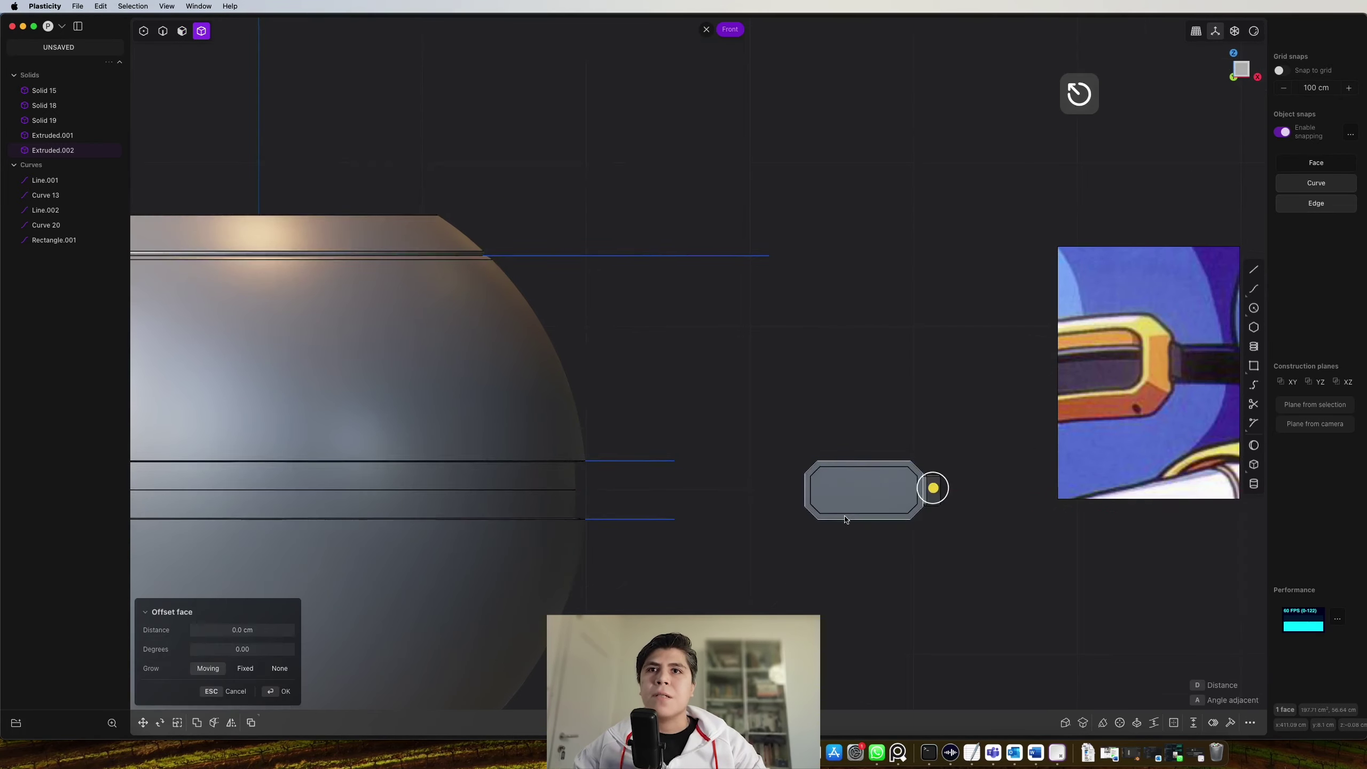
scroll(880, 519, up, 8)
shift+middle_drag(950, 496, 826, 470)
key(Escape)
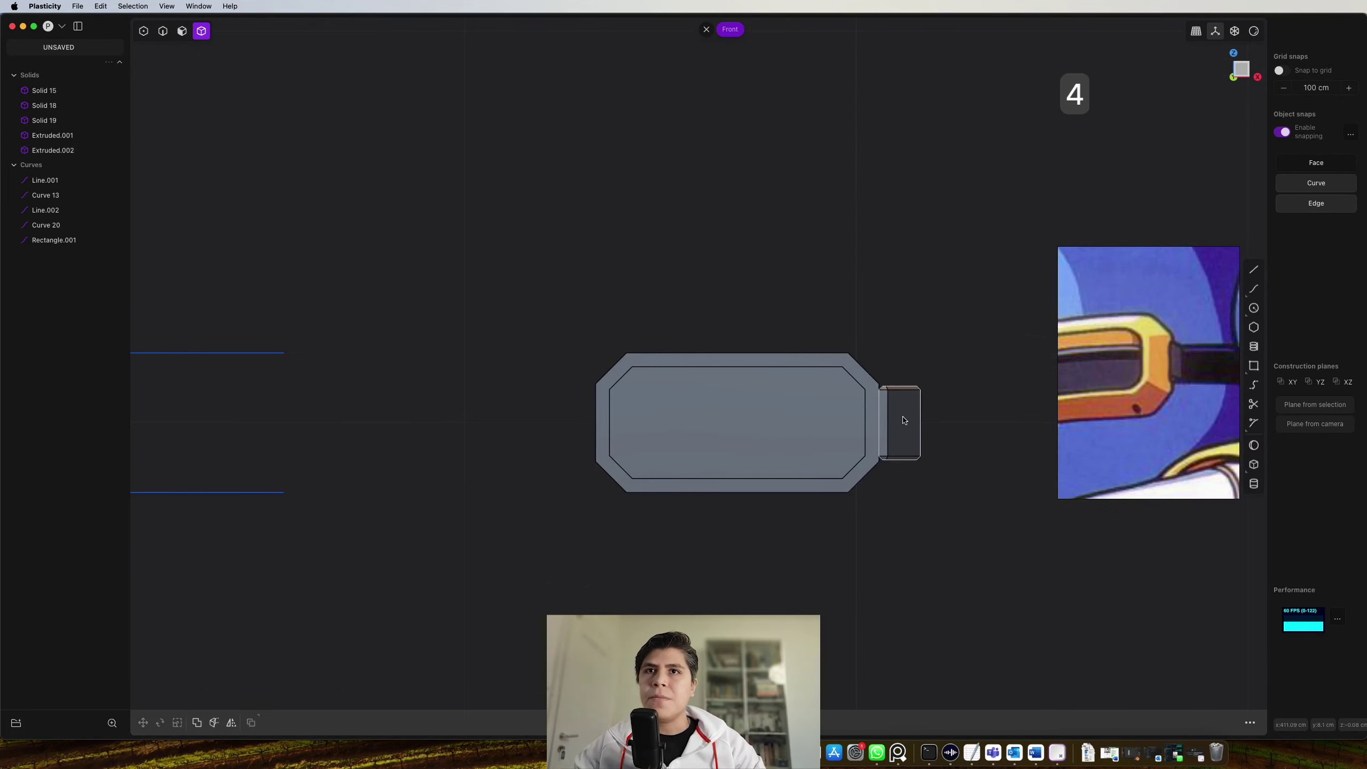
click(889, 425)
key(alt+x)
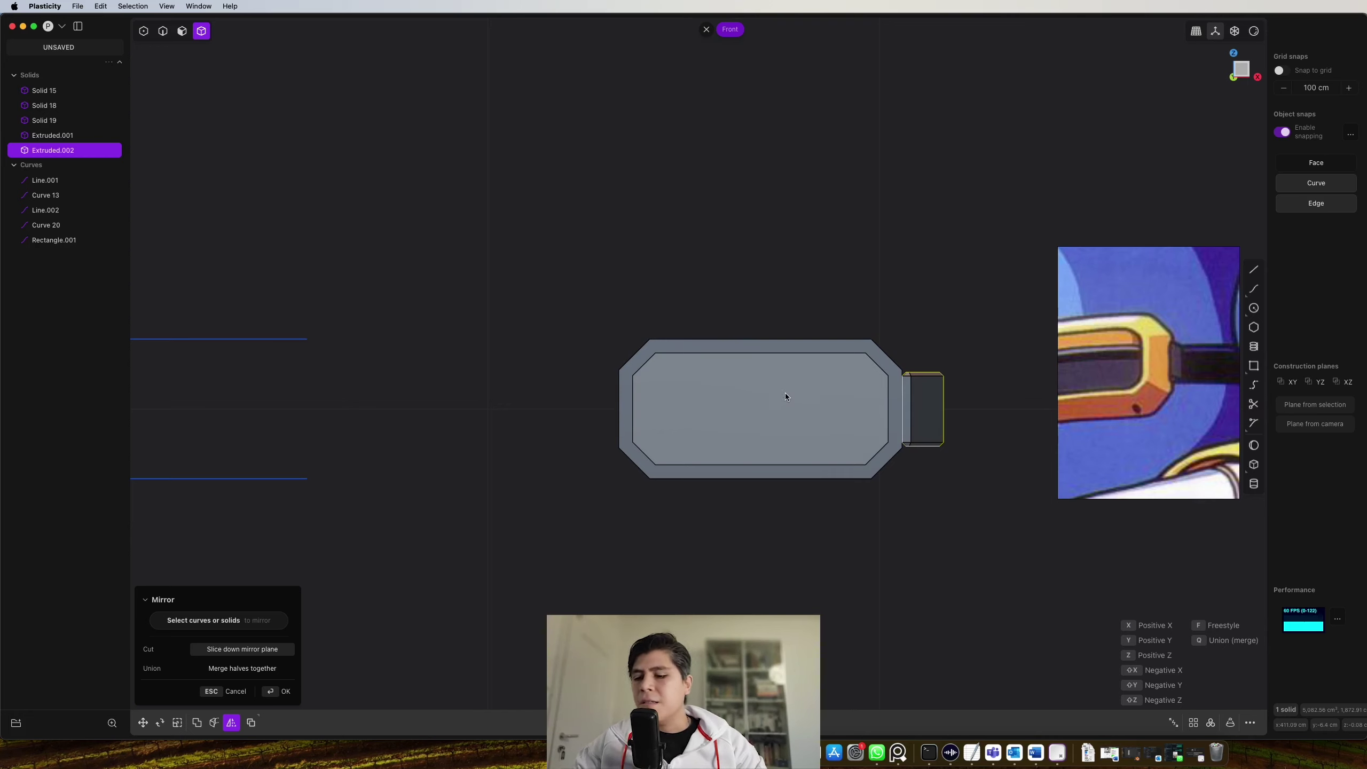
key(f)
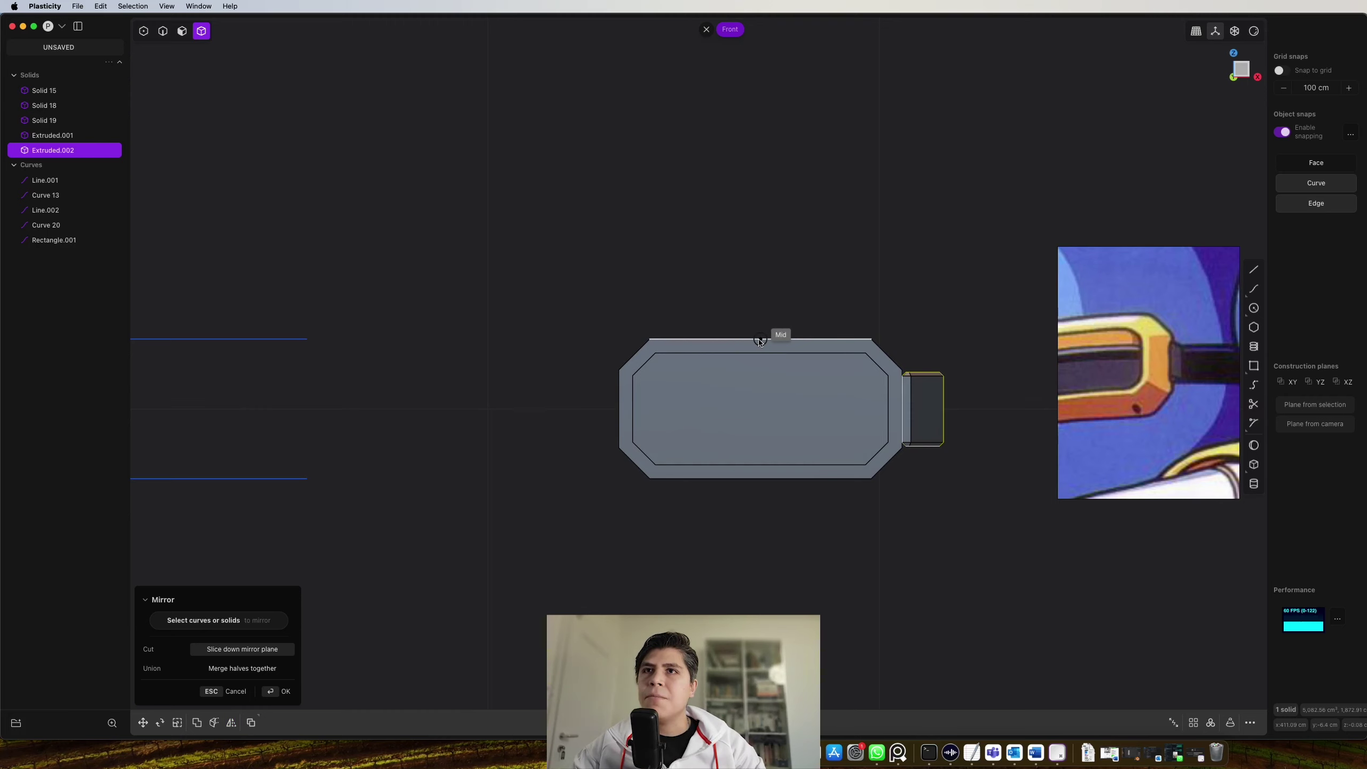
click(759, 340)
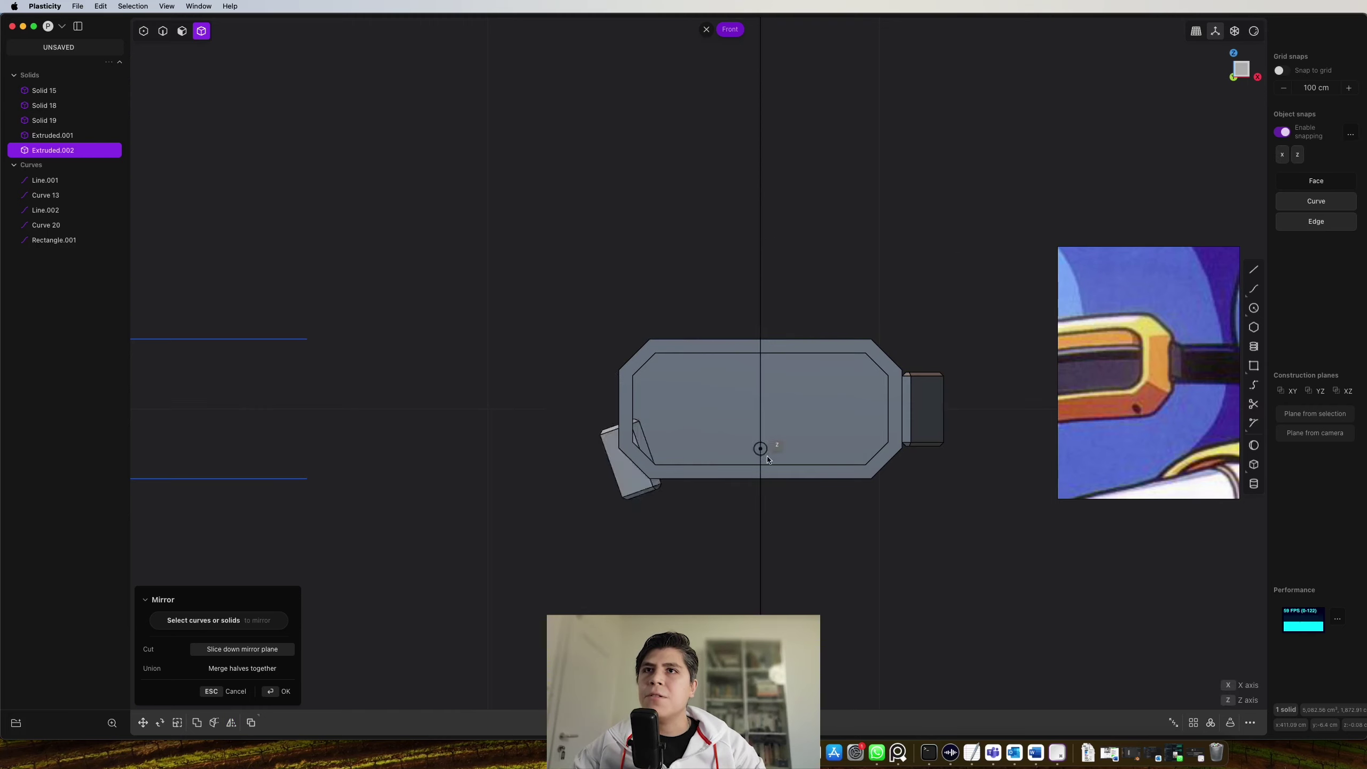
click(762, 188)
middle_drag(791, 234, 832, 384)
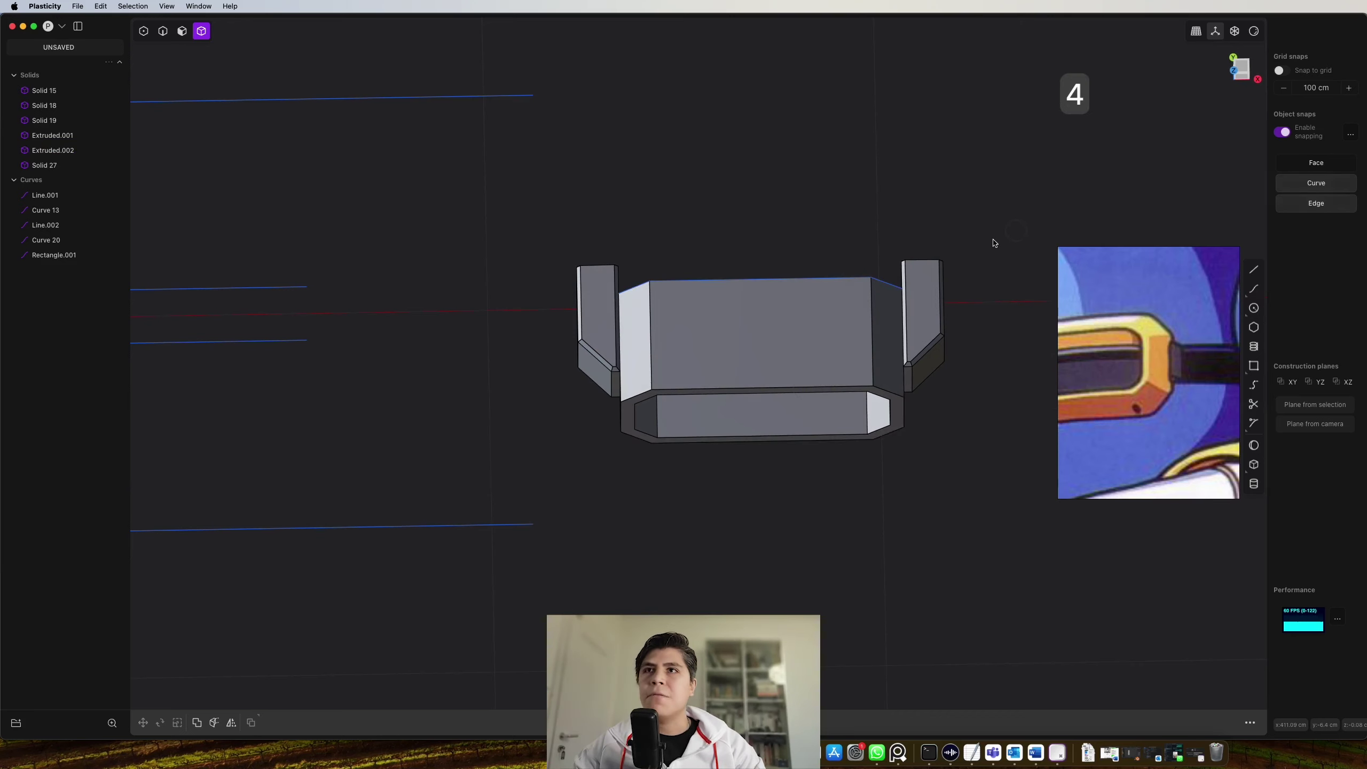
Delete the leftover rectangle curve at the back of the buckle
drag(1021, 231, 595, 473)
key(2)
click(832, 280)
middle_drag(831, 281, 506, 270)
key(x)
middle_drag(711, 353, 841, 289)
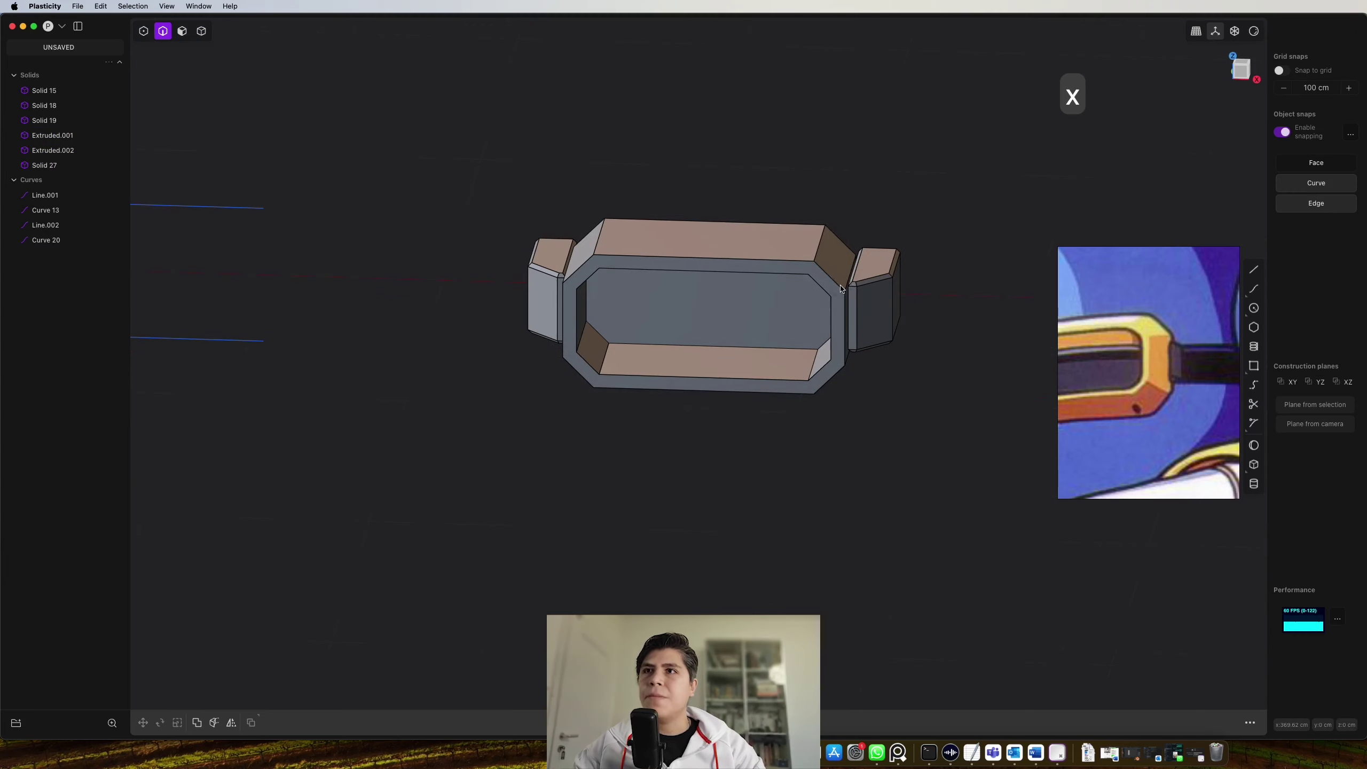
Move the buckle and both connectors about -296.5 cm along X so they line up with the torso's belt band
key(4)
drag(922, 176, 478, 438)
scroll(509, 445, down, 4)
shift+middle_drag(509, 445, 807, 391)
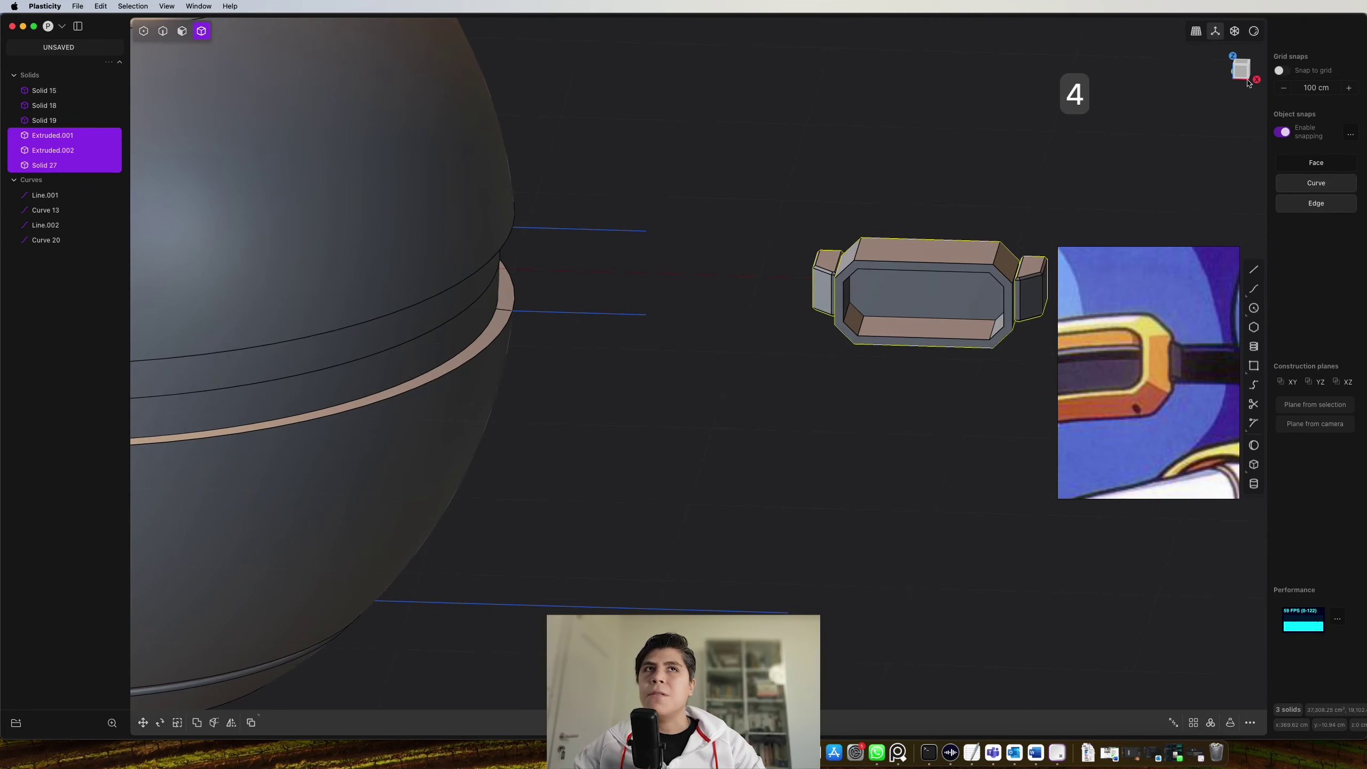
click(1243, 71)
scroll(696, 333, down, 3)
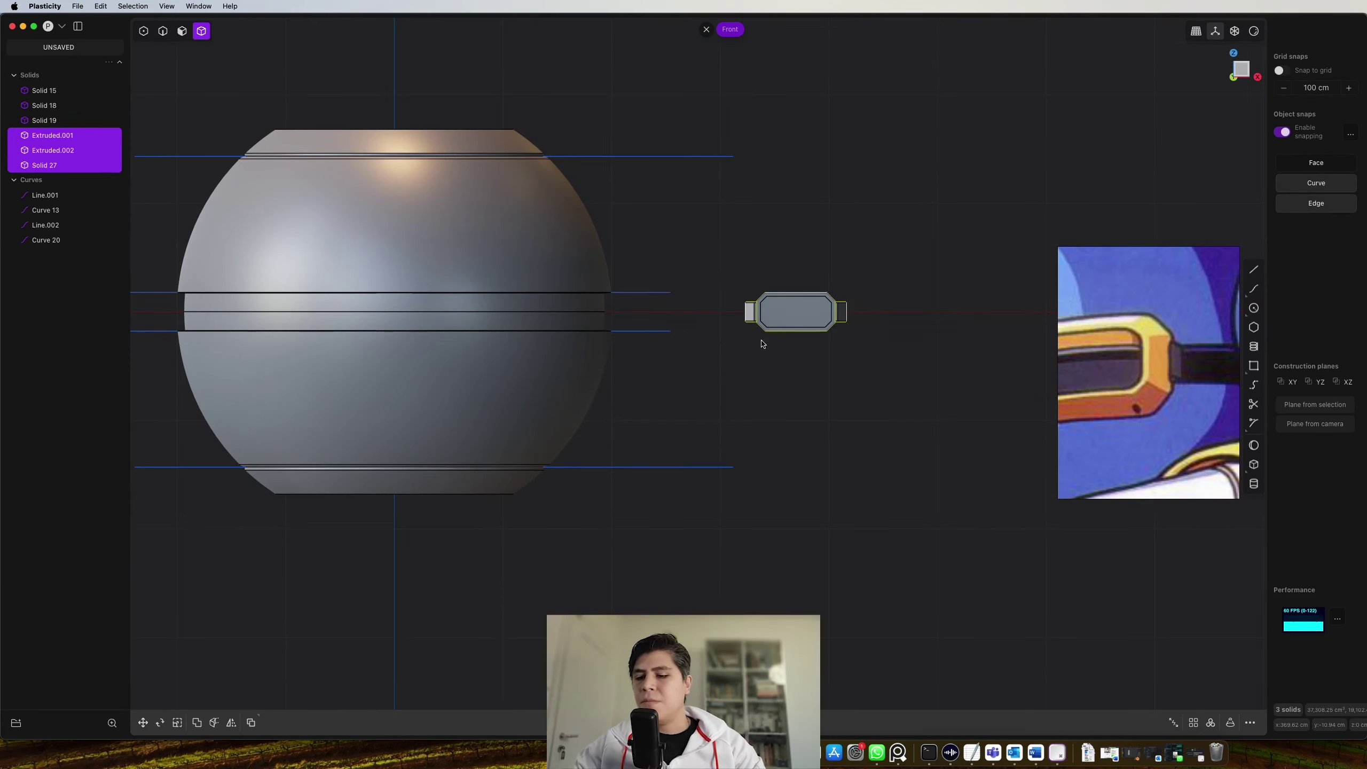
key(g)
drag(851, 312, 556, 344)
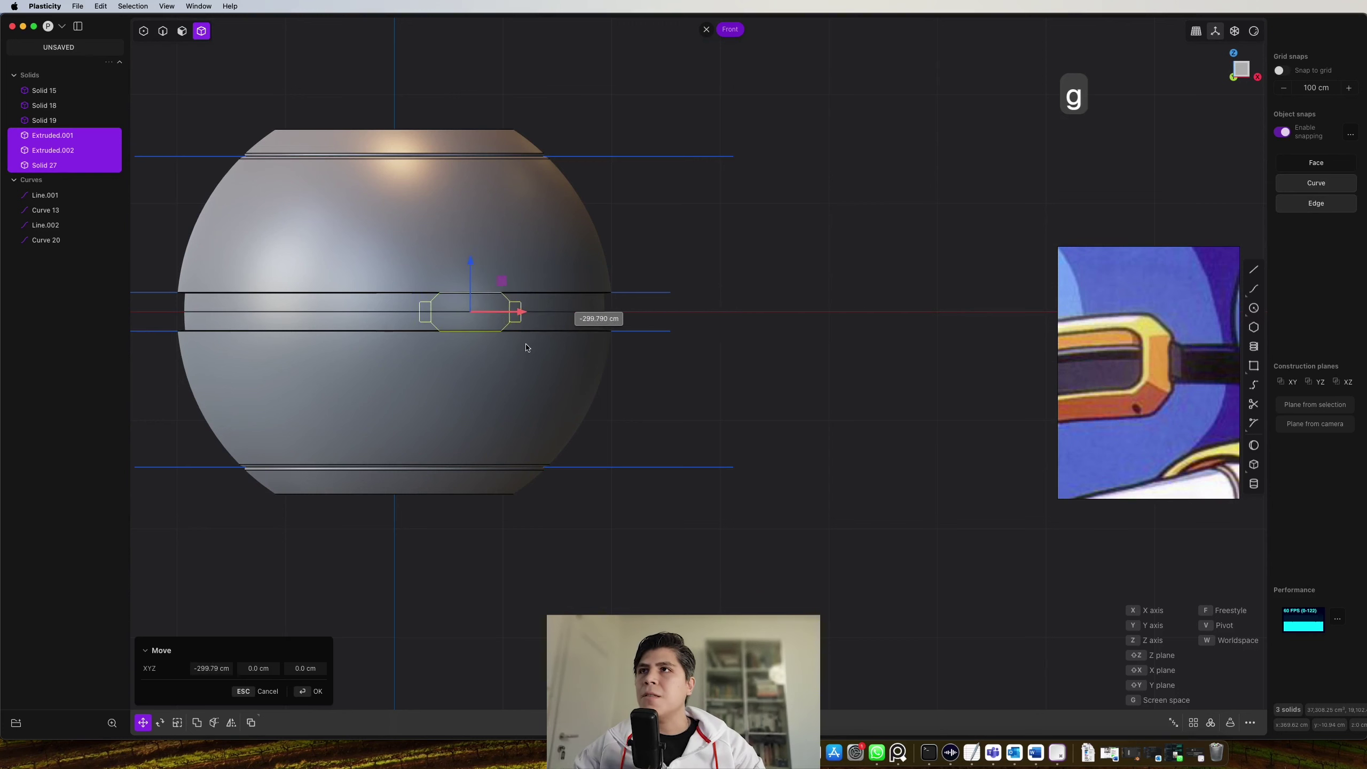
Bring the buckle and both connectors to the front of the torso by moving them about -206.8 cm along Y
middle_drag(522, 348, 1202, 61)
click(1241, 67)
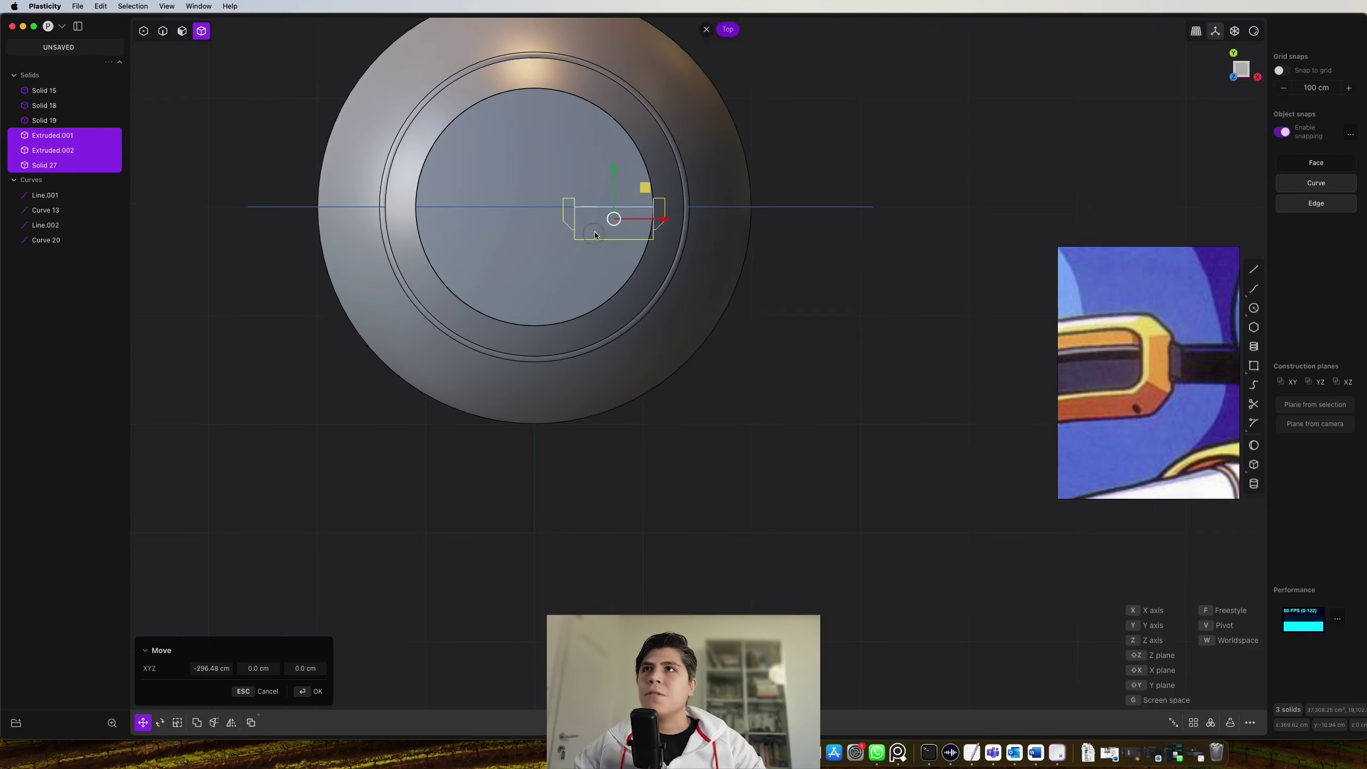
drag(633, 287, 630, 411)
scroll(625, 418, up, 8)
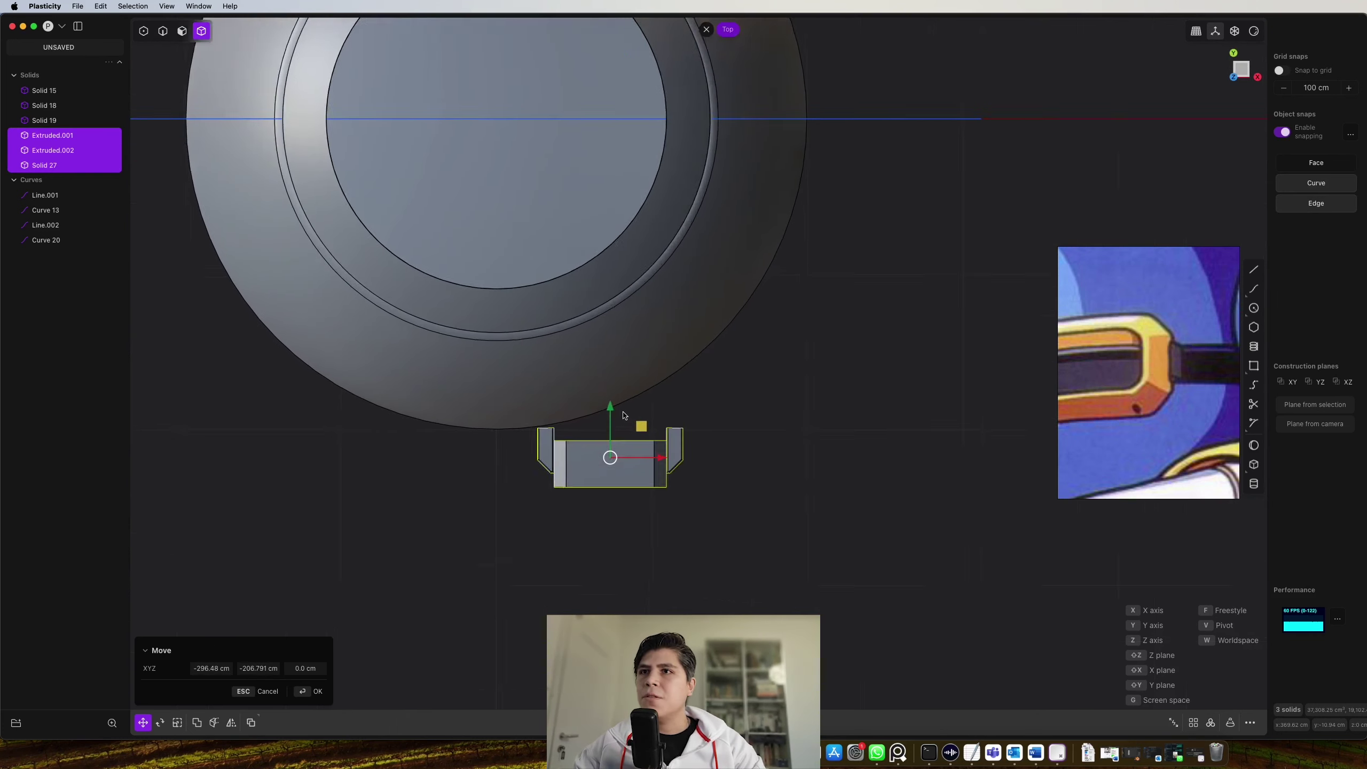
shift+middle_drag(623, 440, 630, 427)
Rotate the buckle assembly about Z to follow the torso's curve and seat it partly inside the belt band
key(r)
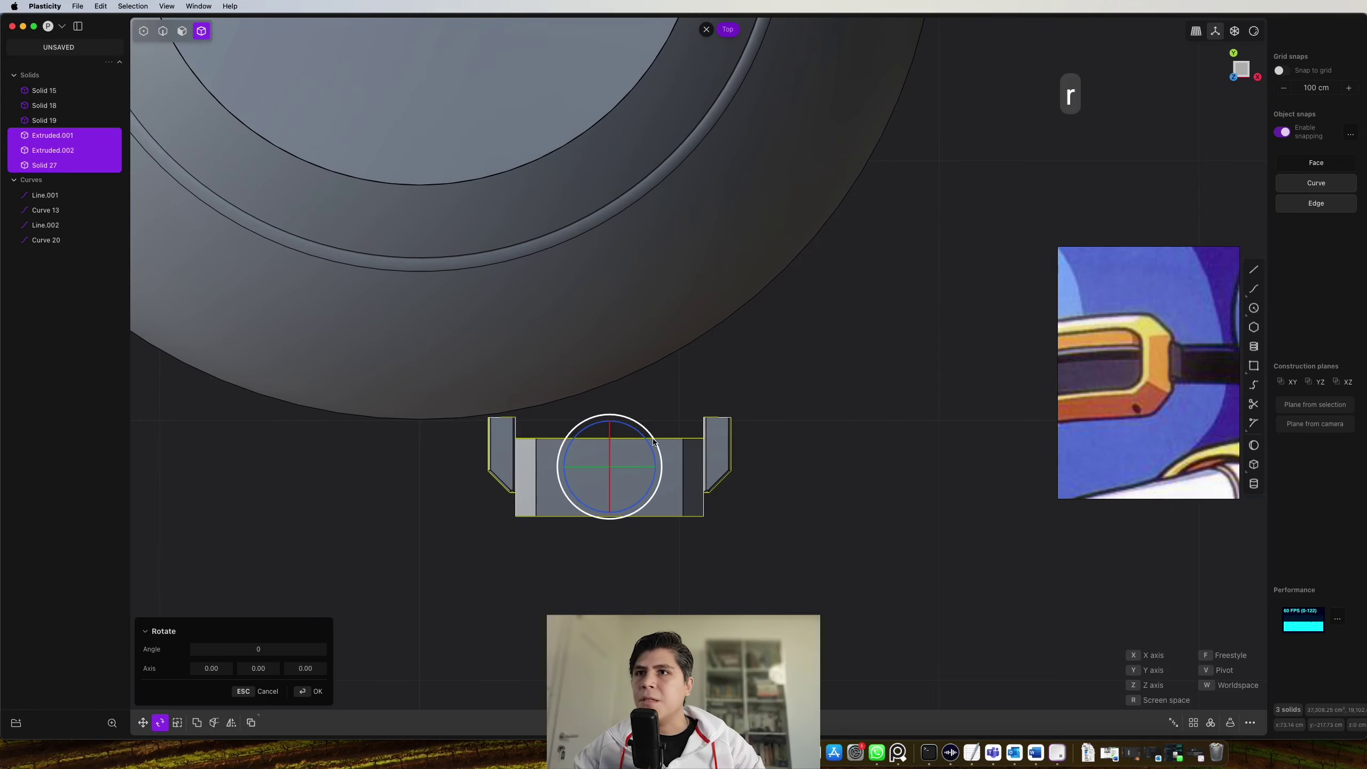
drag(646, 442, 634, 427)
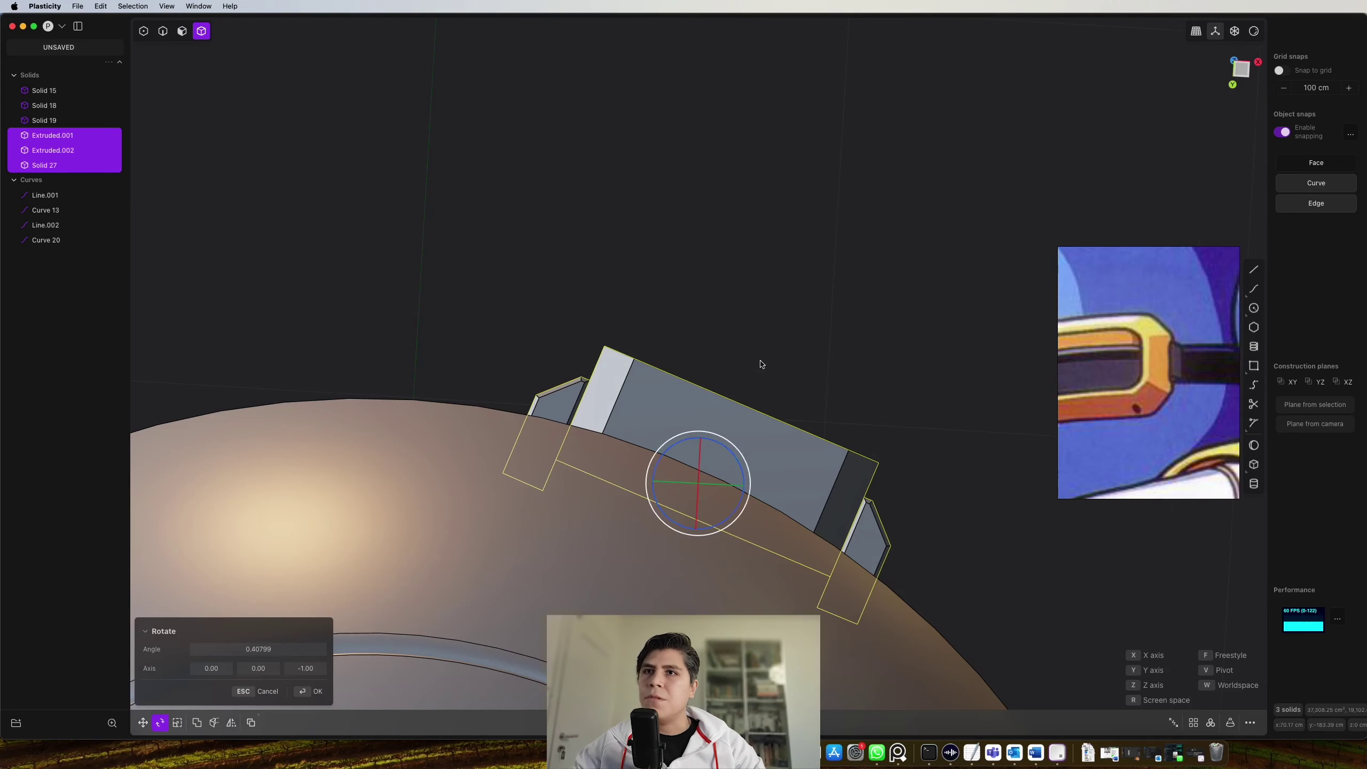
key(Return)
scroll(753, 353, down, 4)
middle_drag(748, 343, 707, 582)
scroll(762, 485, down, 6)
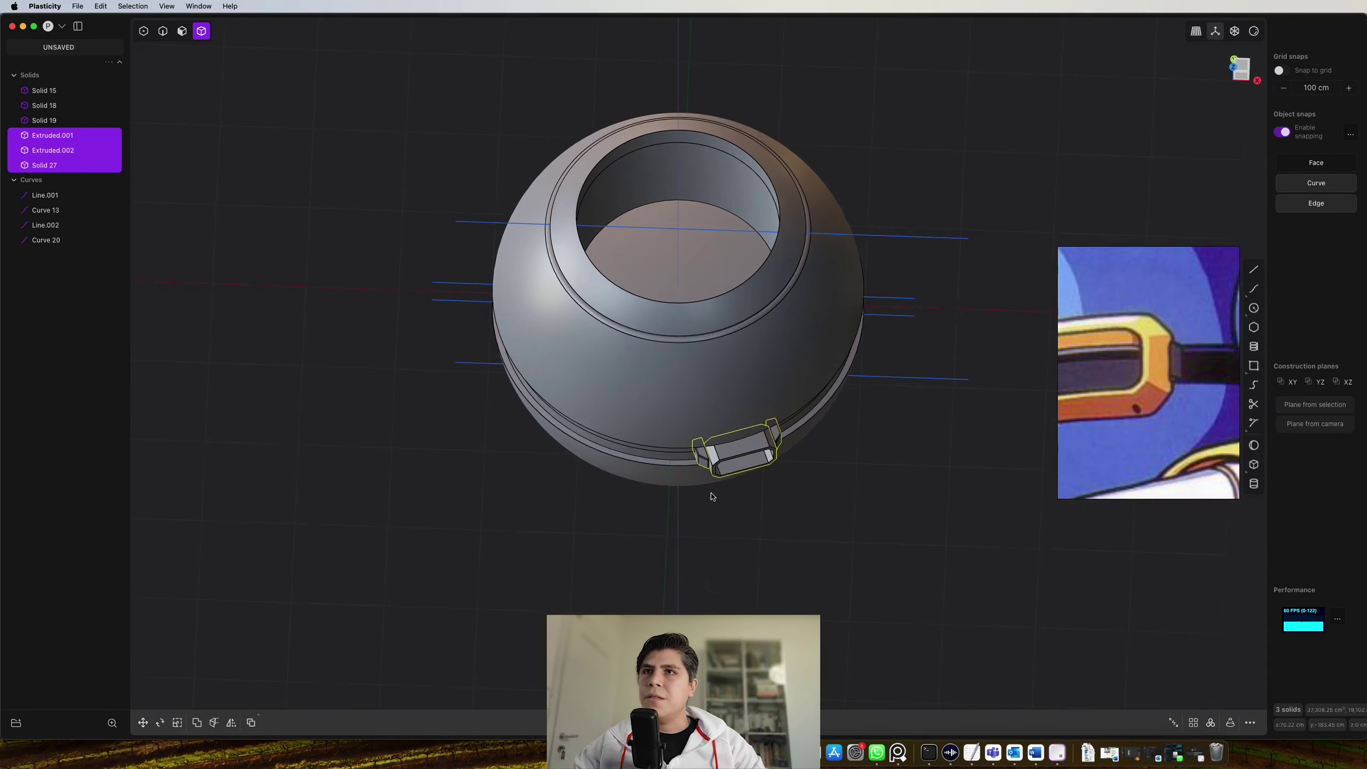
scroll(771, 497, up, 8)
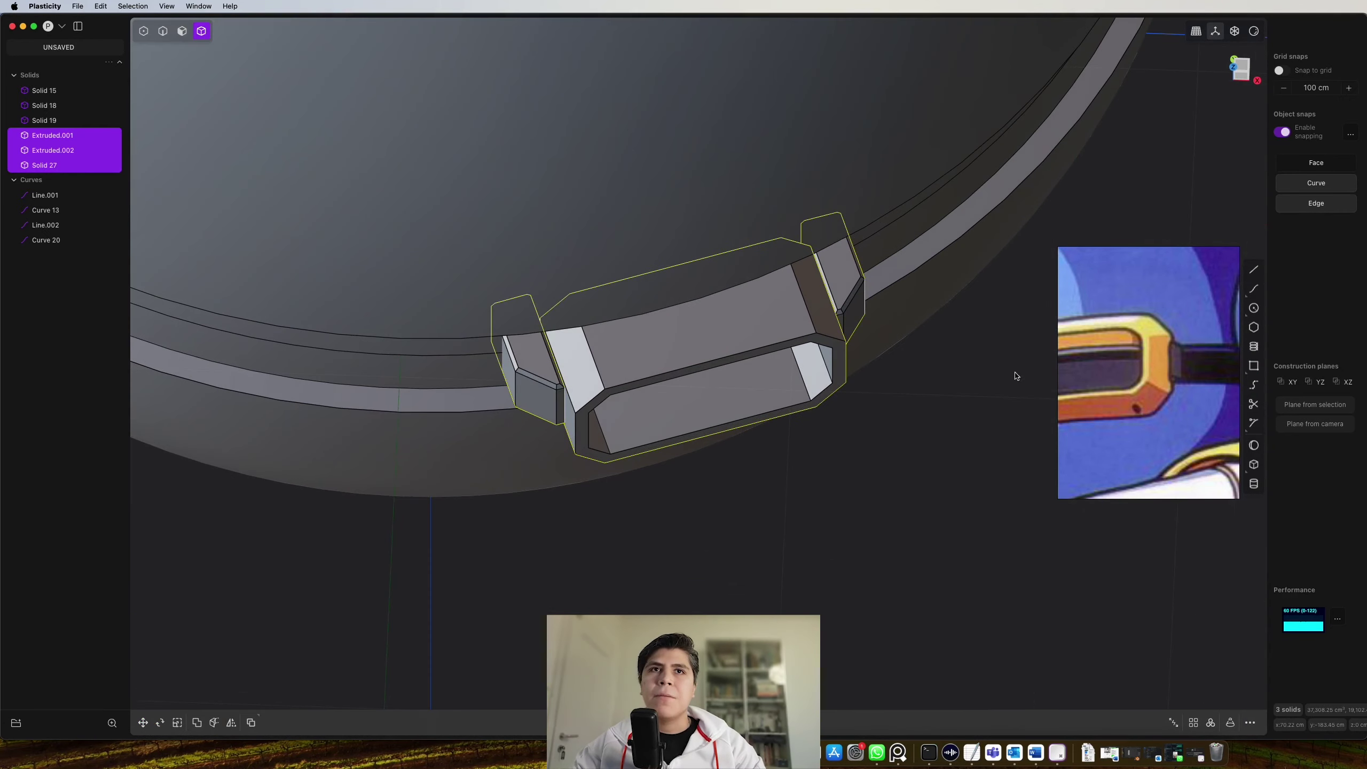
Chamfer the inner and outer edges around the buckle frame's front face
middle_drag(1016, 376, 747, 339)
key(2)
key(3)
click(781, 278)
key(ctrl+2)
middle_drag(793, 318, 813, 259)
drag(835, 236, 832, 226)
middle_drag(832, 227, 550, 301)
right_click(667, 229)
Offset all eight inner wall faces of the buckle's opening inward to thicken the frame behind the front chamfer
key(3)
click(925, 233)
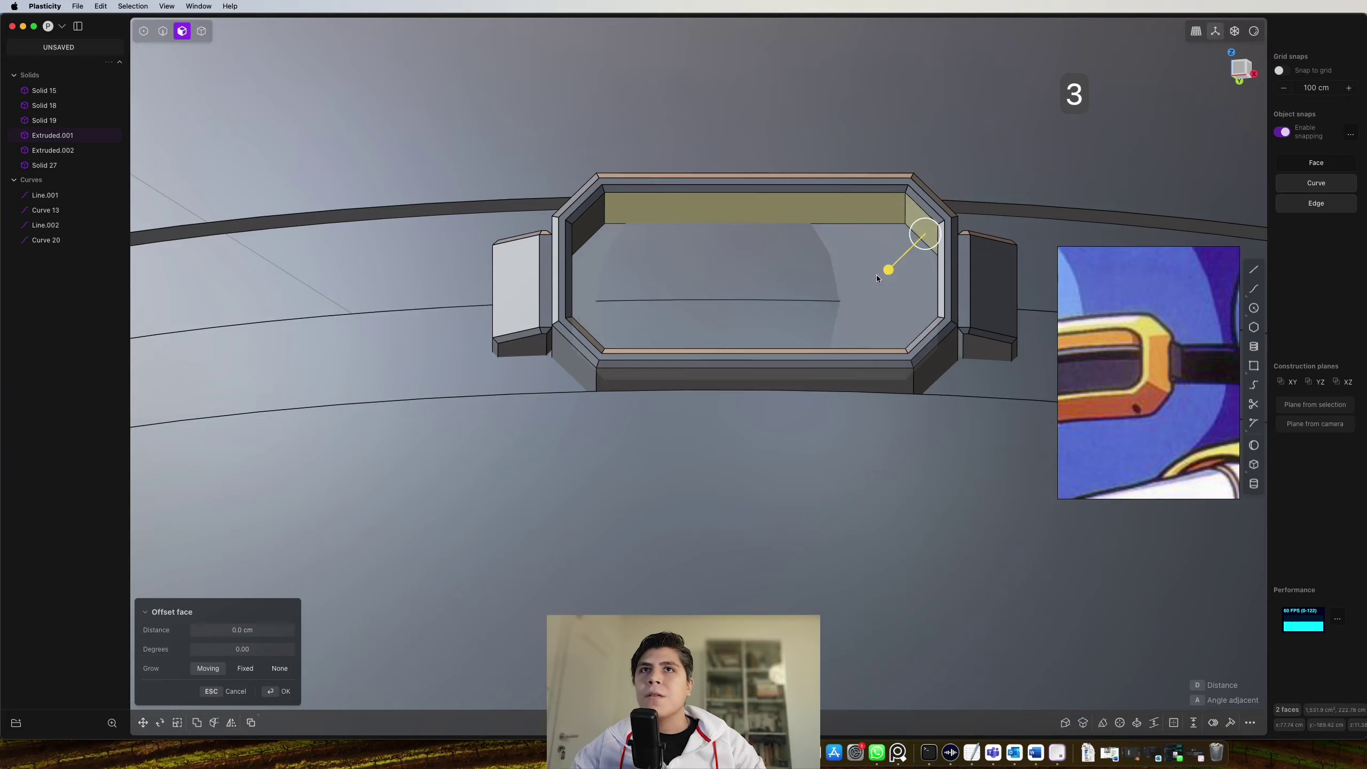
middle_drag(882, 258, 971, 328)
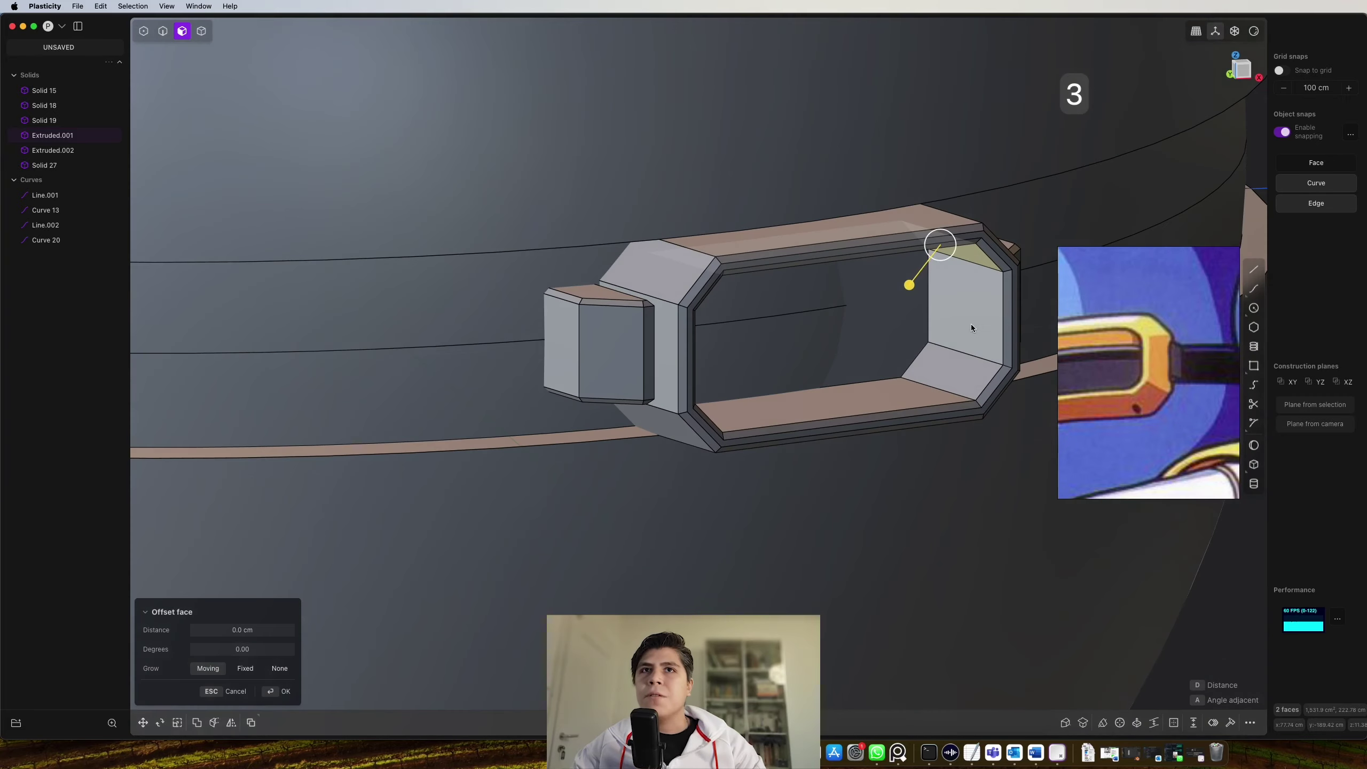
click(960, 365)
click(908, 394)
middle_drag(904, 395, 726, 385)
click(619, 372)
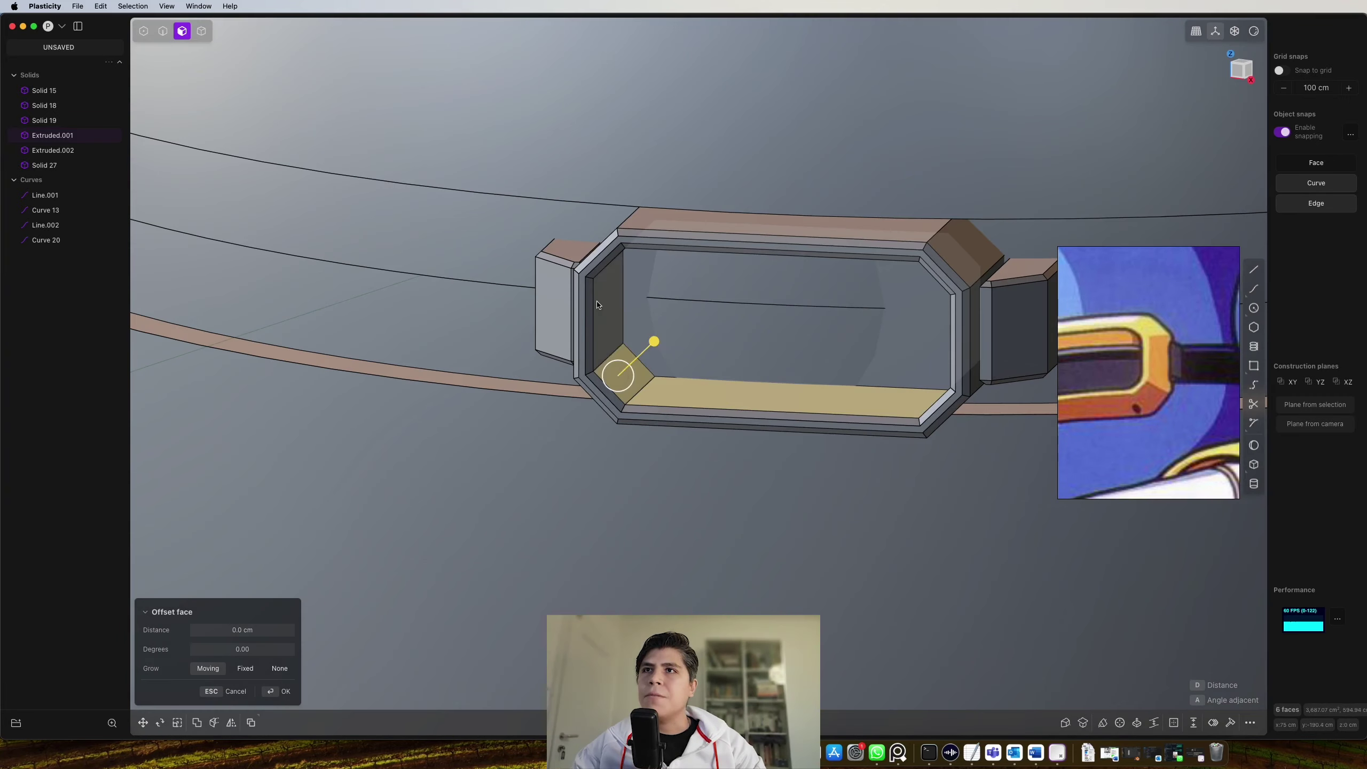
click(602, 318)
middle_drag(601, 318, 605, 234)
click(612, 236)
drag(656, 237, 662, 245)
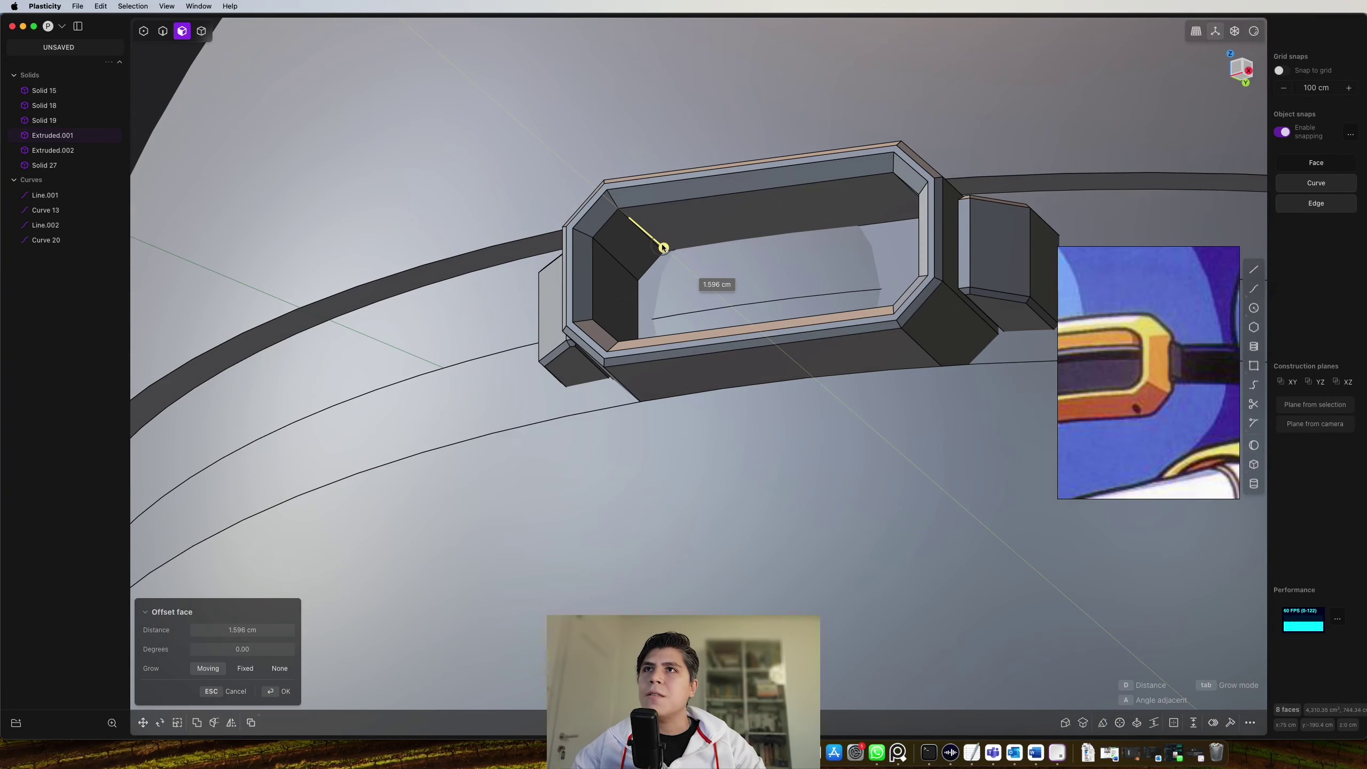
middle_drag(664, 247, 679, 323)
drag(679, 323, 683, 326)
middle_drag(684, 327, 720, 350)
key(Return)
Push the floor face of the buckle's opening back by an offset of about -34.89 cm so the belt band shows through
middle_drag(906, 488, 778, 367)
scroll(778, 366, up, 3)
key(3)
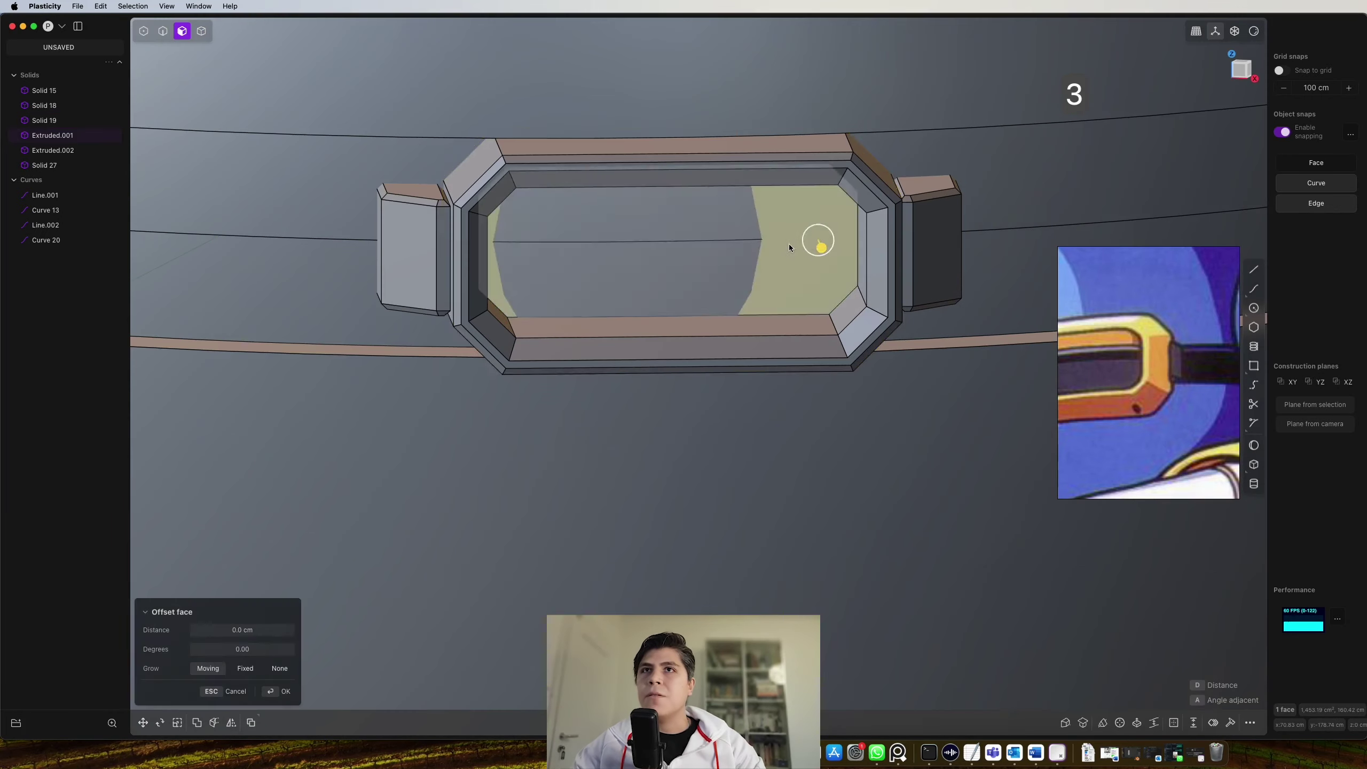
middle_drag(789, 243, 842, 256)
drag(841, 253, 737, 191)
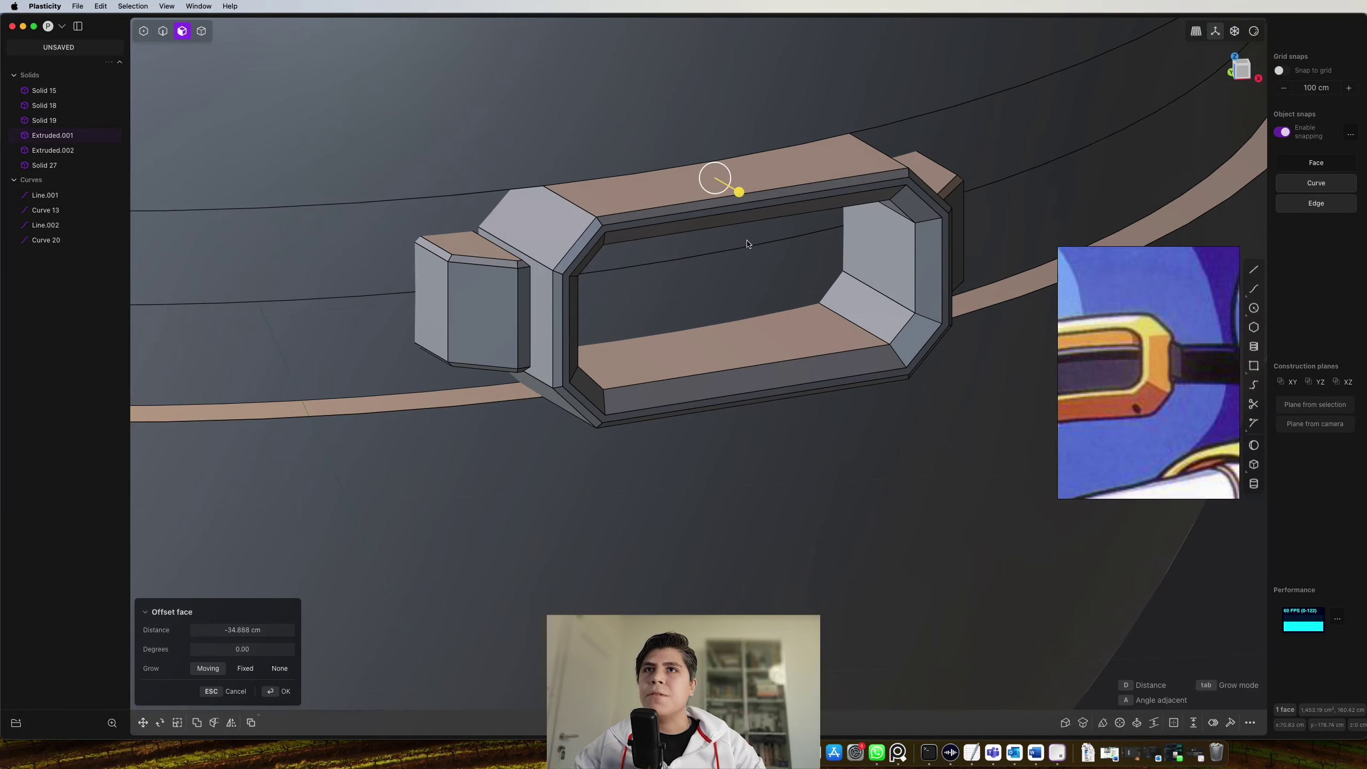
key(Return)
Select the buckle and both of its side connectors as solids
scroll(787, 277, down, 3)
middle_drag(787, 278, 747, 292)
key(2)
key(KP_1)
scroll(867, 300, down, 4)
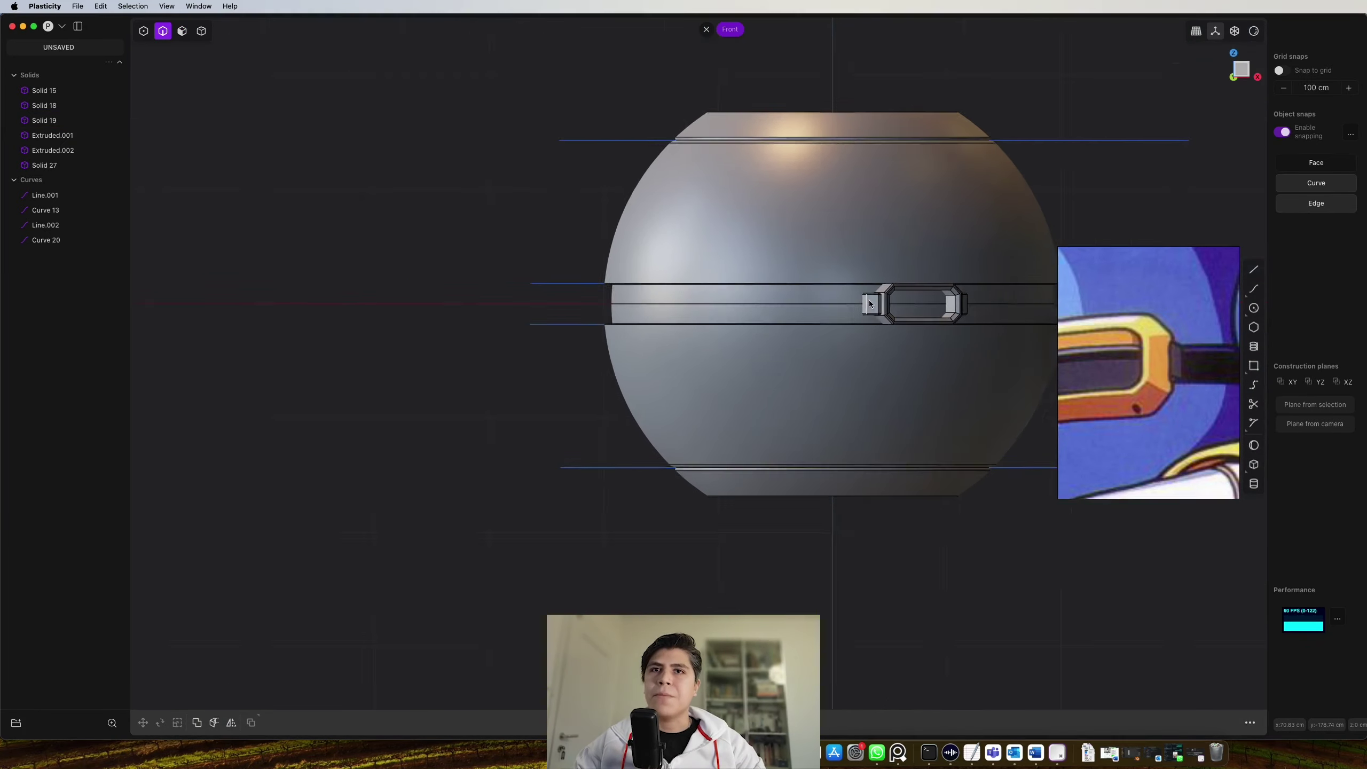
middle_drag(870, 300, 884, 380)
scroll(897, 312, up, 3)
key(4)
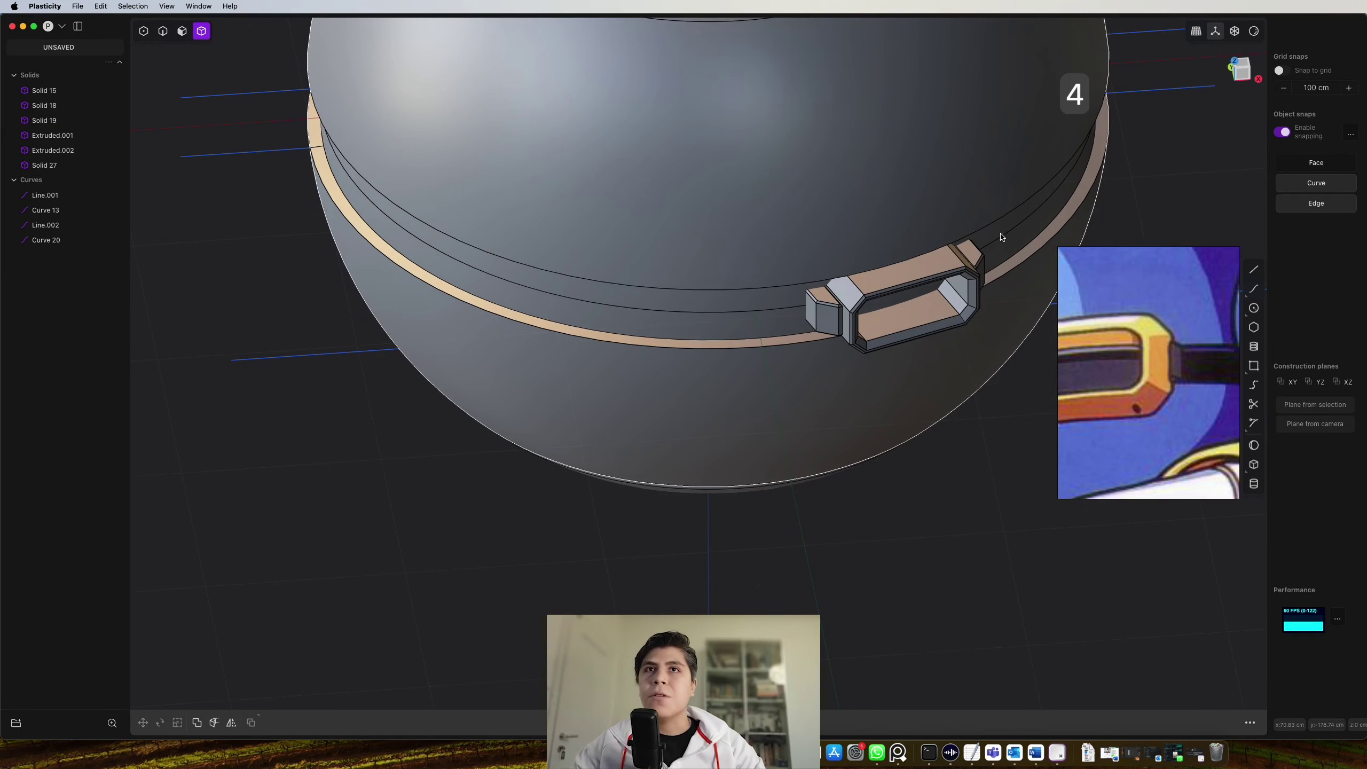
click(976, 250)
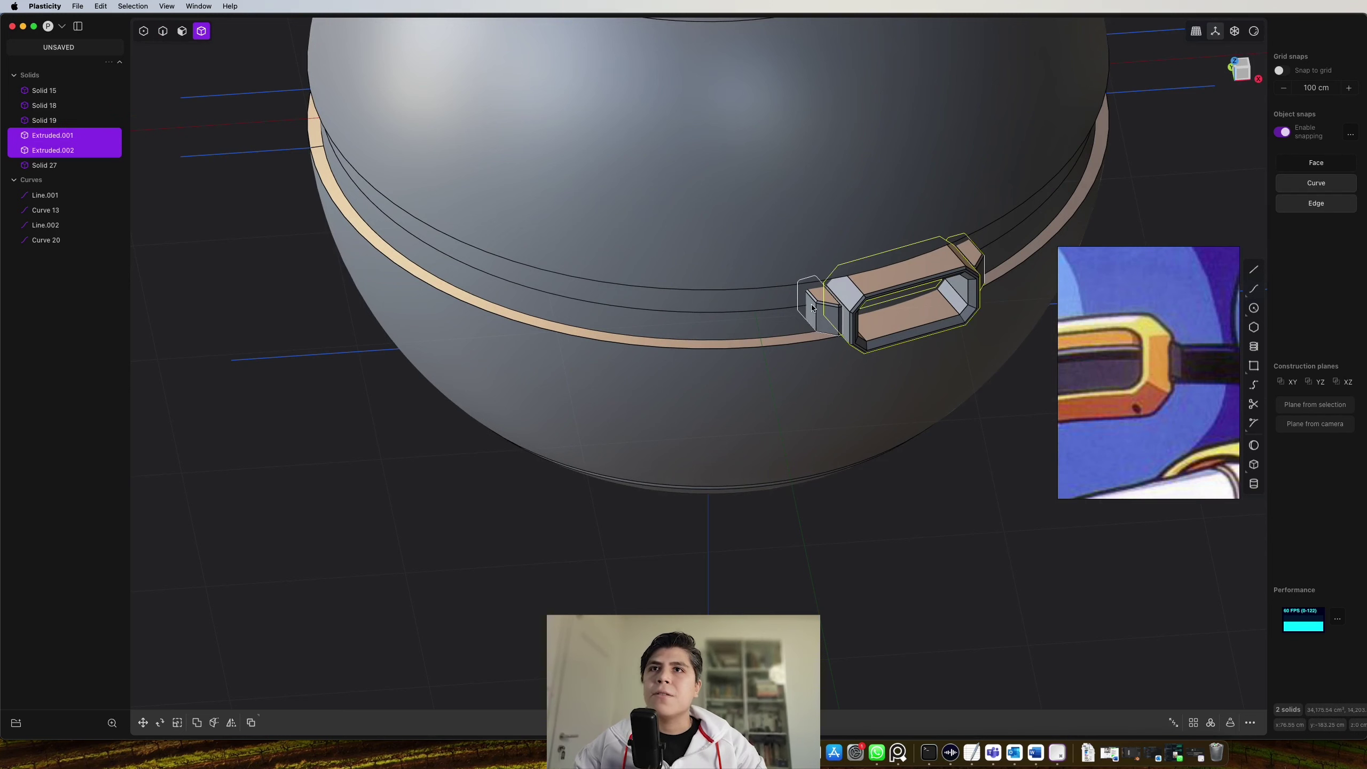
scroll(858, 314, up, 5)
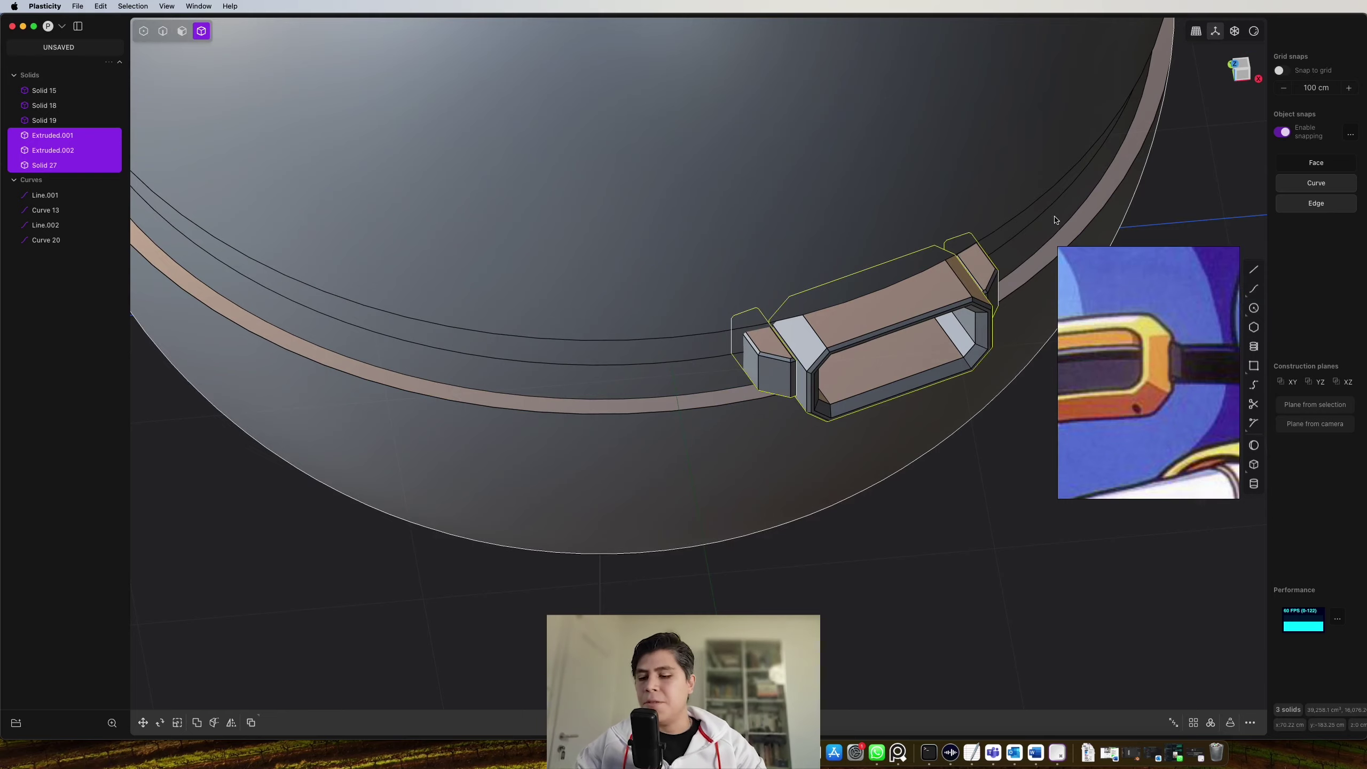
Try to mirror the buckle assembly across X to the other side of the torso, and undo it
key(alt+x)
key(x)
right_click(849, 280)
scroll(849, 280, down, 4)
middle_drag(850, 280, 800, 246)
scroll(756, 246, down, 3)
middle_drag(1047, 351, 1065, 243)
key(super+z)
key(super+z)
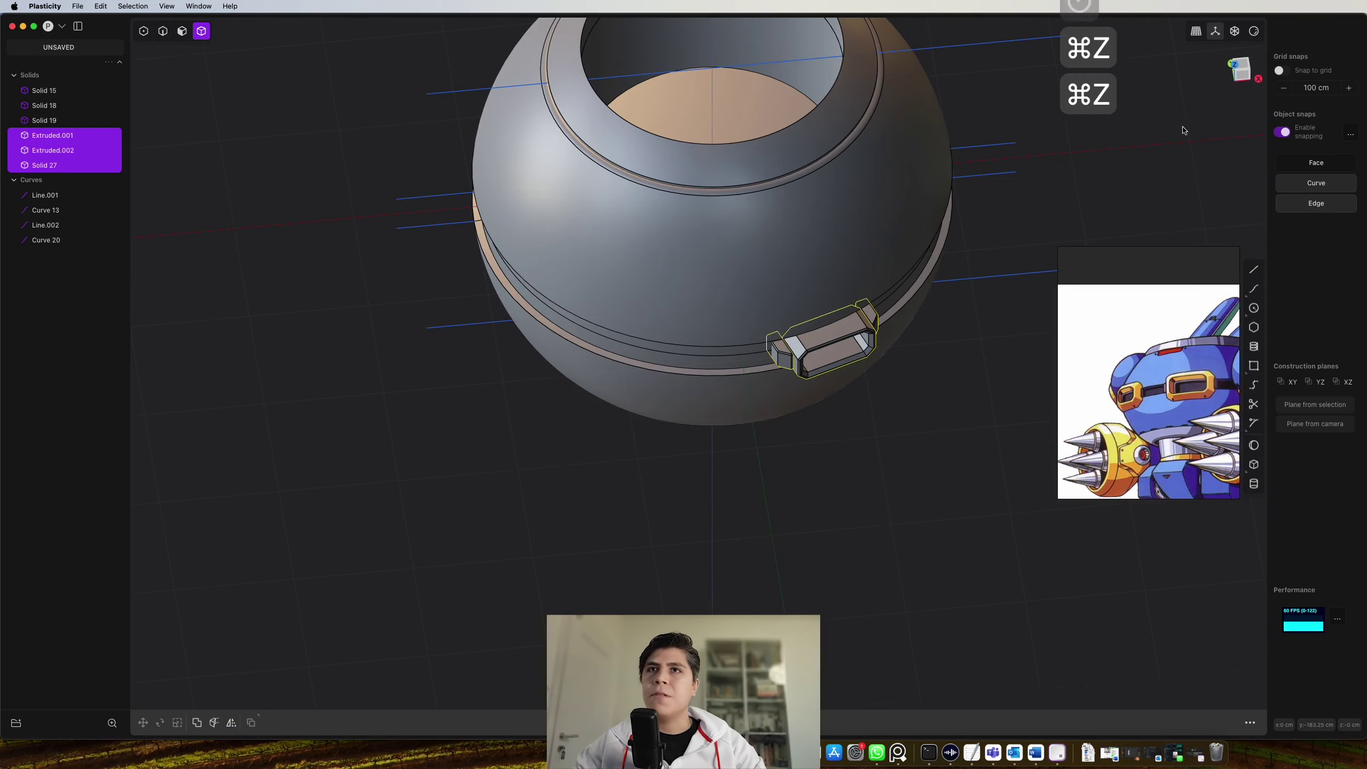
Shift the buckle assembly slightly outward along the torso's curve in the top view and rotate it about 4.4° around Z
click(1247, 63)
key(g)
key(g)
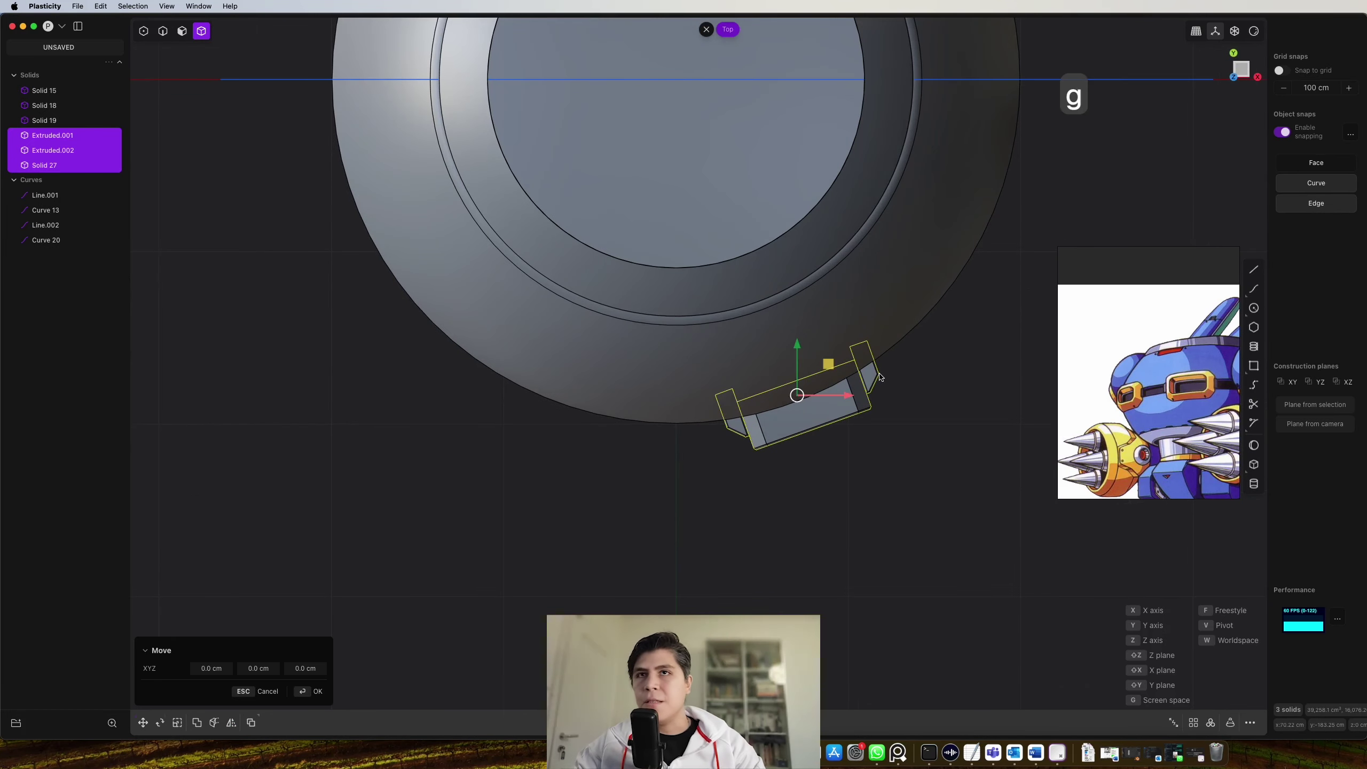
click(898, 374)
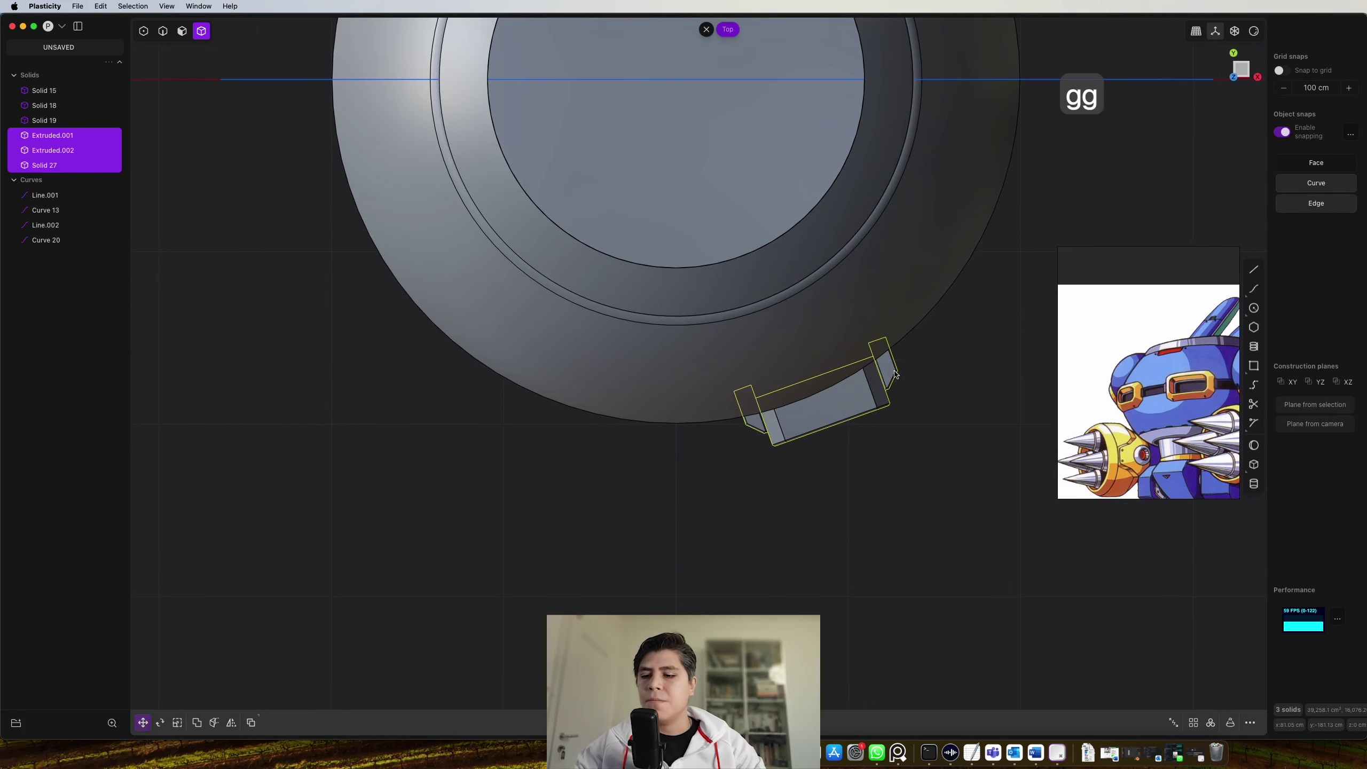
key(r)
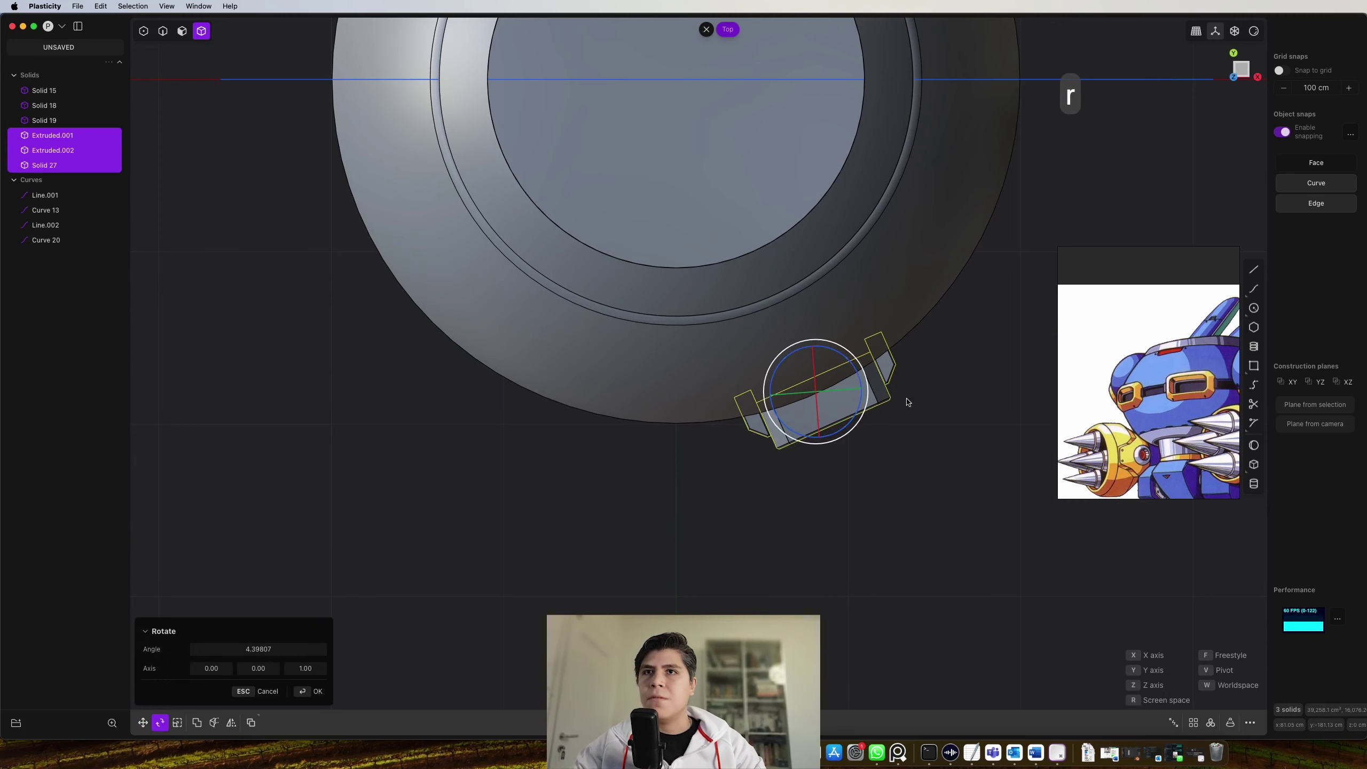
click(908, 402)
Mirror the repositioned buckle and its connectors across X to the other side of the torso, and clear the selection
middle_drag(908, 401, 793, 311)
key(alt+x)
key(x)
right_click(885, 324)
click(693, 434)
middle_drag(694, 433, 669, 391)
scroll(910, 379, up, 8)
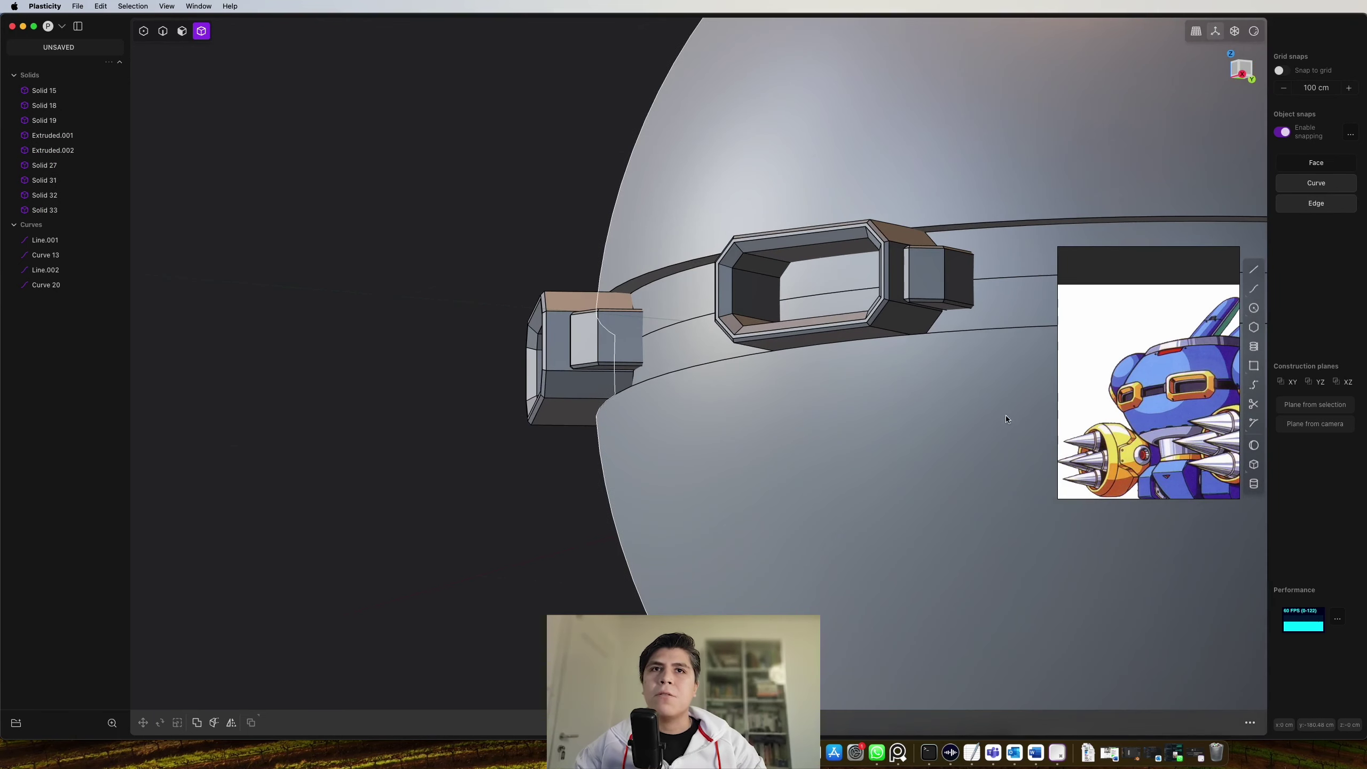
Offset the outer perimeter faces of the original belt buckle outward by about 6 cm, using the reference image as a guide
scroll(1007, 420, up, 2)
scroll(1145, 404, up, 5)
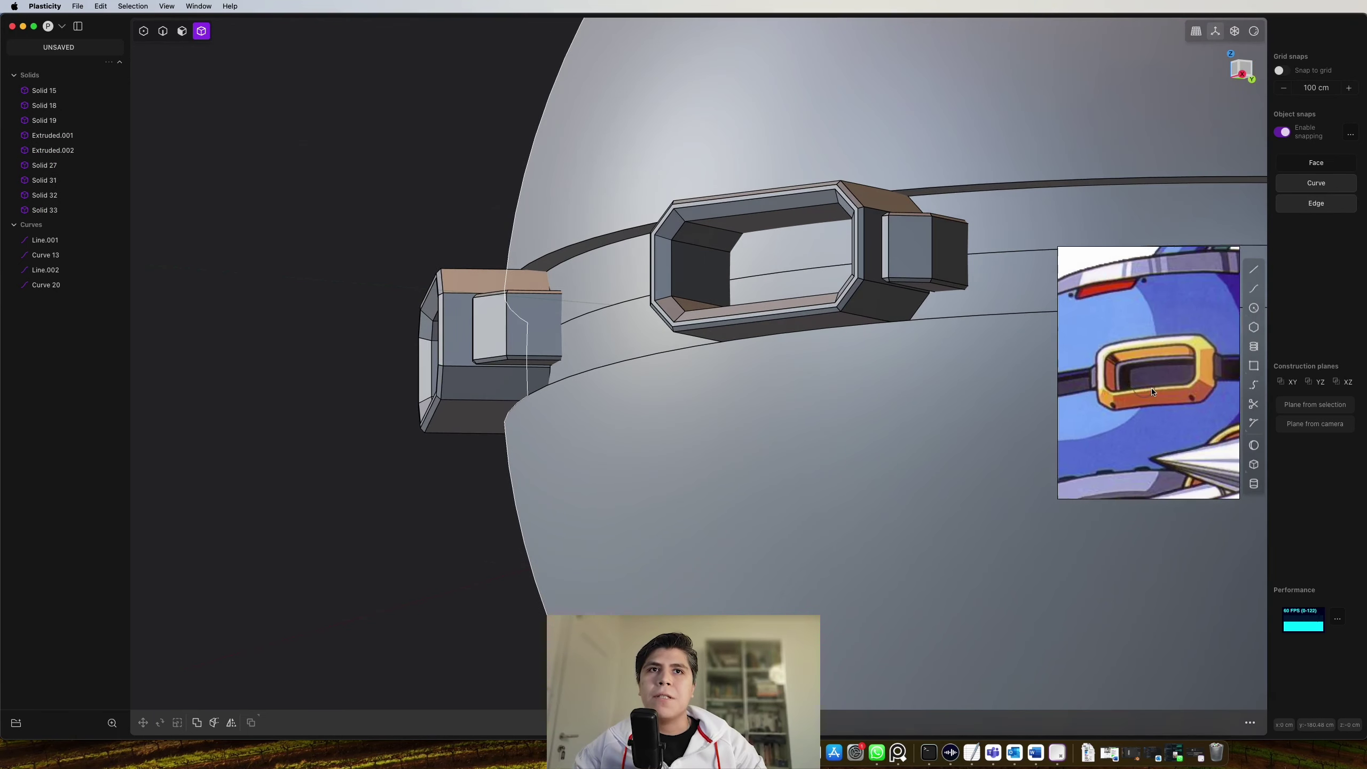
scroll(1153, 391, down, 3)
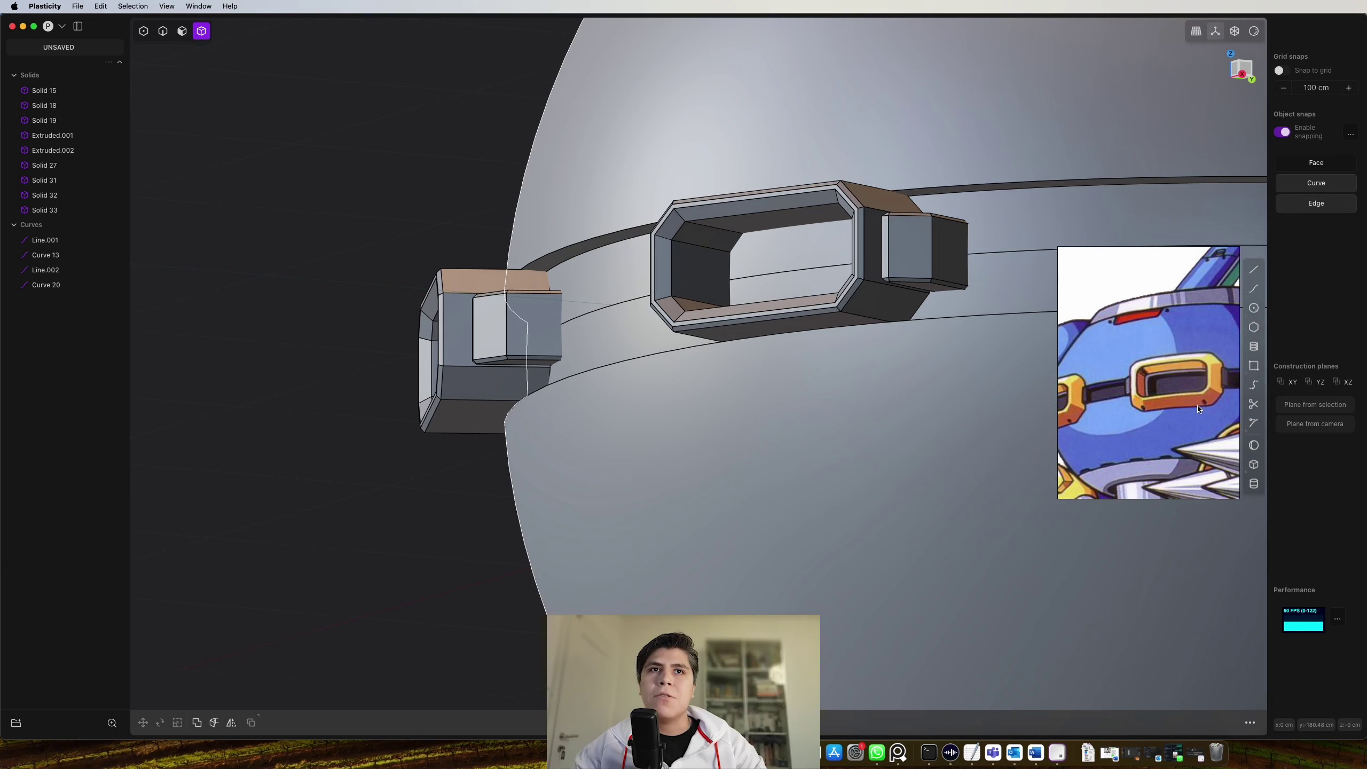
middle_drag(863, 311, 876, 298)
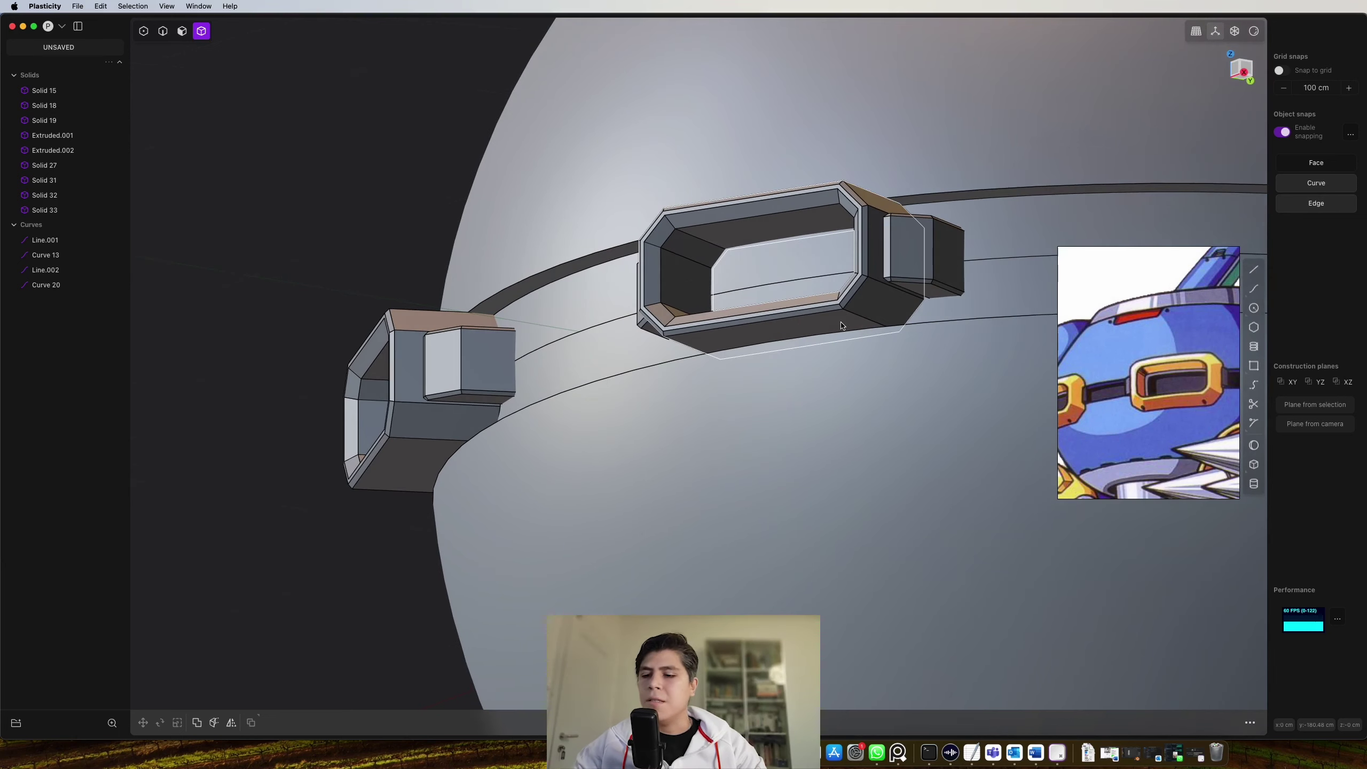
key(3)
click(827, 323)
middle_drag(873, 309, 682, 188)
middle_drag(695, 268, 648, 229)
drag(635, 278, 619, 297)
scroll(619, 295, down, 3)
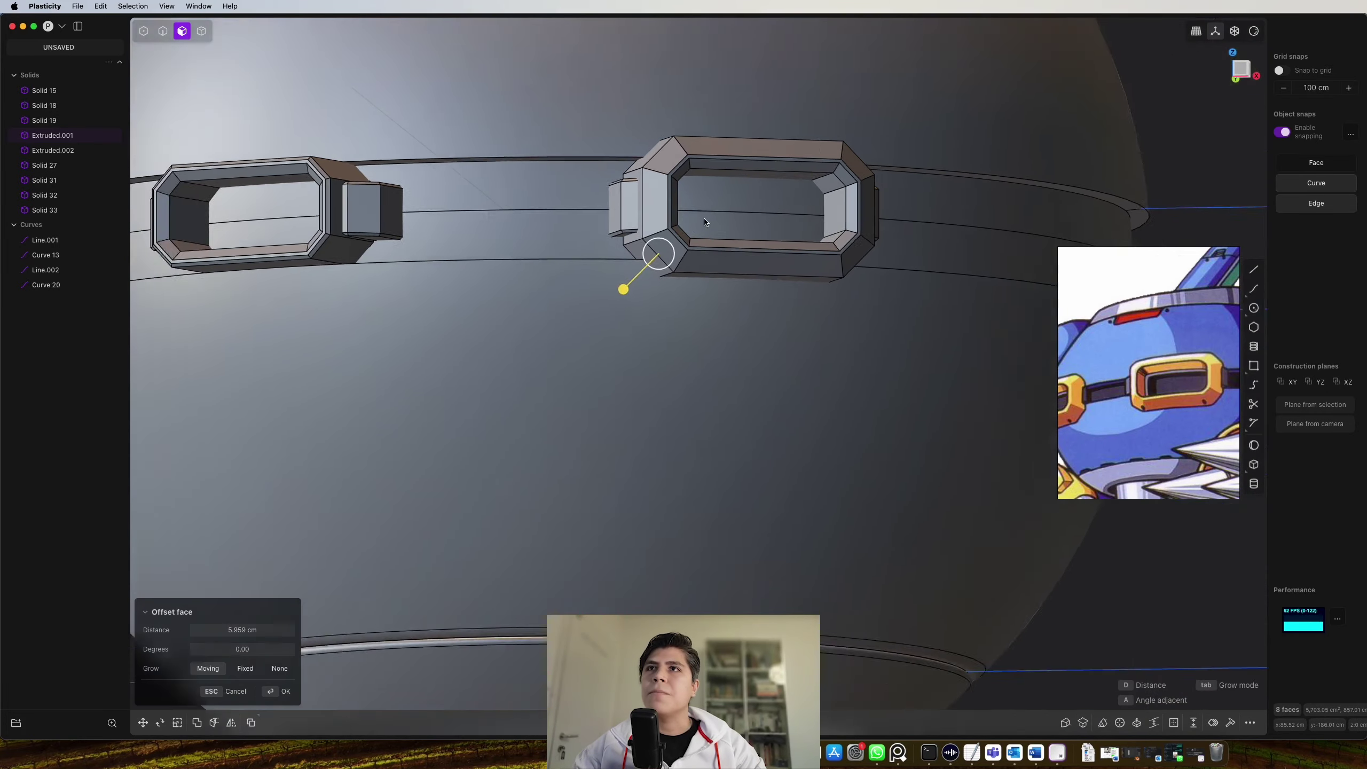
Move the buckle's inner side connector outward along the buckle's length in the top view, with the move pivot aligned to the buckle
middle_drag(656, 253, 638, 345)
key(4)
click(628, 355)
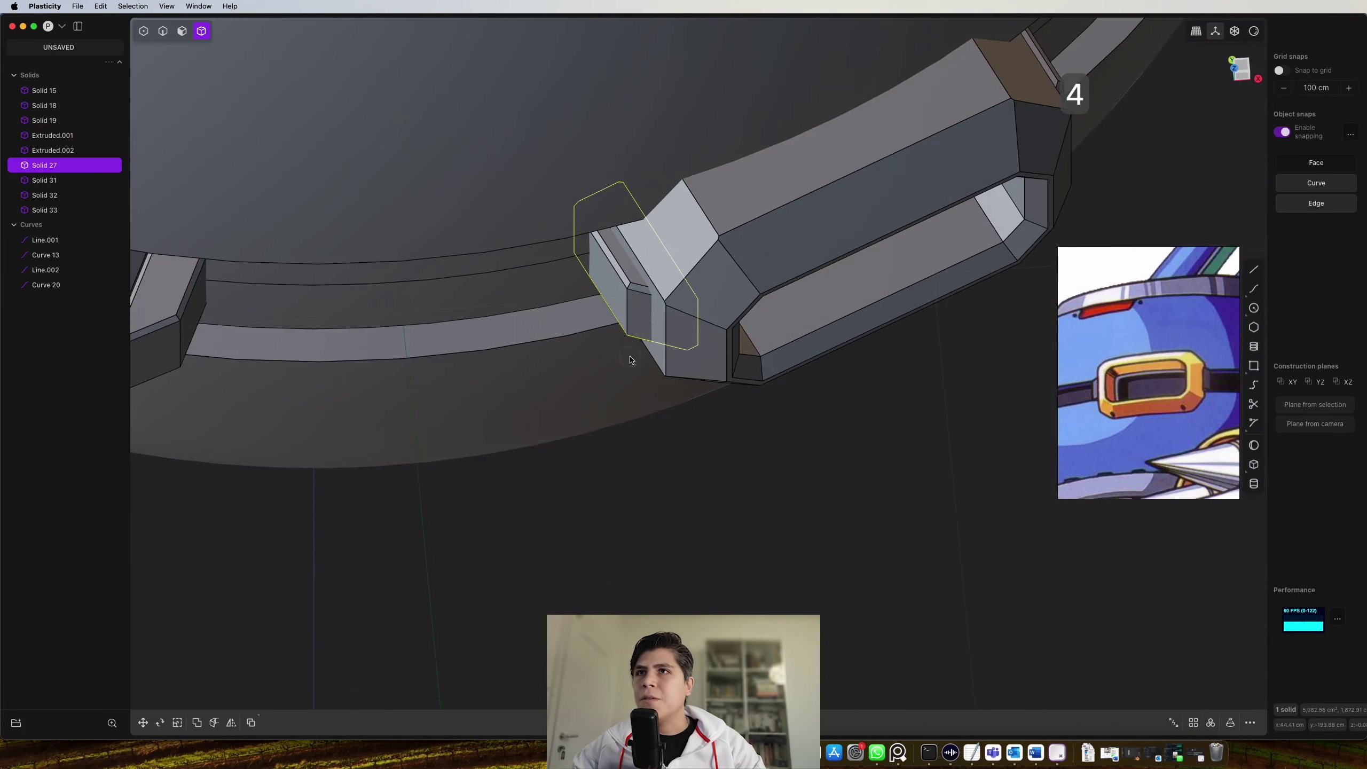
shift+middle_drag(628, 356, 657, 431)
key(g)
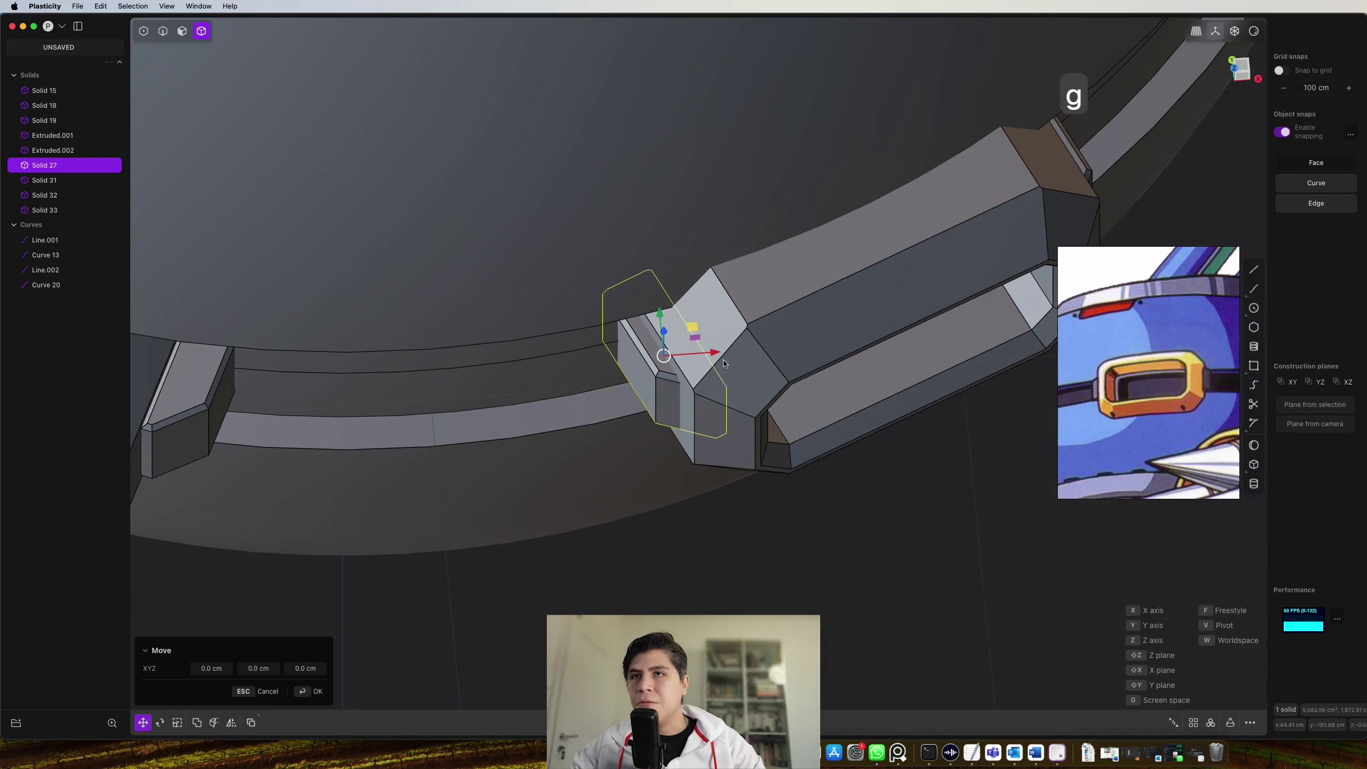
middle_drag(701, 338, 698, 375)
click(1246, 70)
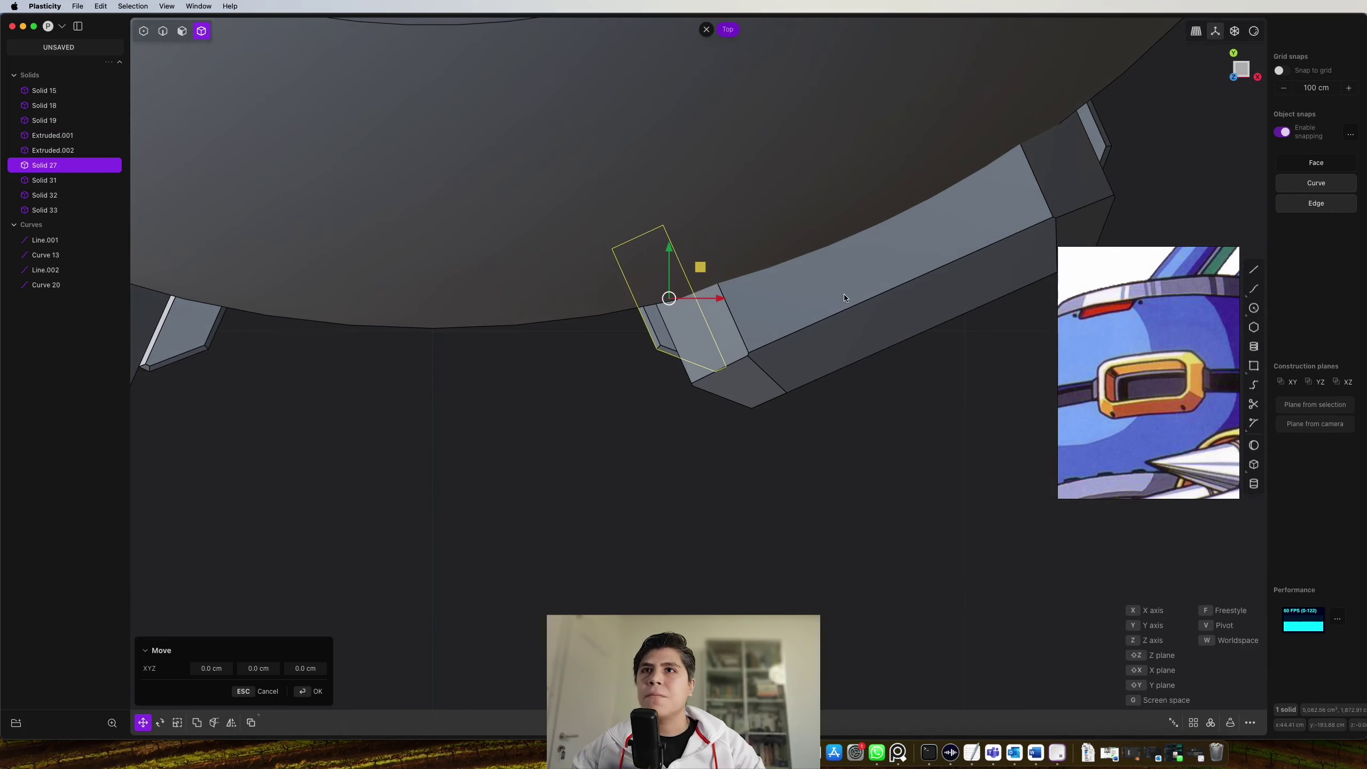
key(v)
click(869, 300)
drag(914, 278, 901, 283)
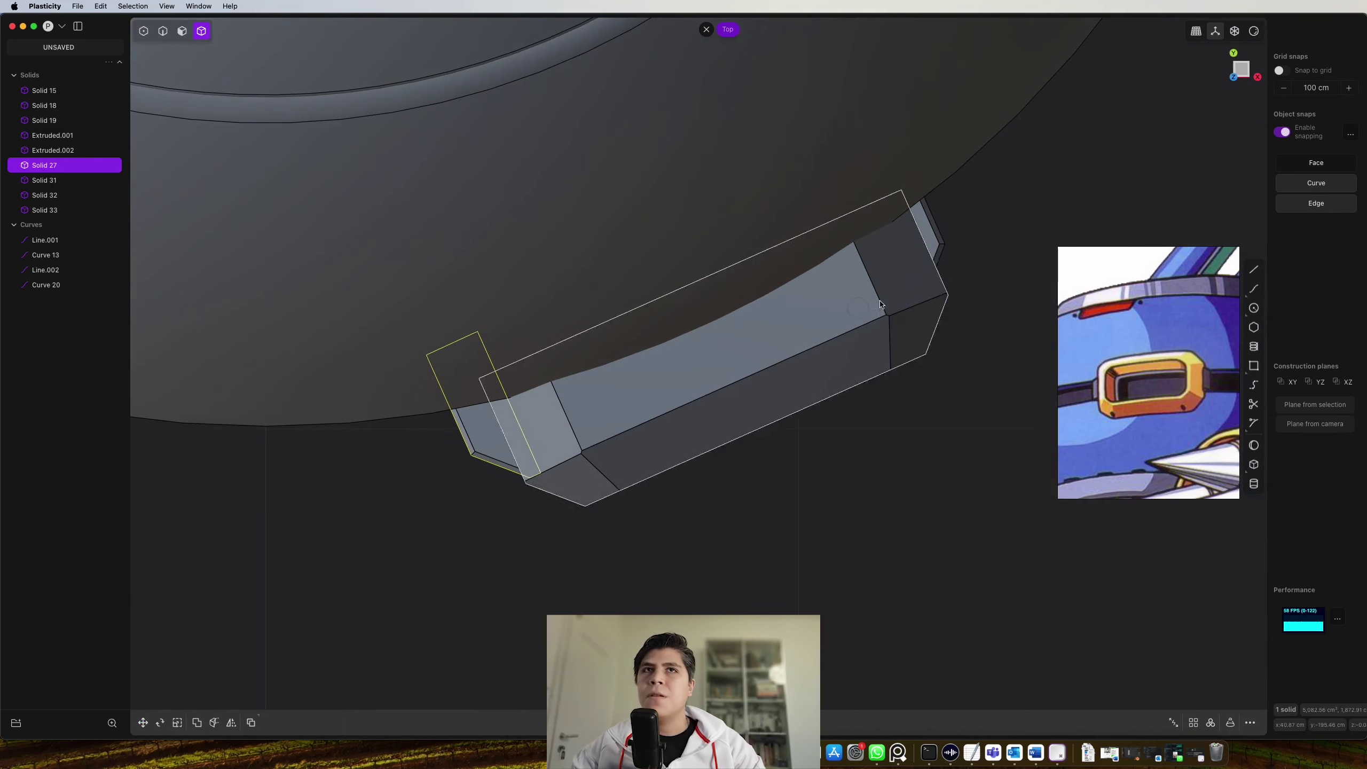
Move the buckle's outer side connector about 4 cm outward along the buckle's length
click(934, 244)
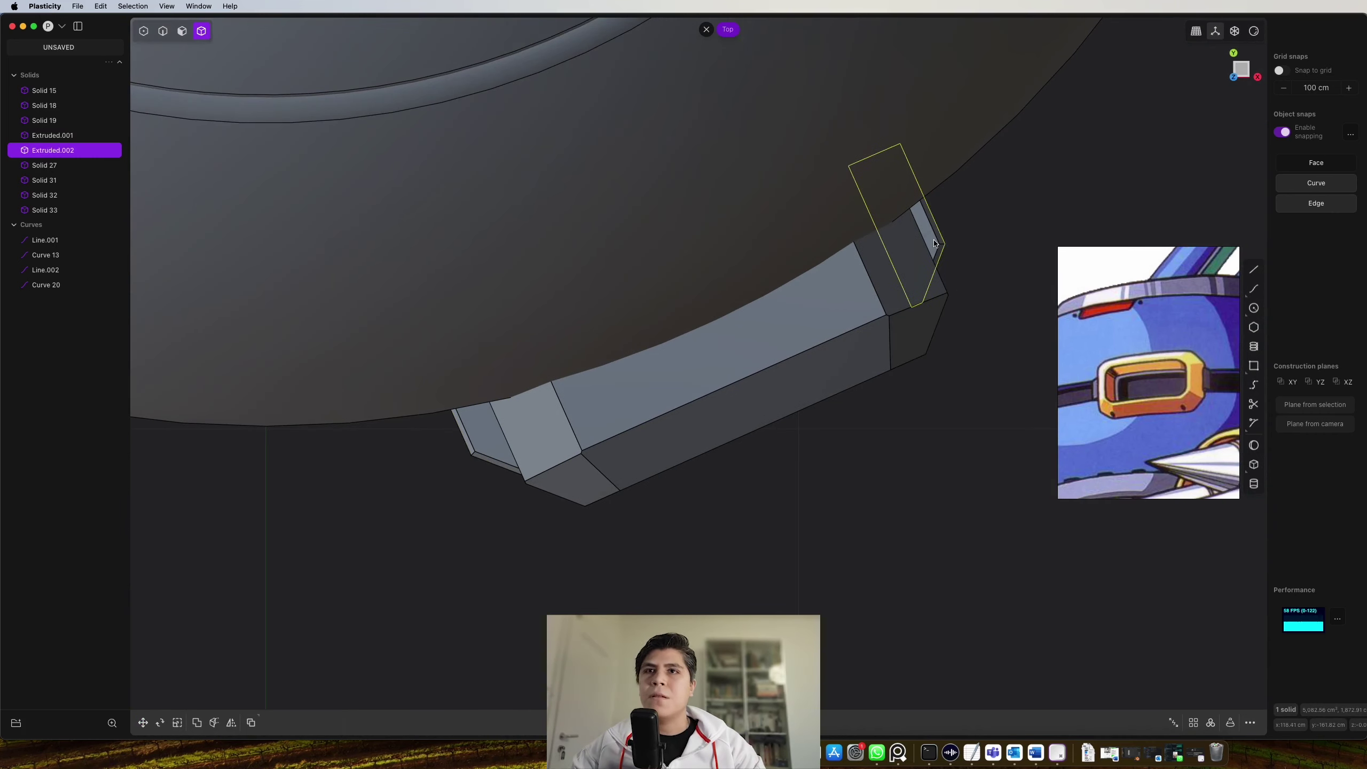
key(g)
key(v)
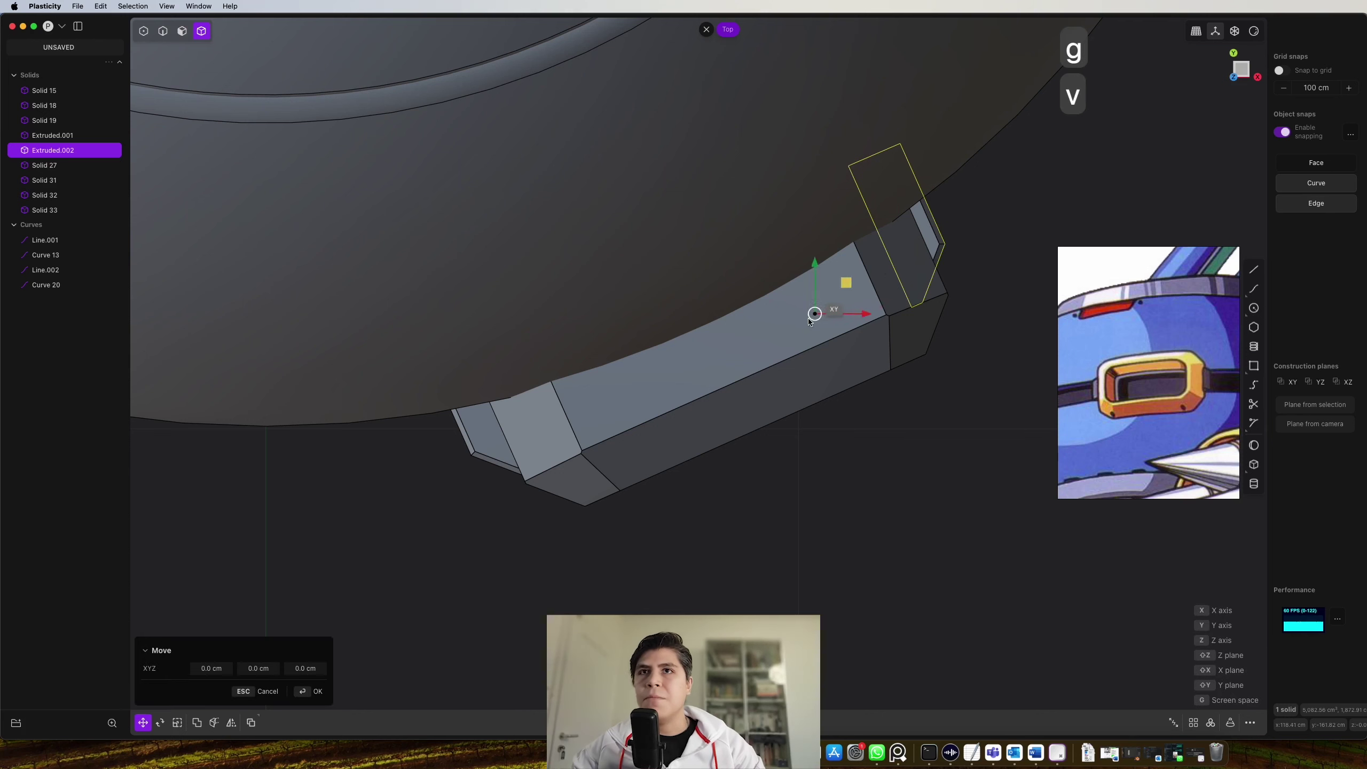
click(804, 361)
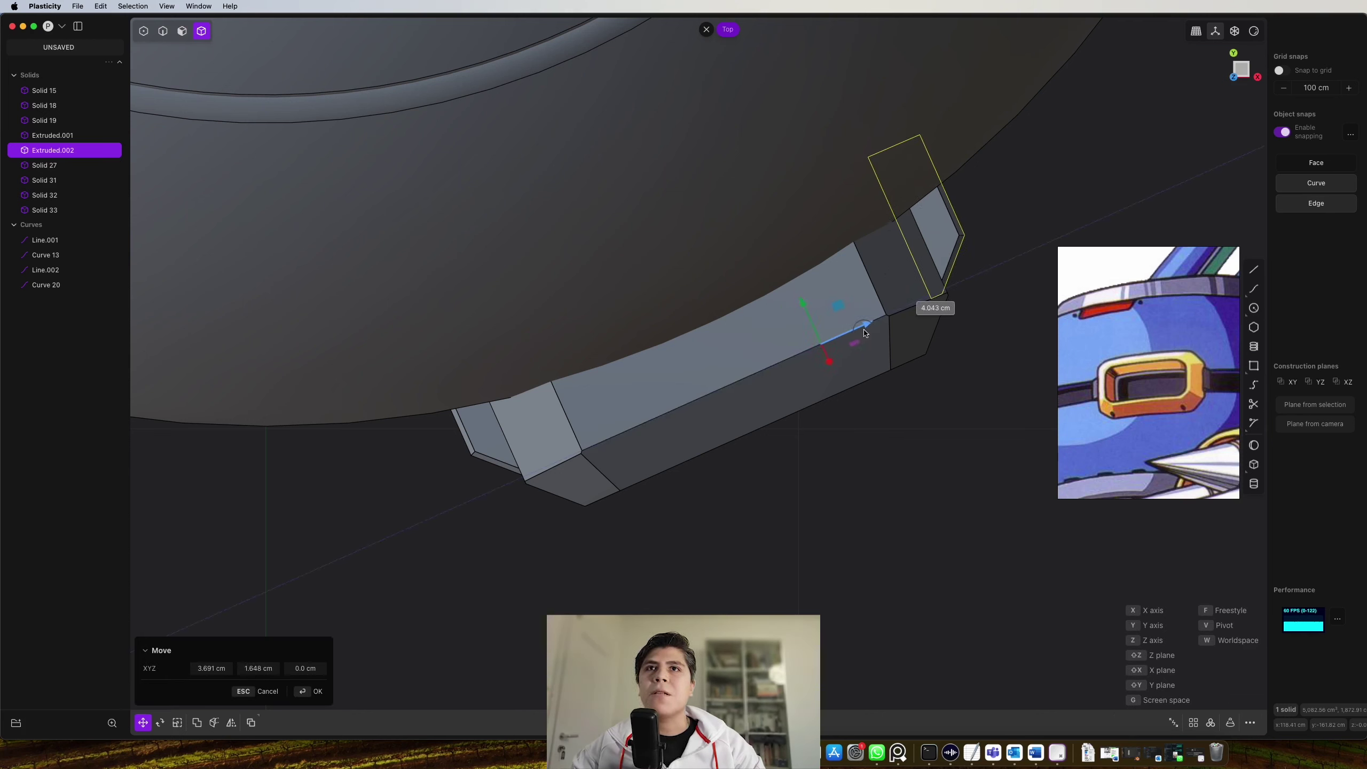
key(Return)
Delete the outdated mirrored buckle and both of its side connectors
middle_drag(836, 357, 813, 237)
scroll(645, 485, down, 5)
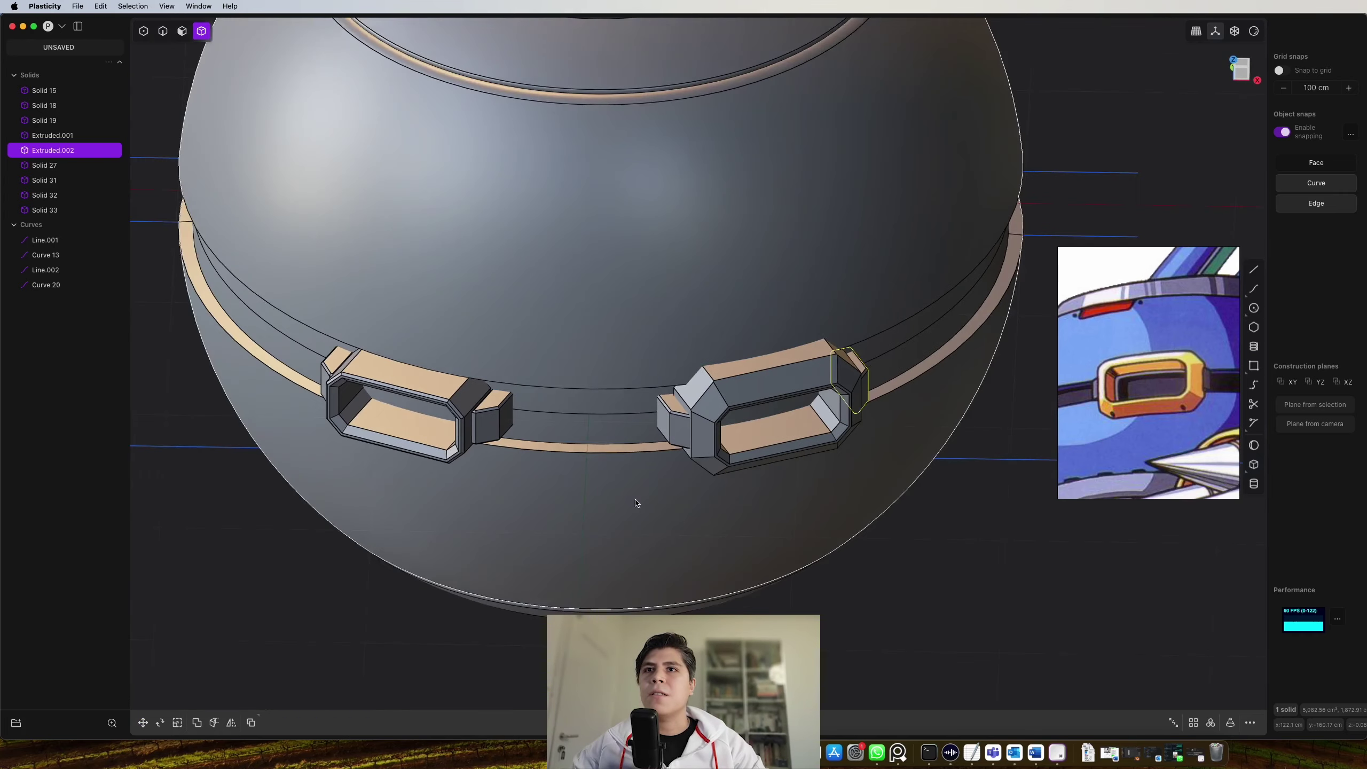
middle_drag(635, 503, 647, 378)
scroll(695, 320, down, 3)
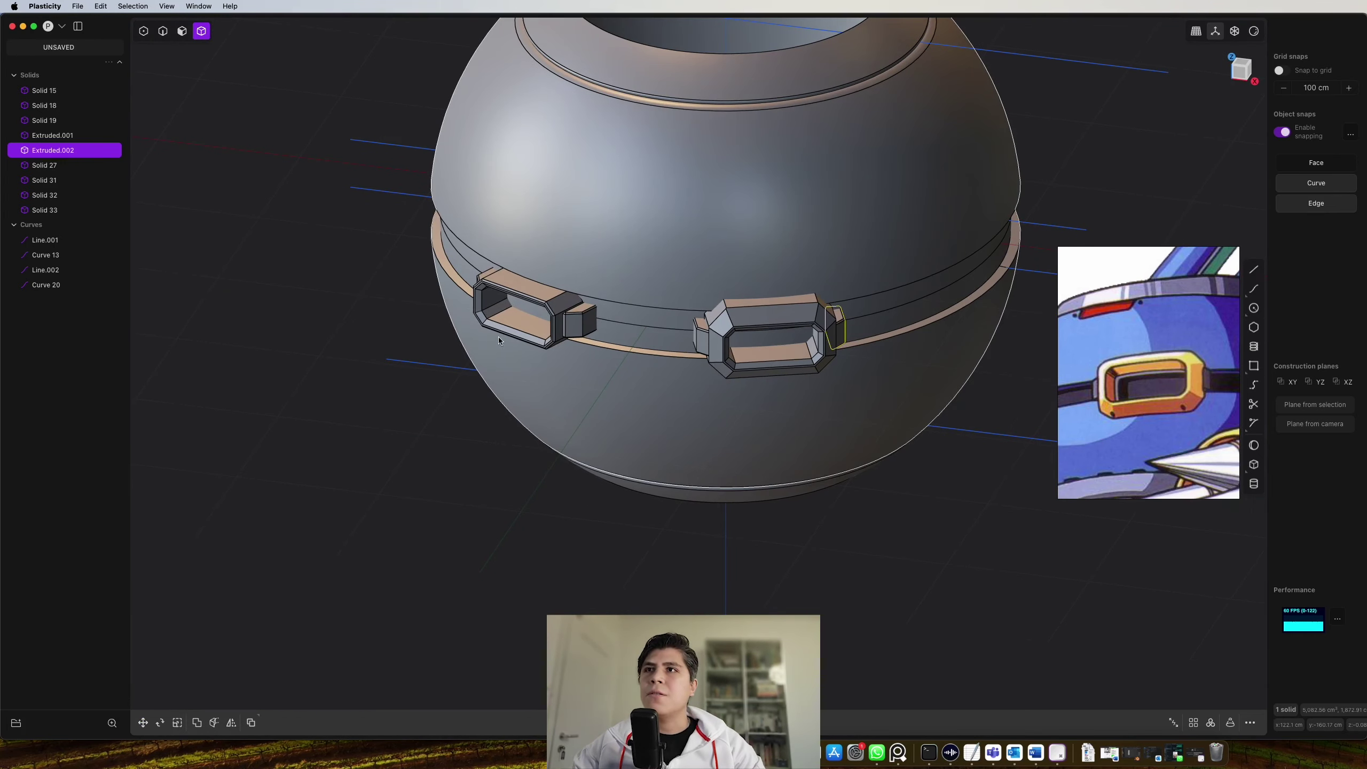
click(562, 308)
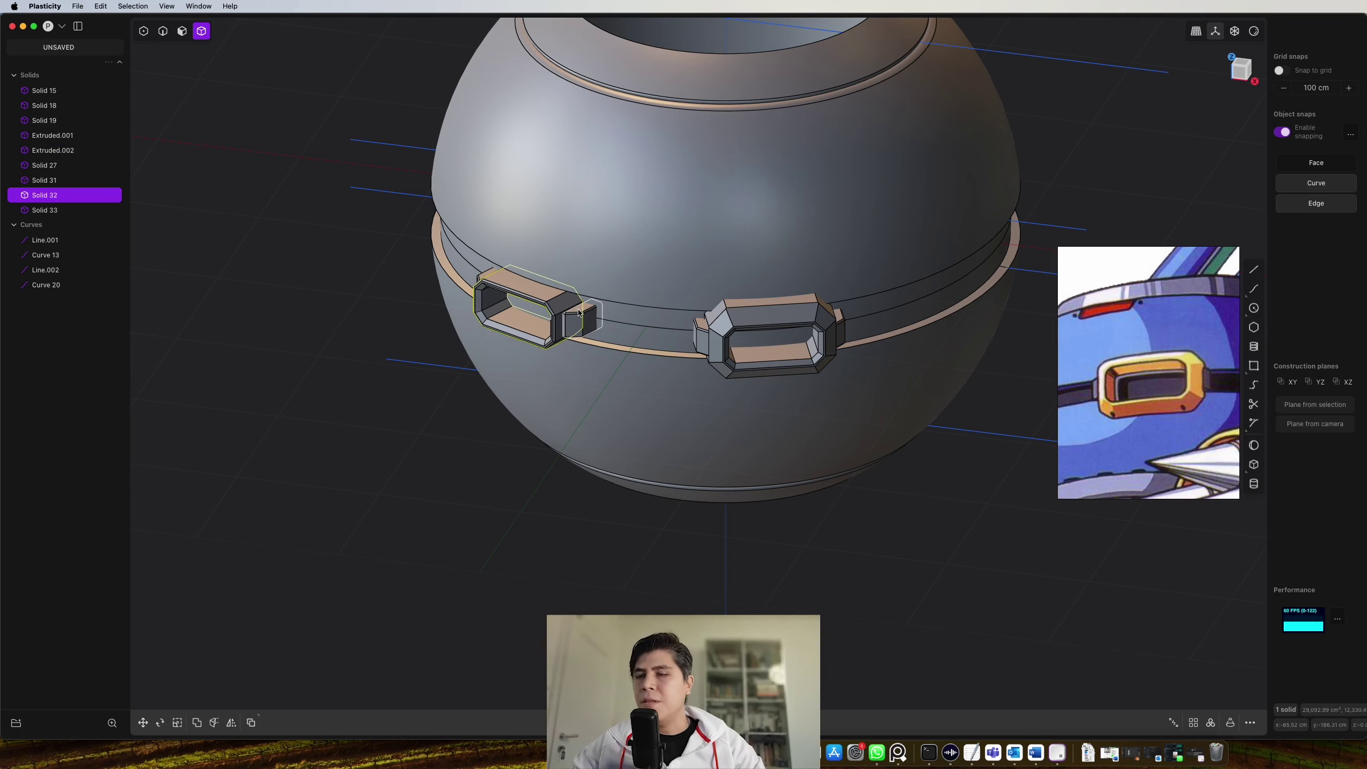
key(x)
key(x)
key(x)
Mirror the enlarged buckle and its two connectors across X to the other side of the torso, and clear the selection
click(832, 329)
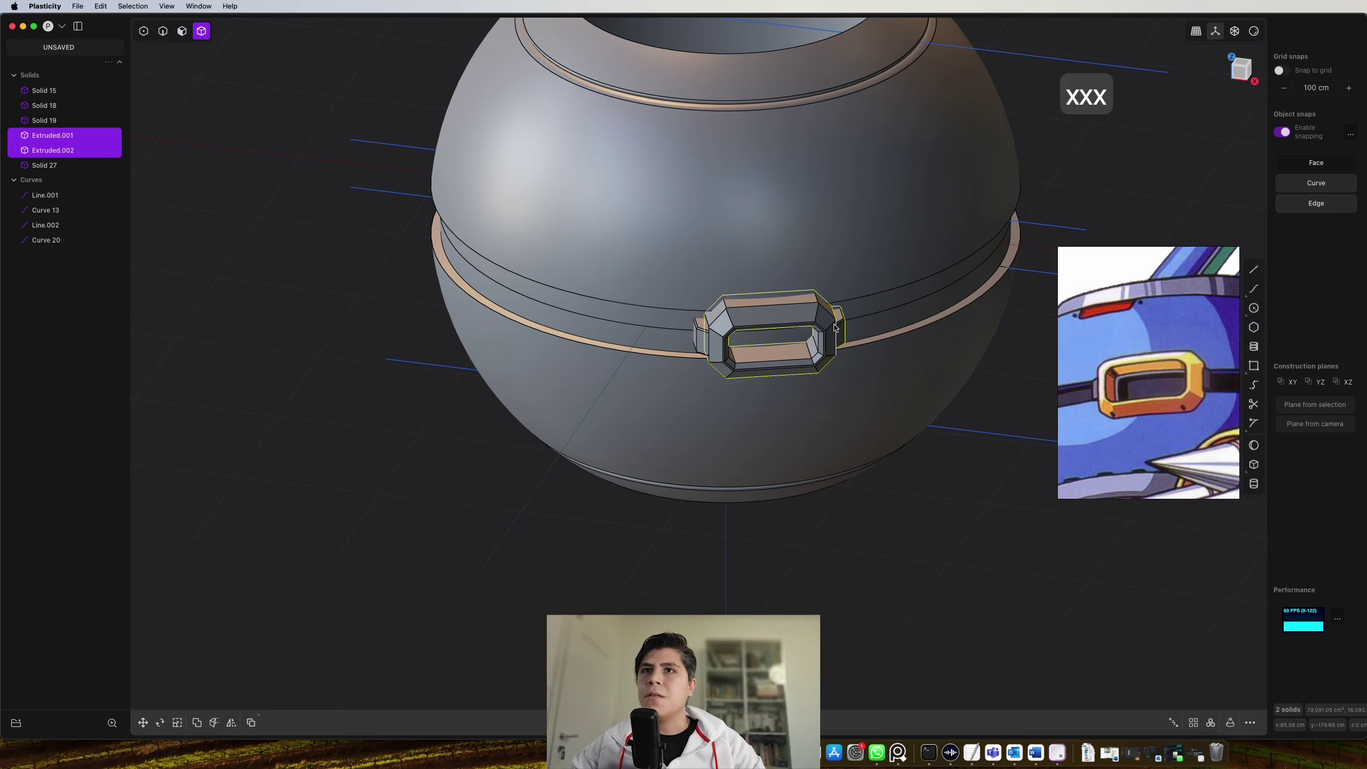
shift+click(701, 339)
alt+middle_drag(701, 339, 750, 305)
key(alt+x)
key(x)
right_click(760, 327)
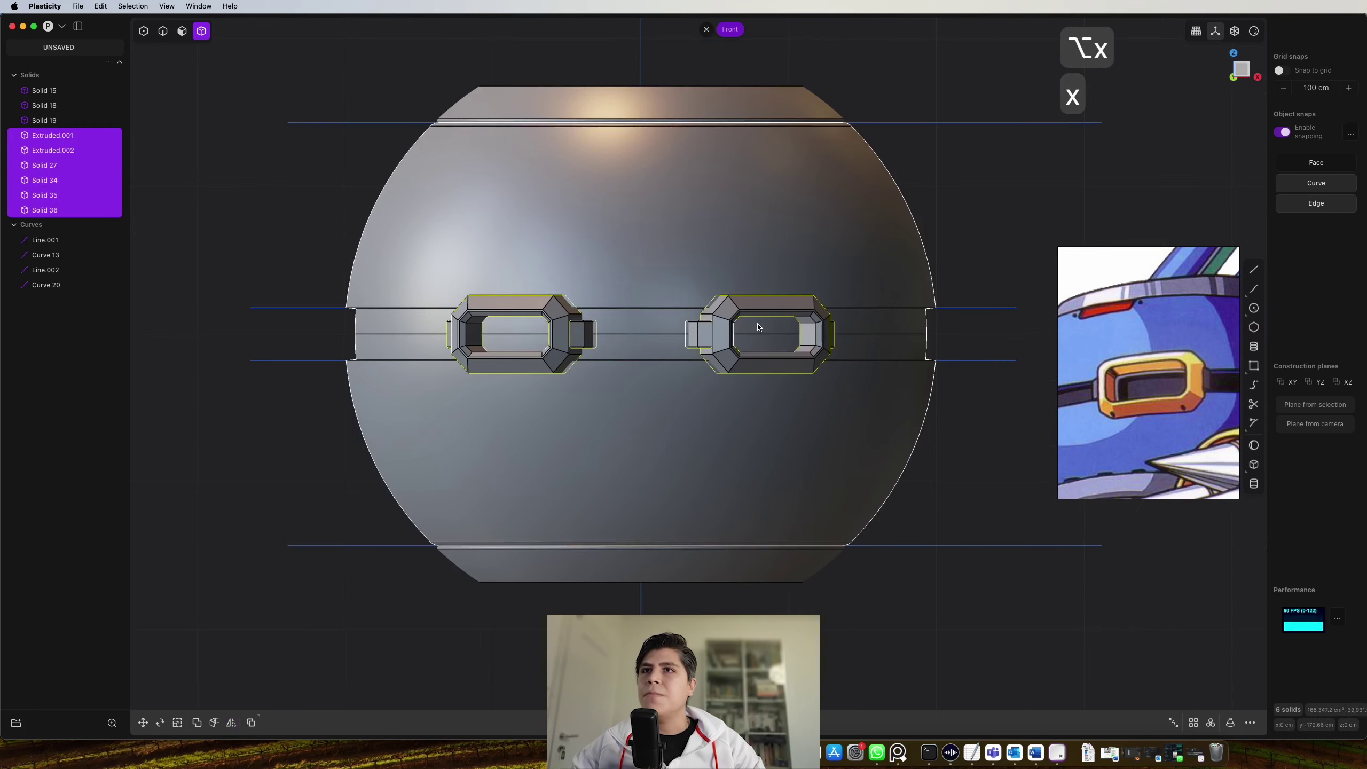
click(974, 356)
Compare the torso and its two belt buckles with the reference image
middle_drag(974, 355, 848, 412)
key(shift+super+e)
key(shift+super+e)
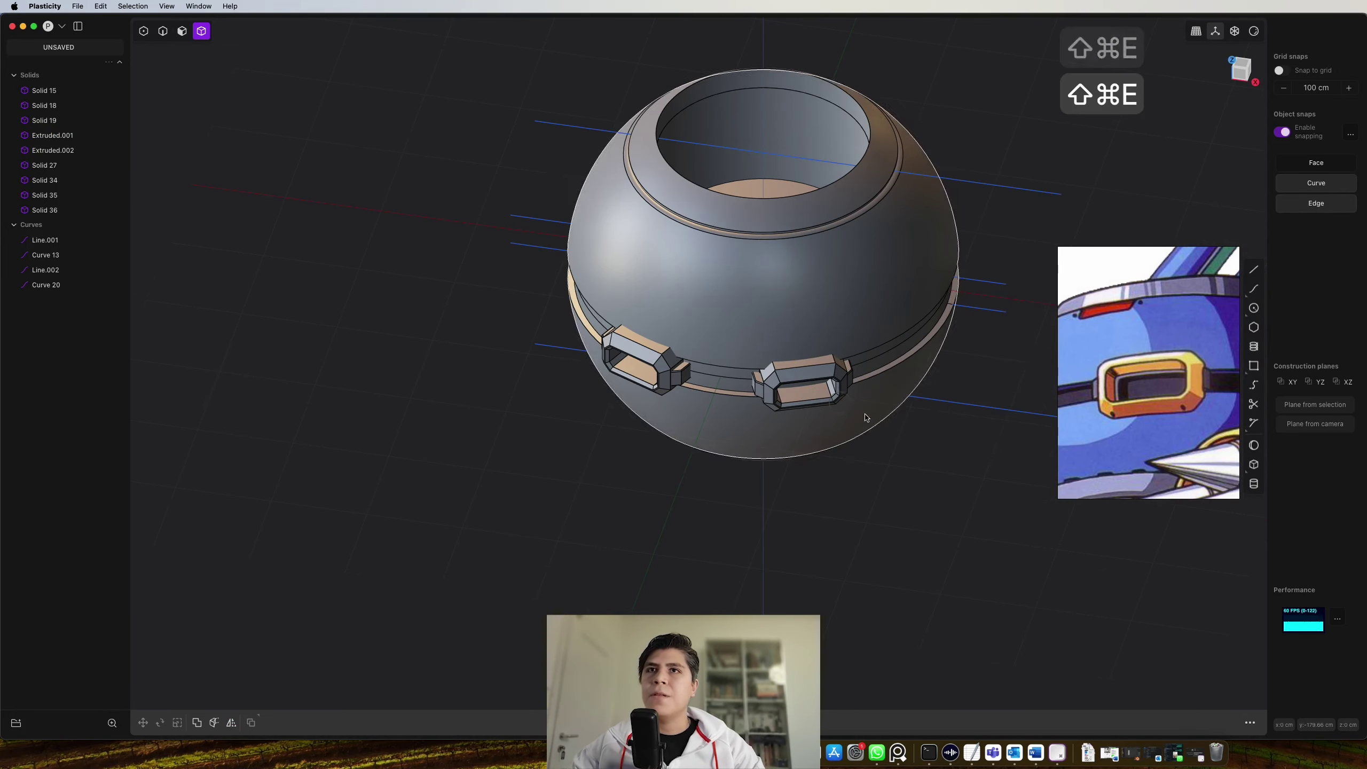
scroll(1121, 389, down, 5)
scroll(1105, 364, up, 5)
Draw a polyline in the front view from the centre axis below the upper rim, horizontal at first, then slanting outward above the torso
middle_drag(1051, 336, 1072, 270)
scroll(726, 268, up, 8)
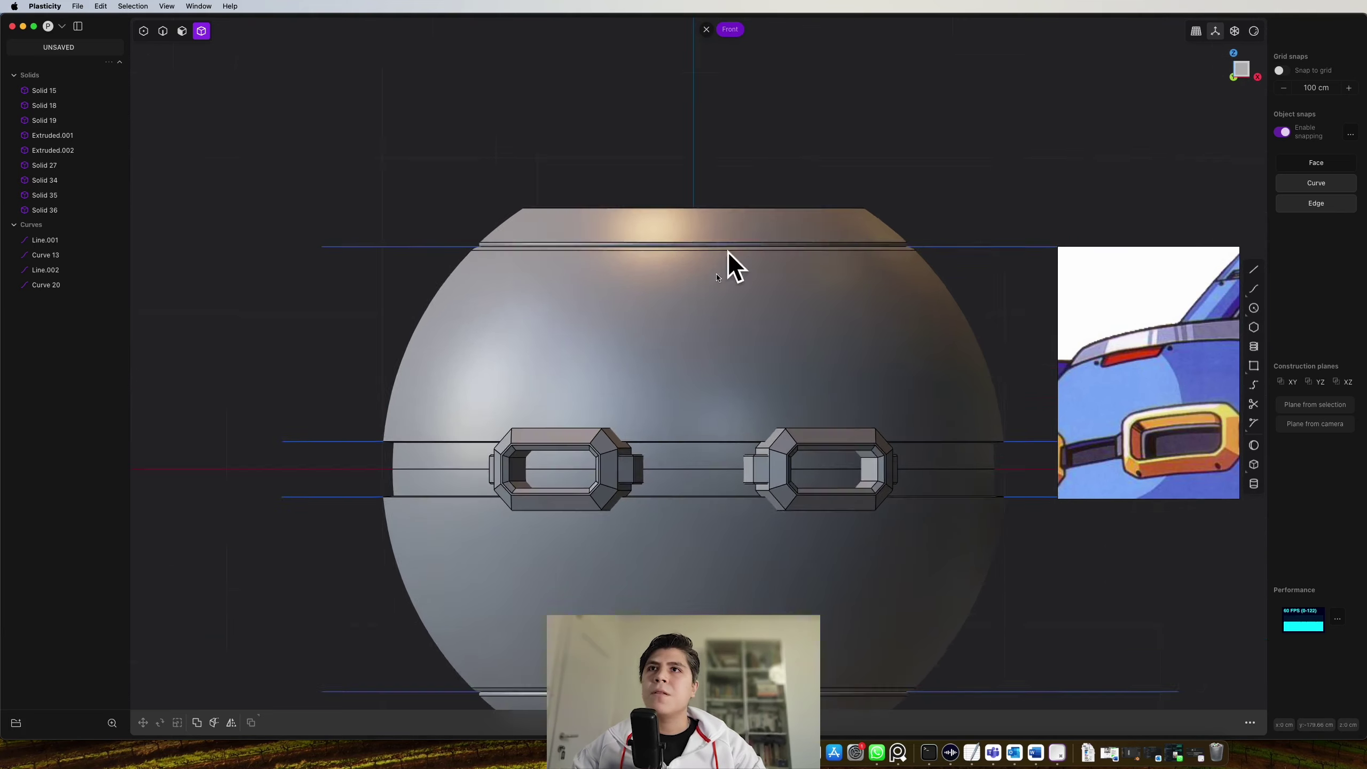
key(shift+a)
scroll(754, 338, up, 4)
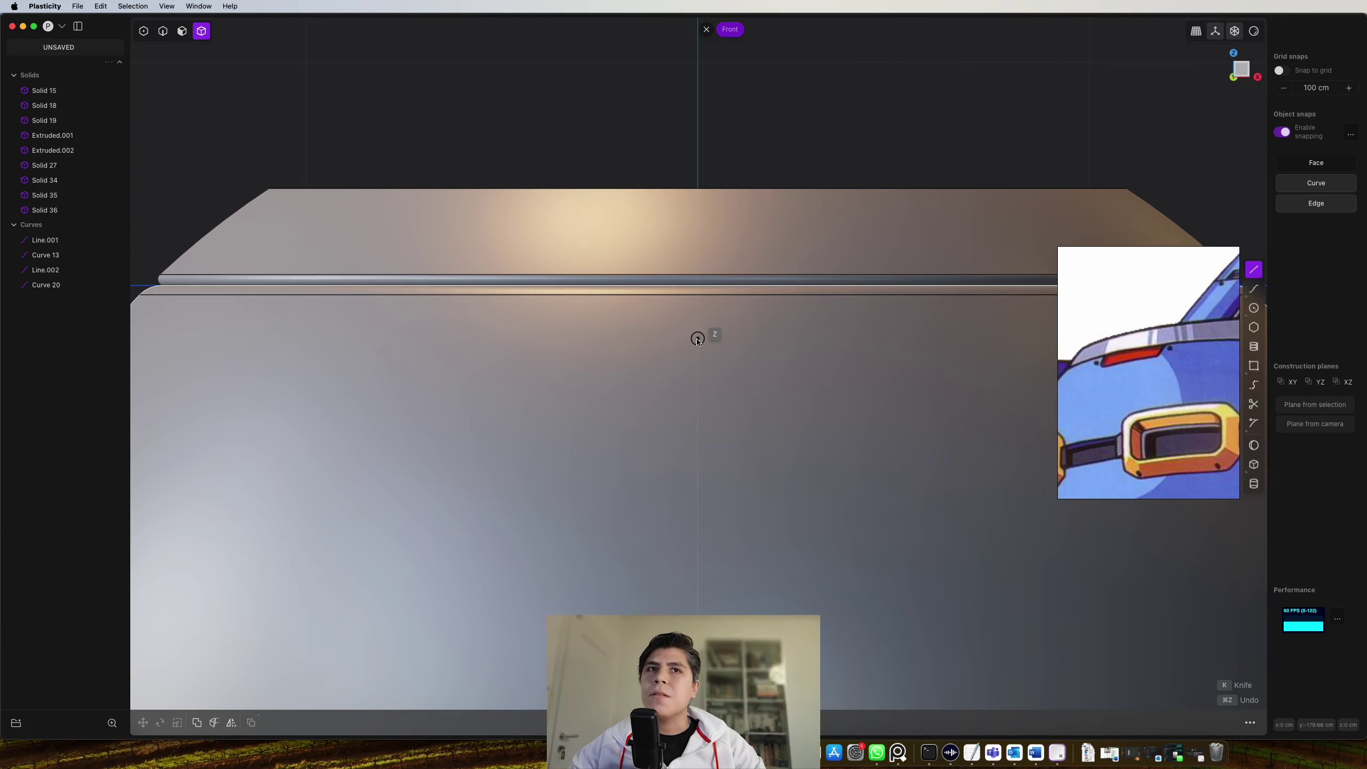
click(696, 346)
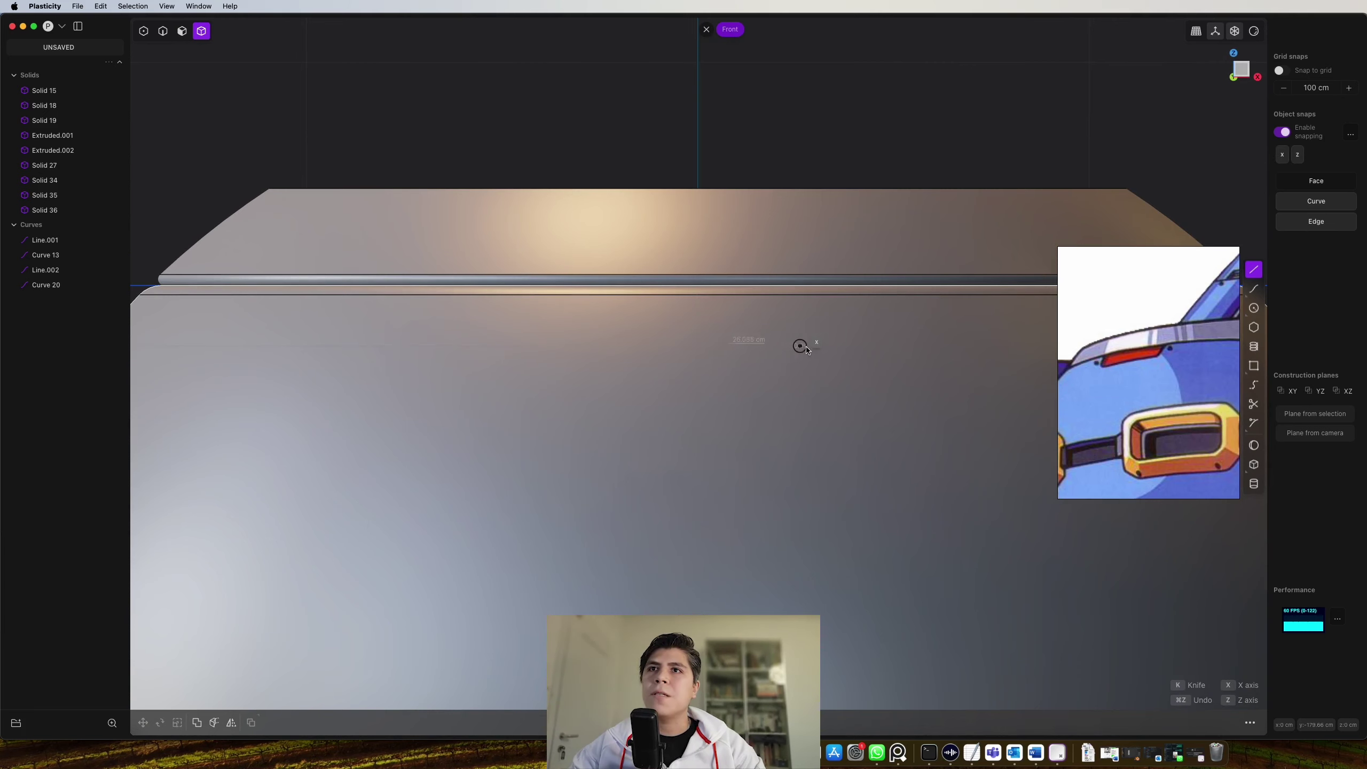
click(980, 77)
right_click(979, 77)
scroll(910, 162, down, 5)
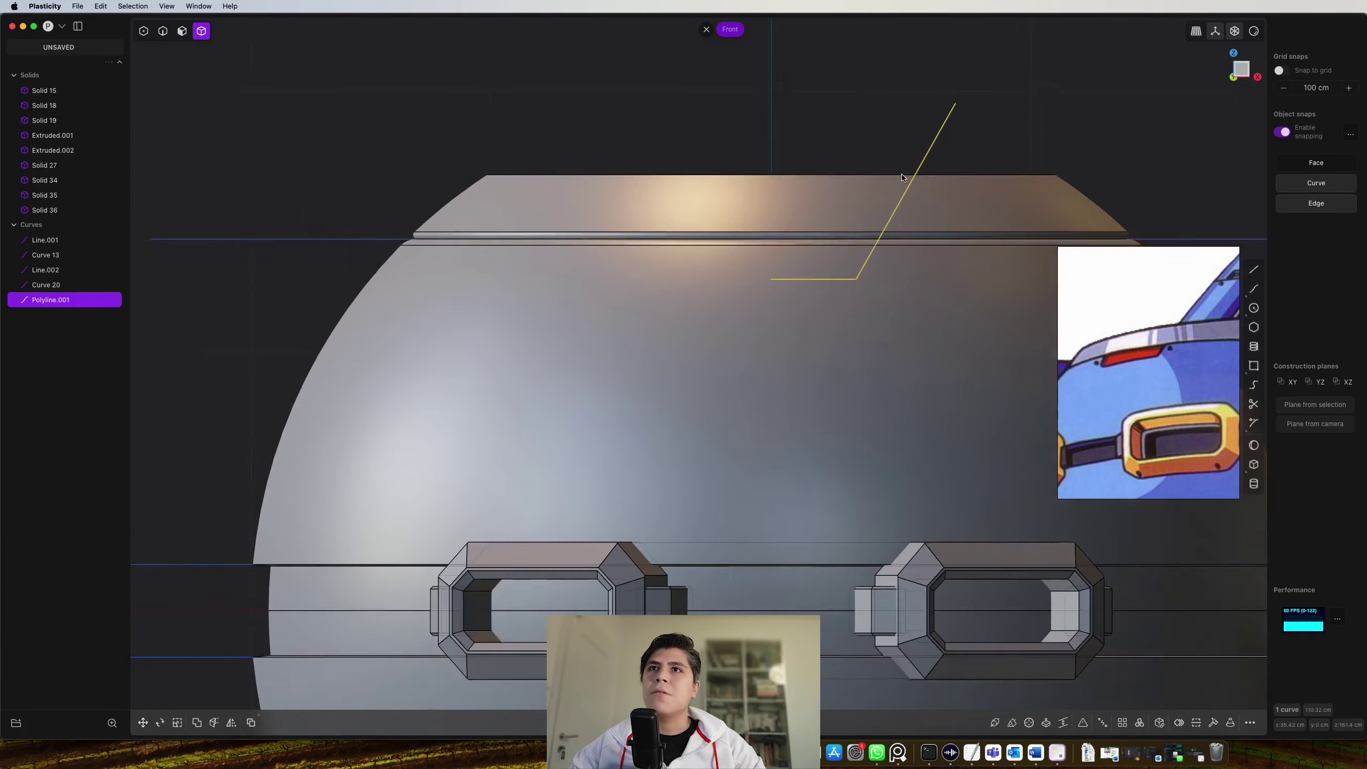
Move the polyline along Y until it sits in front of the torso
scroll(841, 296, down, 3)
shift+middle_drag(936, 199, 765, 321)
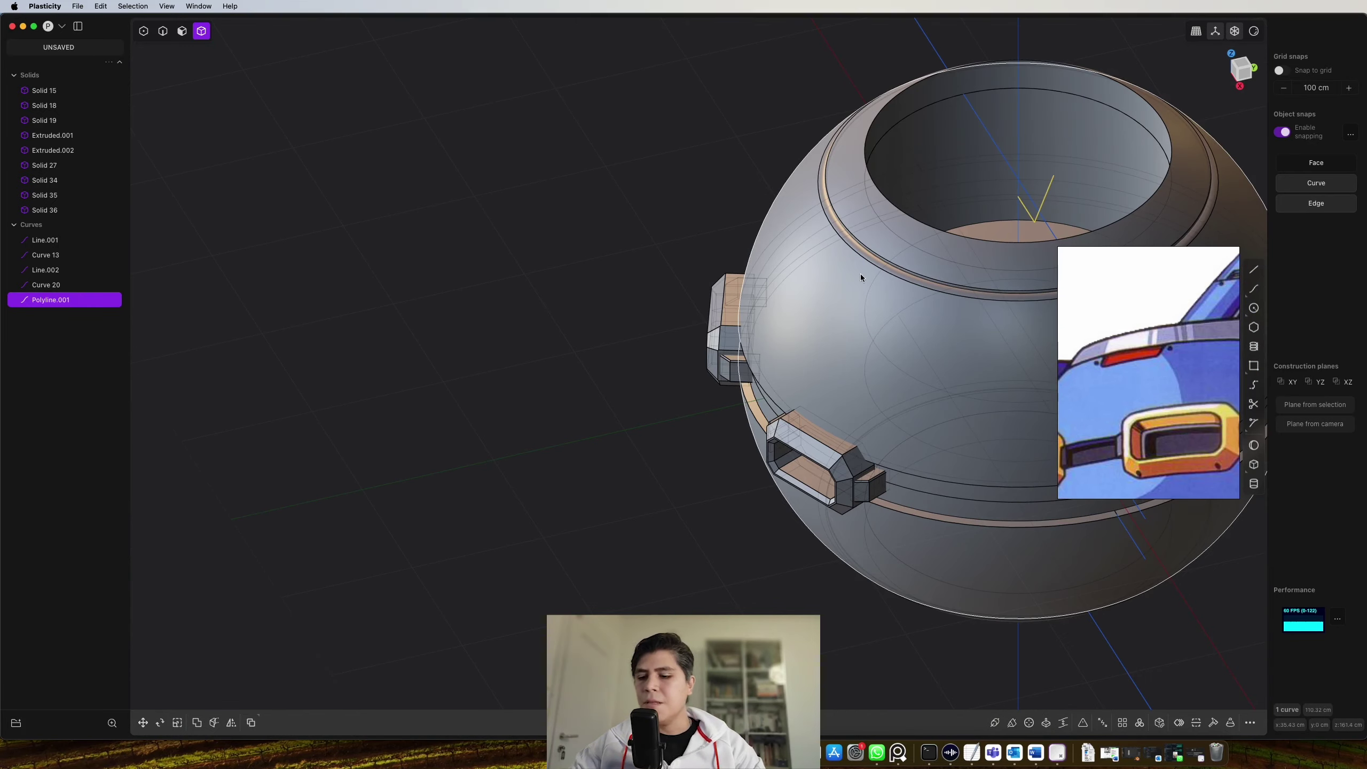
key(g)
drag(1077, 195, 783, 261)
right_click(807, 255)
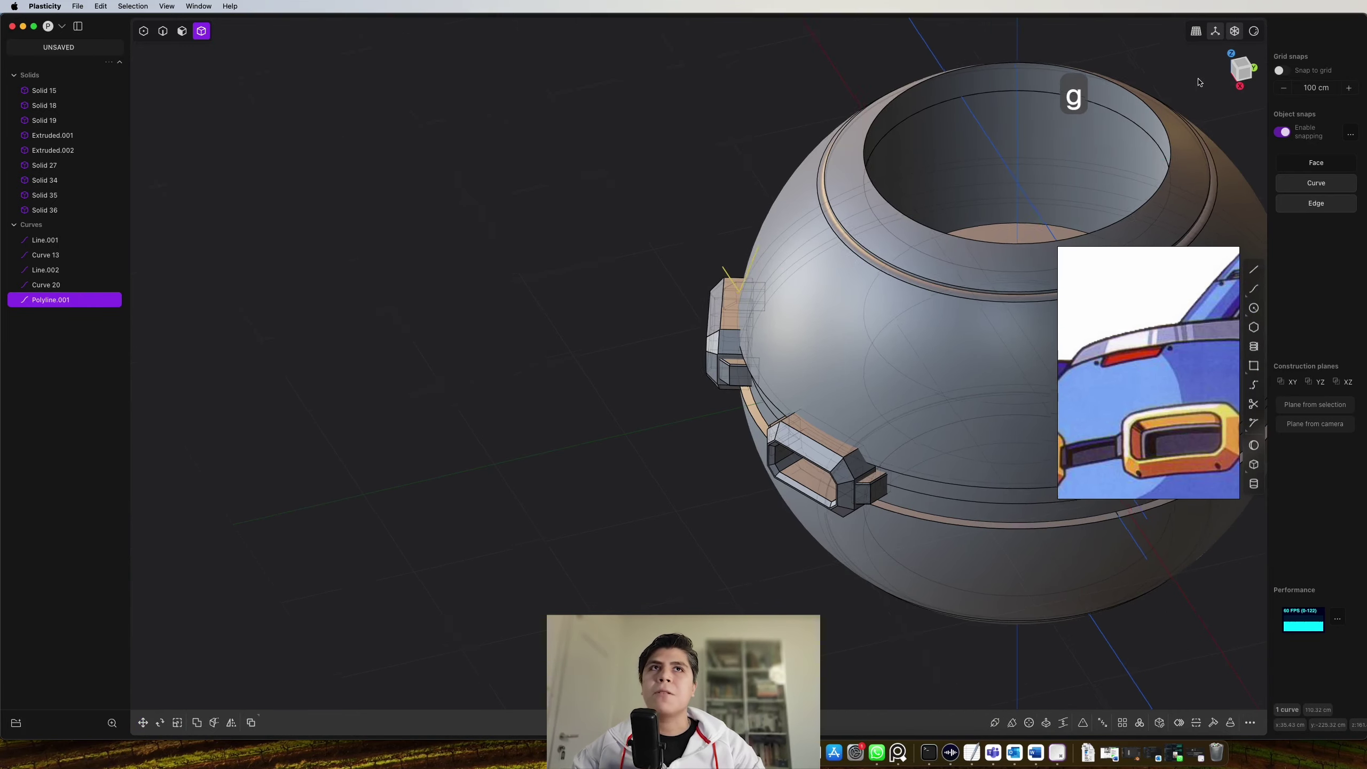
Shift the polyline's lower corner point slightly outward in the front view and fillet it by about 13.9 cm
middle_drag(1197, 84, 1250, 64)
key(1)
scroll(752, 318, up, 10)
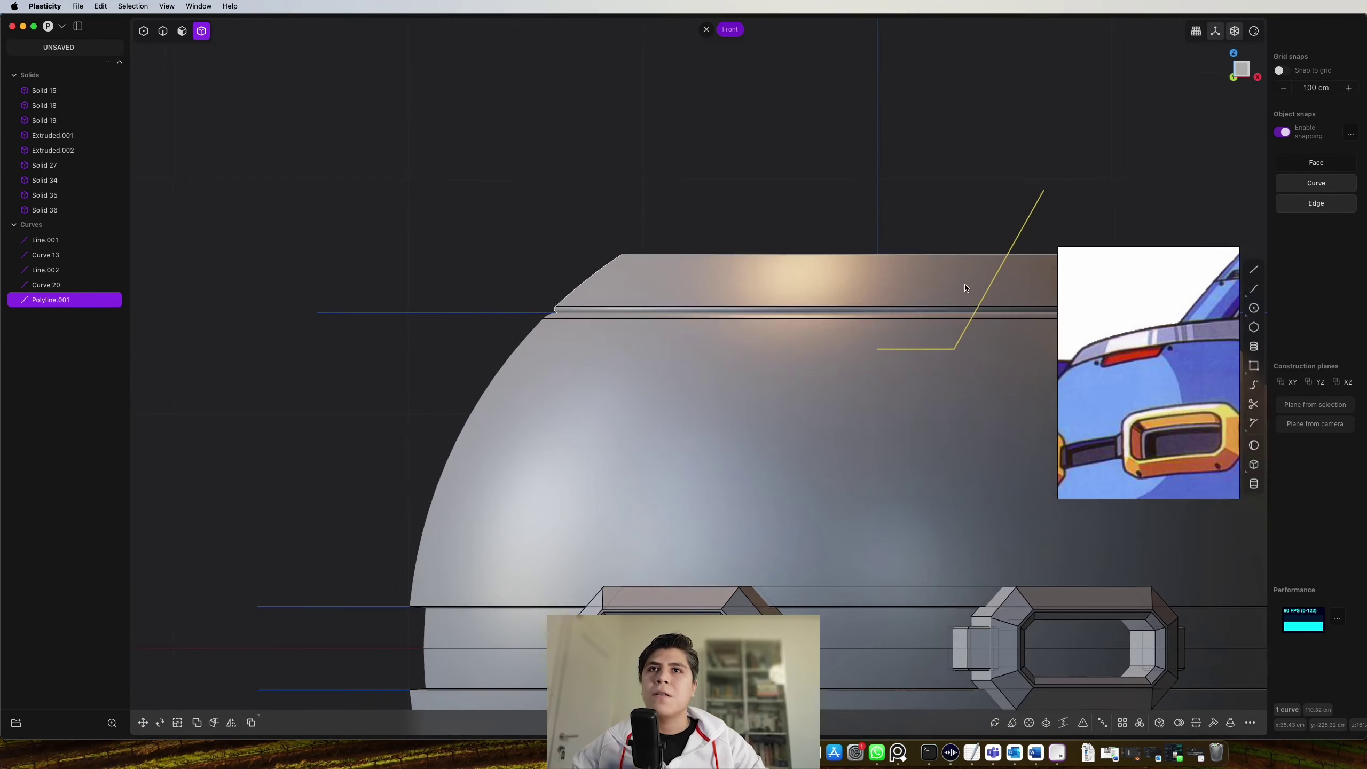
click(761, 316)
key(g)
drag(785, 317, 812, 329)
right_click(811, 333)
key(b)
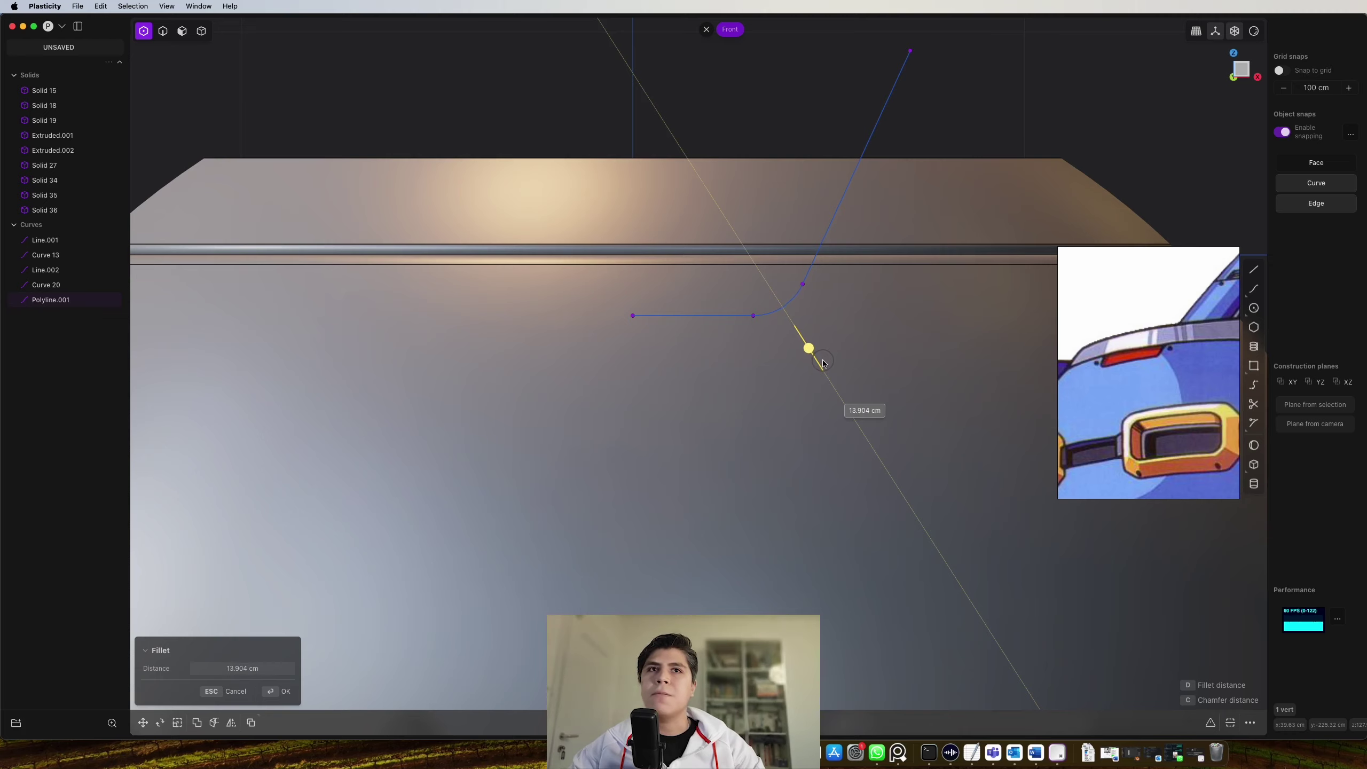
Mirror the filleted polyline across X and join both halves into one curve
key(alt+x)
key(x)
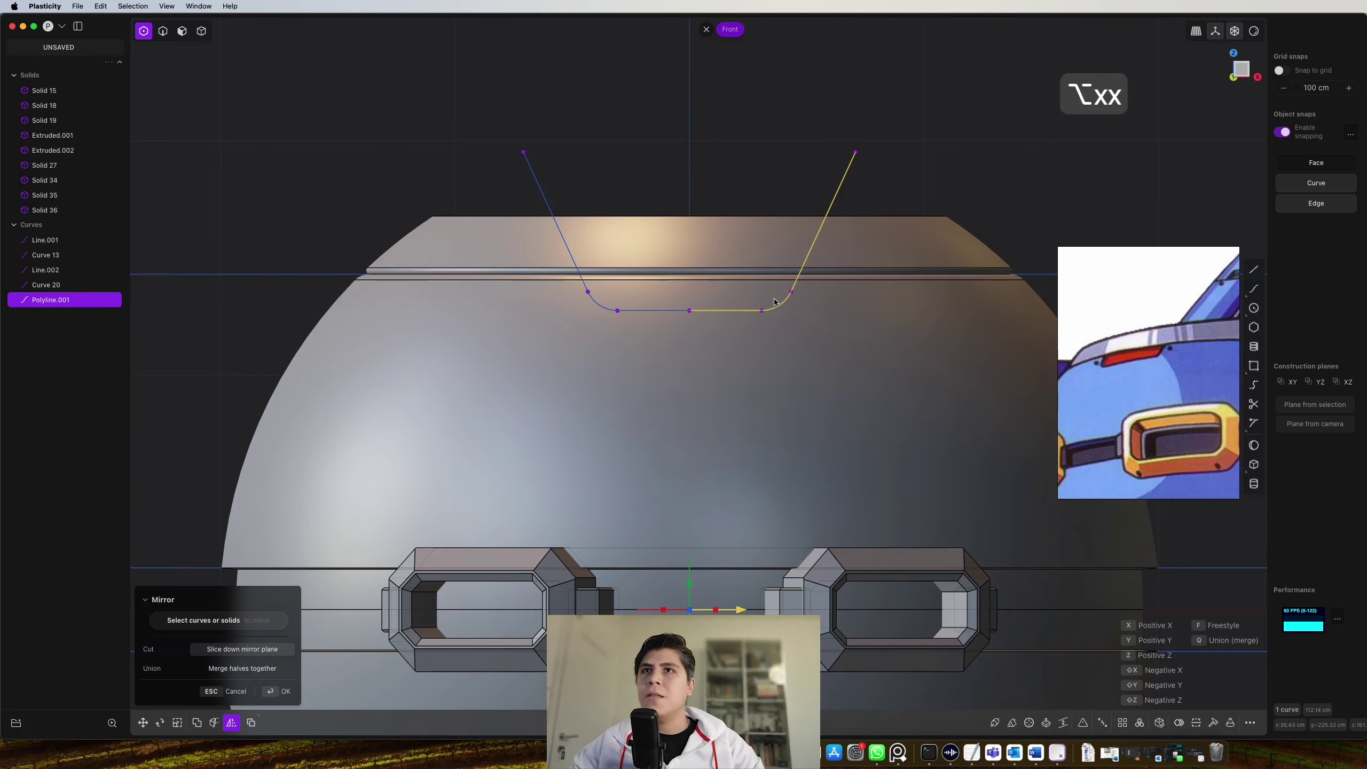
right_click(774, 299)
key(2)
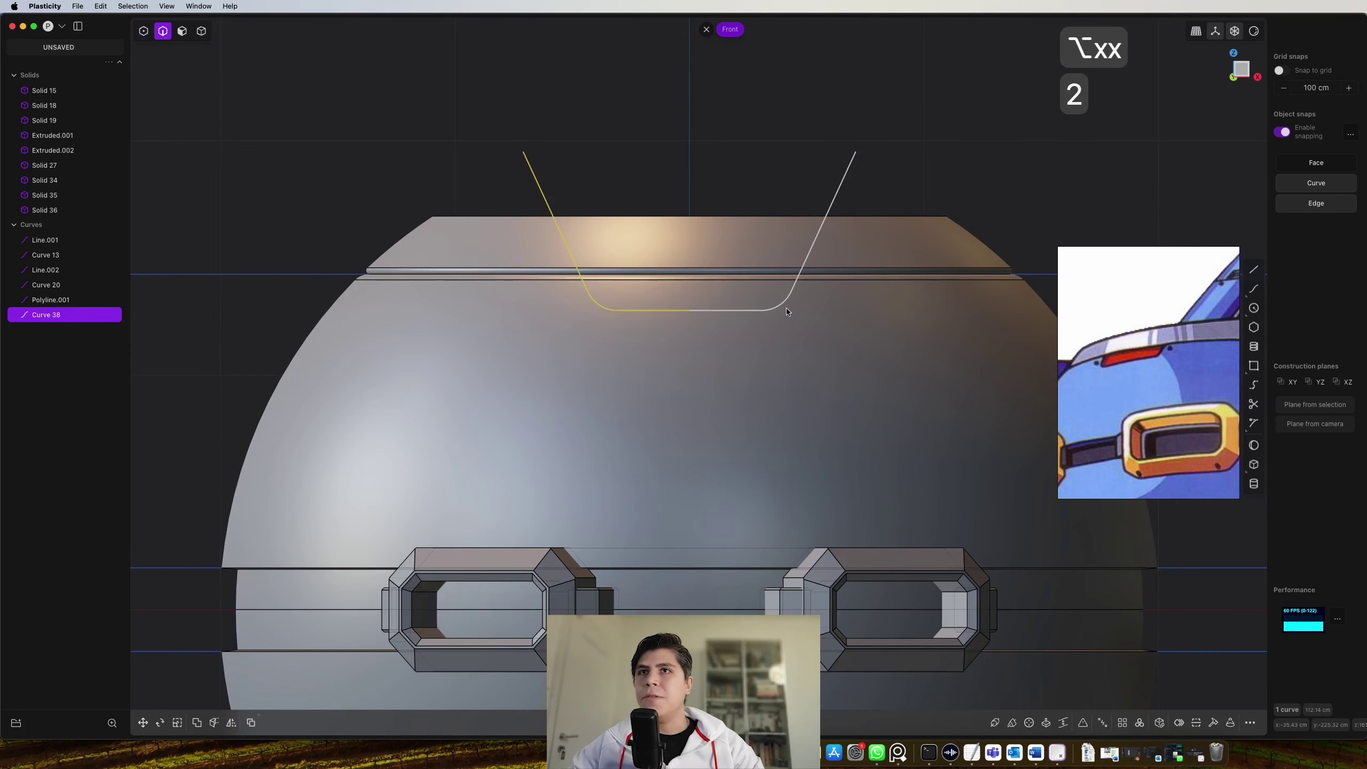
shift+click(788, 307)
key(j)
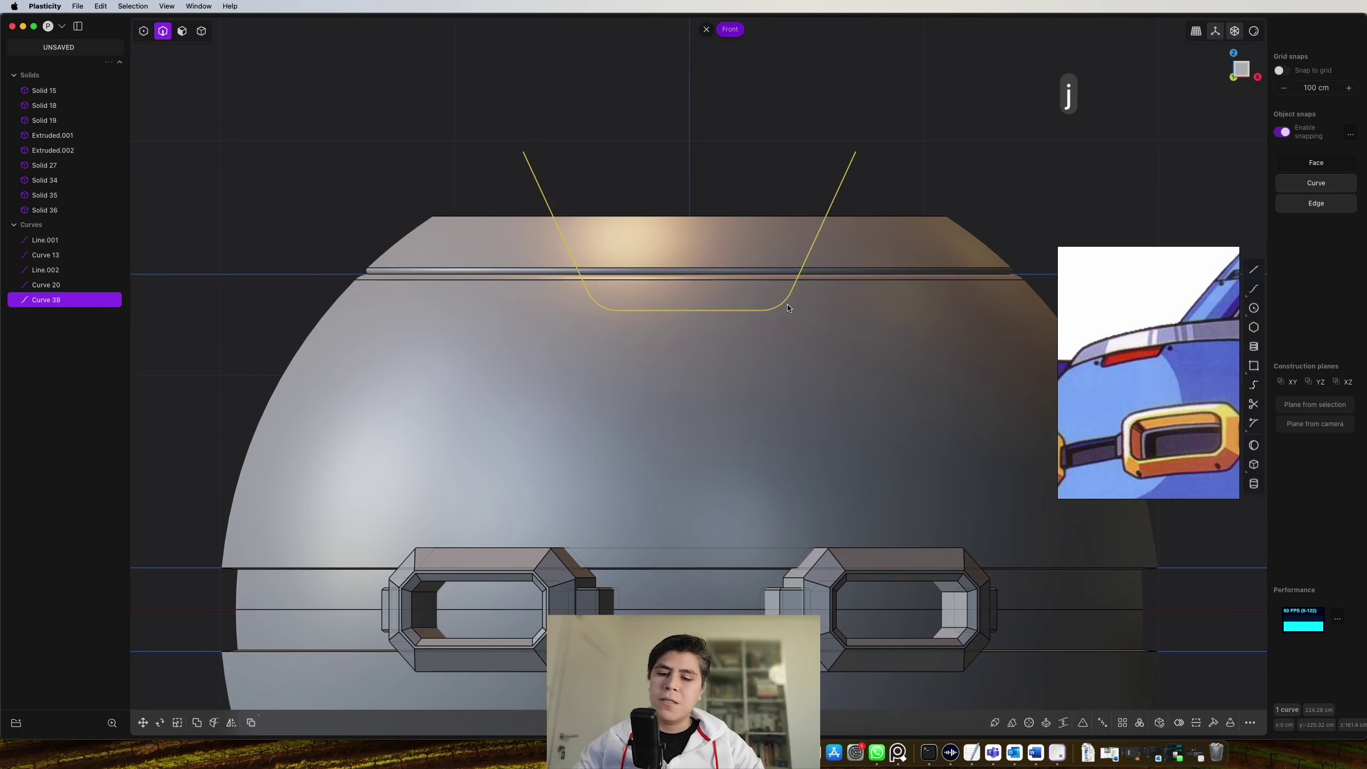
Imprint the joined curve onto the torso's front surface just below the upper rim
key(shift+i)
click(789, 308)
middle_drag(788, 308, 751, 355)
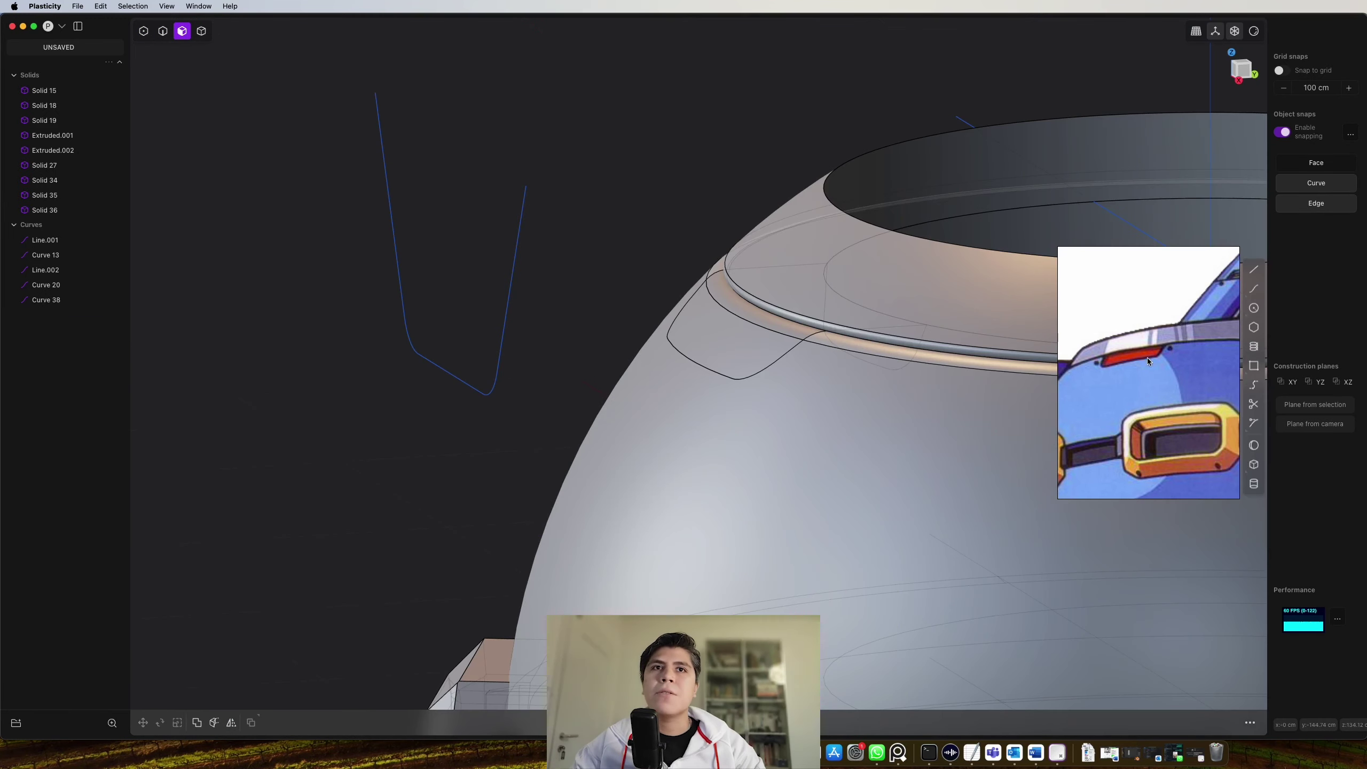
Offset the imprinted panel face about 3 cm into the torso to form a shallow recess
scroll(785, 332, up, 5)
click(706, 325)
middle_drag(706, 324, 671, 294)
drag(672, 297, 692, 301)
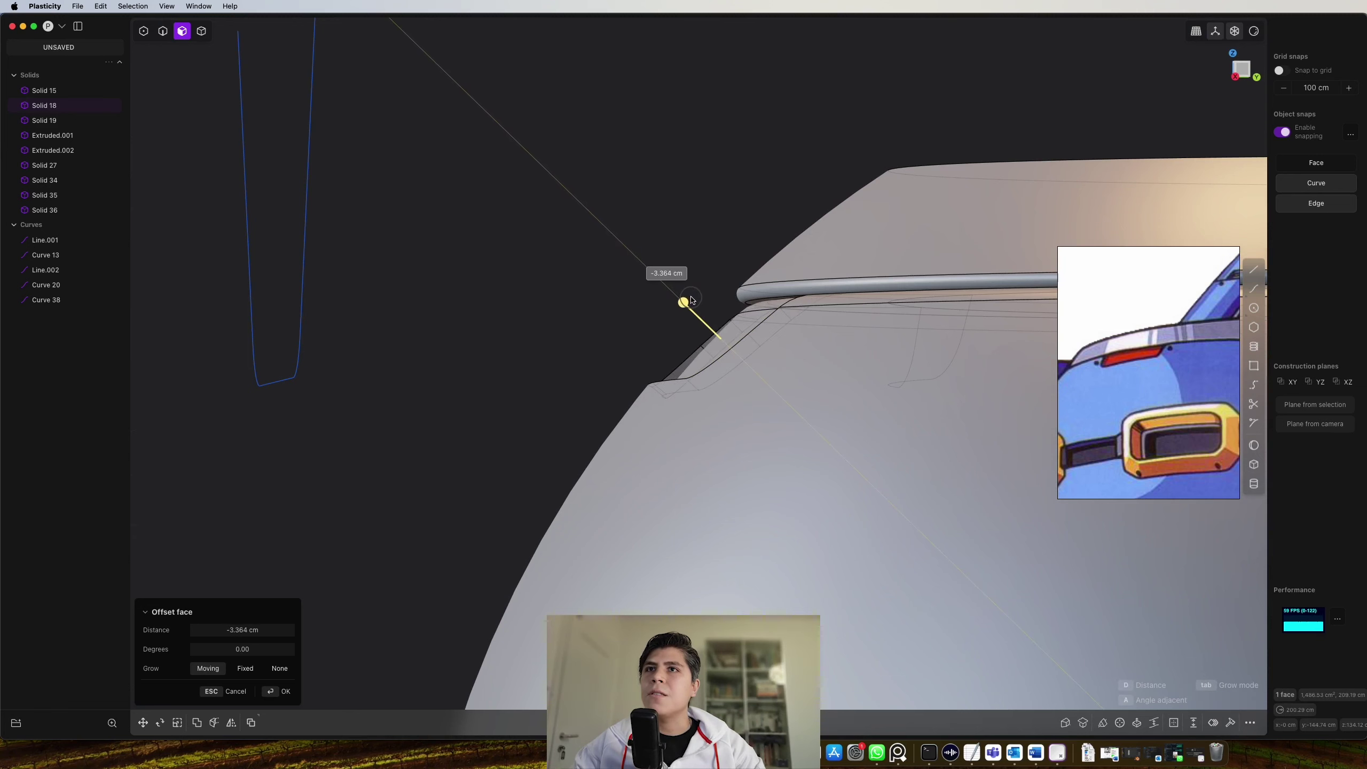
middle_drag(692, 301, 715, 335)
drag(684, 302, 676, 297)
mouse_move(676, 298)
middle_down()
mouse_move(648, 281)
mouse_move(667, 315)
middle_up()
key(Return)
Add a small fillet along the outline edges of the recessed panel and inspect the result
click(632, 312)
key(2)
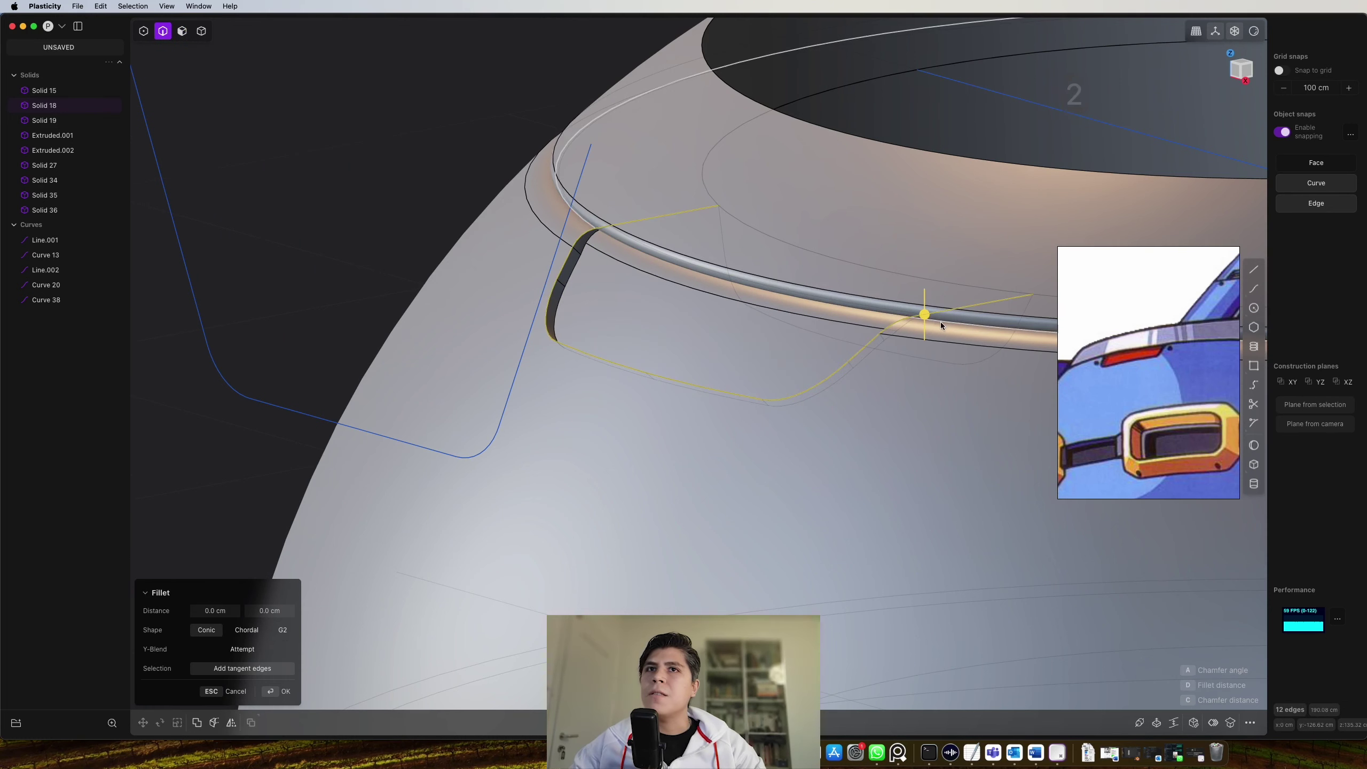
drag(926, 316, 934, 309)
key(Return)
middle_drag(931, 311, 833, 251)
scroll(817, 322, down, 5)
key(shift+super+e)
key(shift+super+e)
Delete the profile curve that was used to outline the recessed panel
click(1242, 69)
key(2)
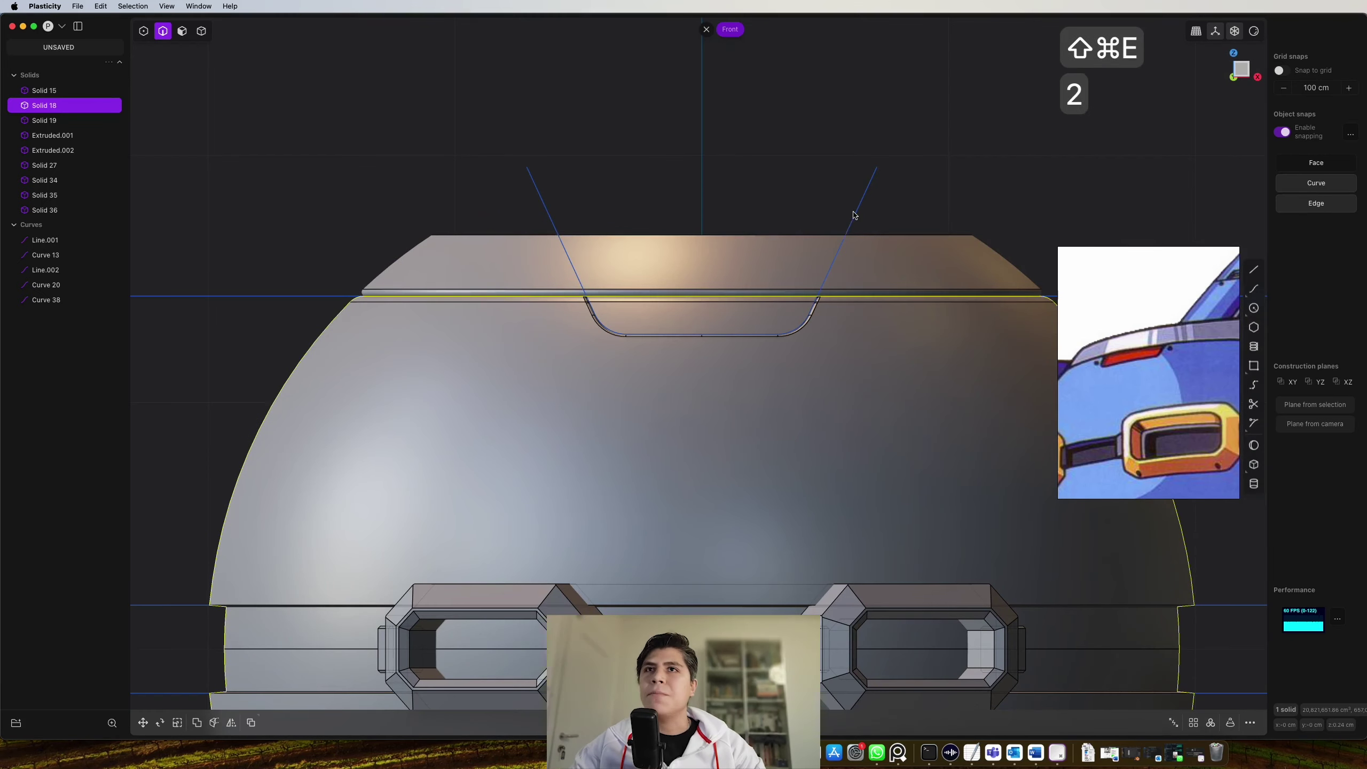
click(856, 214)
key(x)
Draw a circle about 2.9 cm in radius beside the recessed panel's upper right corner and move it forward toward the torso surface
middle_drag(813, 247, 794, 294)
scroll(794, 294, down, 5)
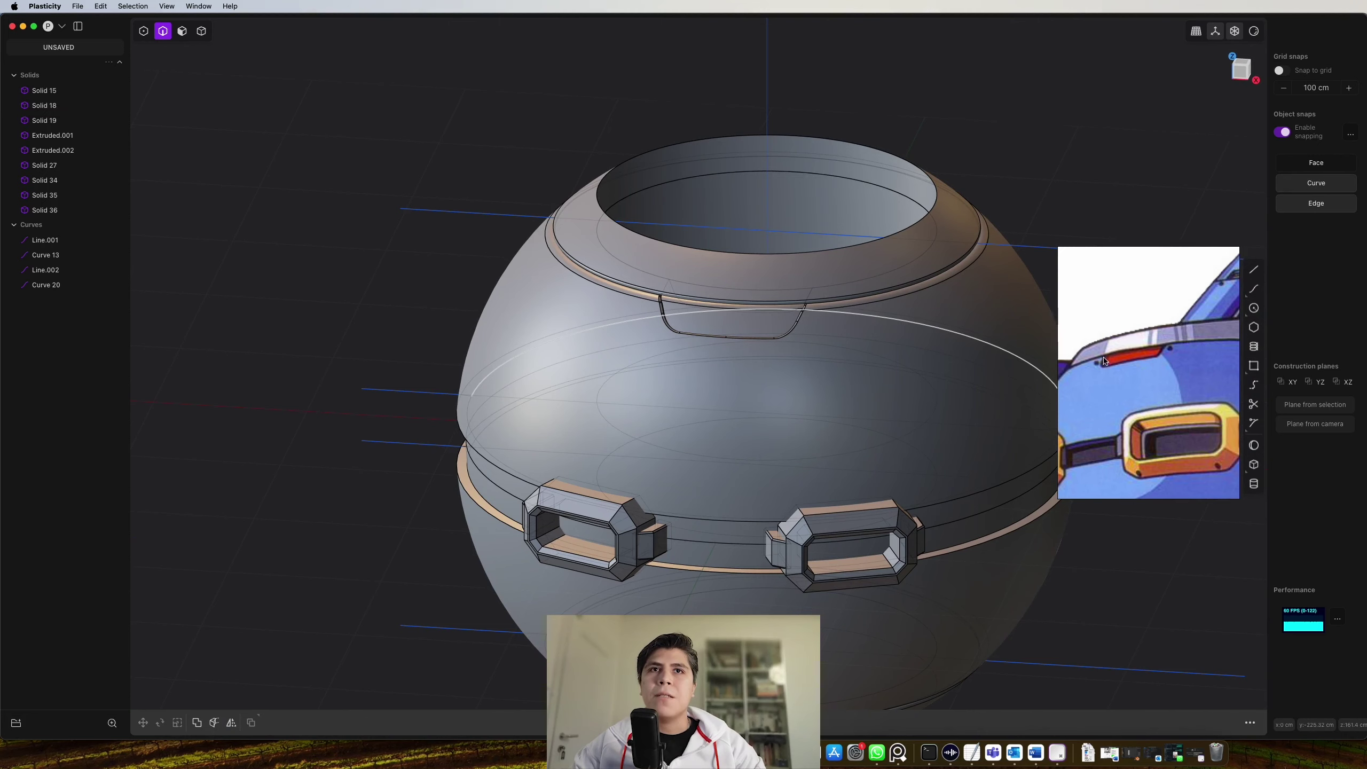
scroll(872, 349, up, 4)
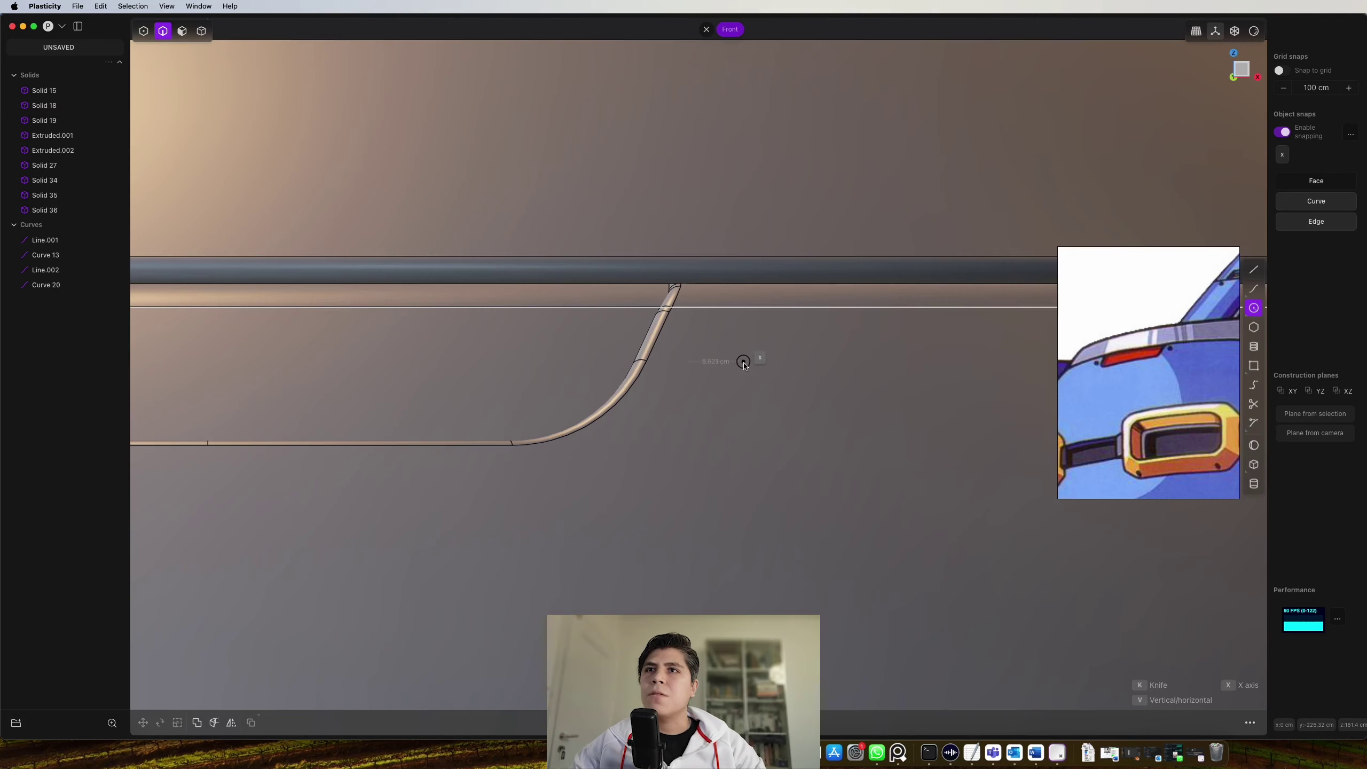
click(743, 365)
middle_drag(744, 365, 958, 322)
key(g)
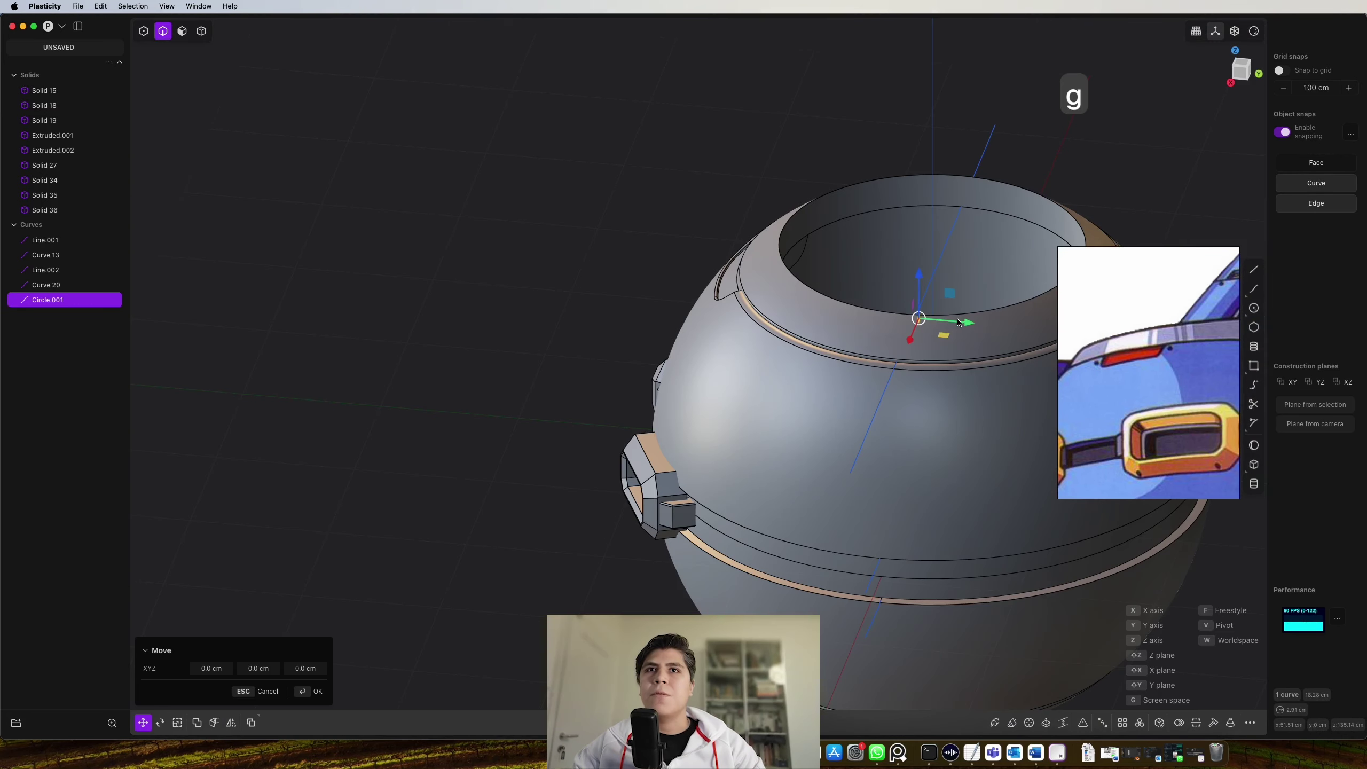
drag(957, 322, 762, 308)
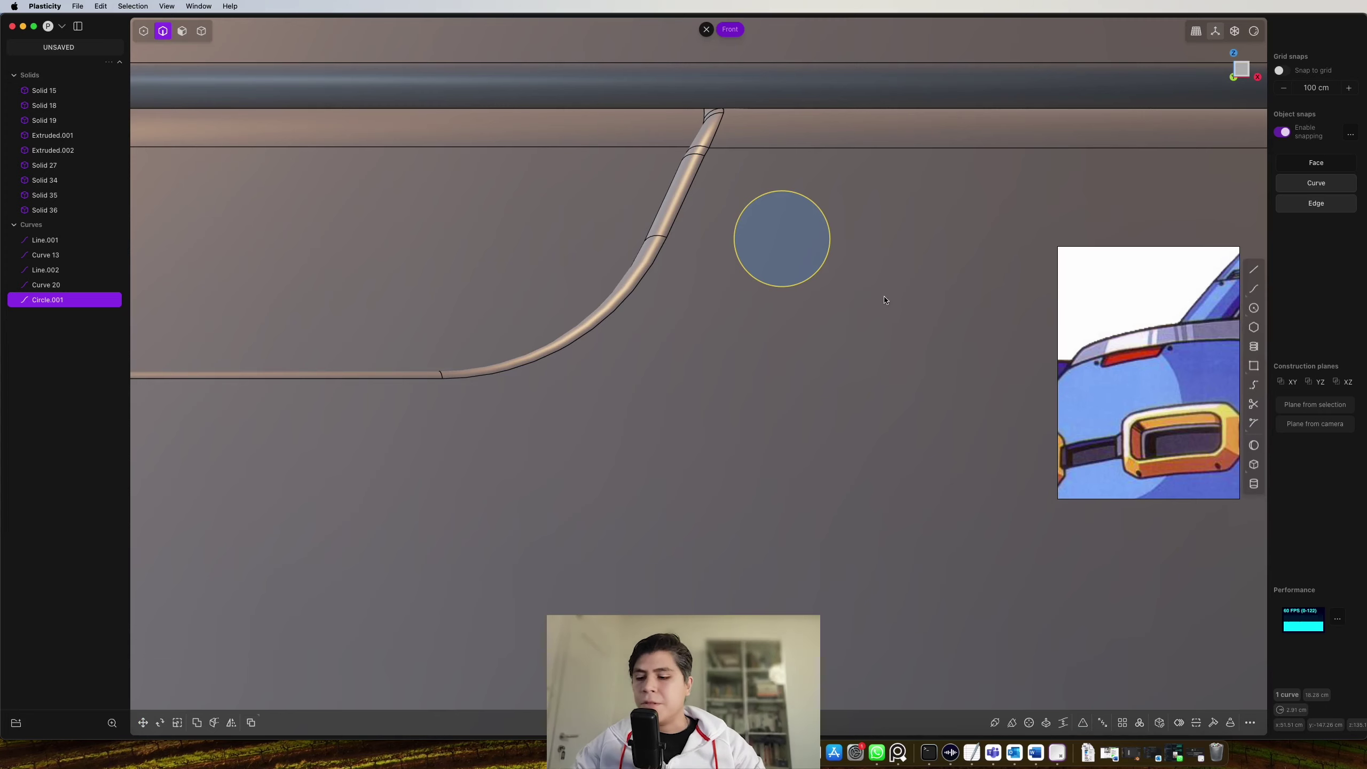
Extrude the circle into a solid cylinder running toward the torso beside the recessed panel
key(3)
key(e)
middle_drag(787, 257, 727, 223)
drag(731, 234, 364, 252)
key(4)
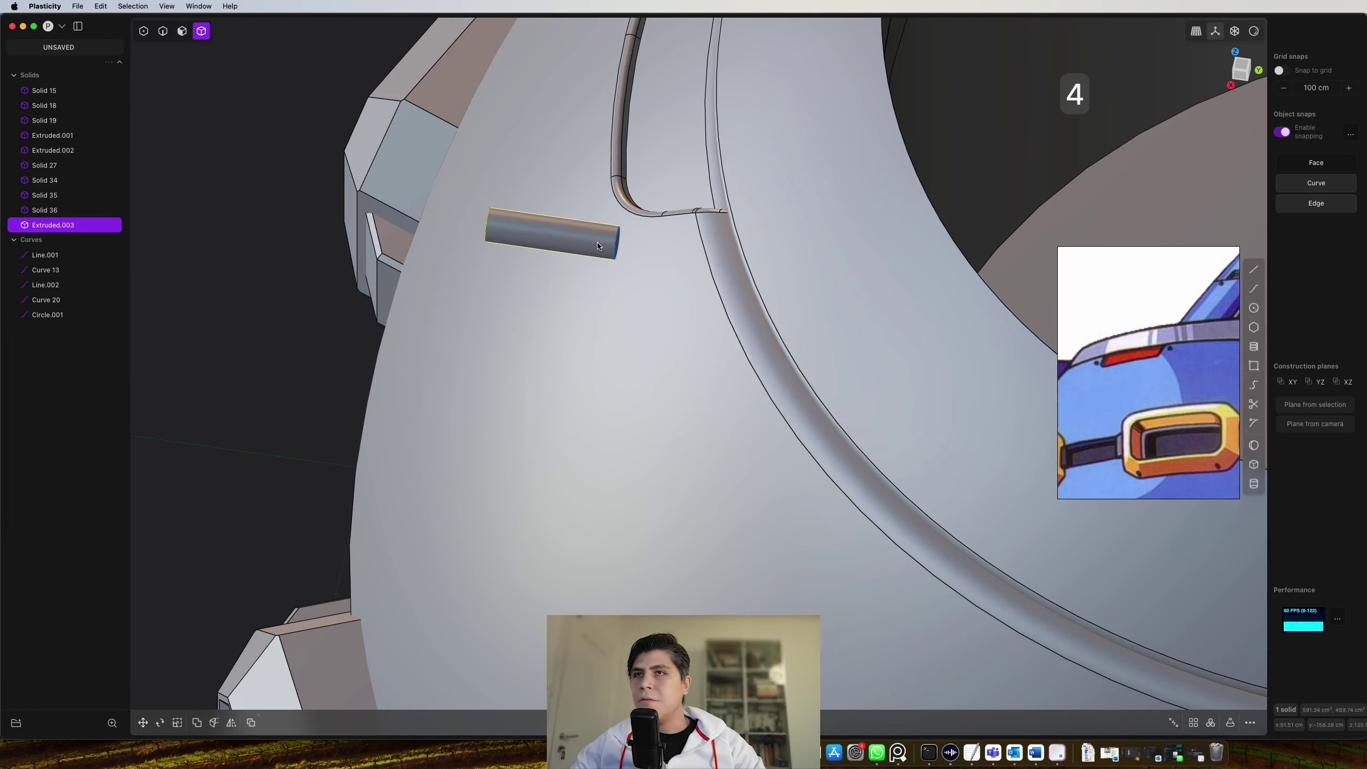
Move the cylinder so that it partly penetrates the torso surface next to the recessed panel
key(g)
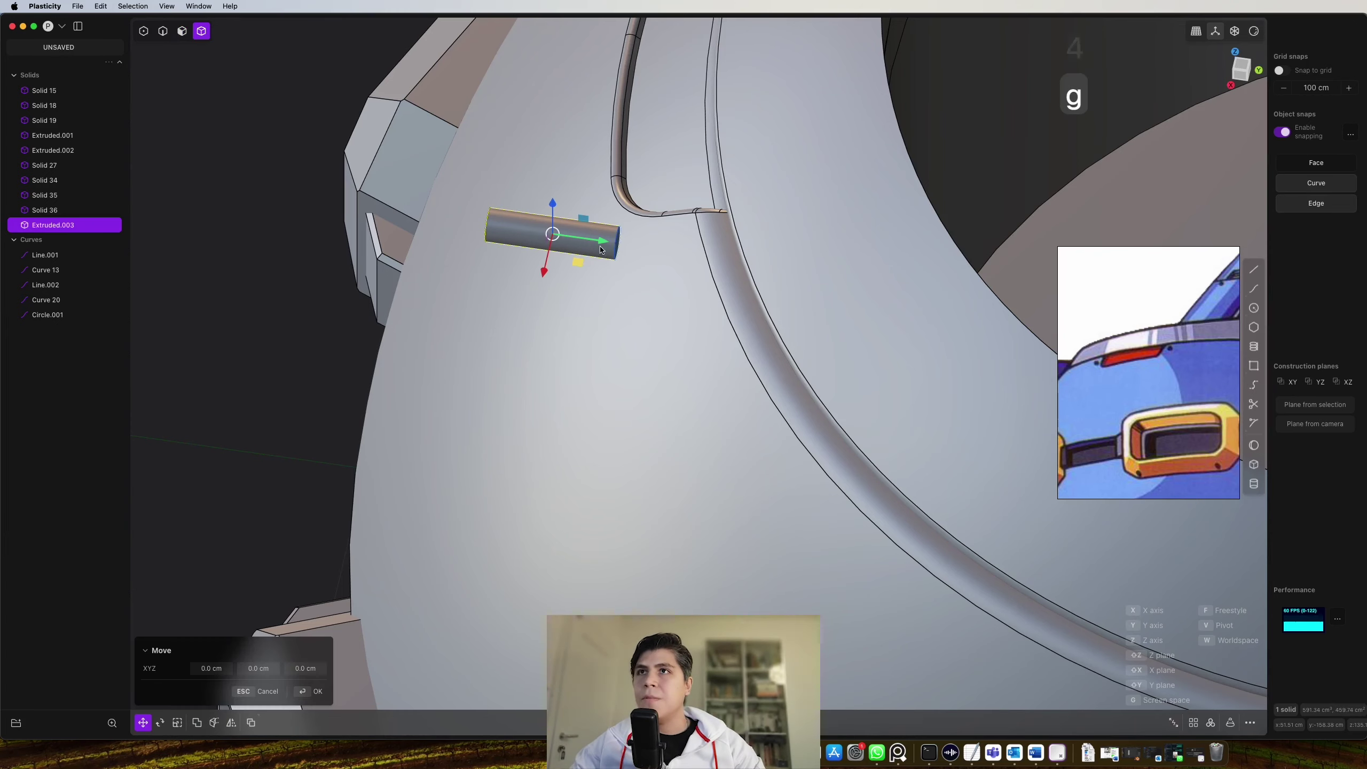
scroll(682, 290, up, 2)
click(682, 290)
middle_drag(683, 290, 1143, 92)
key(e)
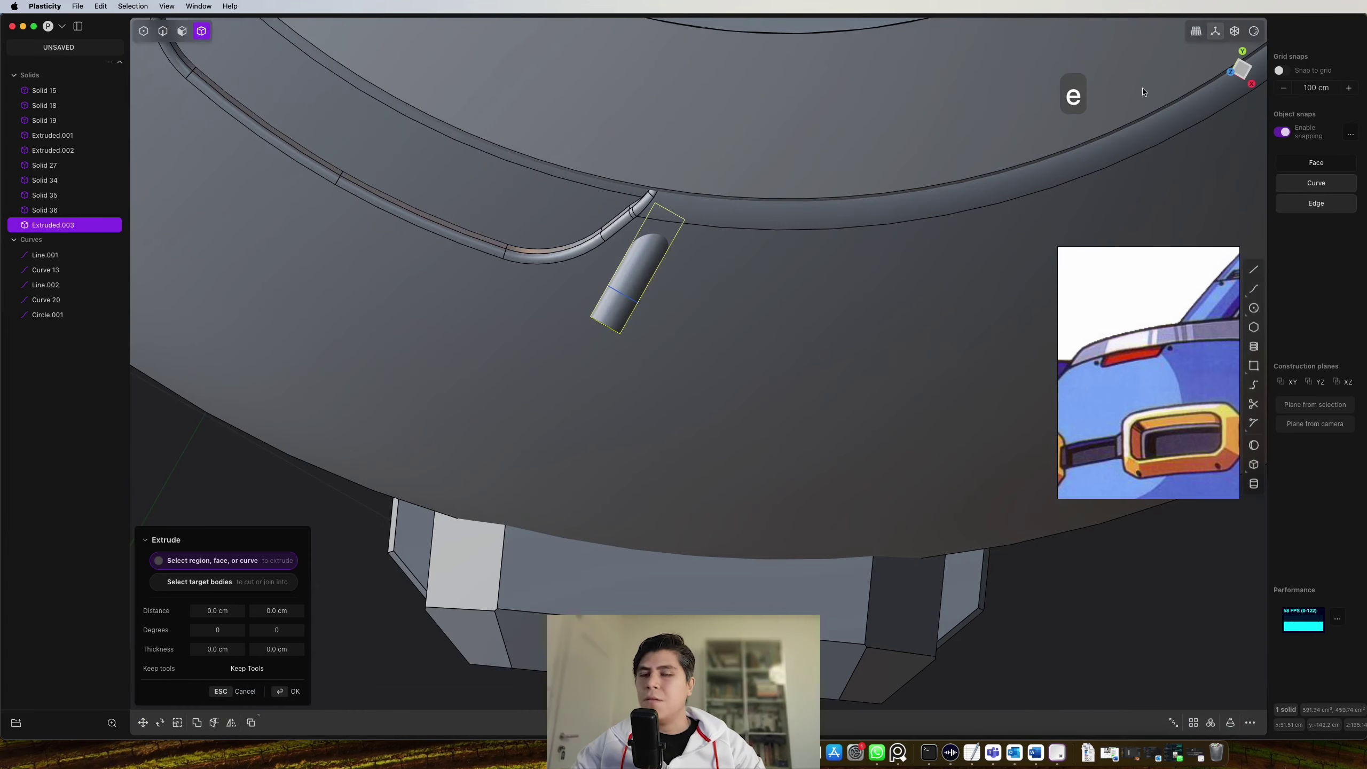
key(g)
key(g)
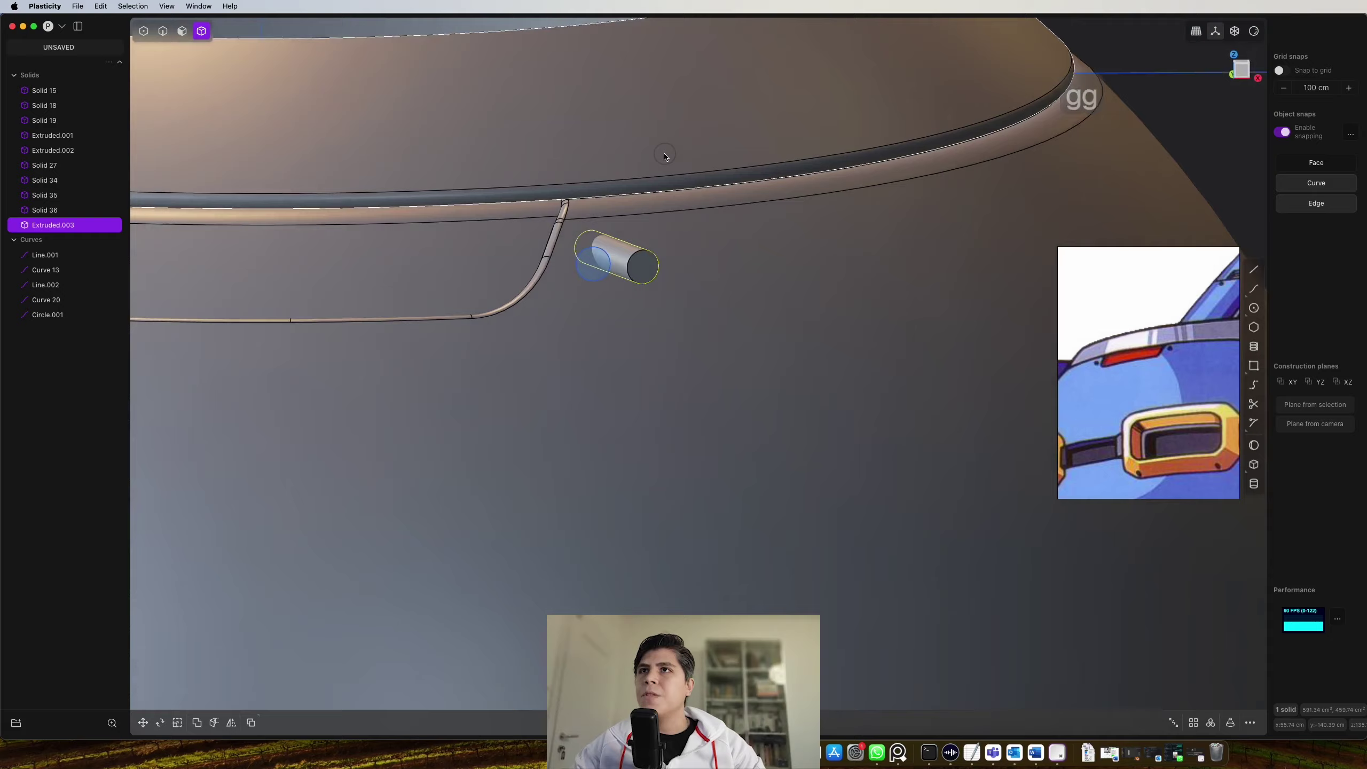
middle_drag(665, 152, 766, 141)
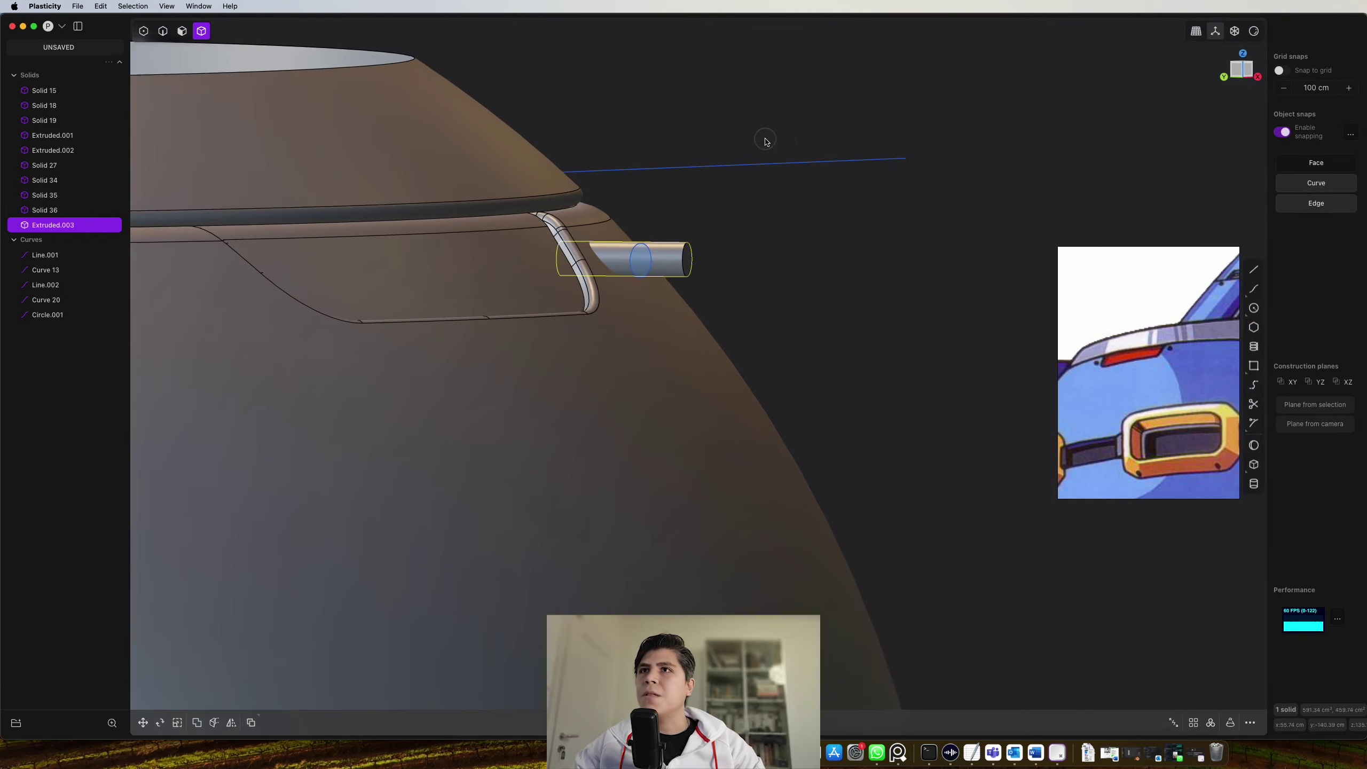
Rotate the small cylinder to follow the slope of the torso surface around it
middle_drag(698, 245, 760, 214)
key(r)
drag(759, 214, 790, 235)
middle_drag(790, 235, 773, 300)
scroll(773, 300, down, 5)
key(Return)
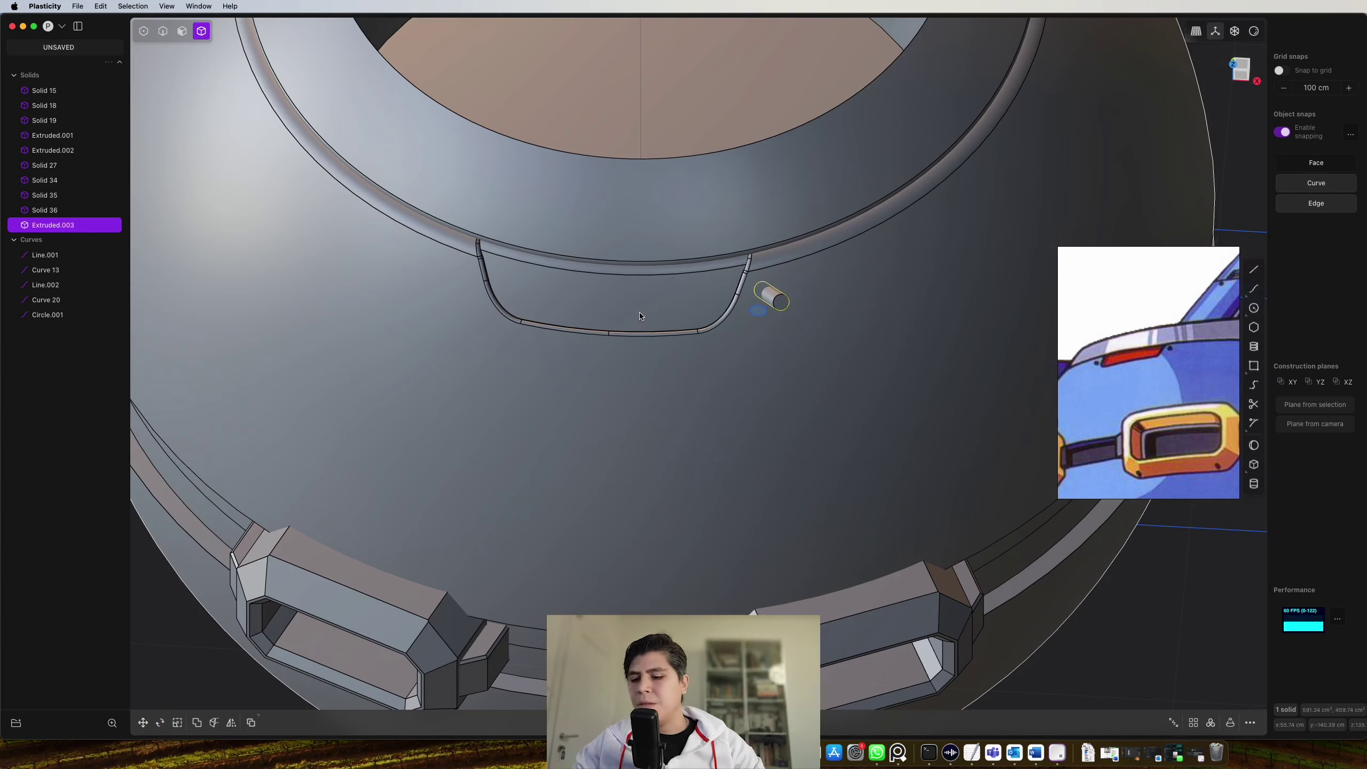
Mirror the cylinder across the X axis to the other side of the recessed panel
key(alt+x)
key(x)
right_click(640, 316)
Subtract both cylinders from the torso to cut round holes on either side of the recessed panel
click(845, 322)
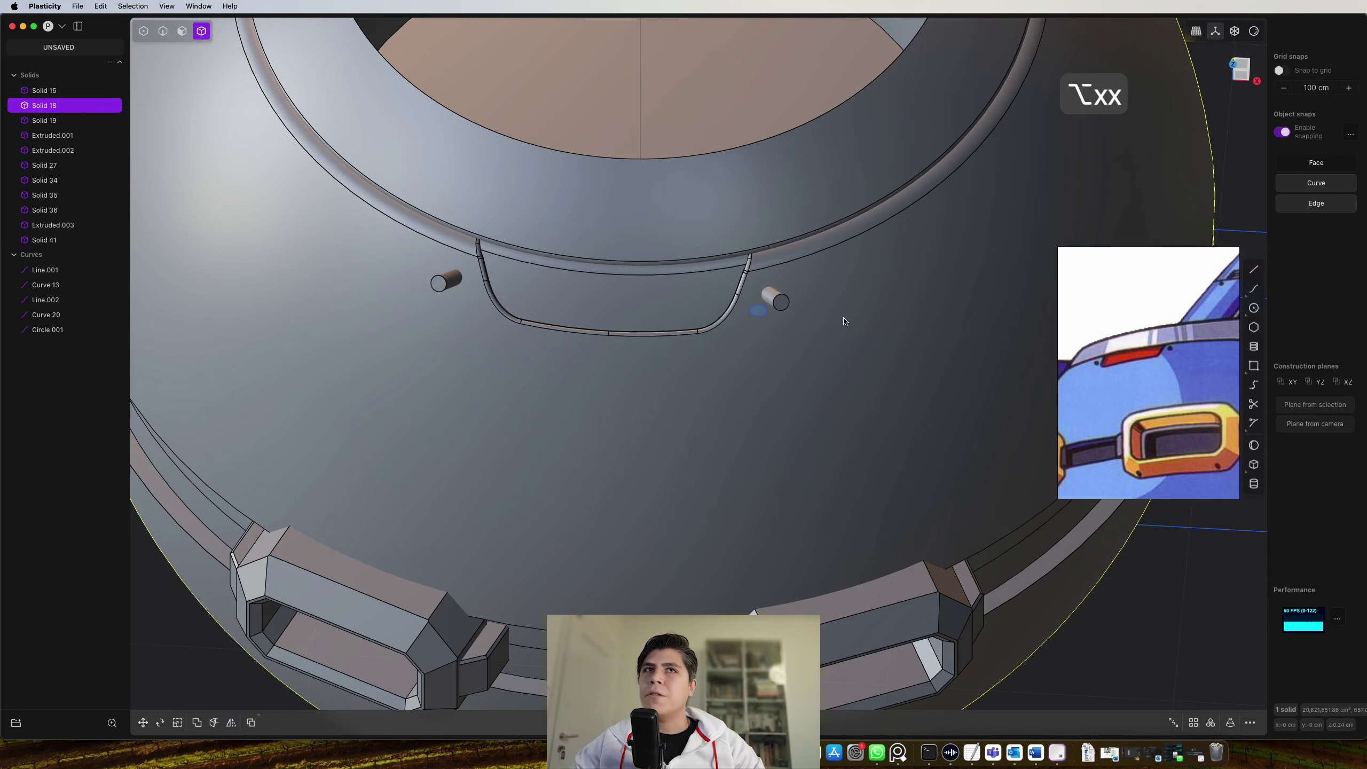
scroll(844, 321, down, 5)
scroll(849, 294, up, 2)
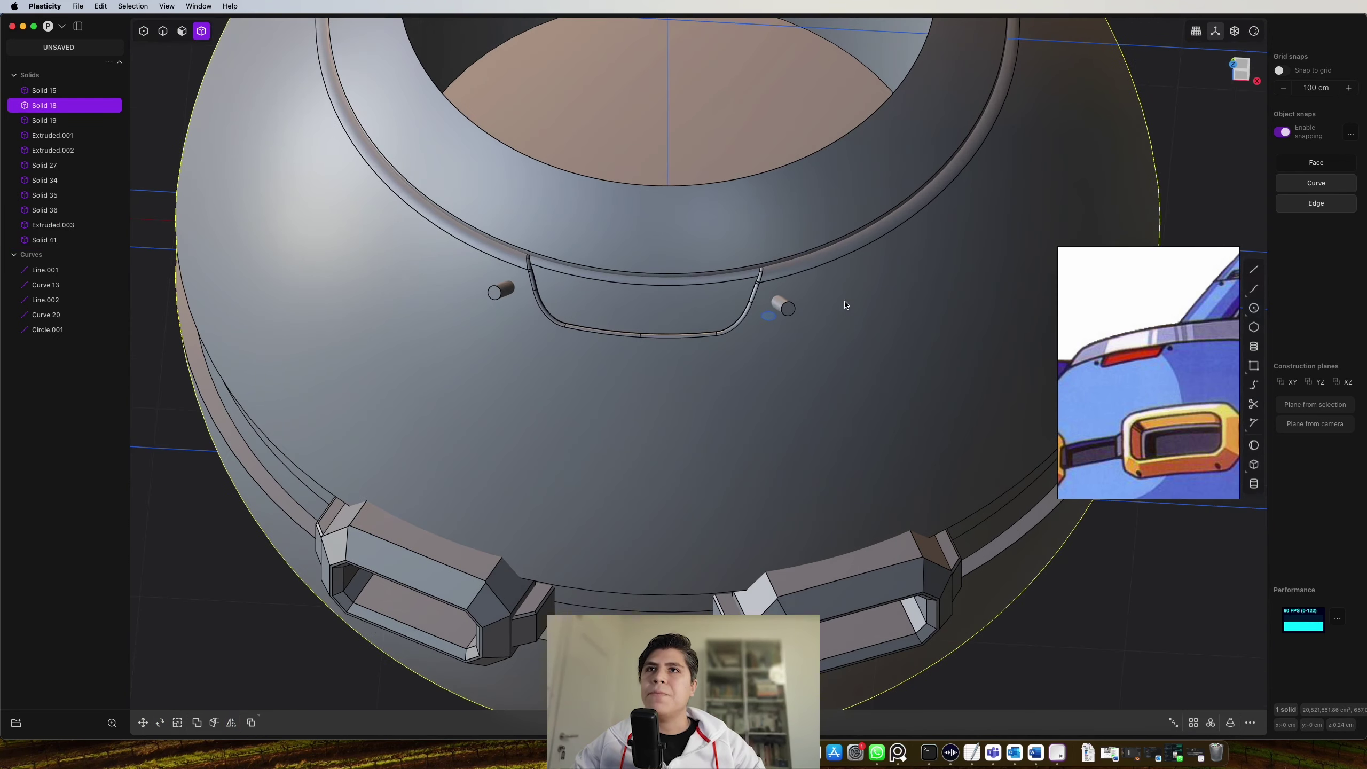
click(796, 308)
shift+click(506, 295)
key(q)
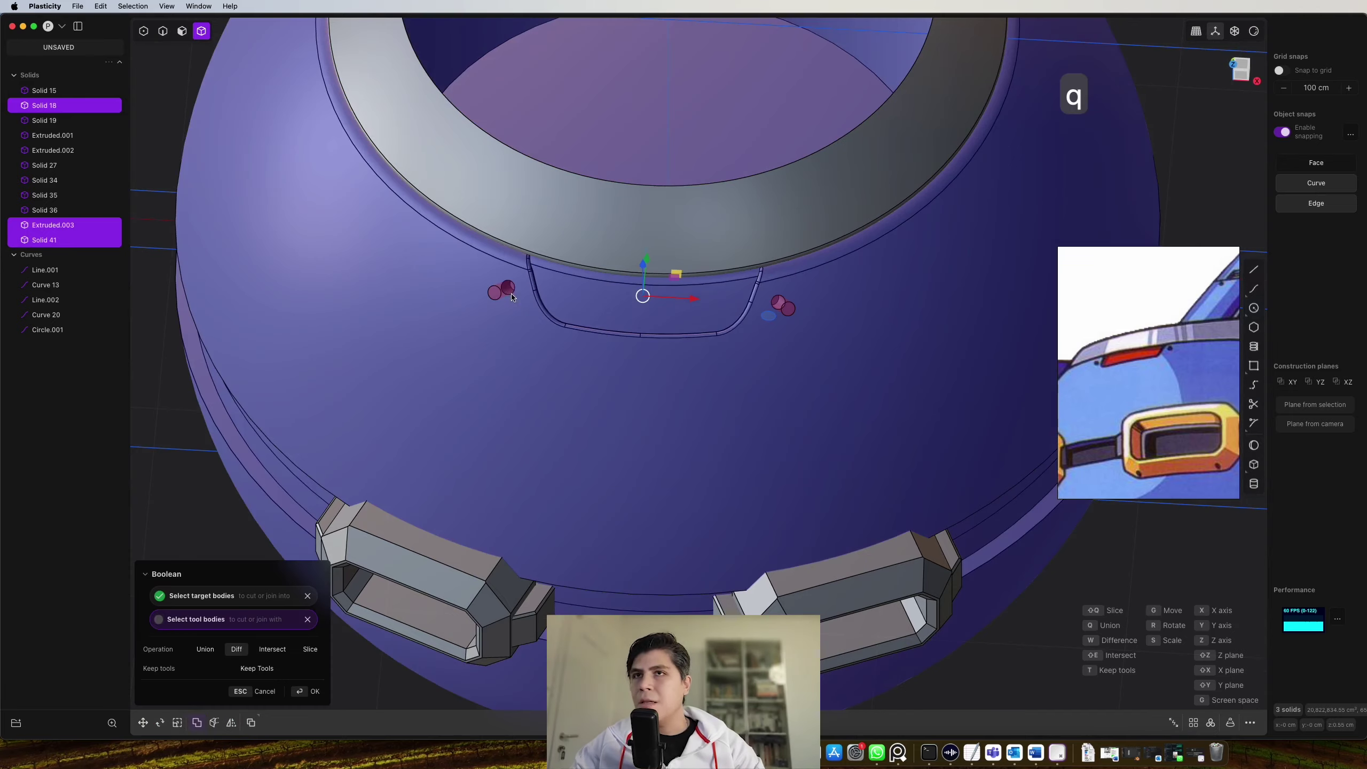
scroll(619, 334, up, 3)
middle_drag(619, 334, 687, 253)
right_click(540, 250)
scroll(540, 252, down, 5)
scroll(686, 253, up, 5)
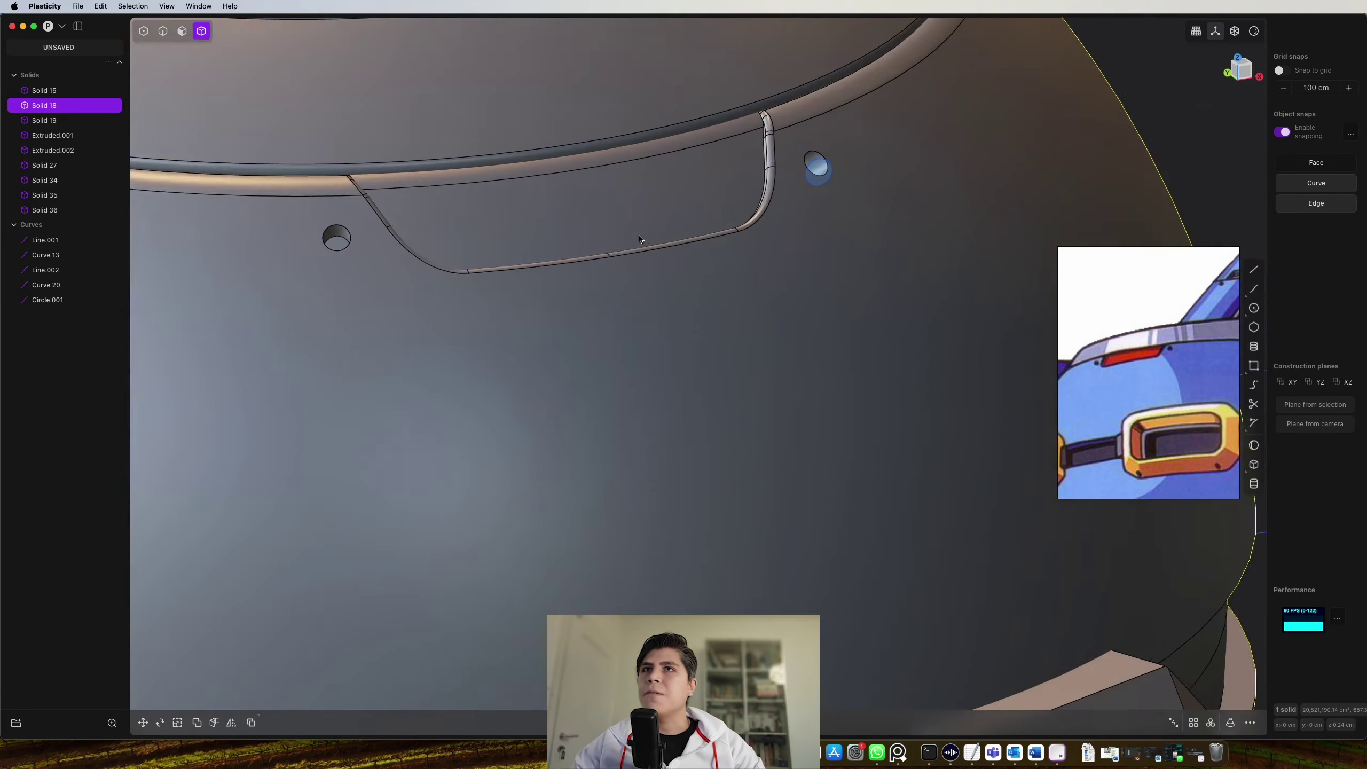
Delete the leftover circle curve beside the recessed panel
key(2)
click(895, 167)
key(x)
Chamfer the rim edges of both round torso holes by about 1.6 cm
shift+middle_drag(895, 171, 894, 234)
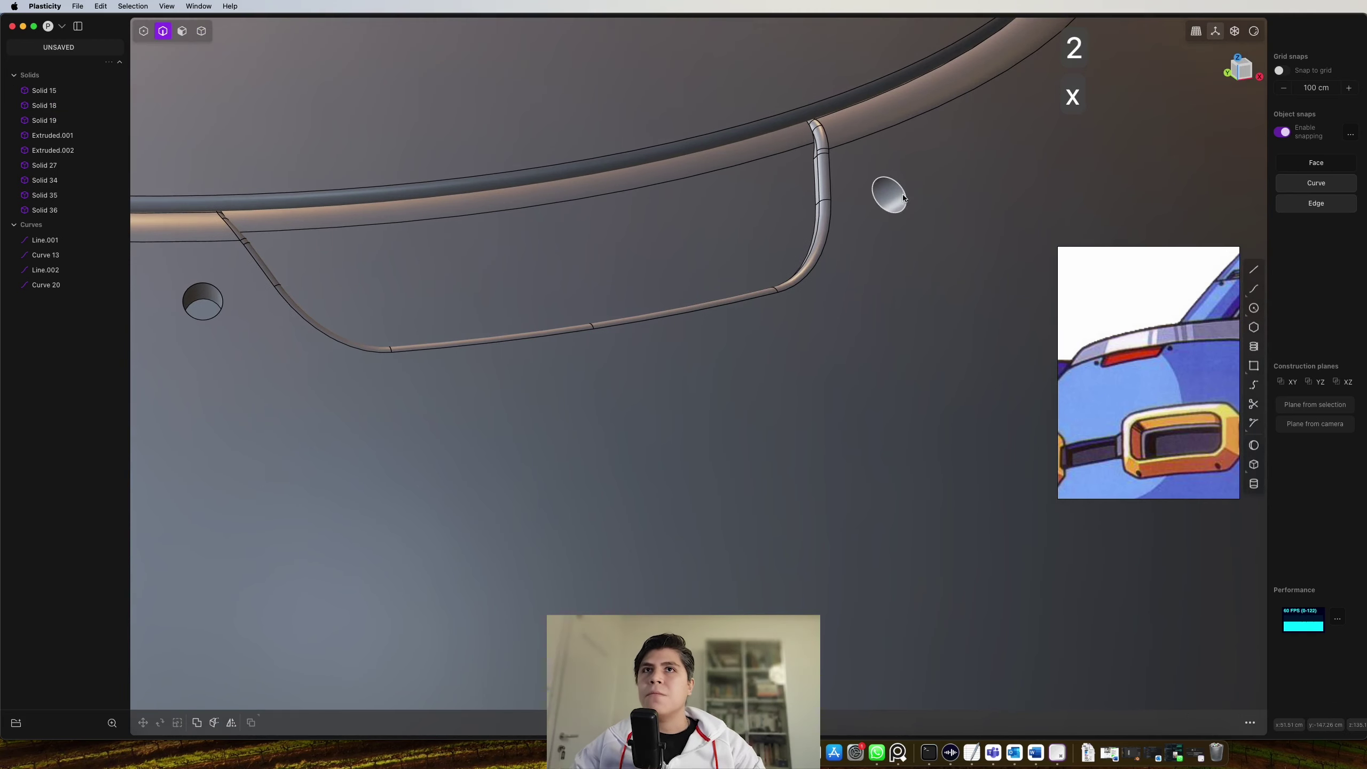
click(903, 194)
shift+middle_drag(592, 269, 699, 270)
drag(326, 293, 330, 291)
middle_drag(332, 291, 369, 229)
drag(329, 289, 333, 291)
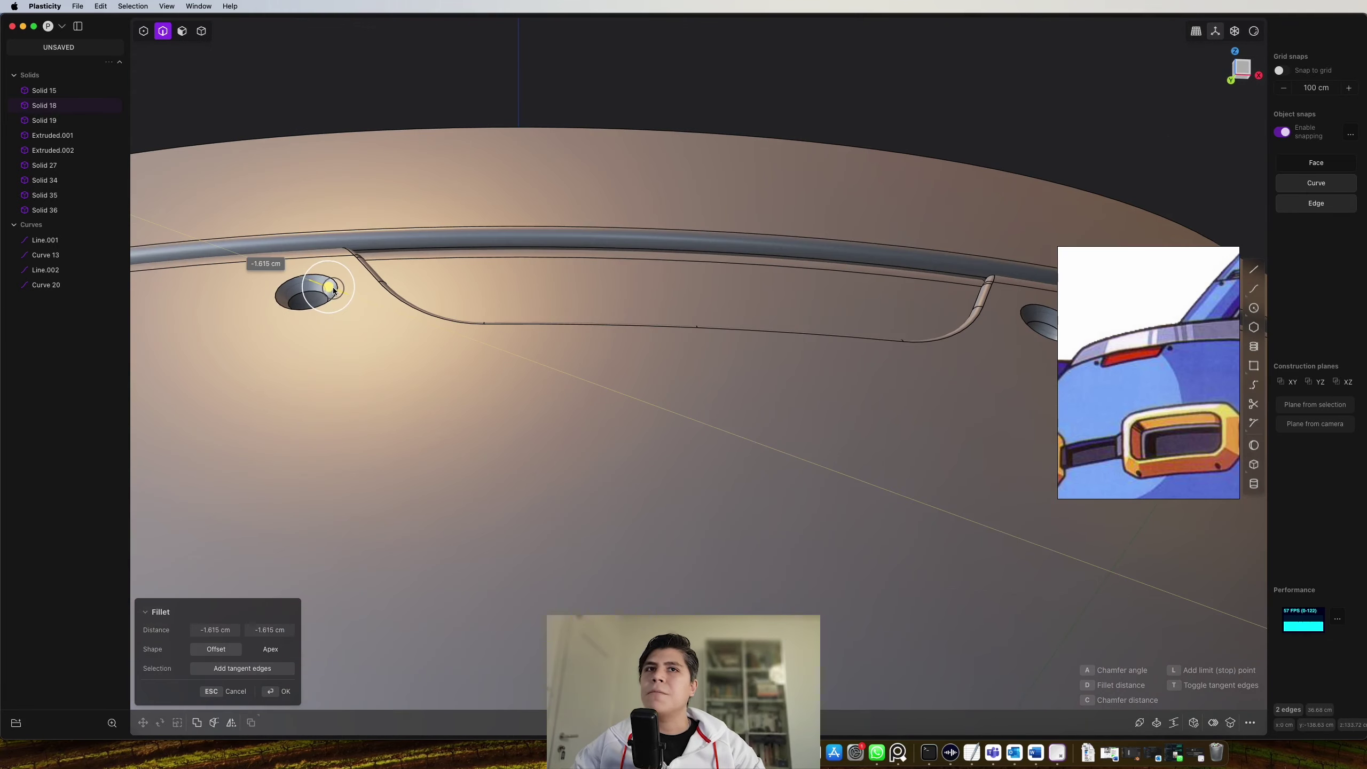
key(Return)
scroll(439, 223, down, 10)
middle_drag(690, 191, 710, 291)
scroll(1121, 384, down, 5)
Create a cylinder as a new body on the right-hand buckle's lower bevelled face, about 3.07 cm in radius and 62 cm high
middle_drag(1150, 407, 1173, 330)
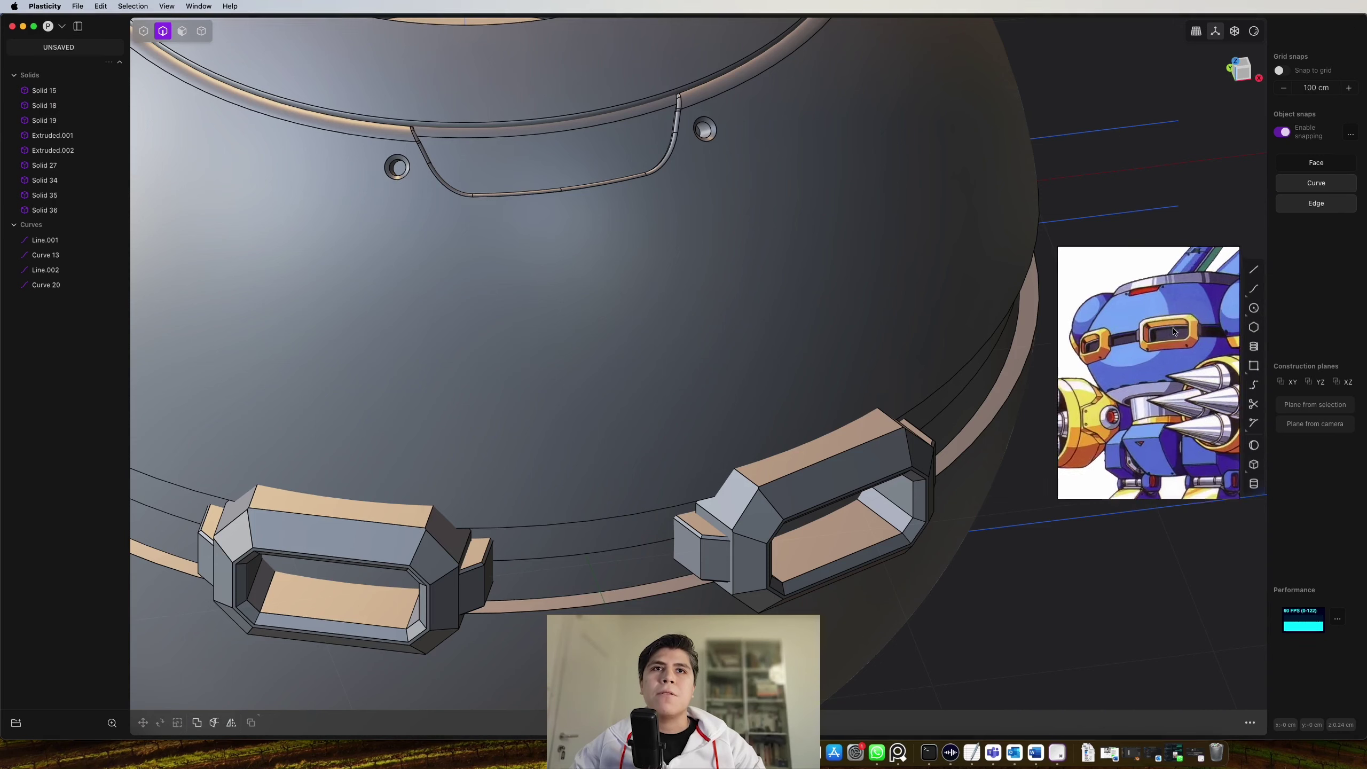
scroll(1174, 331, up, 3)
middle_drag(910, 517, 833, 357)
scroll(833, 358, up, 3)
middle_drag(824, 426, 787, 386)
middle_drag(835, 466, 1228, 168)
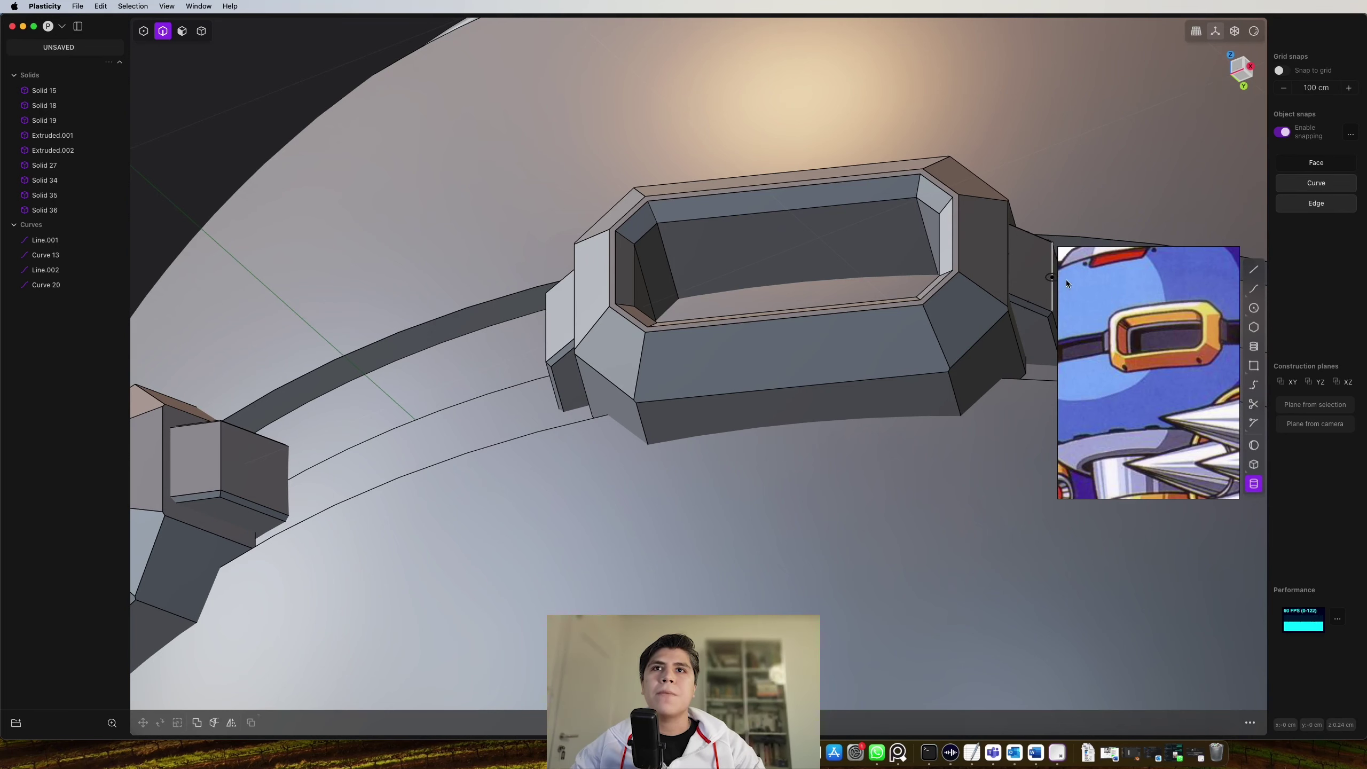
scroll(1067, 282, up, 3)
scroll(760, 378, up, 4)
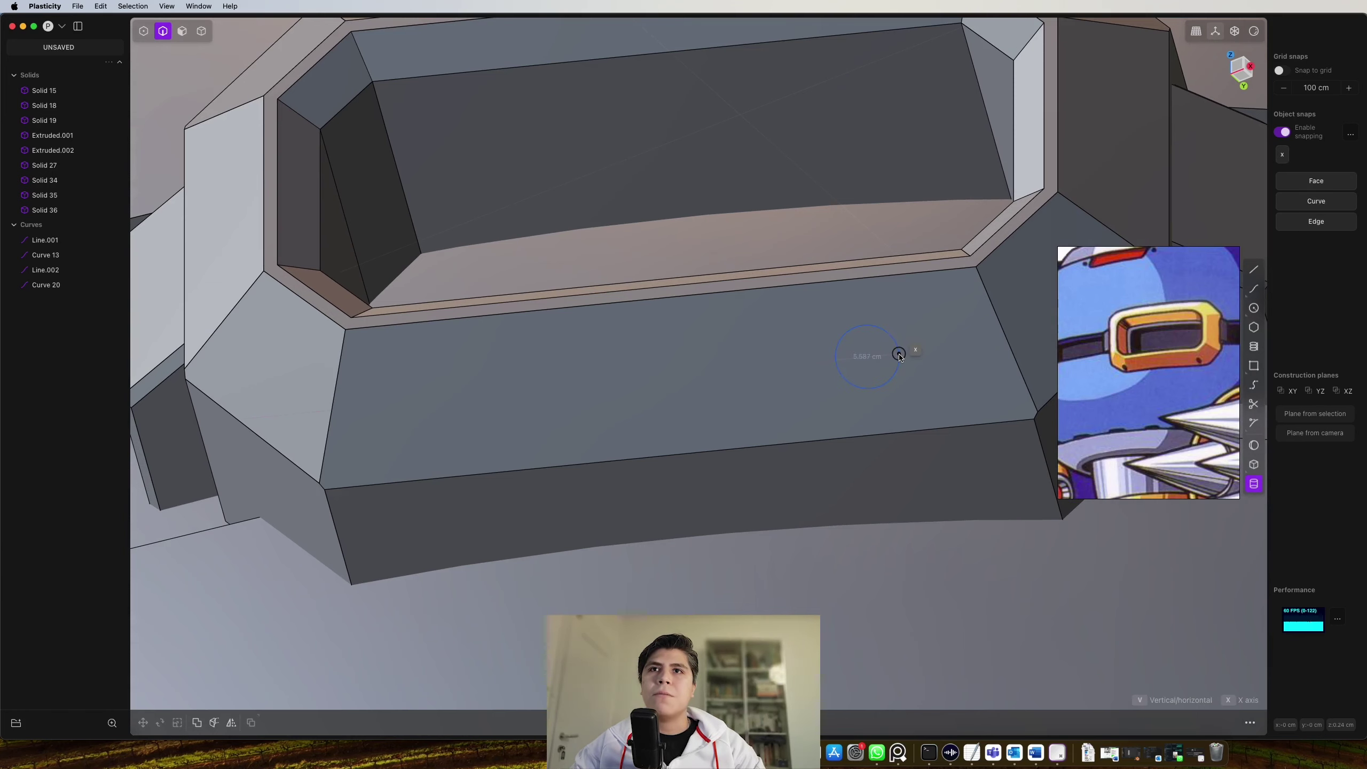
click(901, 354)
key(b)
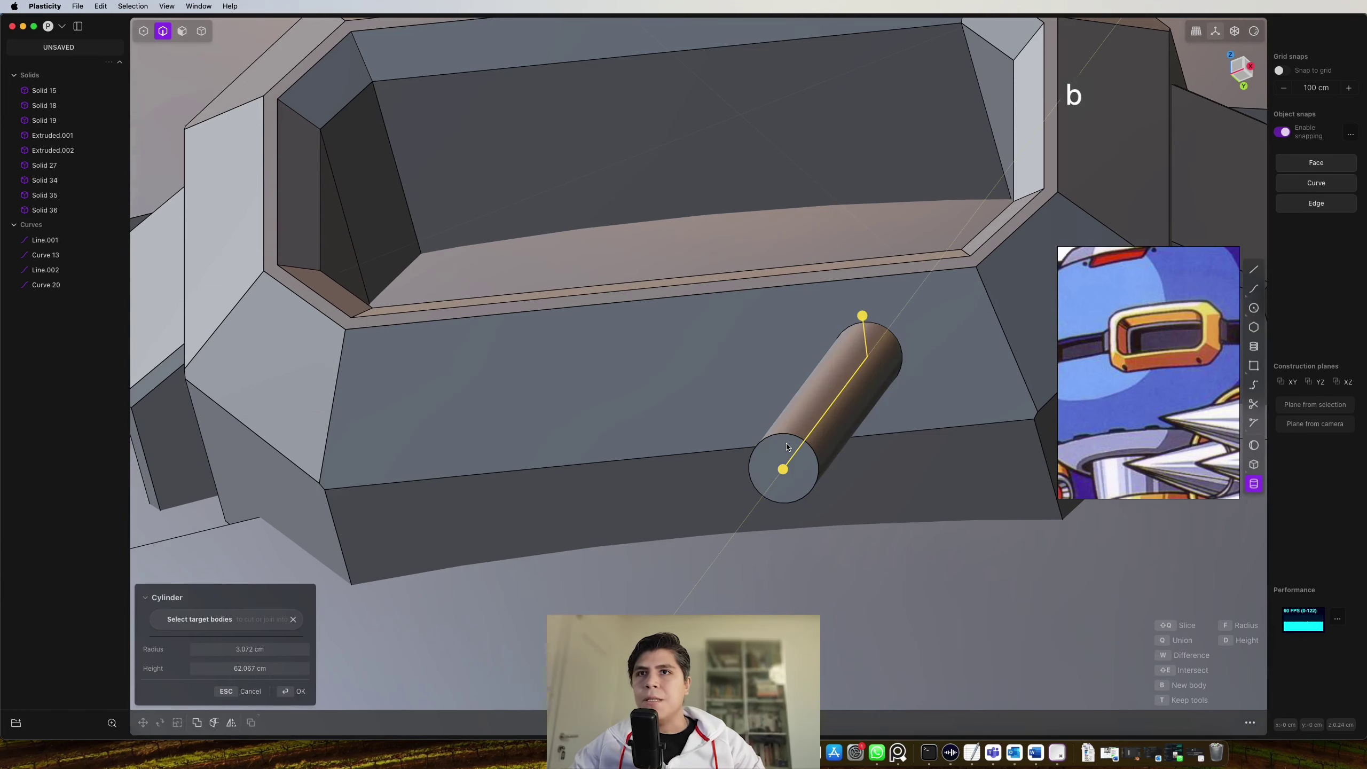
click(786, 447)
Shorten the long buckle cylinder by offsetting its outer end face toward the buckle
middle_drag(894, 360, 794, 431)
scroll(788, 419, down, 4)
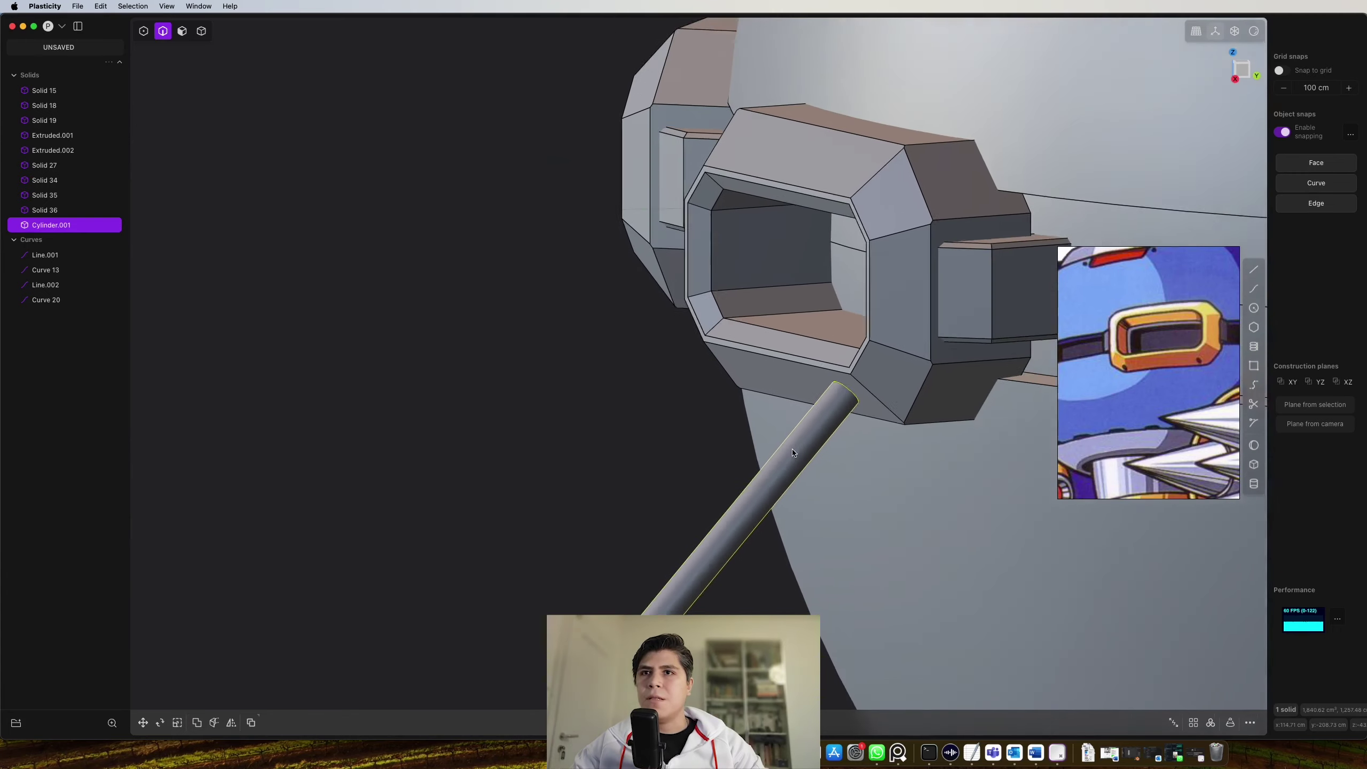
key(3)
click(670, 549)
drag(639, 587, 781, 446)
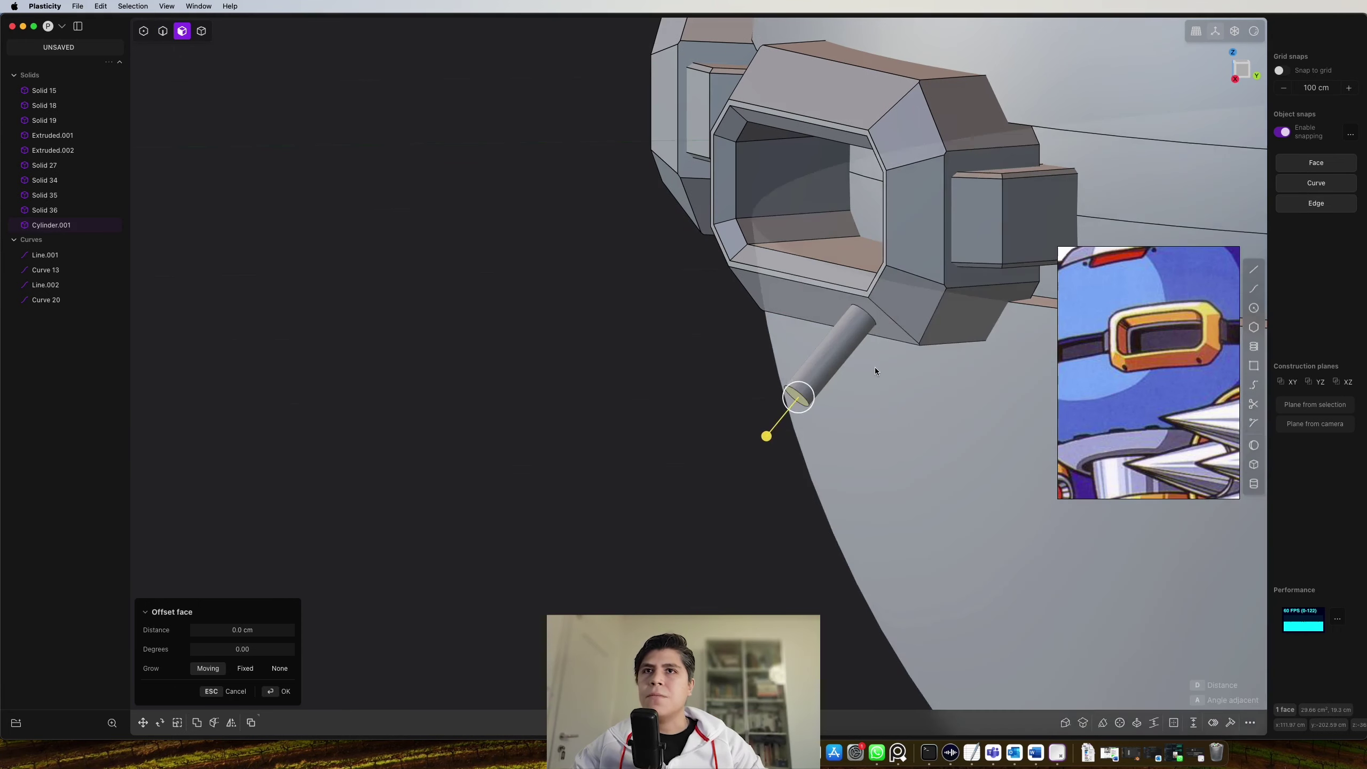
Set the move pivot on the cylinder's end face and push the cylinder along its axis into the buckle
scroll(874, 366, up, 4)
key(4)
click(793, 375)
click(793, 375)
key(g)
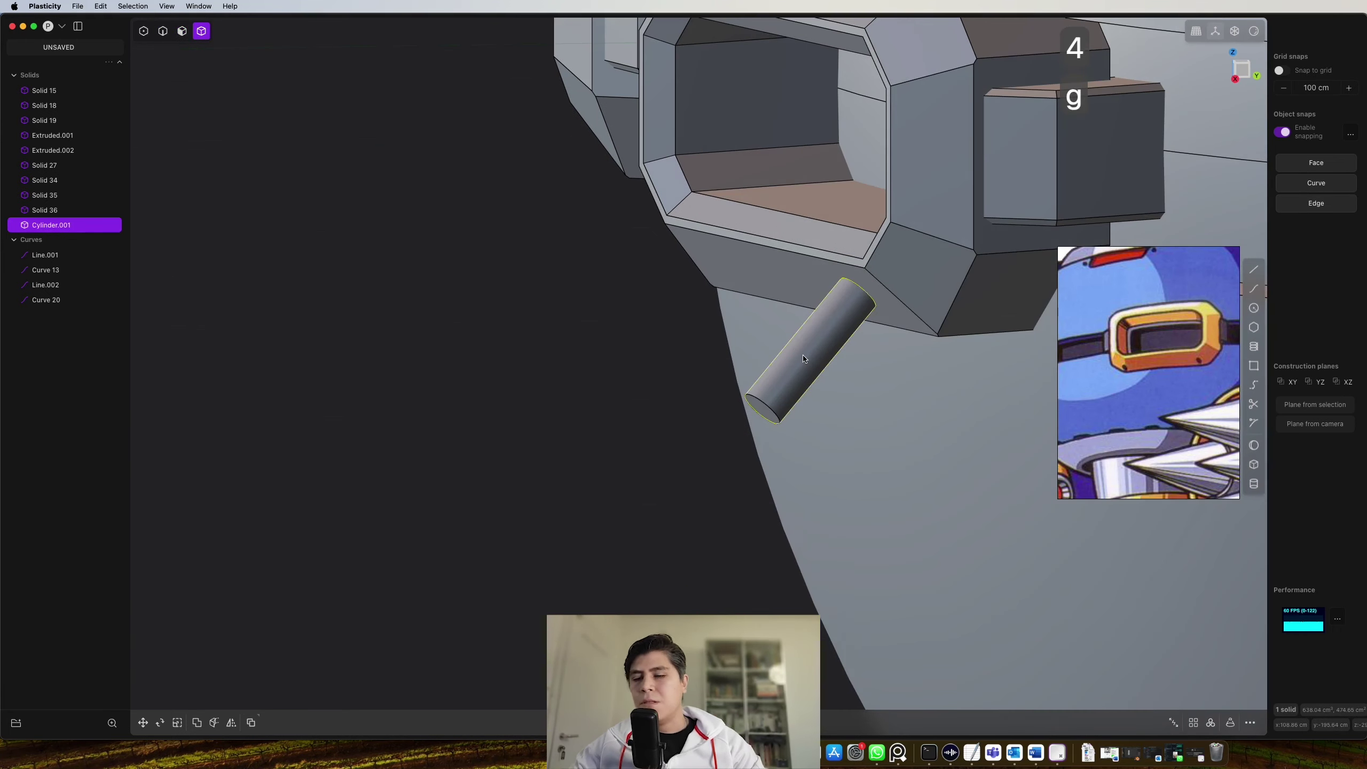
mouse_move(794, 375)
middle_down()
mouse_move(816, 330)
mouse_move(798, 377)
middle_up()
key(v)
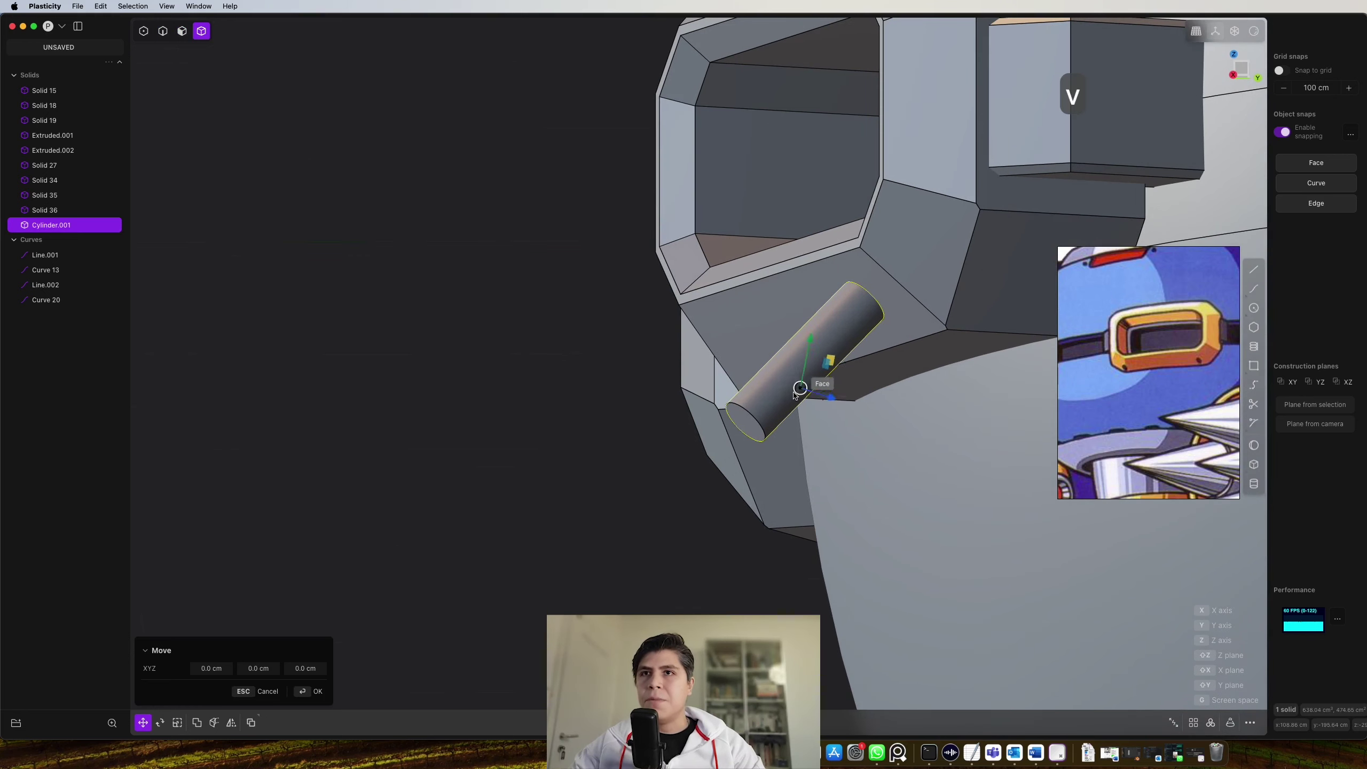
click(748, 427)
scroll(745, 431, up, 3)
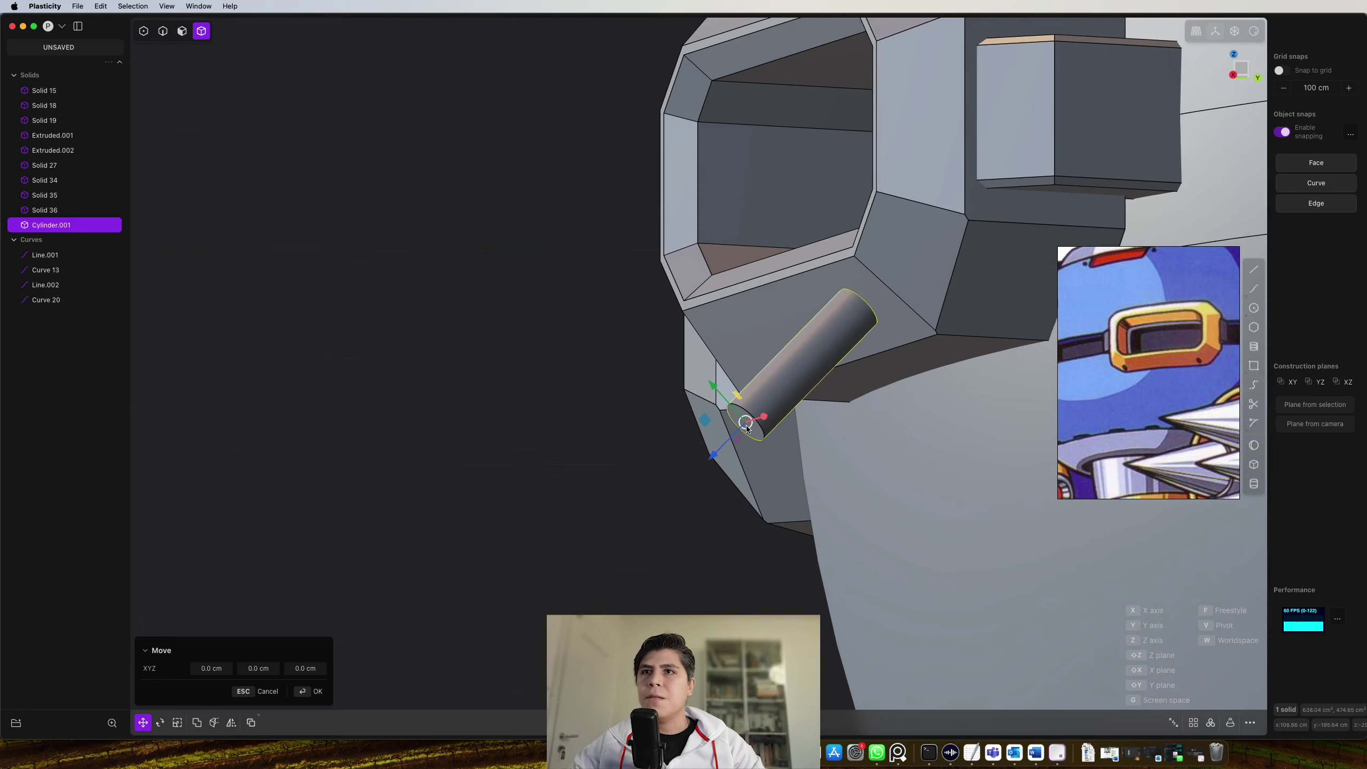
drag(721, 448, 754, 429)
Duplicate the cylinder and move the copy along the buckle's lower face toward the opposite corner
key(shift+a)
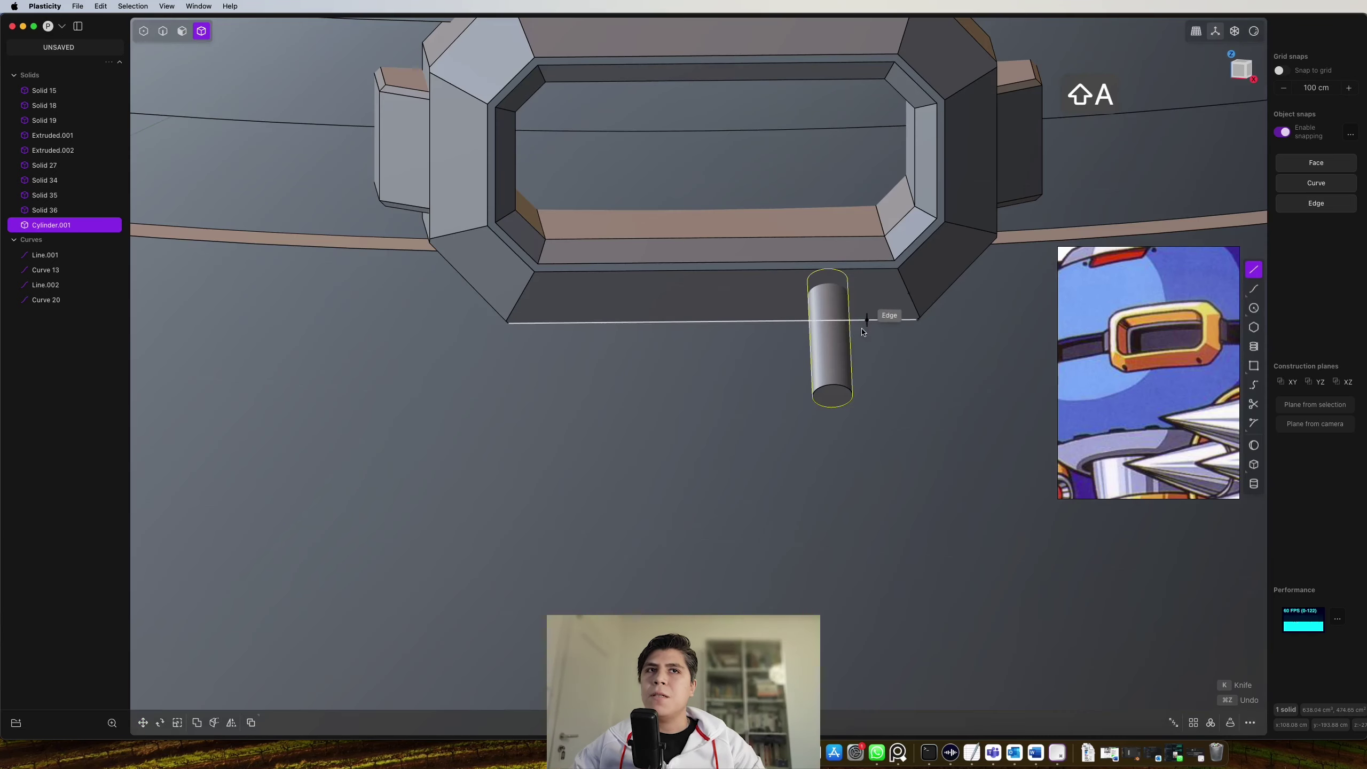
key(shift+d)
middle_drag(926, 270, 863, 263)
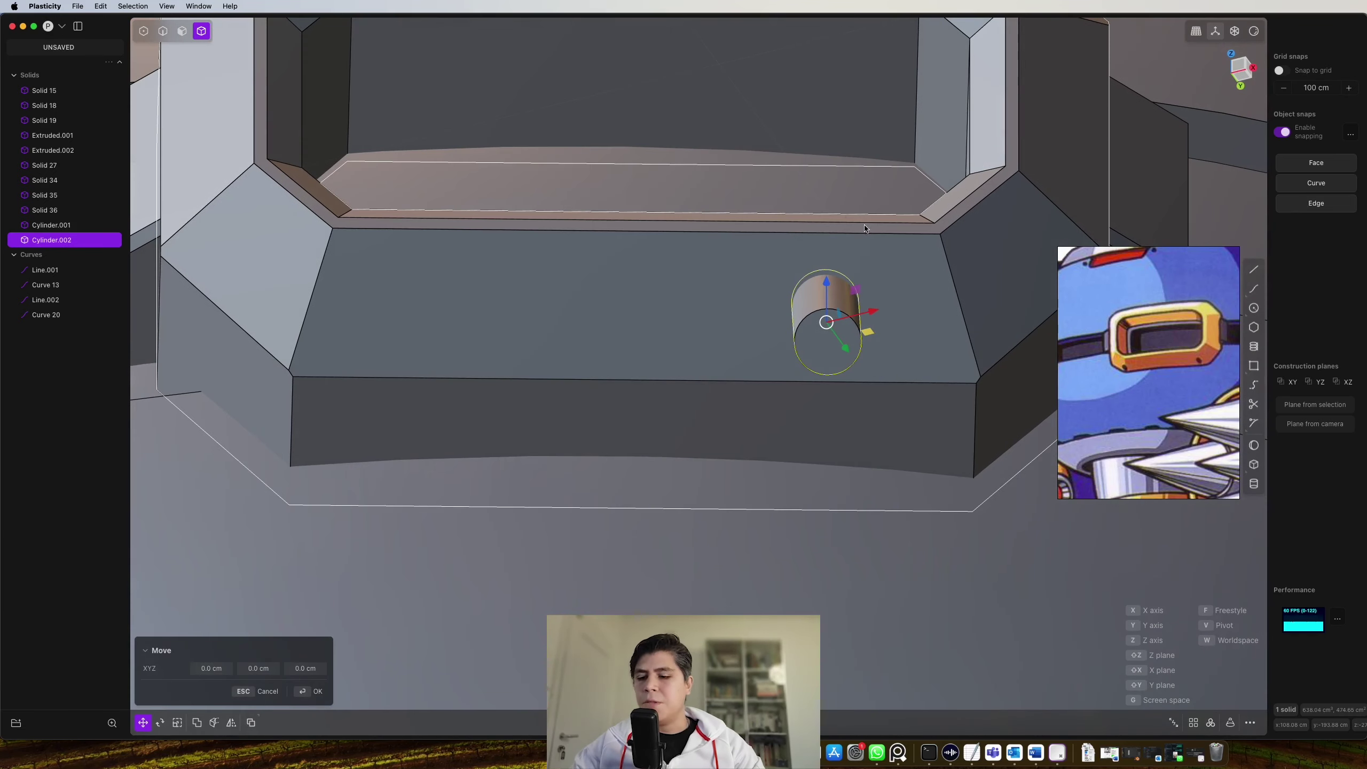
key(v)
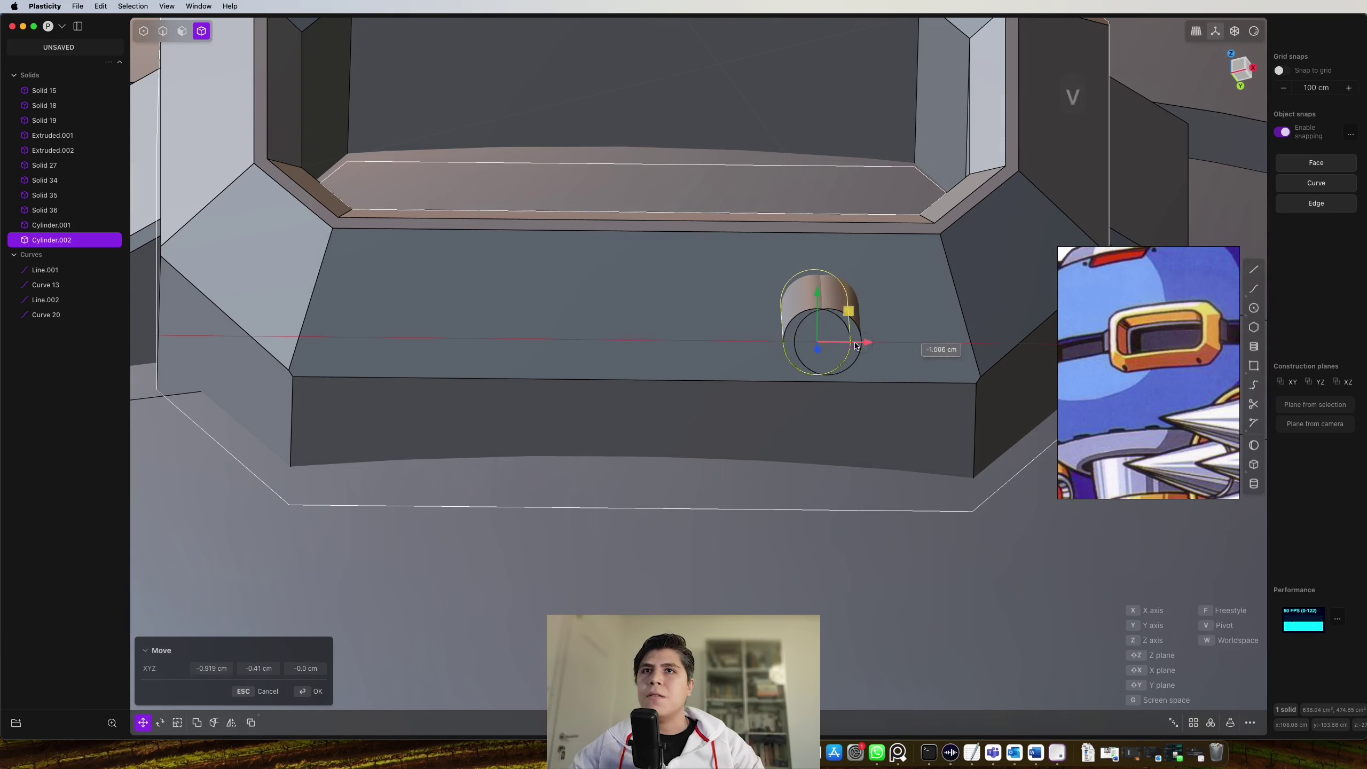
drag(831, 345, 499, 343)
scroll(499, 343, down, 4)
Subtract both cylinders from the right-hand buckle to cut two round holes in its lower bevelled face
key(4)
click(879, 340)
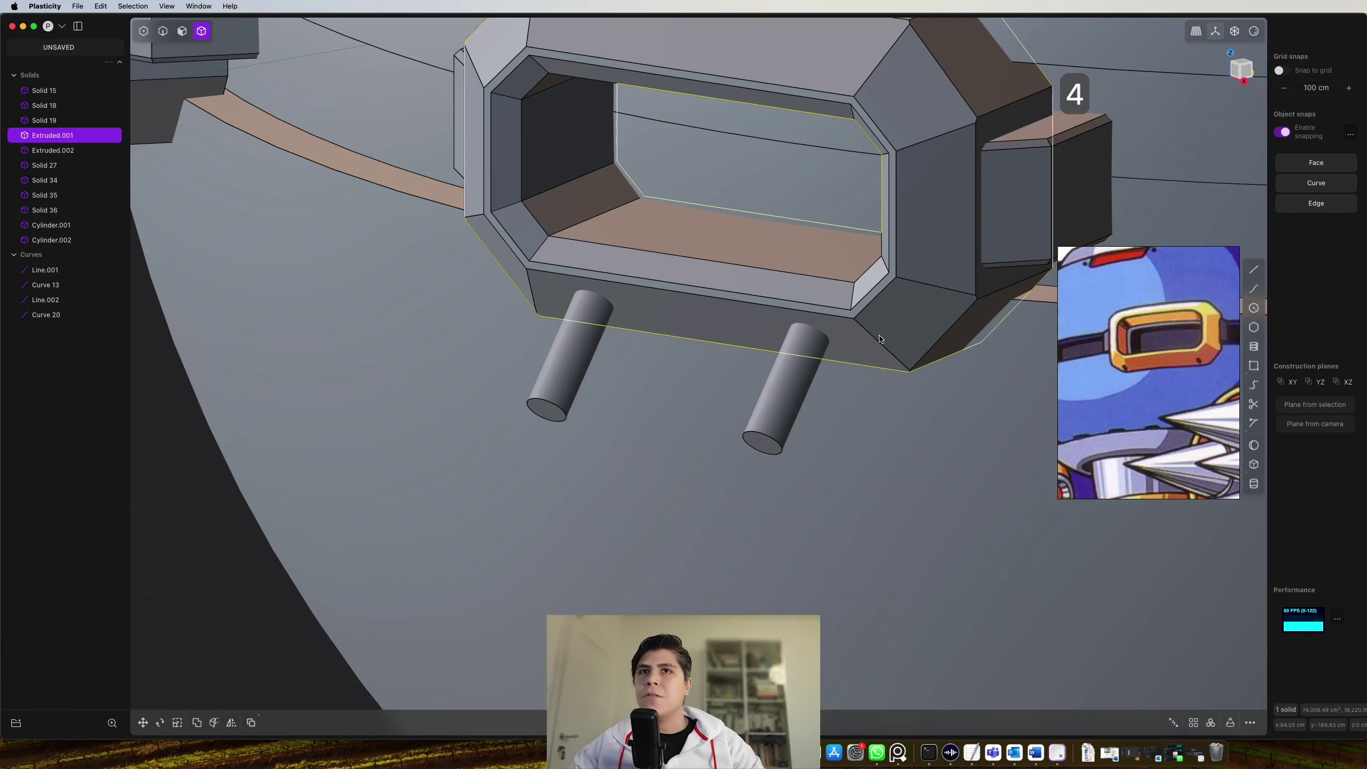
click(801, 384)
click(576, 353)
key(q)
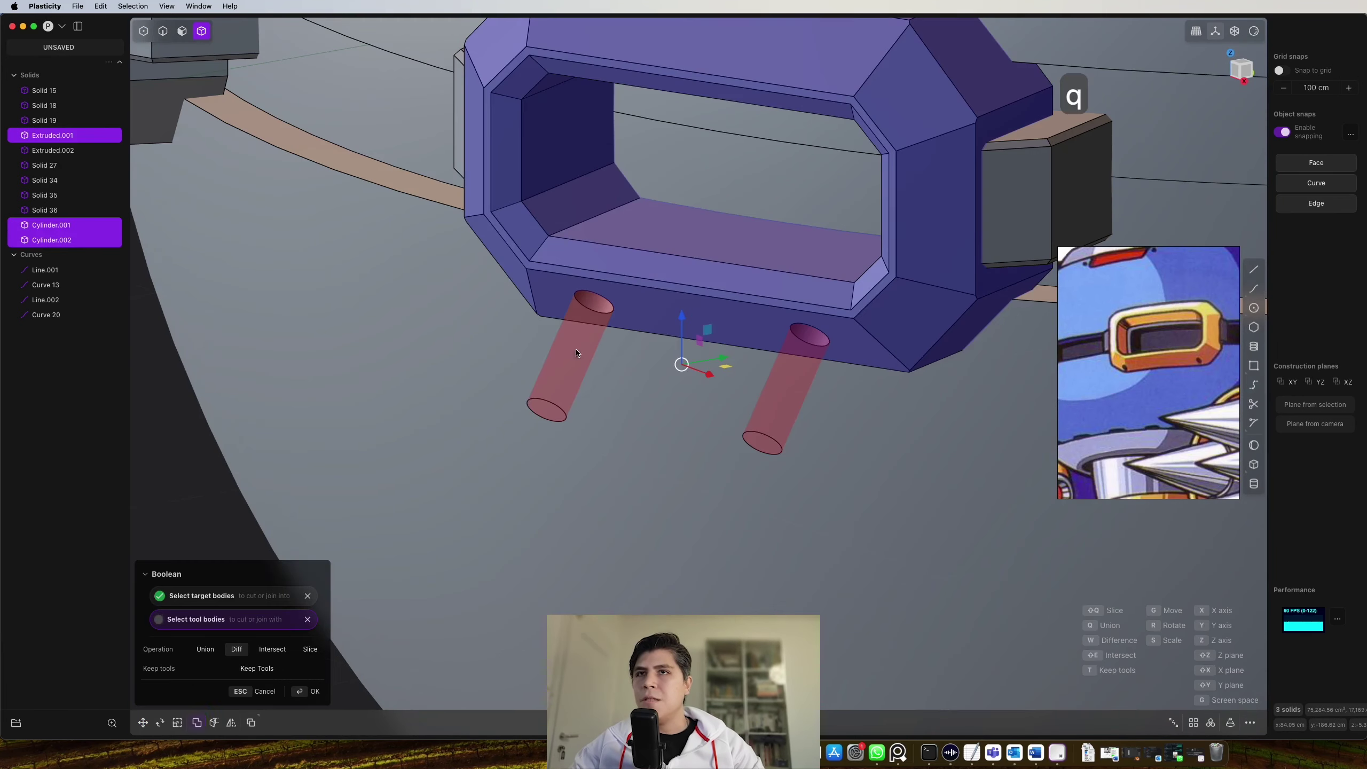
right_click(705, 345)
scroll(706, 343, down, 5)
middle_drag(607, 355, 764, 350)
scroll(764, 350, down, 2)
Chamfer the rim edges of the two buckle holes by about 1.55 cm
click(950, 471)
middle_drag(950, 471, 811, 448)
scroll(735, 350, up, 7)
middle_drag(735, 351, 714, 315)
key(2)
scroll(715, 315, up, 4)
click(694, 336)
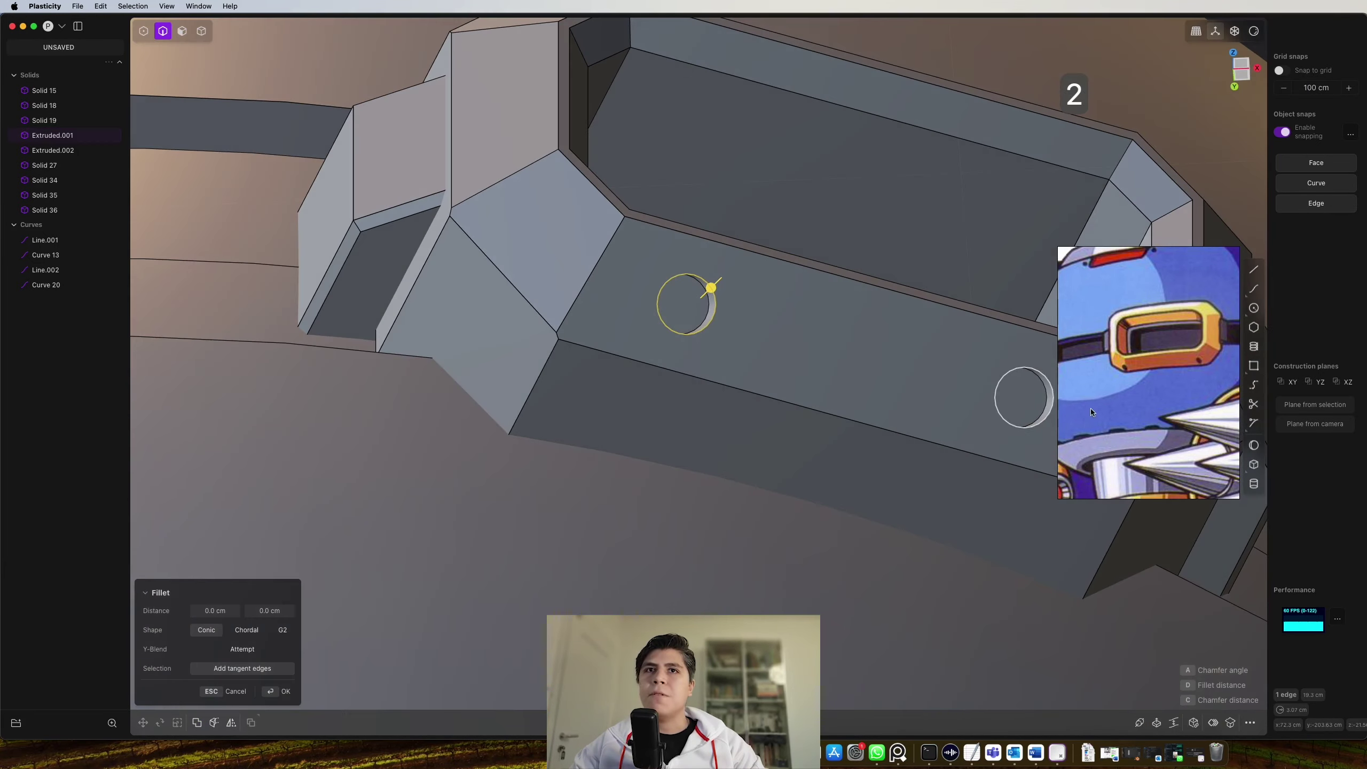
click(1052, 377)
shift+middle_drag(1052, 377, 900, 278)
mouse_move(895, 279)
mouse_down()
mouse_move(876, 317)
mouse_move(886, 296)
mouse_up()
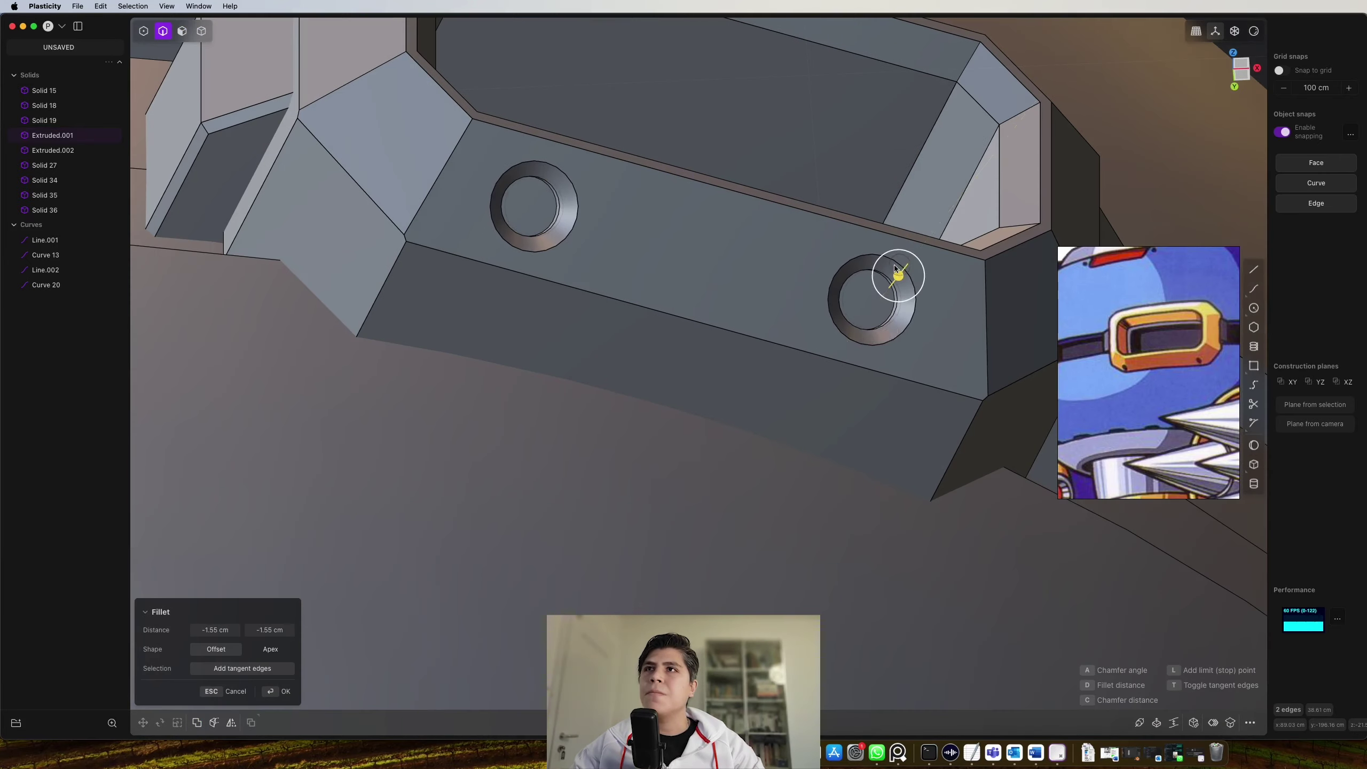
middle_drag(888, 291, 826, 389)
key(Return)
Compare the buckle holes and the torso details with the reference image
scroll(778, 379, down, 8)
scroll(790, 420, up, 3)
scroll(791, 417, up, 3)
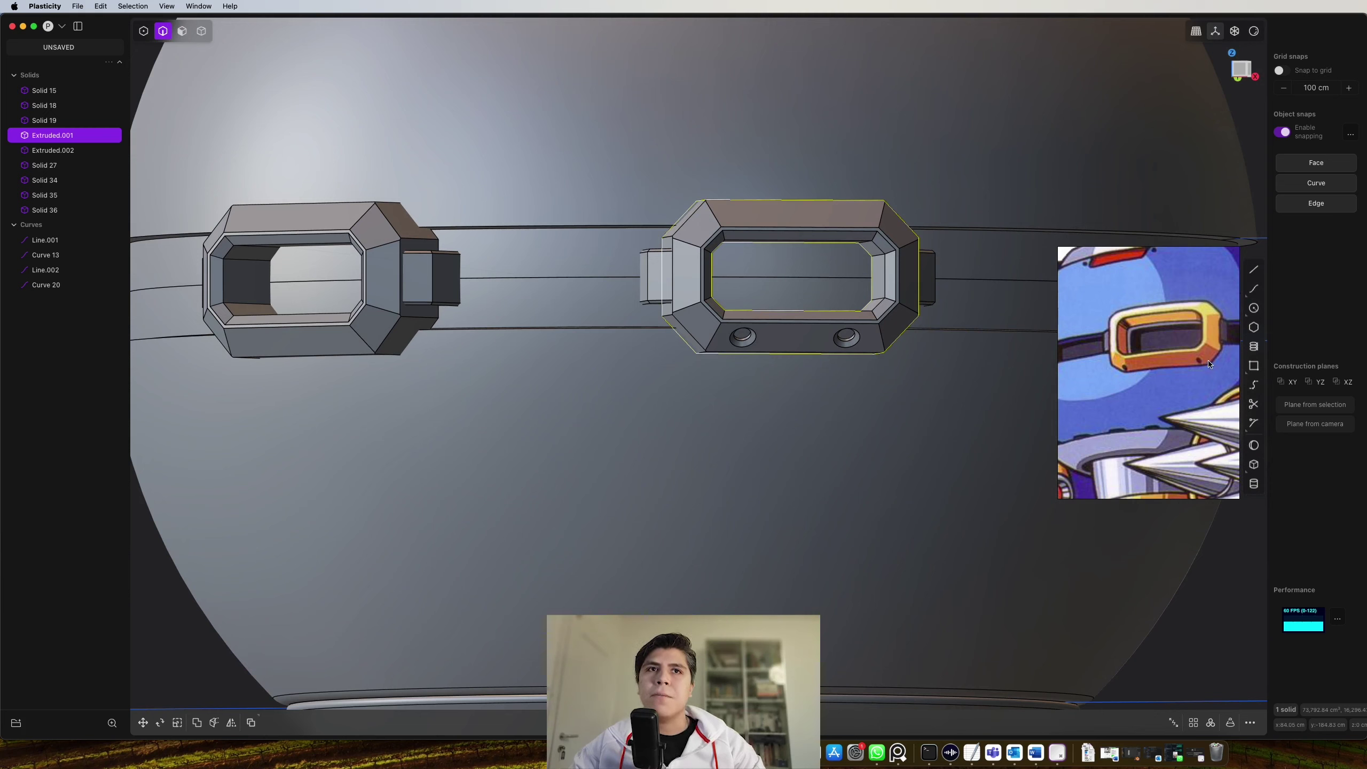
scroll(1198, 365, down, 5)
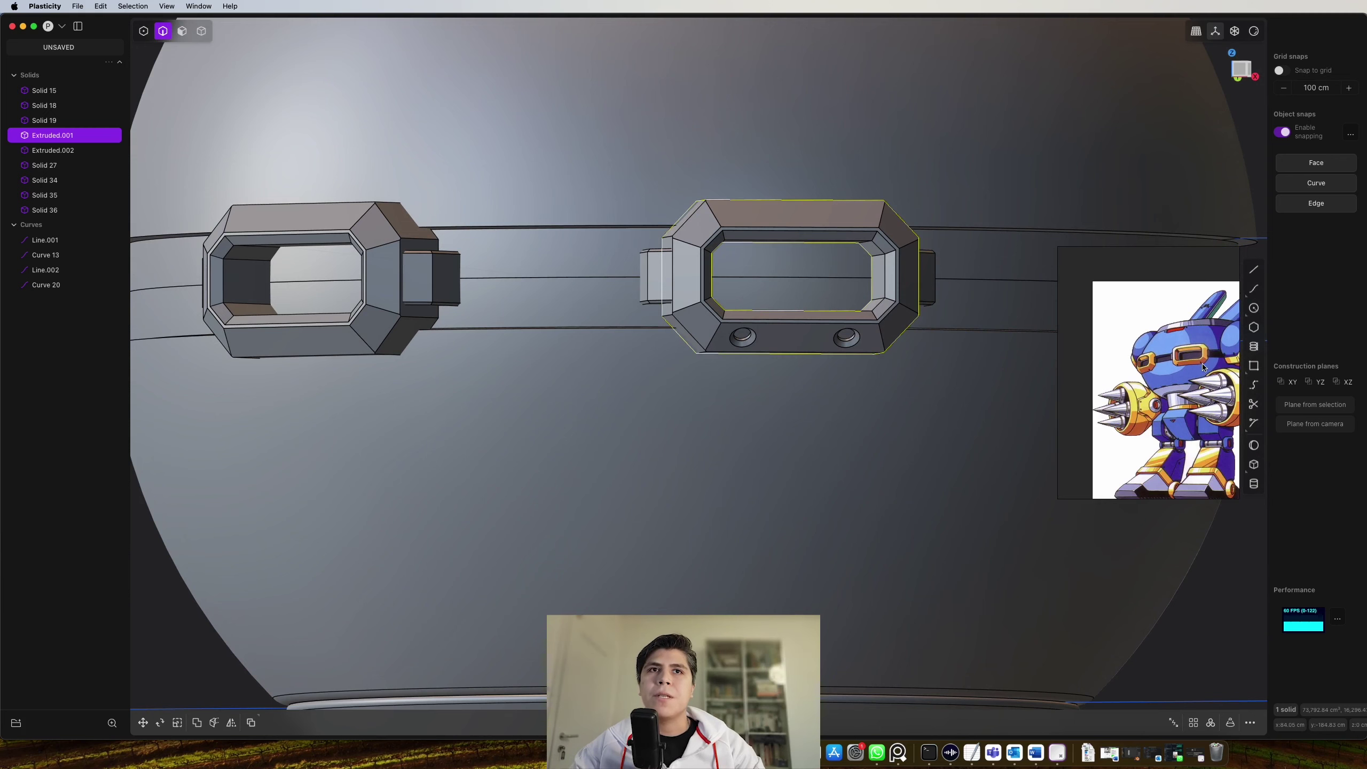
scroll(828, 337, down, 6)
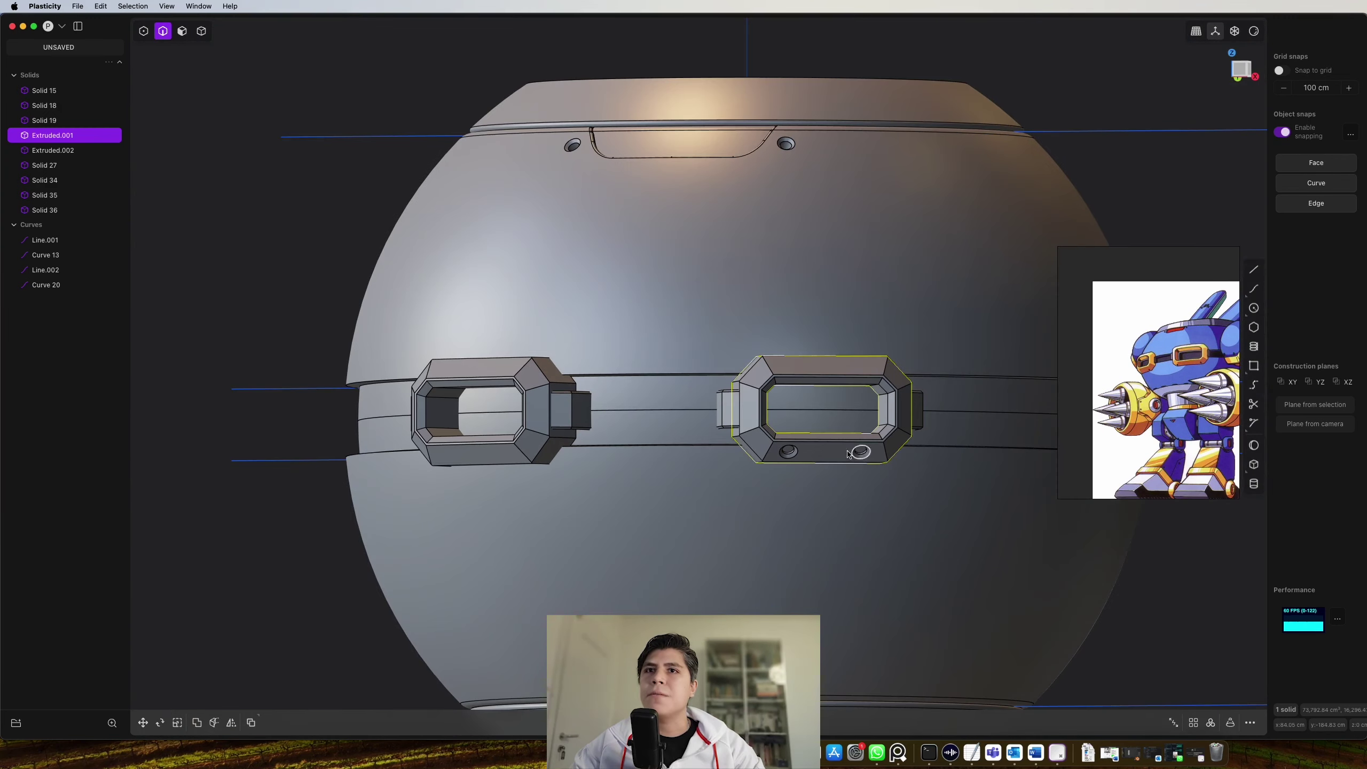
Delete the left-hand buckle frame that has no holes, leaving its two side blocks on the belt band
scroll(828, 447, up, 5)
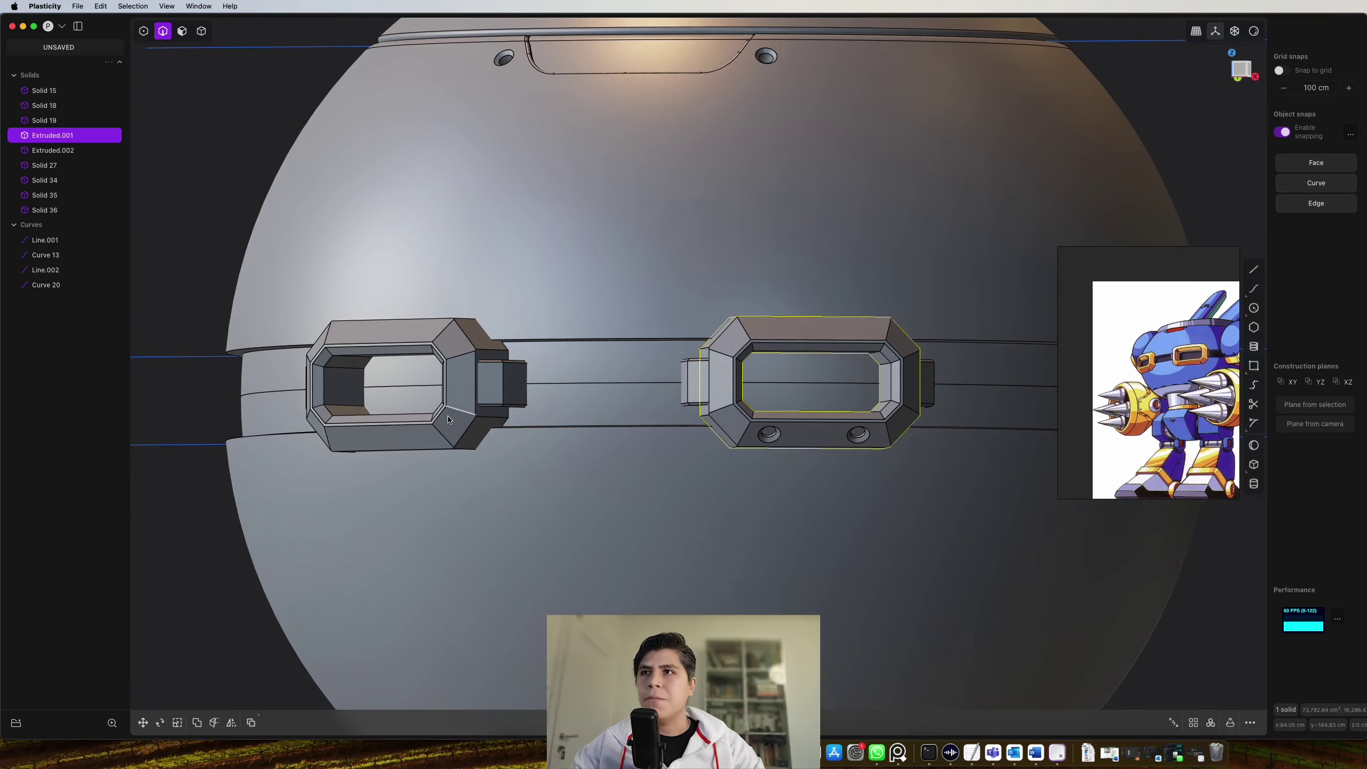
scroll(448, 420, down, 3)
key(4)
click(484, 434)
key(alt+x)
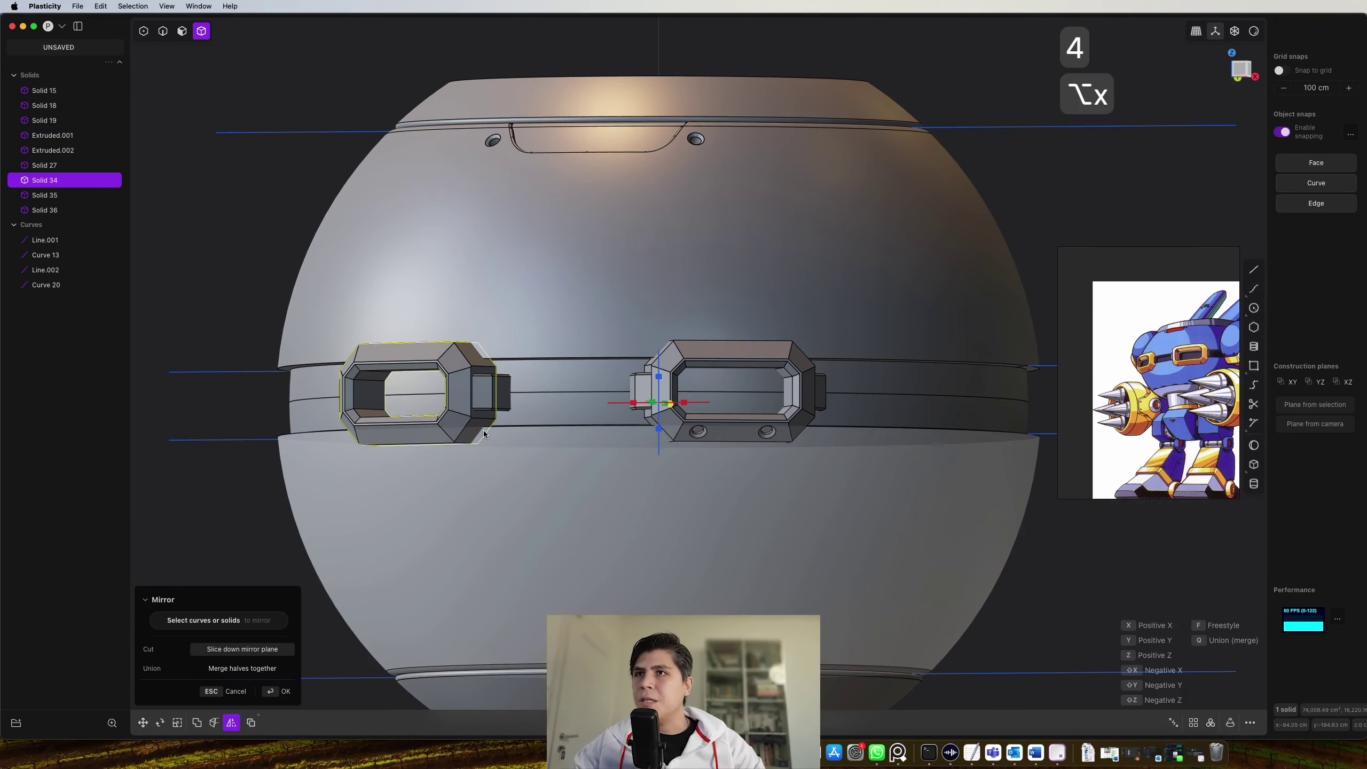
key(Escape)
key(x)
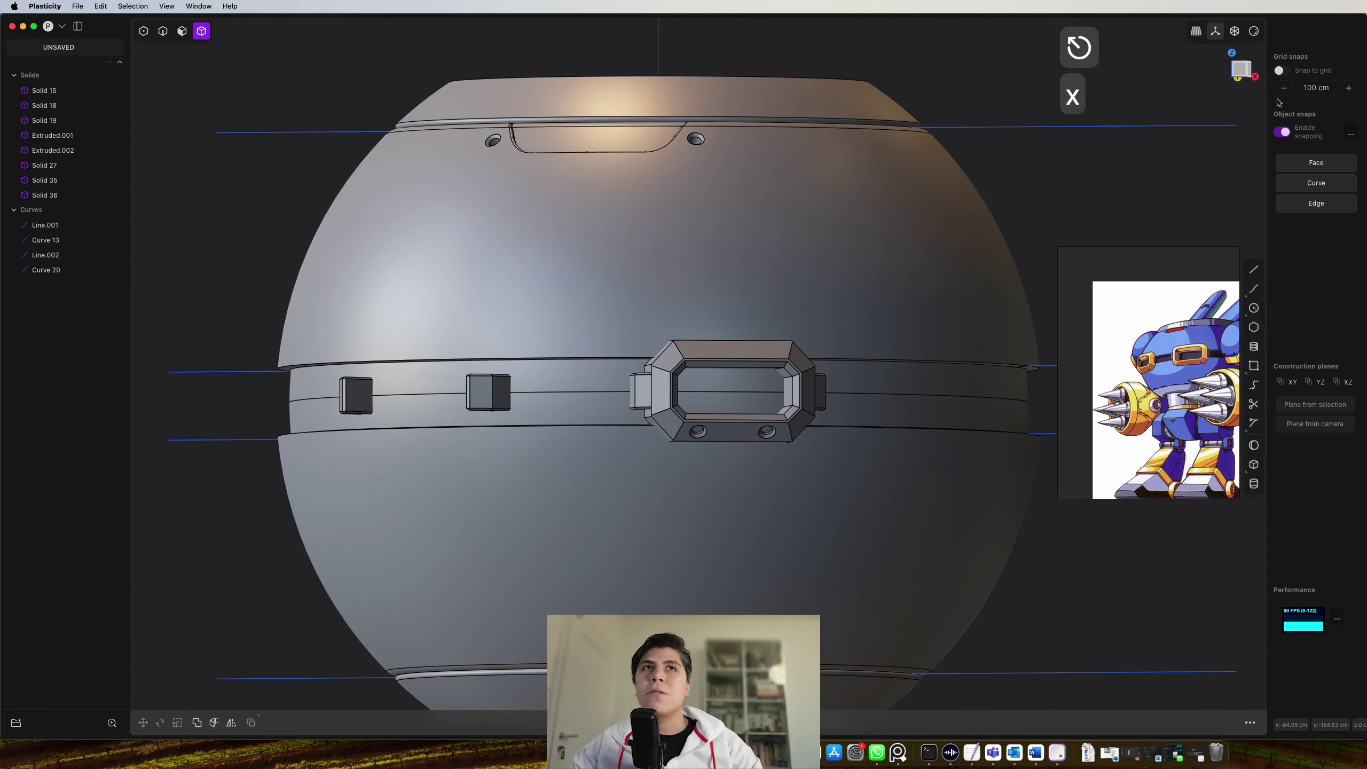
Mirror the right-hand buckle with its drilled holes across the torso's vertical centre plane in the front view
click(1241, 70)
click(785, 400)
shift+middle_drag(786, 400, 856, 294)
key(alt+x)
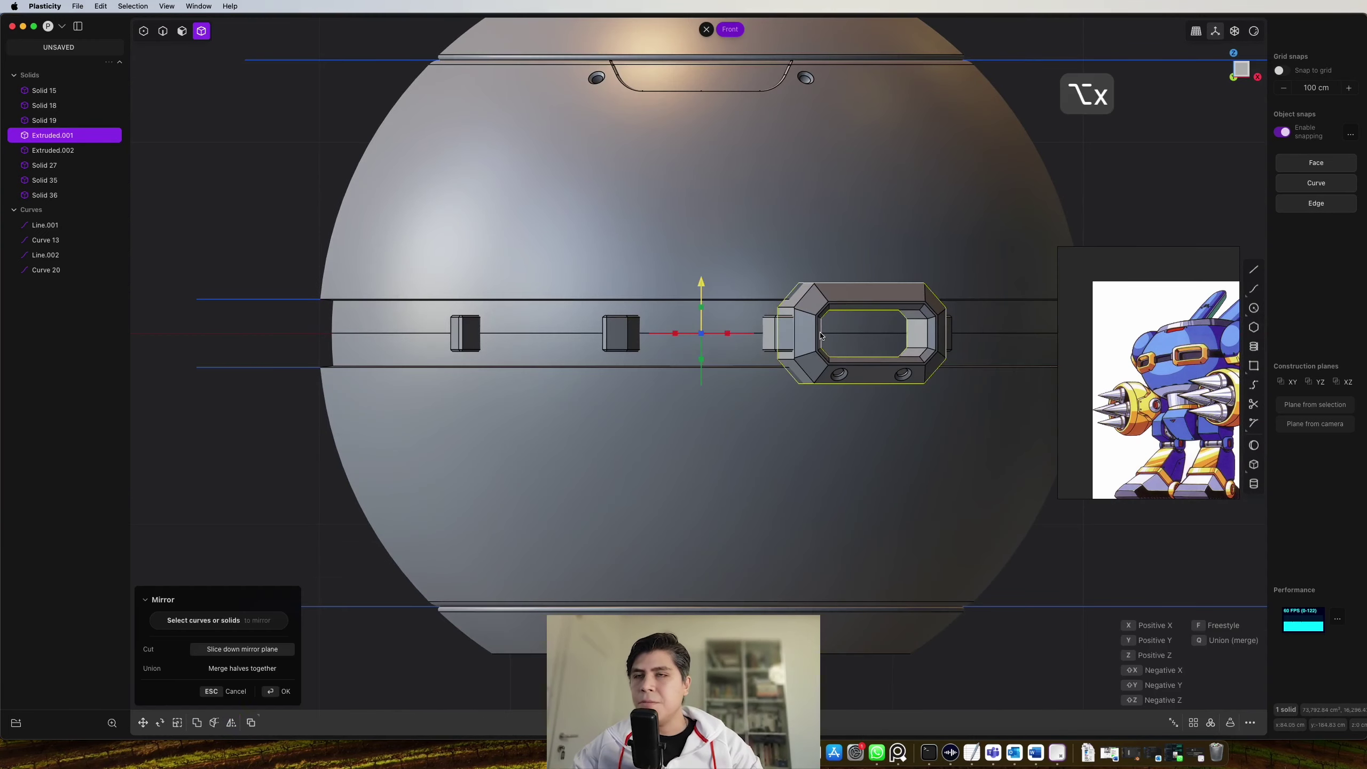
click(729, 333)
right_click(730, 332)
middle_drag(729, 333, 536, 370)
Delete all the leftover construction lines and curves around the torso
click(394, 420)
scroll(394, 420, down, 4)
middle_drag(394, 419, 466, 419)
key(2)
drag(964, 64, 818, 502)
key(x)
shift+middle_drag(753, 463, 794, 478)
middle_drag(794, 478, 802, 377)
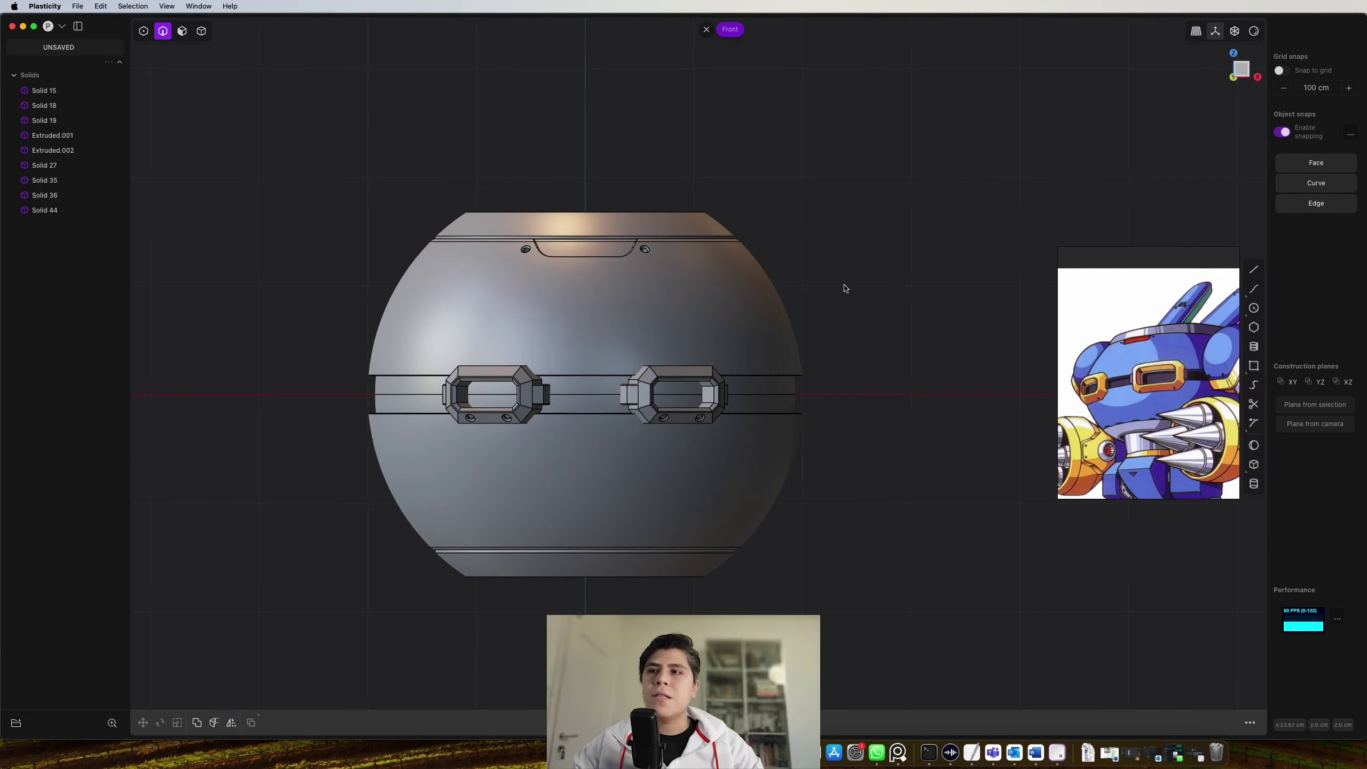
Scale all the torso solids along the vertical Z axis to about 0.85 of their height
key(4)
drag(842, 170, 392, 589)
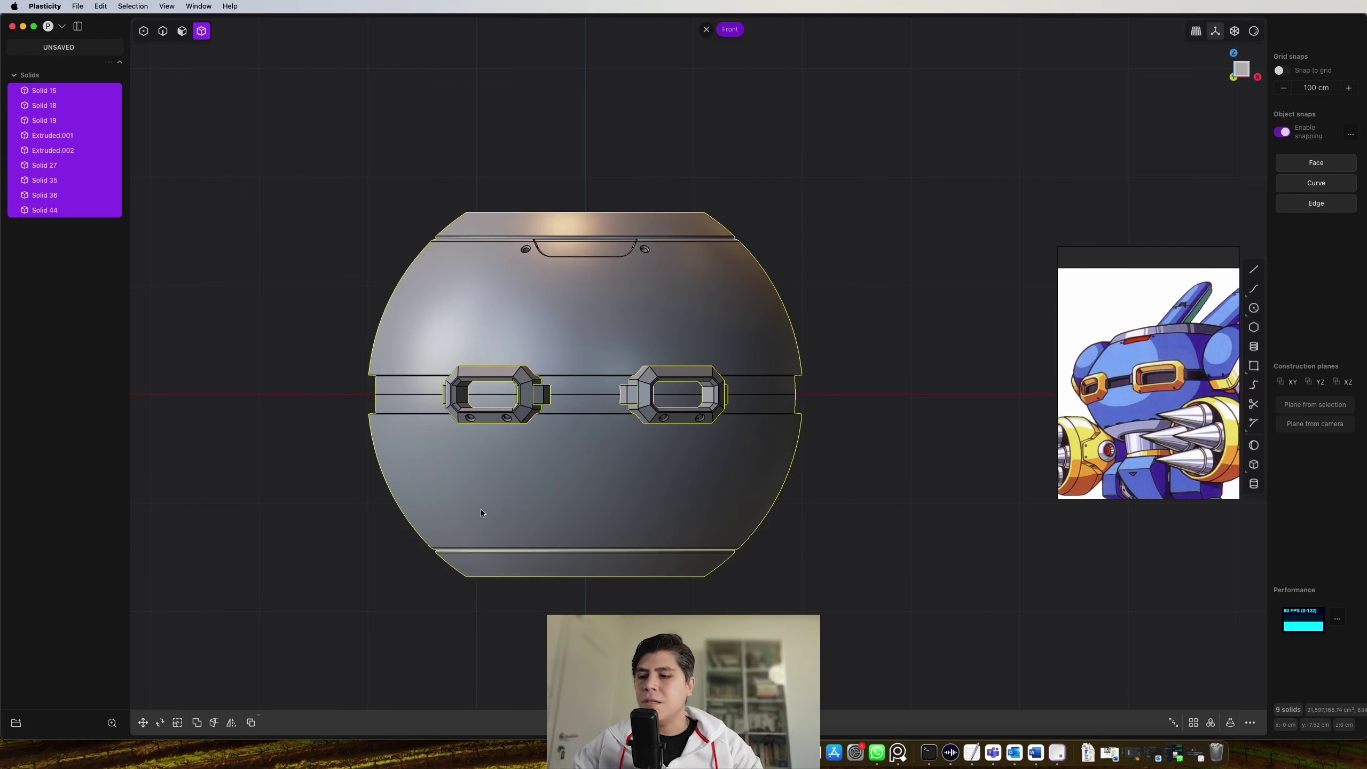
key(s)
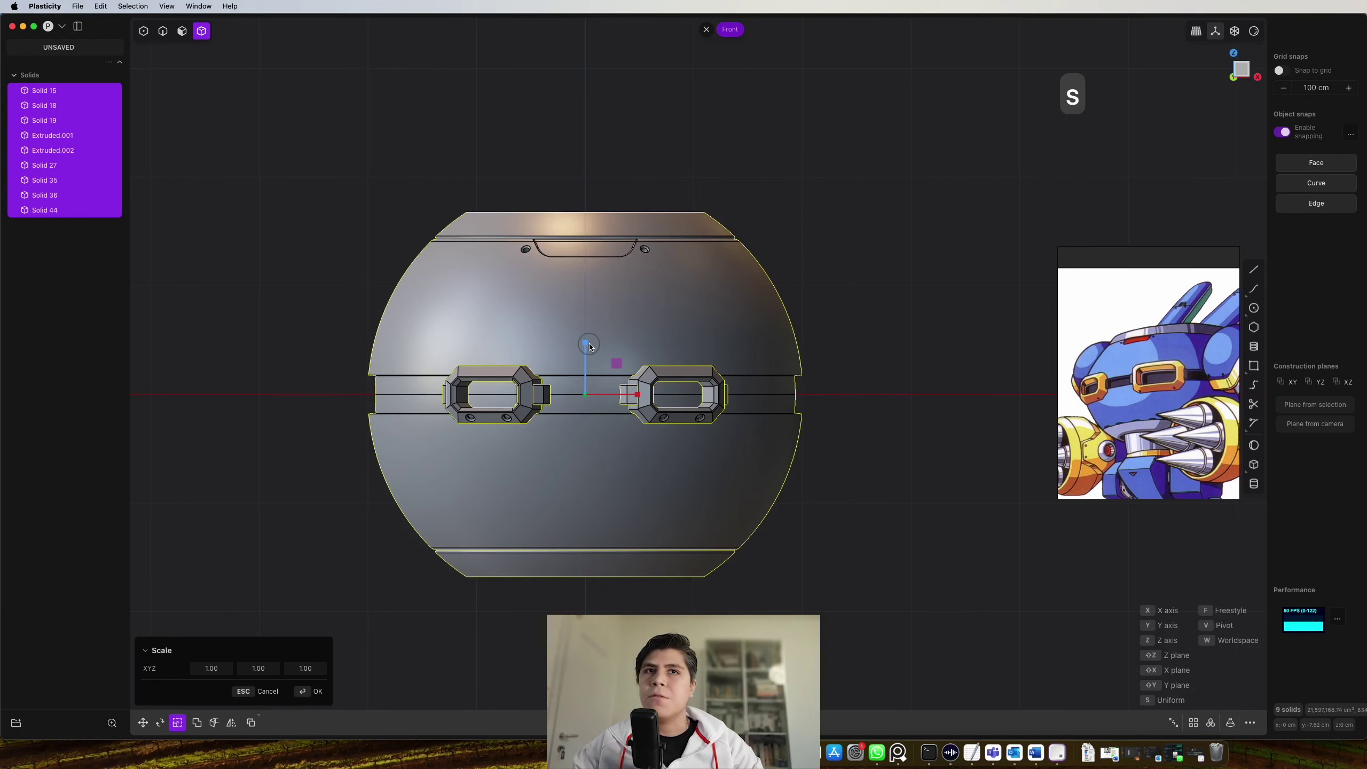
drag(589, 346, 583, 355)
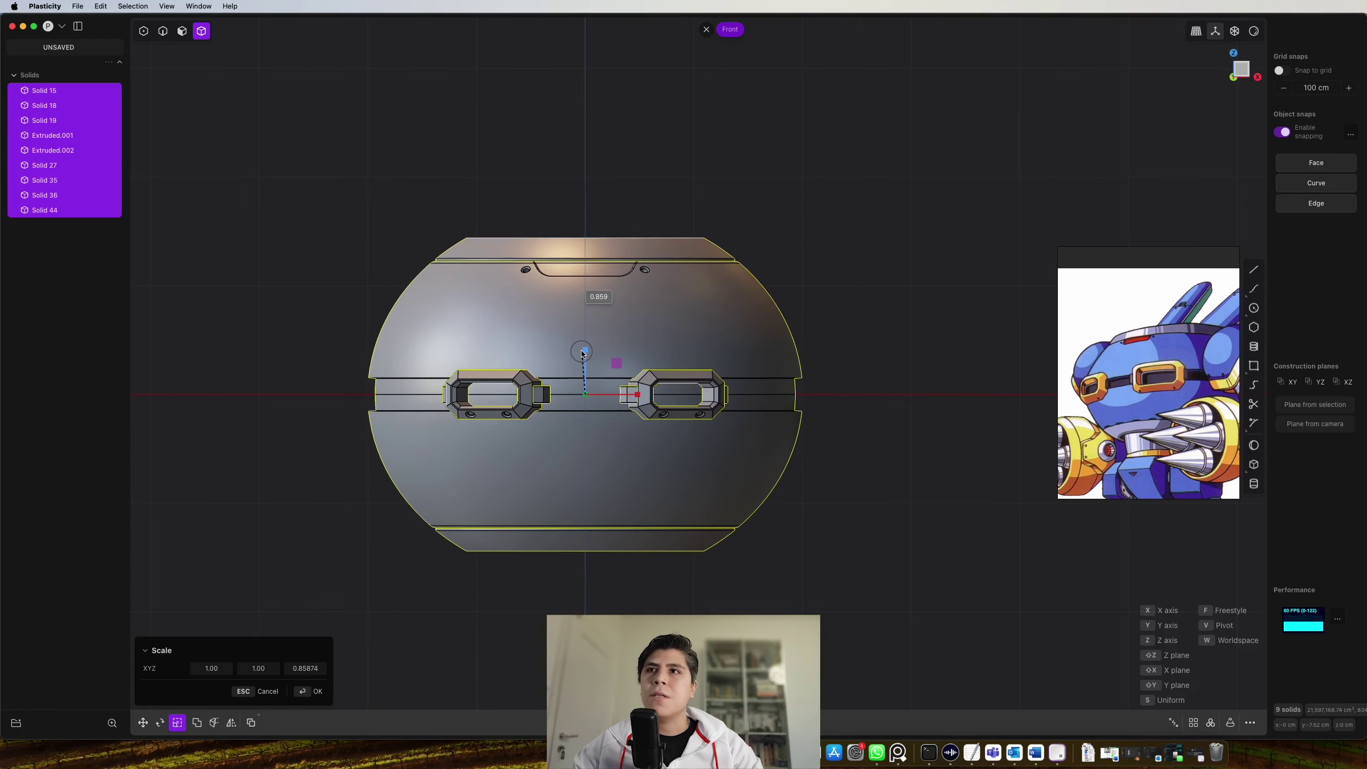
middle_drag(753, 385, 770, 351)
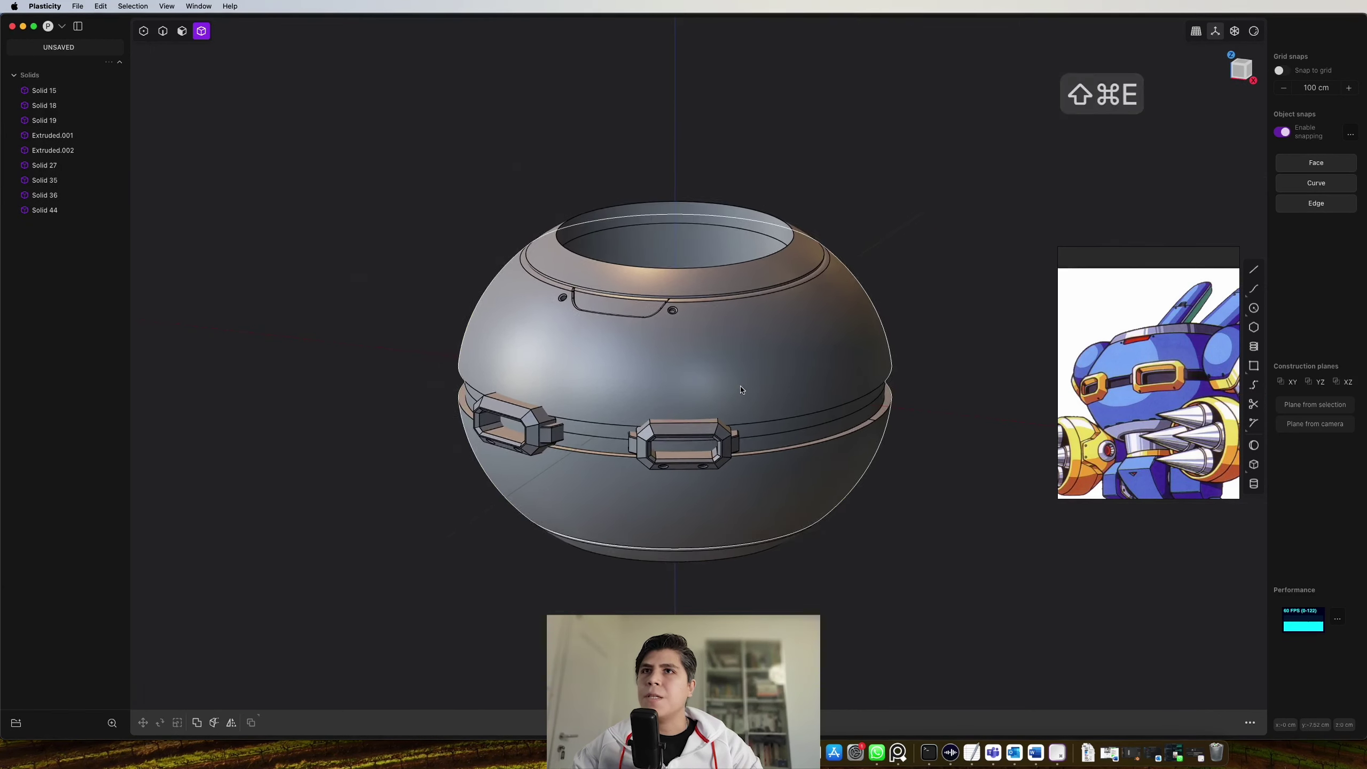
scroll(724, 371, up, 5)
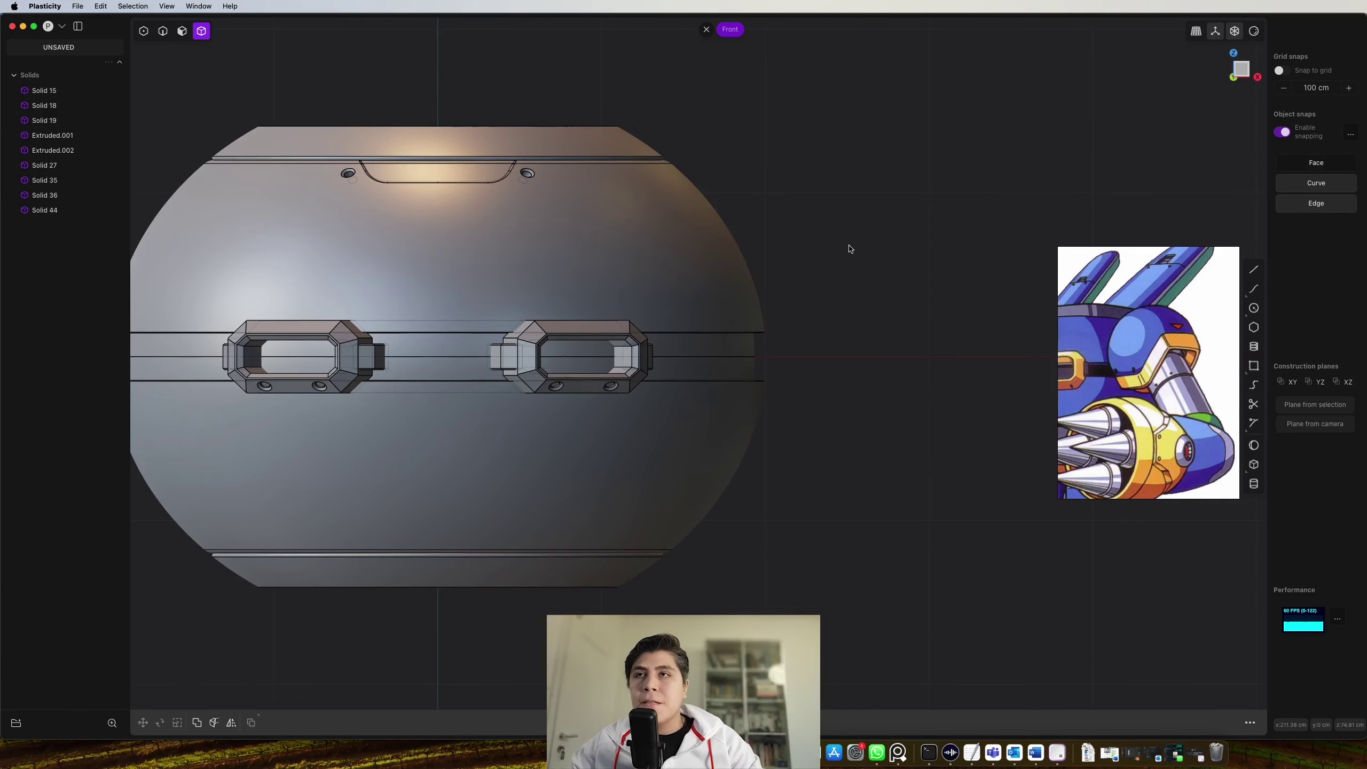
shift+middle_drag(738, 299, 868, 307)
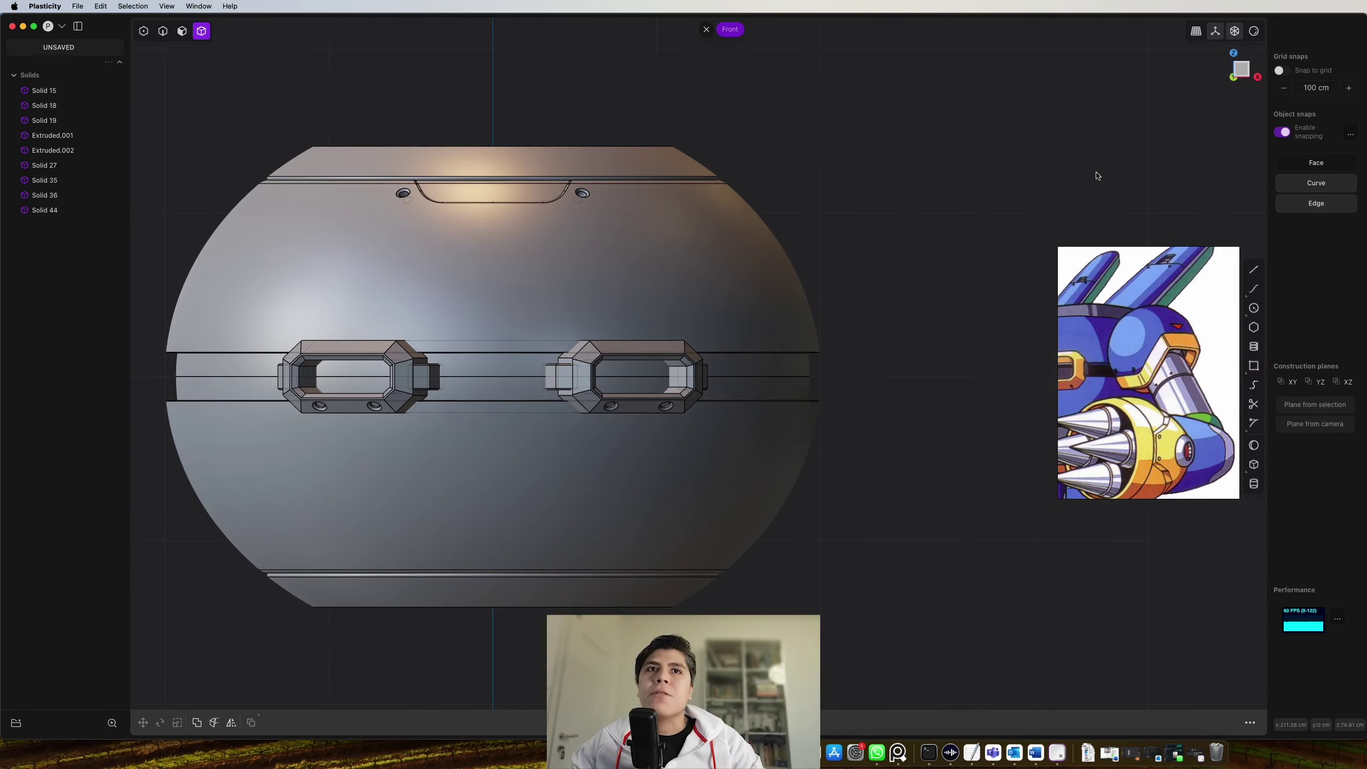
Add a shoulder sphere of about 68 cm radius in the front view, overlapping the torso's upper right side
click(1253, 445)
scroll(763, 266, up, 5)
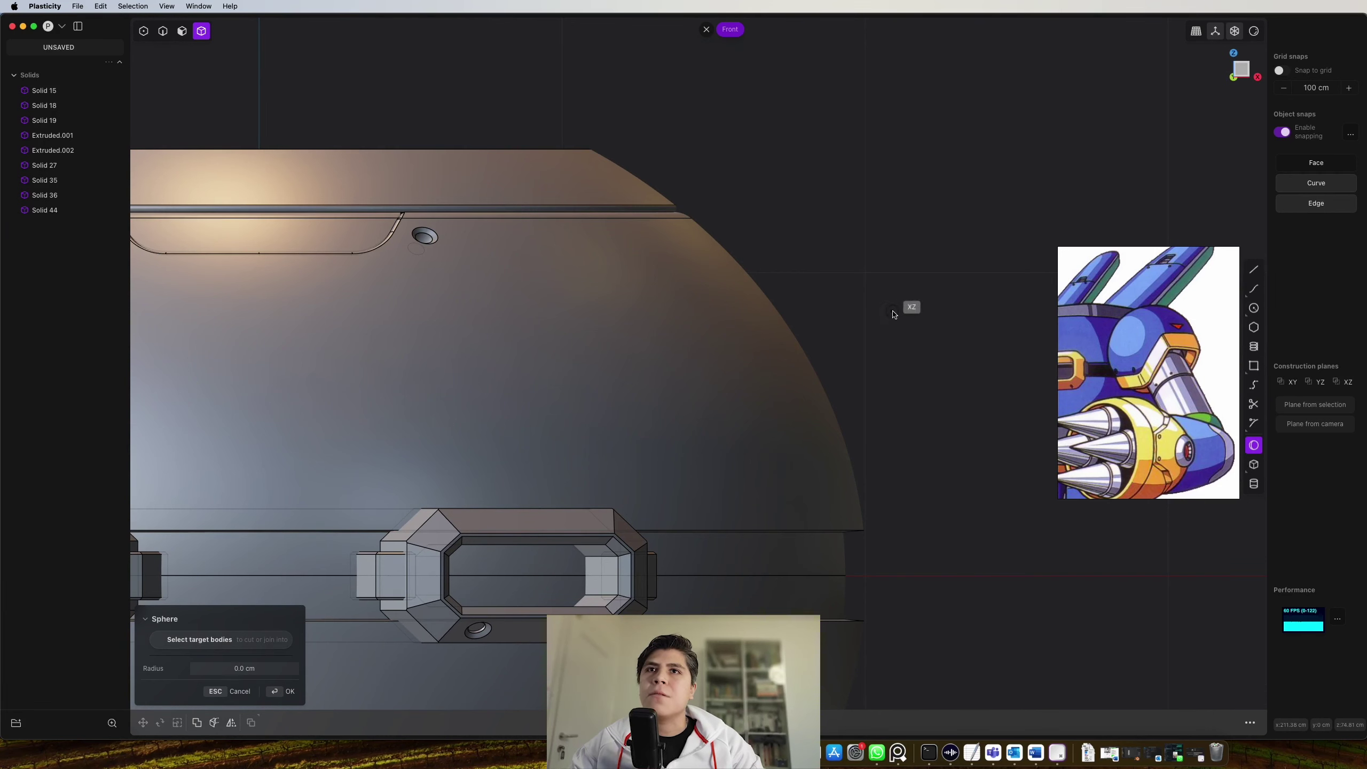
click(893, 312)
shift+middle_drag(1060, 310, 904, 315)
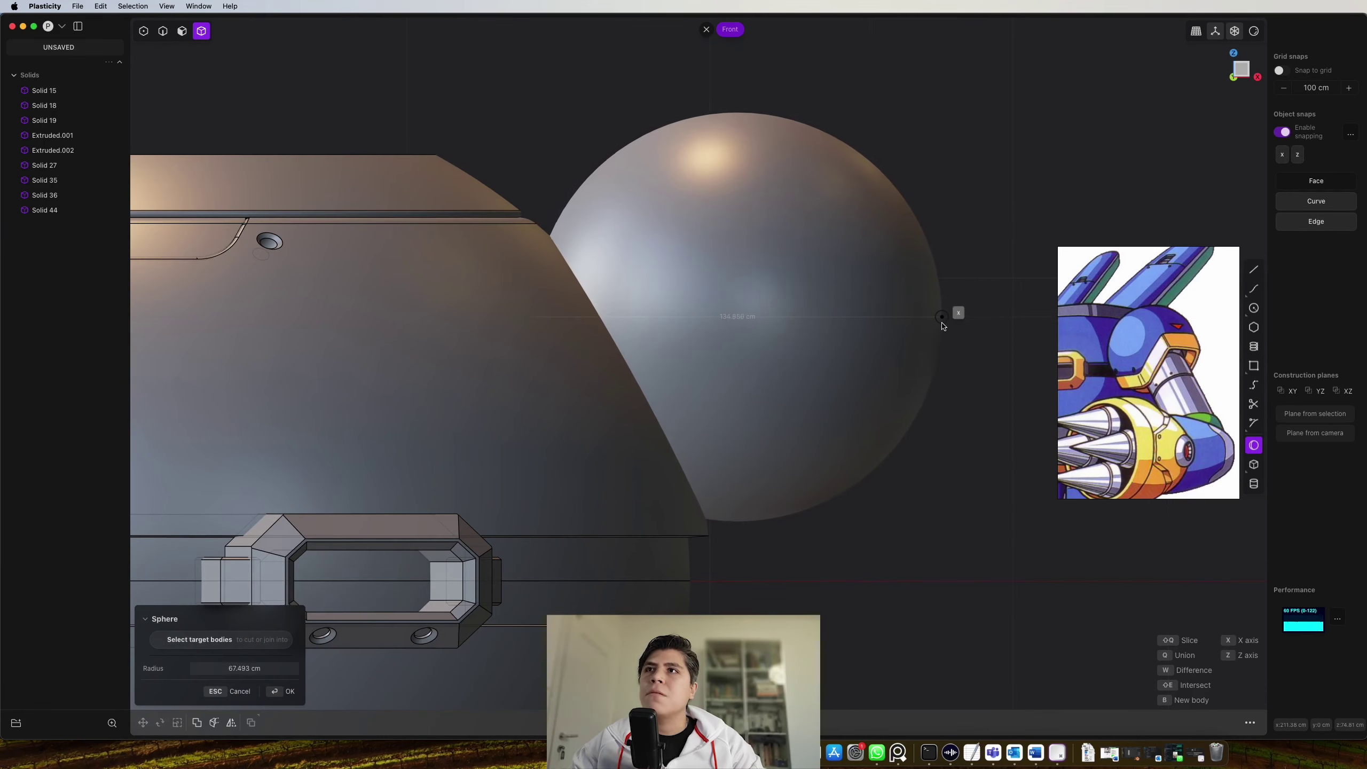
click(945, 324)
scroll(918, 354, down, 5)
middle_drag(1183, 64, 1175, 71)
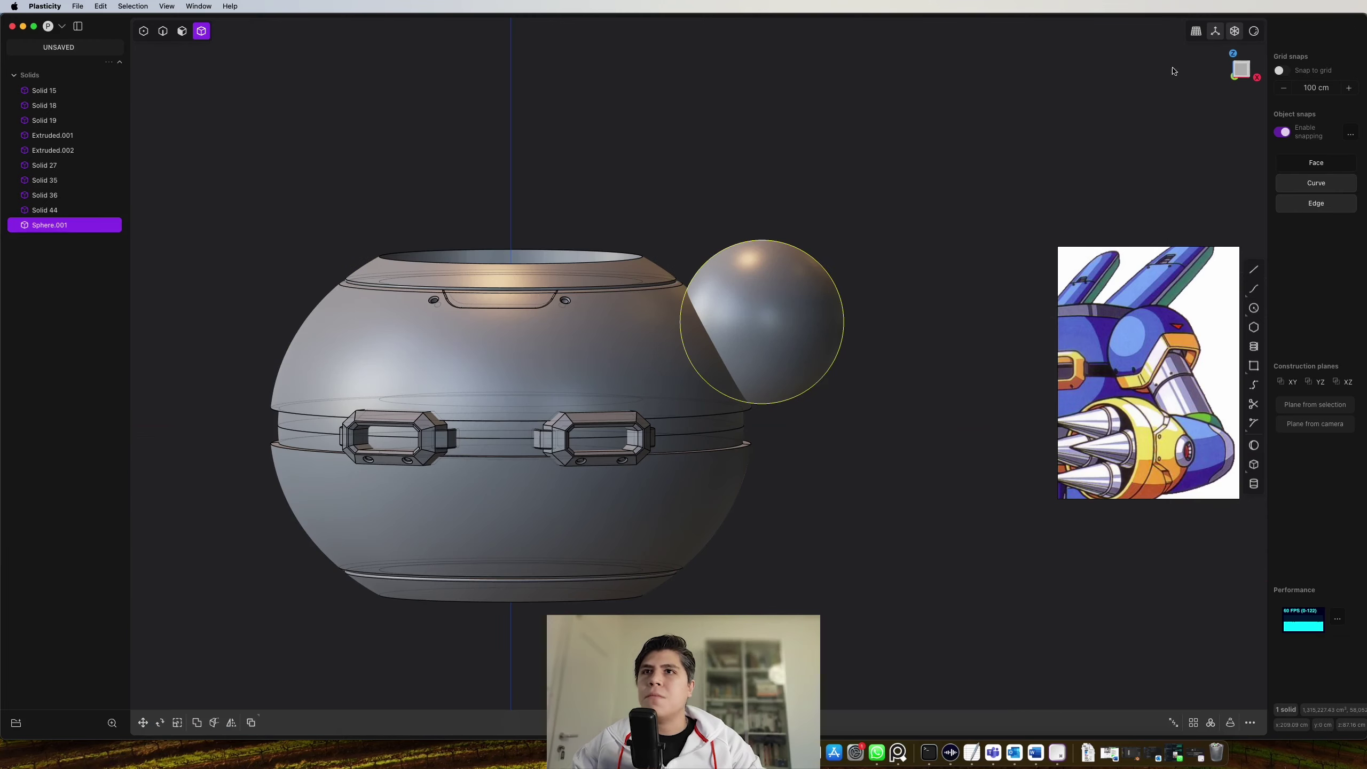
Scale the shoulder sphere uniformly by about 1.025
click(1246, 63)
scroll(742, 387, up, 5)
key(s)
drag(746, 388, 744, 388)
right_drag(775, 352, 808, 259)
scroll(769, 517, up, 5)
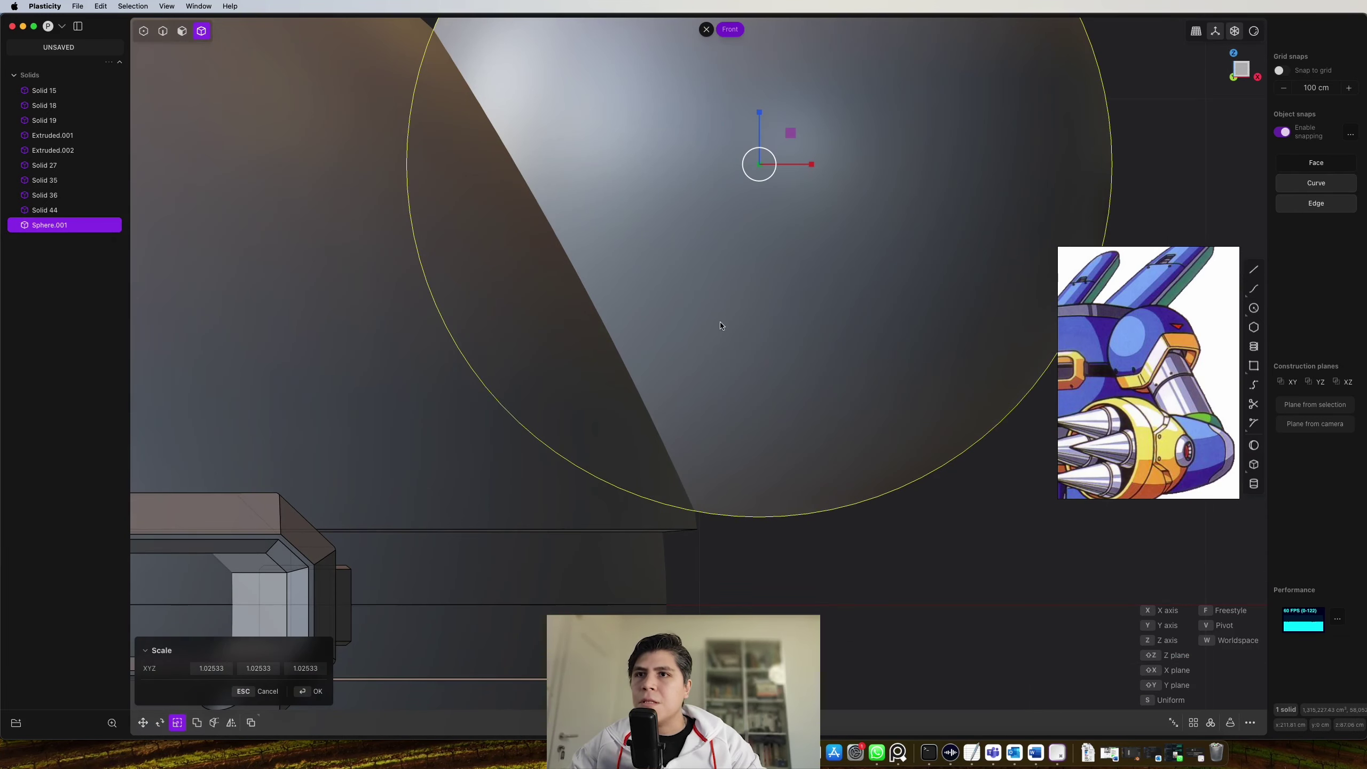
right_drag(693, 431, 817, 591)
scroll(790, 208, down, 3)
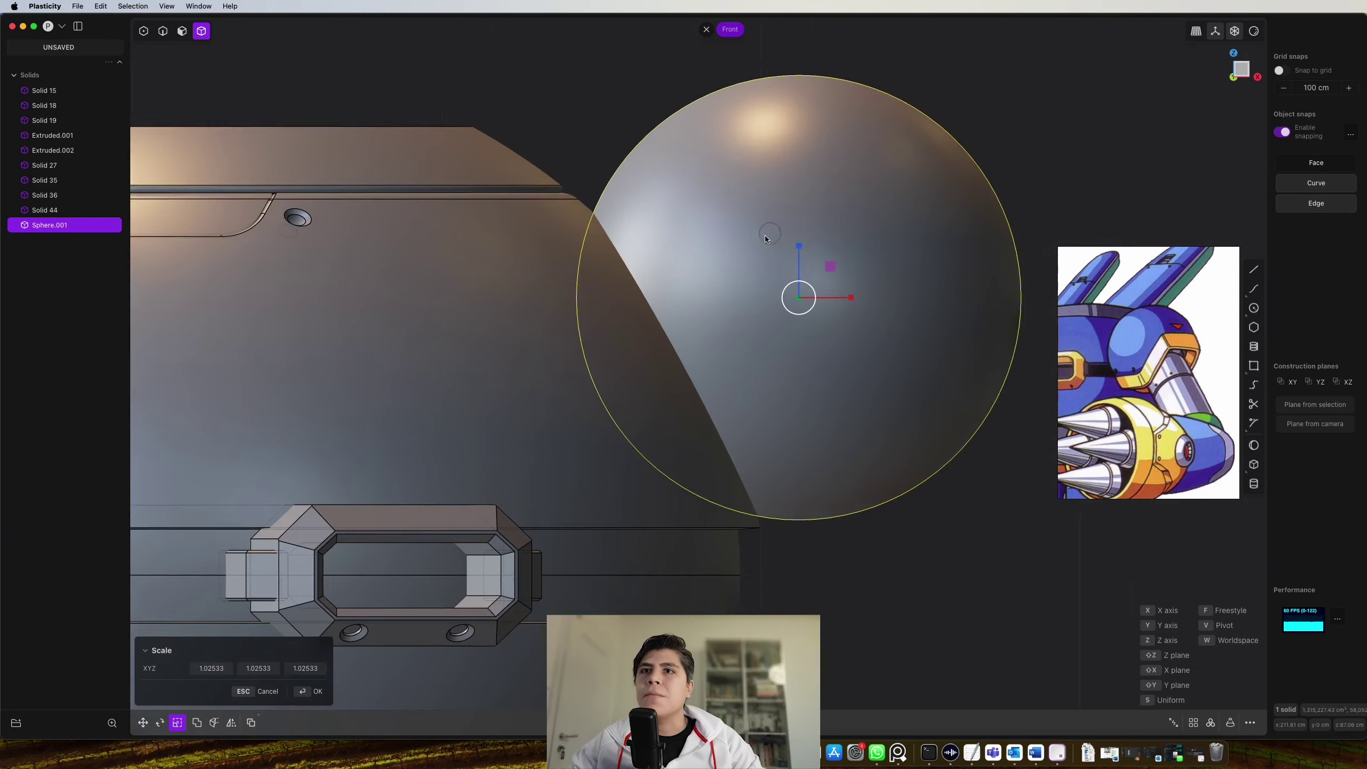
middle_drag(765, 232, 736, 301)
key(Return)
click(1237, 70)
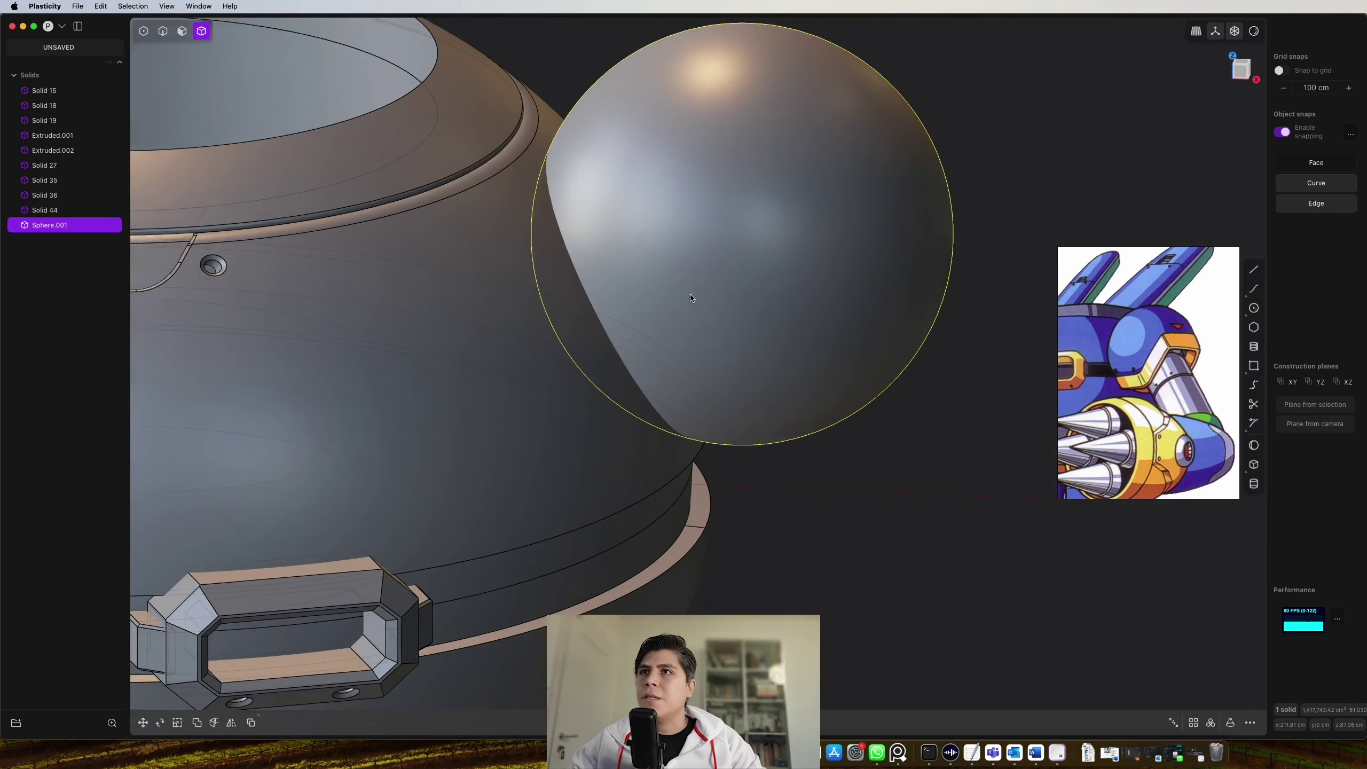
Slice the main torso shell with the shoulder sphere as the Boolean tool
scroll(735, 302, down, 5)
key(4)
click(908, 425)
click(594, 365)
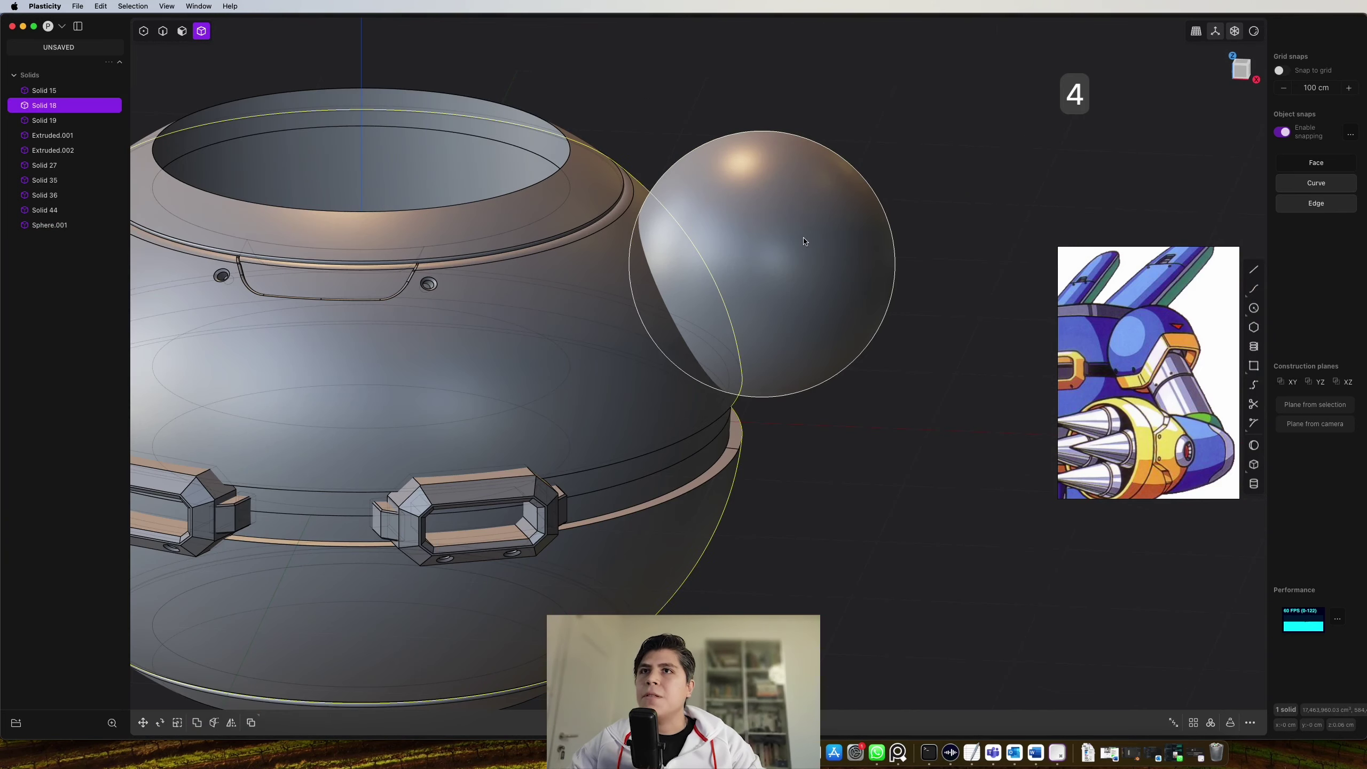
shift+click(737, 251)
scroll(764, 274, up, 2)
key(q)
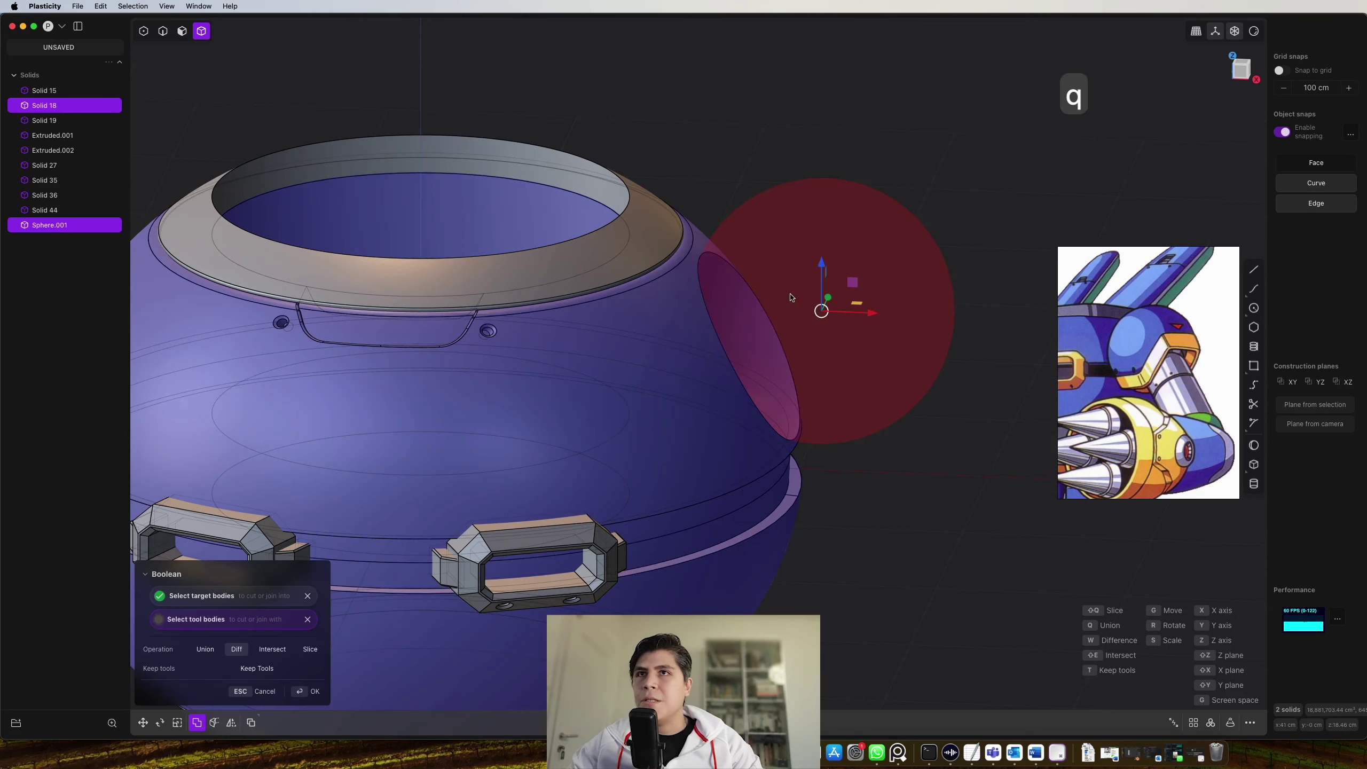
key(shift+q)
key(Return)
scroll(727, 269, up, 3)
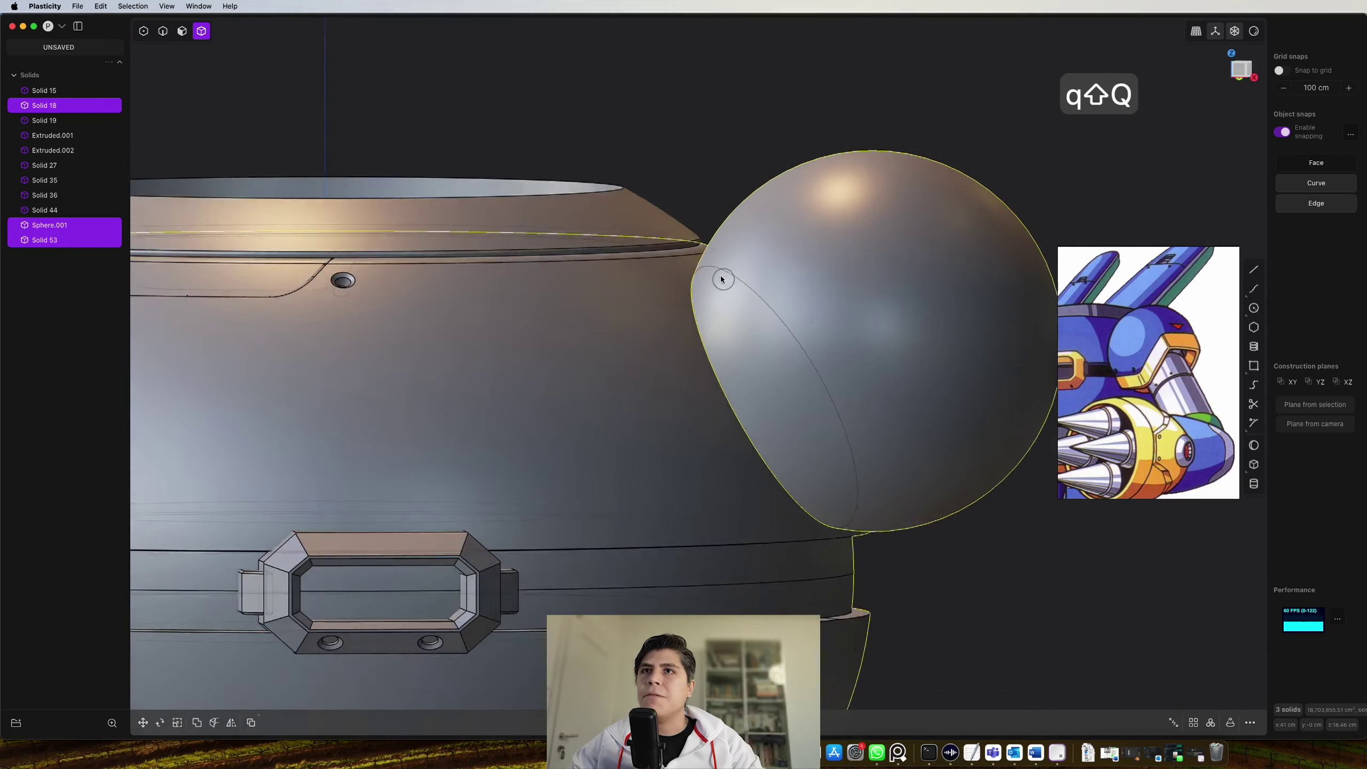
Fillet the shoulder sphere's edge along its seam with the torso
click(730, 194)
scroll(702, 281, up, 2)
middle_drag(702, 286, 735, 330)
scroll(700, 277, up, 3)
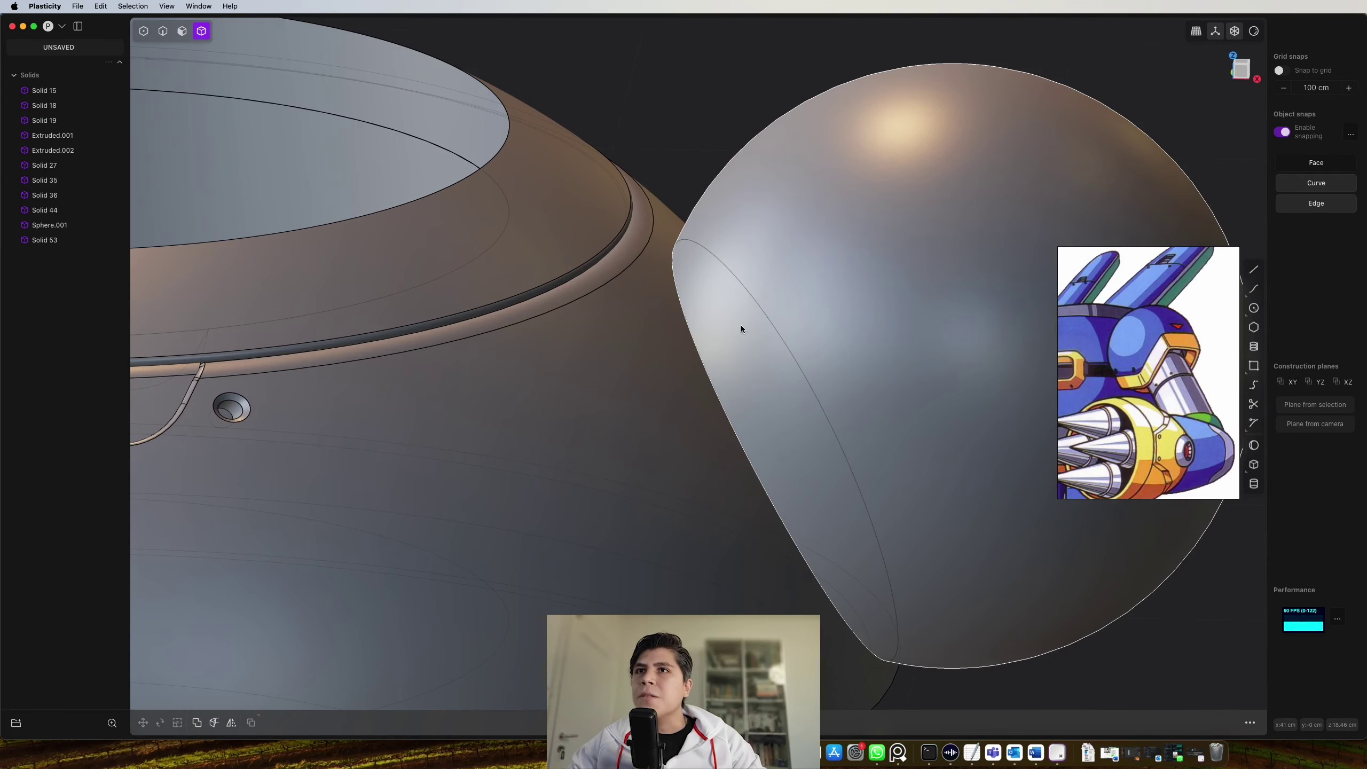
click(826, 325)
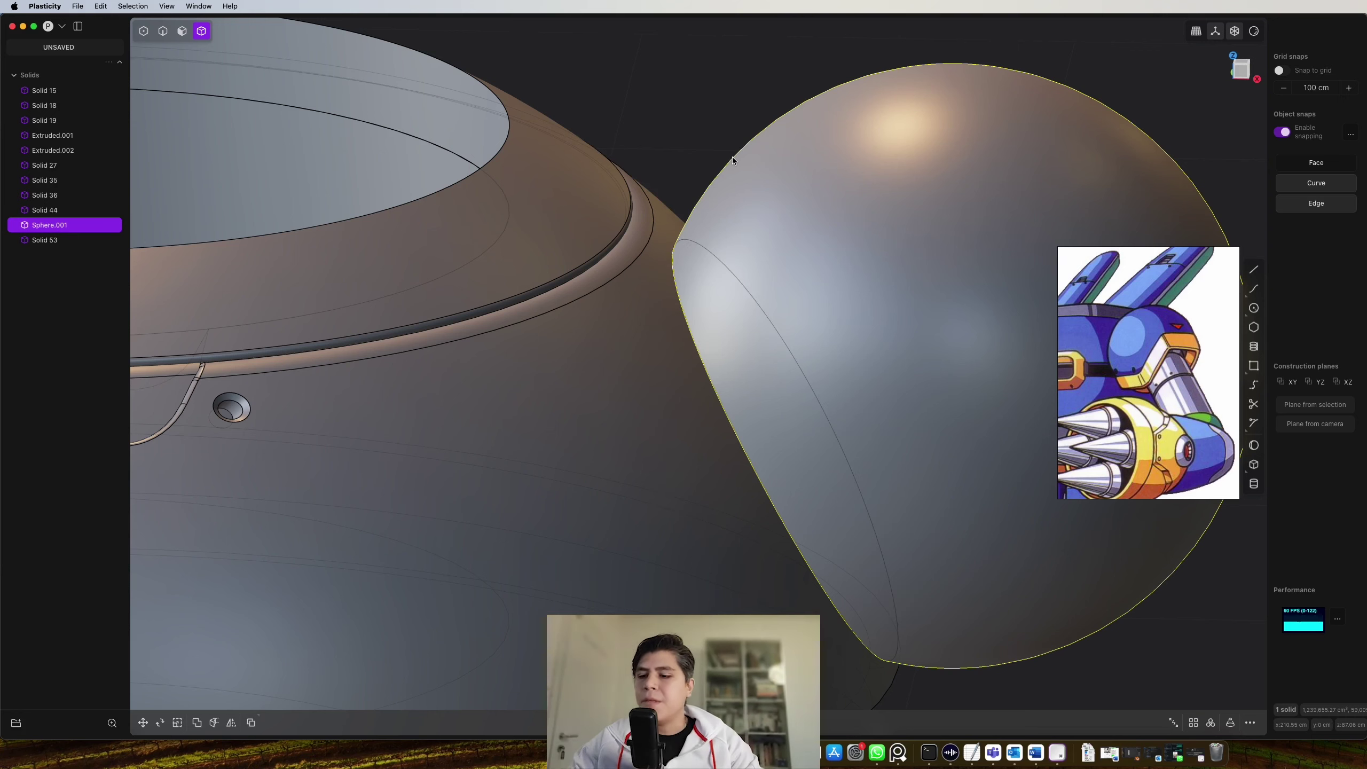
key(2)
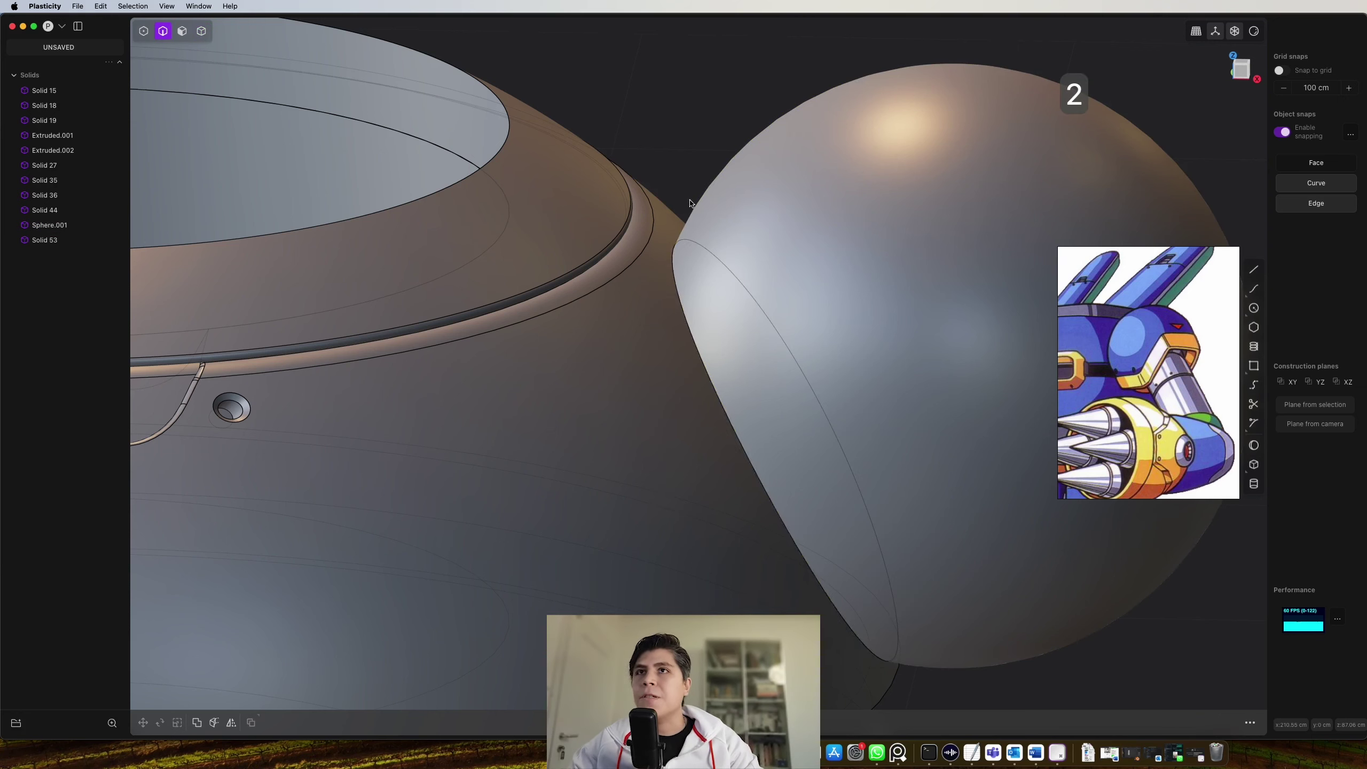
click(681, 299)
key(f)
scroll(677, 301, up, 5)
drag(633, 349, 605, 361)
Fillet the torso shell's edge around the shoulder sphere by about 2.18 cm
middle_drag(619, 356, 698, 270)
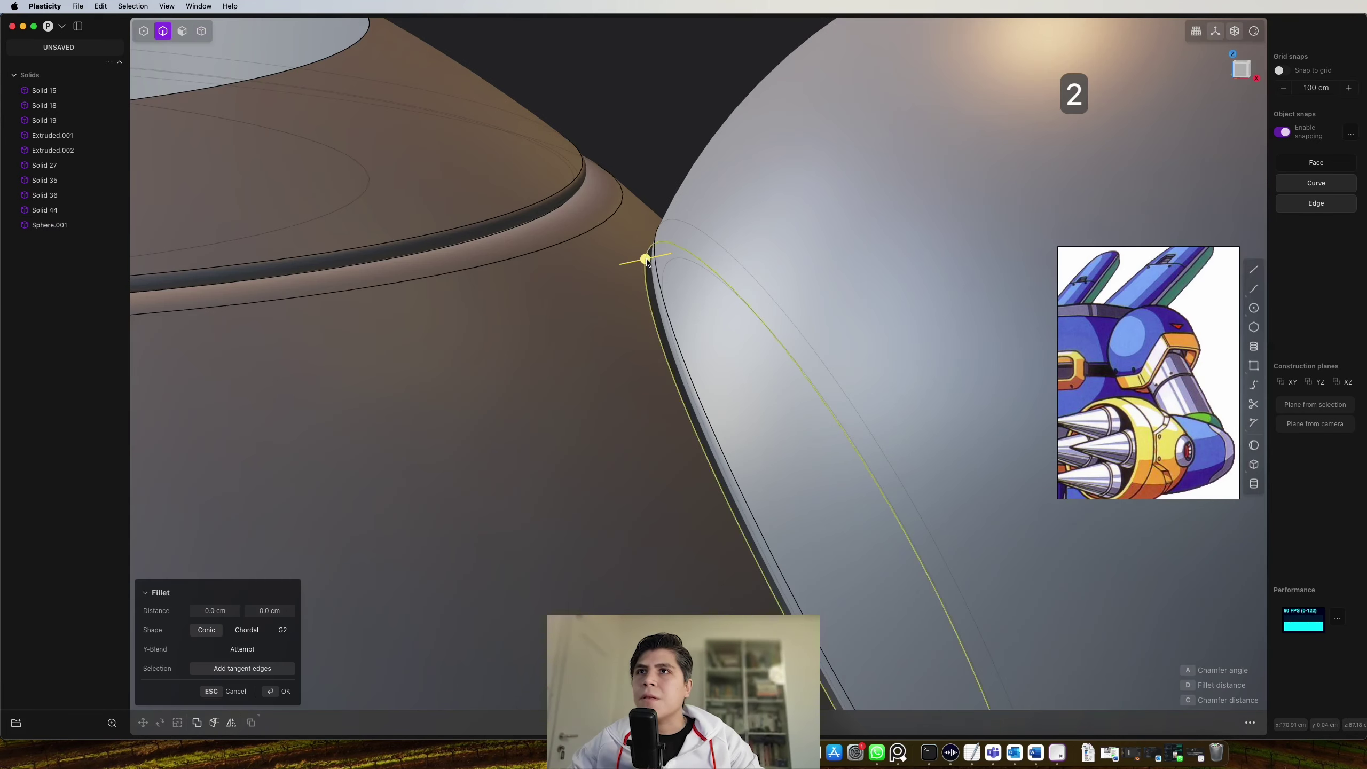
drag(641, 258, 655, 262)
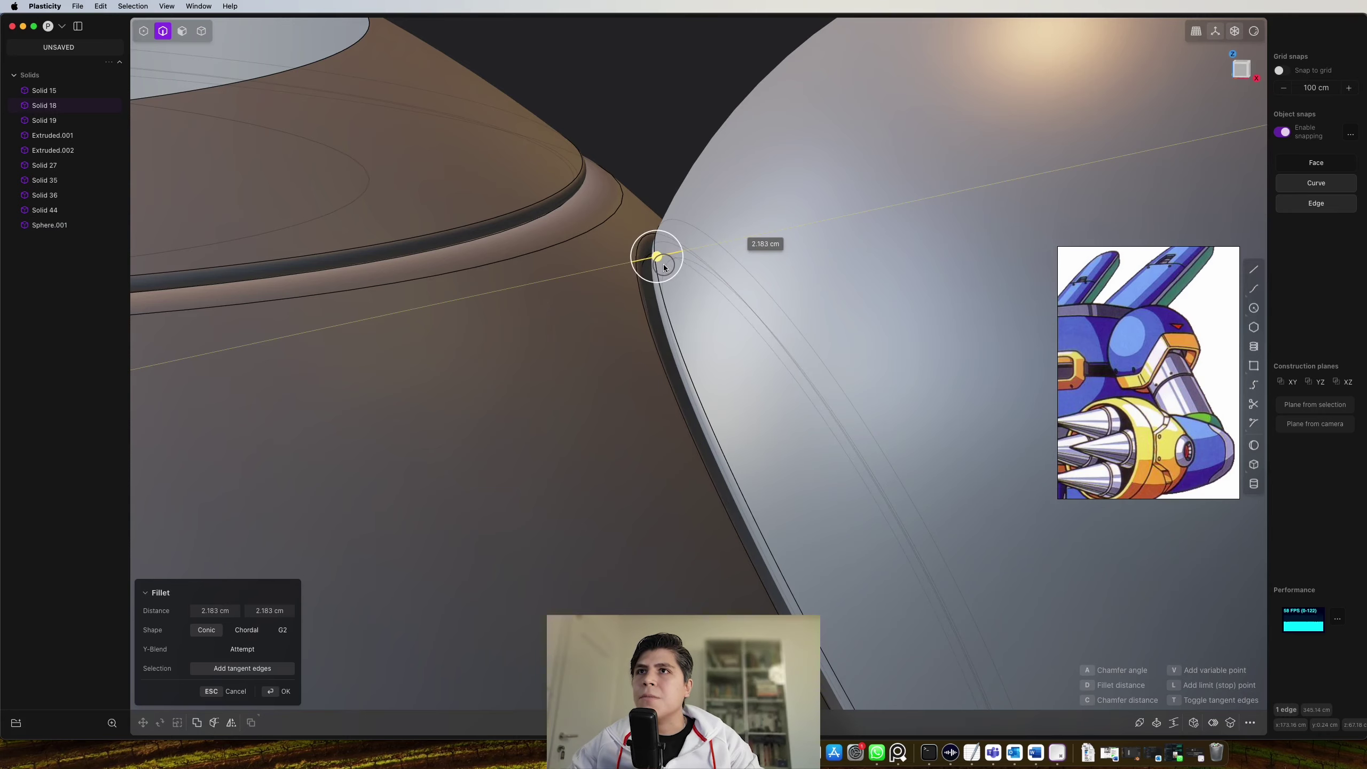
scroll(654, 261, down, 5)
mouse_move(653, 262)
middle_down()
mouse_move(628, 292)
mouse_move(656, 274)
middle_up()
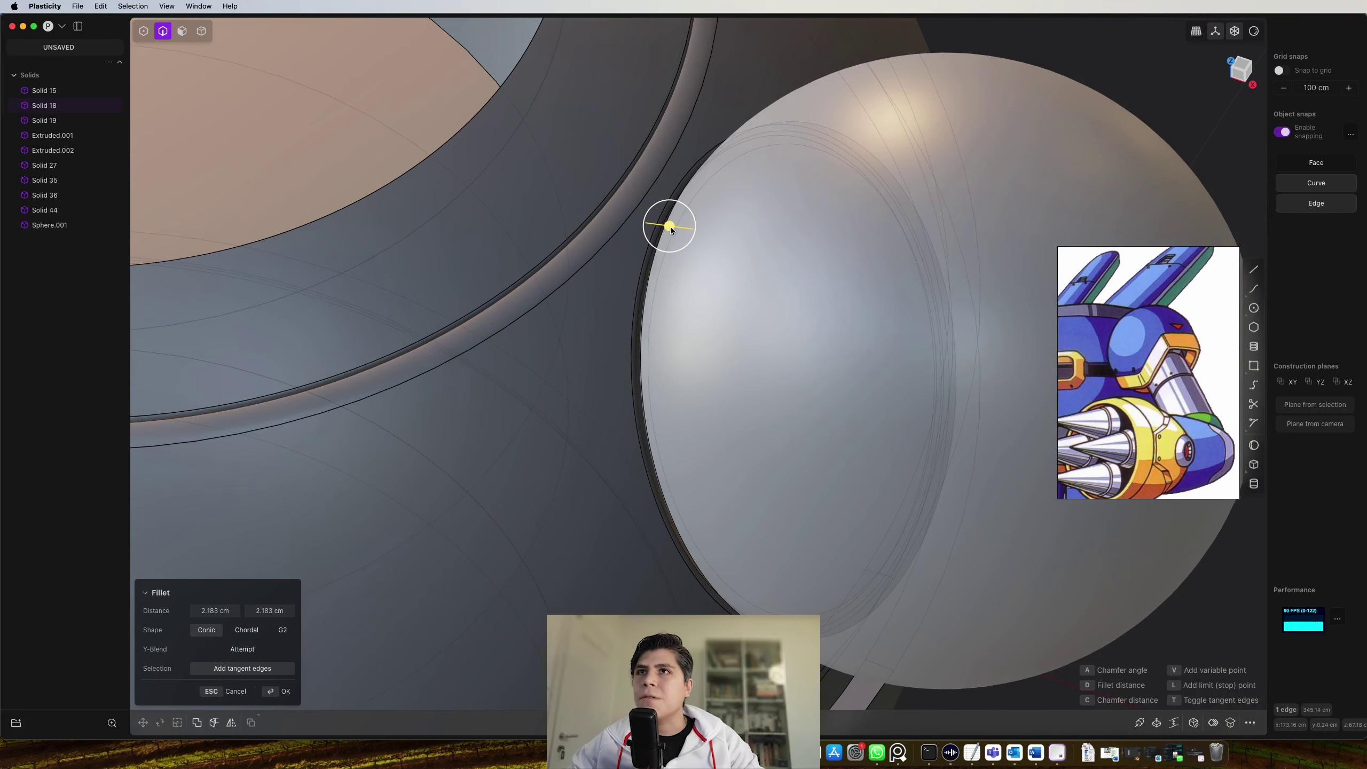
key(Return)
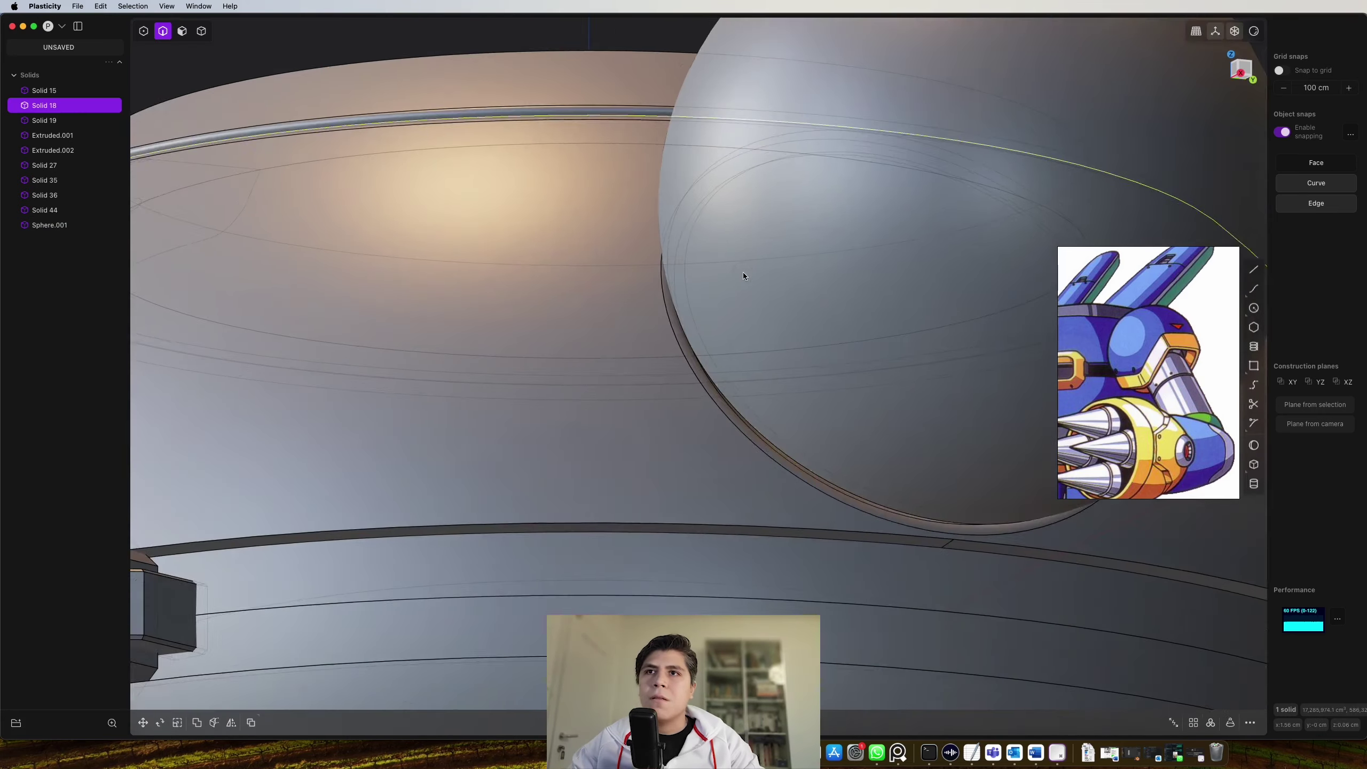
scroll(744, 271, down, 6)
middle_drag(754, 260, 940, 296)
click(933, 226)
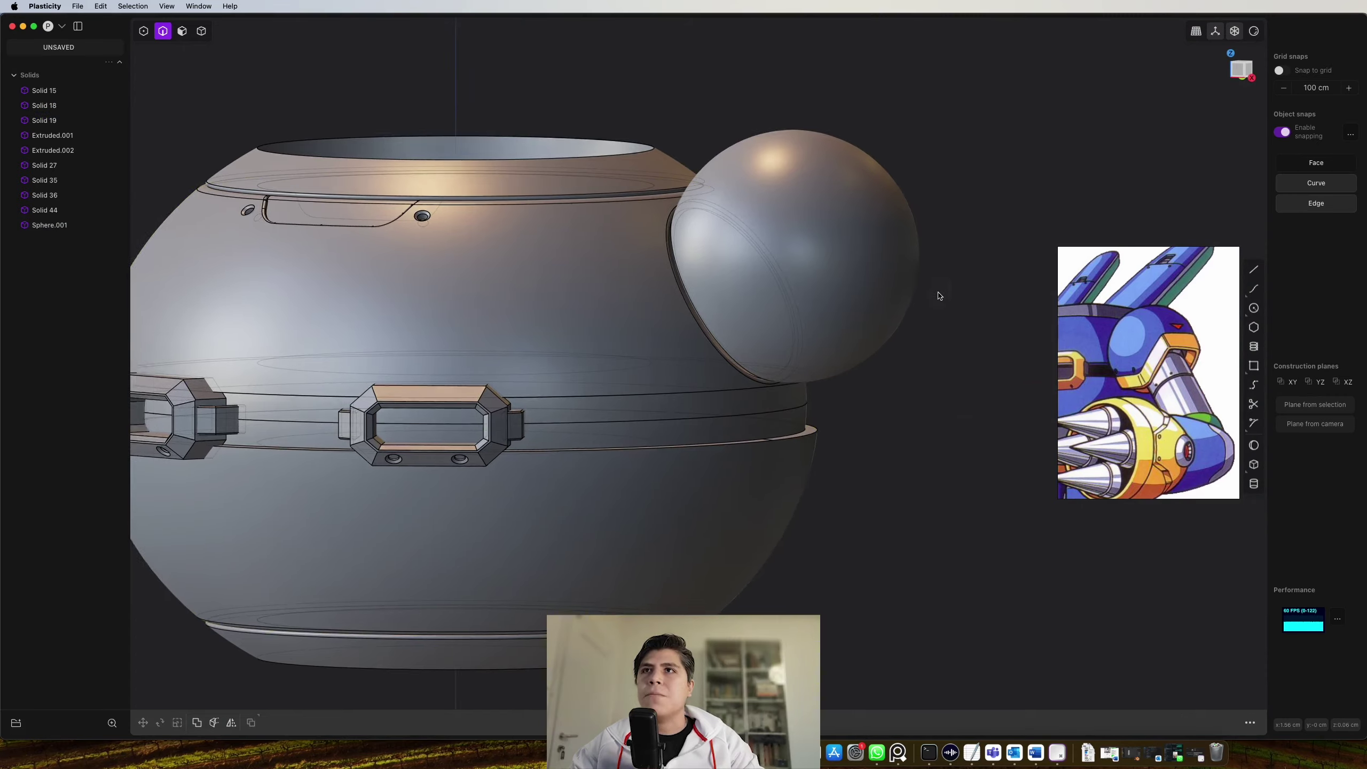
Check which solids meet at the shoulder seam by selecting the sphere, the torso shell and the lens-shaped inner piece
shift+middle_drag(538, 336, 711, 258)
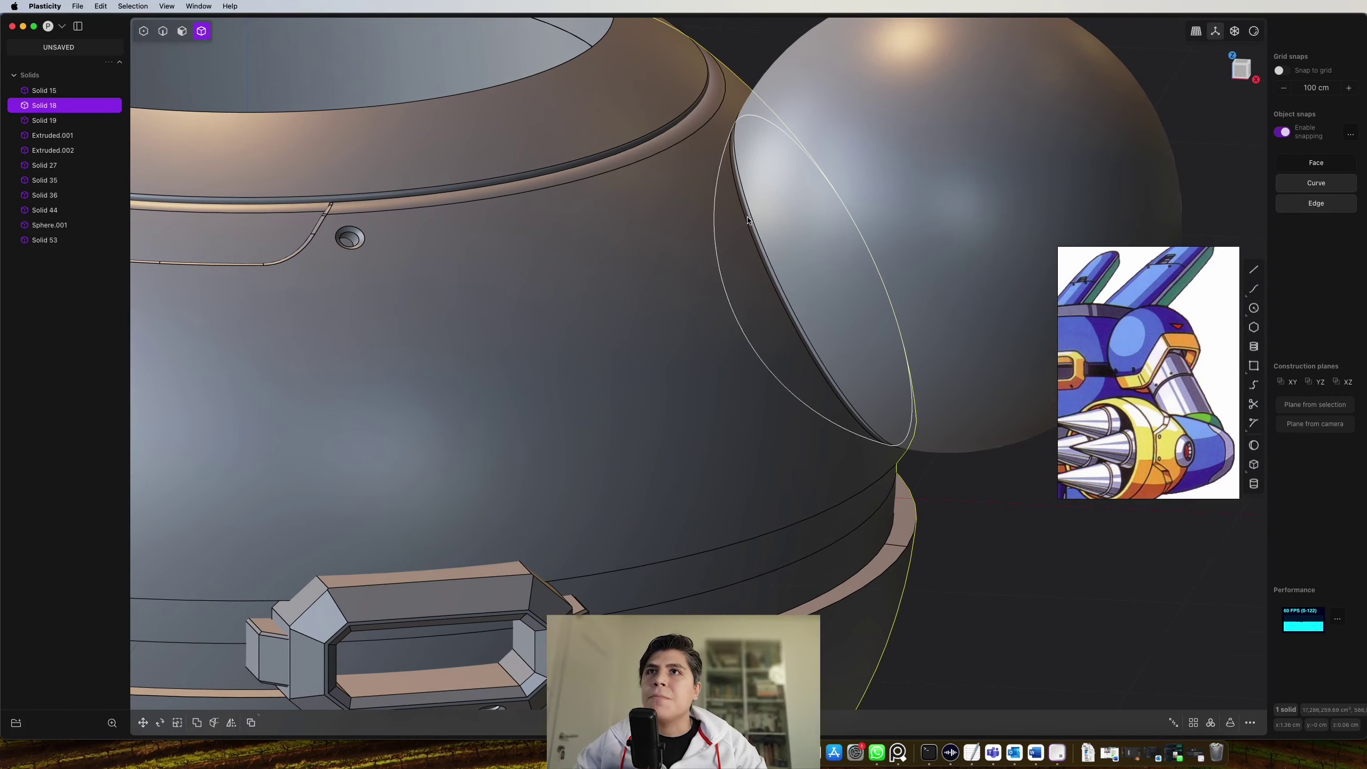
click(839, 206)
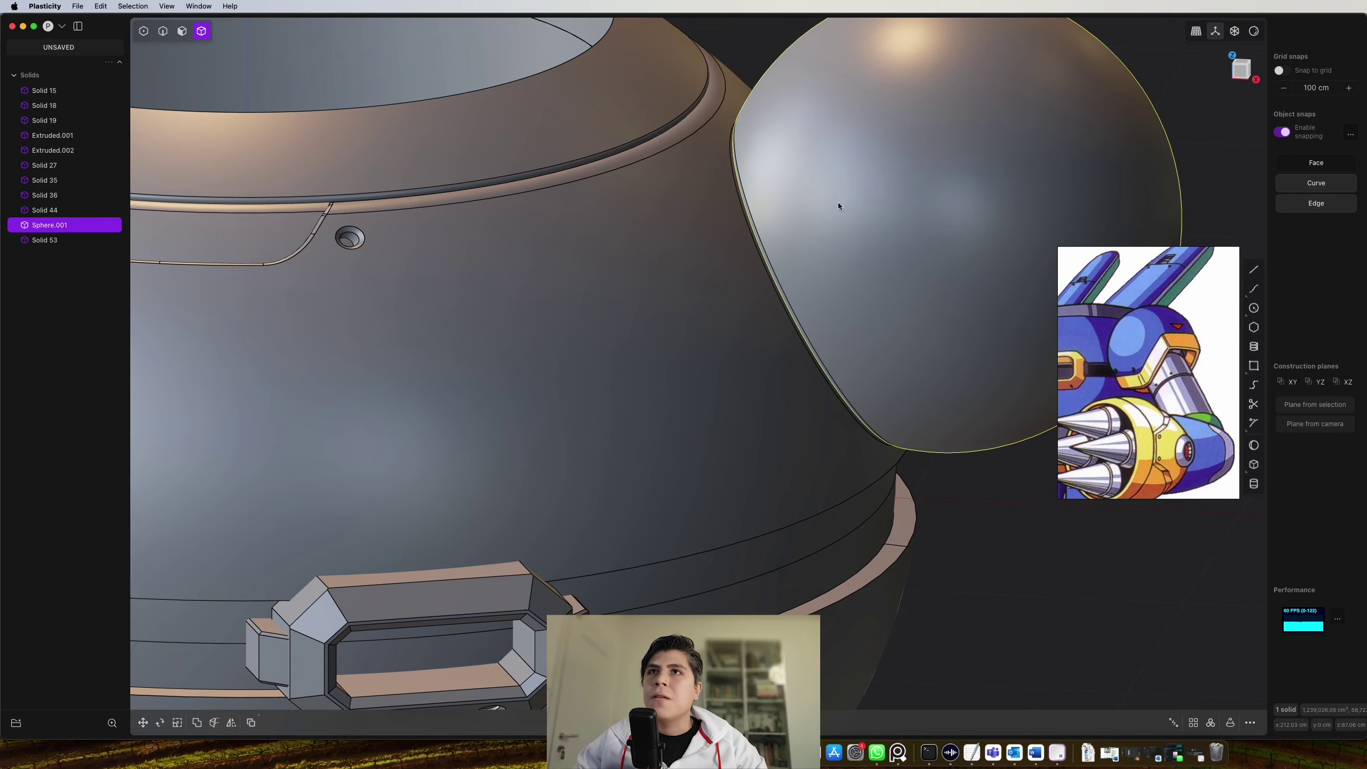
click(748, 233)
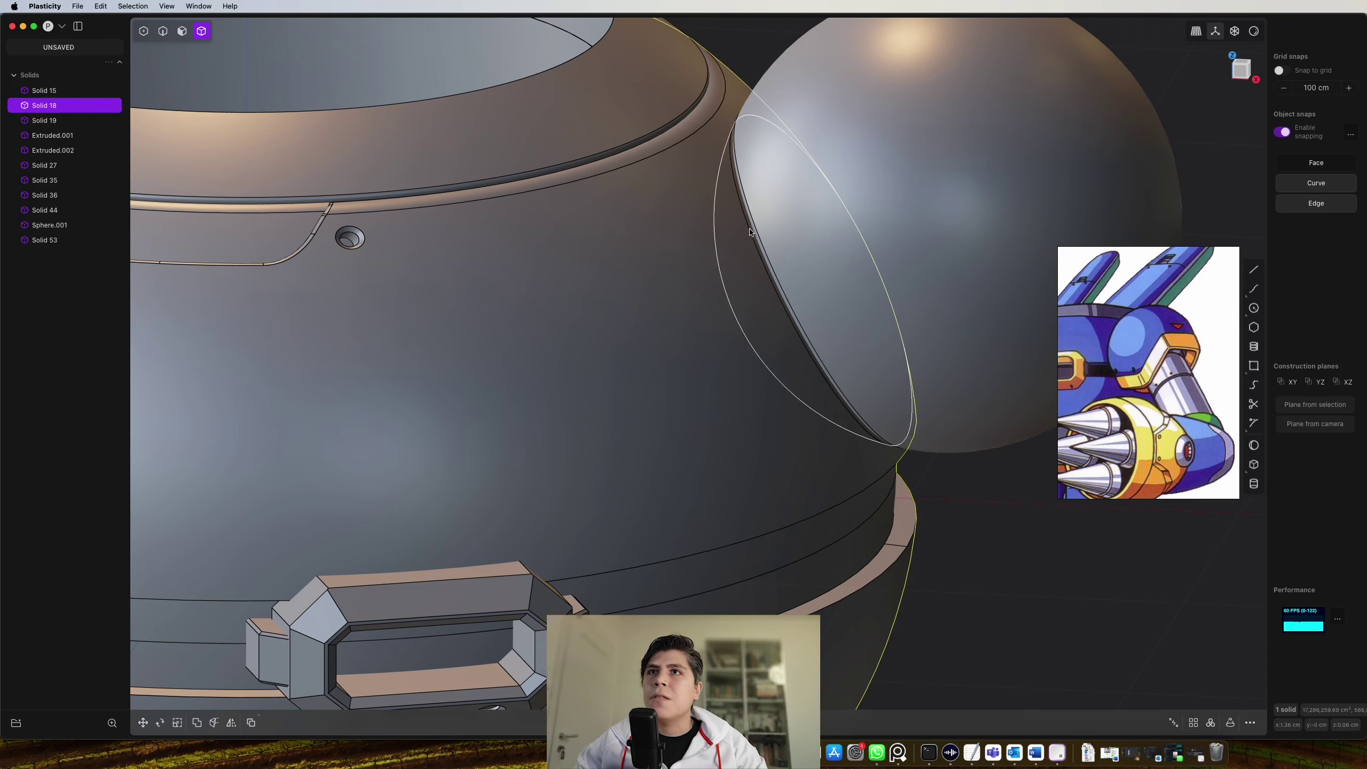
click(755, 232)
middle_drag(754, 233, 705, 225)
shift+middle_drag(839, 345, 1246, 124)
Draw an open stepped polyline across the shoulder sphere in the front view, with two horizontal runs joined by a slanted segment
click(1241, 72)
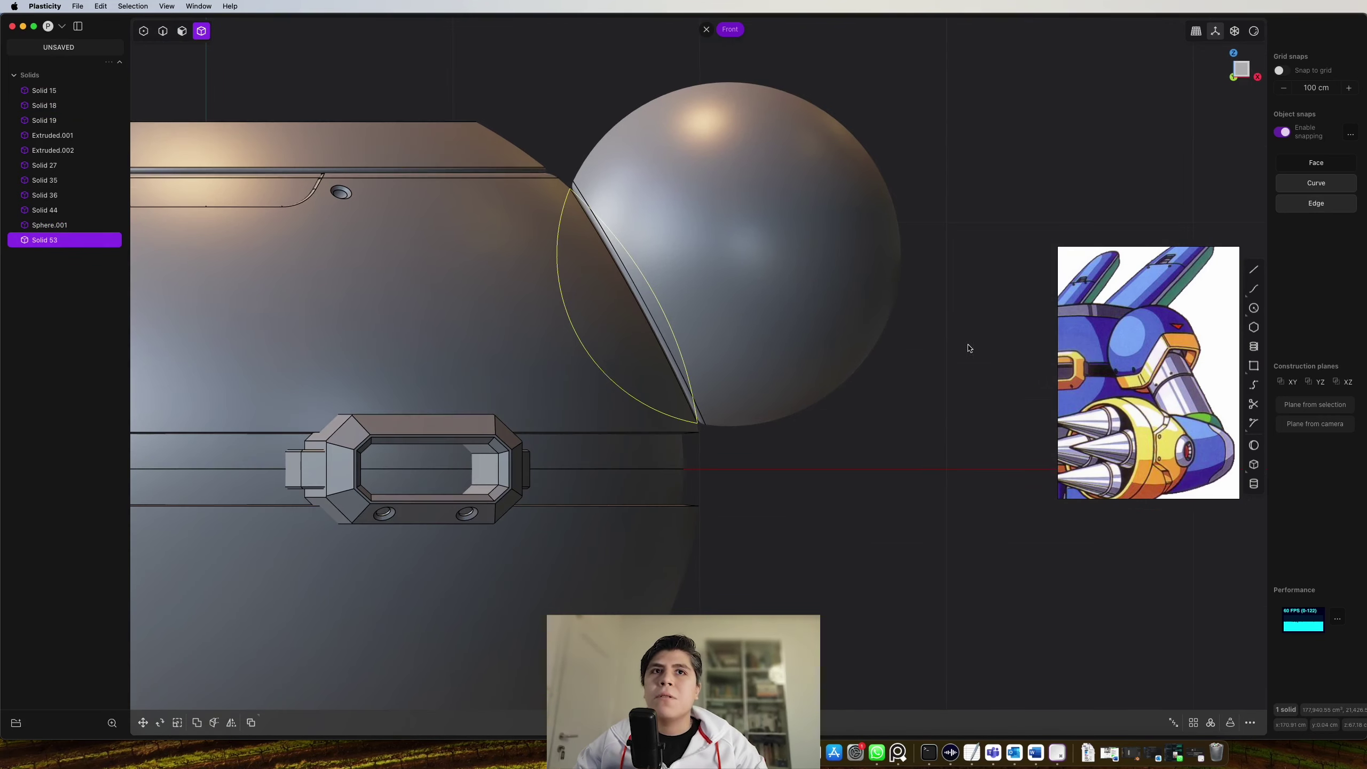
scroll(885, 324, up, 1)
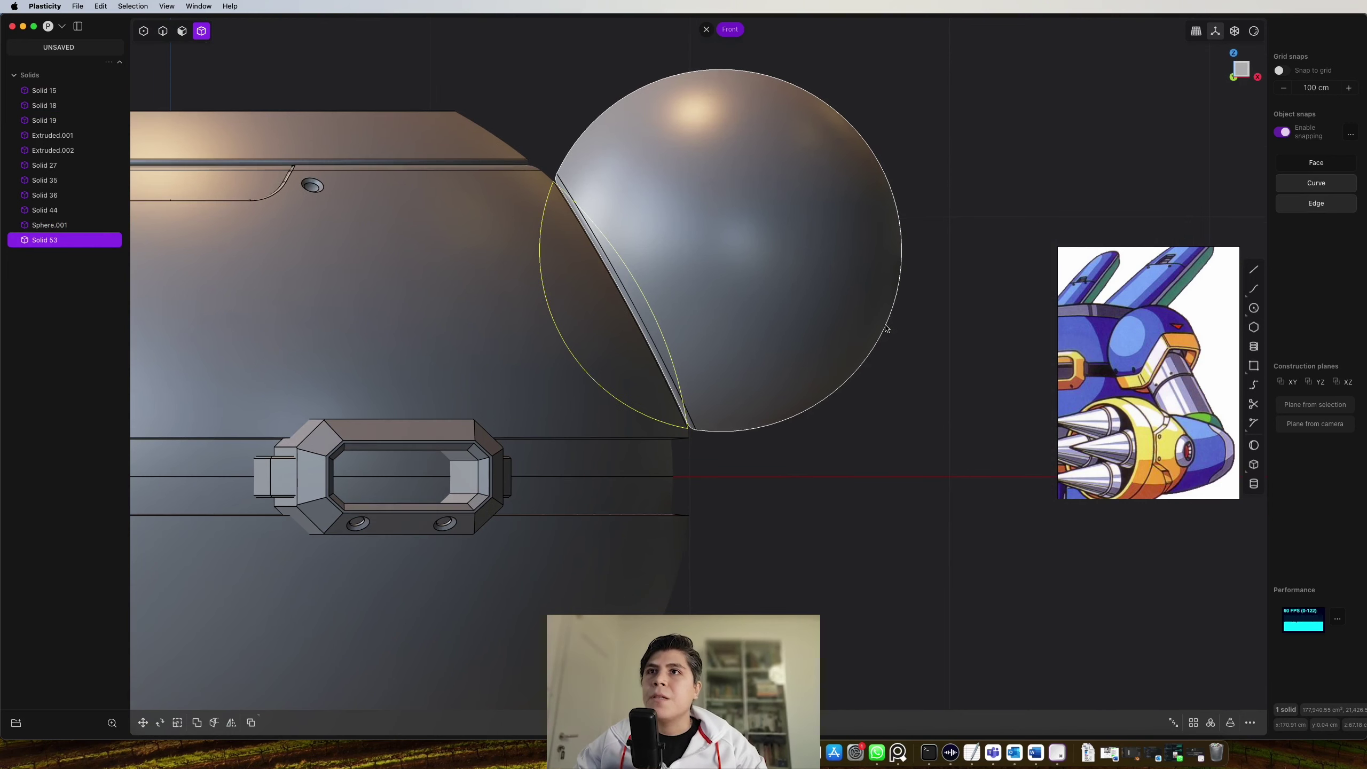
key(shift+a)
click(985, 253)
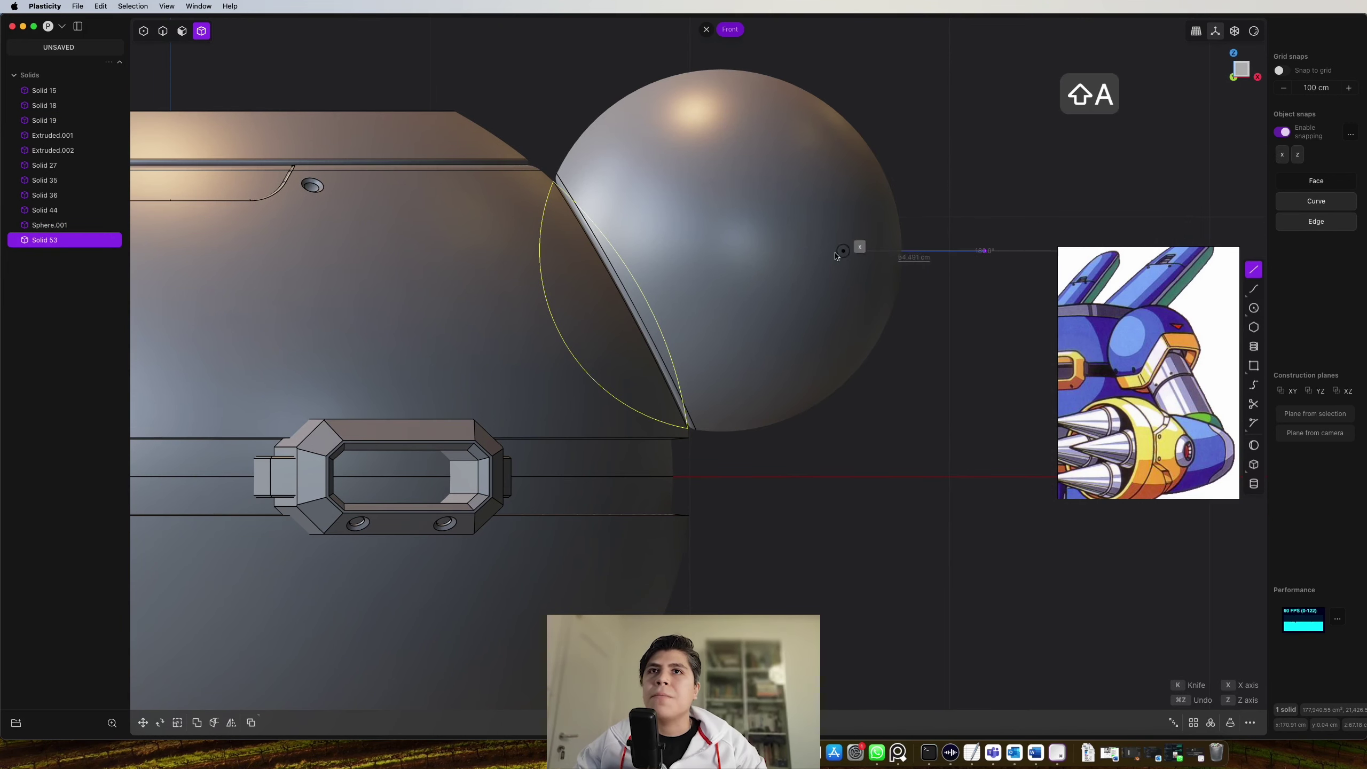
click(790, 252)
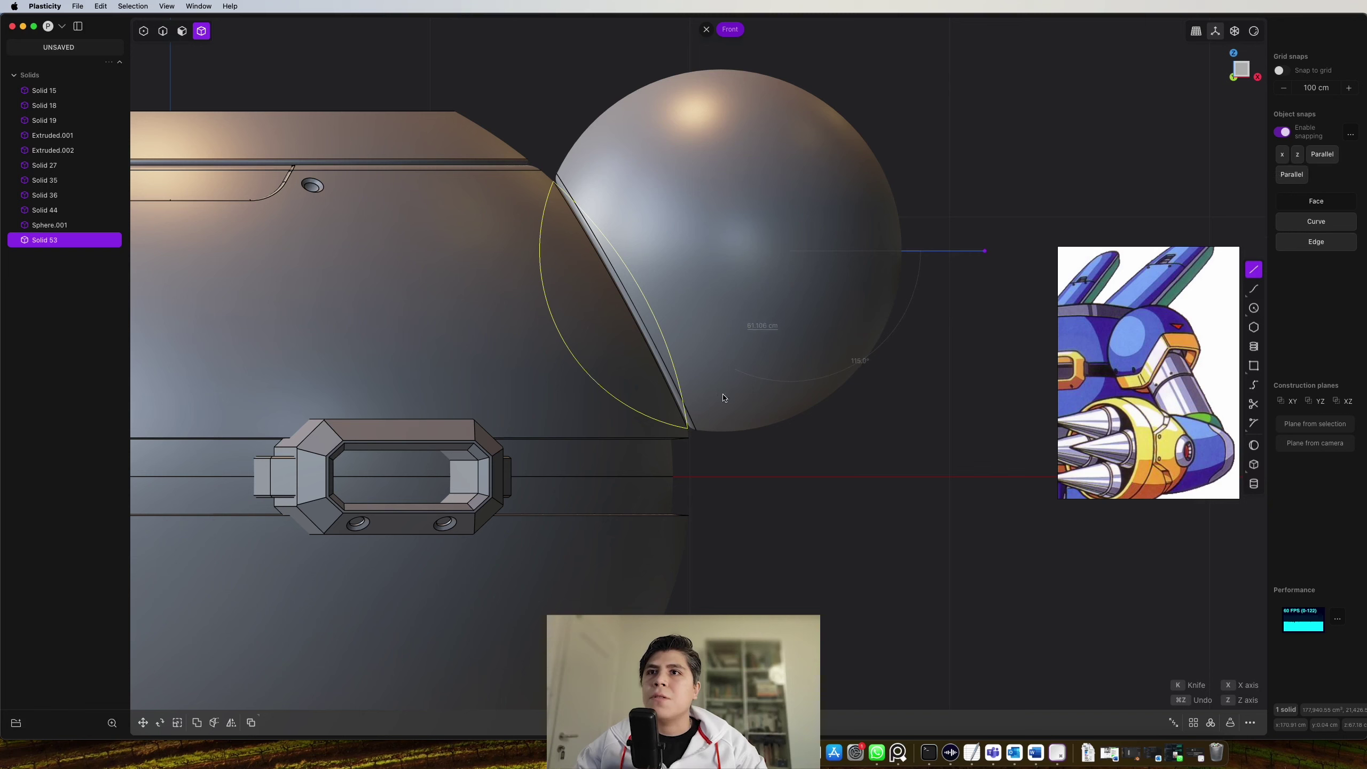
click(452, 387)
key(Return)
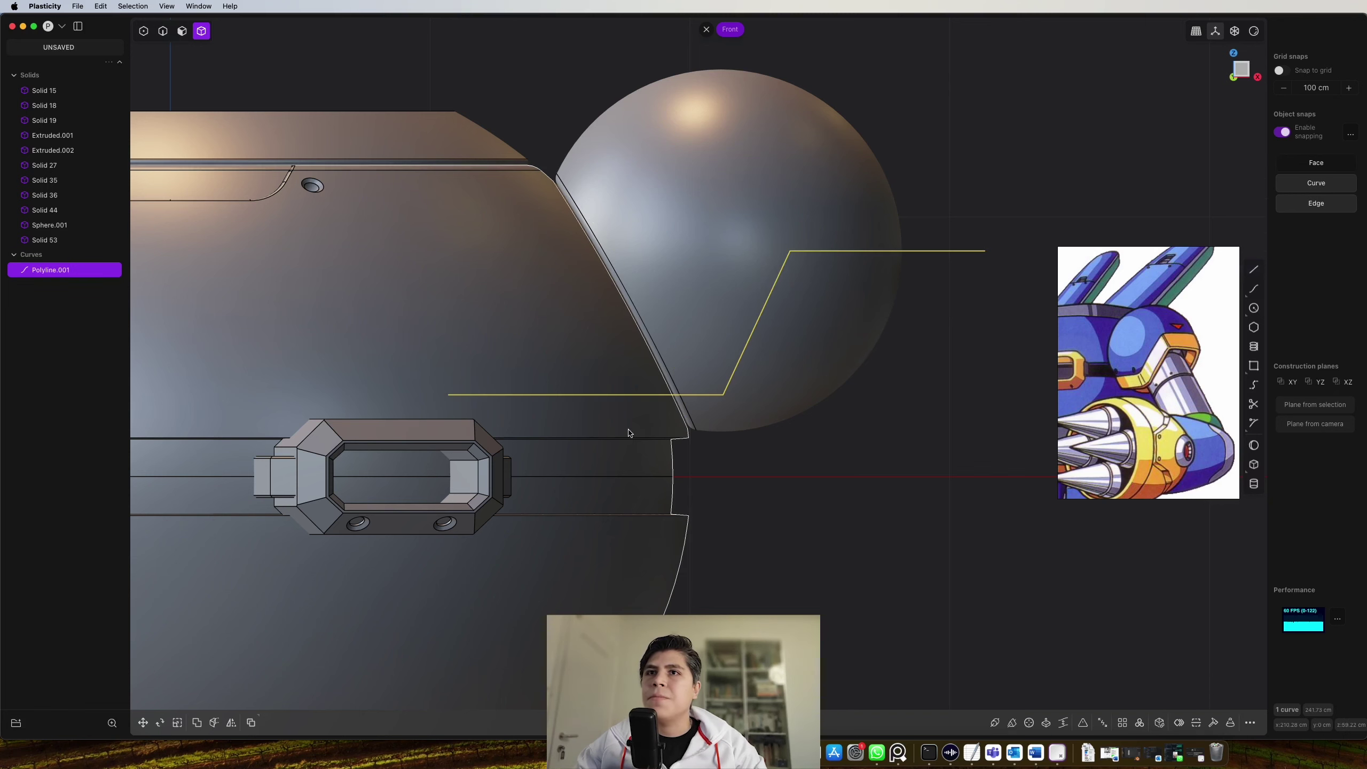
Fillet the two inner corners of the stepped polyline
key(1)
drag(848, 215, 683, 439)
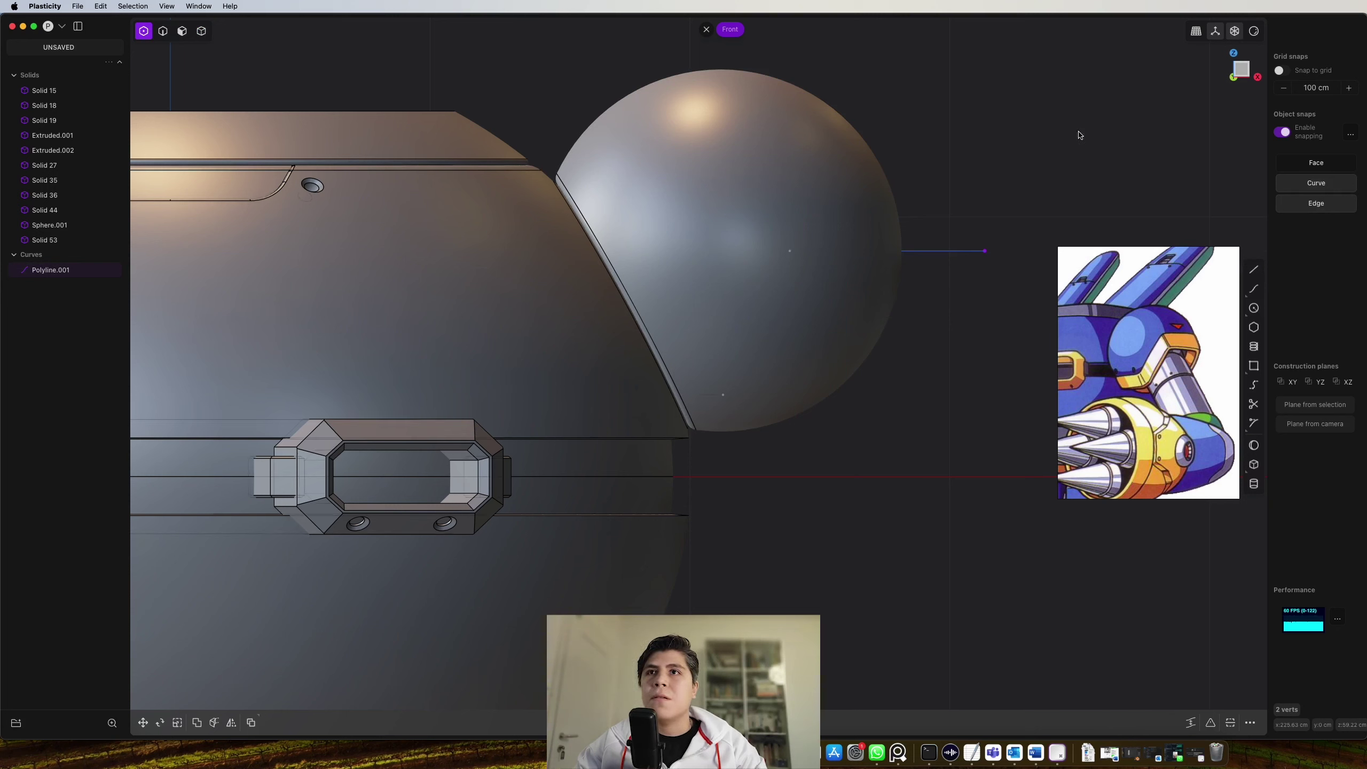
key(b)
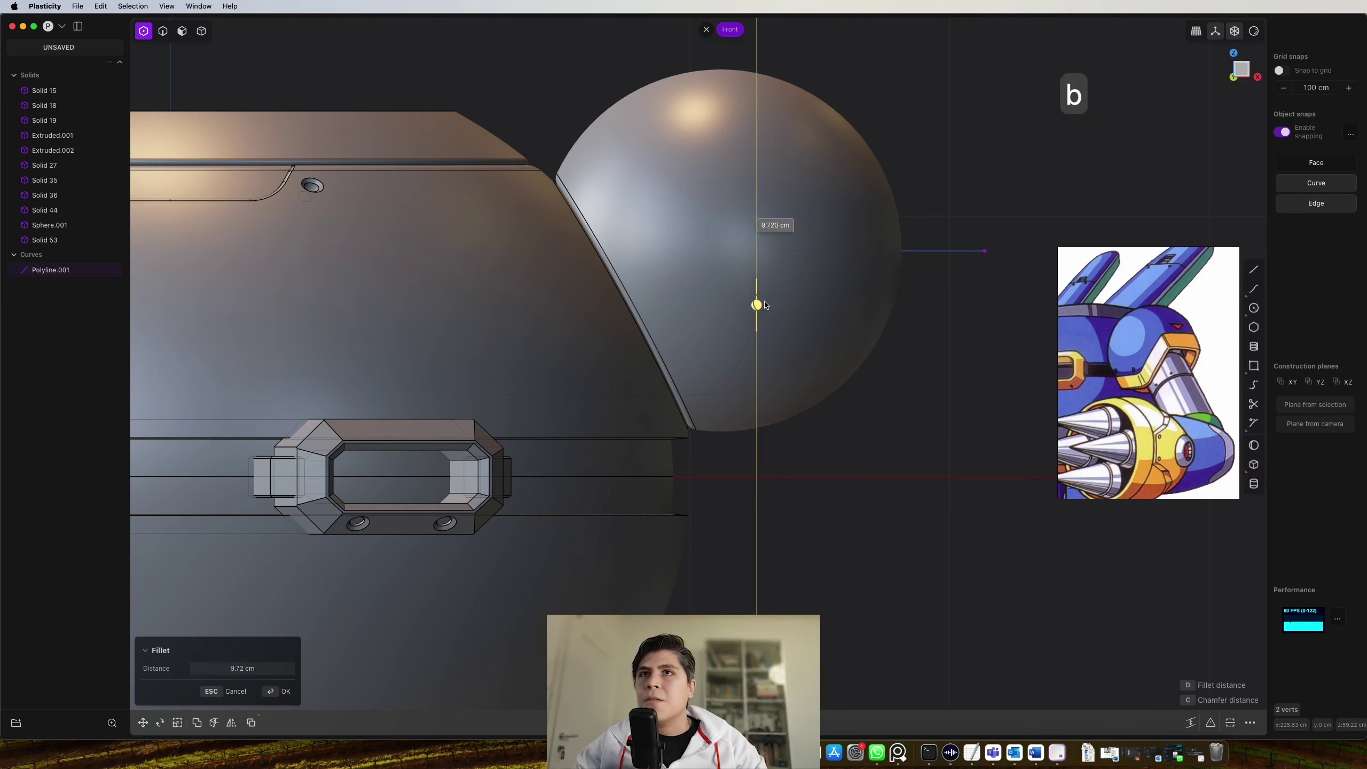
key(Return)
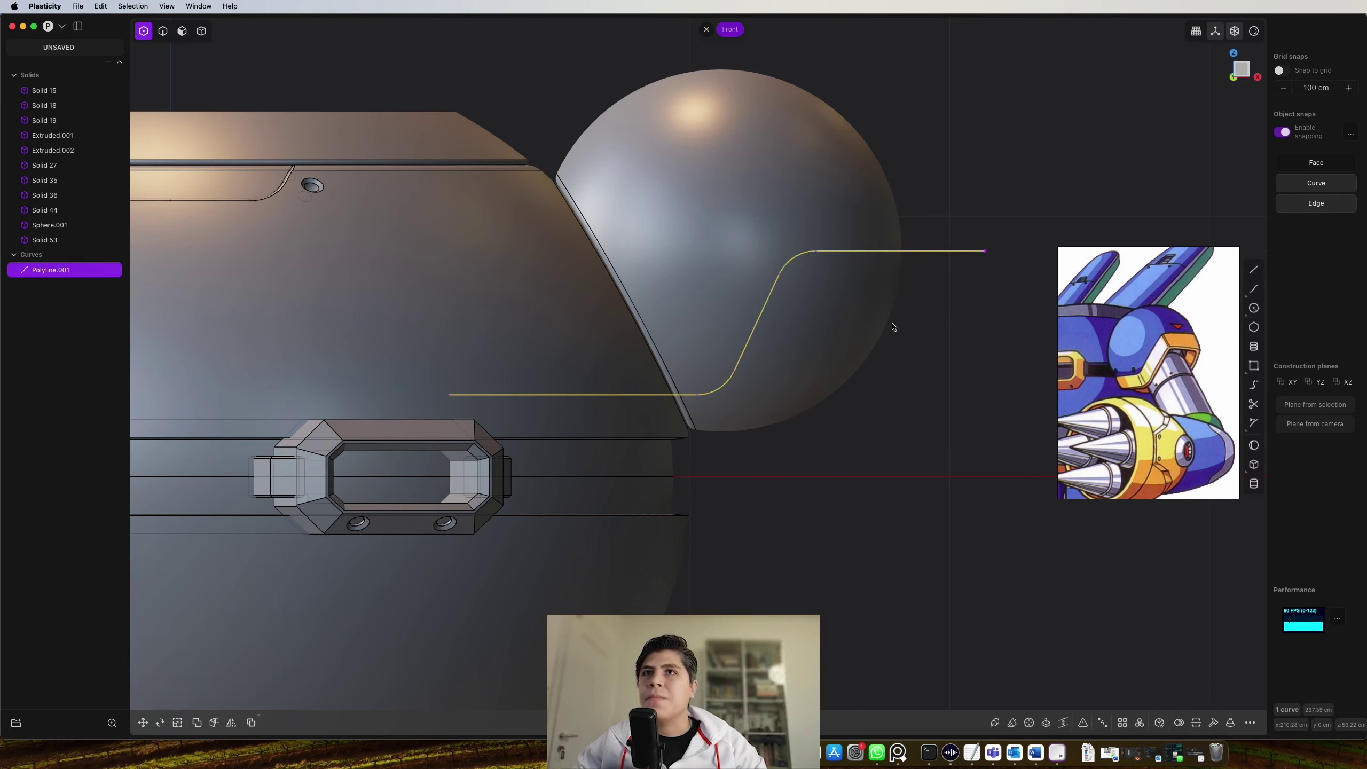
Move the rounded polyline up by about 10.57 cm and imprint it onto the shoulder sphere
scroll(886, 325, down, 2)
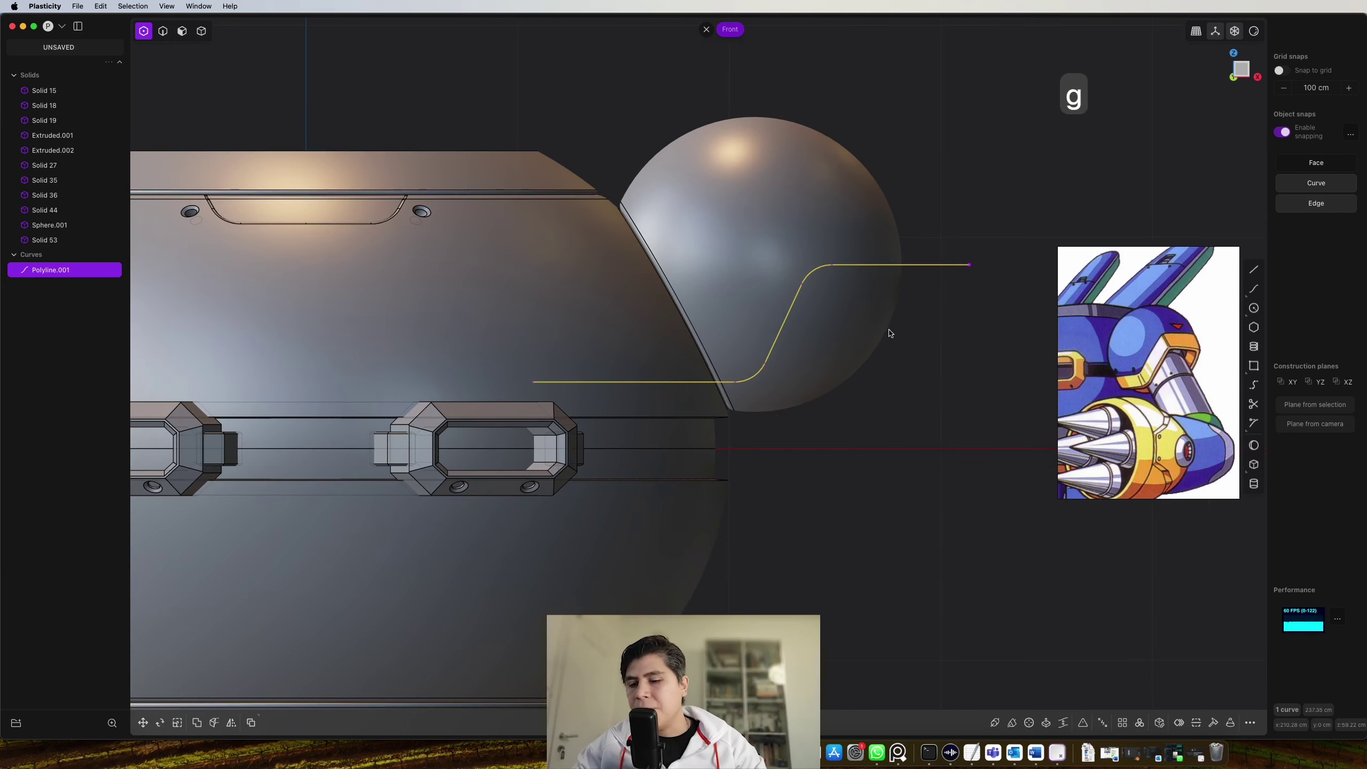
key(g)
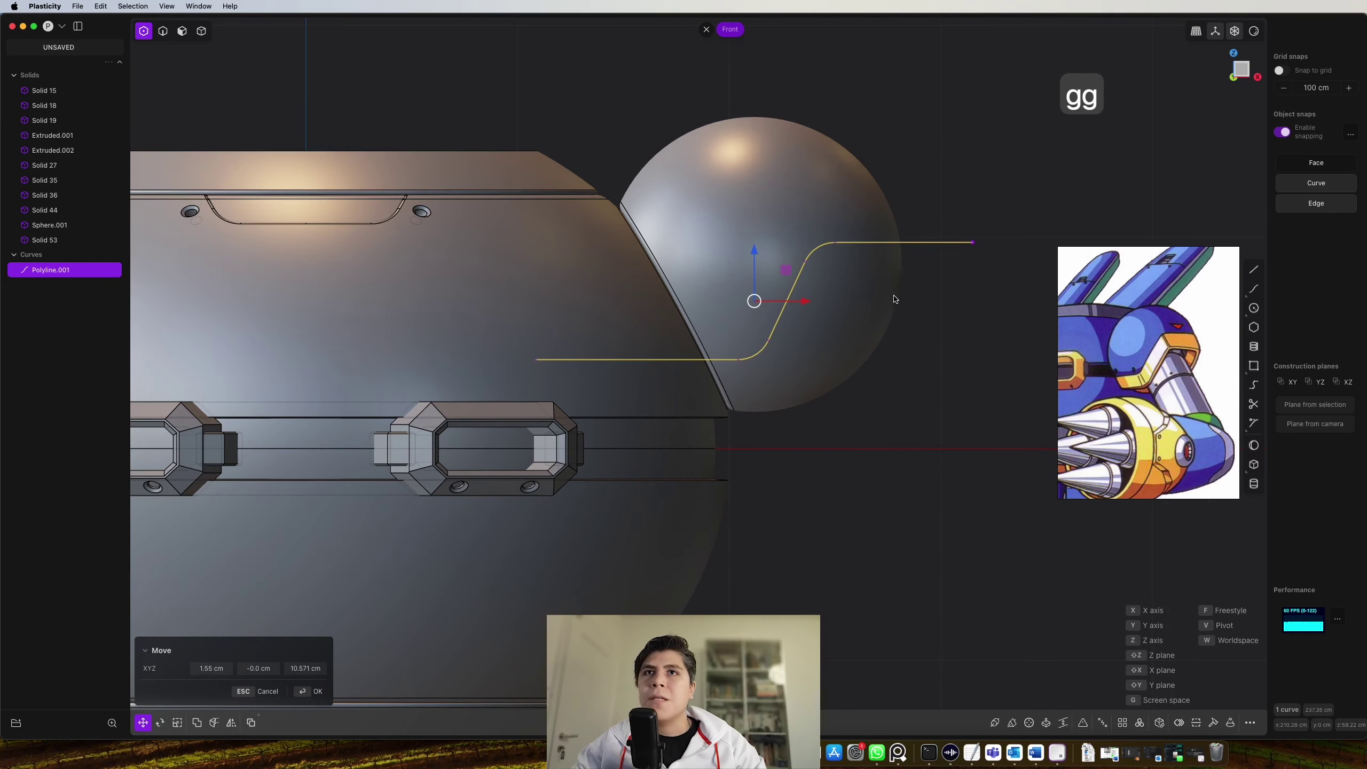
click(895, 299)
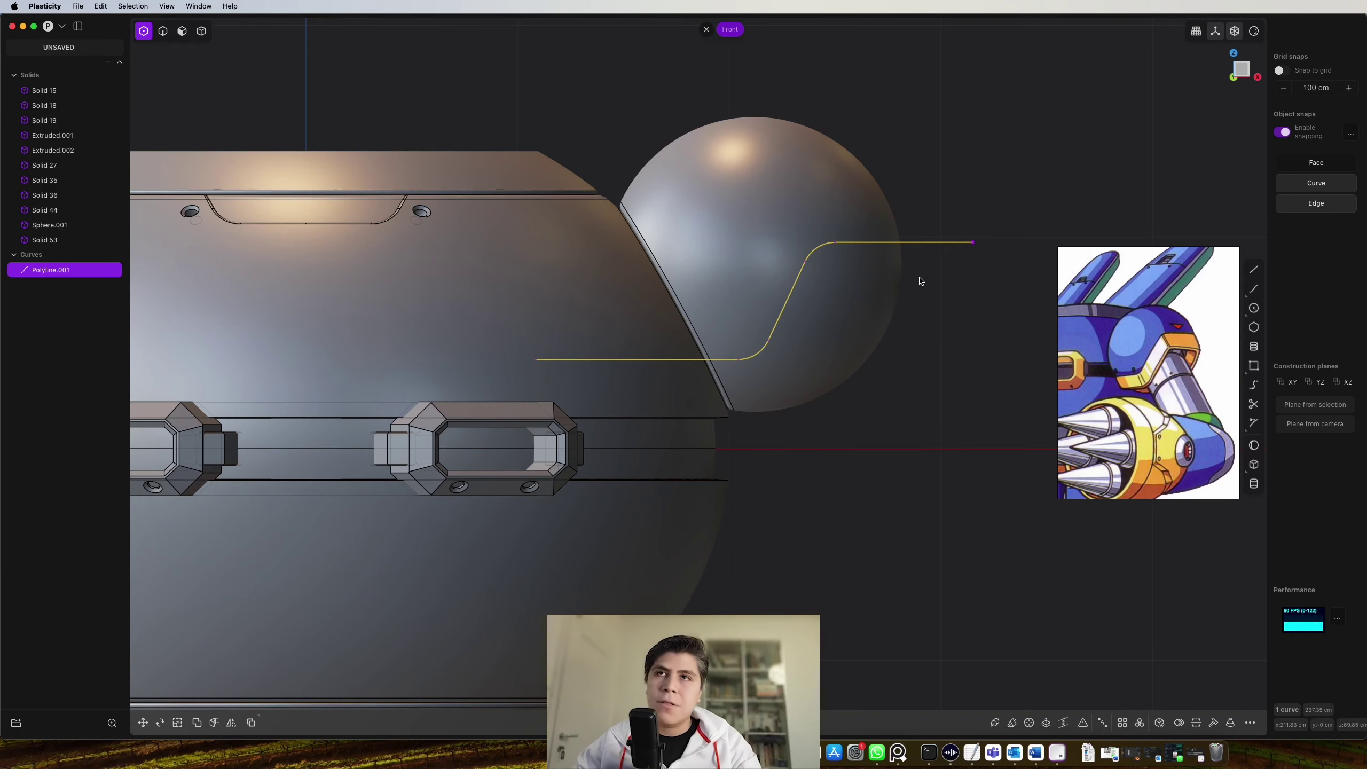
key(shift+i)
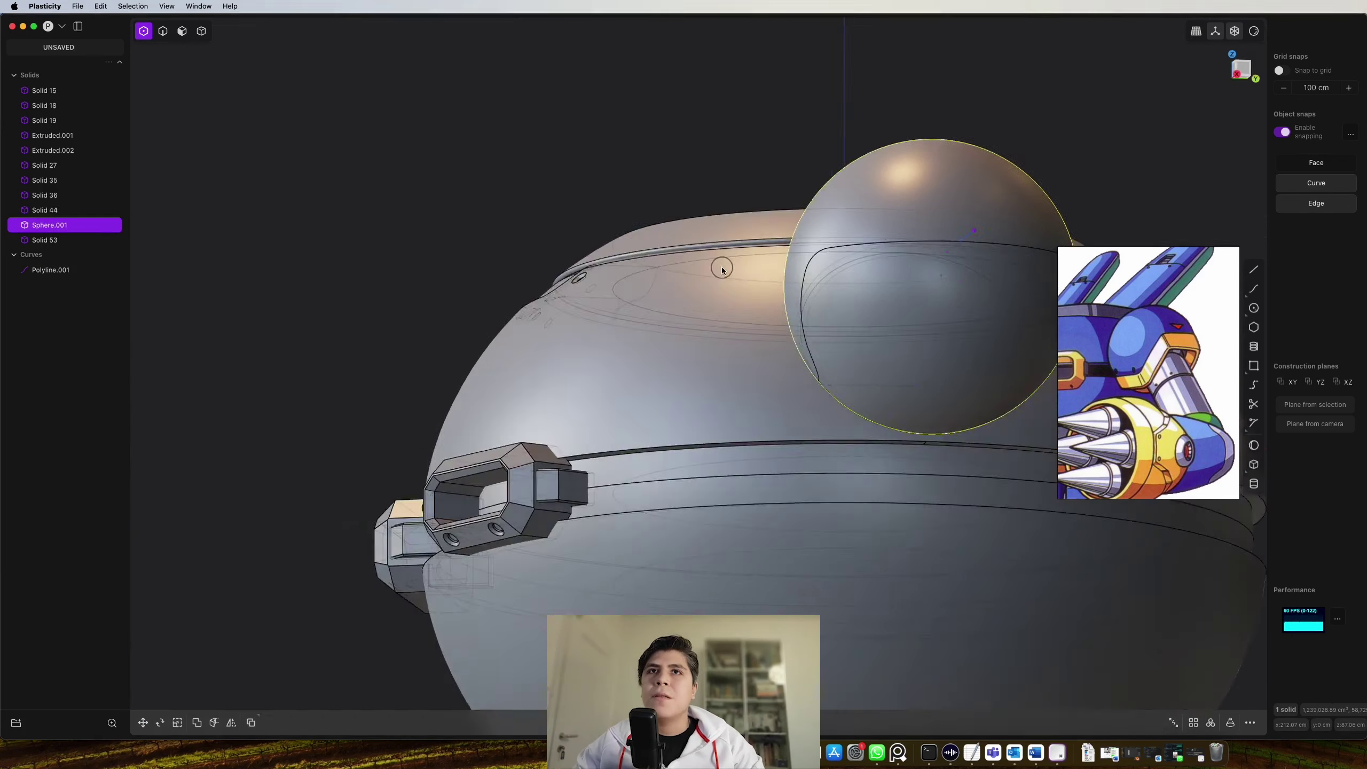
middle_drag(720, 266, 1008, 218)
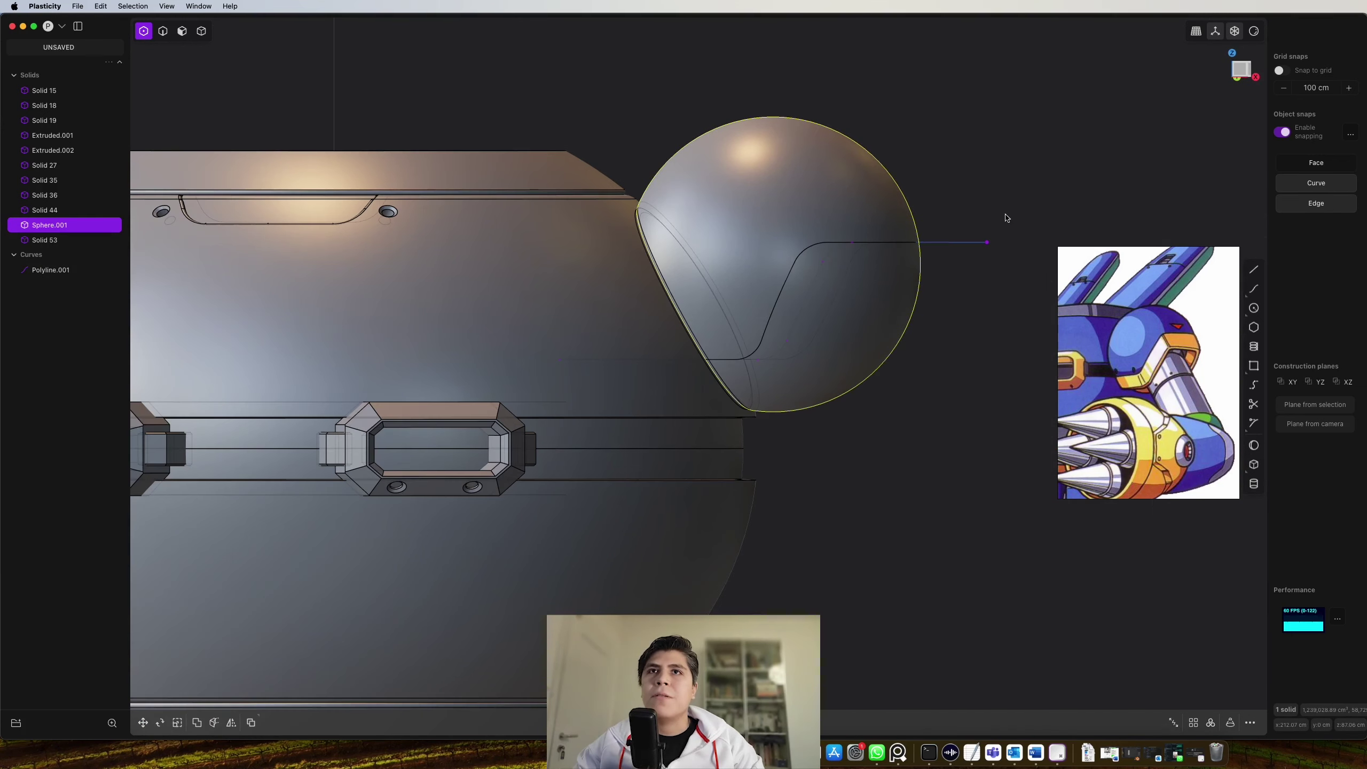
Duplicate the rounded polyline in the front view and place the copy slightly below and outward of the original
click(1238, 70)
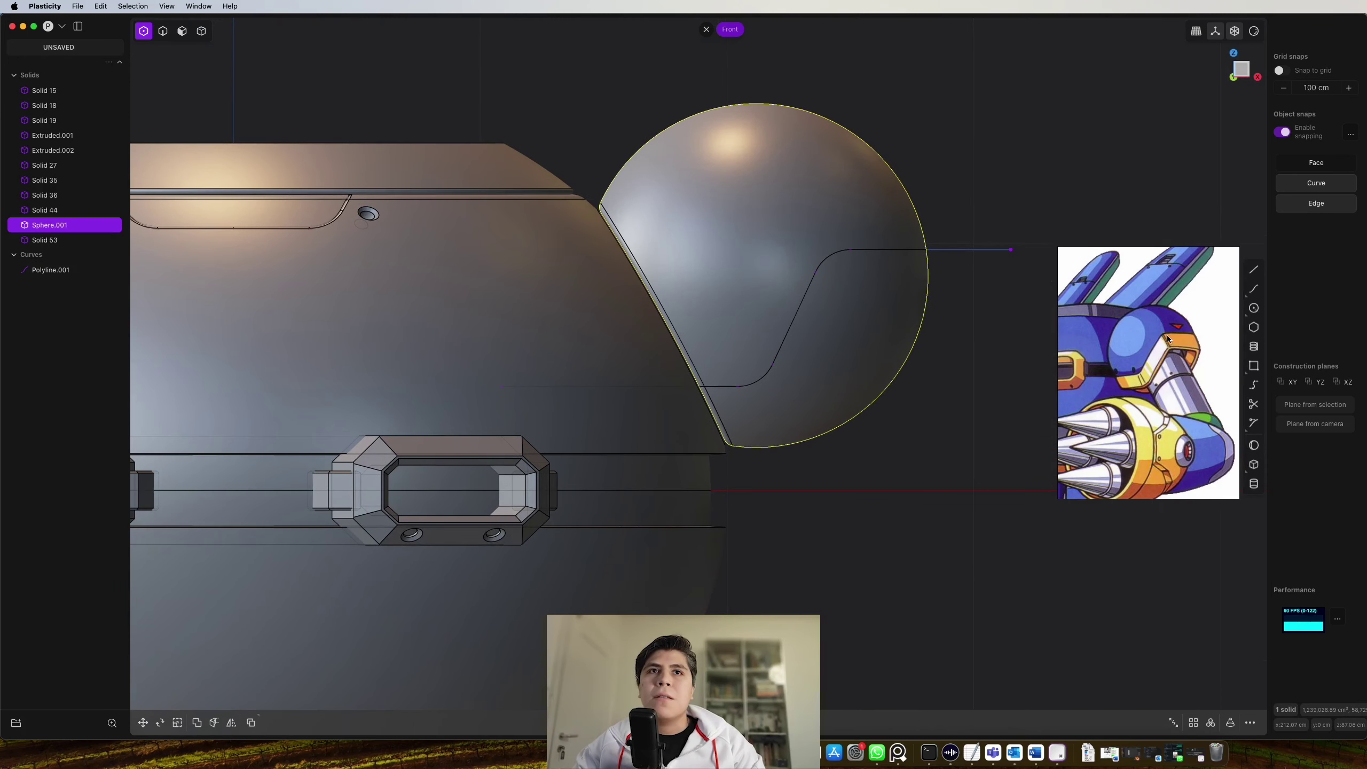
click(966, 251)
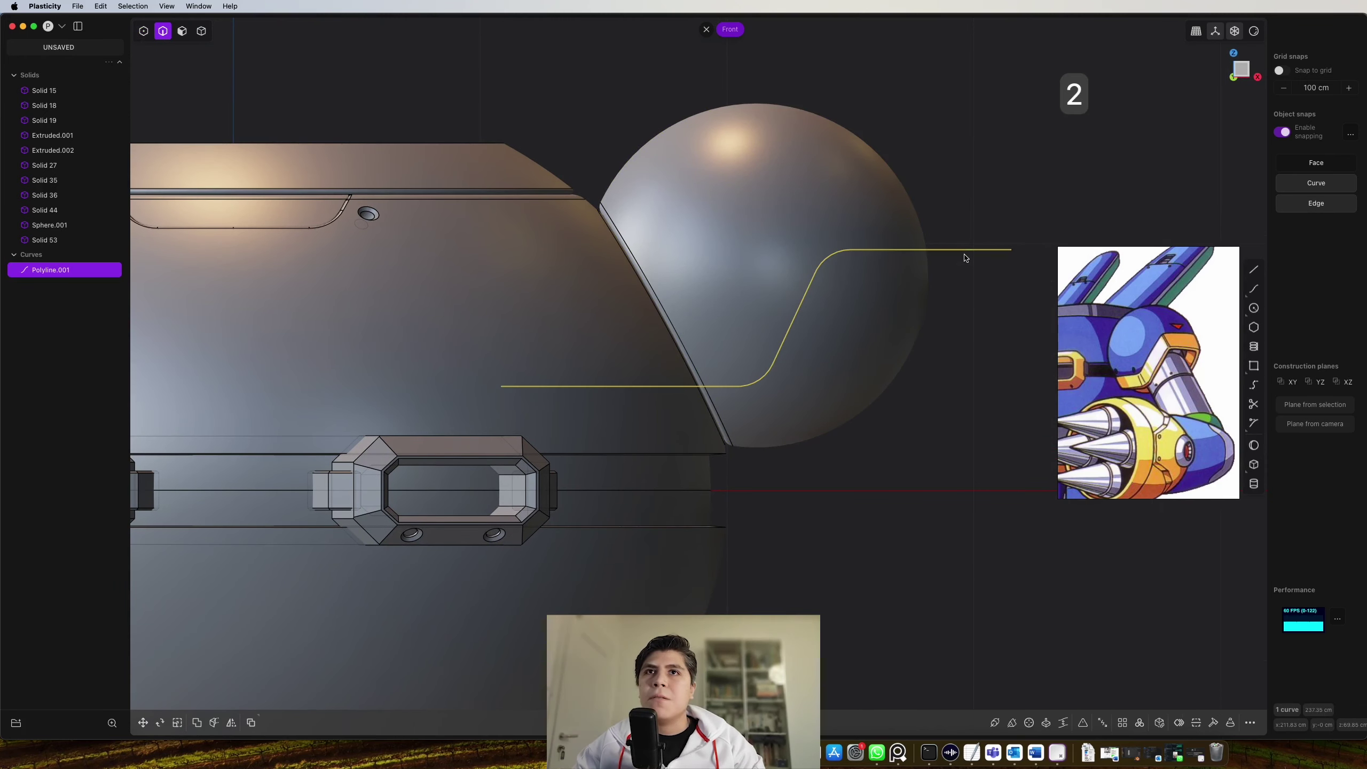
key(shift+d)
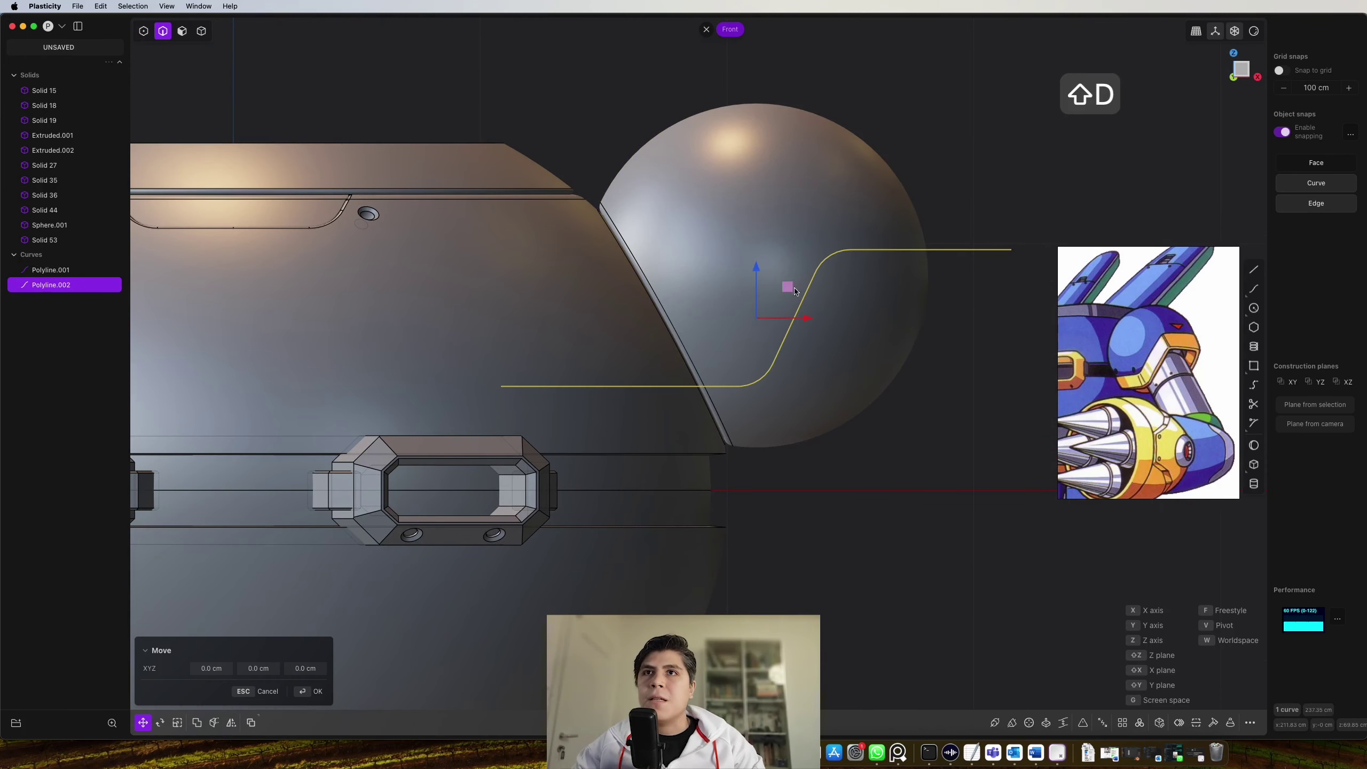
click(715, 431)
Imprint the duplicated polyline onto the shoulder sphere to outline a band between the two curves
key(shift+i)
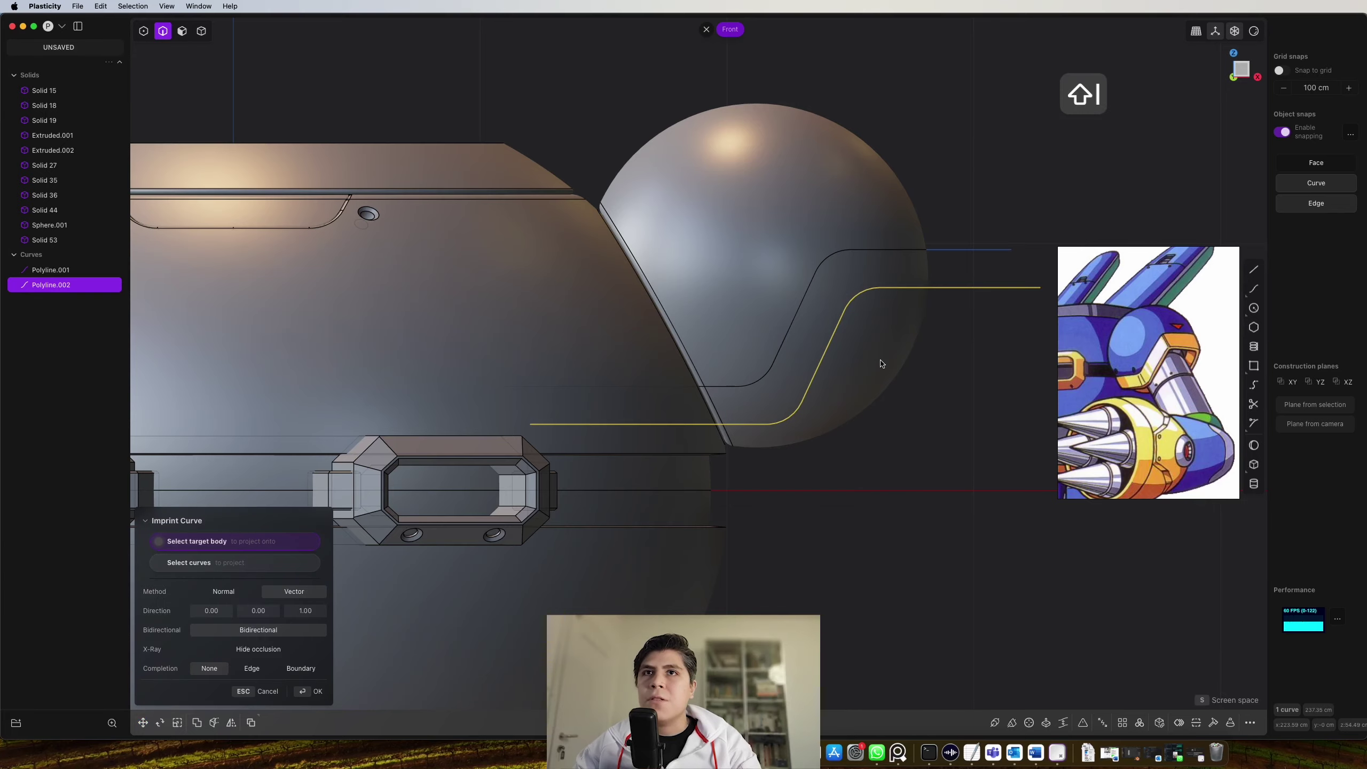
click(879, 361)
middle_drag(912, 373, 681, 254)
Try to offset the band face between the imprinted curves outward by about 11.66 cm
click(778, 256)
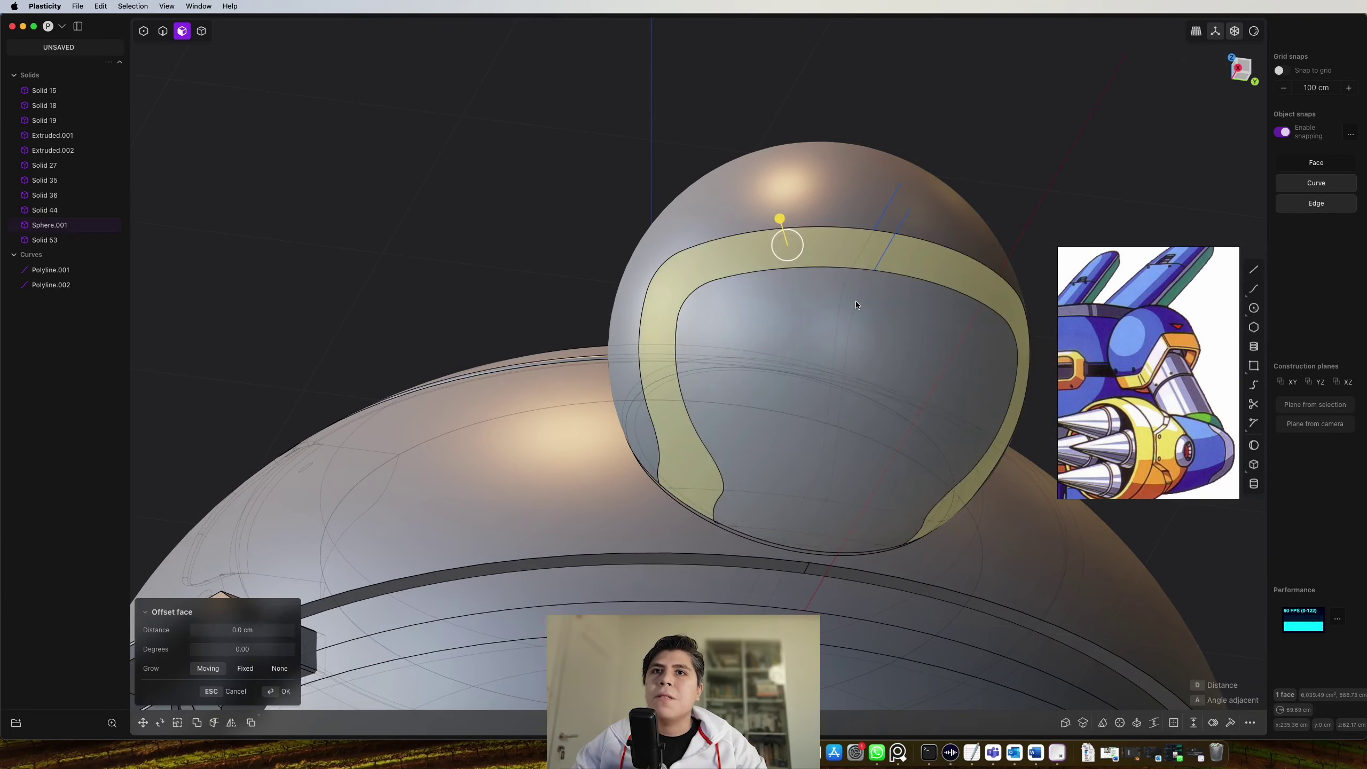
middle_drag(858, 302, 896, 318)
drag(873, 259, 909, 263)
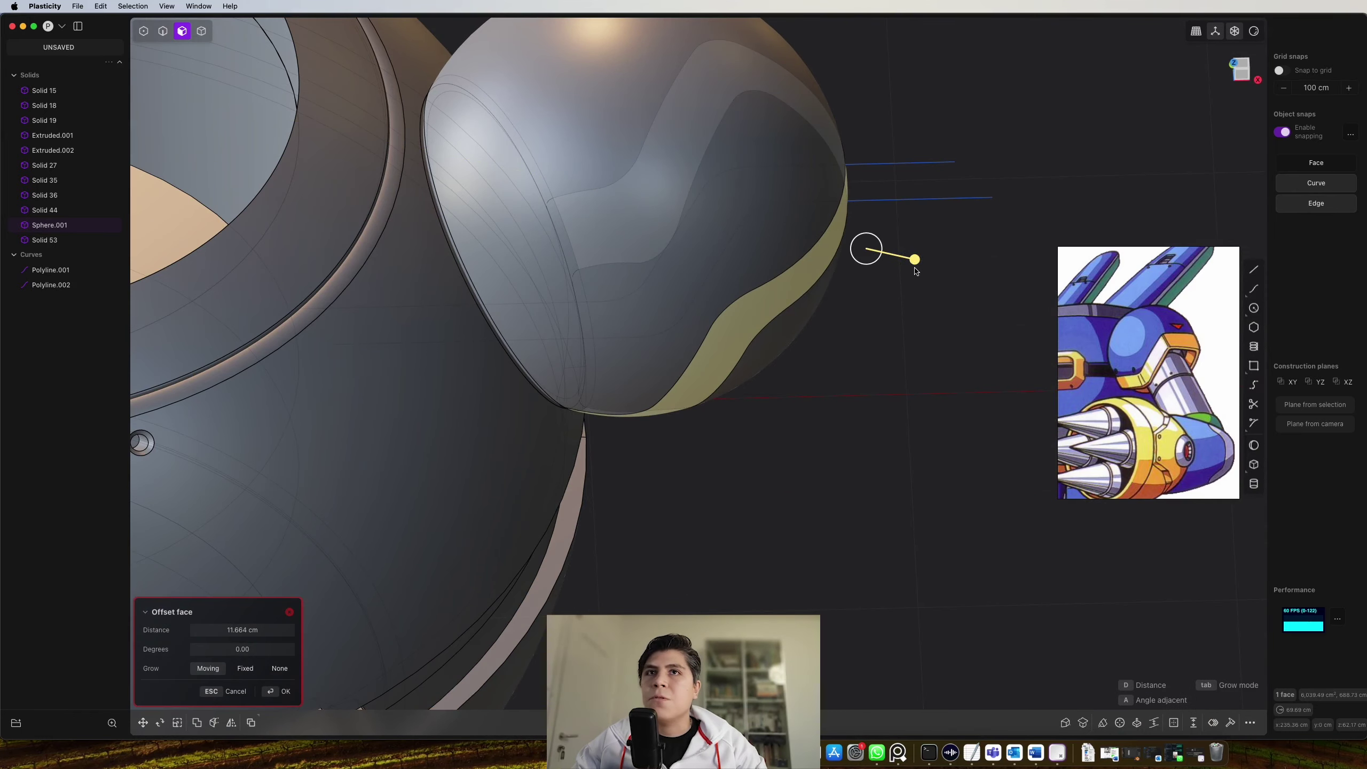
key(Return)
Thicken the band face on the shoulder sphere into a separate raised solid with Thicken Face
text(fth)
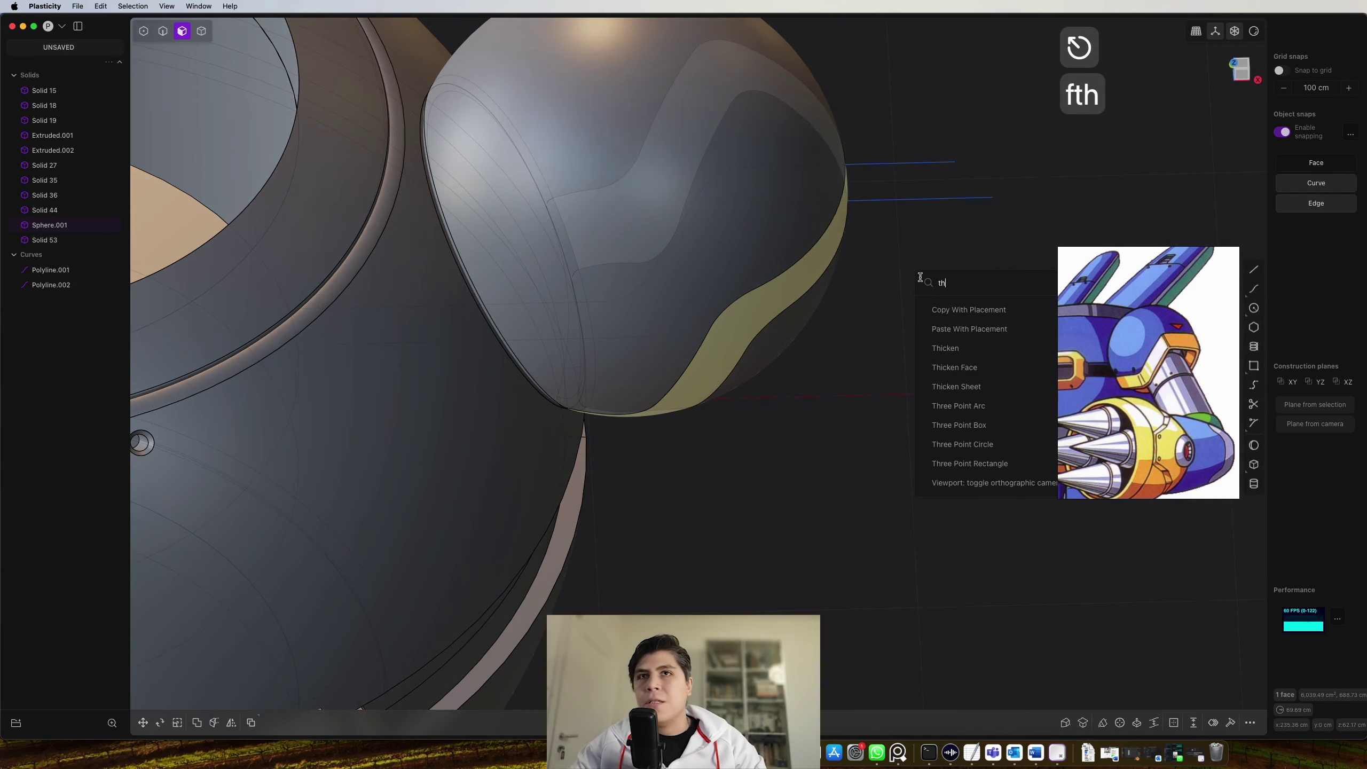
click(975, 370)
drag(637, 421, 637, 436)
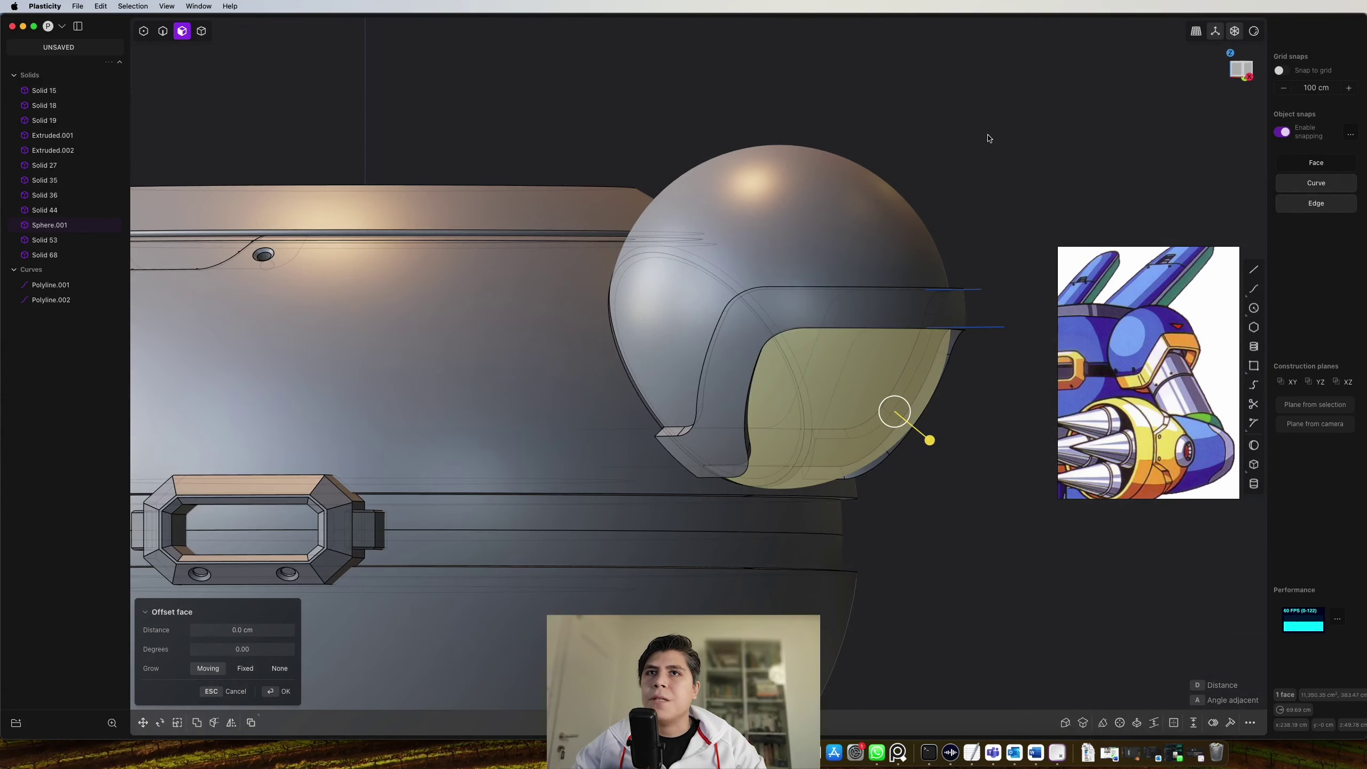
click(990, 139)
Draw a circle of about 20.8 cm radius over the shoulder sphere in the right view and move it up about 18.9 cm
scroll(969, 153, down, 5)
key(KP_3)
scroll(810, 302, up, 8)
scroll(813, 299, down, 2)
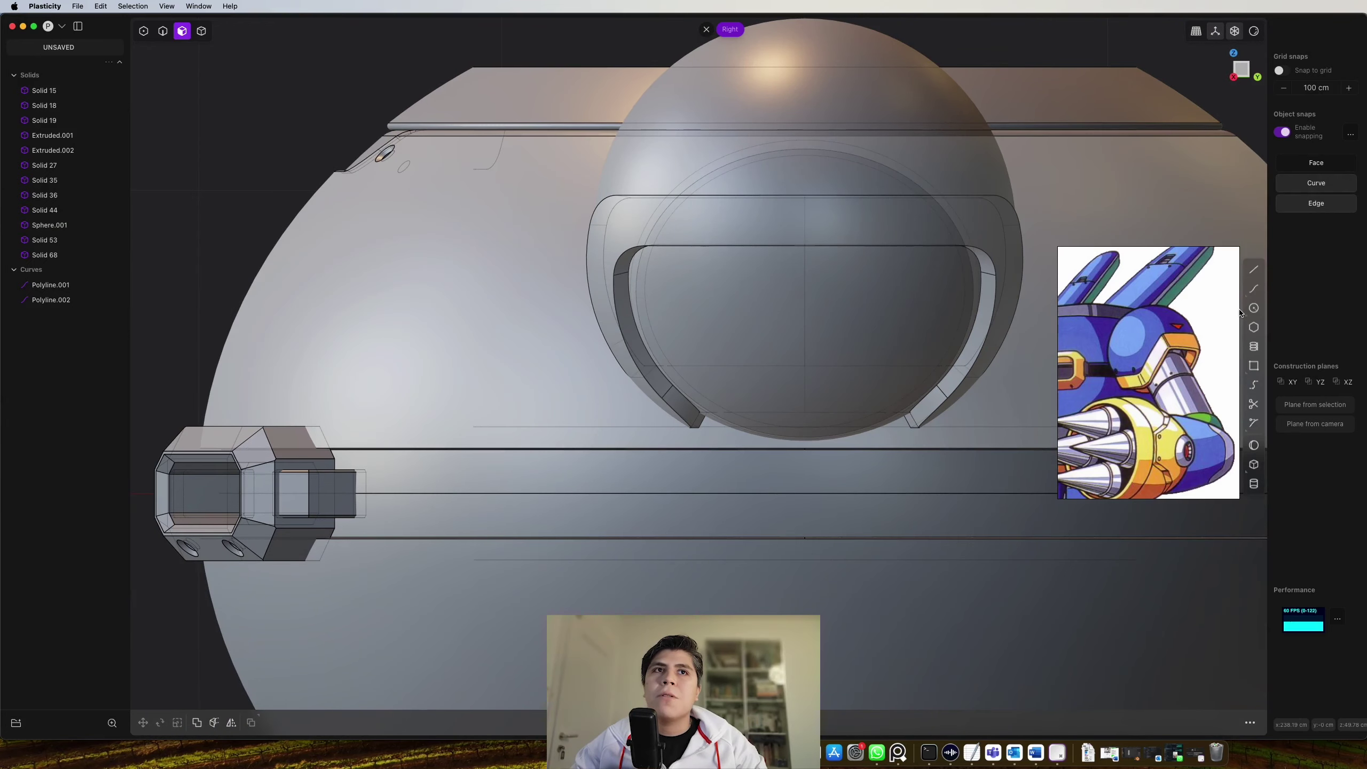
click(806, 300)
click(867, 300)
key(g)
key(z)
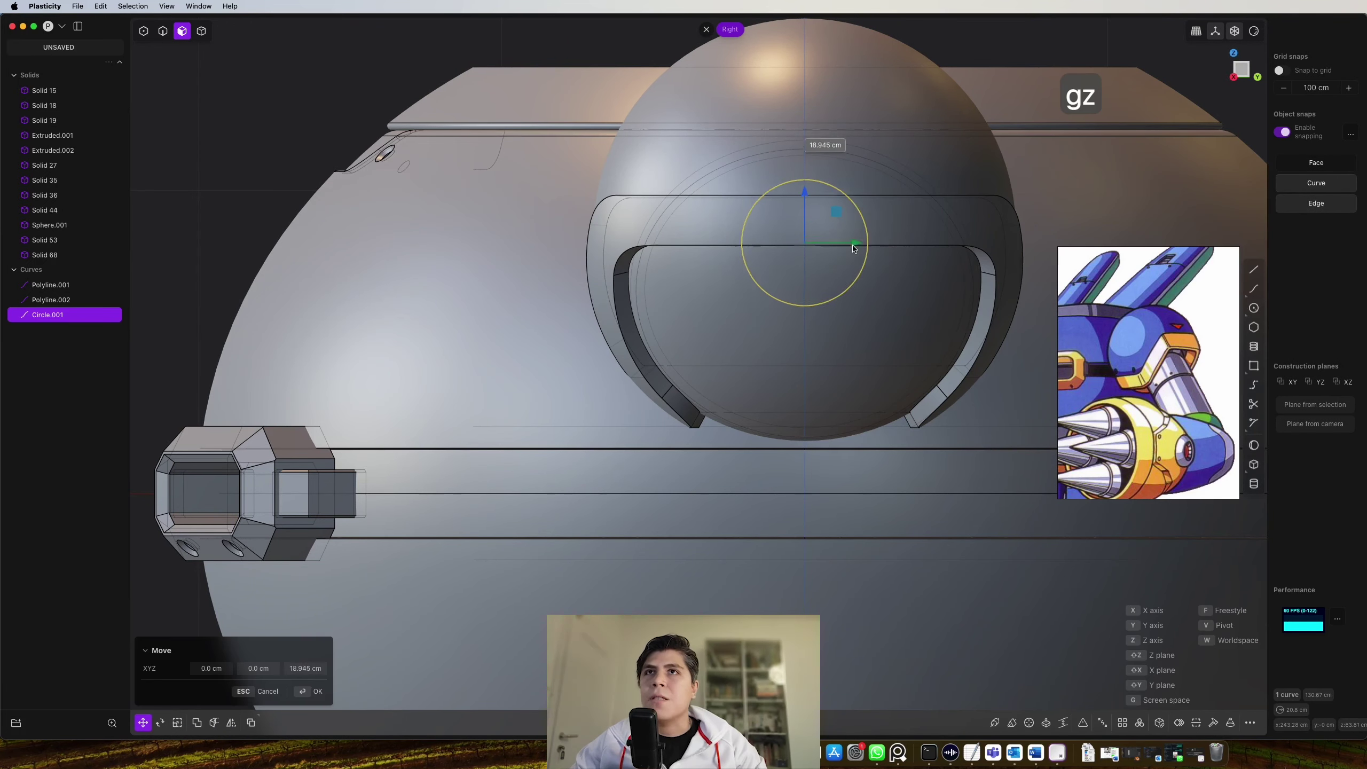
click(852, 246)
Duplicate the circle straight down, about 48.8 cm below the original
scroll(852, 246, down, 3)
key(shift+d)
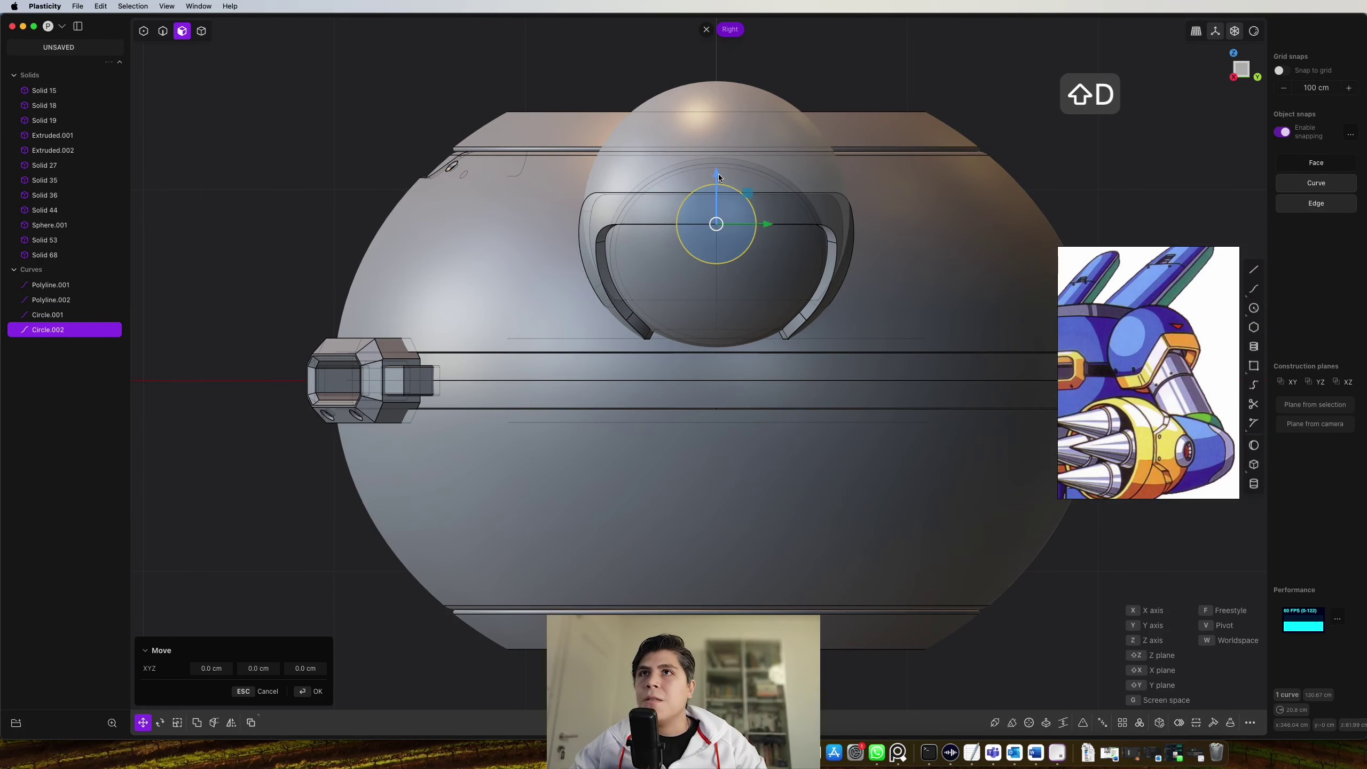
click(719, 272)
Connect the two circles with a vertical tangent line on each side
scroll(719, 272, up, 5)
key(shift+a)
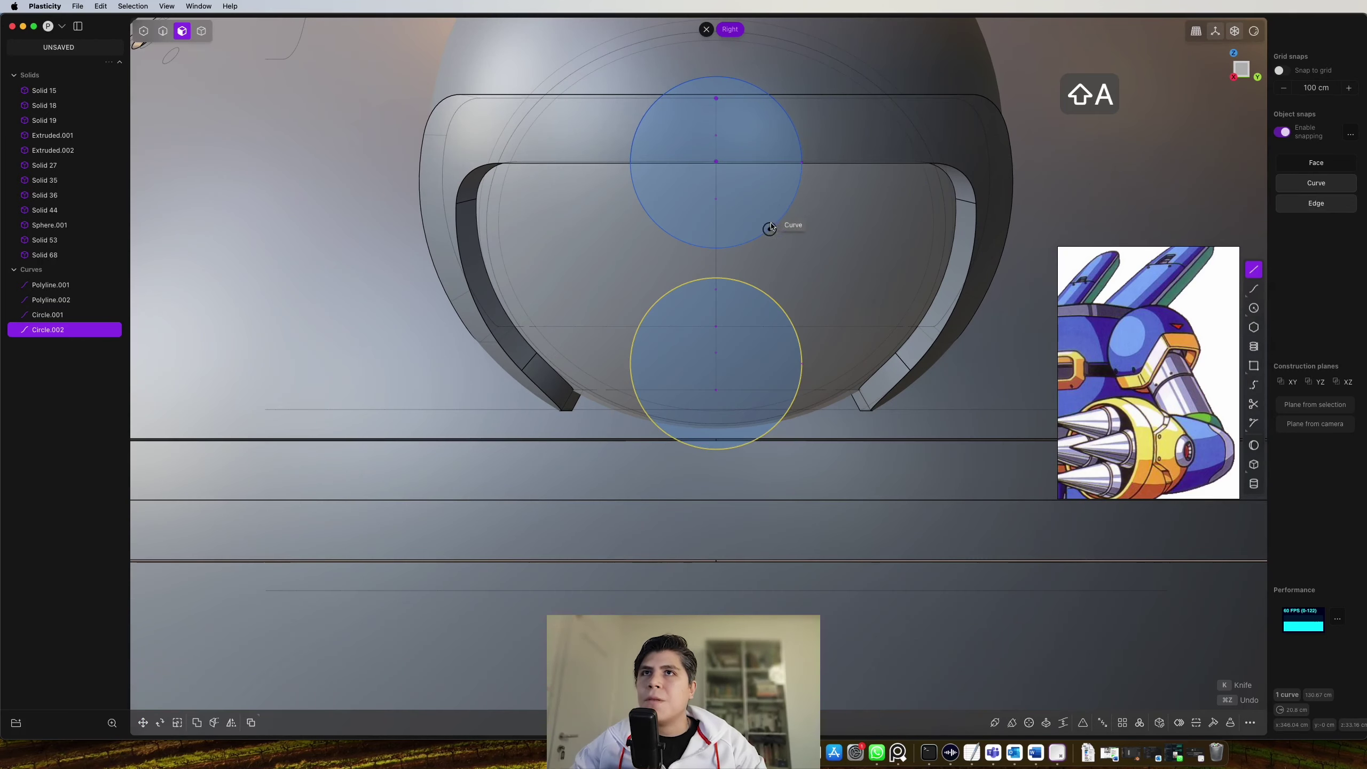
click(802, 364)
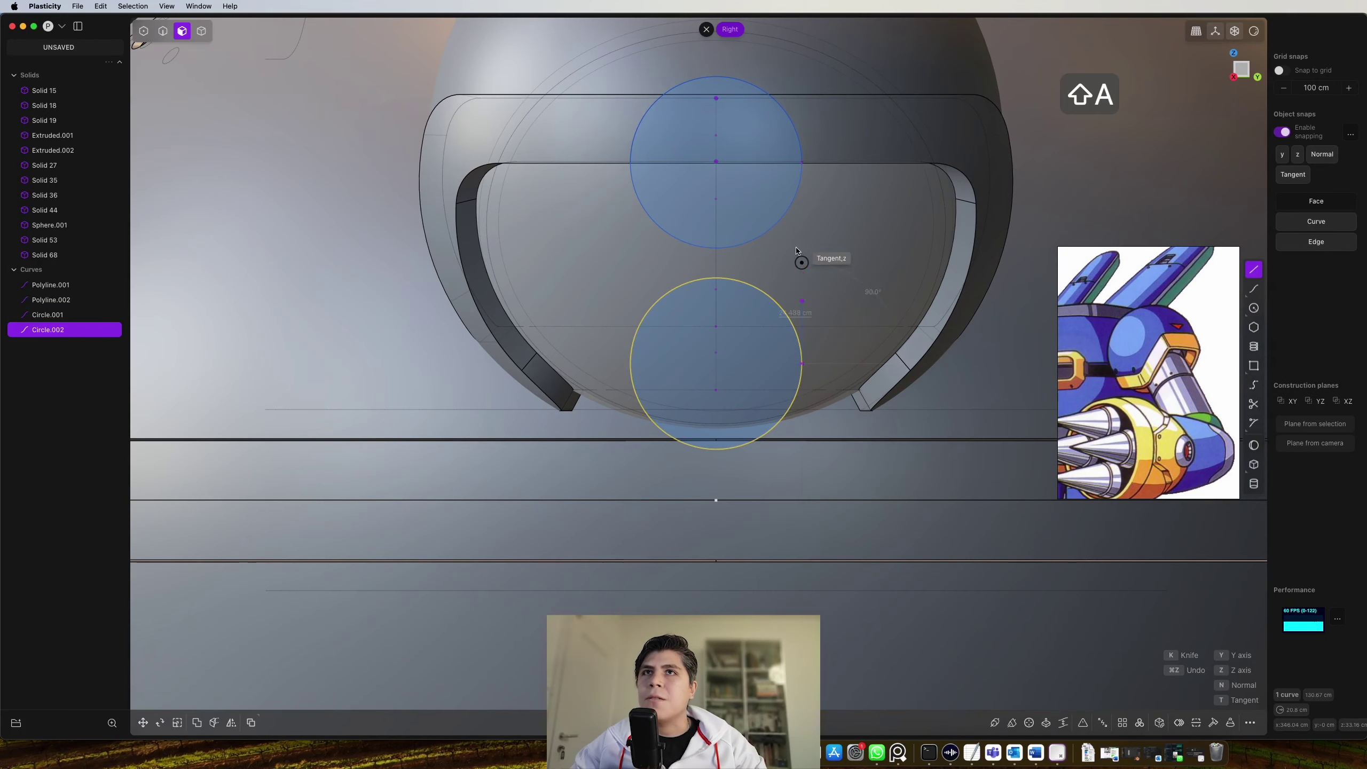
click(807, 164)
key(shift+a)
click(630, 363)
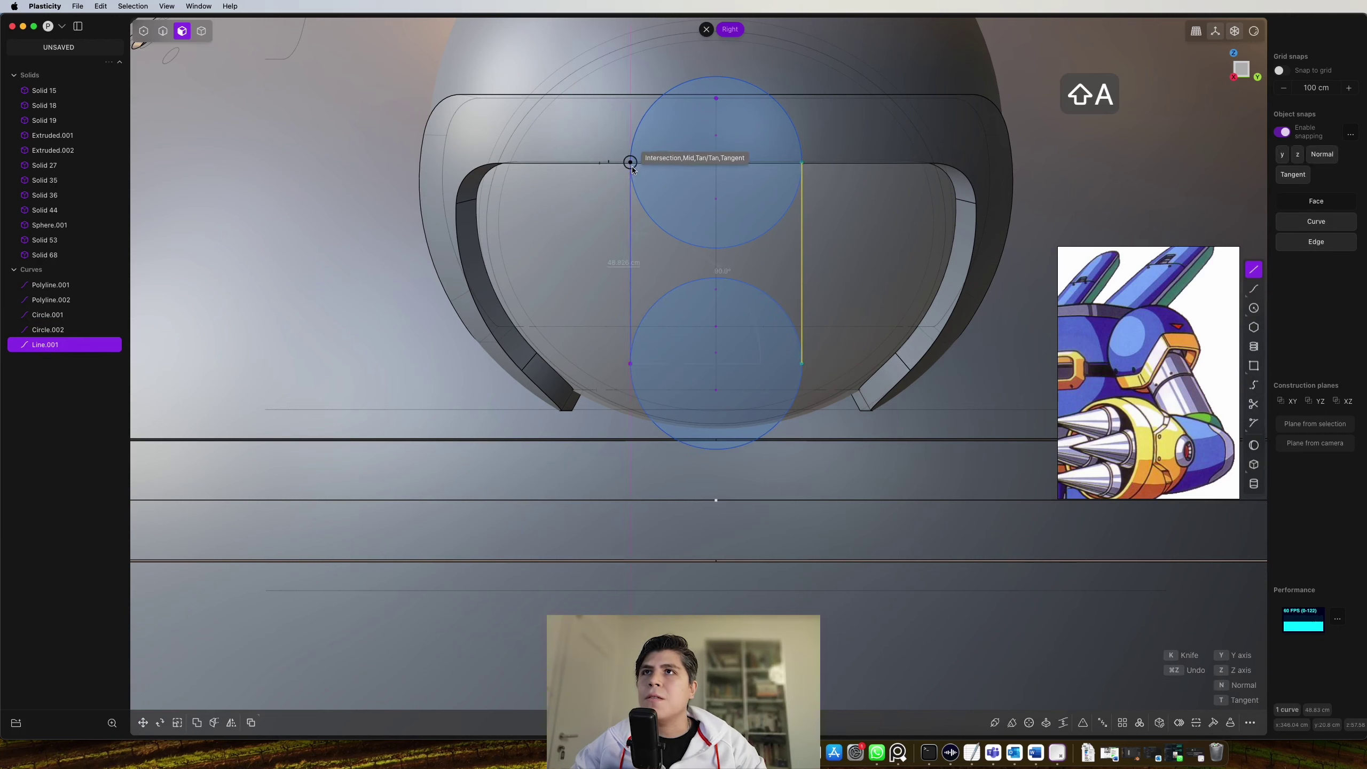
click(631, 163)
Trim the inner arcs of both circles and join the remaining curves into one closed slot profile
key(t)
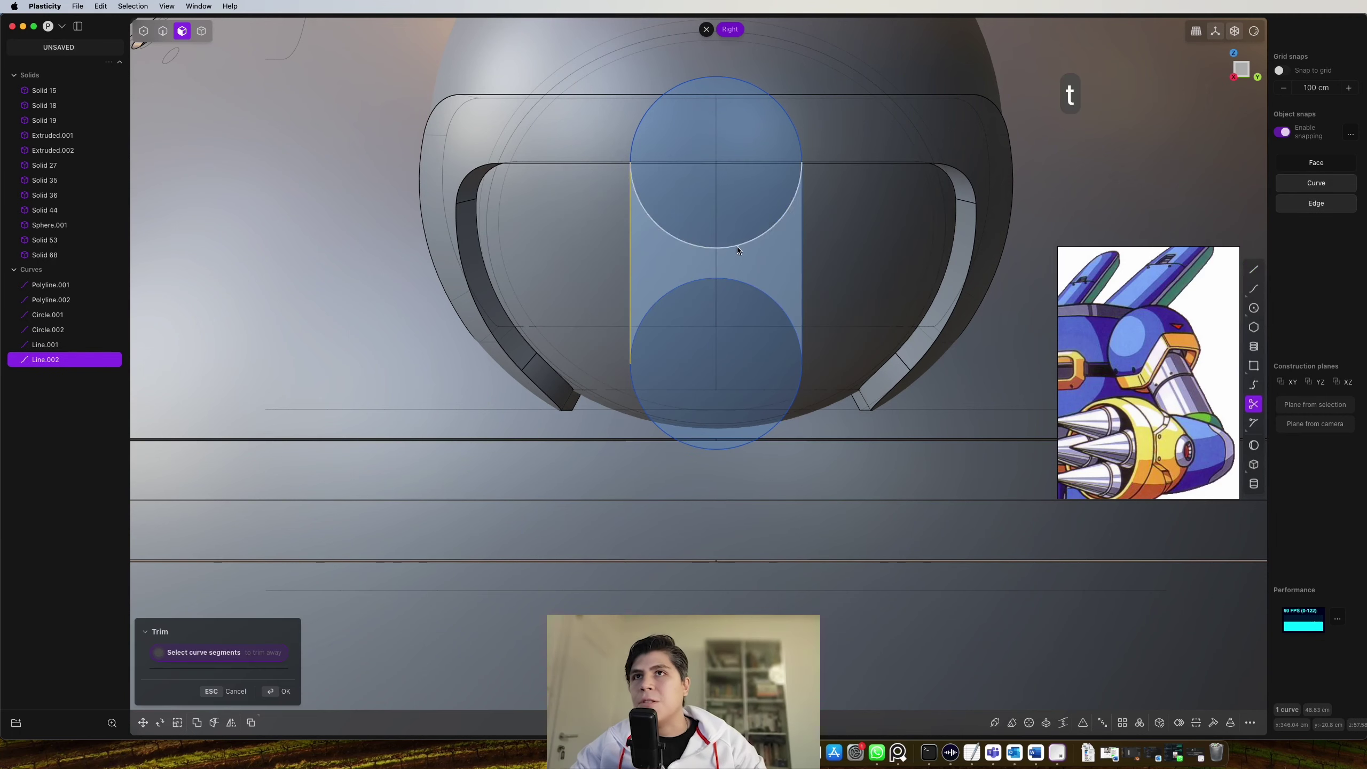
click(751, 288)
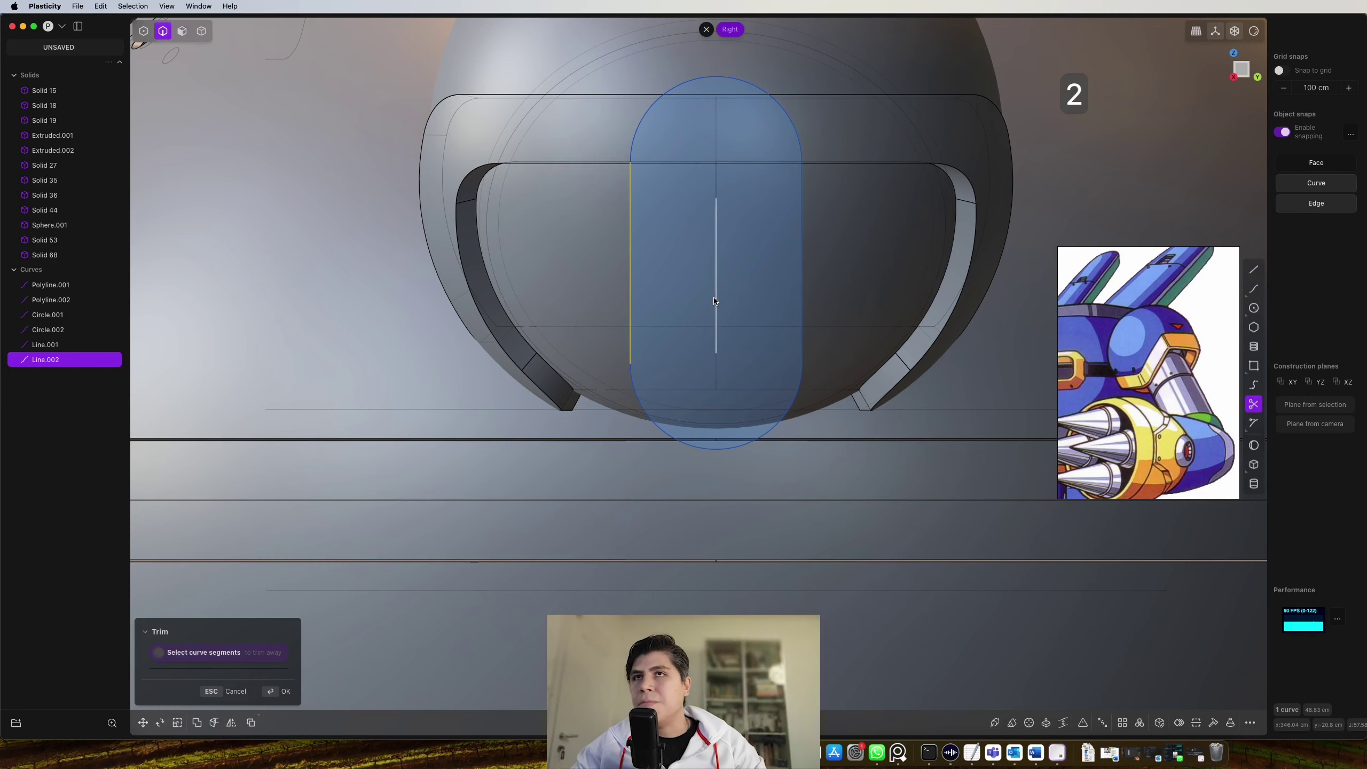
key(j)
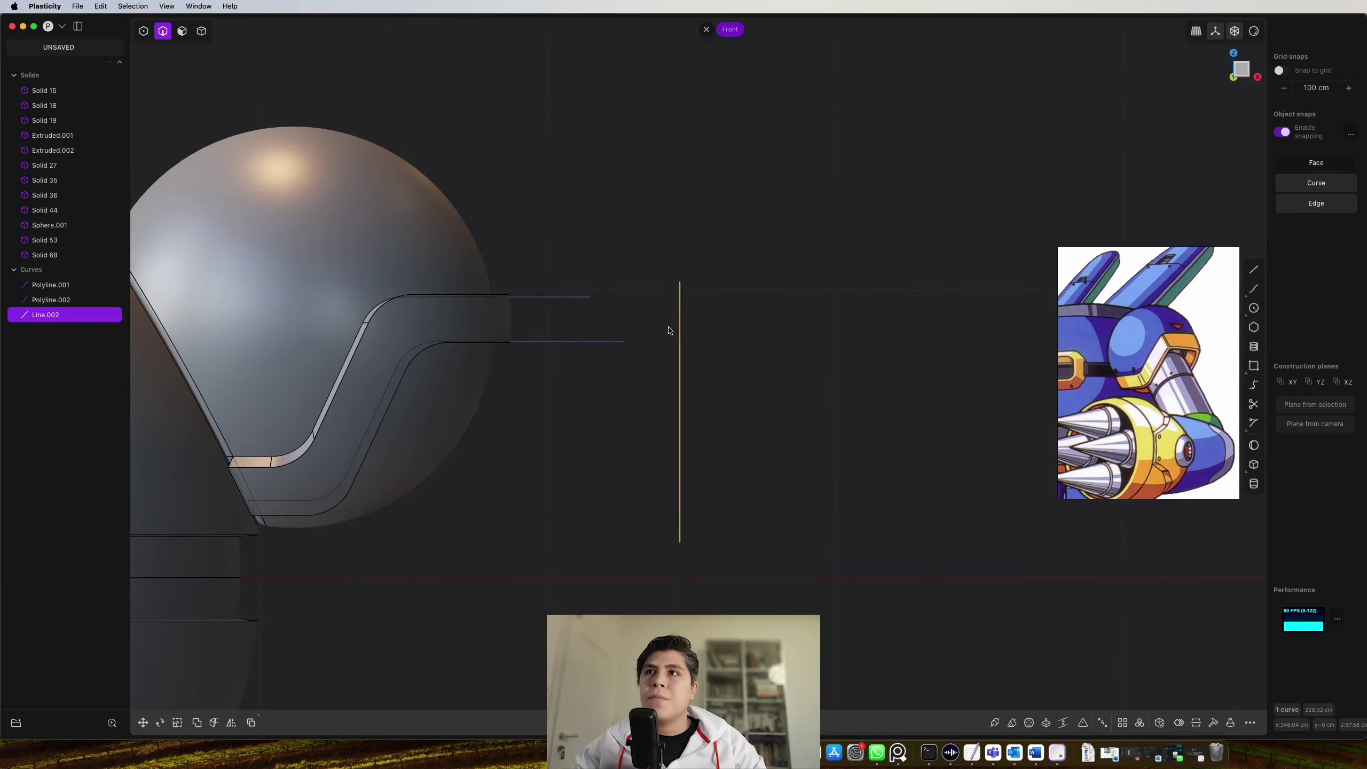
Move the slot profile inward and down toward the shoulder sphere's lower outer side in the front view
shift+middle_drag(666, 338, 839, 263)
key(g)
key(g)
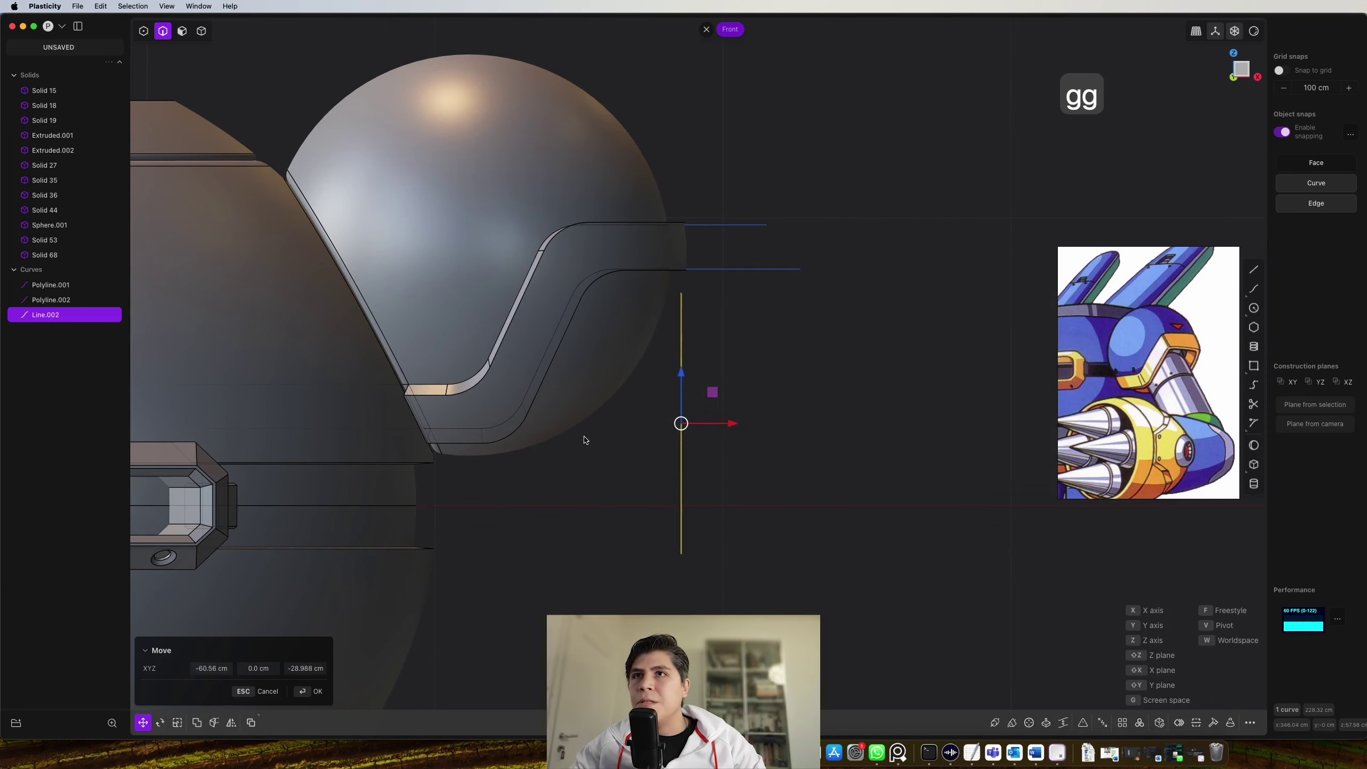
click(610, 421)
Rotate the slot profile to a diagonal tilt and move it close against the shoulder sphere's lower outer side
key(r)
drag(710, 369, 715, 384)
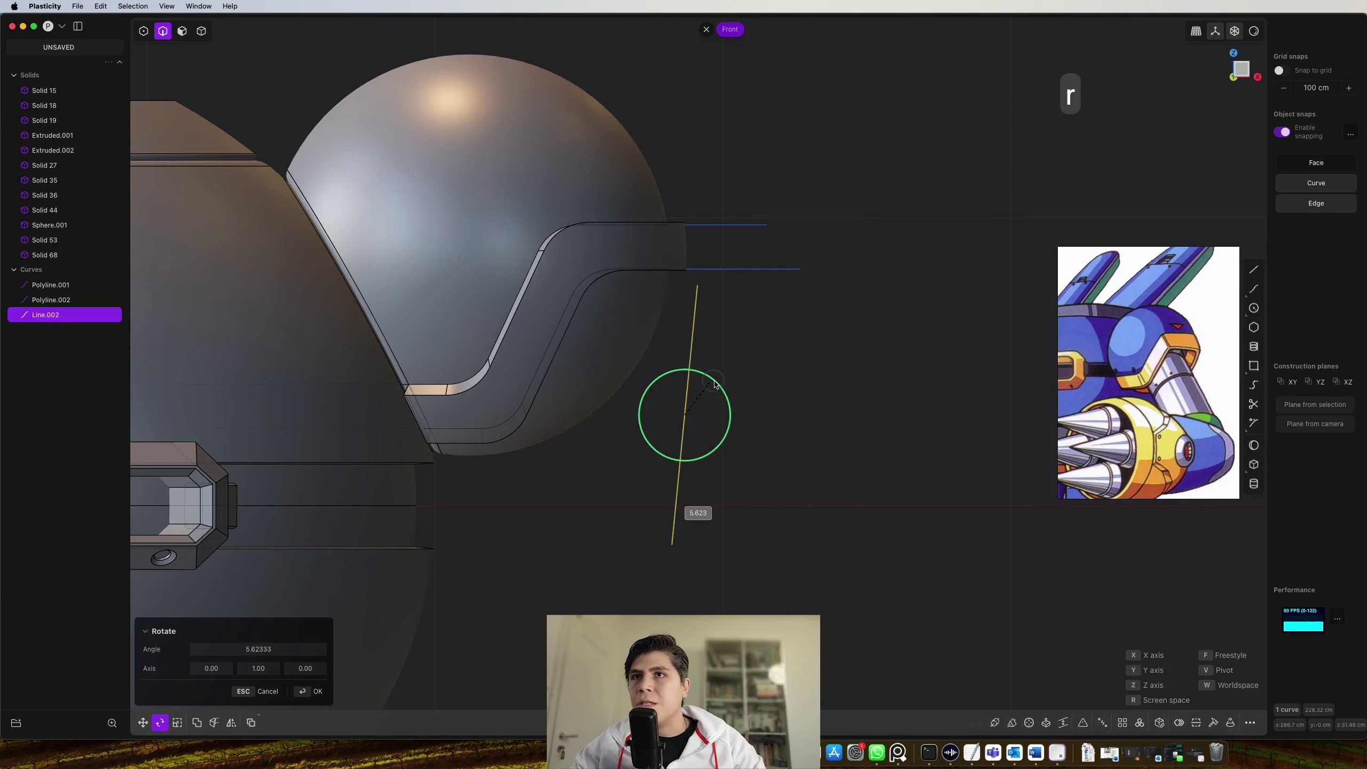
click(752, 398)
key(g)
key(g)
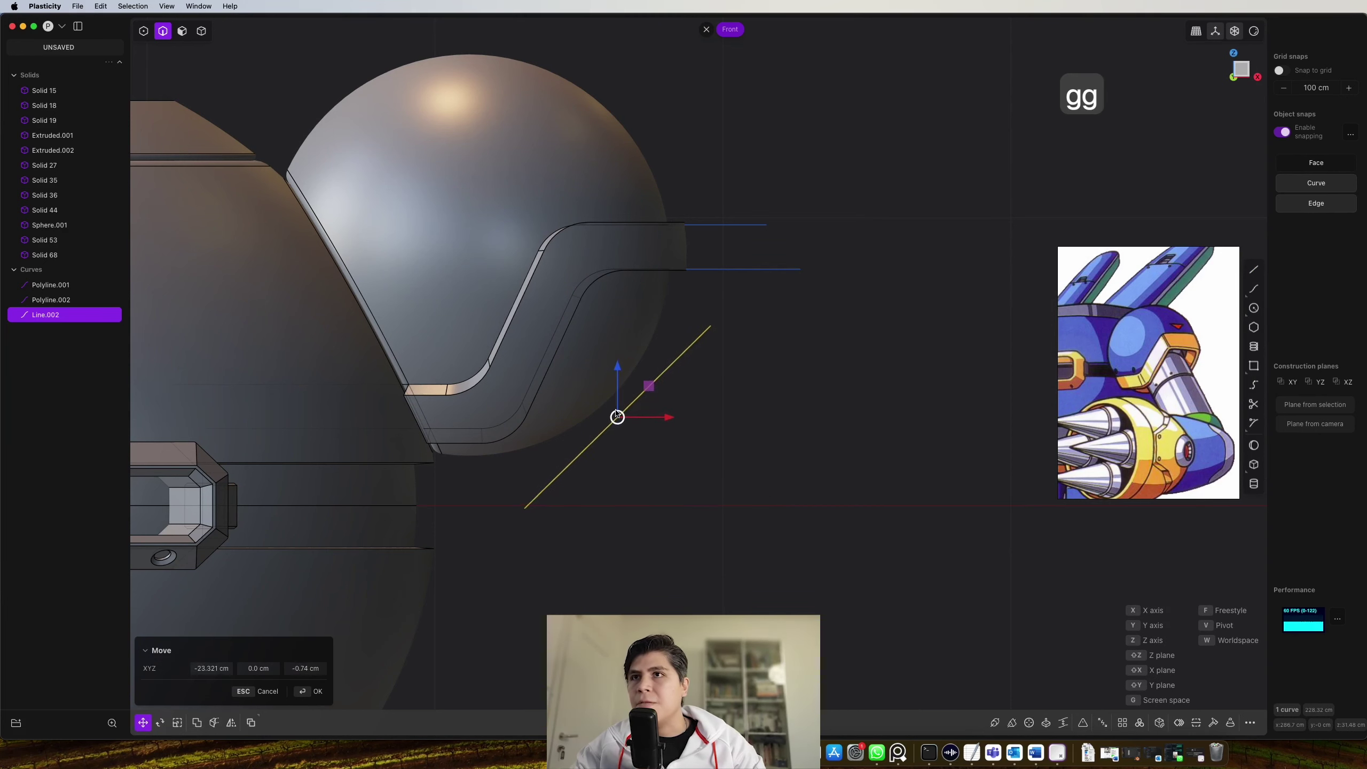
click(618, 412)
Imprint the tilted slot profile onto the shoulder sphere's lower outer surface and change to face selection
middle_drag(589, 357, 501, 385)
key(shift+i)
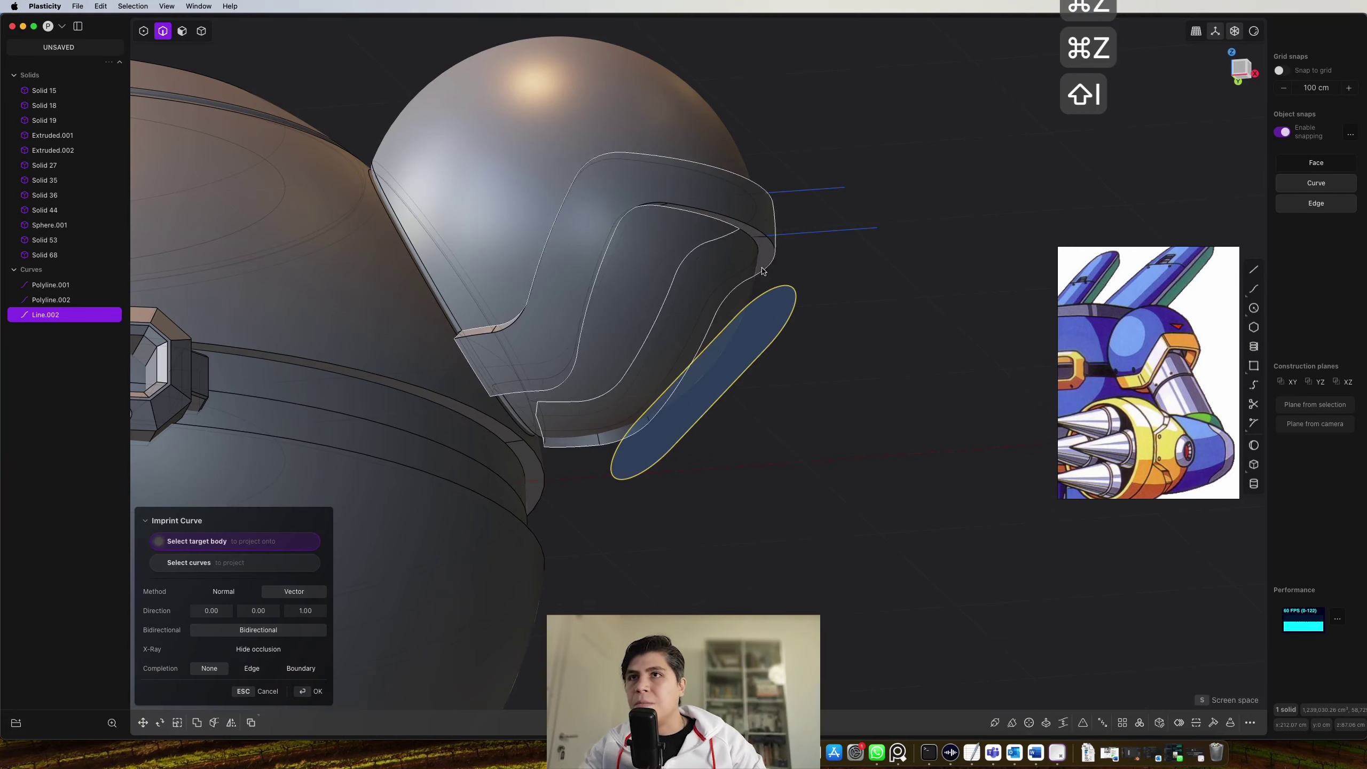
click(669, 291)
middle_drag(669, 291, 744, 347)
key(3)
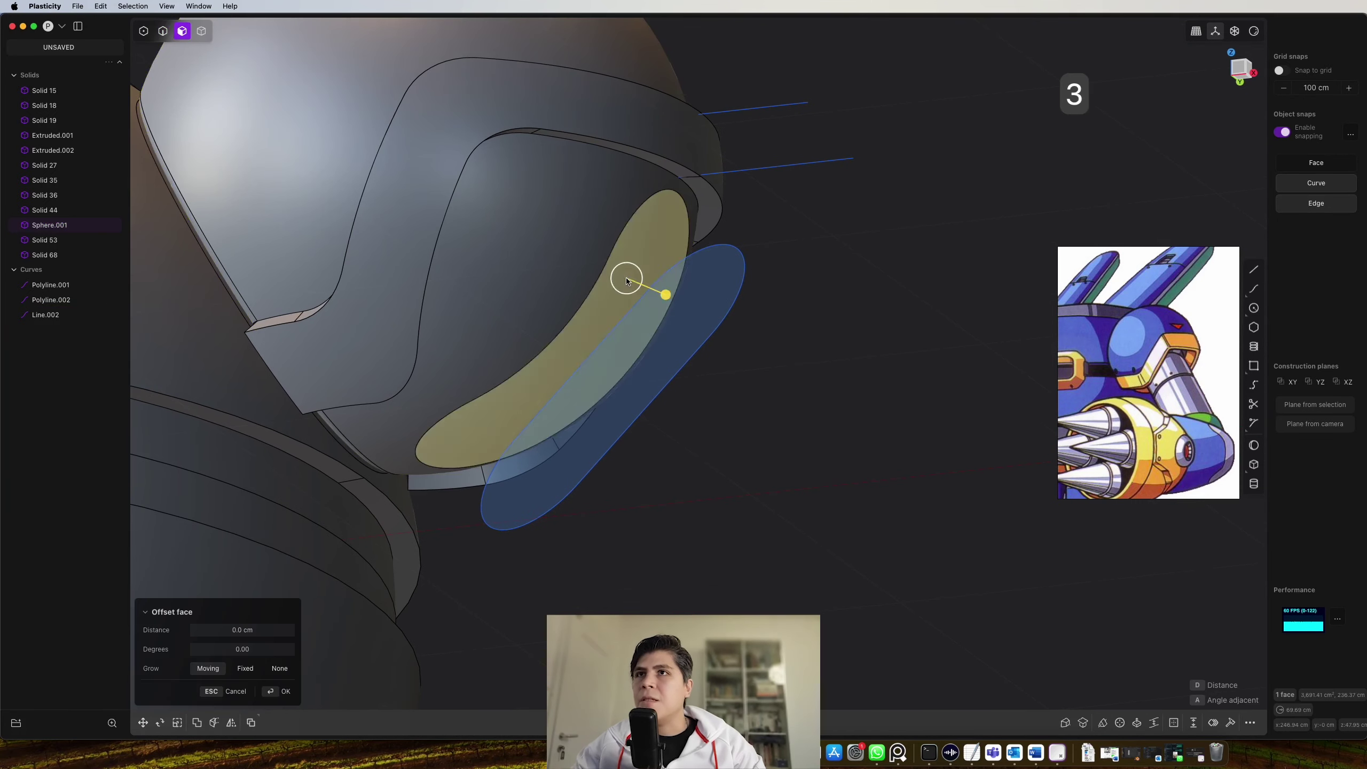
Offset the imprinted slot face about 11.8 cm into the shoulder sphere to form a recess
click(619, 302)
shift+middle_drag(619, 302, 800, 353)
drag(847, 345, 813, 333)
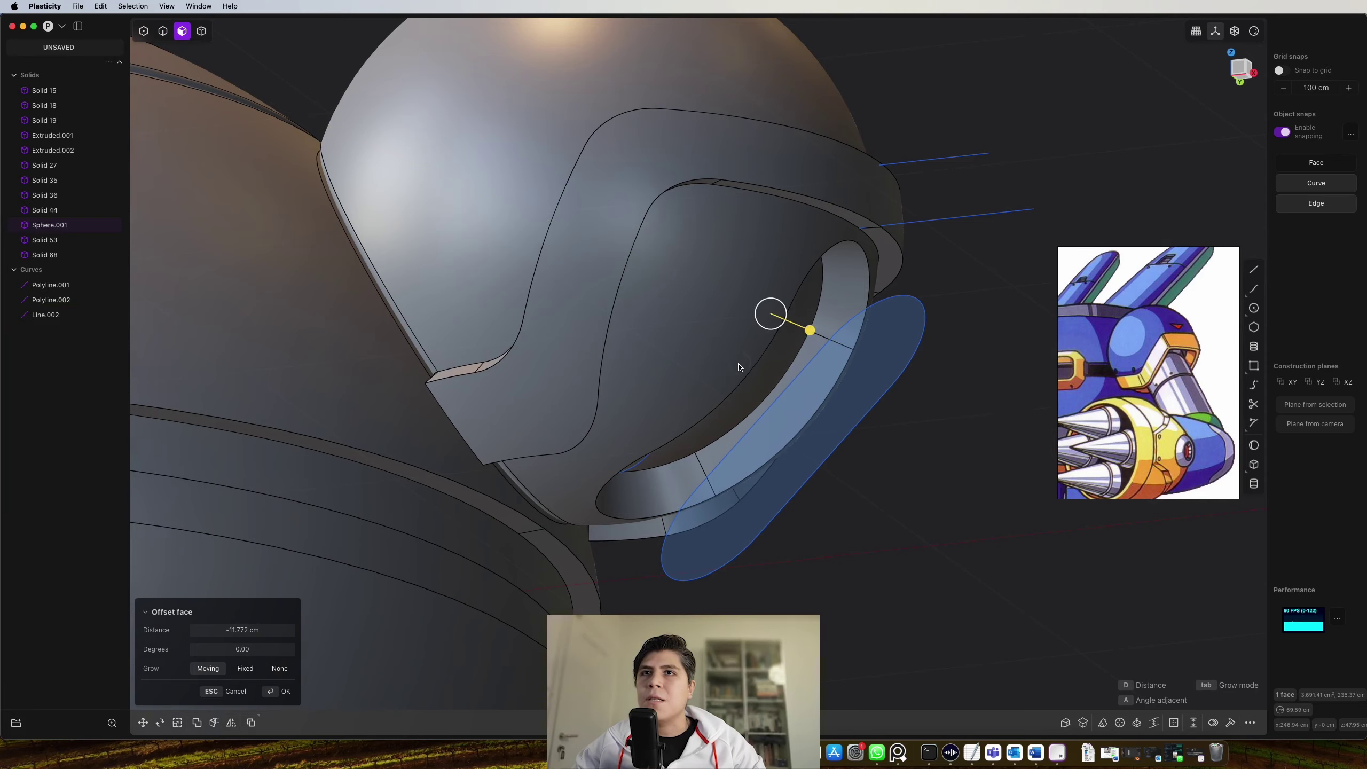
middle_drag(739, 363, 778, 401)
right_click(767, 433)
scroll(767, 432, down, 2)
scroll(766, 433, down, 7)
scroll(863, 369, up, 3)
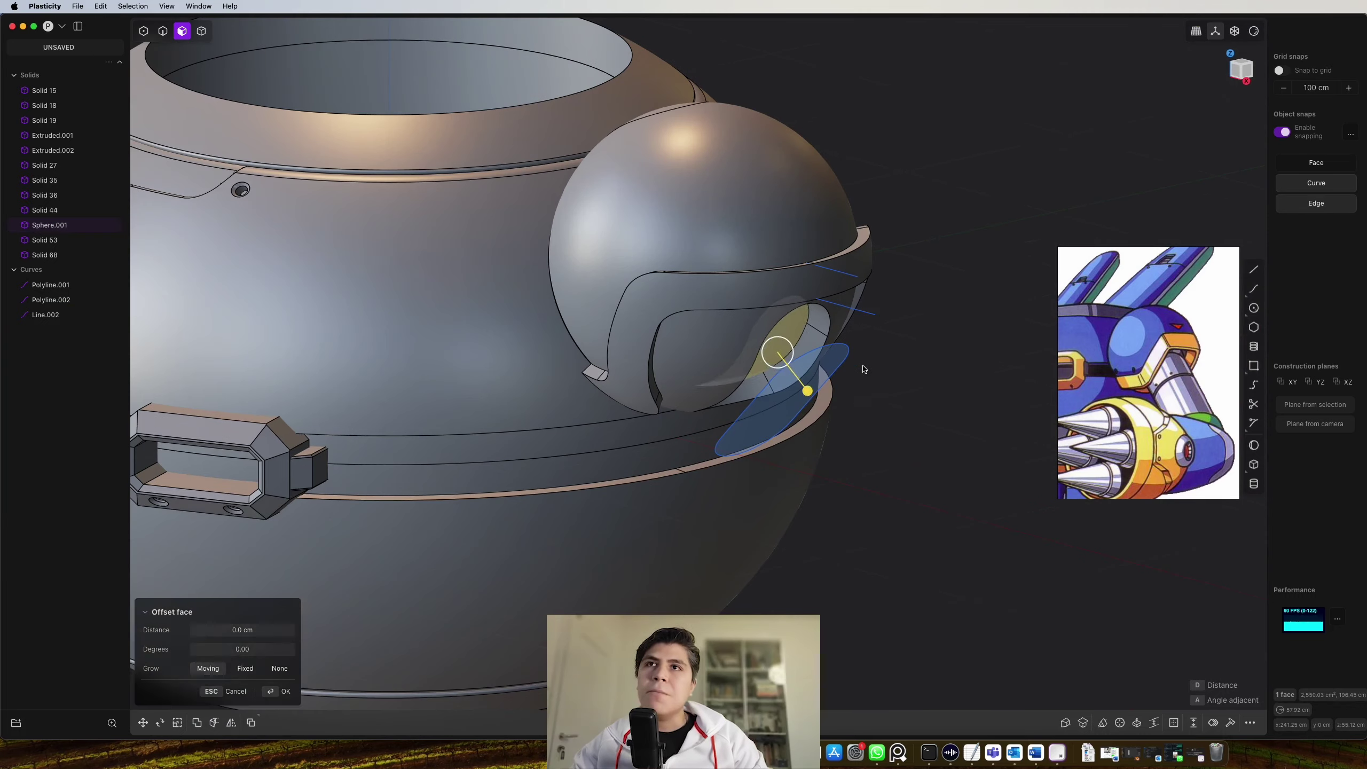
key(Escape)
middle_drag(879, 376, 856, 309)
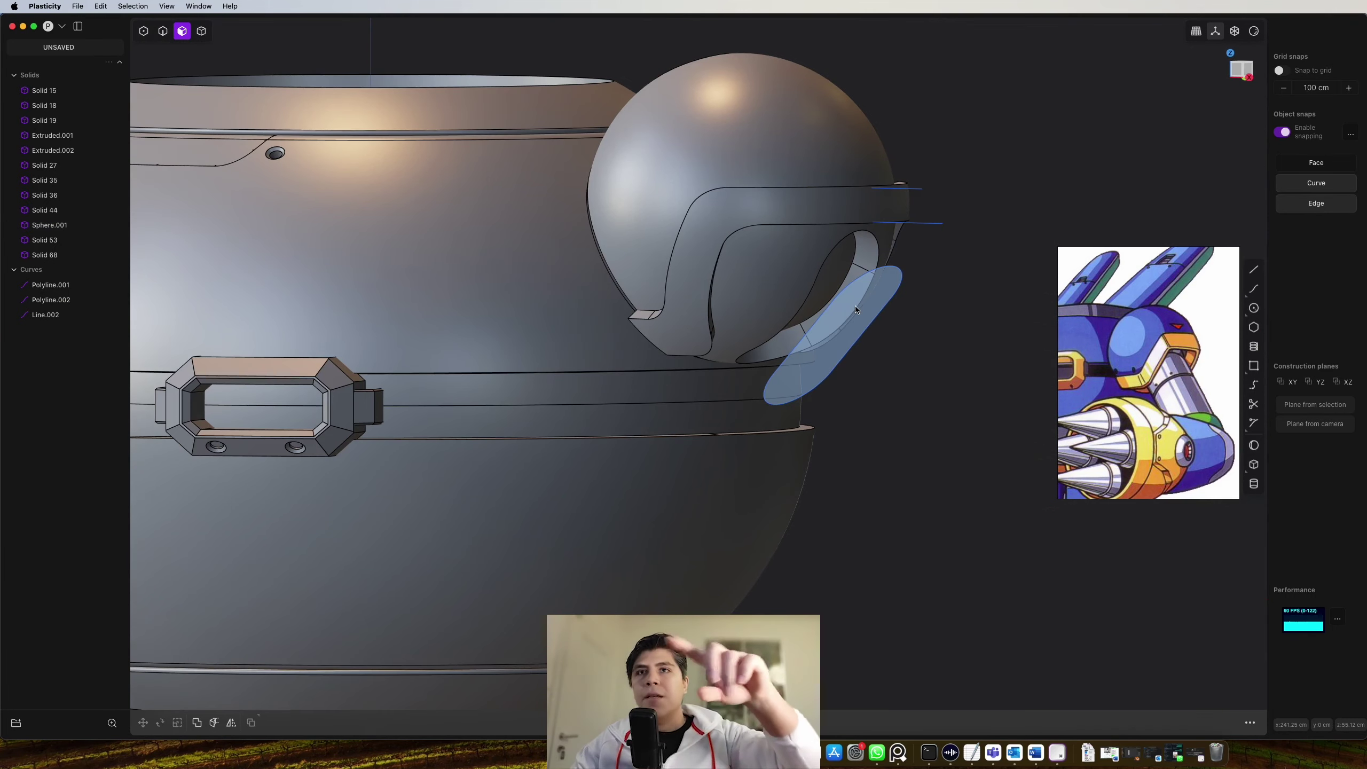
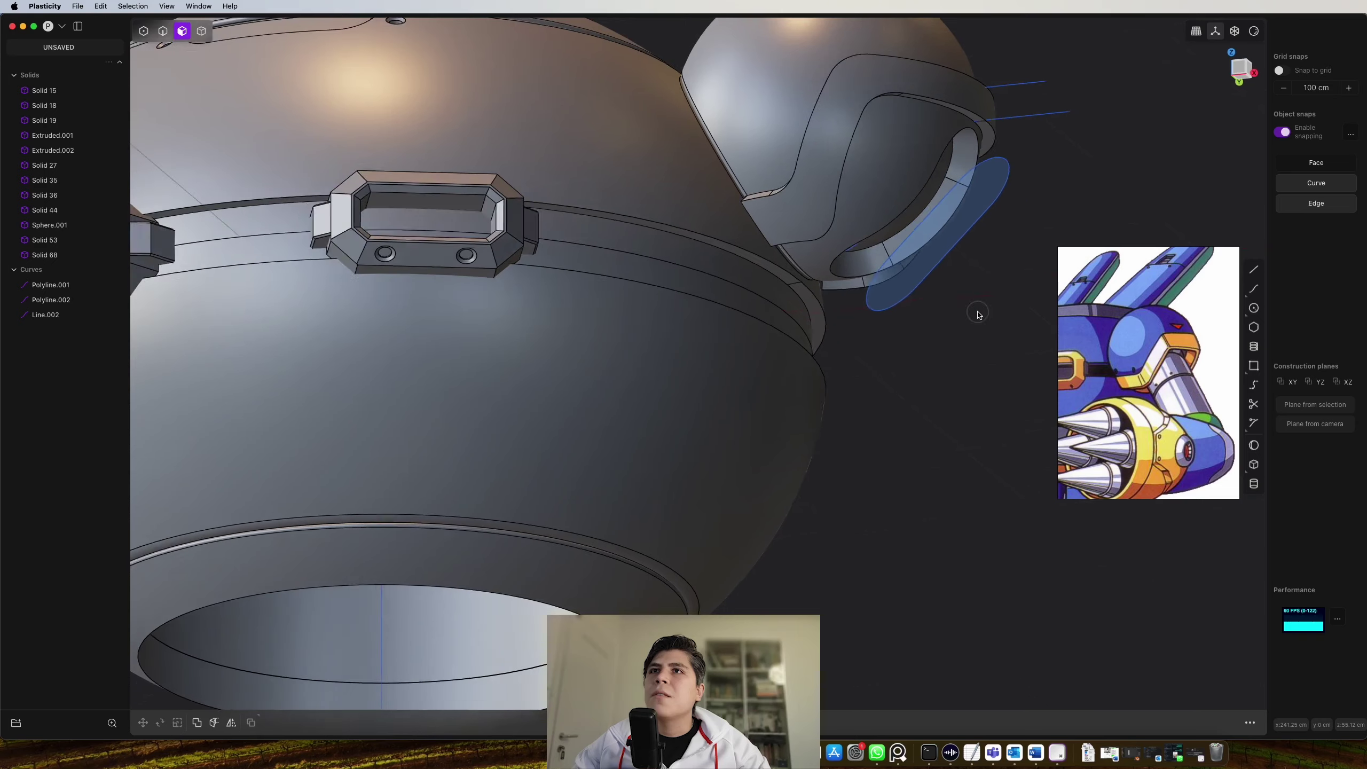
scroll(759, 323, down, 5)
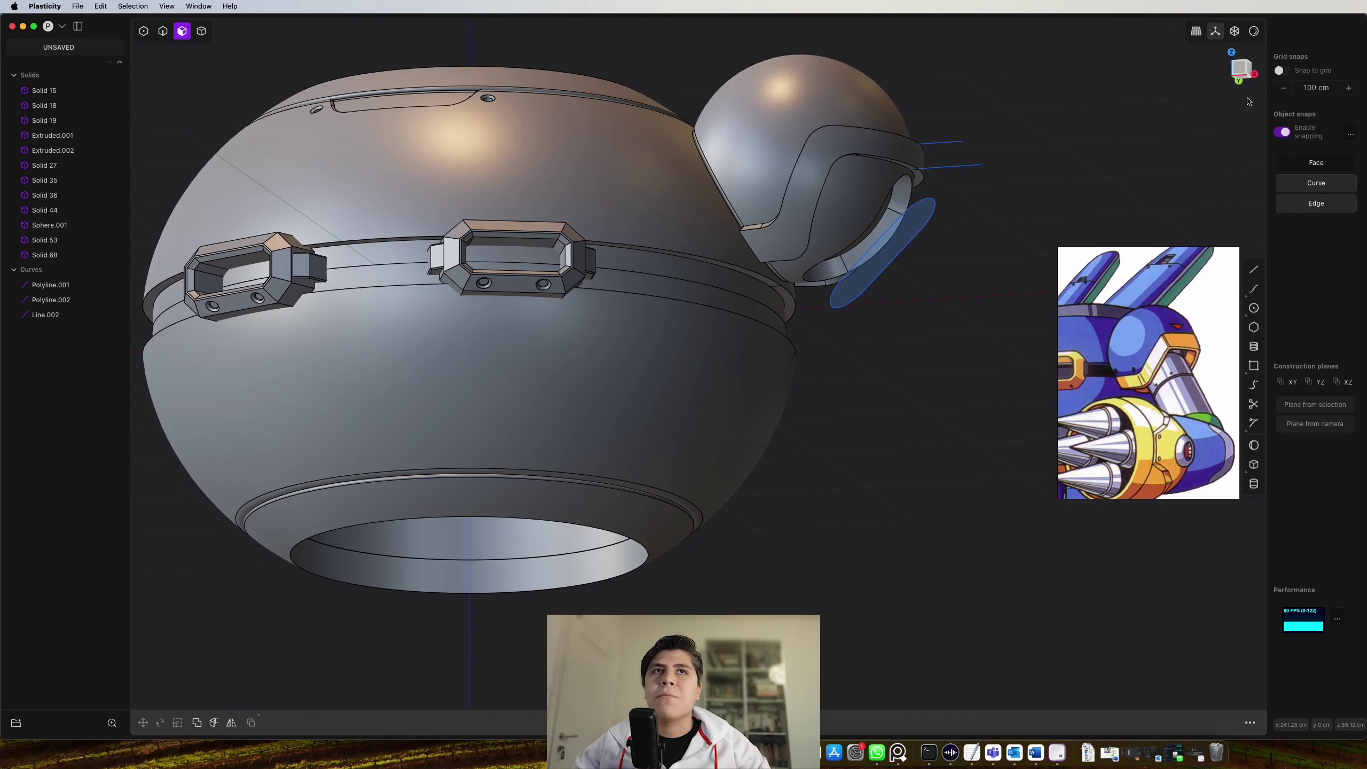
Delete the leftover slot profile curve beside the shoulder
click(1238, 81)
scroll(856, 323, up, 3)
key(2)
click(862, 316)
key(x)
Apply a small fillet to the outer edge loop of the slot recess on the shoulder sphere
drag(1253, 70, 1245, 77)
scroll(640, 283, up, 5)
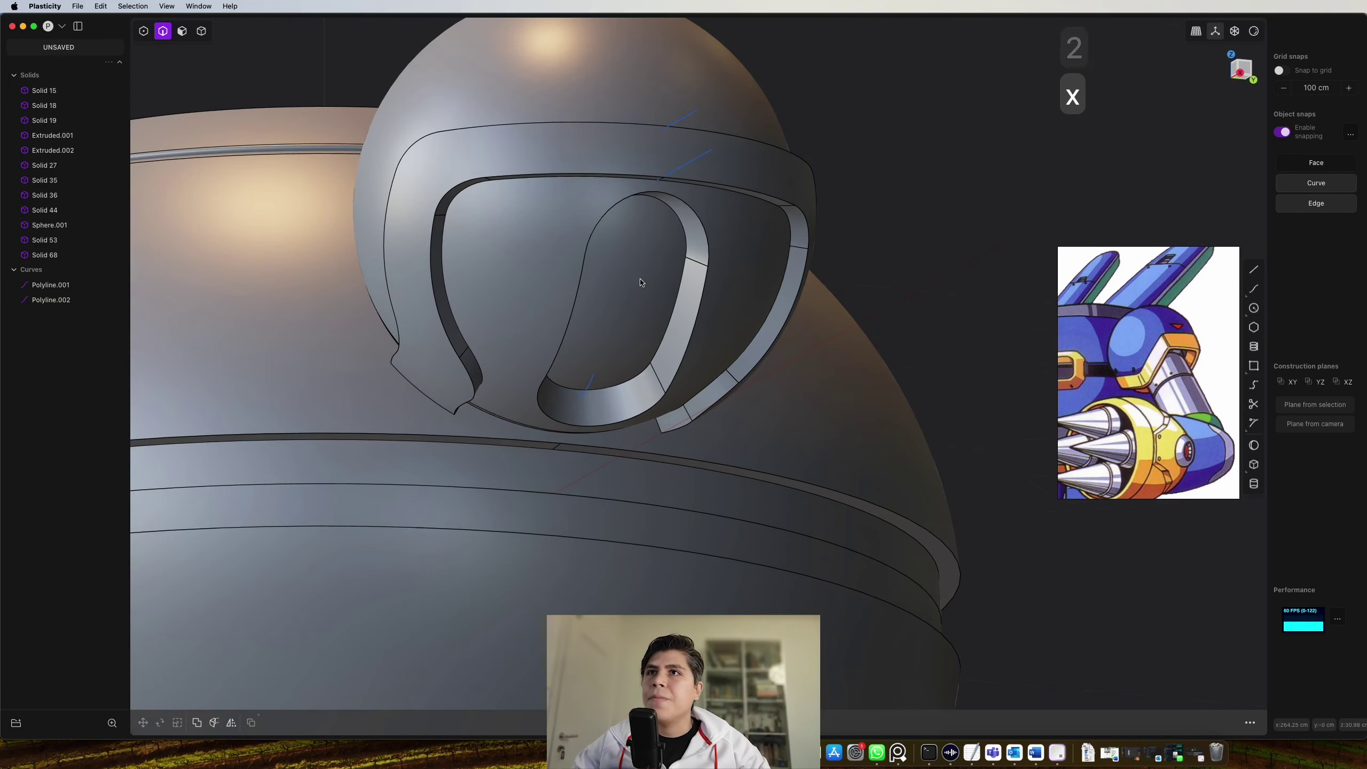
double_click(693, 211)
key(f)
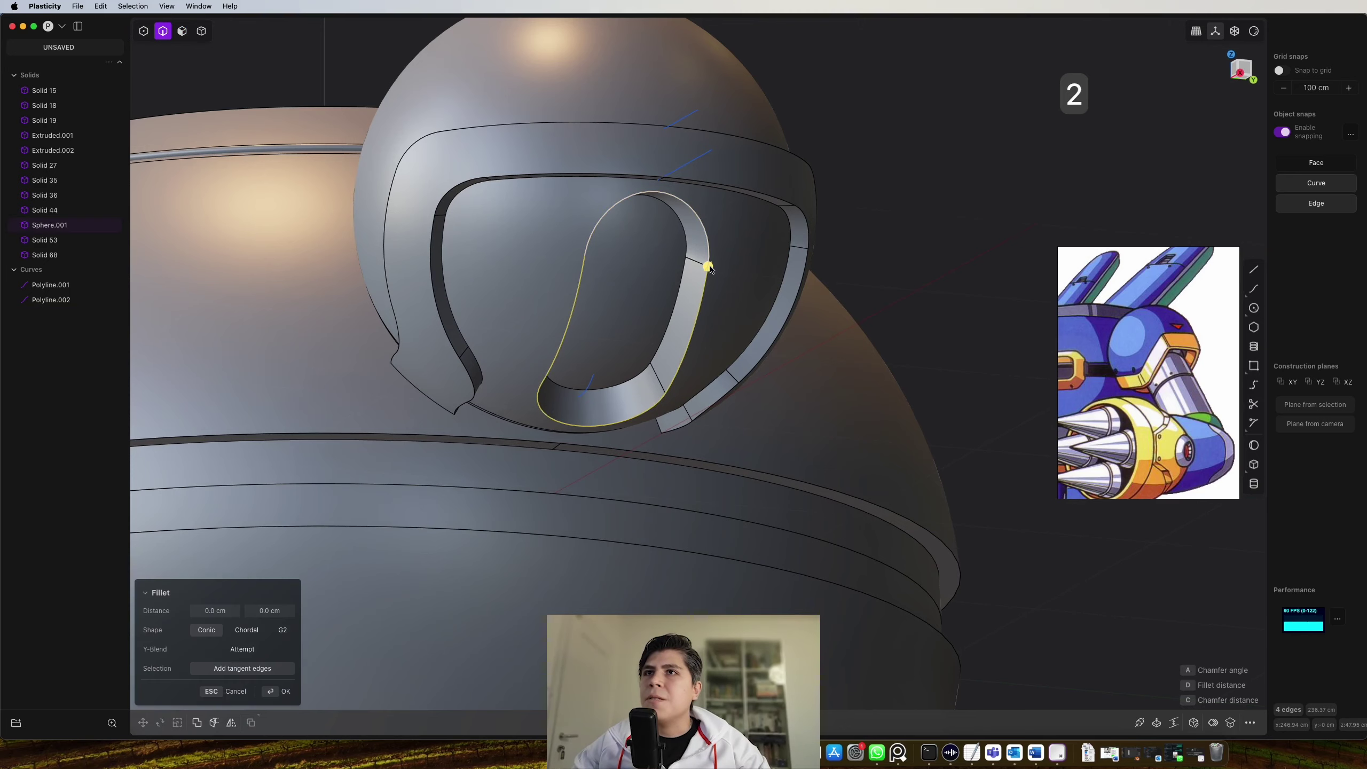
drag(708, 268, 709, 266)
middle_drag(709, 266, 904, 304)
key(Return)
scroll(797, 280, down, 3)
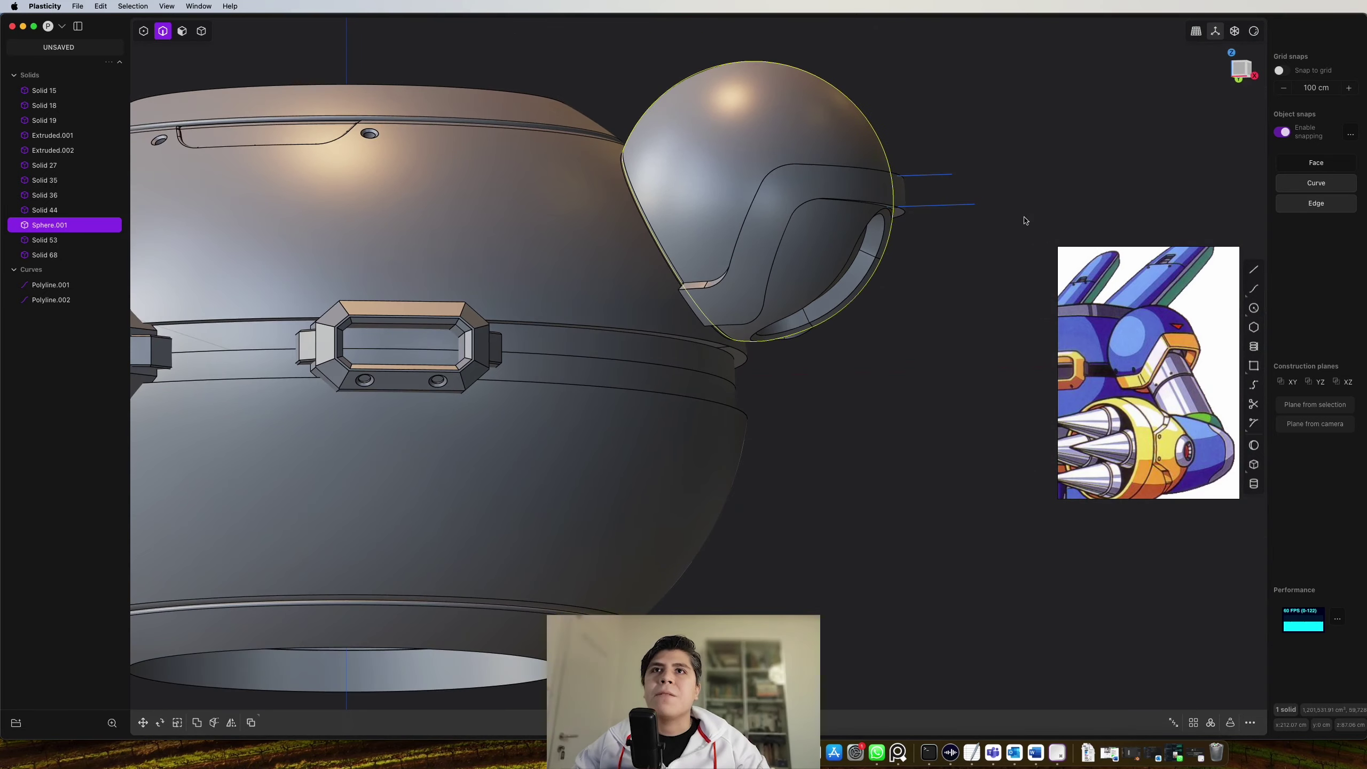
Draw a three-sided polygon in the top view, centred in line with the shoulder sphere and clear of its outer side
click(1239, 68)
scroll(909, 254, up, 5)
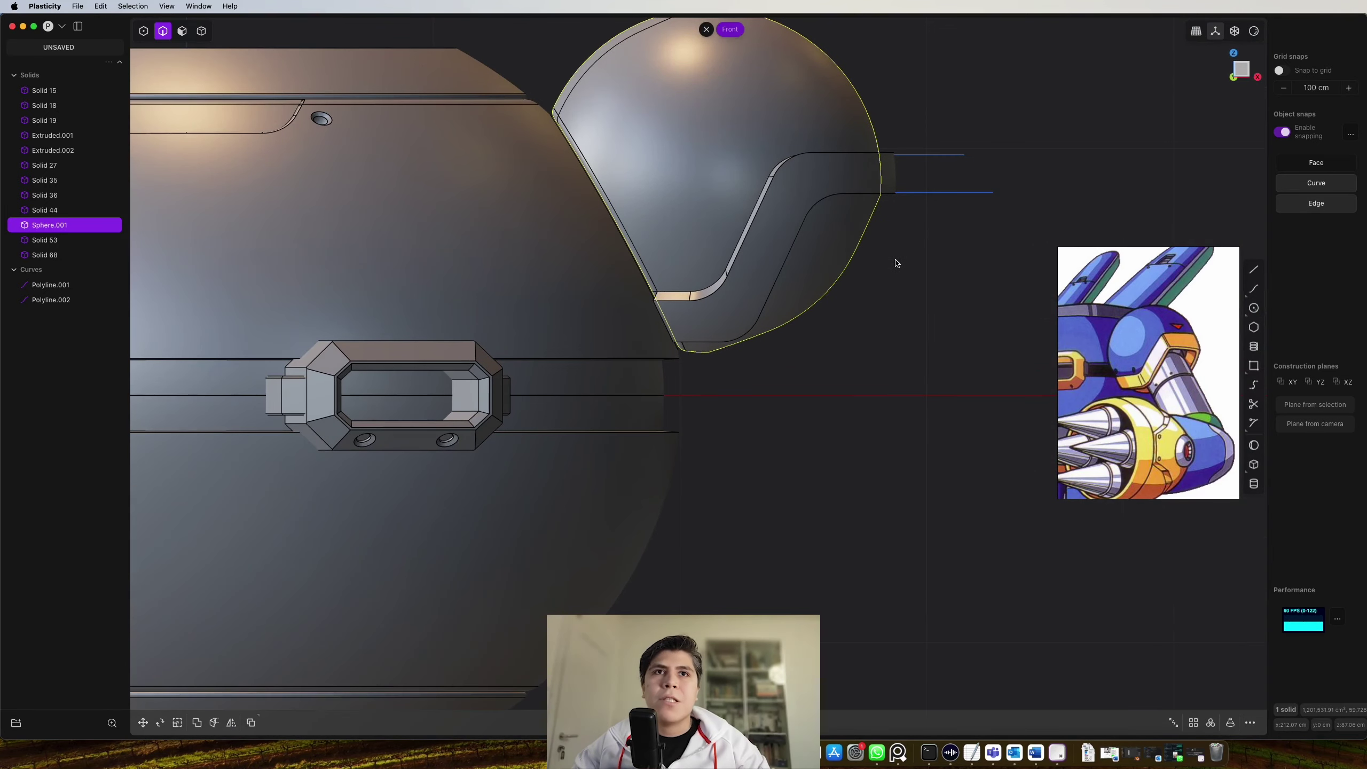
key(KP_7)
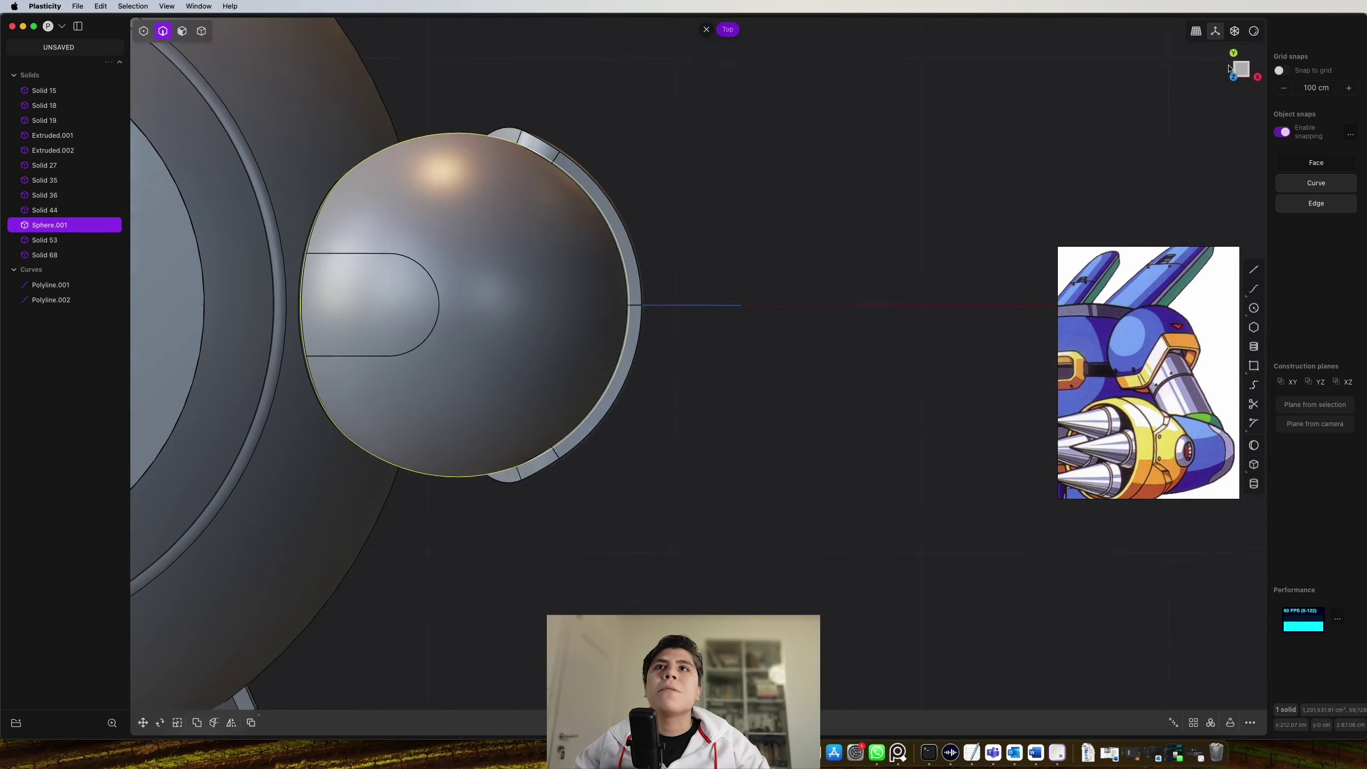
scroll(818, 257, up, 5)
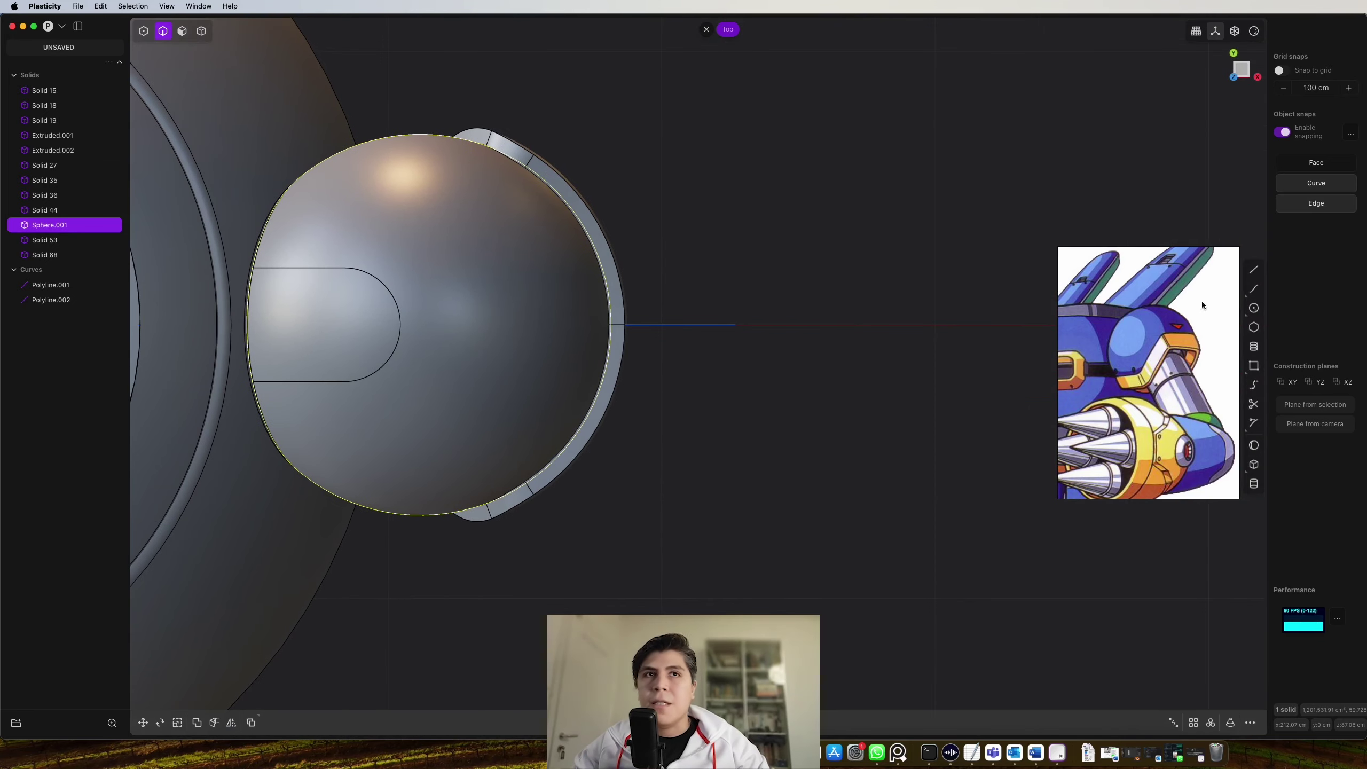
click(1253, 327)
click(852, 330)
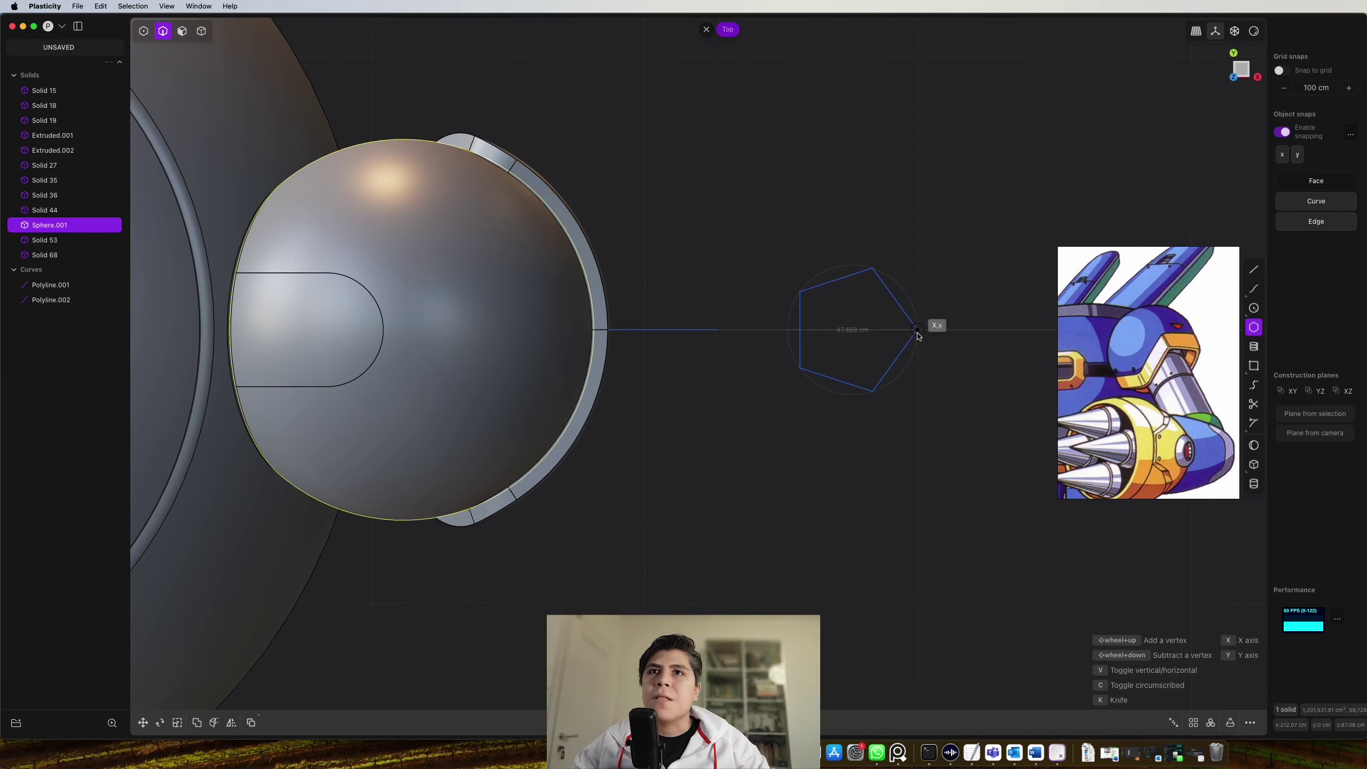
shift+scroll(917, 330, down, 2)
click(918, 335)
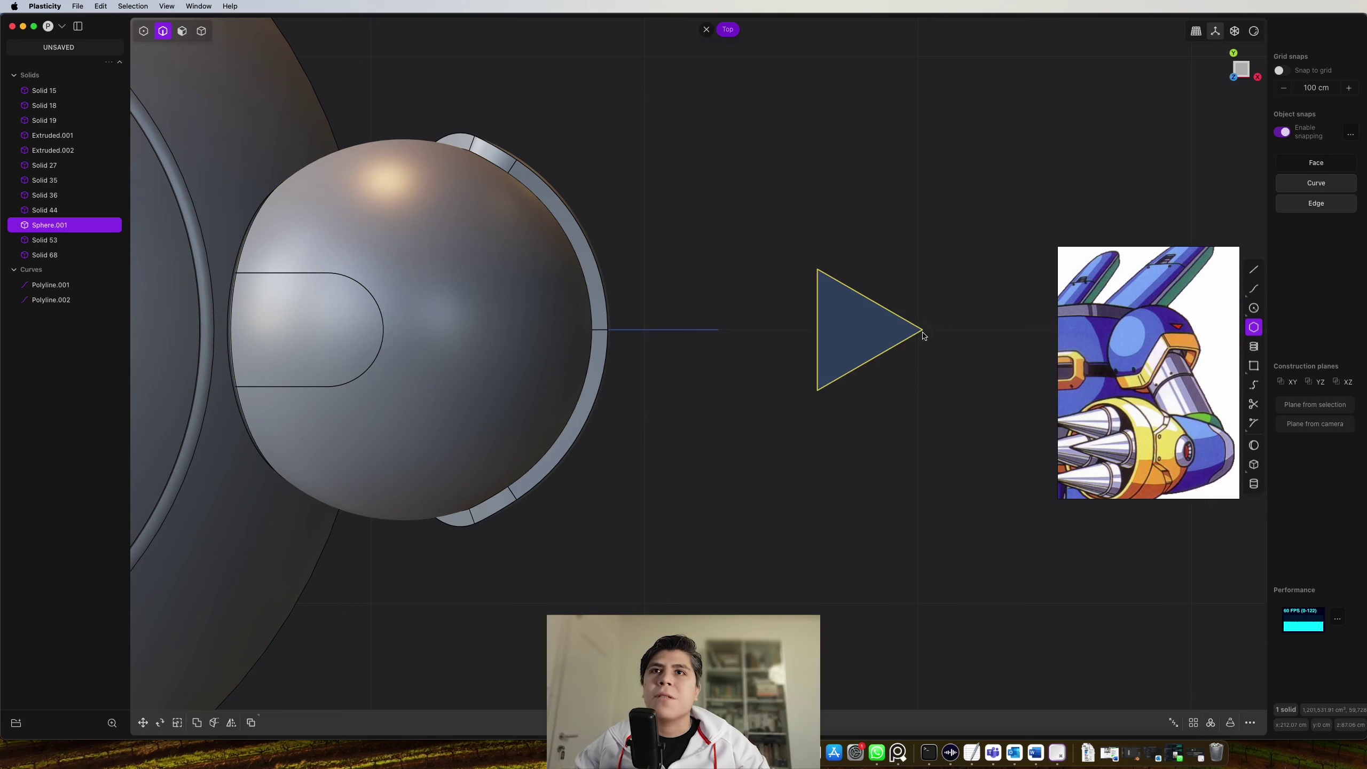
Move the triangle inward to the shoulder sphere and raise it above the sphere's outer side
key(g)
drag(927, 330, 584, 334)
middle_drag(584, 334, 787, 178)
drag(745, 537, 855, 89)
shift+middle_drag(858, 132, 882, 174)
Rotate the triangle in the front view to follow the sphere's upper outer slope and move it close against the surface
key(r)
key(KP_1)
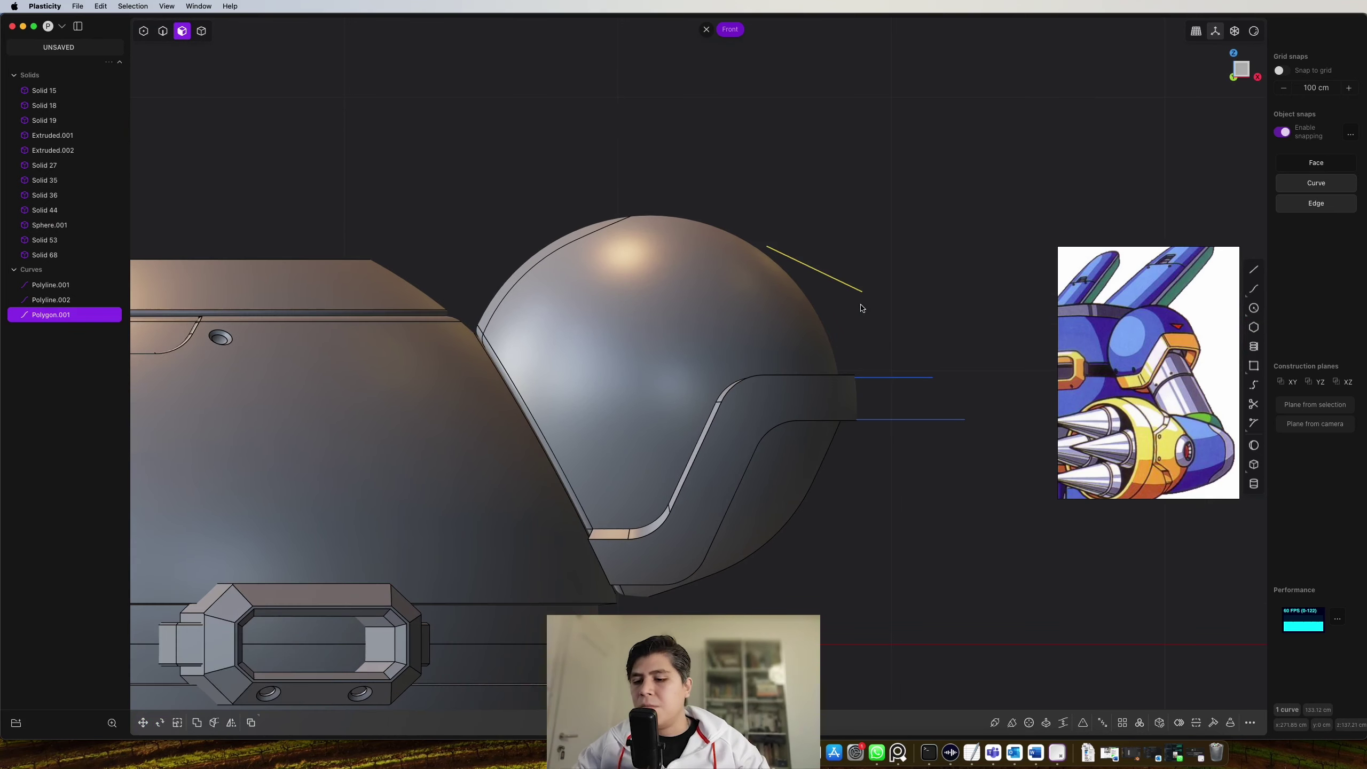
key(r)
click(872, 265)
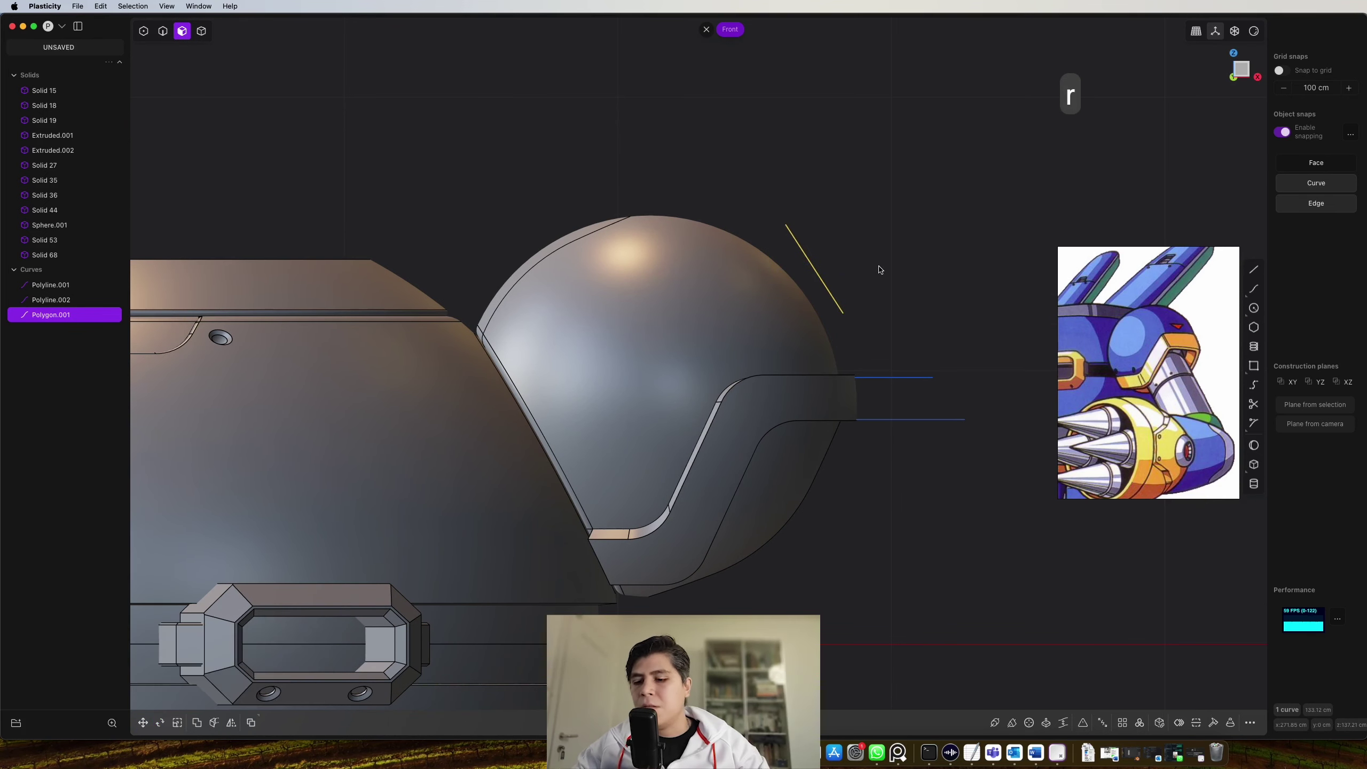
key(g)
key(g)
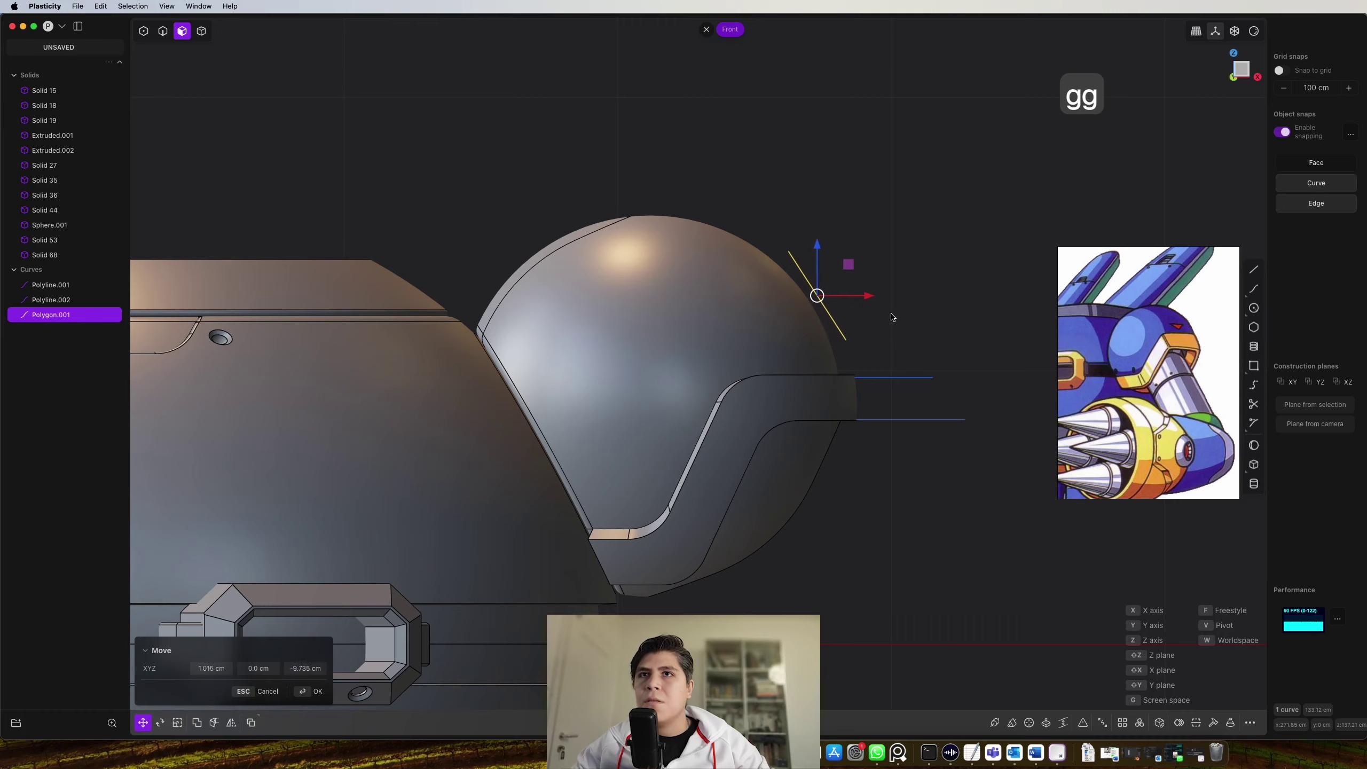
click(892, 317)
Imprint the triangle onto the shoulder sphere with the Vector method and delete the source triangle curve
middle_drag(918, 299, 908, 263)
key(shift+i)
click(781, 260)
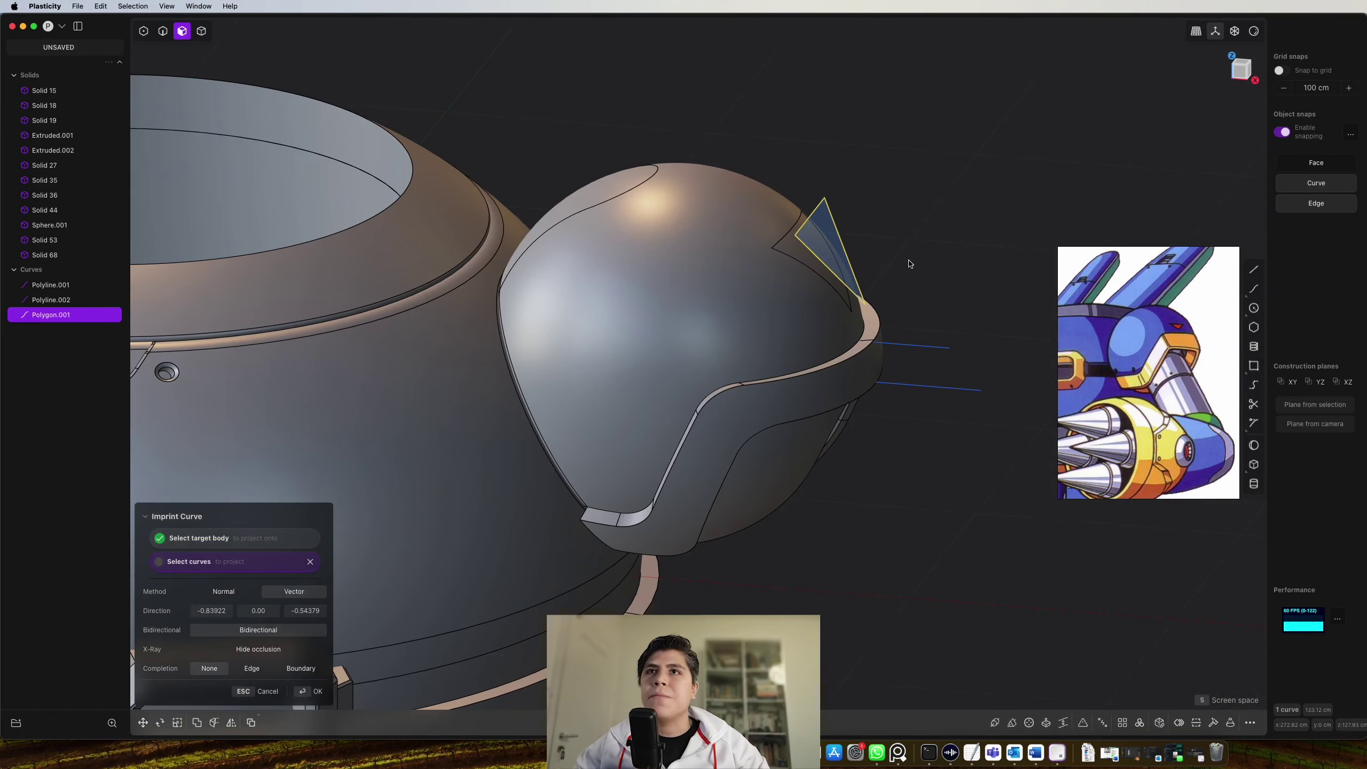
right_click(908, 261)
key(2)
click(849, 262)
key(x)
Offset the imprinted triangular face slightly outward to raise it from the shoulder sphere
key(3)
shift+middle_drag(819, 242, 810, 289)
click(810, 290)
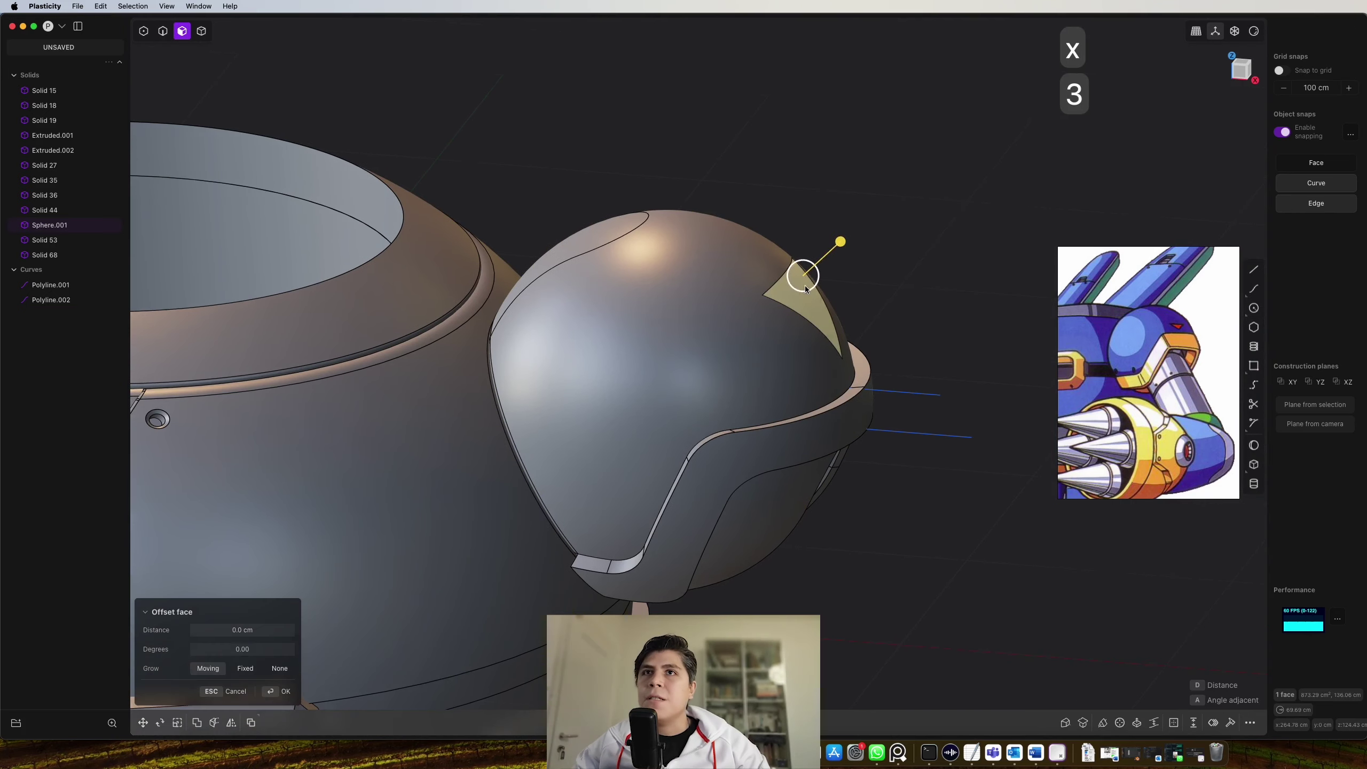
scroll(809, 289, up, 5)
drag(830, 234, 843, 230)
Chamfer the three outer edges of the raised triangle on the shoulder sphere
key(ctrl+2)
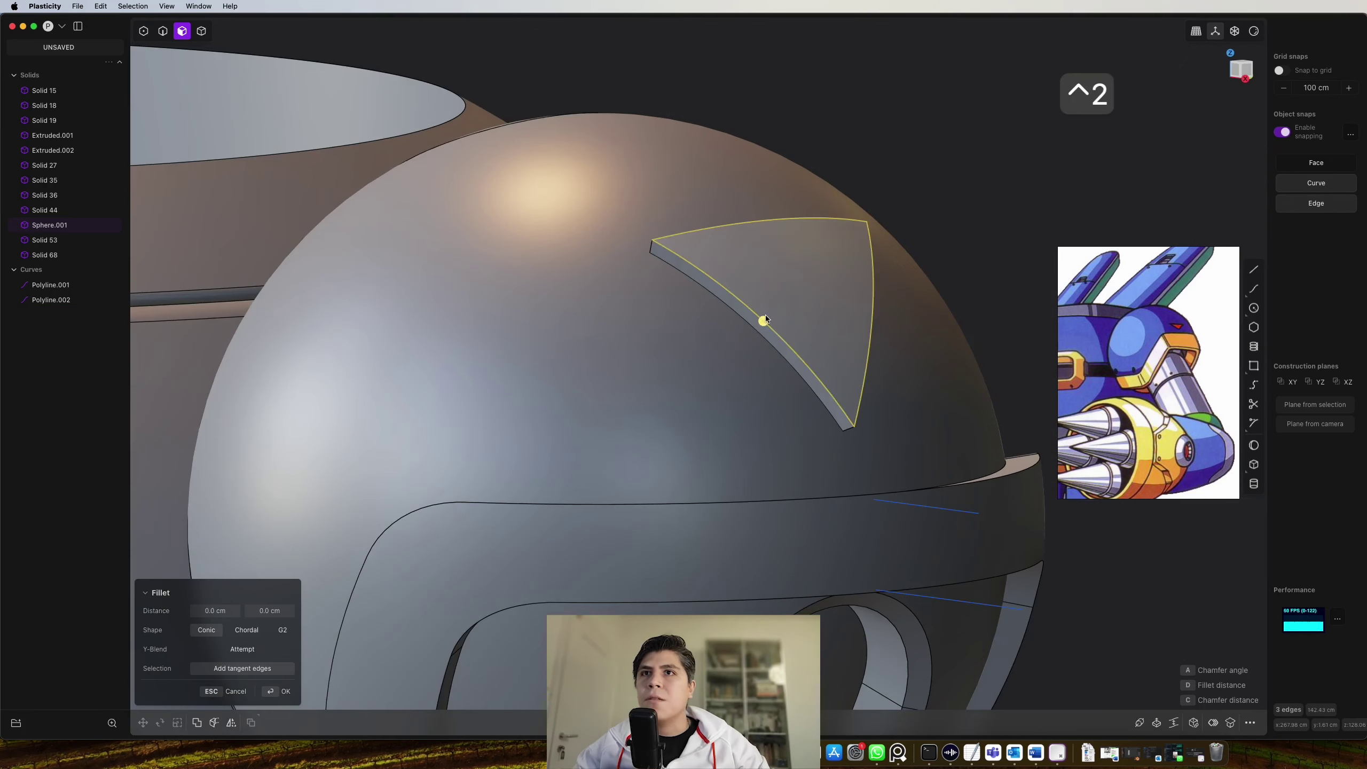
key(f)
drag(759, 316, 766, 320)
middle_drag(766, 320, 752, 282)
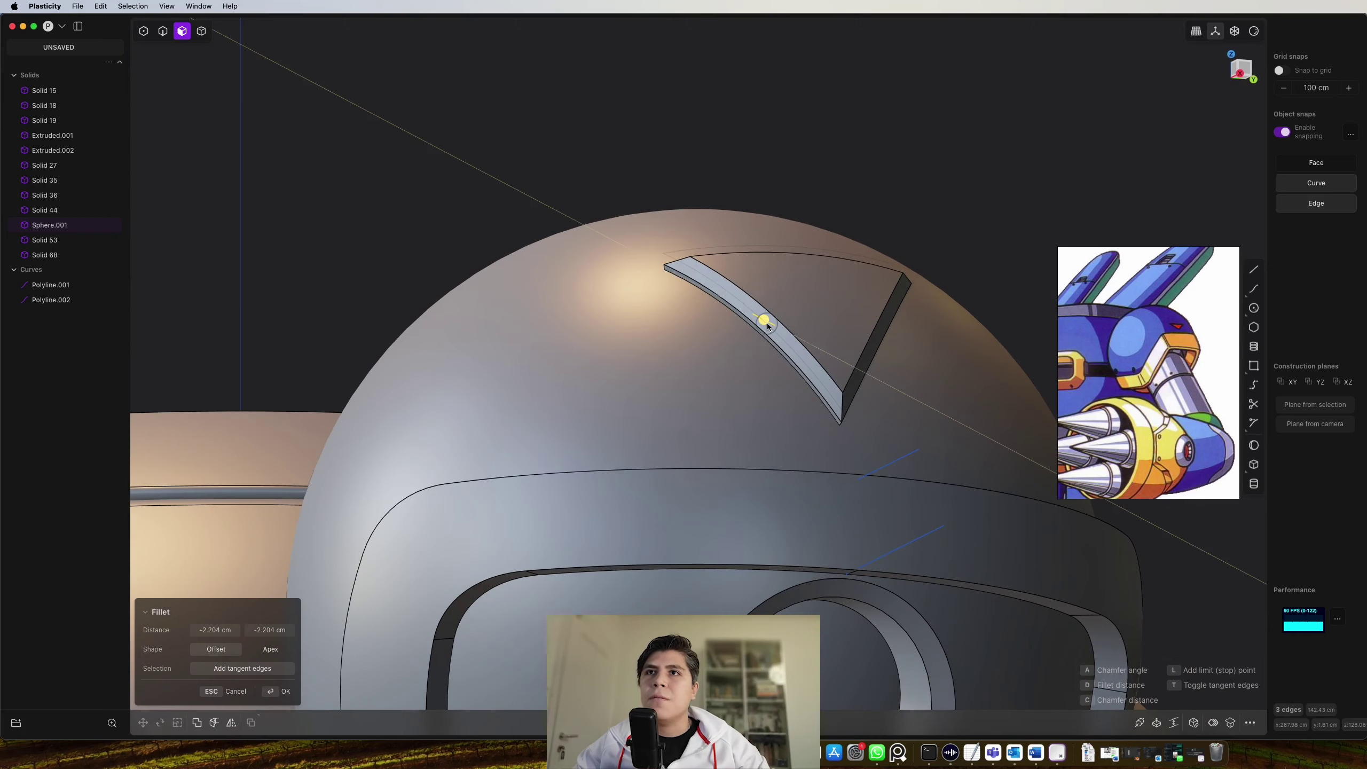
drag(768, 325, 772, 324)
middle_drag(772, 325, 565, 381)
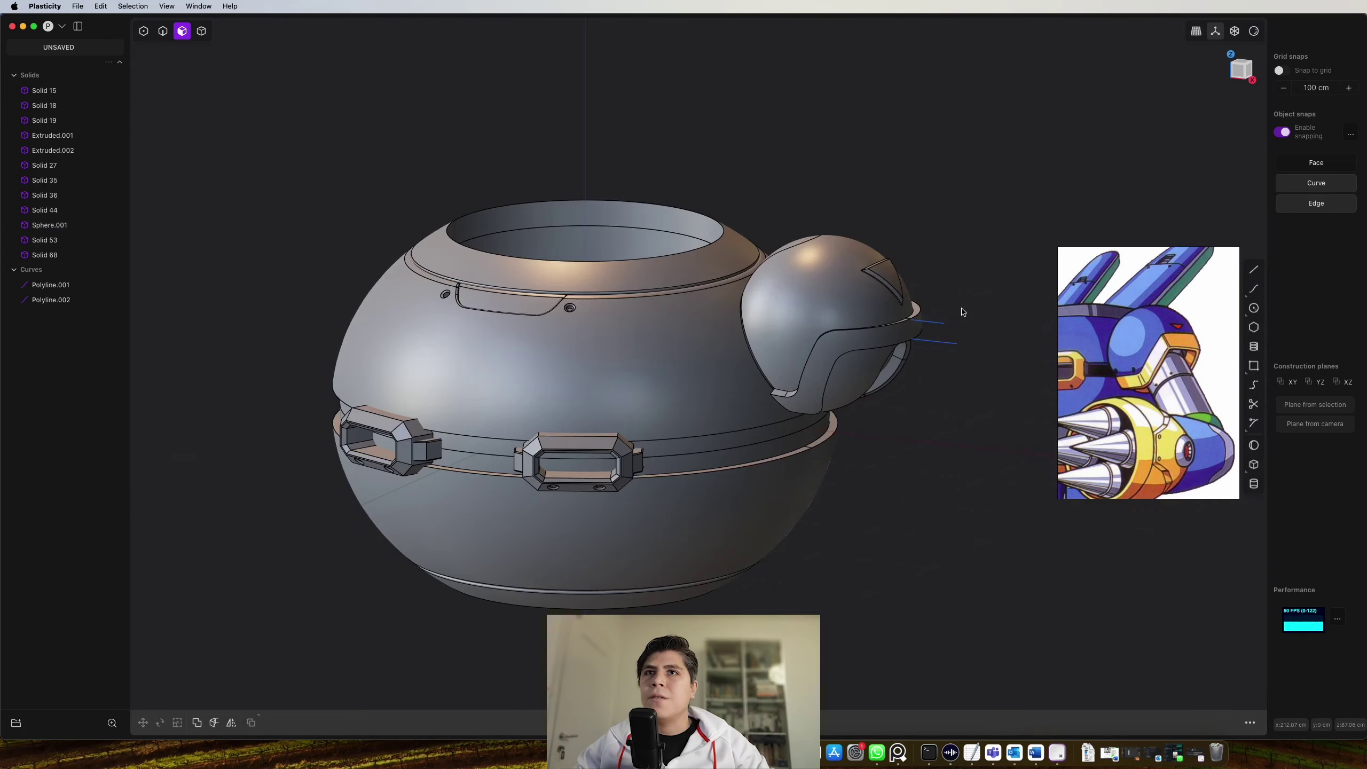
Delete the two remaining polyline curves that run past the shoulder band
middle_drag(964, 311, 969, 318)
key(2)
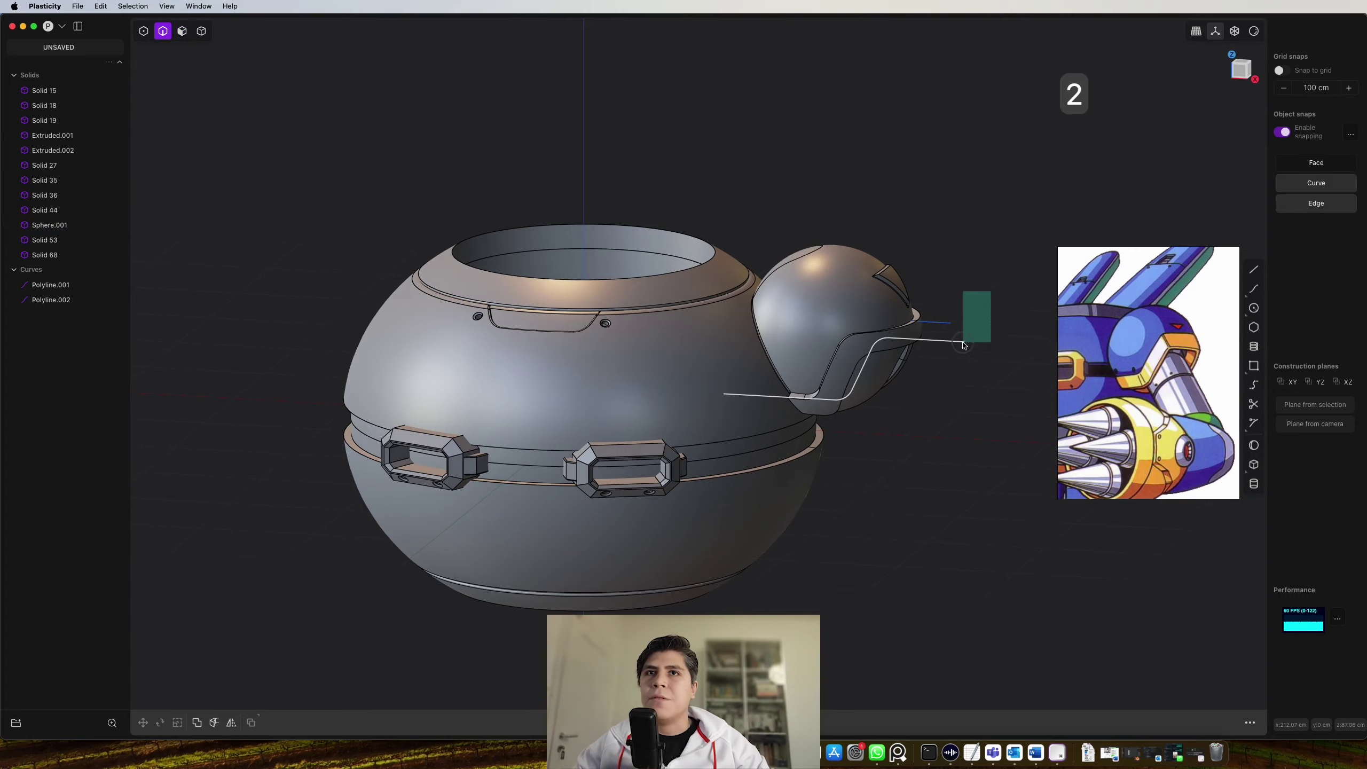
drag(944, 356, 944, 356)
key(x)
middle_drag(972, 331, 725, 251)
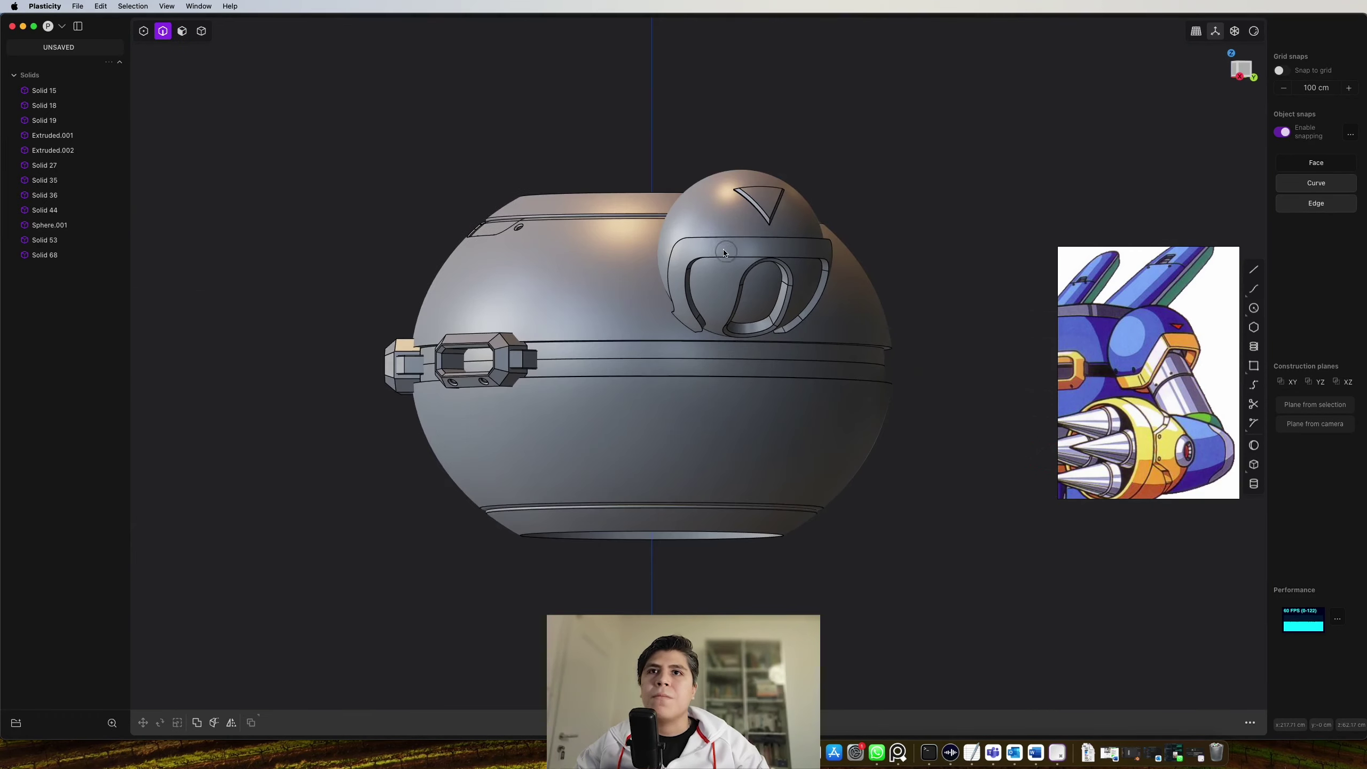
Draw a circle of about 4.7 cm radius in the front view, just above the shoulder band's lower inner bend
scroll(787, 287, up, 3)
middle_drag(794, 328, 938, 307)
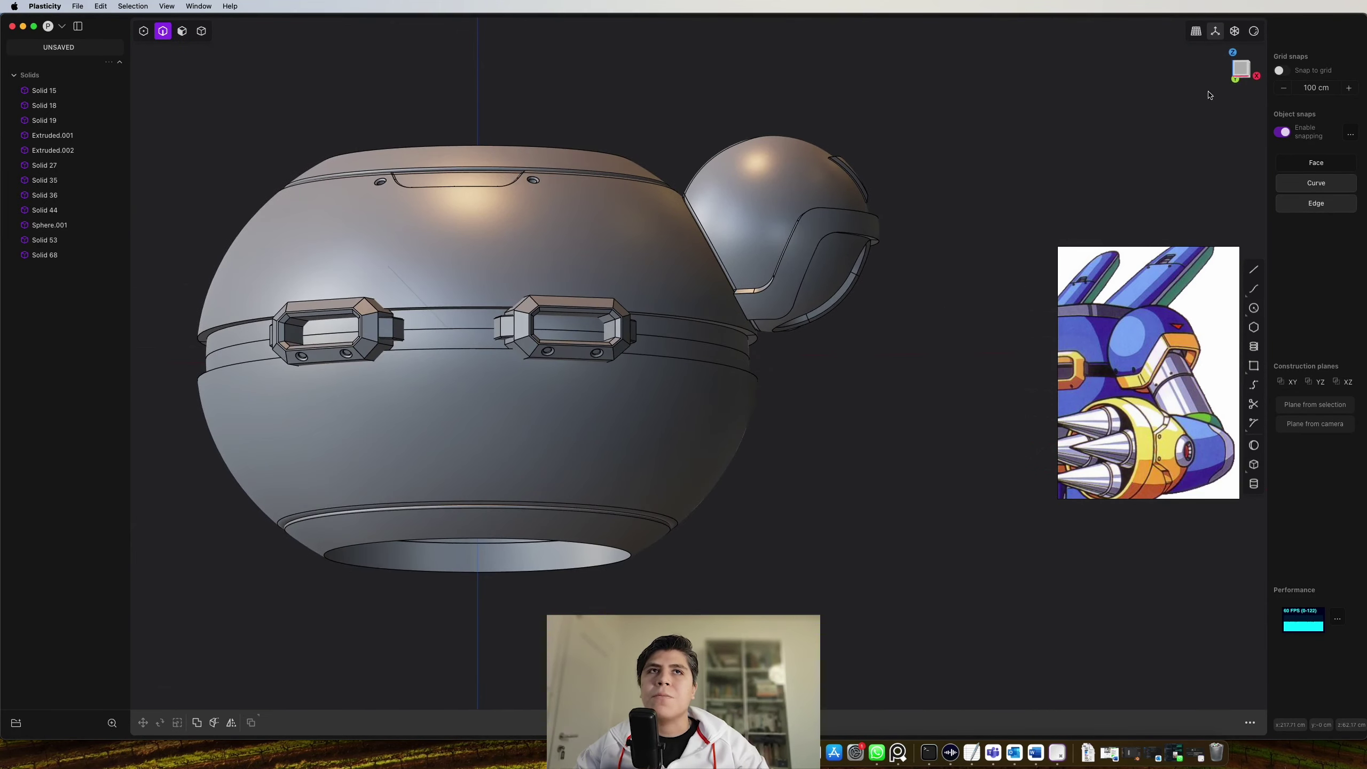
click(1240, 70)
scroll(780, 227, up, 5)
scroll(691, 330, up, 3)
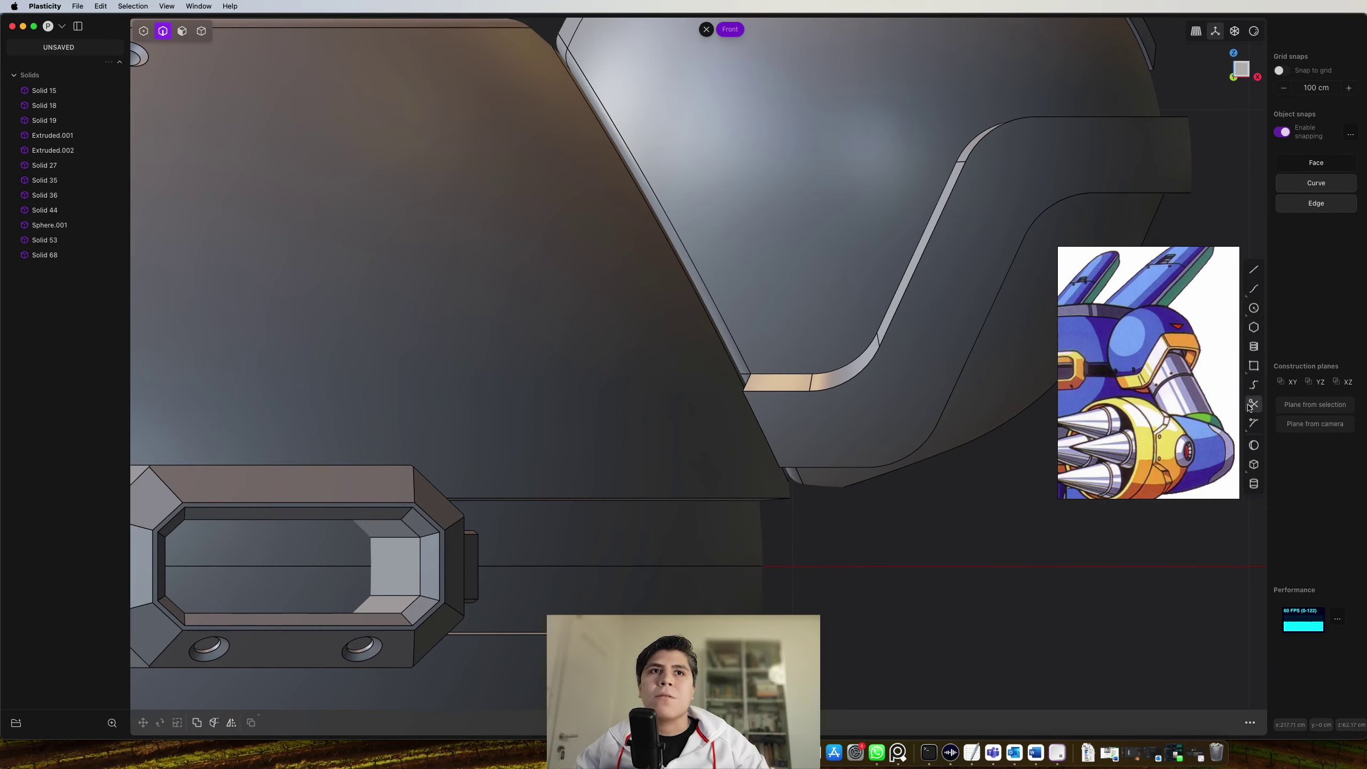
click(1253, 309)
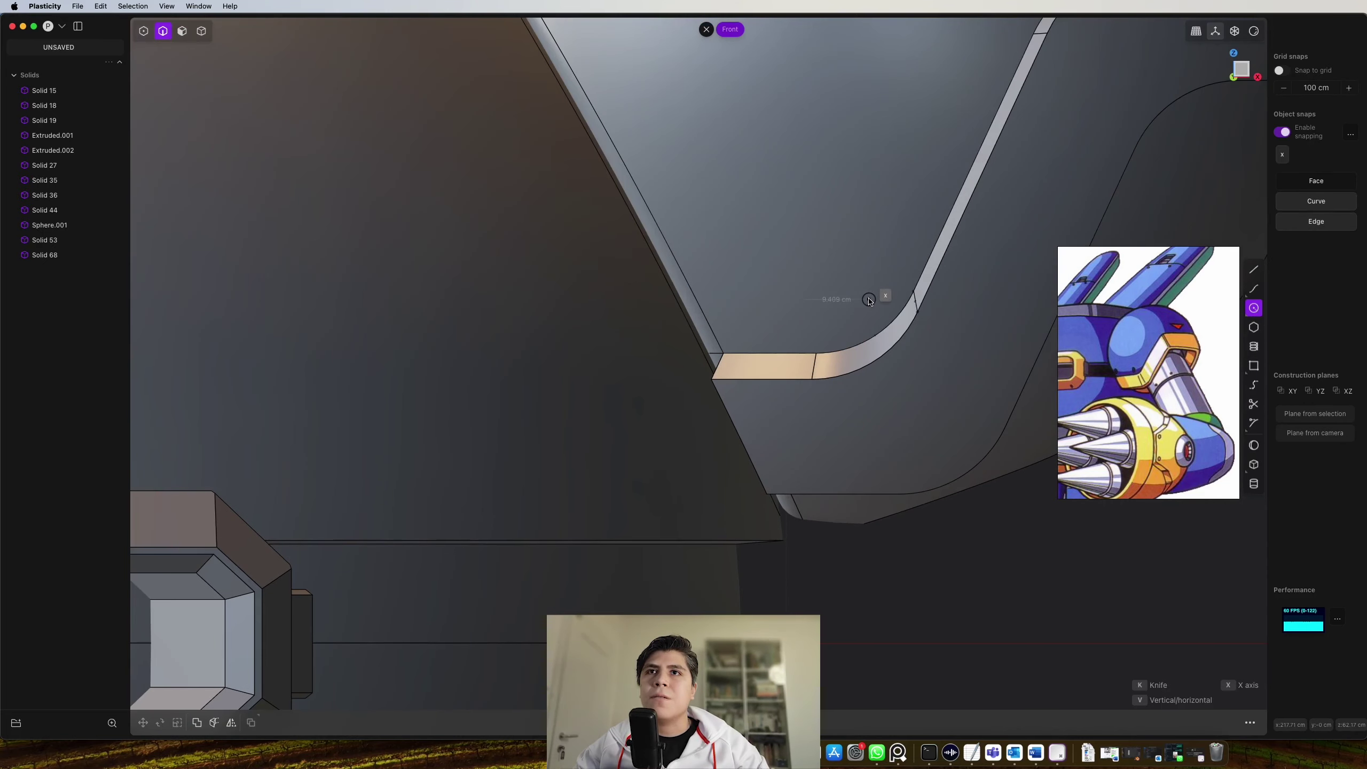
click(869, 299)
scroll(869, 299, down, 5)
middle_drag(869, 299, 1244, 54)
Move the circle slightly outward along the X axis, closer to the band's curved bend
click(1238, 75)
key(g)
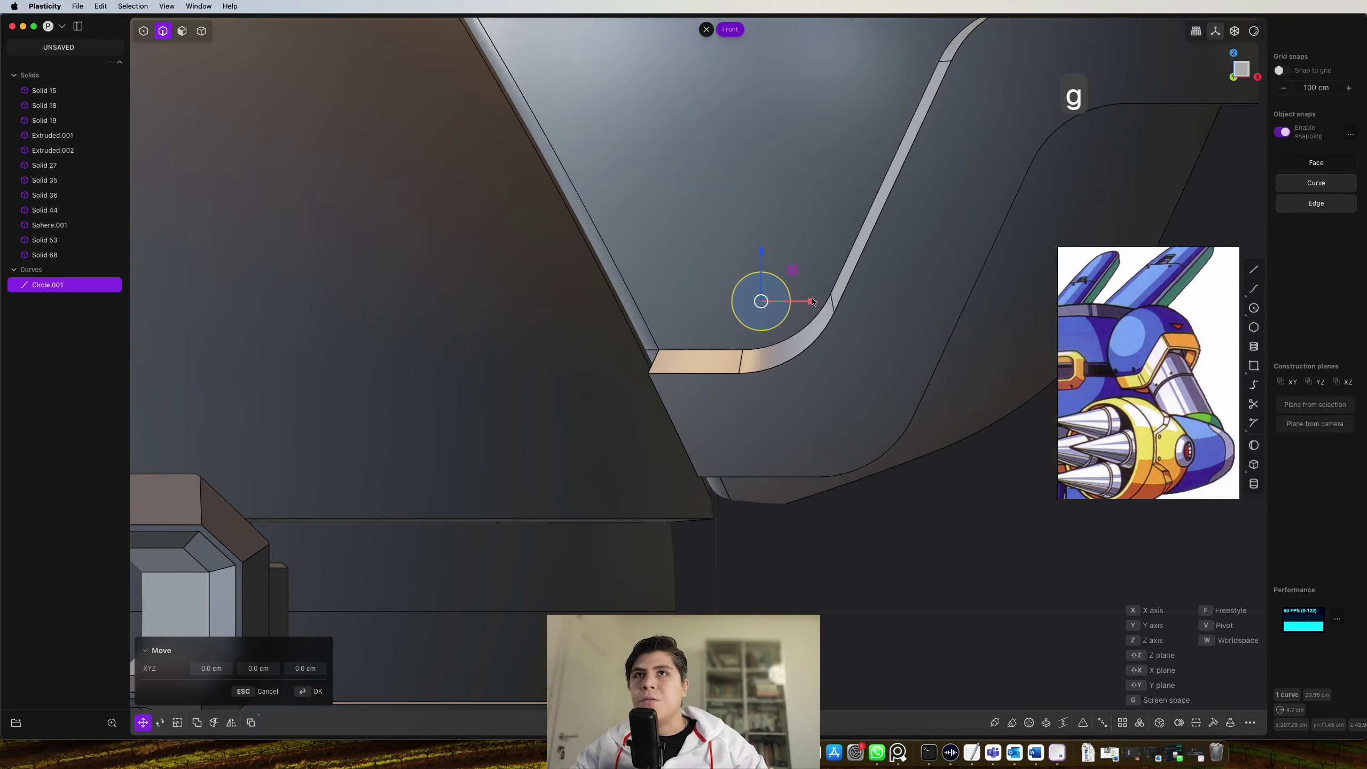
click(827, 302)
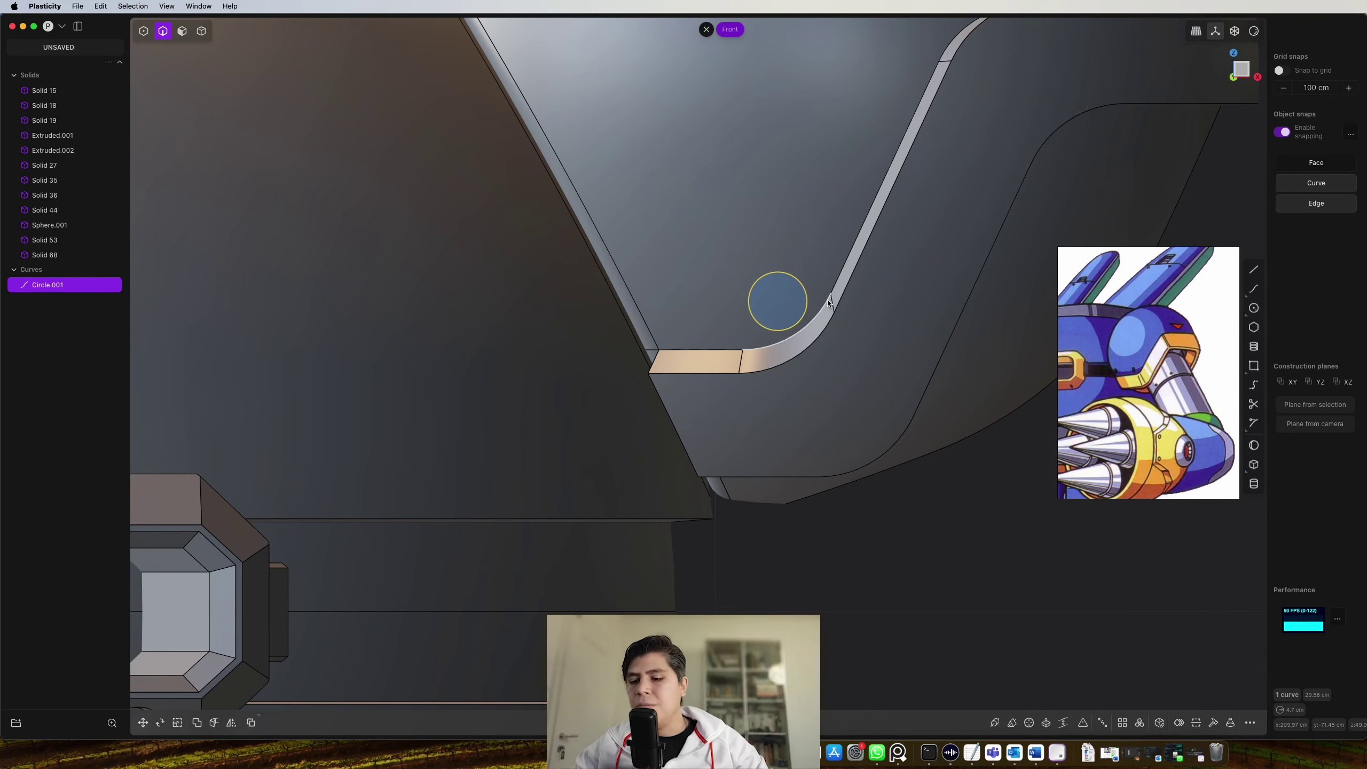
Duplicate the circle about 16.5 cm along negative X and imprint both circles onto the shoulder sphere
key(shift+d)
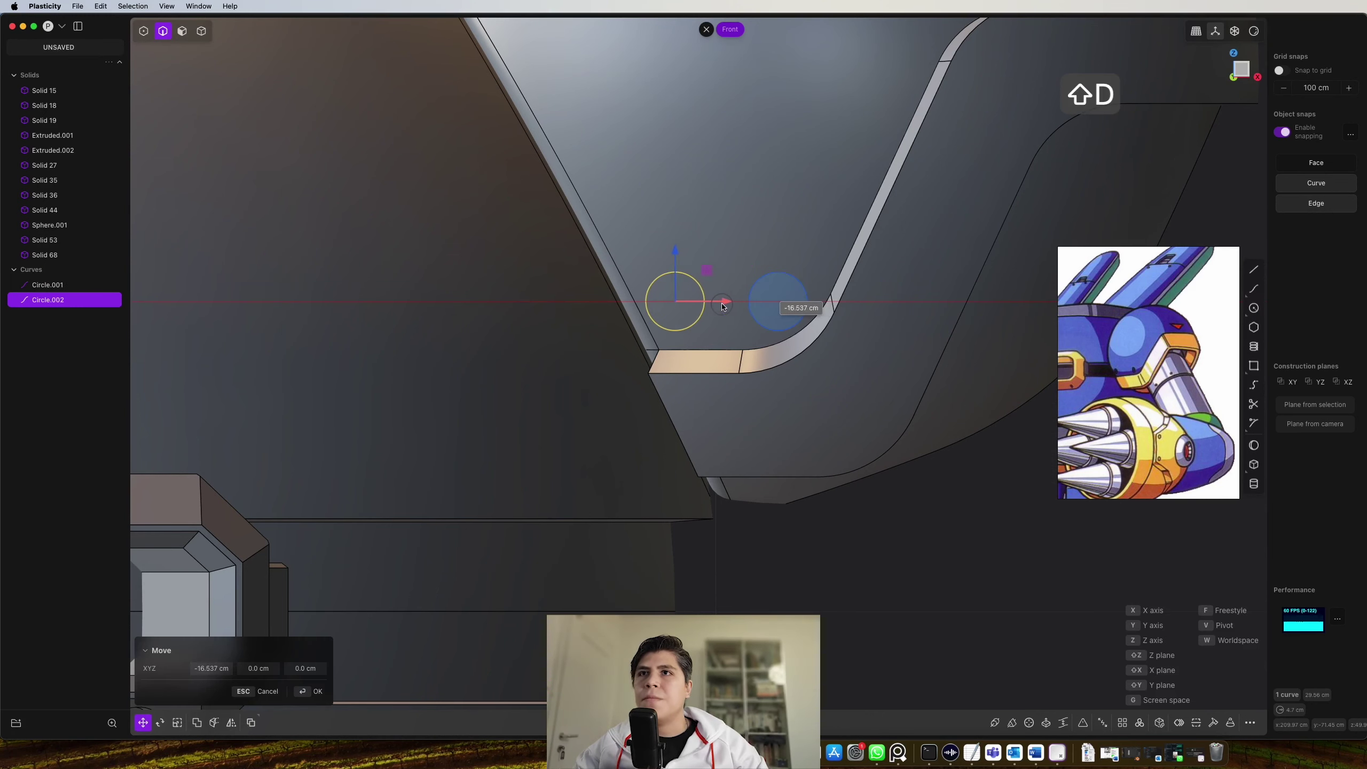
click(723, 306)
scroll(723, 306, down, 3)
shift+click(769, 303)
key(shift+i)
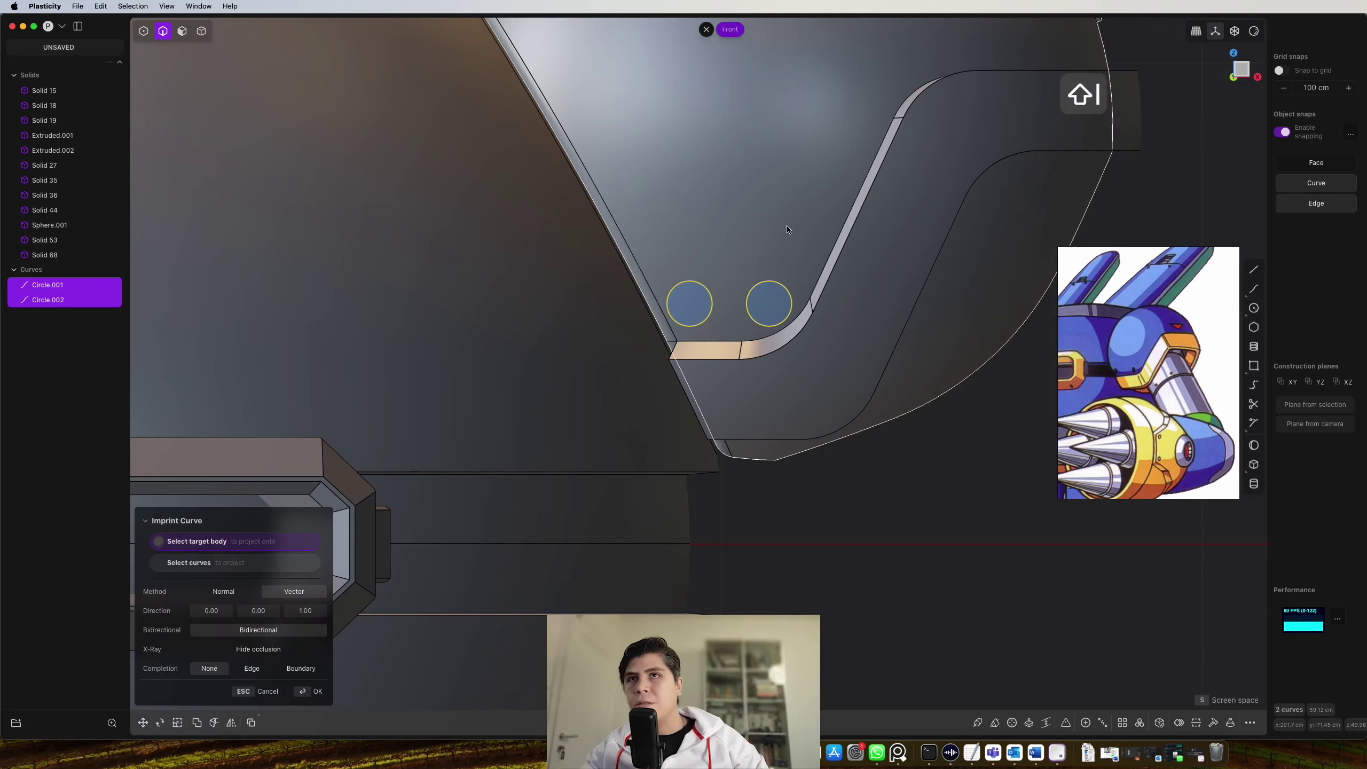
click(787, 230)
Offset the two imprinted circular faces on the shoulder sphere inward by about 8.7 cm to form recesses
middle_drag(788, 230, 759, 276)
scroll(759, 278, up, 2)
key(3)
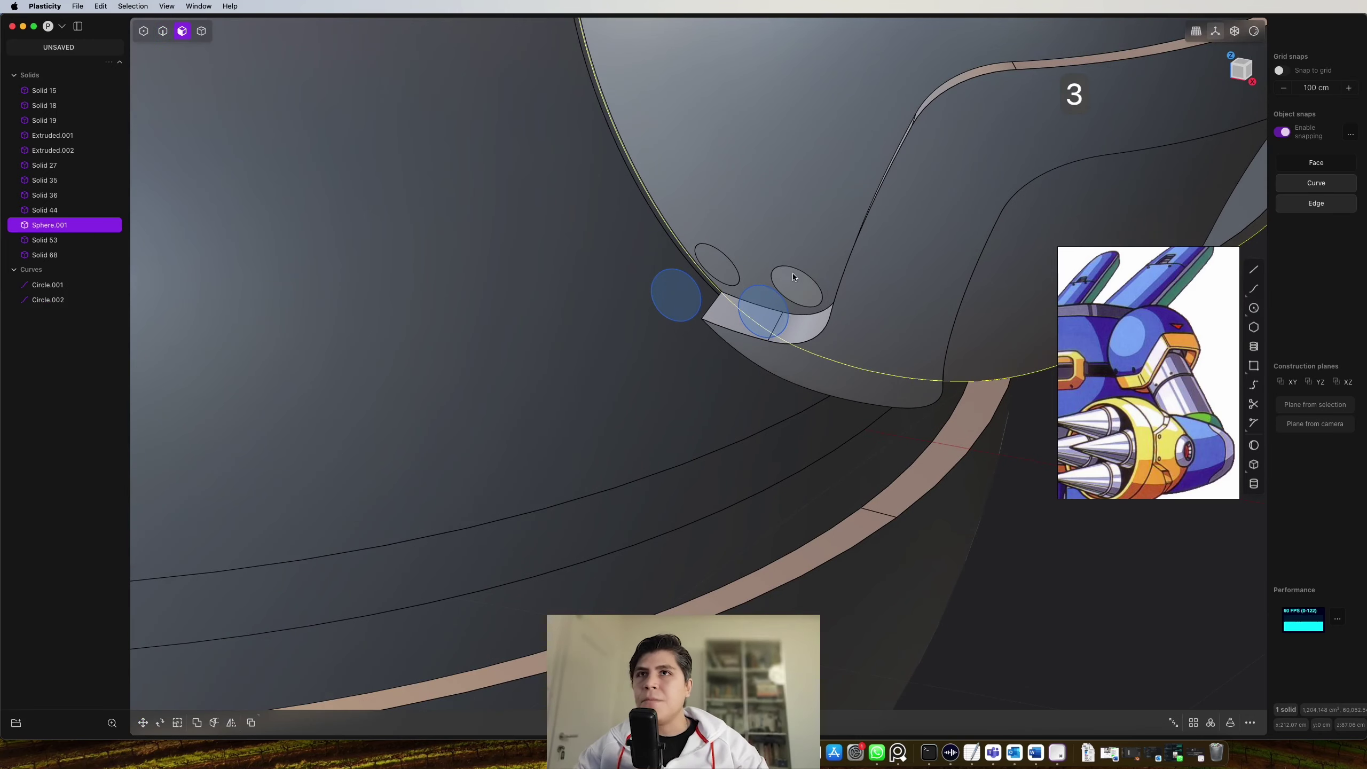
click(796, 285)
shift+click(707, 258)
drag(676, 295, 710, 264)
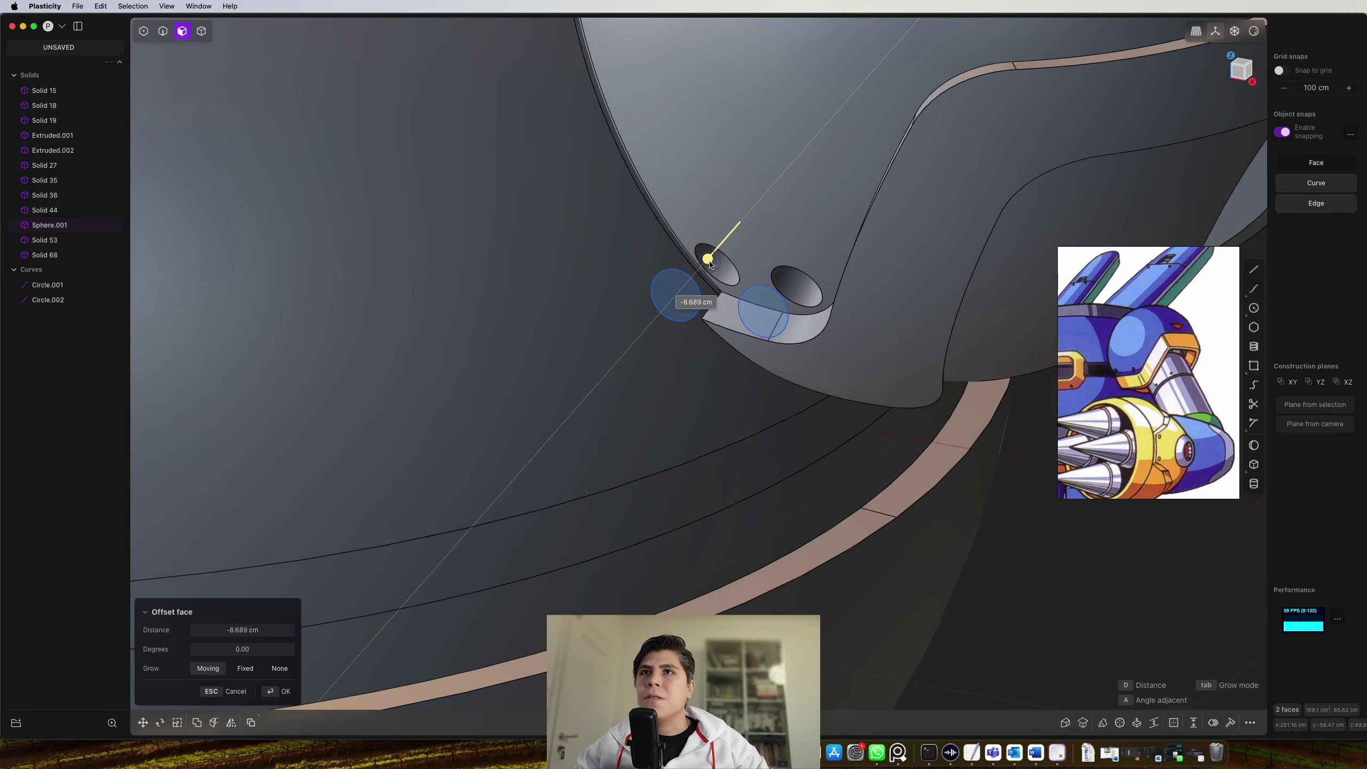
right_click(687, 280)
scroll(694, 283, up, 2)
Bevel the rim edges of the two round recesses on the shoulder sphere
key(2)
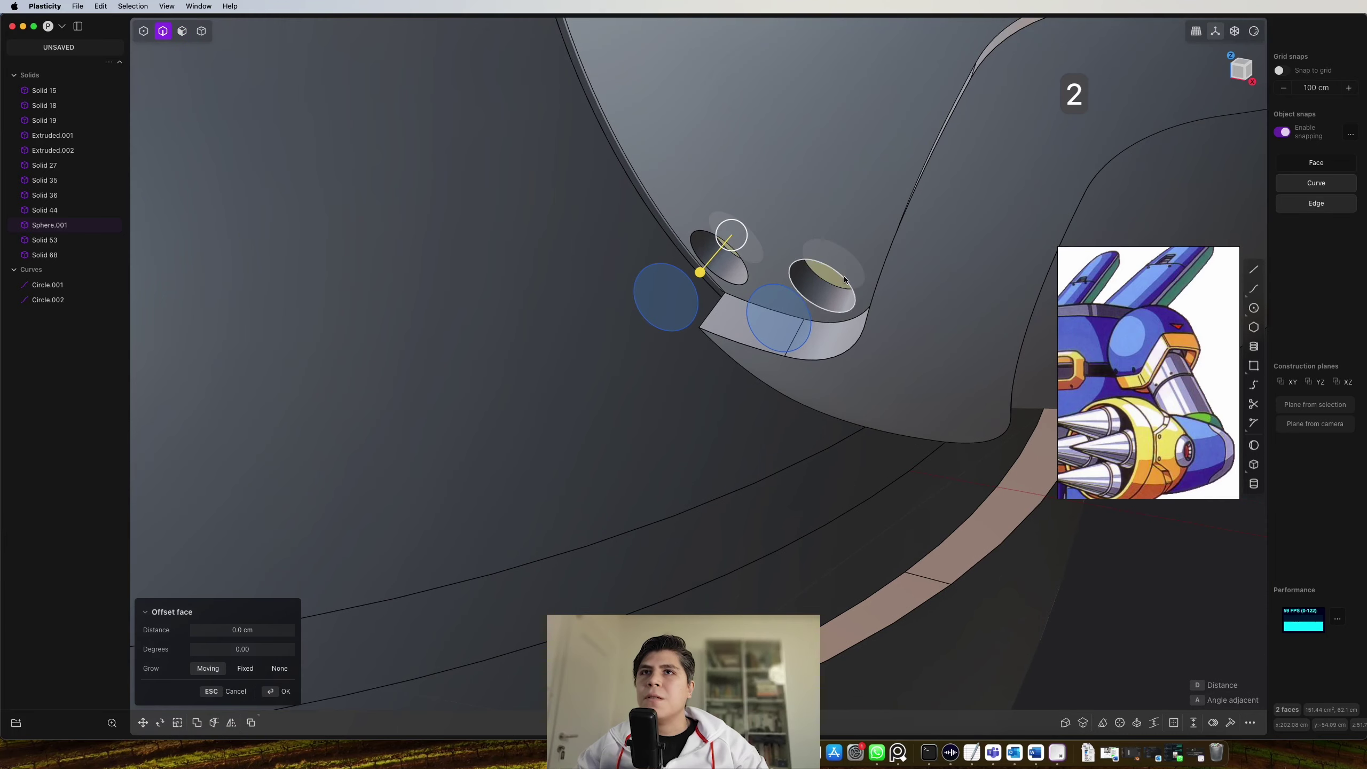
click(827, 261)
drag(699, 233, 699, 226)
right_click(700, 226)
middle_drag(829, 313, 870, 223)
scroll(874, 222, down, 4)
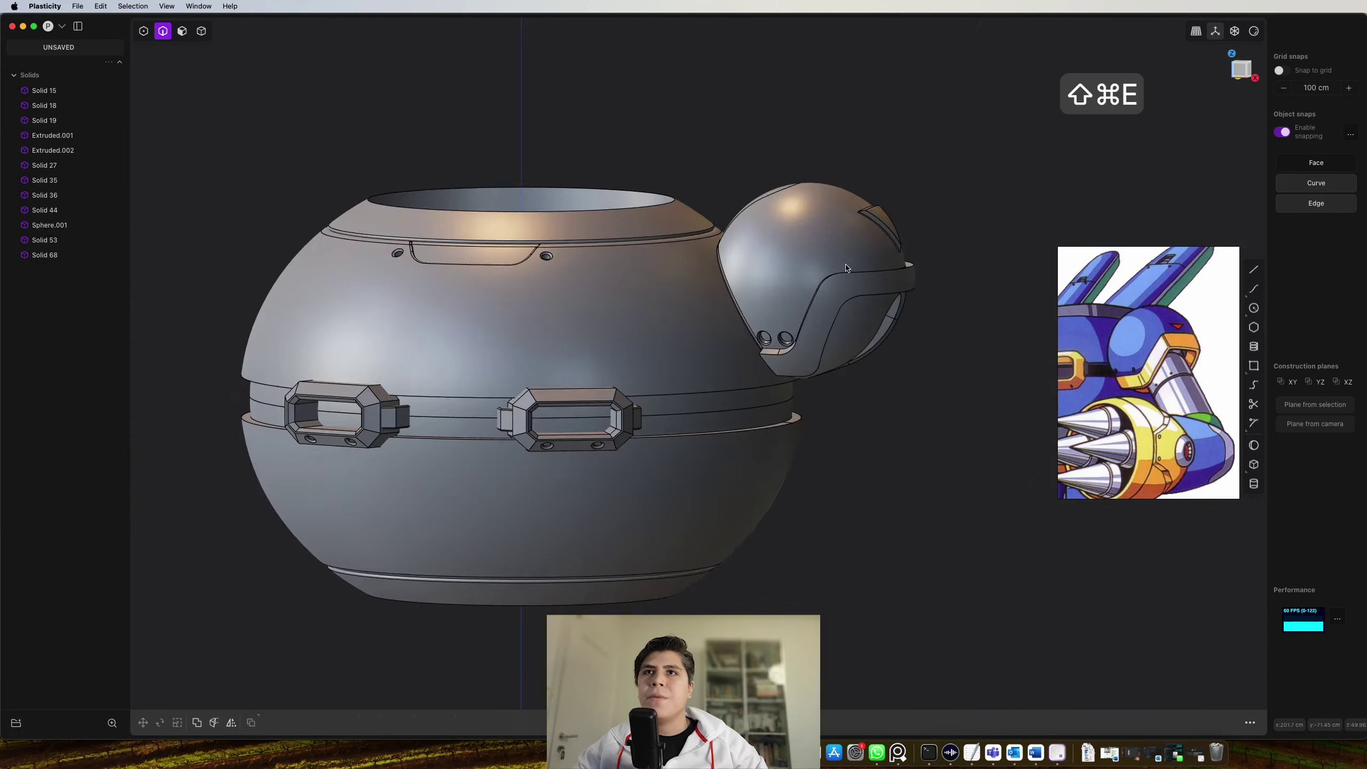
Select the upper outer edge loop of the shoulder's trim band and apply a chamfer along it
scroll(861, 285, up, 8)
middle_drag(866, 300, 914, 302)
scroll(923, 300, up, 4)
key(2)
double_click(902, 245)
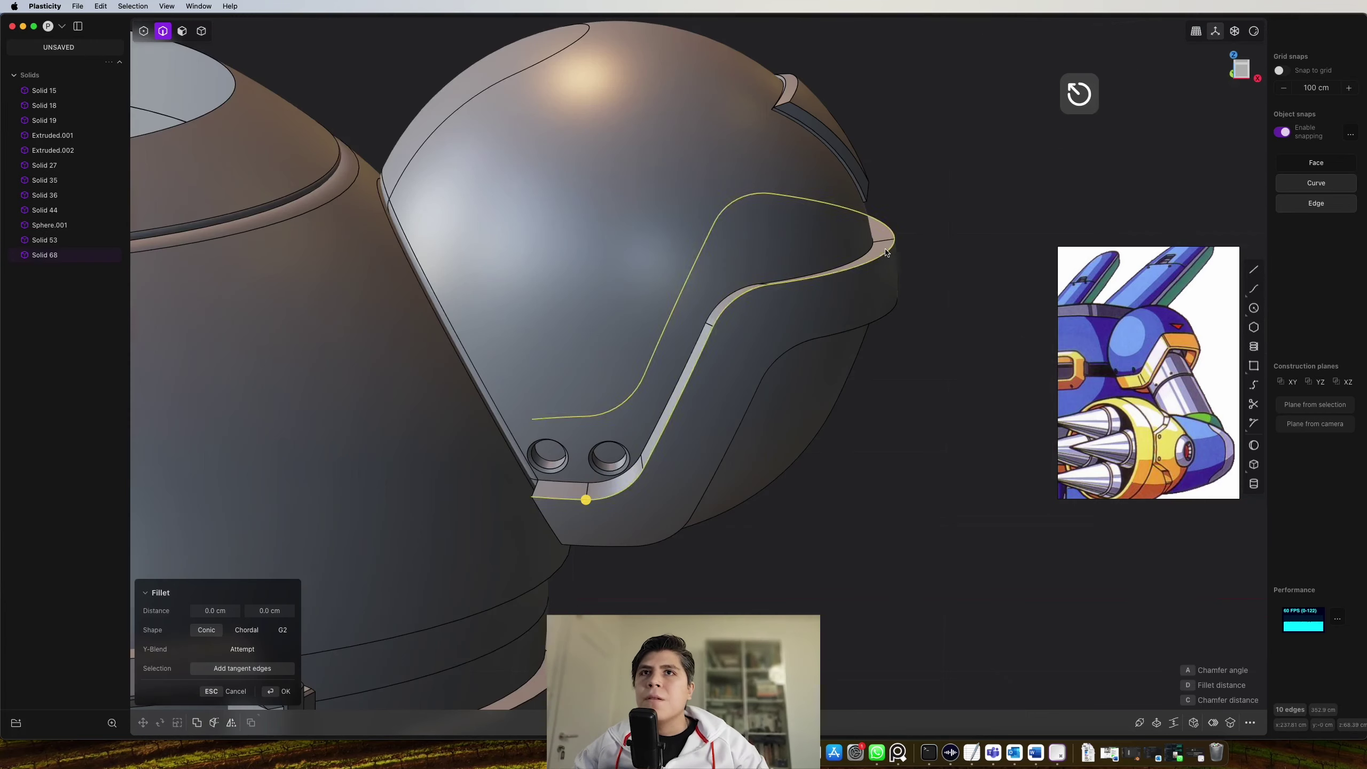
scroll(589, 491, up, 5)
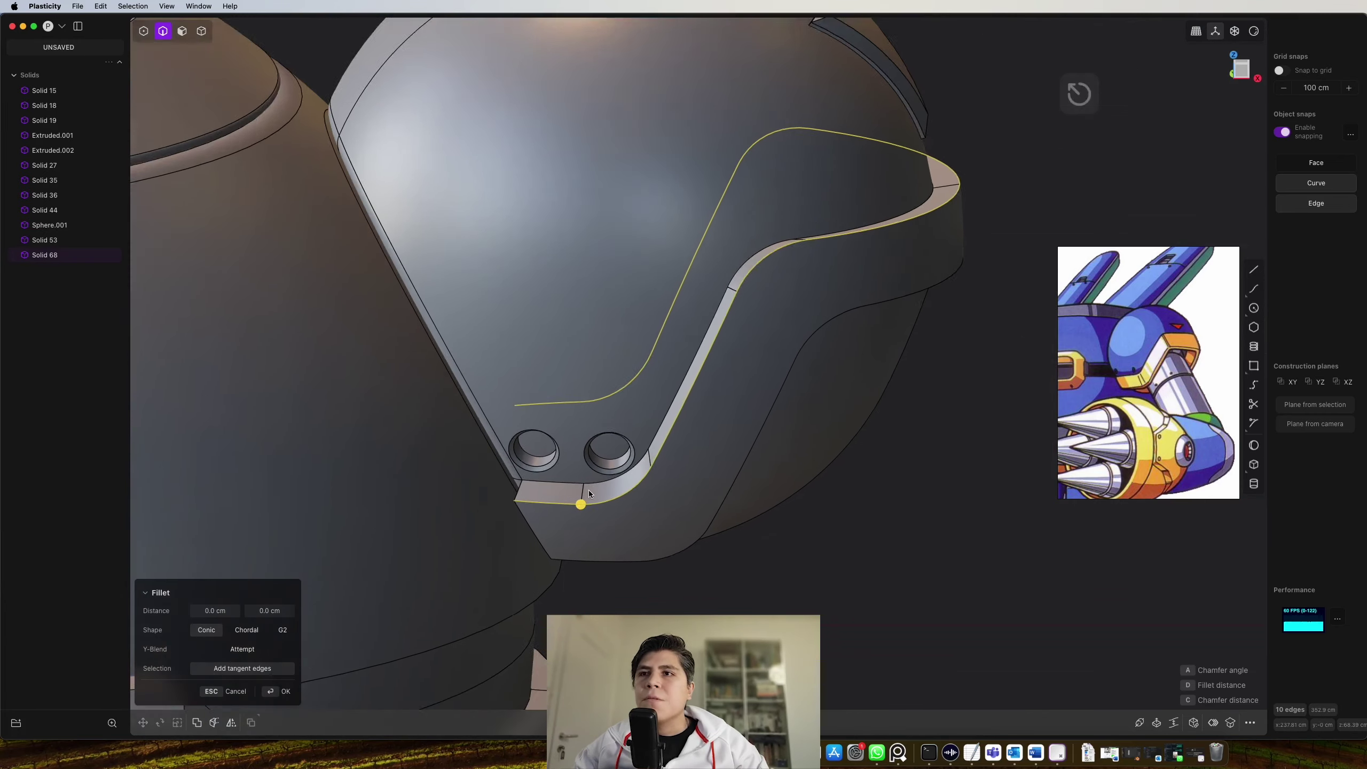
drag(586, 508, 575, 513)
Adjust the chamfer on the trim band's upper edge loop to about 2.6 cm
scroll(579, 509, down, 4)
middle_drag(619, 485, 780, 356)
scroll(818, 339, down, 4)
key(shift+super+e)
drag(743, 400, 752, 406)
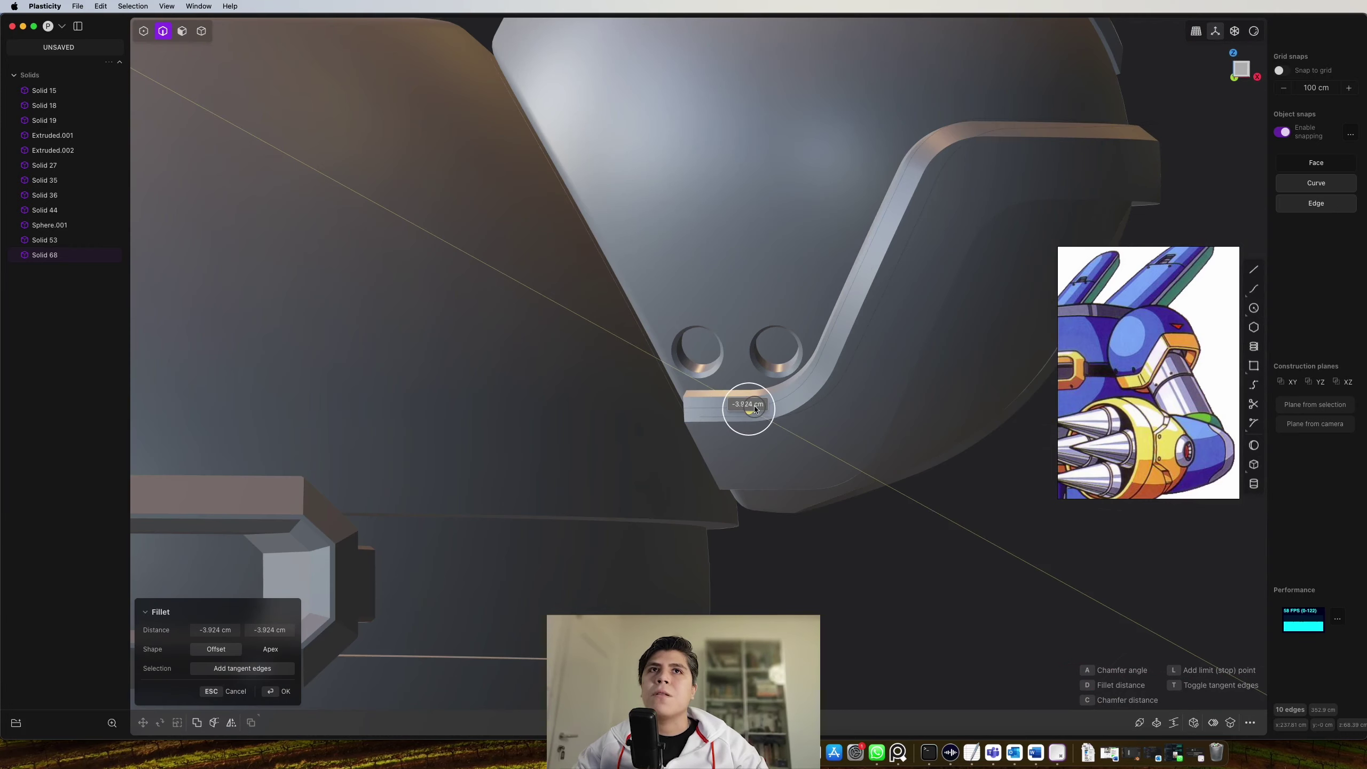
key(shift+super+e)
middle_drag(860, 319, 901, 366)
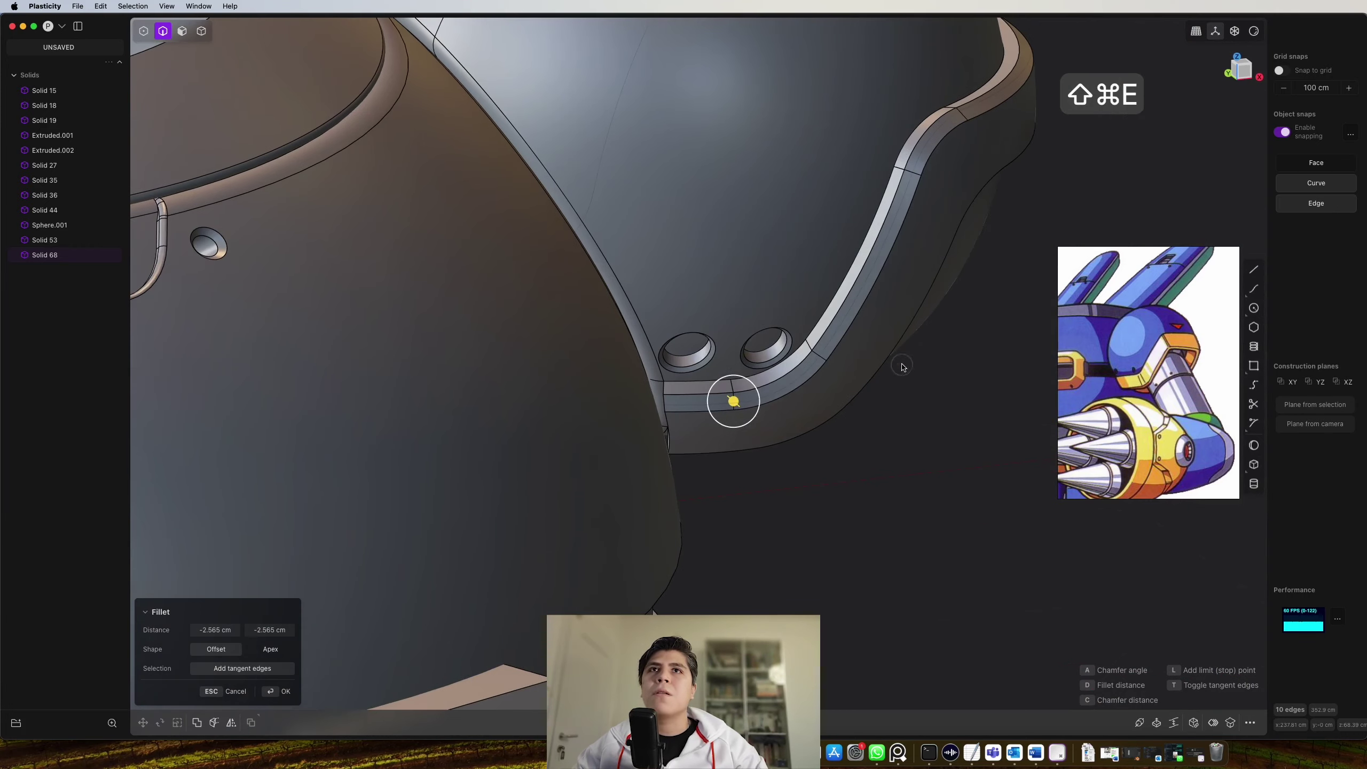
scroll(902, 368, down, 5)
key(Return)
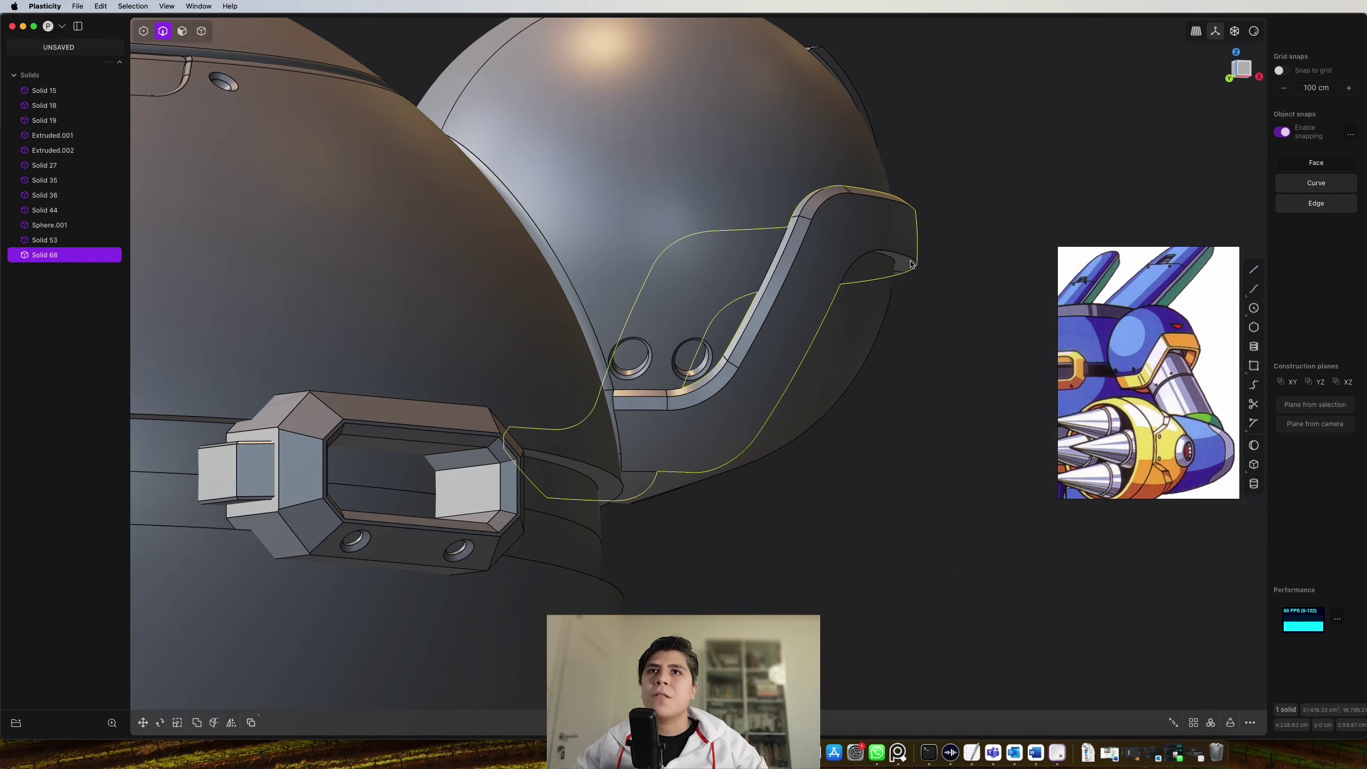
Bevel the lower outer edge loop of the shoulder's trim band
double_click(911, 263)
key(b)
scroll(735, 366, up, 4)
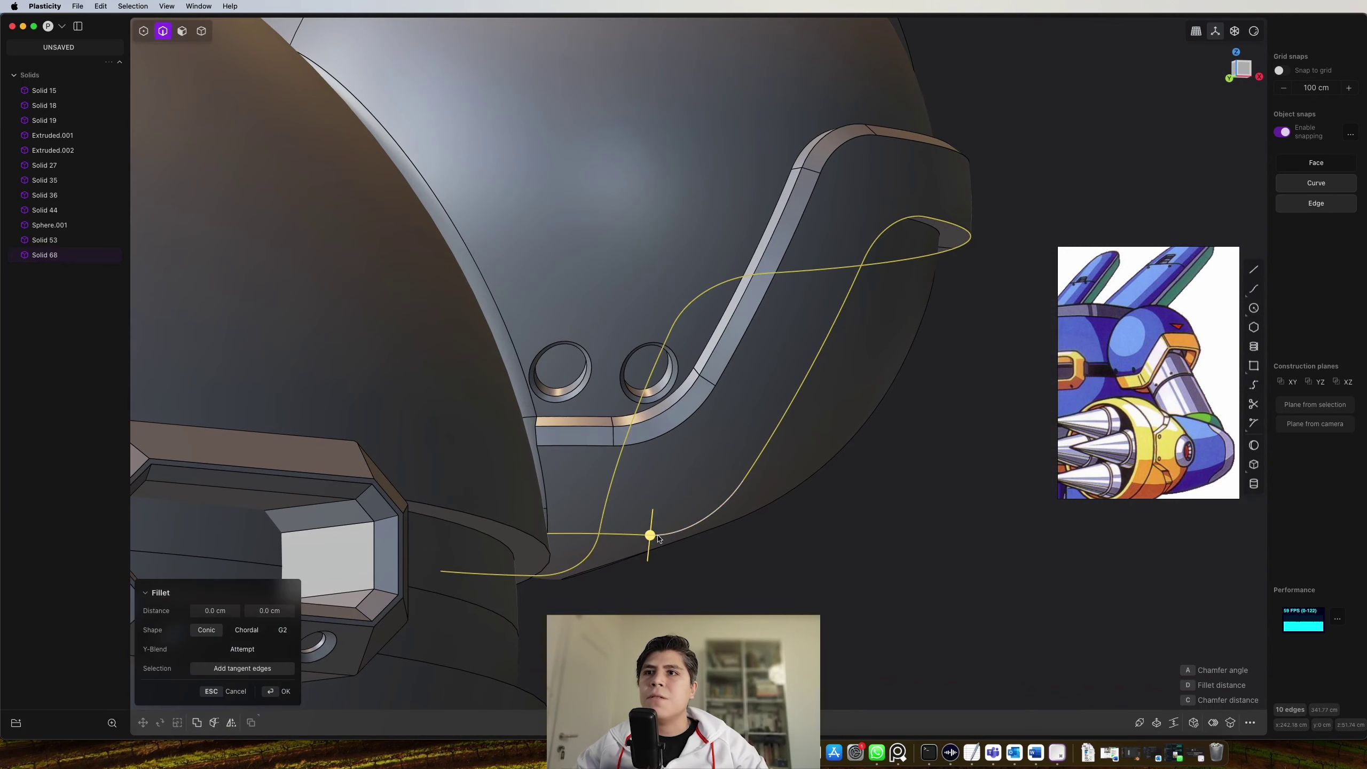
drag(655, 536, 660, 527)
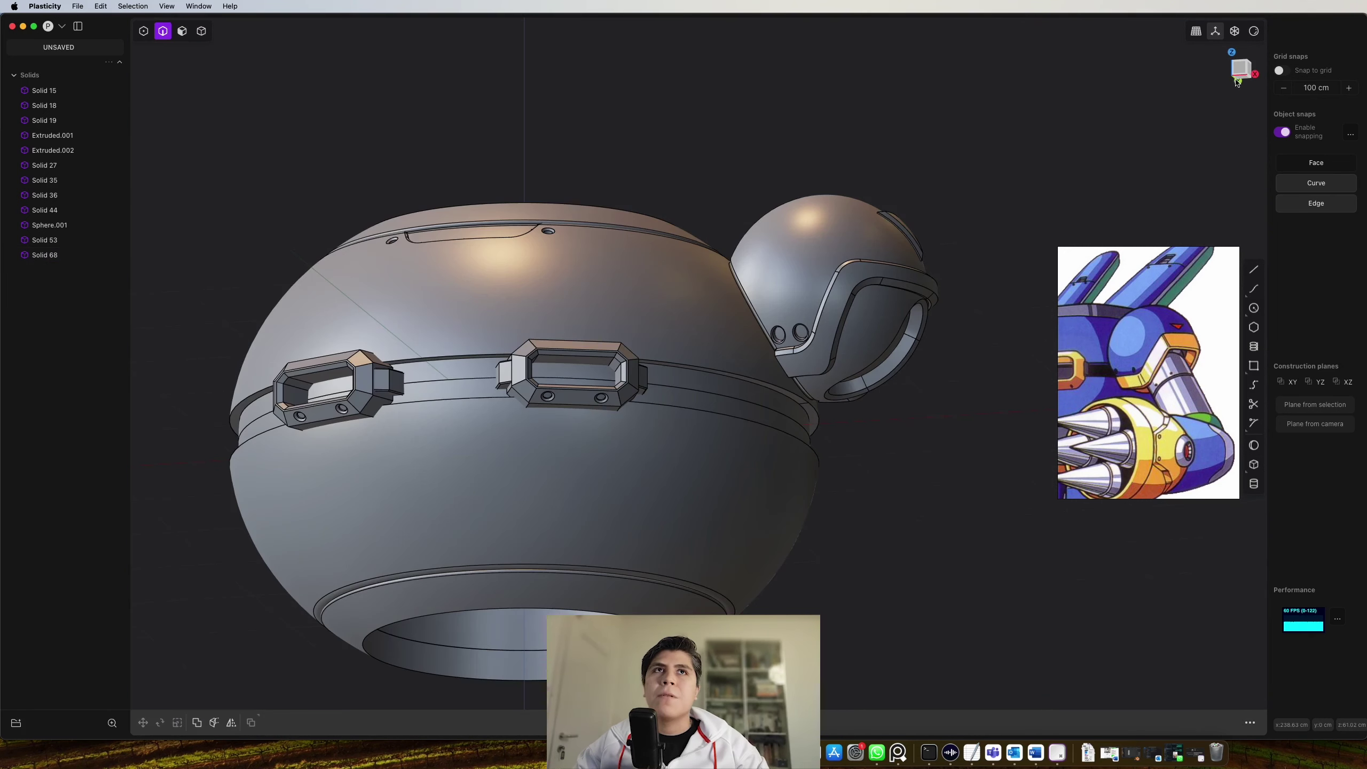
Create a tall upright cylinder beside the shoulder to serve as the upper arm
key(KP_1)
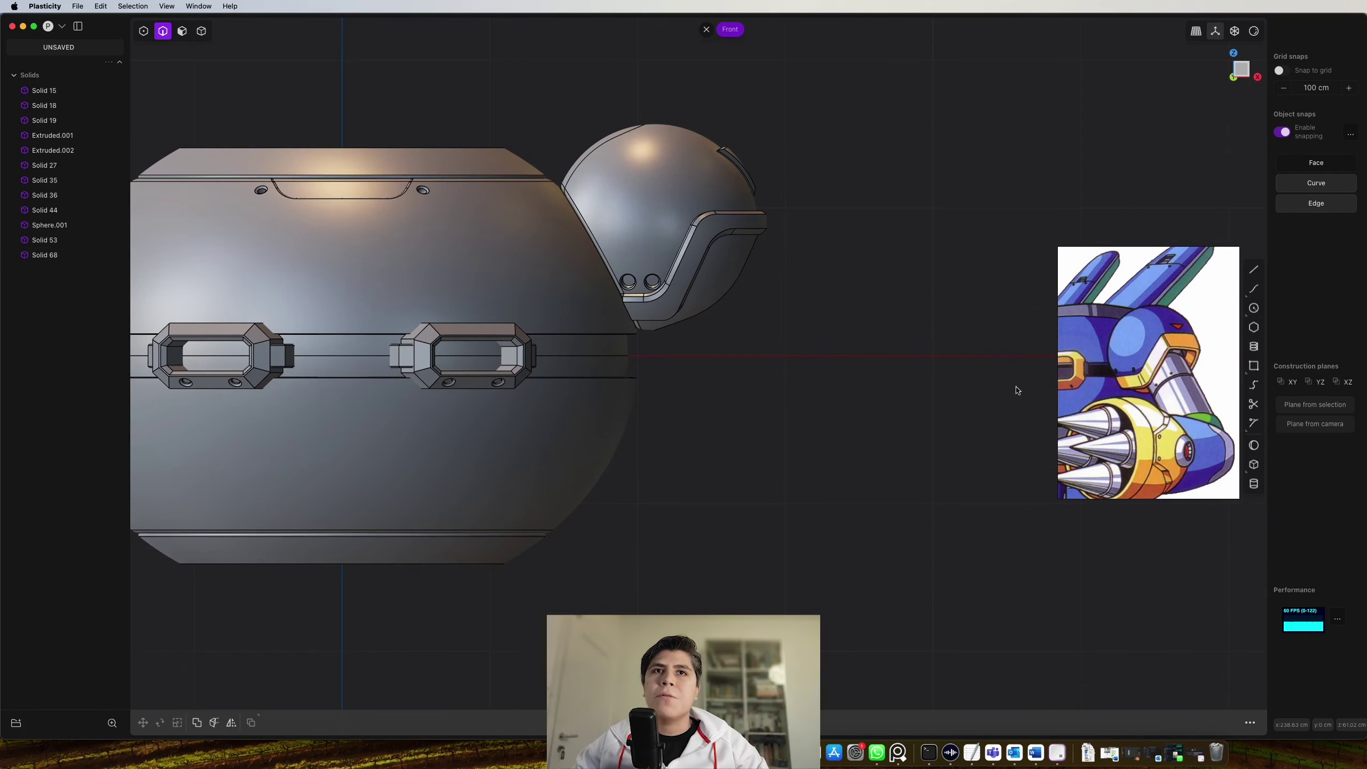
click(1255, 485)
middle_drag(832, 387, 825, 512)
click(922, 222)
click(967, 230)
click(1021, 134)
key(KP_1)
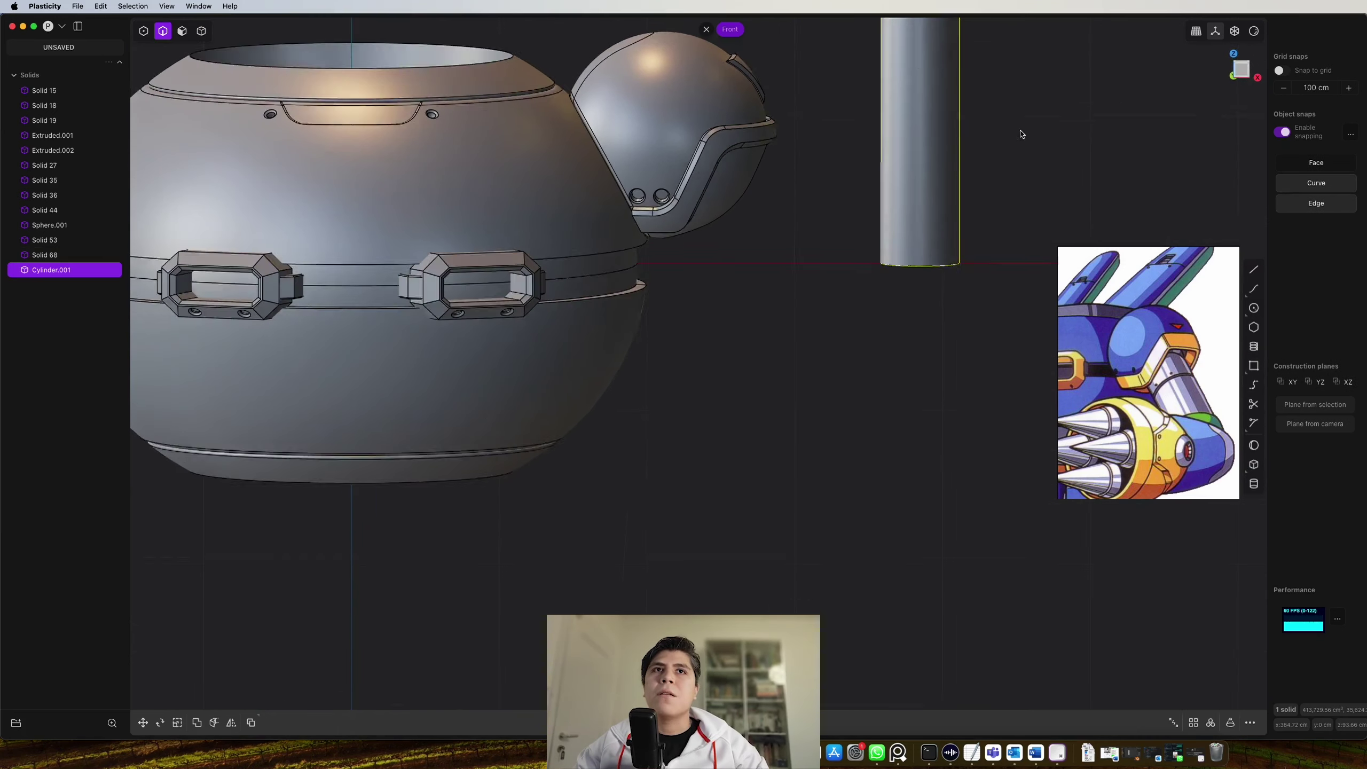
Move the cylinder under the shoulder sphere and rotate it about 34° so it slants outward
shift+middle_drag(911, 189, 894, 339)
scroll(894, 338, down, 3)
key(g)
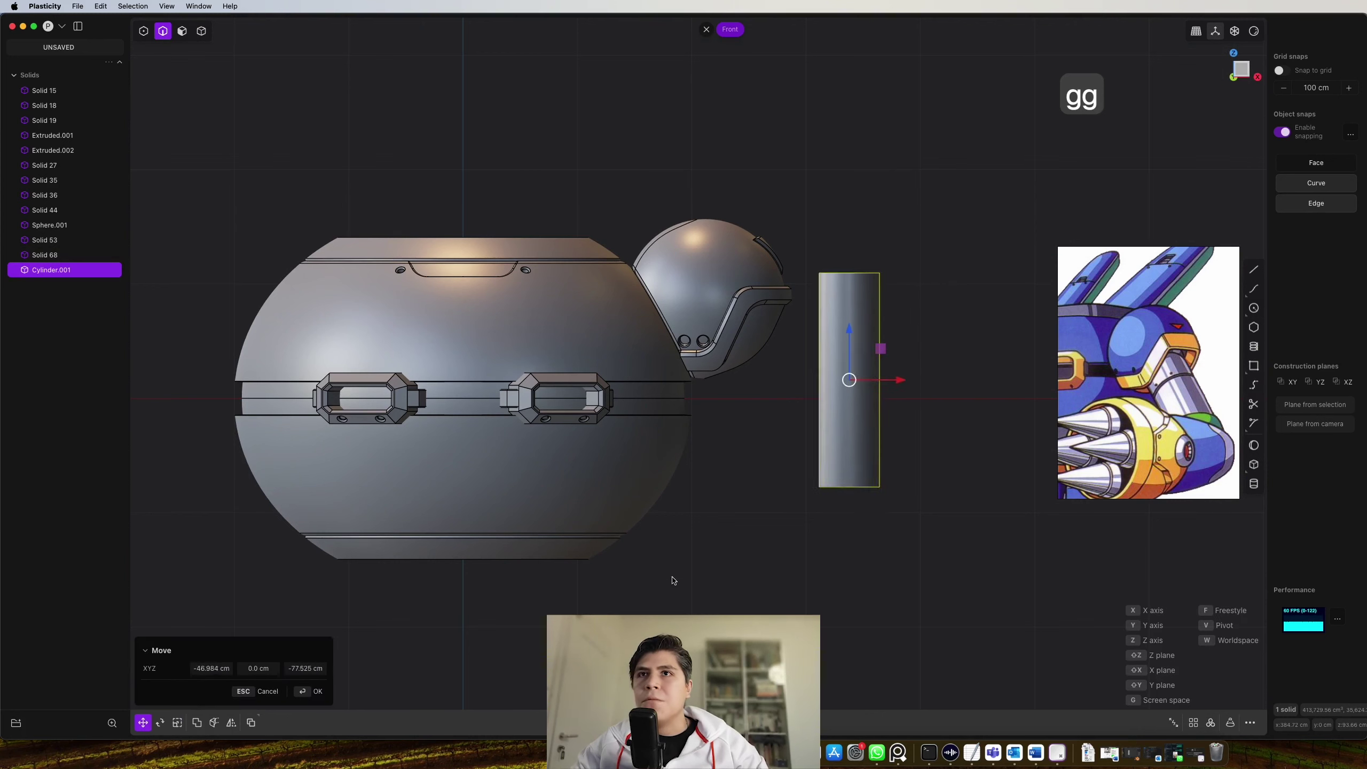
key(r)
drag(814, 411, 800, 390)
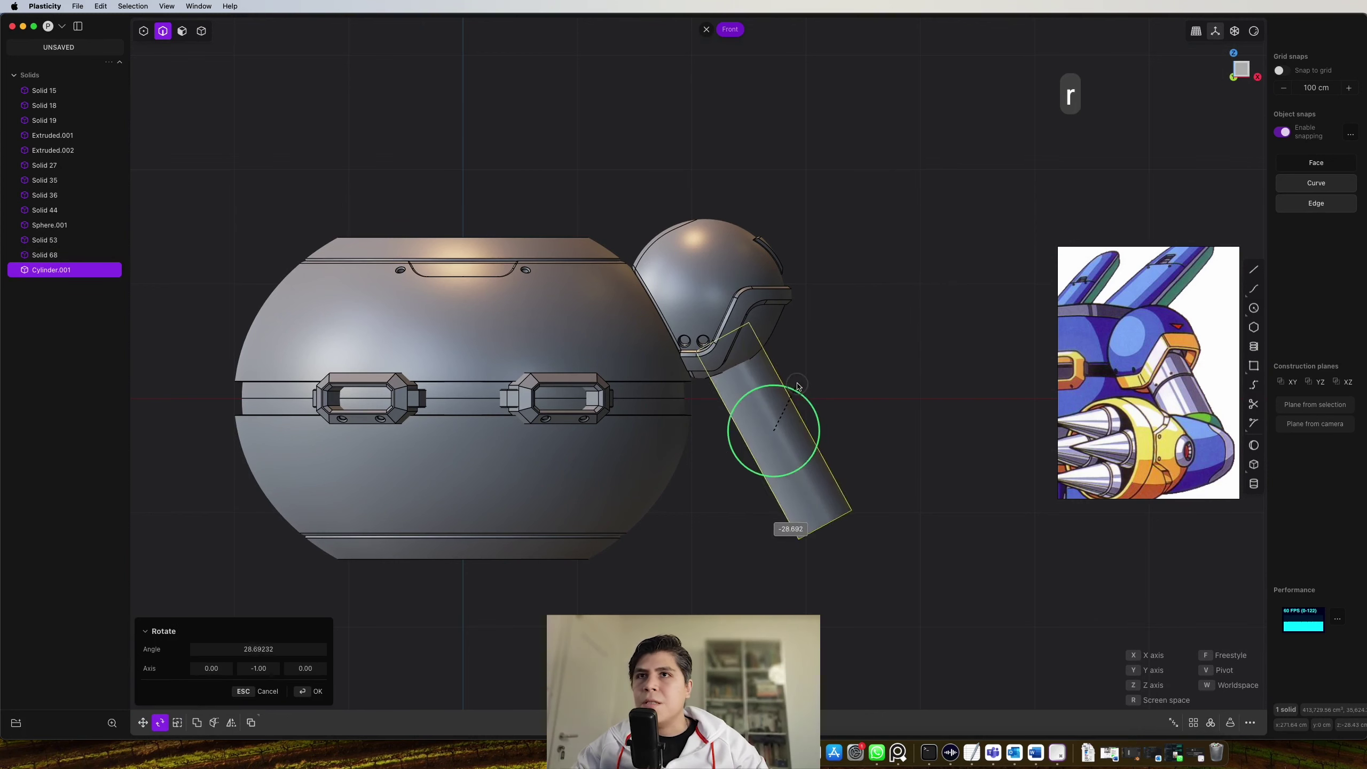
middle_drag(1028, 519, 939, 471)
scroll(844, 460, up, 5)
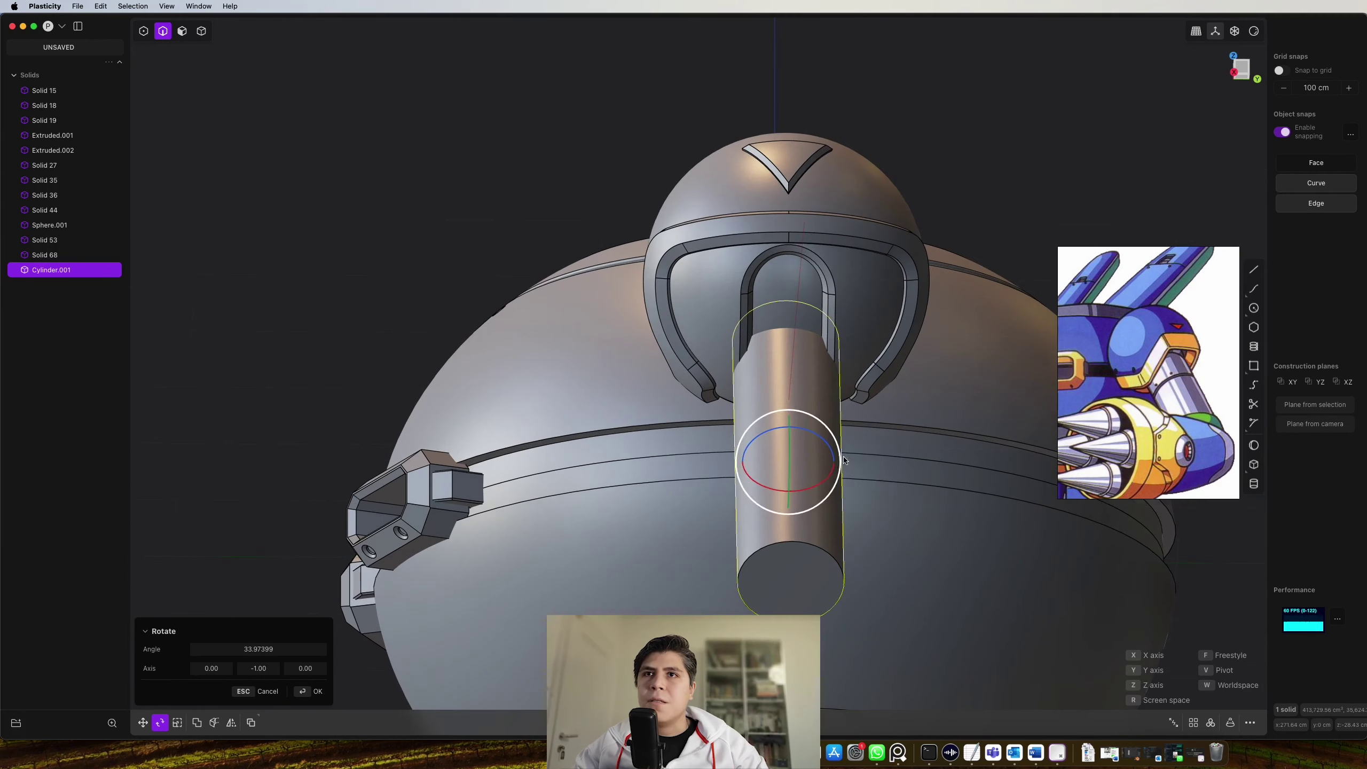
Scale the arm cylinder down so that it fits the opening beneath the shoulder
key(s)
key(s)
click(800, 453)
middle_drag(800, 453, 918, 322)
scroll(774, 305, up, 4)
click(920, 321)
scroll(915, 320, up, 5)
Draw a line across the upper part of the arm cylinder, perpendicular to its axis, and cut the cylinder with it
key(shift+a)
click(912, 297)
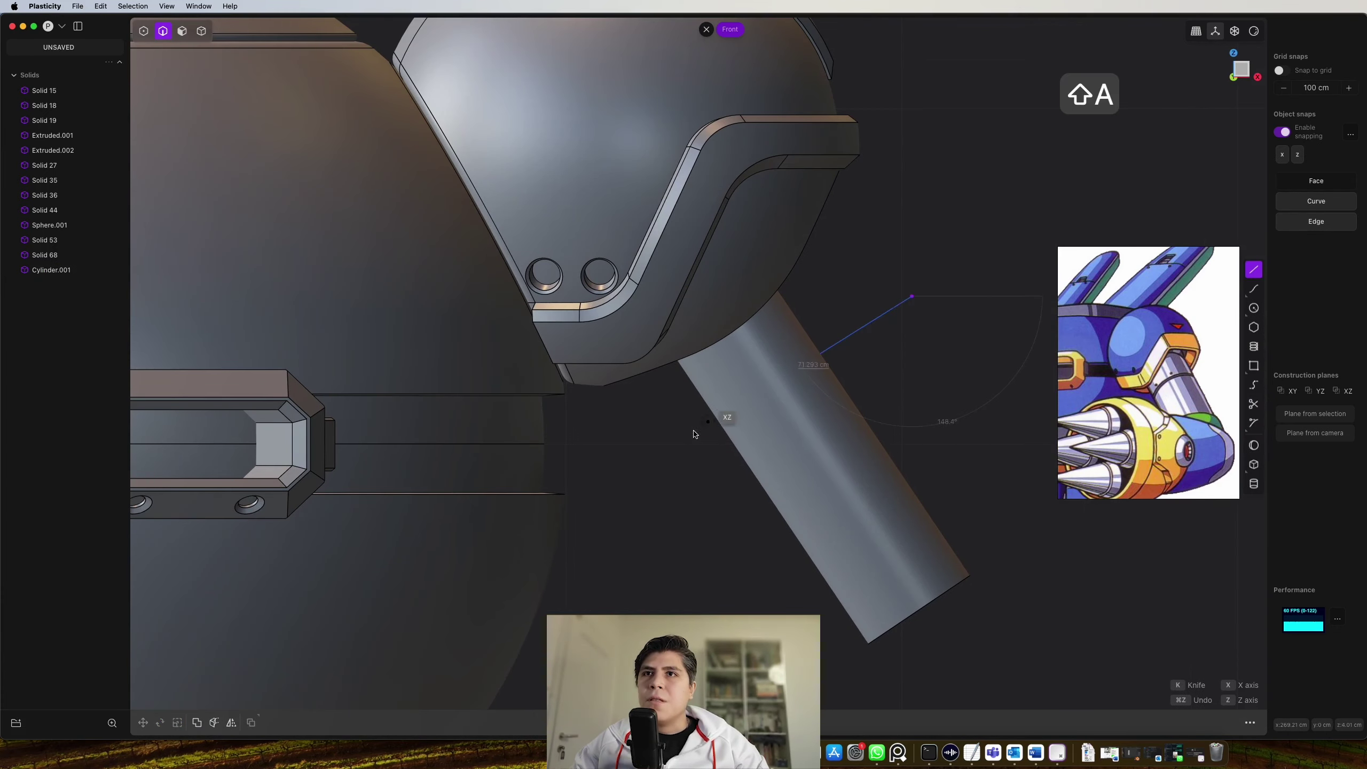
click(645, 474)
right_click(645, 474)
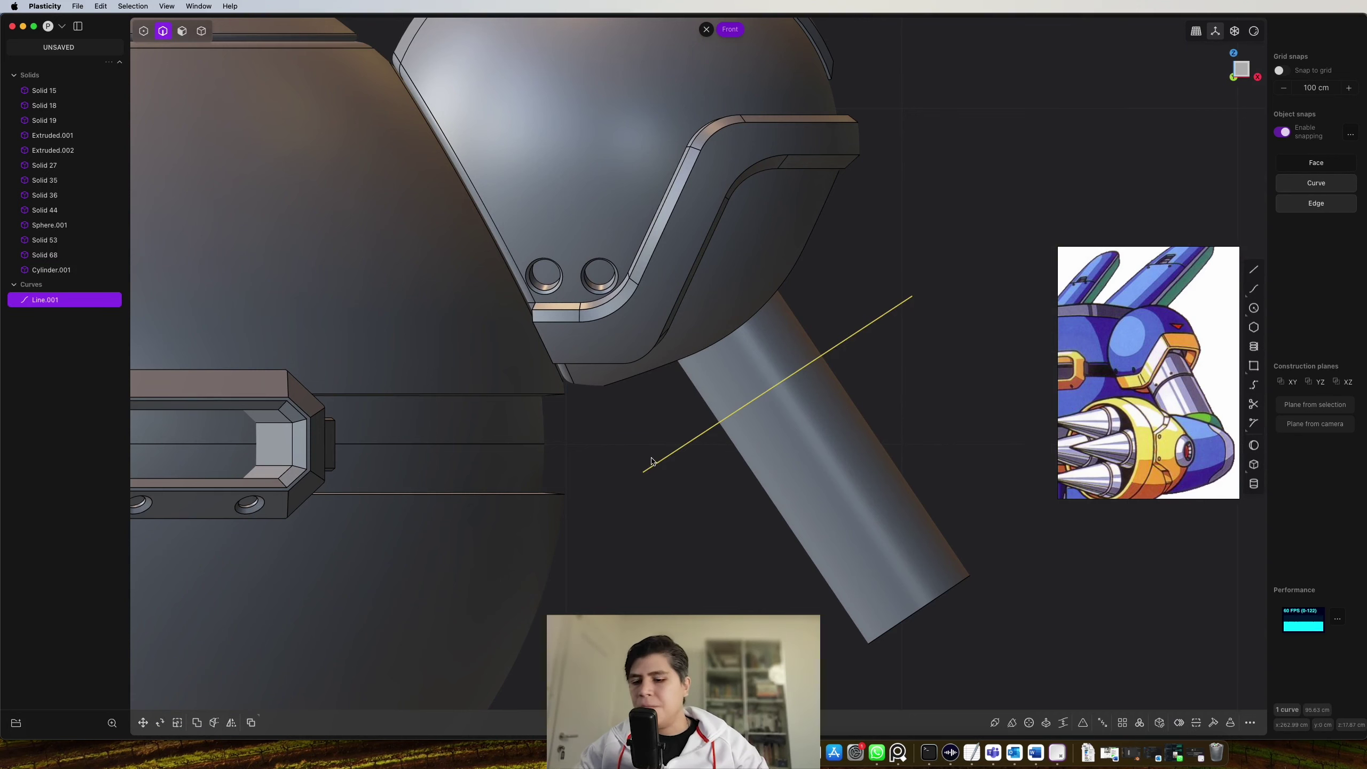
scroll(795, 351, up, 4)
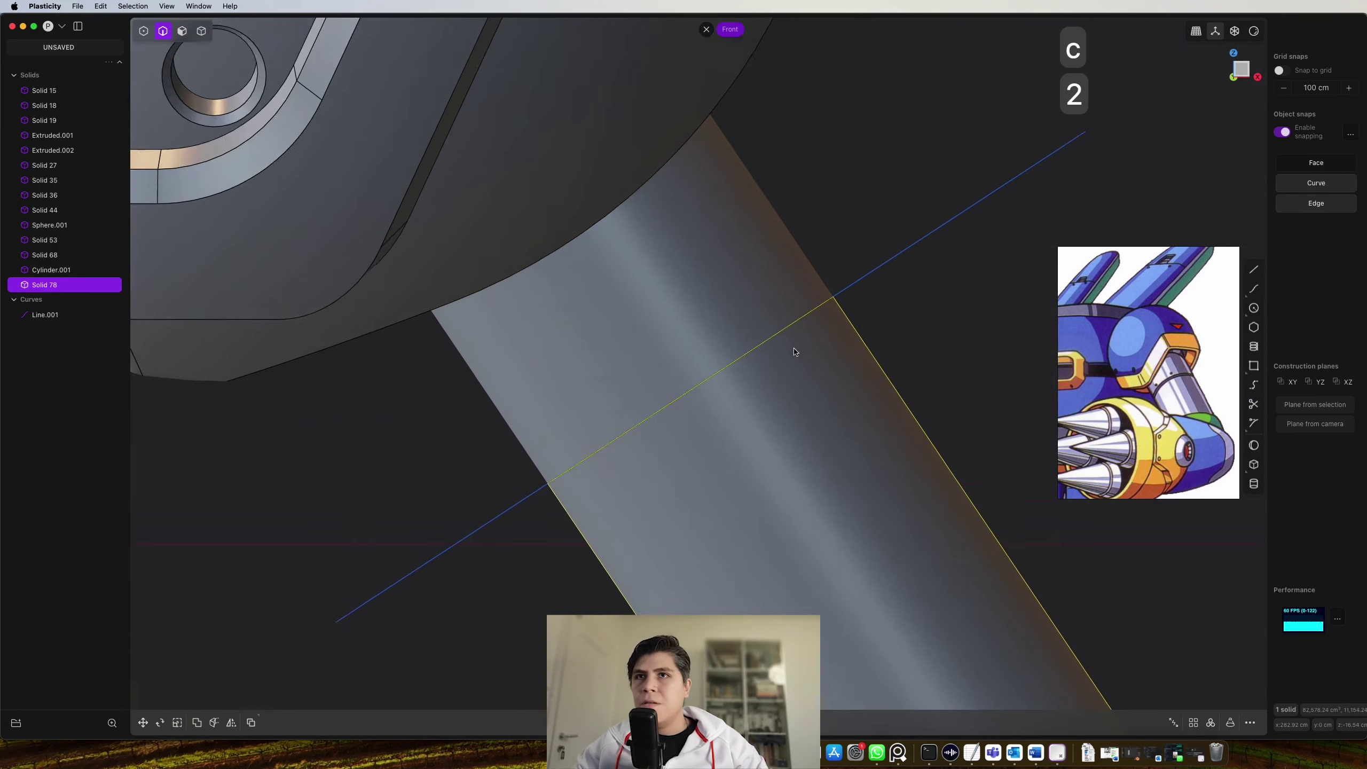
Fillet the two edges along the arm cylinder's cut by about 1.9 cm
middle_drag(795, 352, 876, 358)
click(875, 358)
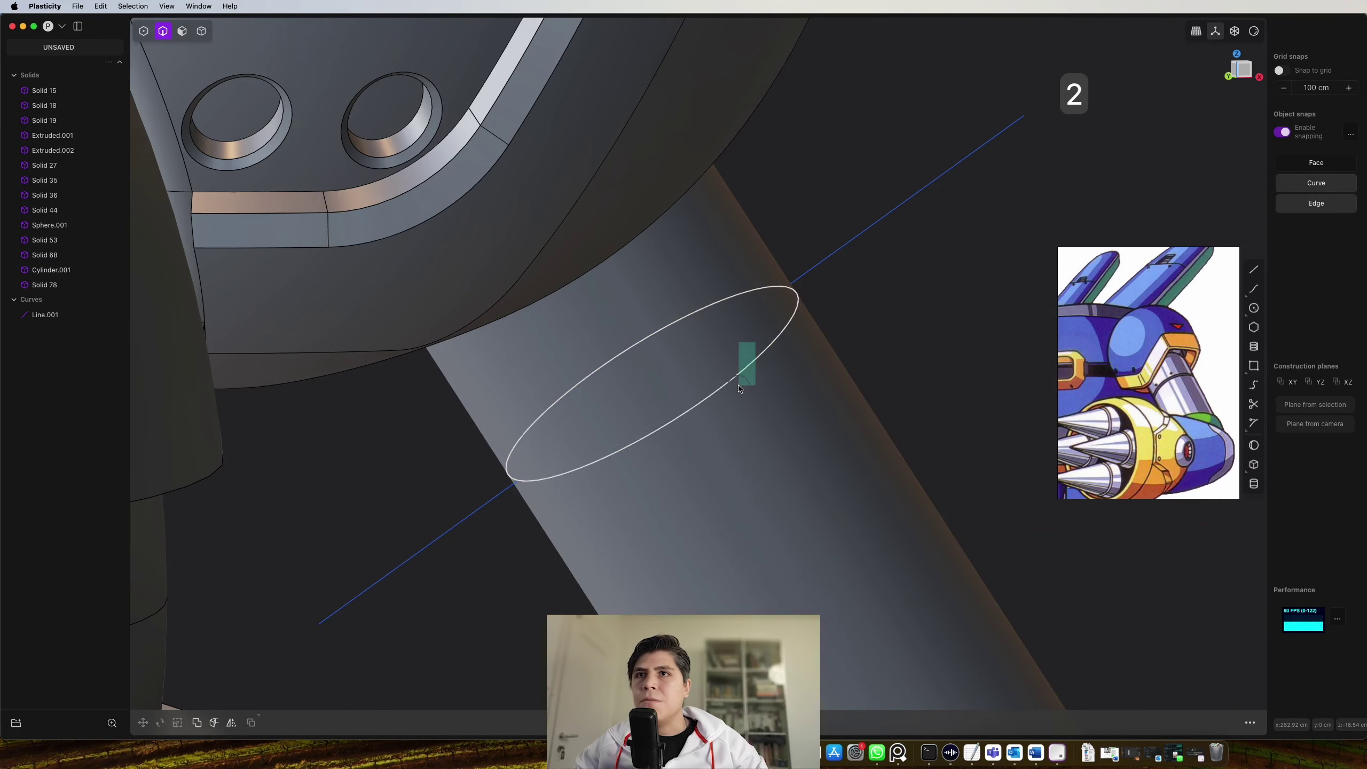
drag(738, 385, 738, 386)
key(b)
scroll(767, 344, up, 3)
drag(797, 273, 803, 248)
middle_drag(803, 248, 888, 294)
scroll(757, 238, down, 3)
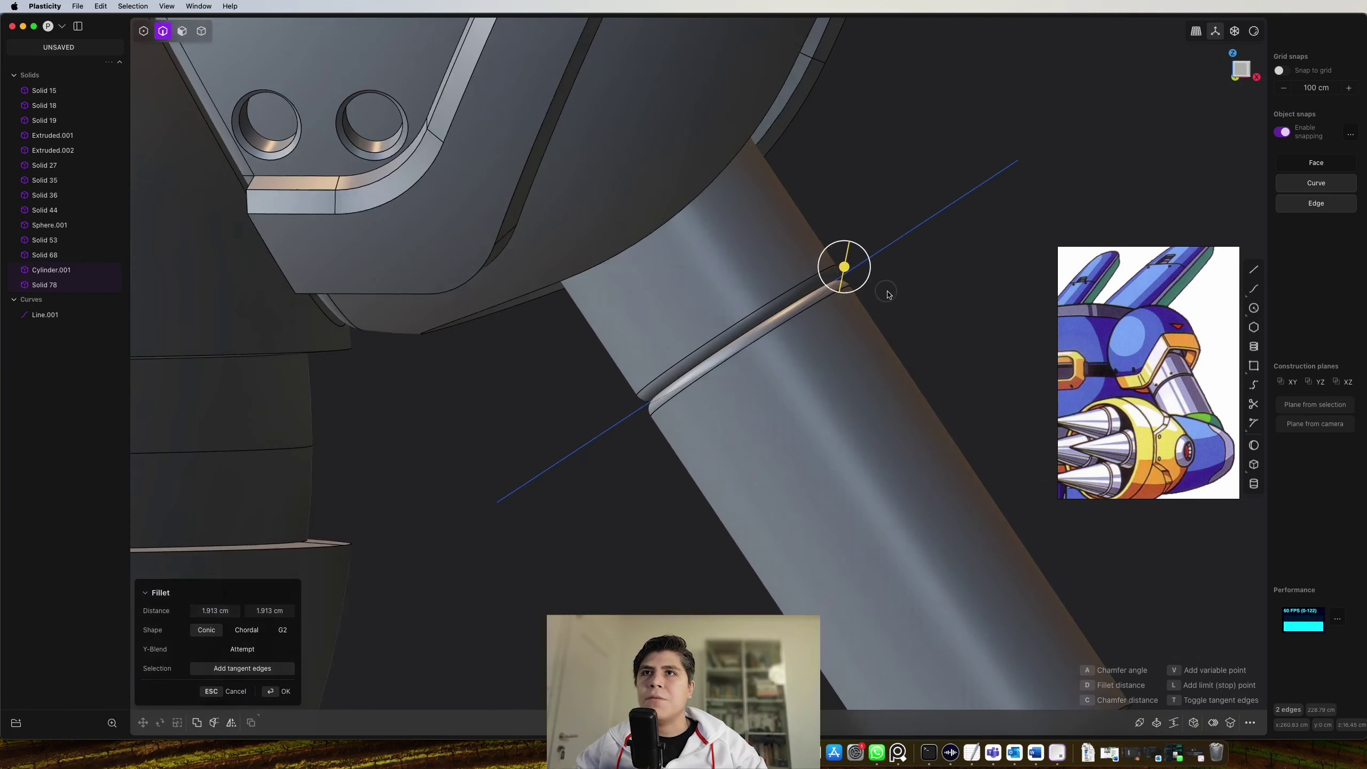
key(Return)
Draw a circle of about 2.5 cm radius above the arm's seam and duplicate it about 16.3 cm along negative X and 10.5 cm down
scroll(790, 276, up, 5)
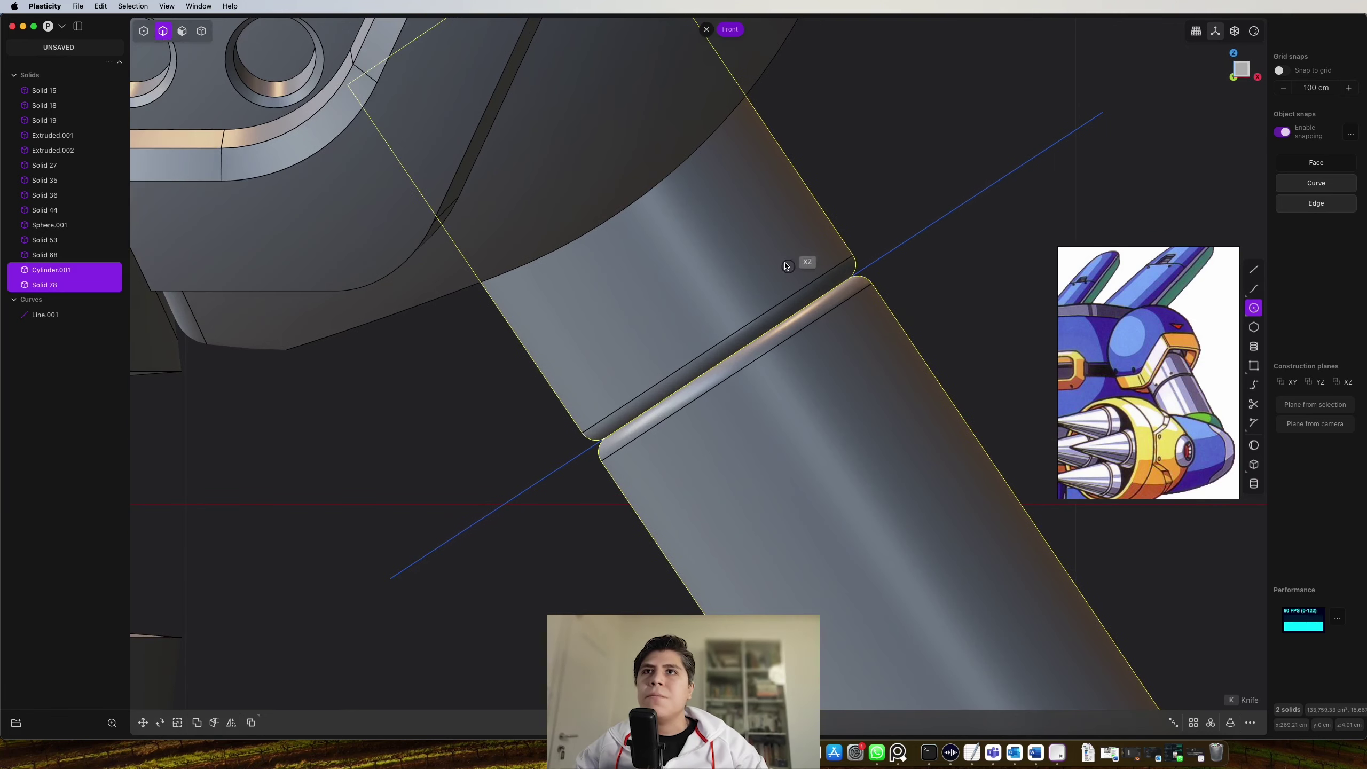
key(shift+d)
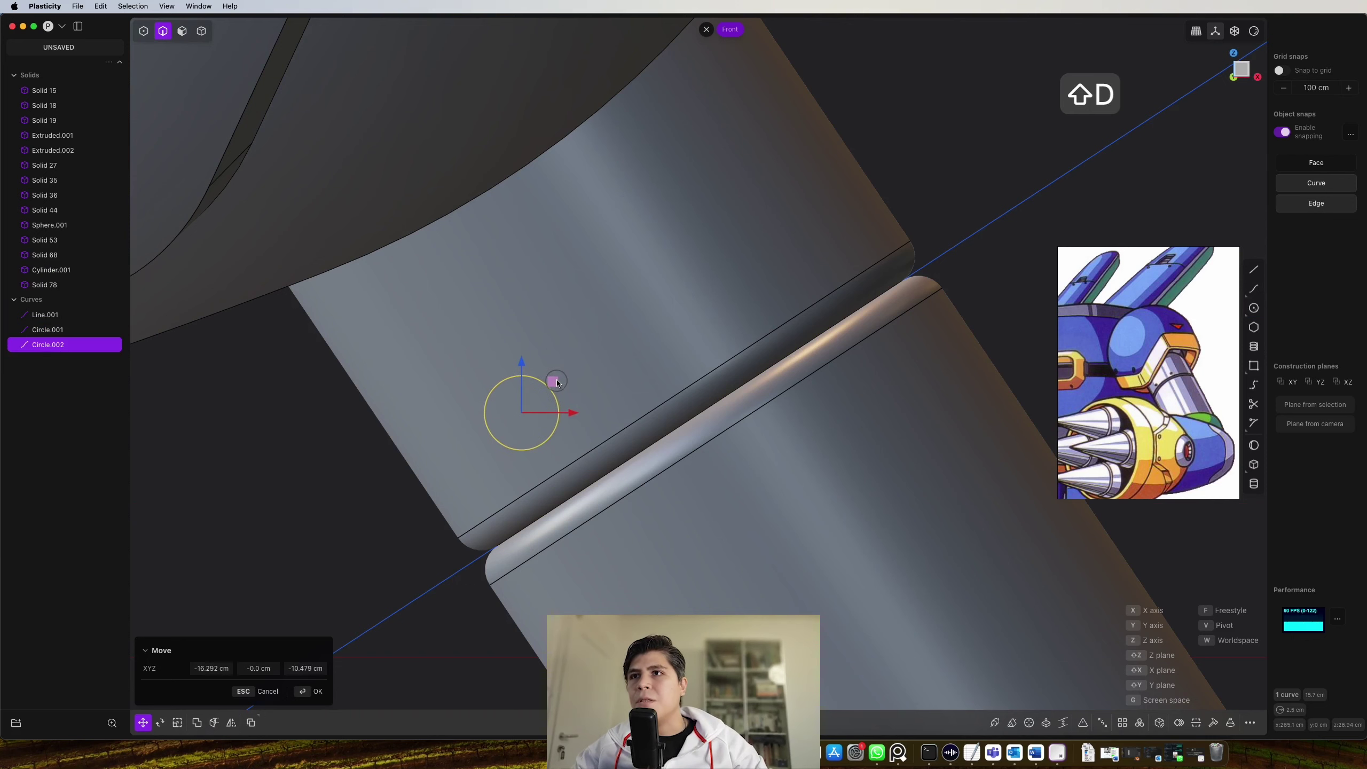
right_click(557, 381)
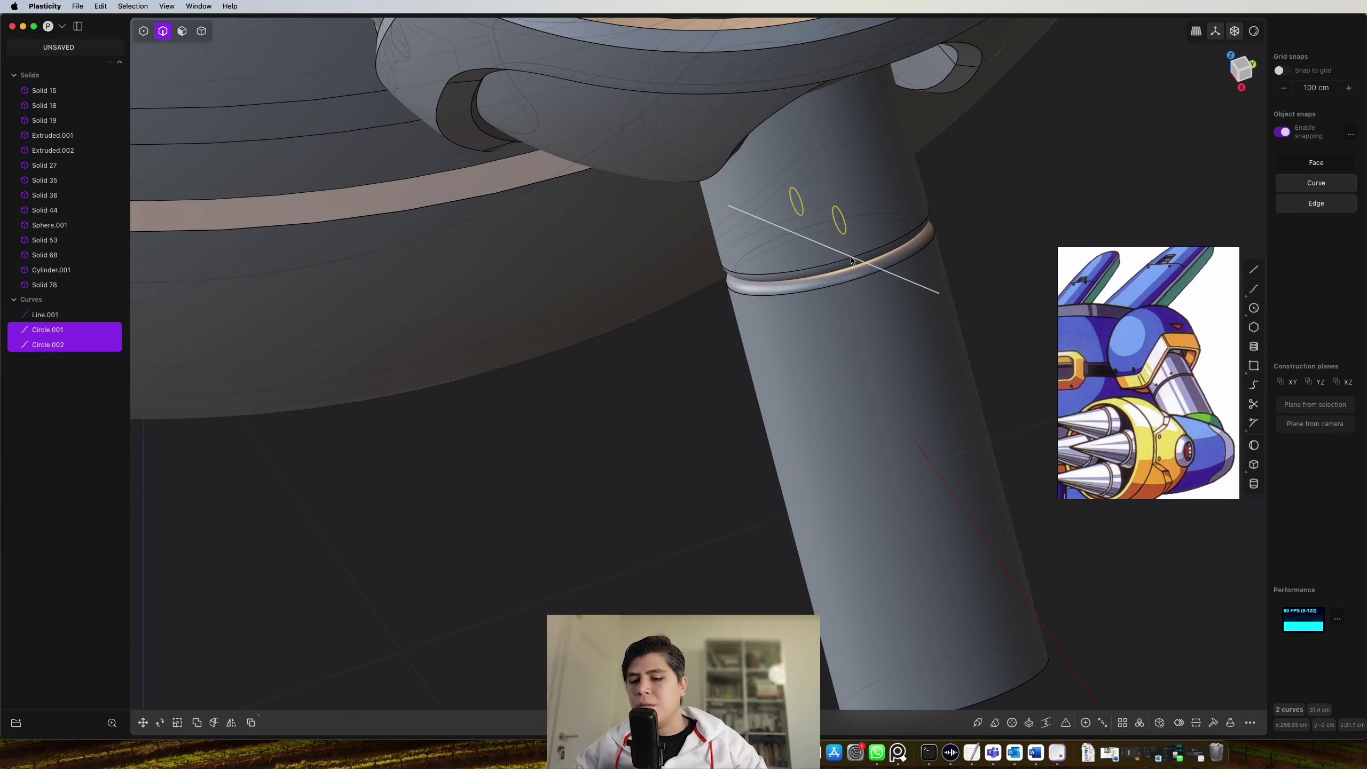
Move both small circles in front of the arm and imprint them onto its upper section
key(g)
drag(751, 237, 750, 237)
right_click(756, 238)
scroll(750, 237, up, 3)
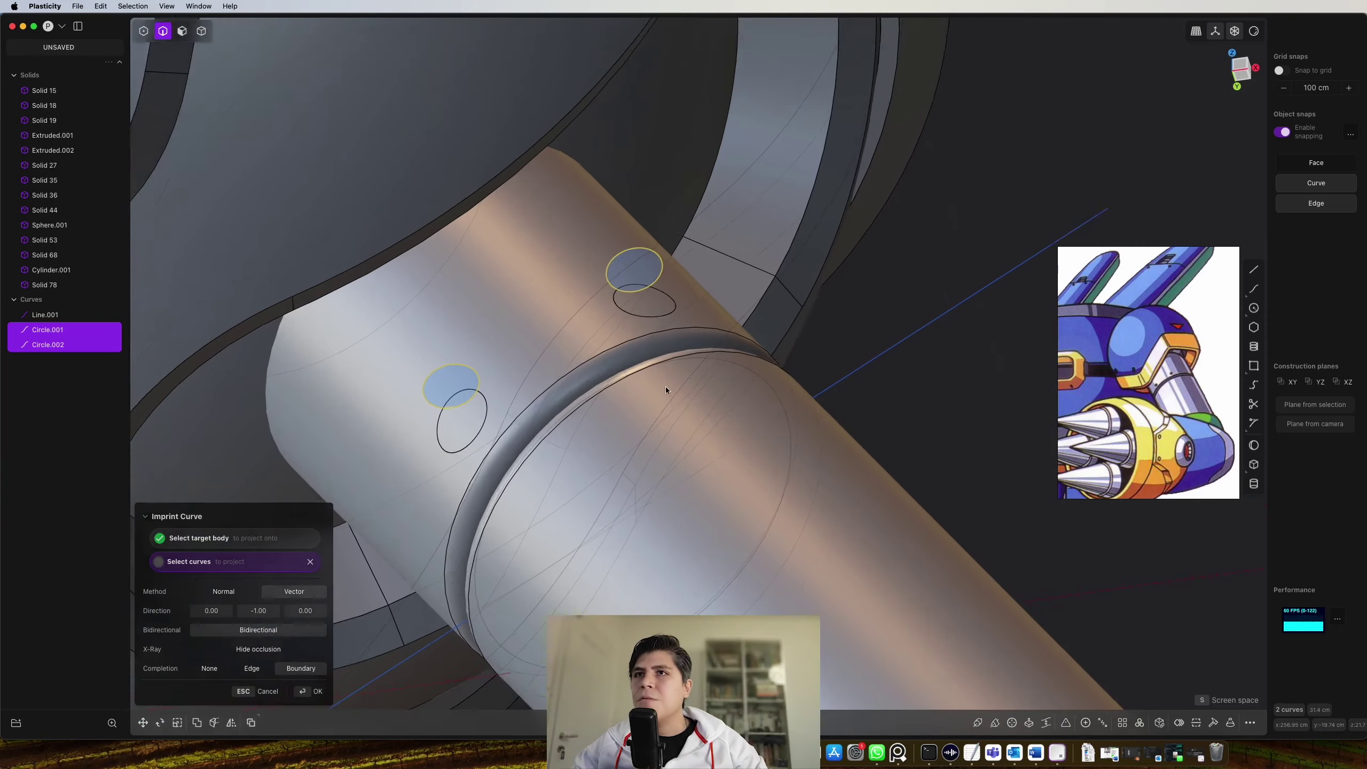
scroll(665, 387, up, 2)
middle_drag(665, 387, 775, 377)
right_click(776, 372)
Offset the two imprinted circular faces on the arm's upper section inward to form recesses
key(3)
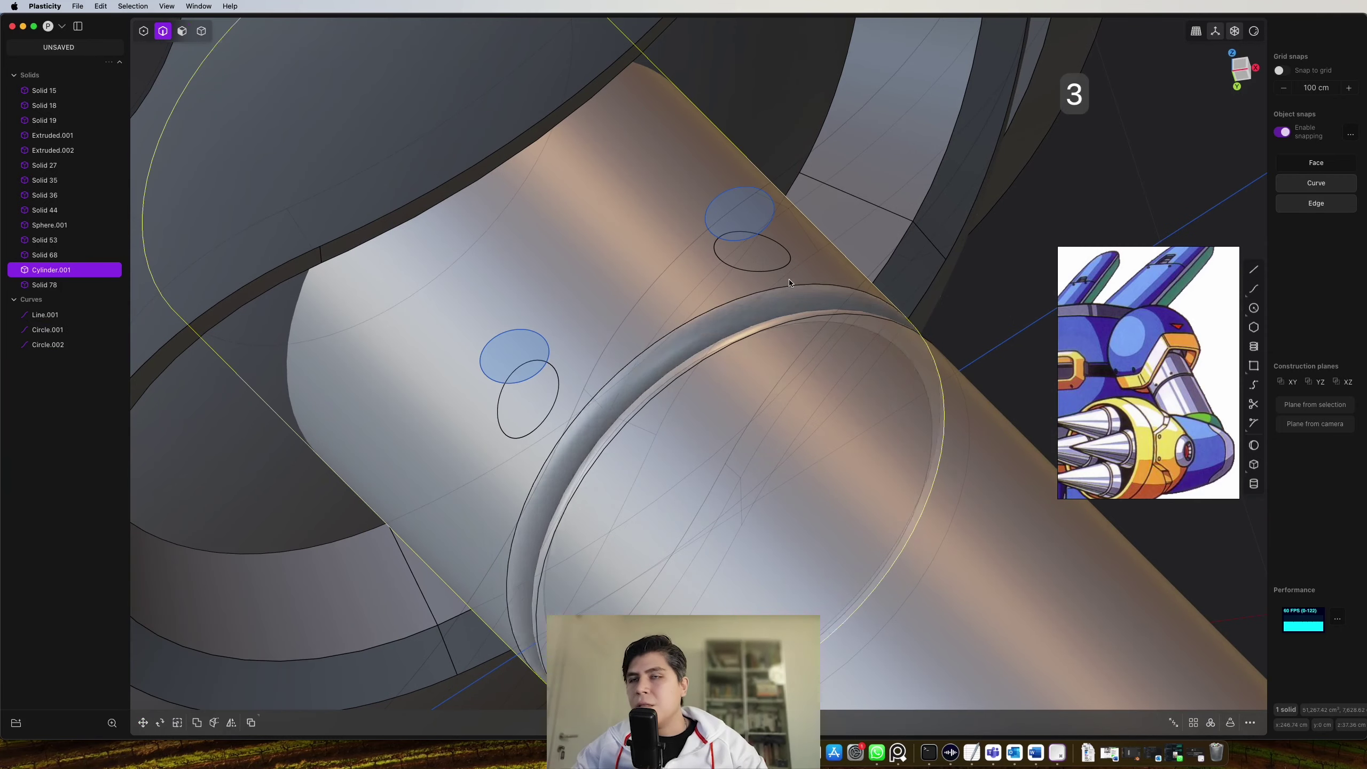
click(781, 259)
shift+click(537, 394)
drag(512, 385, 566, 366)
right_click(532, 385)
Bevel the rim edges of the two recesses on the arm's upper section
key(2)
click(743, 269)
right_click(566, 365)
scroll(640, 322, down, 5)
scroll(663, 320, down, 5)
middle_drag(883, 280, 909, 361)
scroll(914, 350, down, 2)
click(1060, 244)
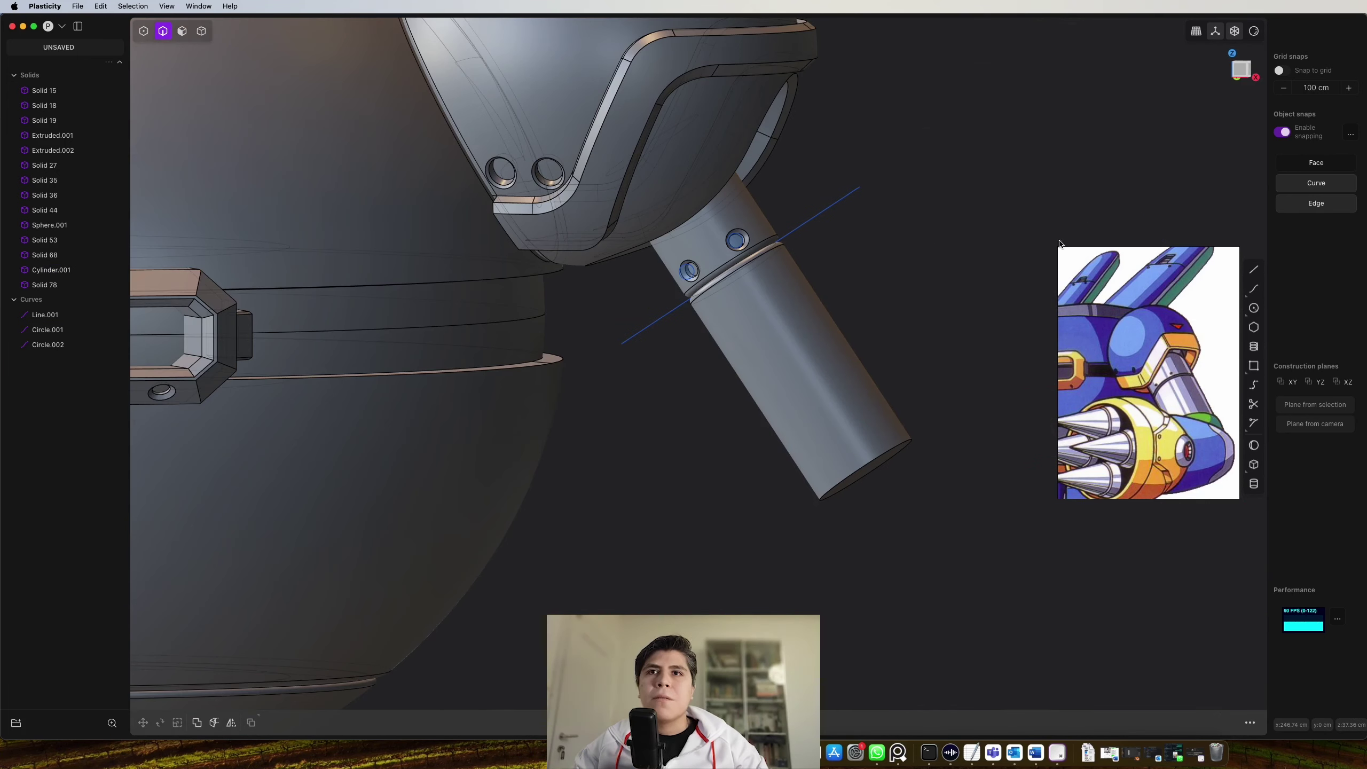
Form a collar at the arm's lower end by offsetting its end edge and thickening the resulting band by about 8.4 cm
click(1246, 65)
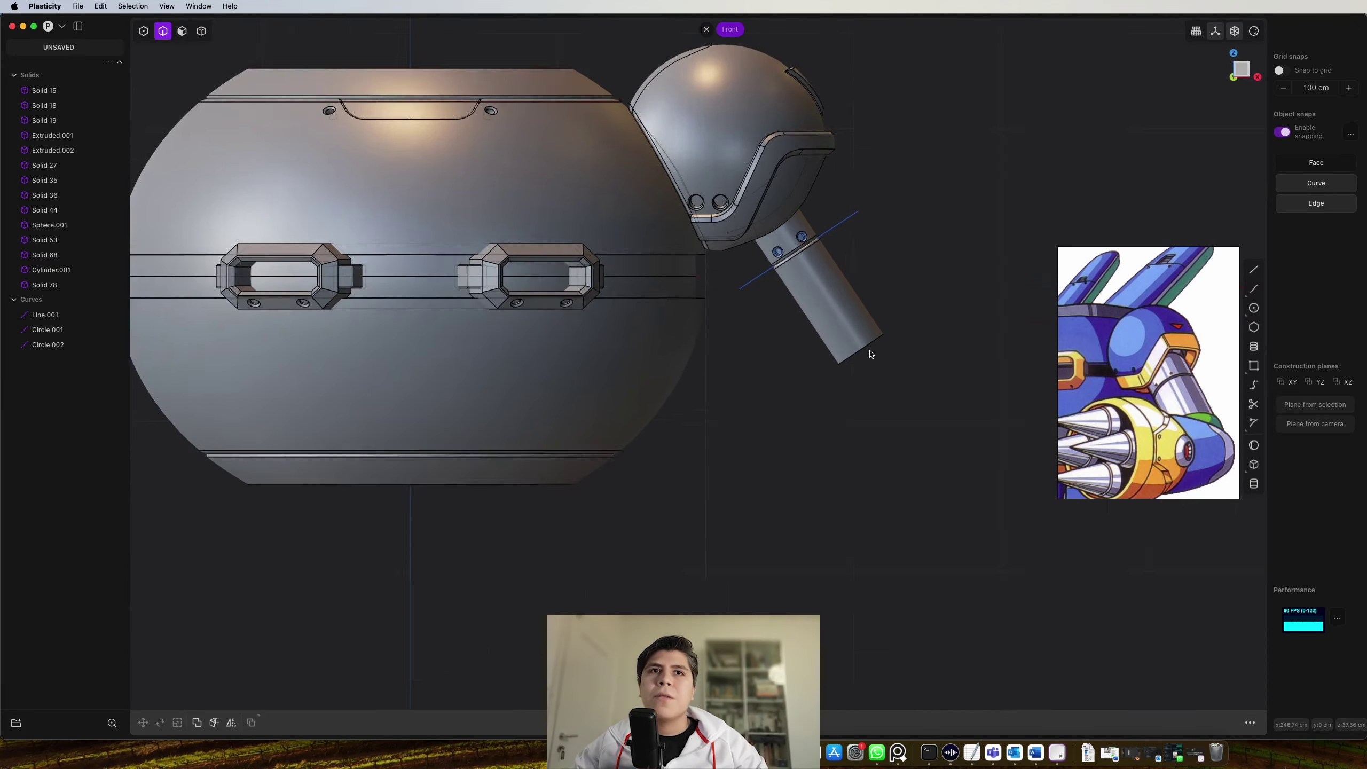
scroll(873, 356, up, 5)
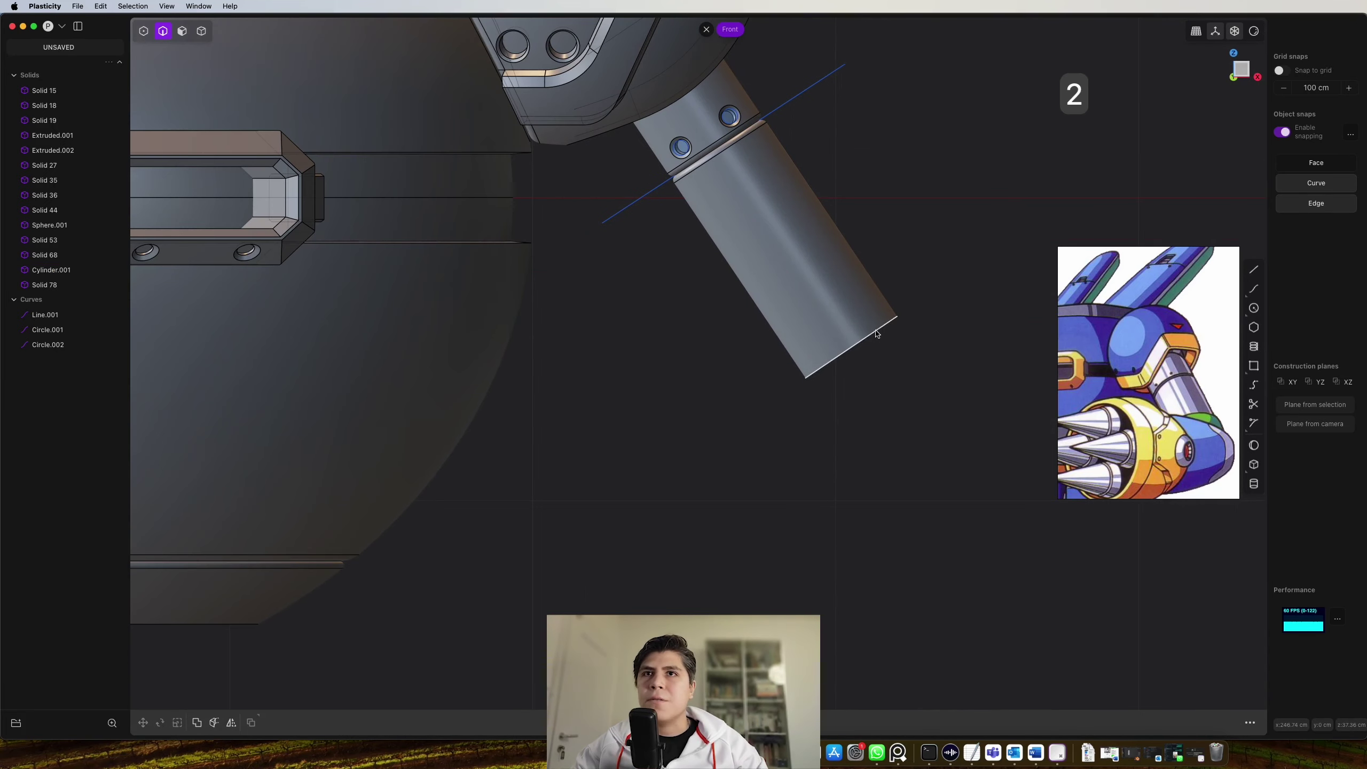
click(877, 333)
key(f)
key(o)
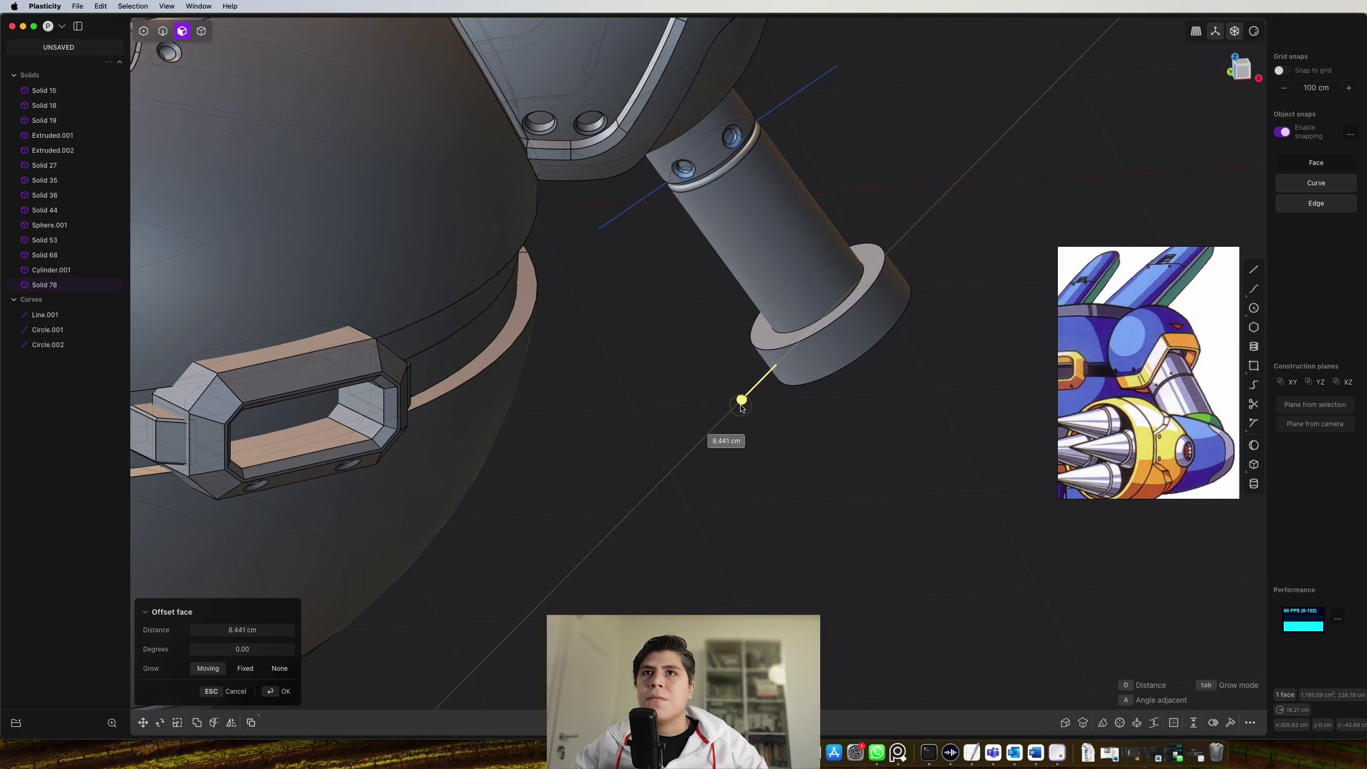
Bevel the upper outer edge of the collar at the arm's lower end
scroll(828, 313, up, 5)
key(2)
click(911, 244)
drag(911, 244, 908, 263)
right_click(910, 263)
scroll(999, 247, down, 4)
middle_drag(1000, 247, 878, 242)
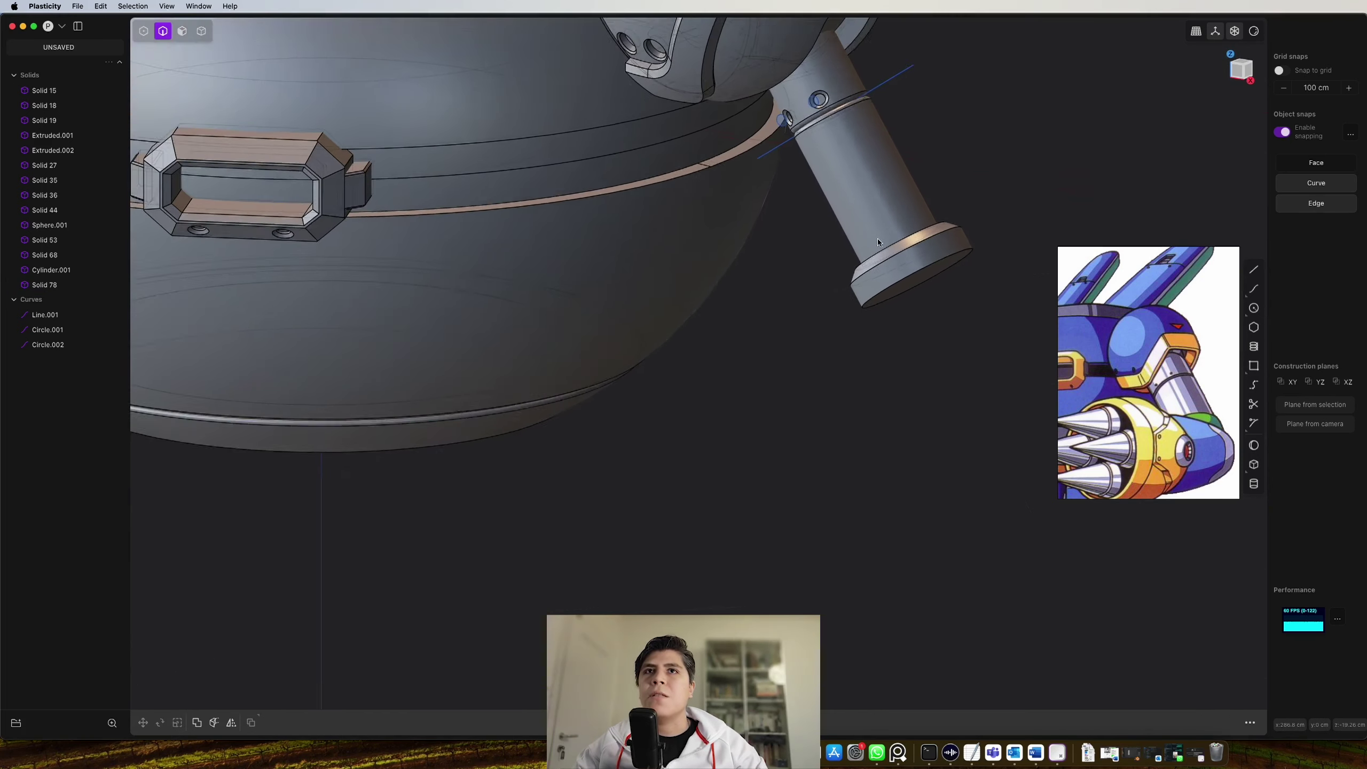
Offset the collar's end face outward by about 21.3 cm to lengthen the collar
scroll(878, 242, down, 2)
key(3)
click(922, 269)
drag(947, 314, 947, 353)
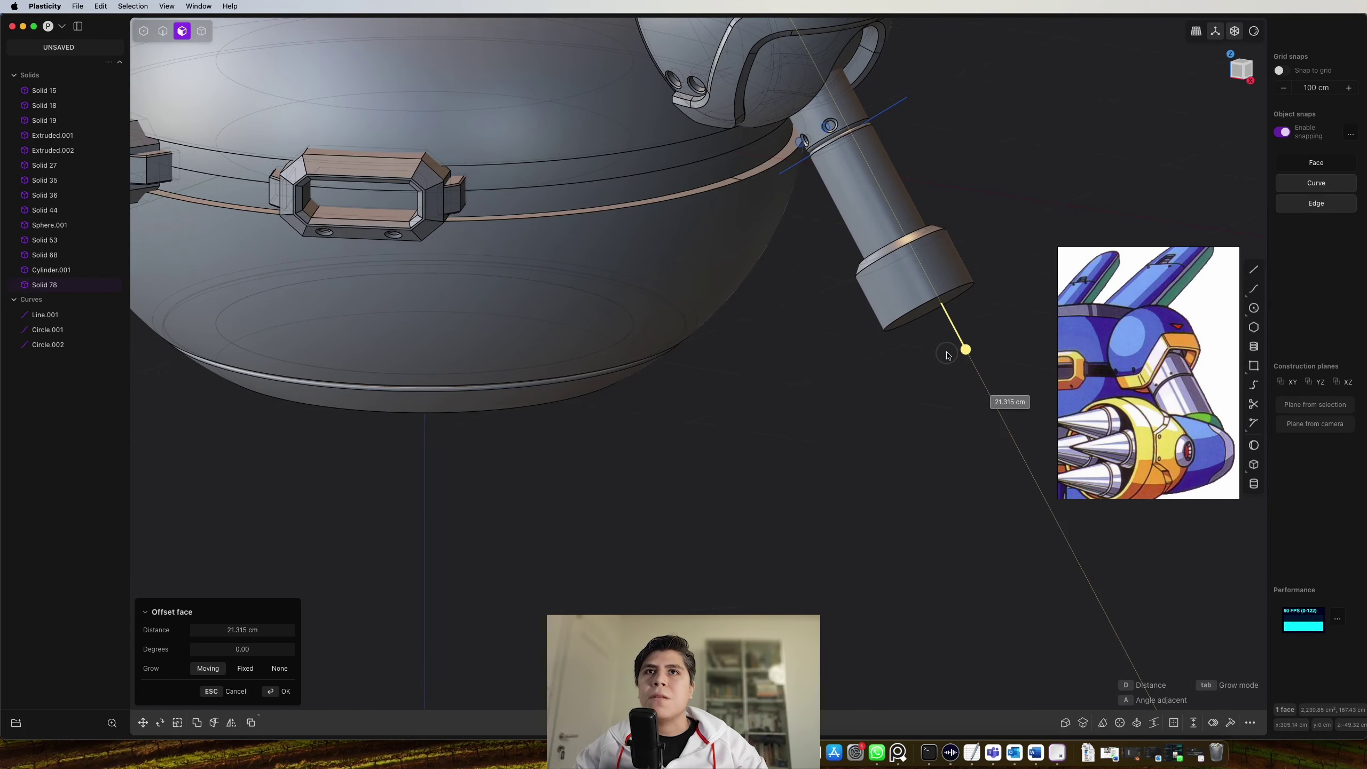
right_click(947, 353)
middle_drag(946, 366, 949, 360)
drag(949, 361, 946, 352)
scroll(995, 322, down, 8)
right_click(995, 322)
middle_drag(995, 322, 973, 233)
scroll(853, 252, up, 5)
key(KP_1)
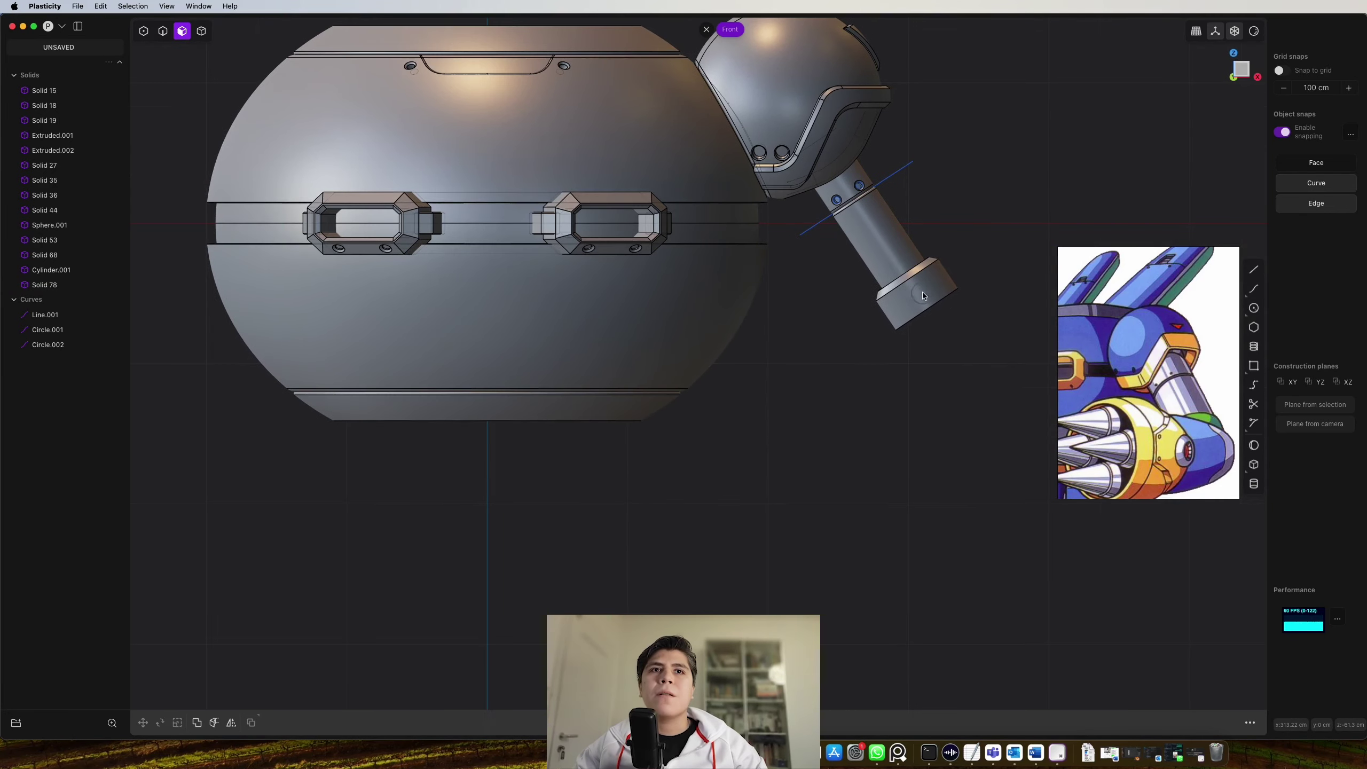
Draw a quarter-oval control-point curve about 279 cm long in the right view, ending on the horizontal axis beside the torso
scroll(1212, 428, down, 3)
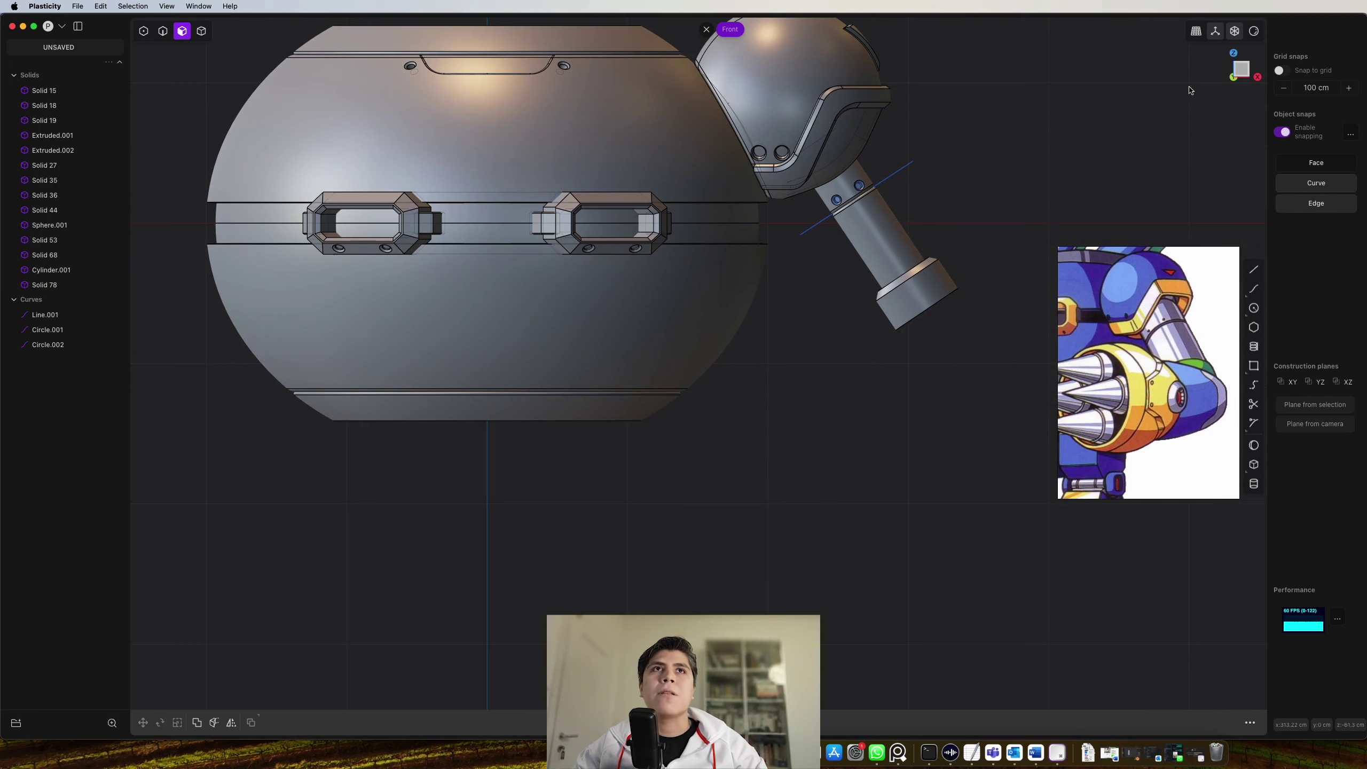
middle_drag(1191, 90, 1271, 63)
click(1244, 75)
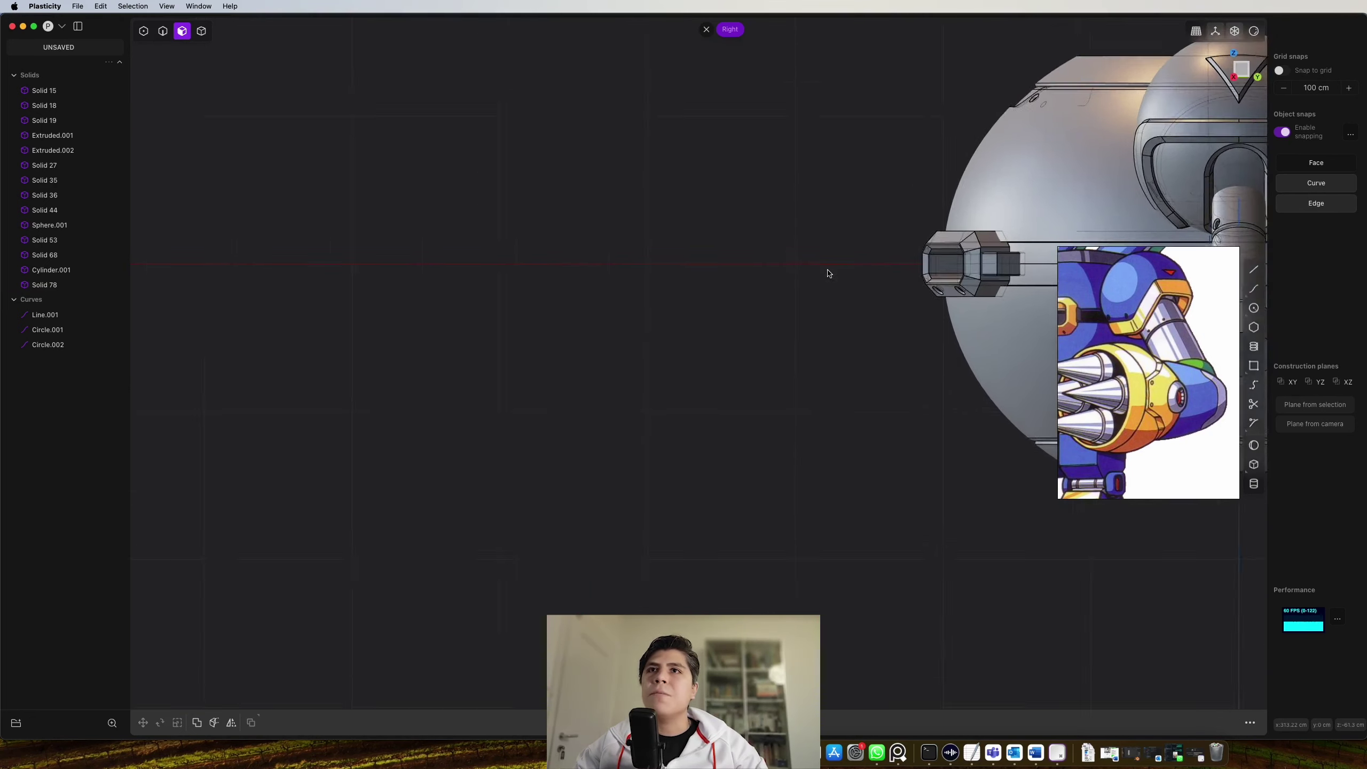
key(ctrl+super+c)
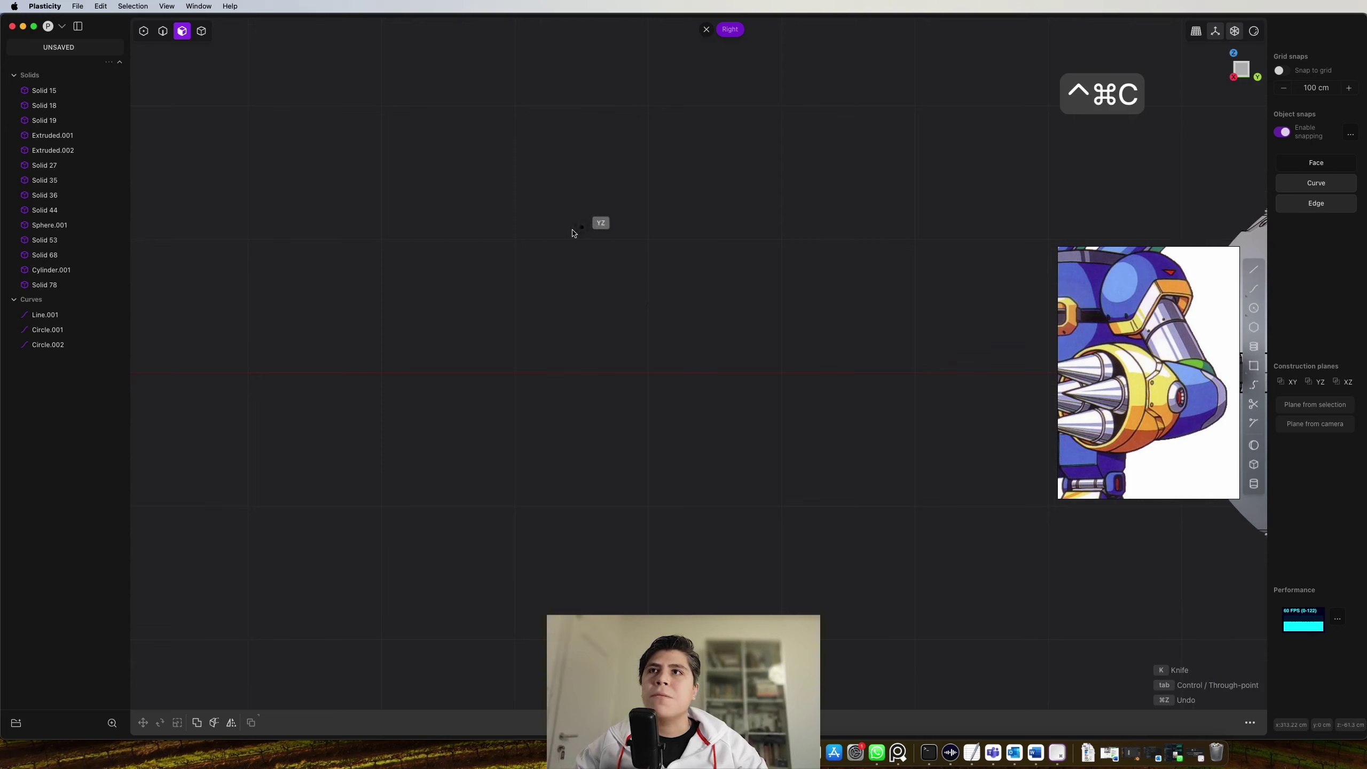
click(540, 238)
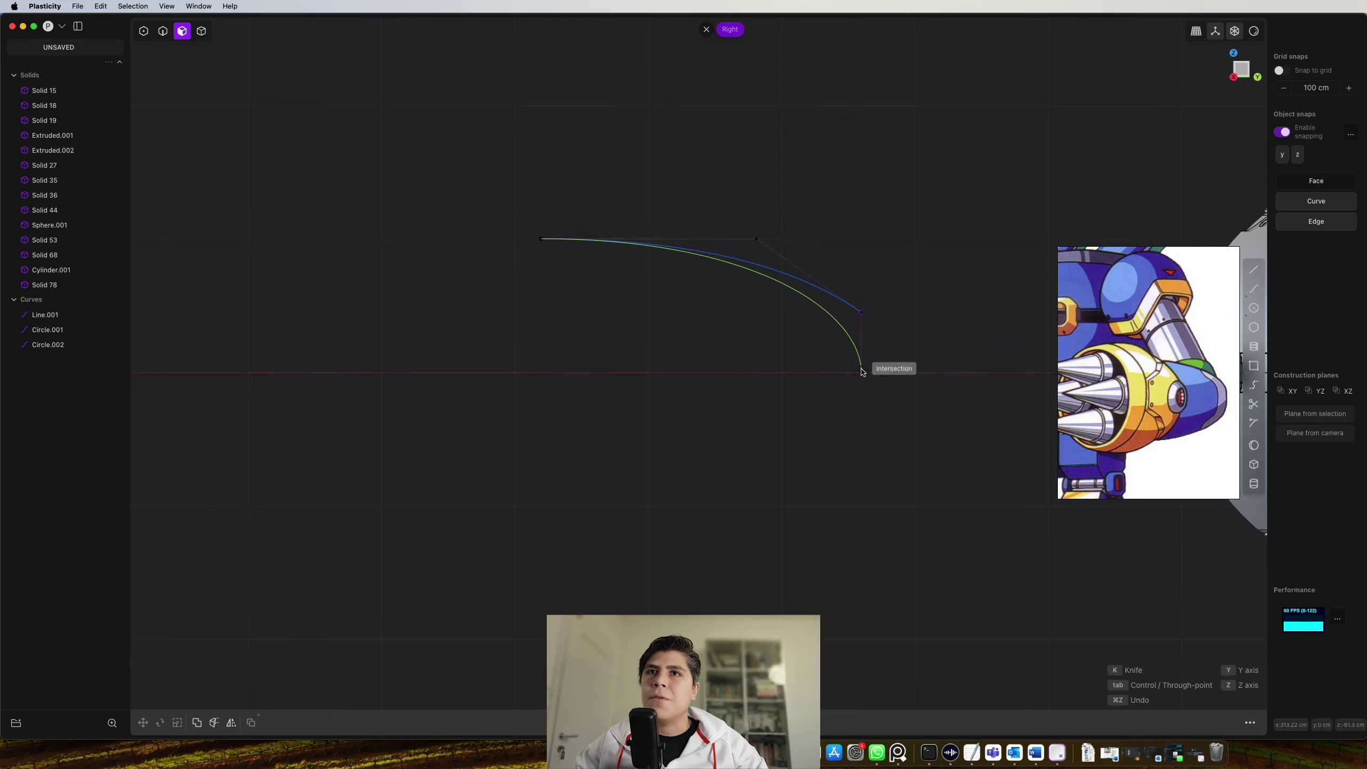
right_click(861, 372)
scroll(851, 363, up, 3)
key(1)
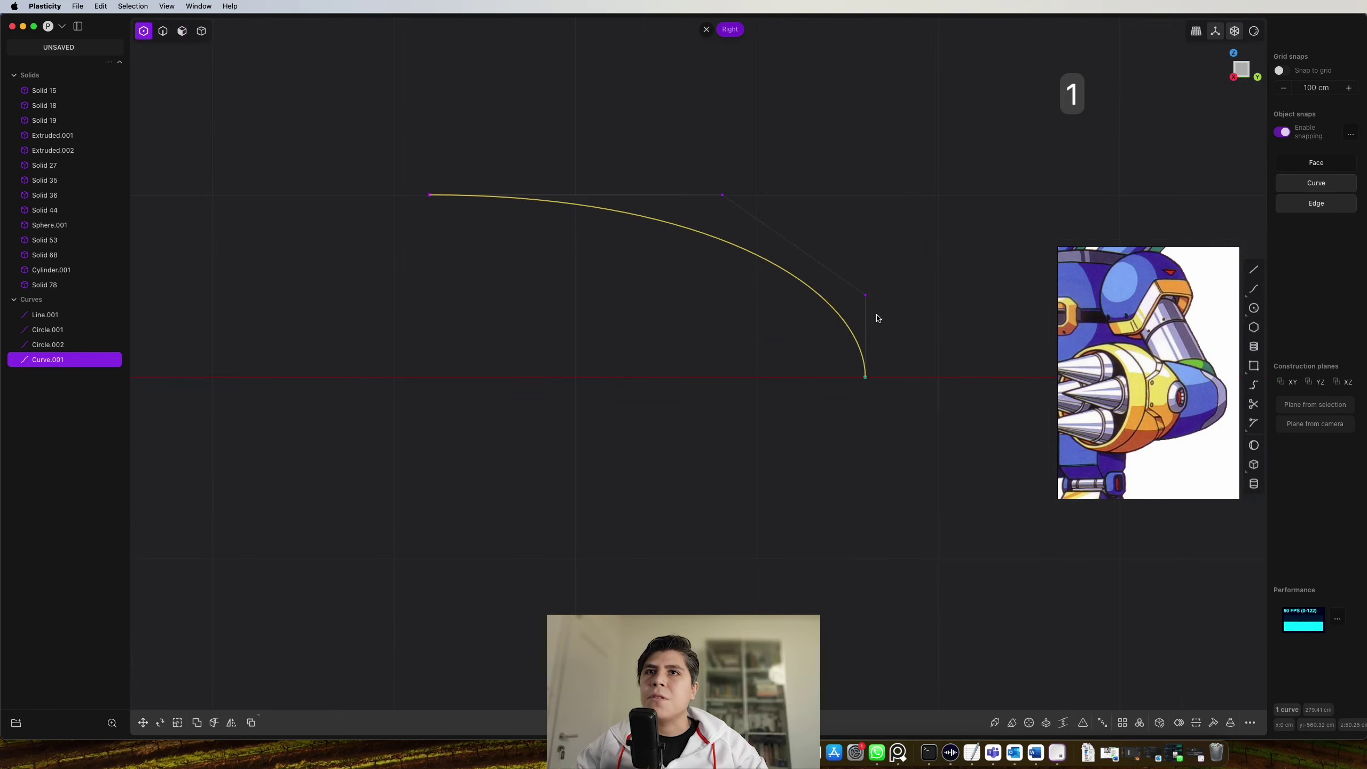
Mirror the quarter-oval curve across the horizontal axis to form a half-oval profile
key(2)
scroll(703, 275, down, 2)
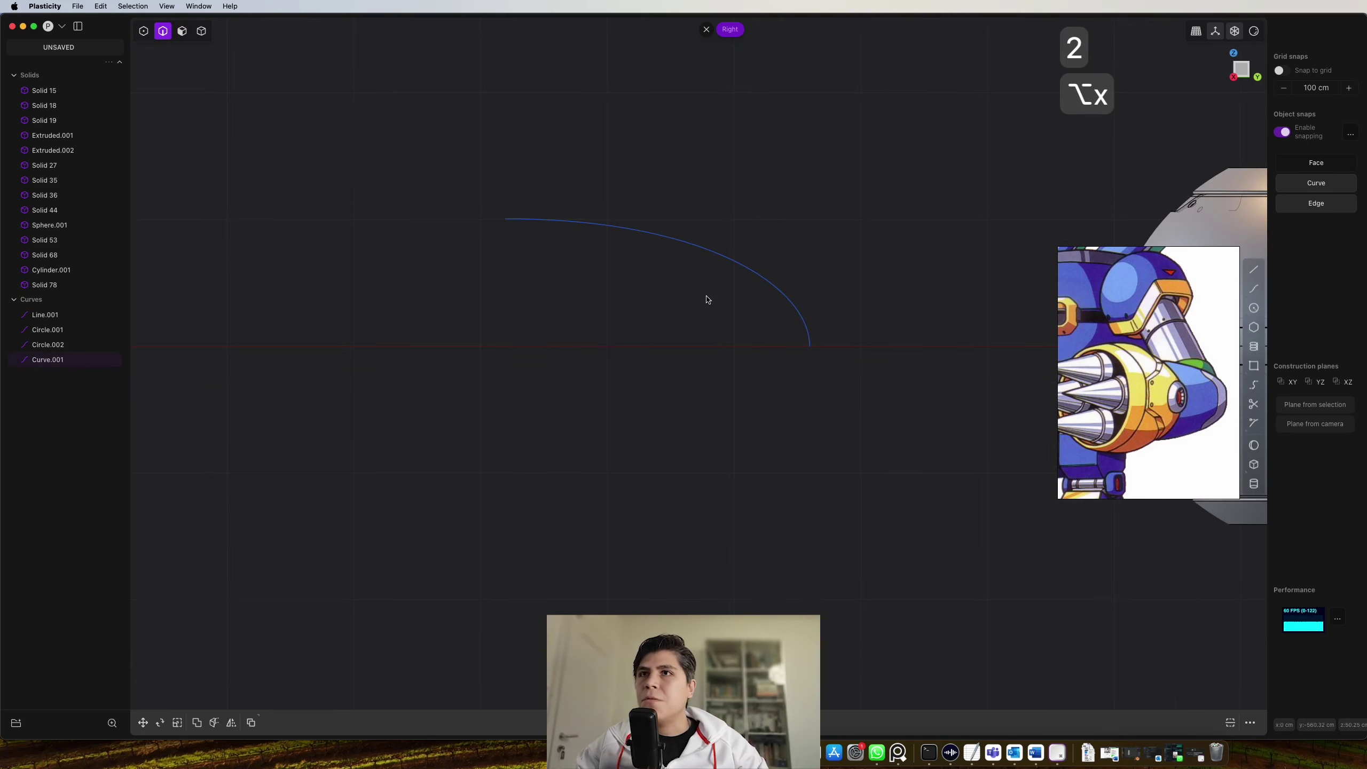
key(y)
key(Escape)
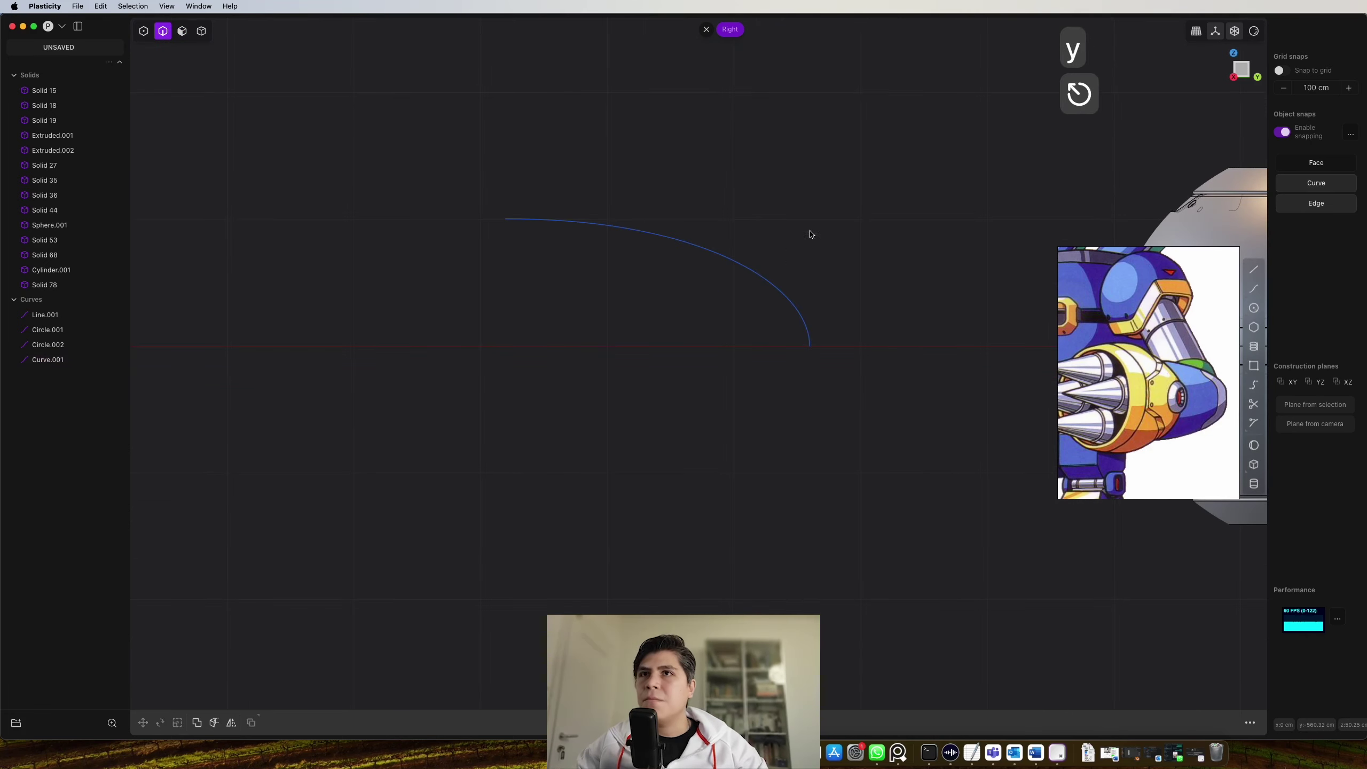
drag(824, 217, 737, 283)
key(alt+x)
right_click(742, 284)
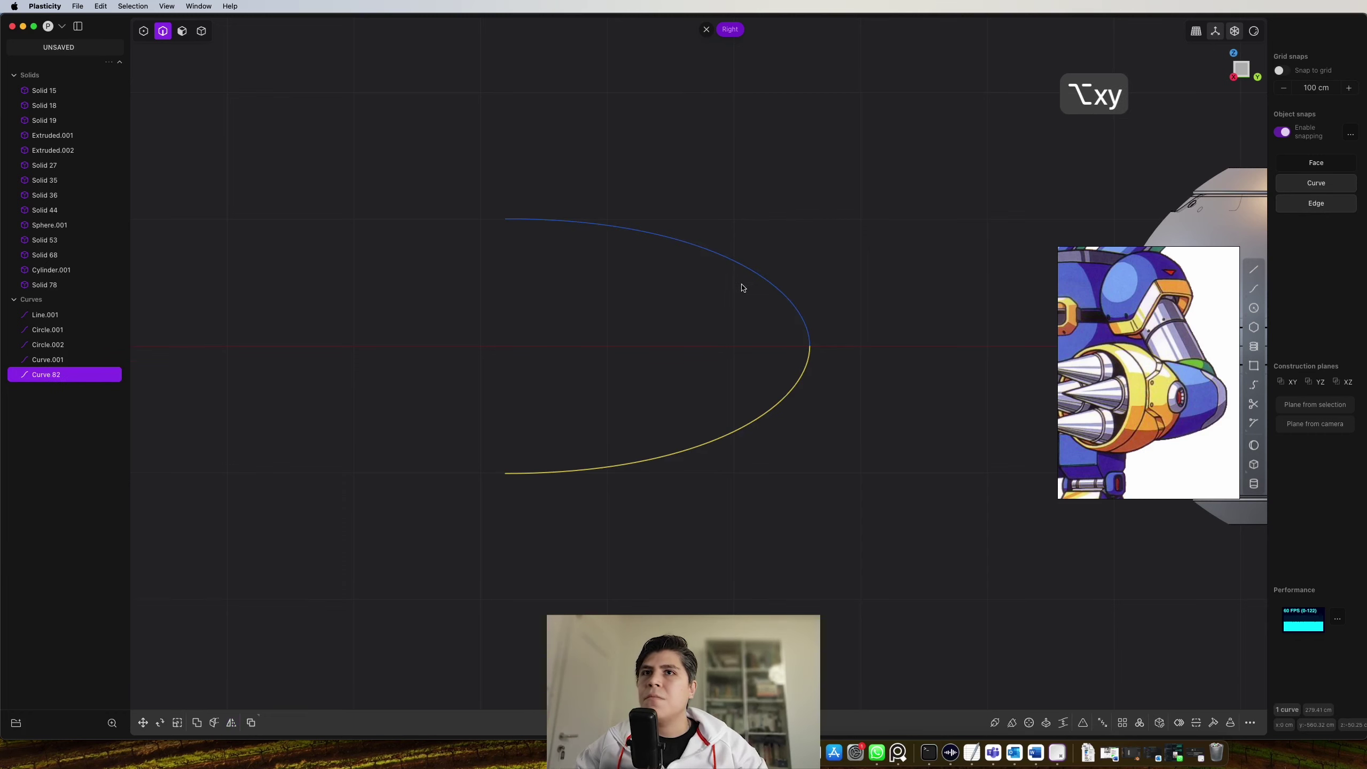
Duplicate the lower curve, rotate the copy into the horizontal plane, and snap its end to the apex of the half-oval
middle_drag(802, 245, 778, 371)
key(shift+d)
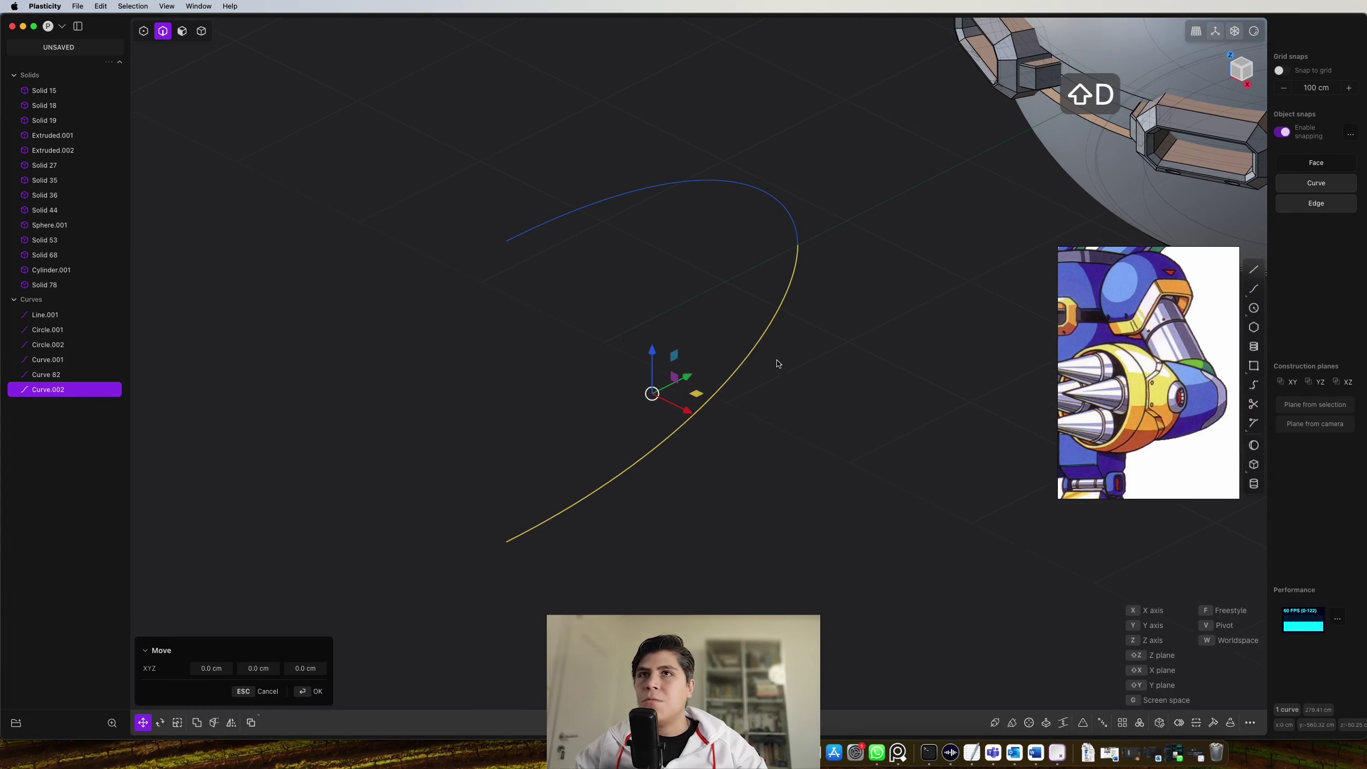
key(r)
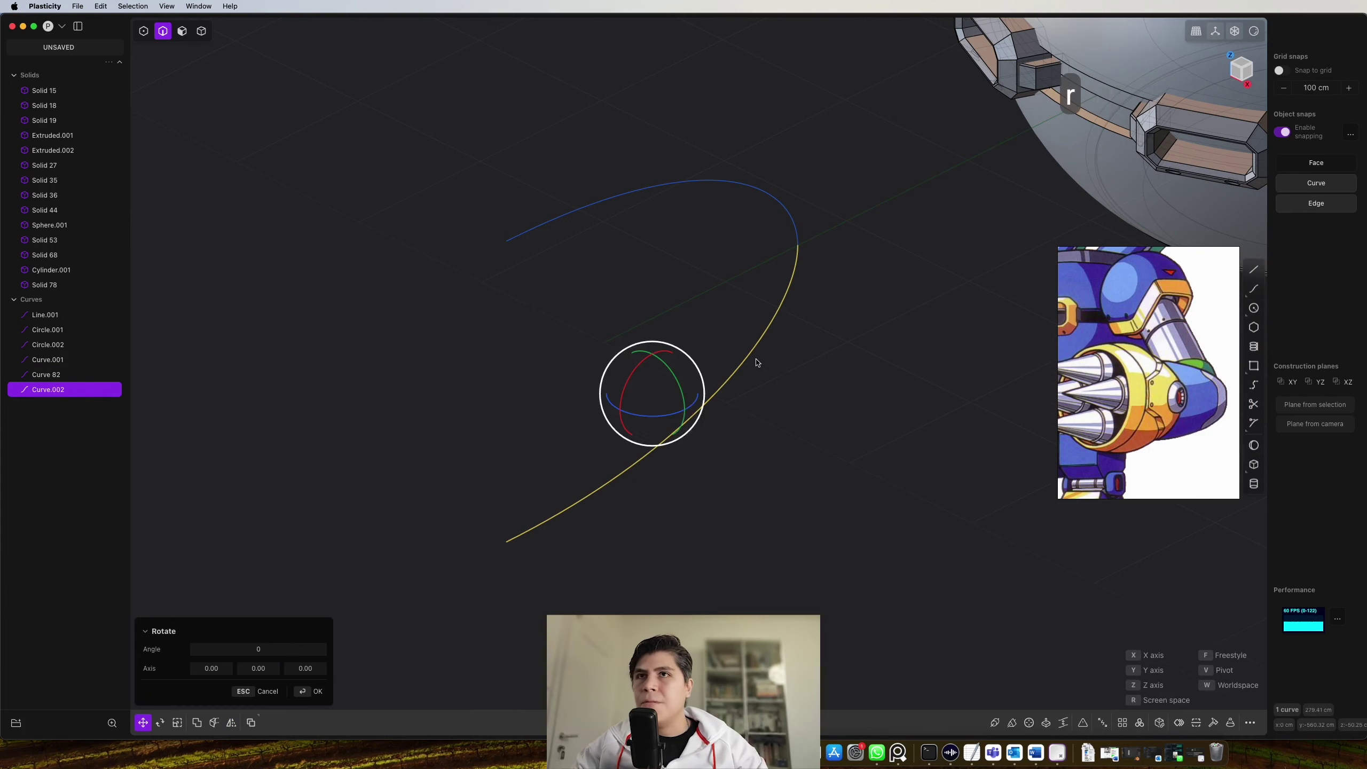
drag(682, 390, 676, 307)
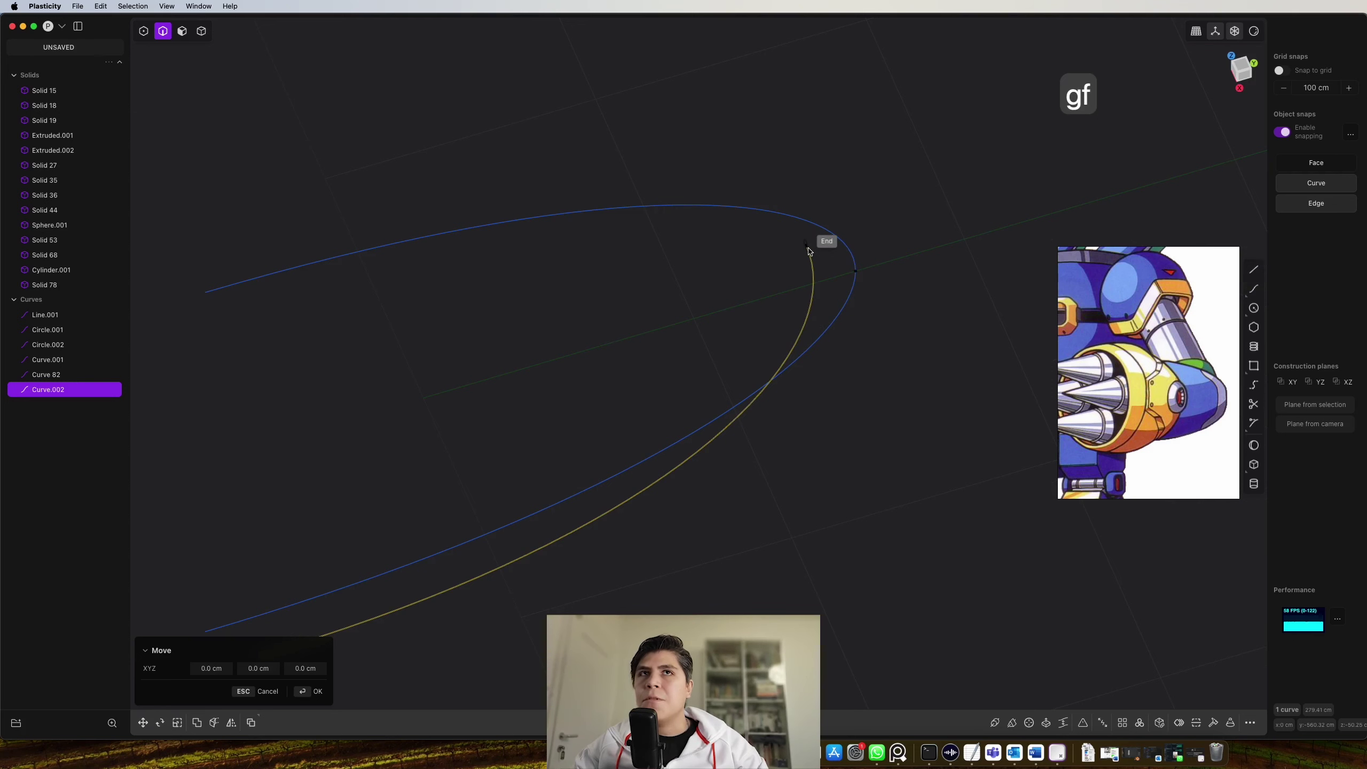
click(809, 251)
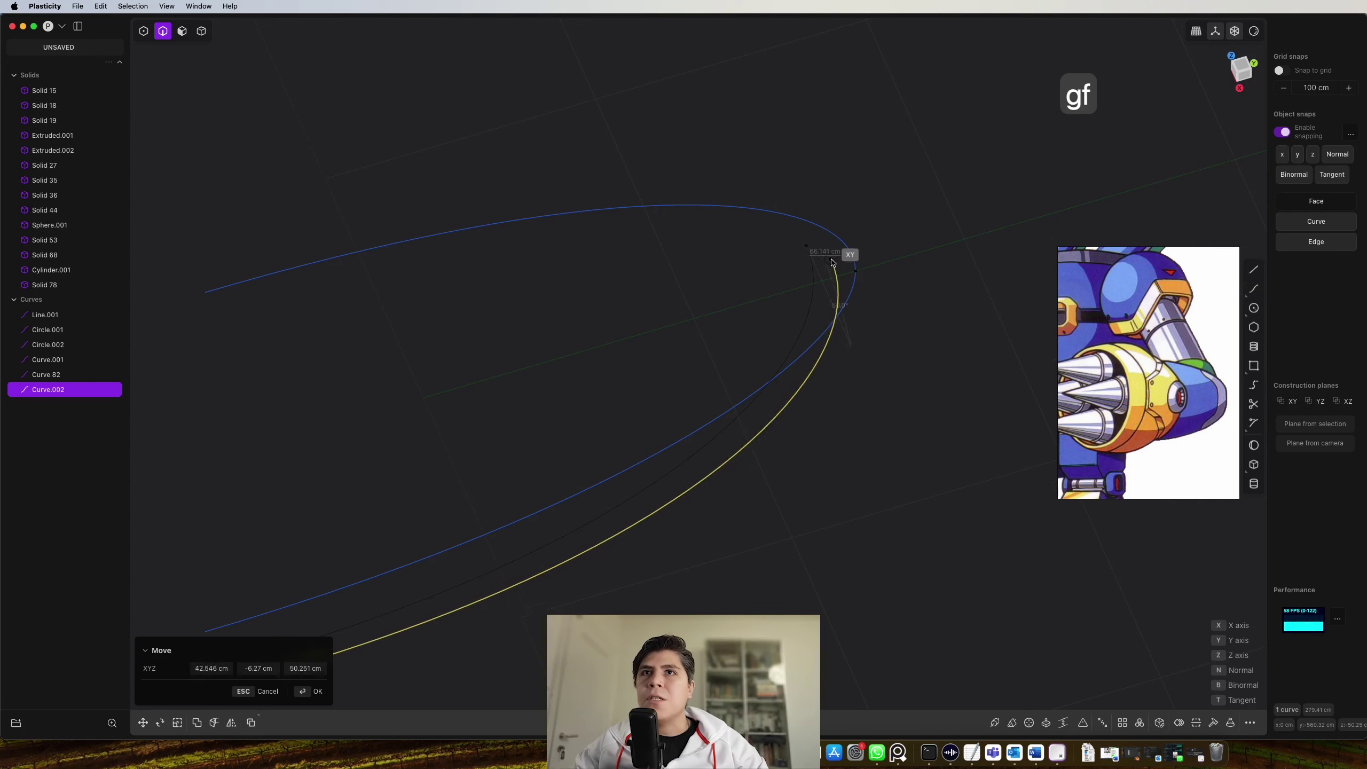
click(855, 271)
key(Return)
Extrude the two half-oval curves sideways by about 76 cm into sheets, away from the horizontal side curve
scroll(766, 345, down, 5)
middle_drag(690, 400, 864, 283)
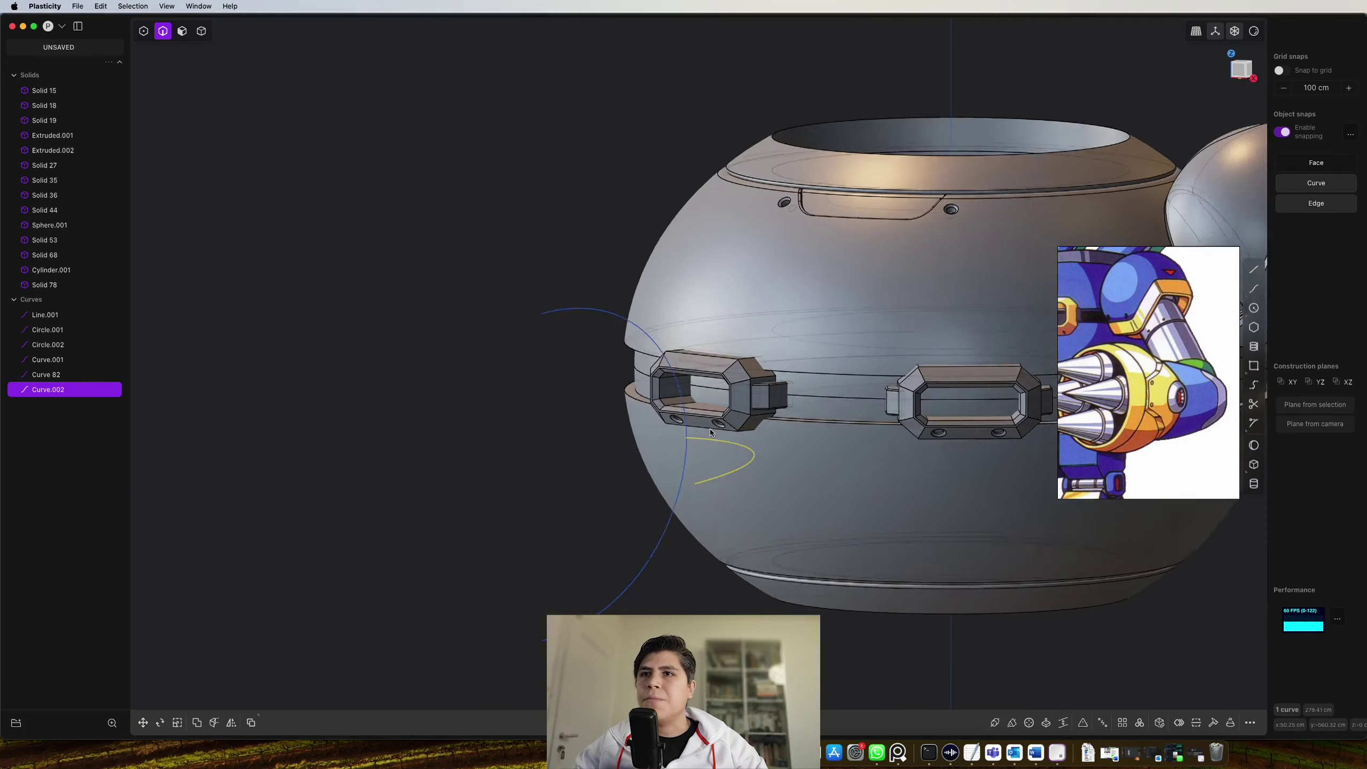
middle_drag(715, 428, 747, 406)
scroll(747, 406, down, 5)
shift+middle_drag(744, 543, 788, 360)
key(2)
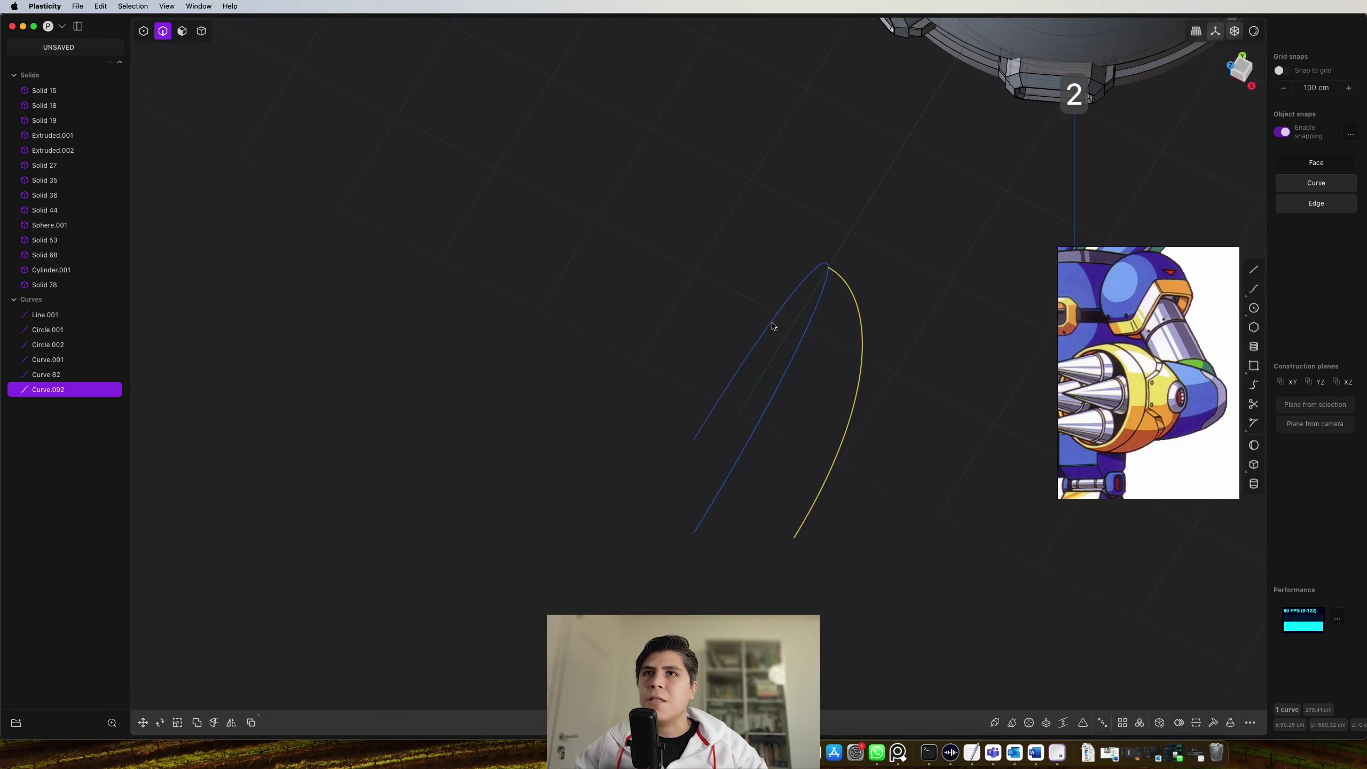
click(773, 326)
shift+click(781, 370)
key(e)
drag(832, 408, 755, 374)
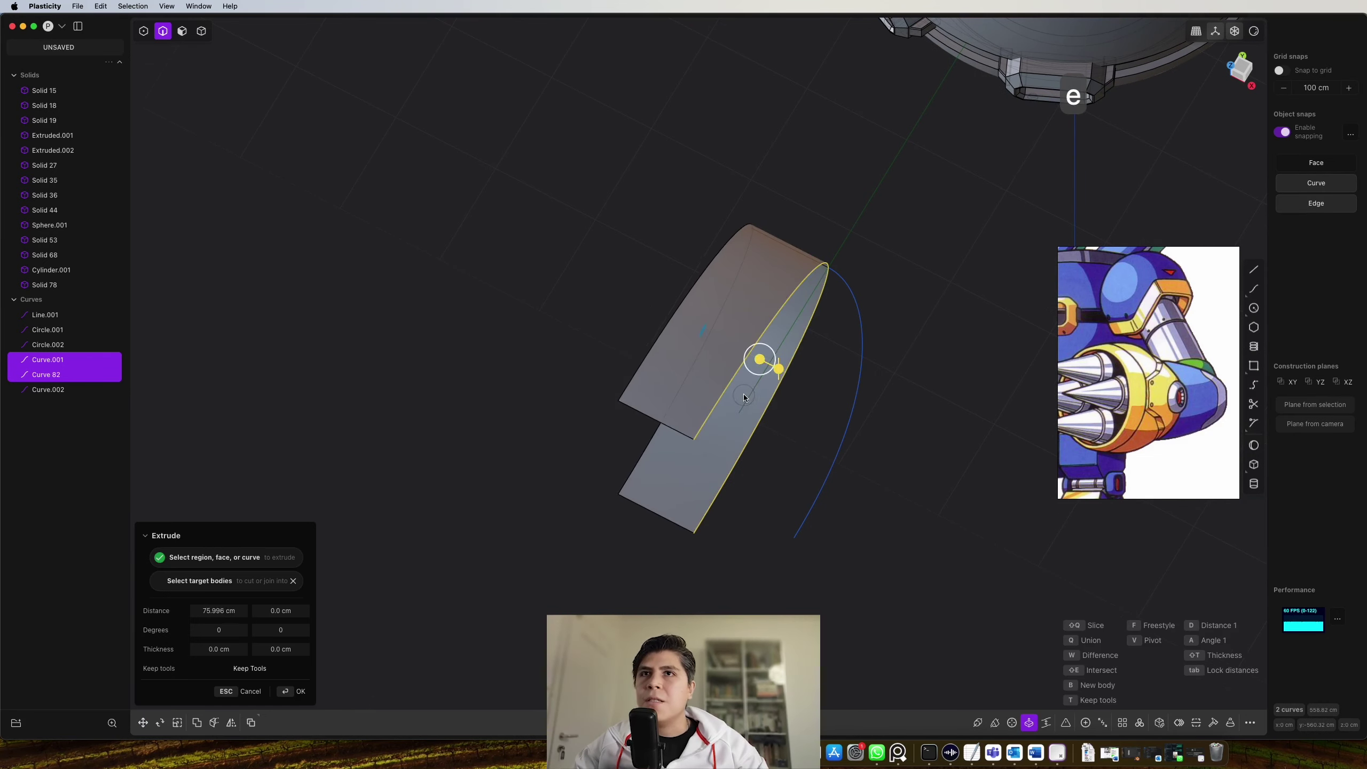
right_click(769, 401)
Hide the two half-oval curves and loft from the sheet edges through the side curve with G1 continuity at both edges
shift+middle_drag(782, 408, 800, 273)
click(820, 288)
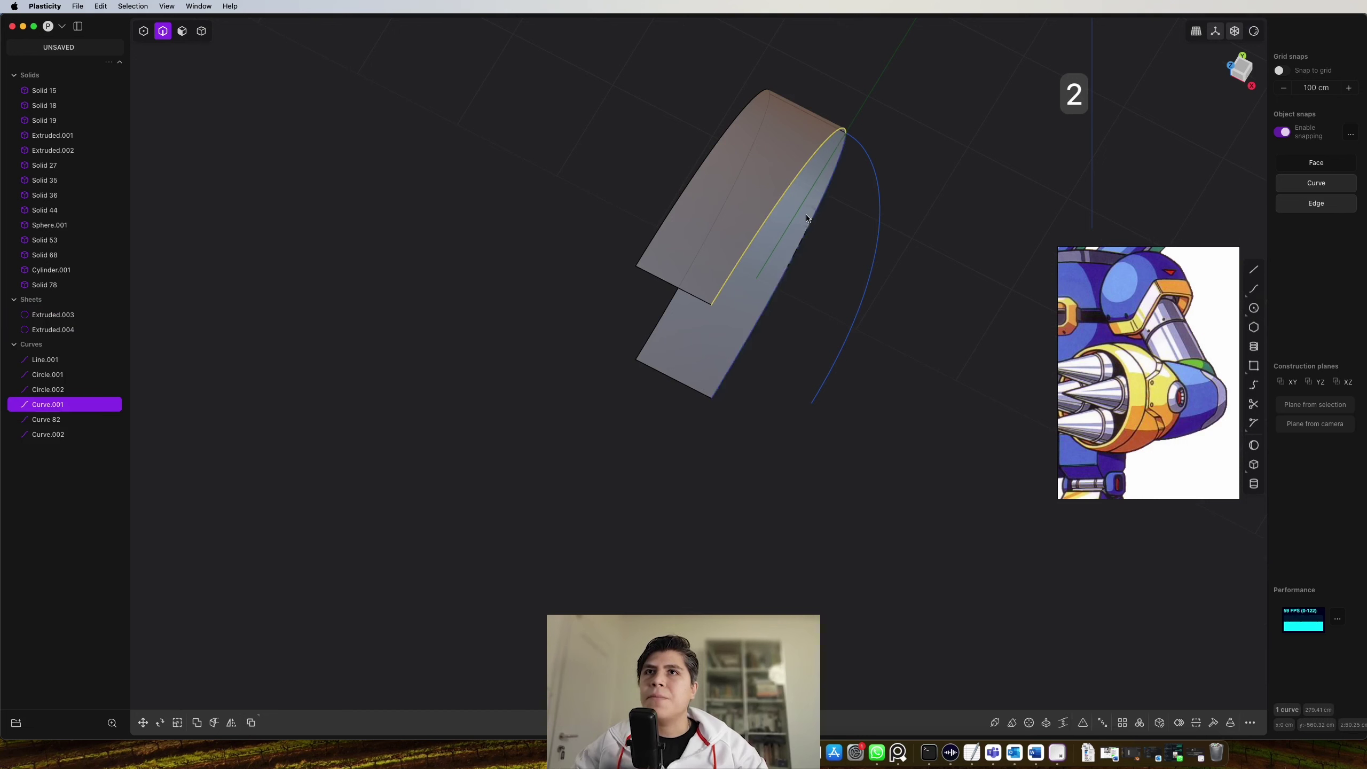
key(h)
click(789, 179)
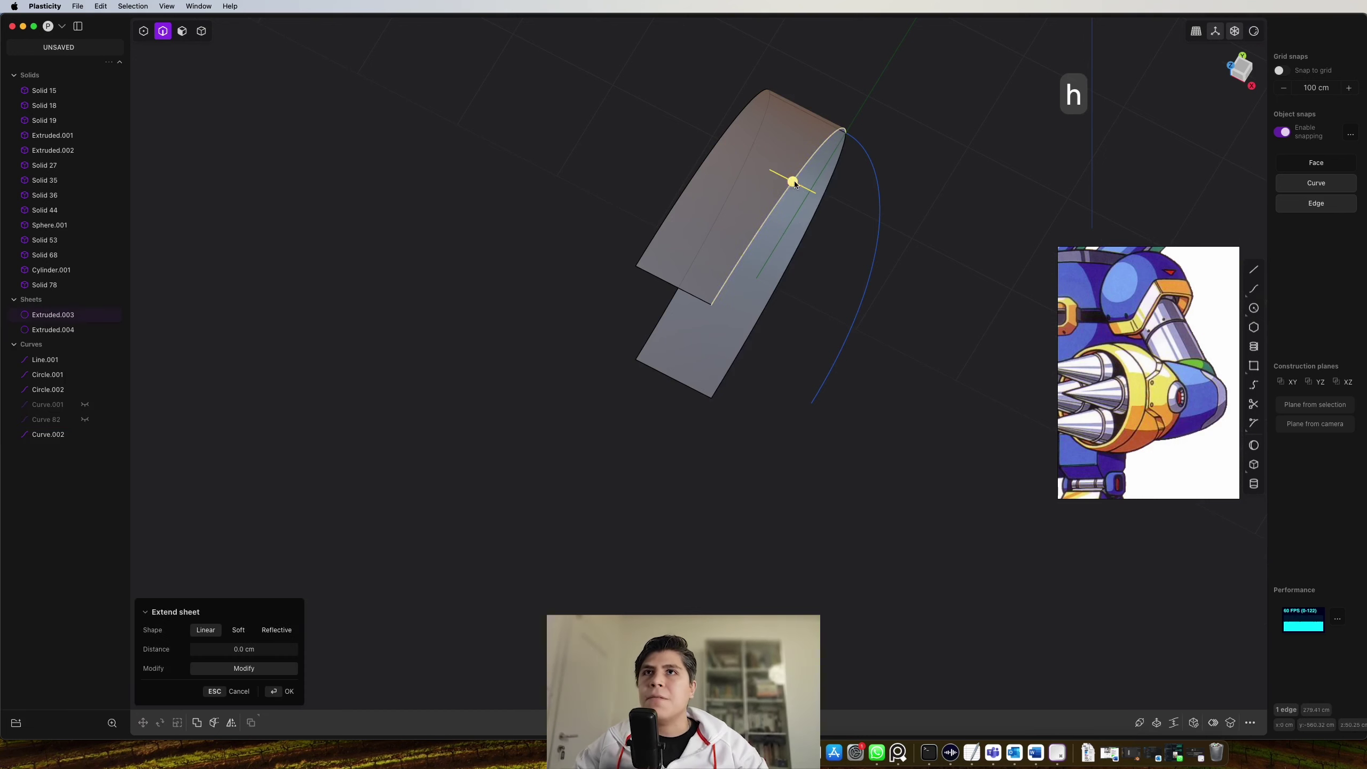
middle_drag(790, 180, 812, 127)
click(868, 153)
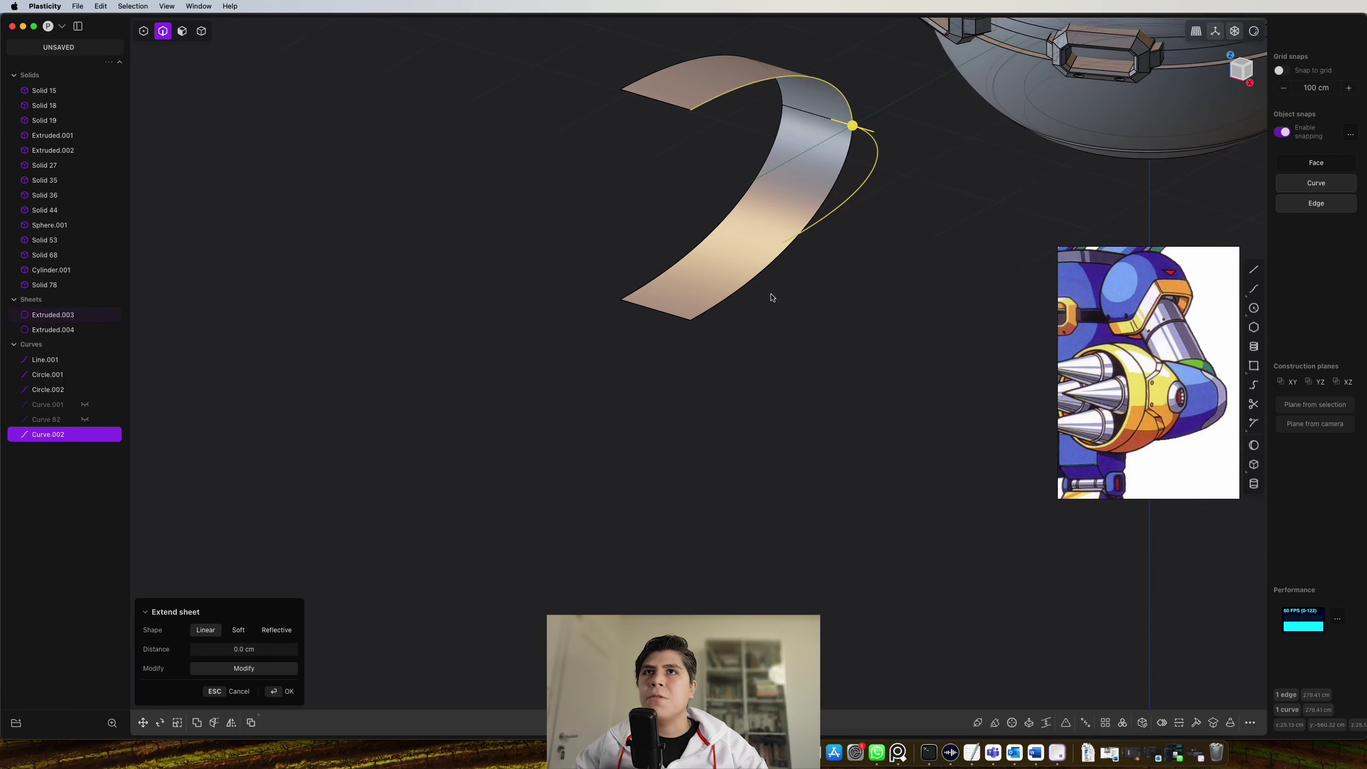
key(l)
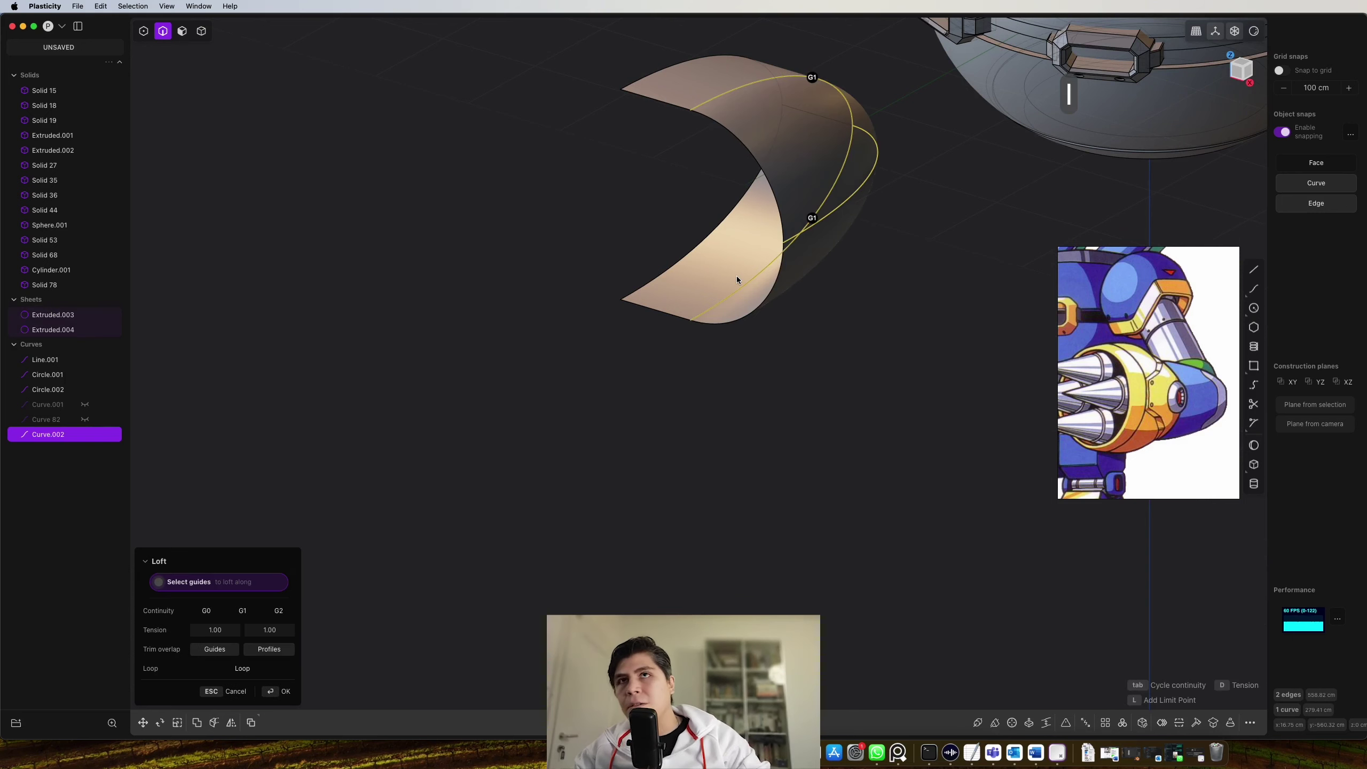
key(Return)
Delete the two extruded sheets and the side curve, keeping only the lofted surface
key(4)
middle_drag(802, 98, 867, 218)
key(x)
key(2)
click(817, 261)
key(x)
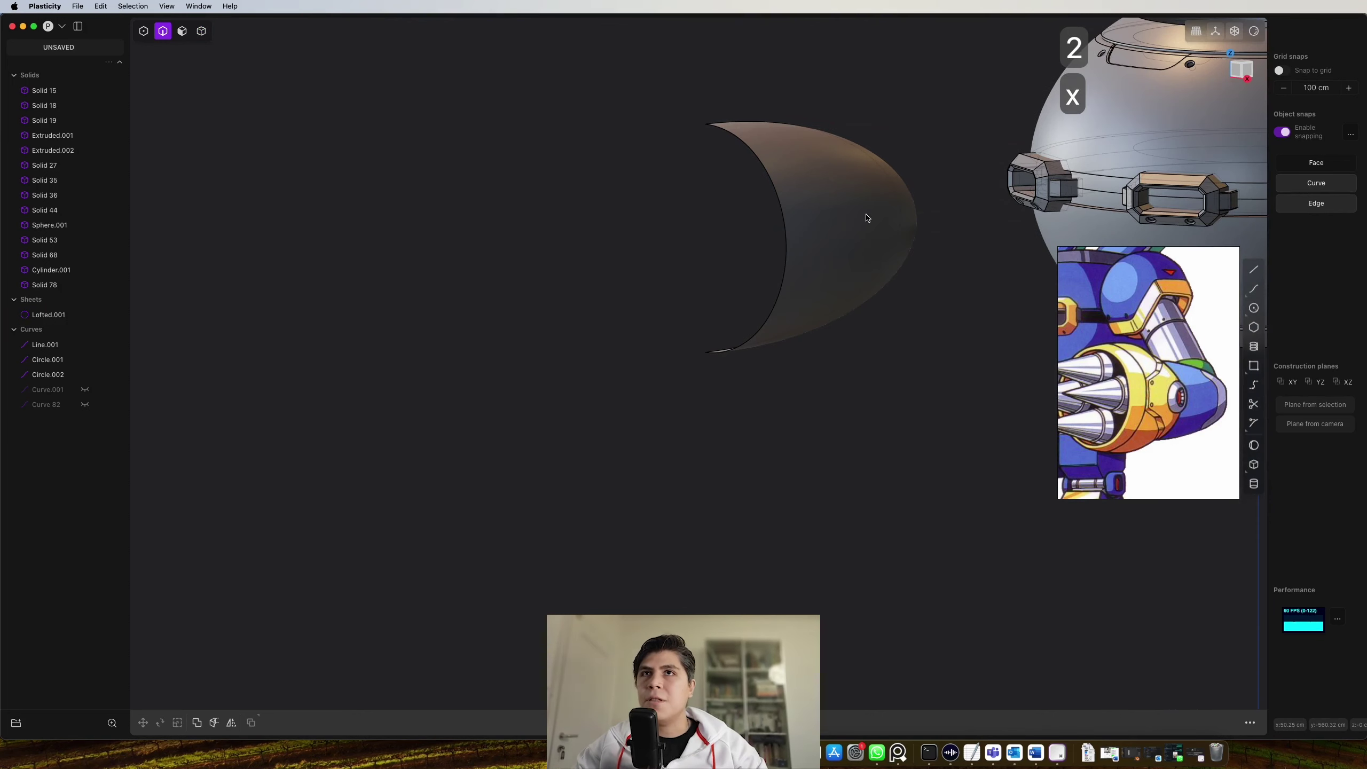
Mirror the lofted sheet across the X direction and join both halves into one bullet-shaped shell
key(4)
click(850, 207)
key(alt+x)
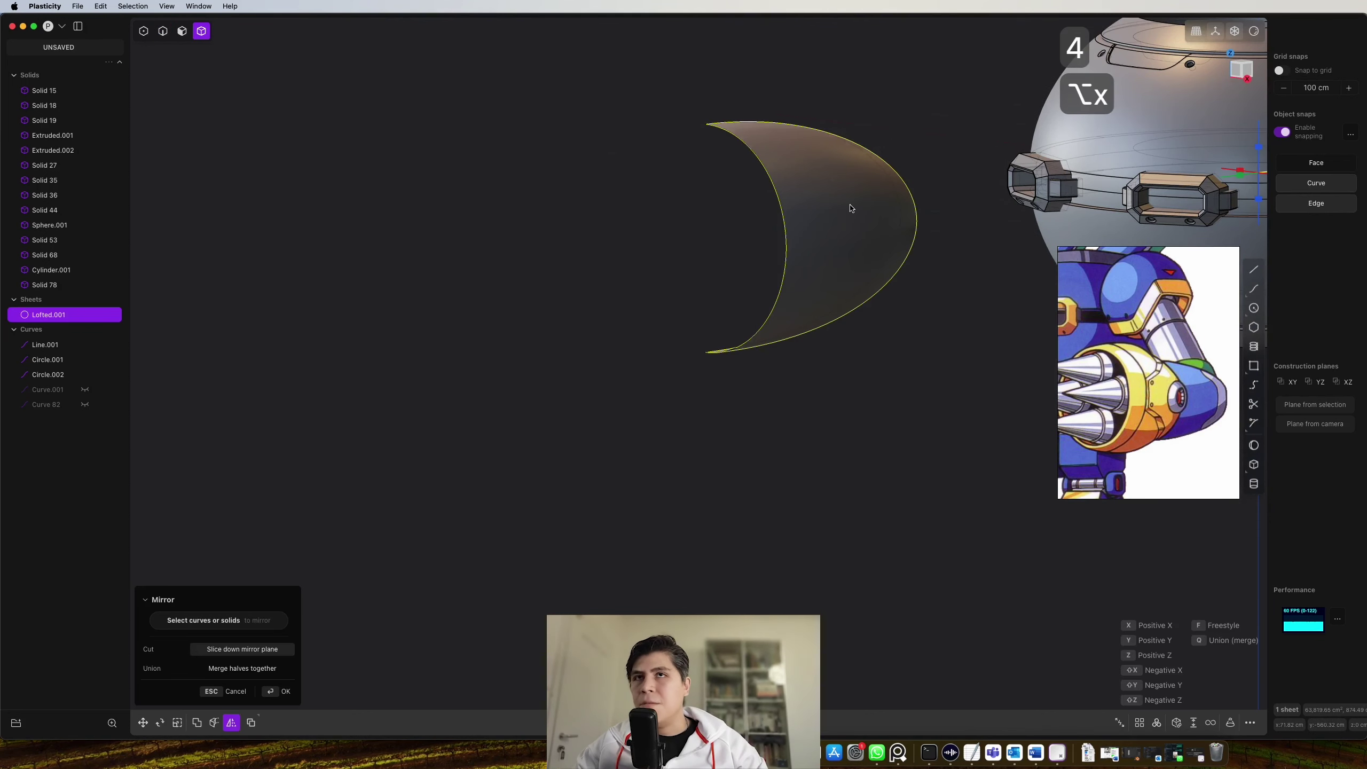
key(j)
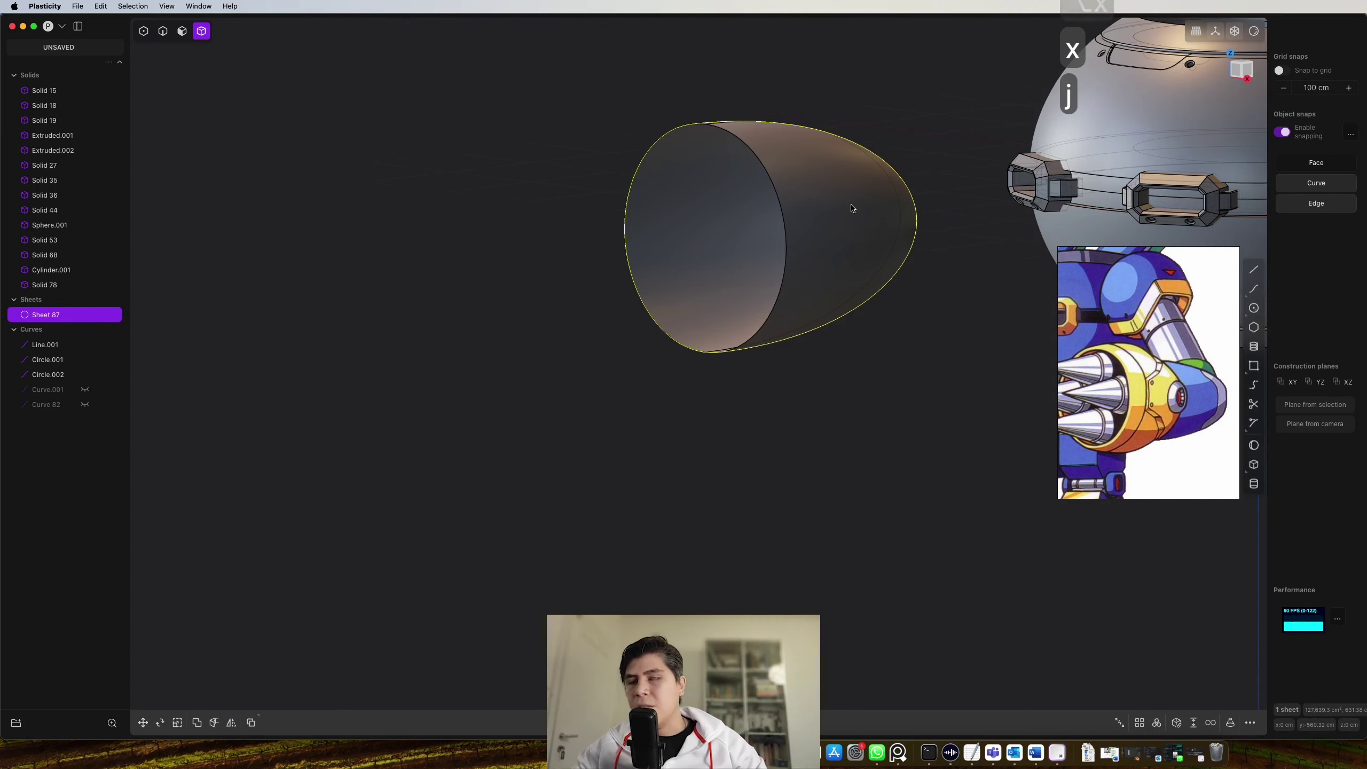
Patch the open end of the bullet-shaped shell to close it into a solid
key(2)
click(752, 152)
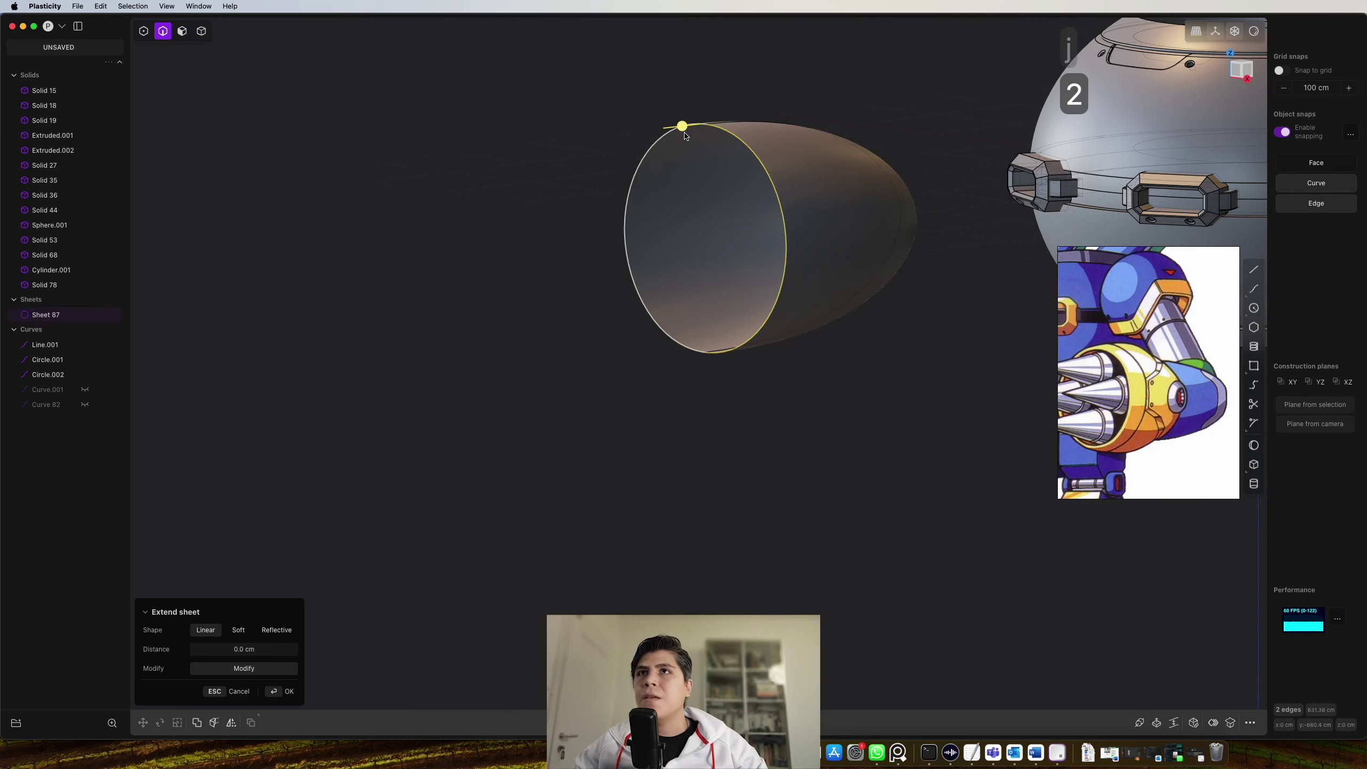
key(shift+super+p)
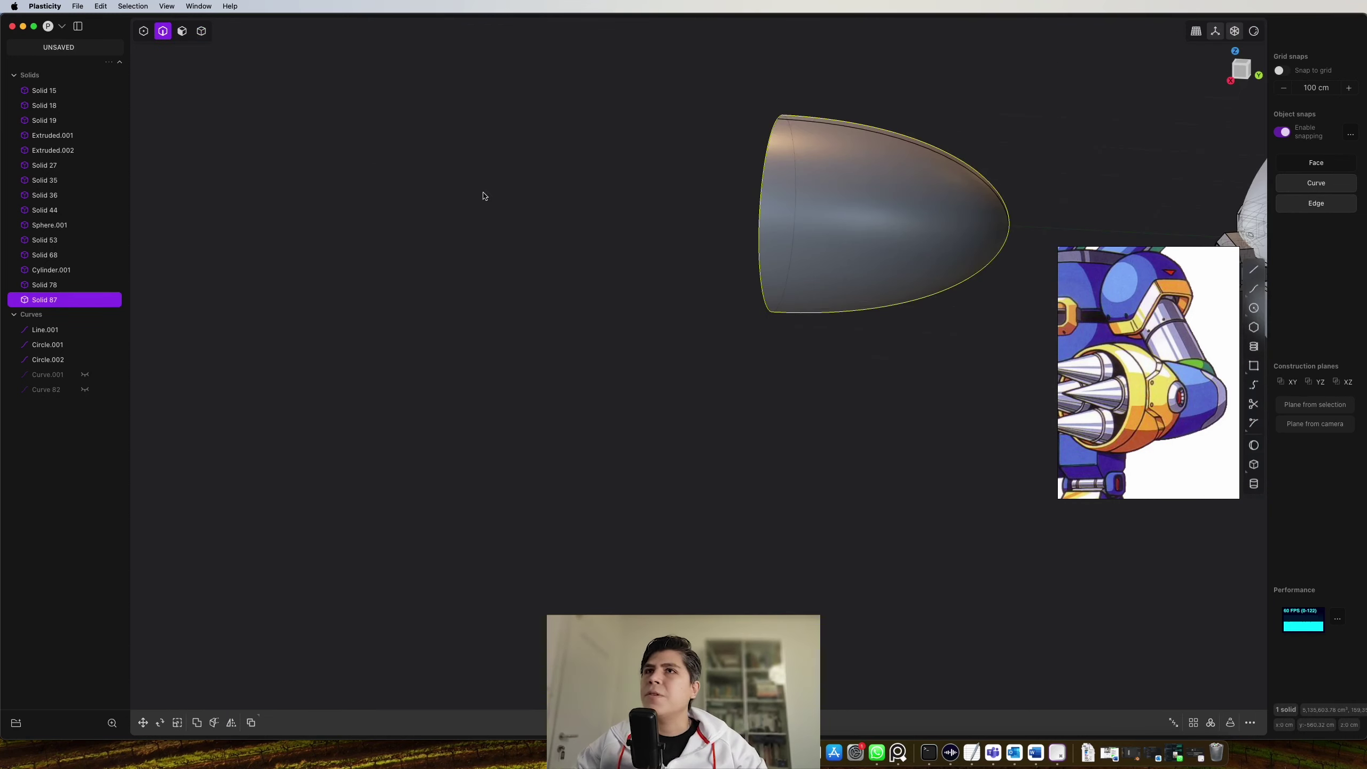
Move the bullet-shaped solid about 473 cm along Y and -95 cm along Z toward the torso
scroll(837, 310, down, 5)
middle_drag(838, 311, 583, 261)
key(g)
key(g)
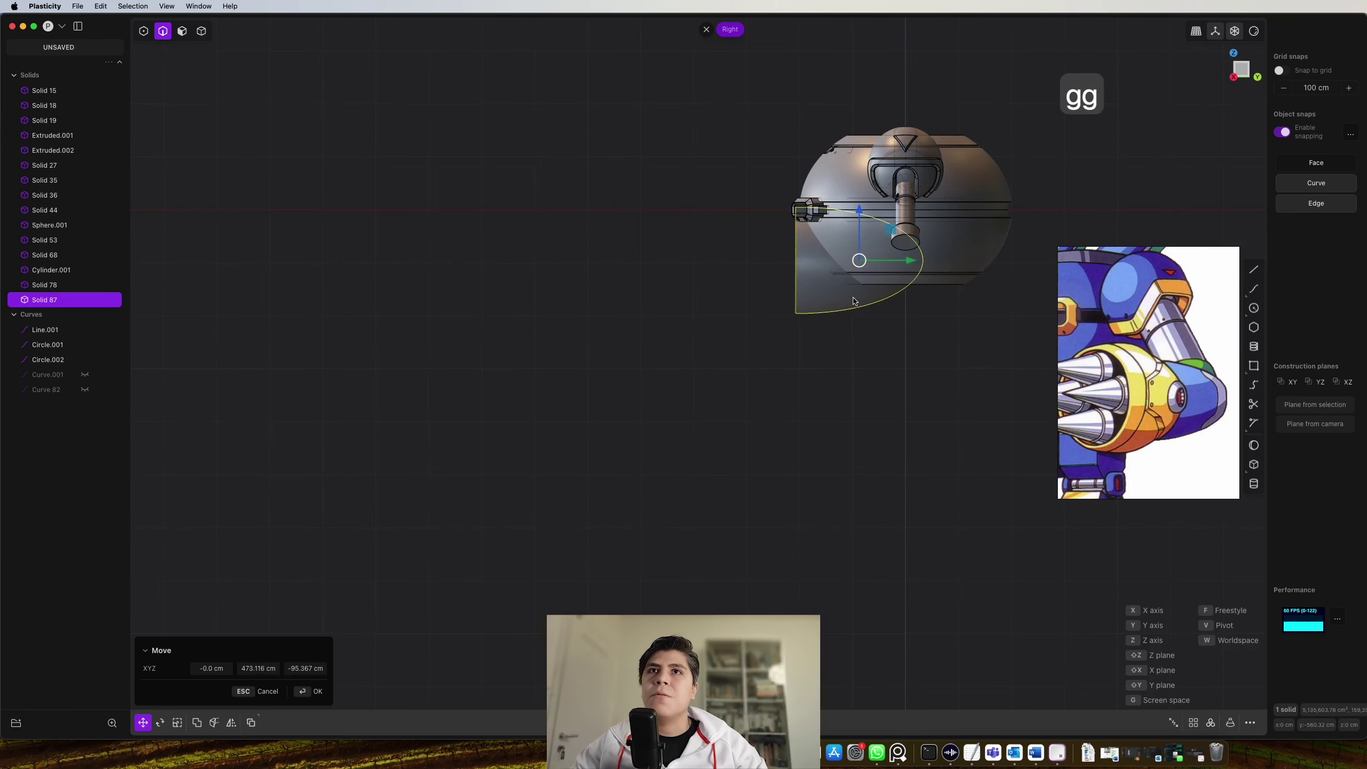
click(849, 293)
middle_drag(849, 293, 1083, 298)
Move the bullet-shaped solid about 324 cm along X and -40 cm along Z to sit below the arm's end
click(1238, 75)
key(g)
drag(862, 264, 1036, 263)
scroll(1036, 263, up, 2)
shift+middle_drag(1036, 263, 713, 310)
scroll(1087, 199, up, 4)
click(1242, 70)
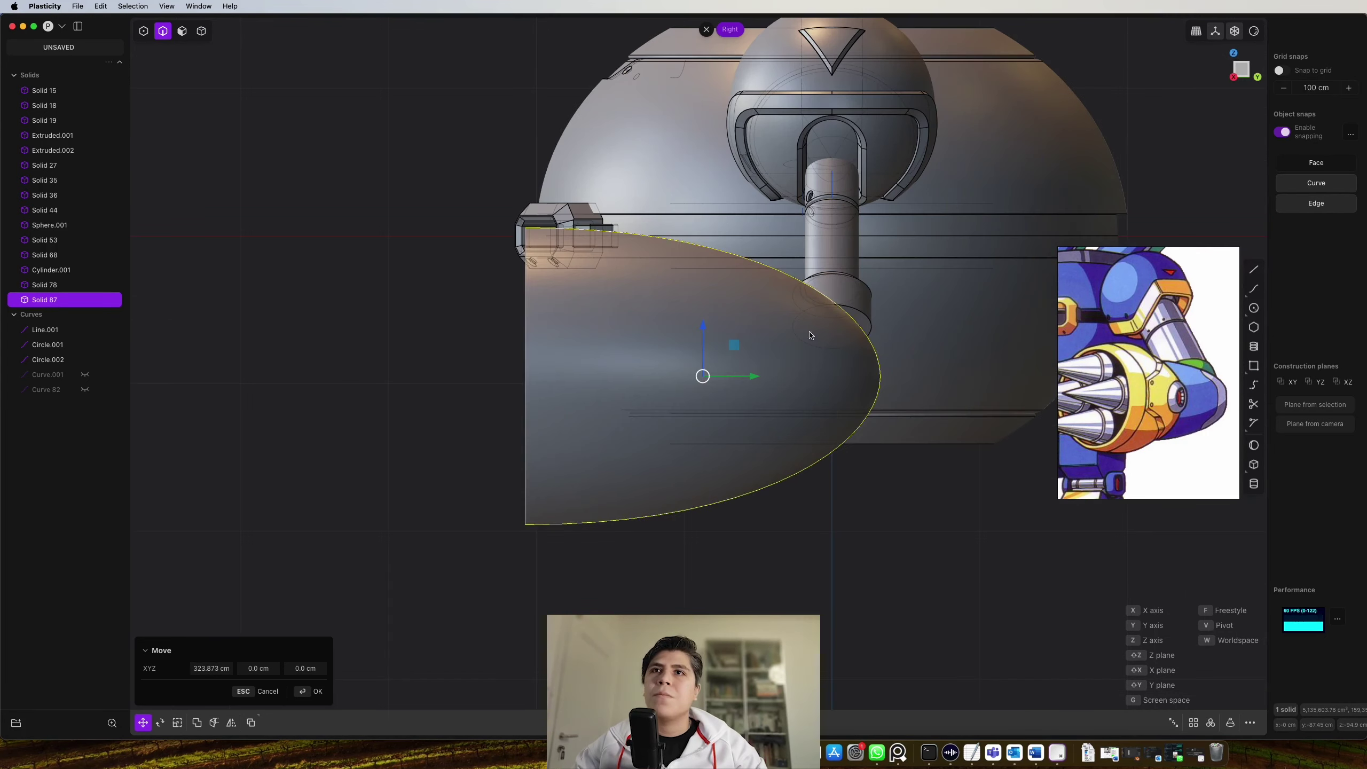
drag(734, 345, 732, 405)
mouse_move(1097, 407)
middle_down()
mouse_move(1168, 404)
mouse_move(1120, 401)
middle_up()
key(super+z)
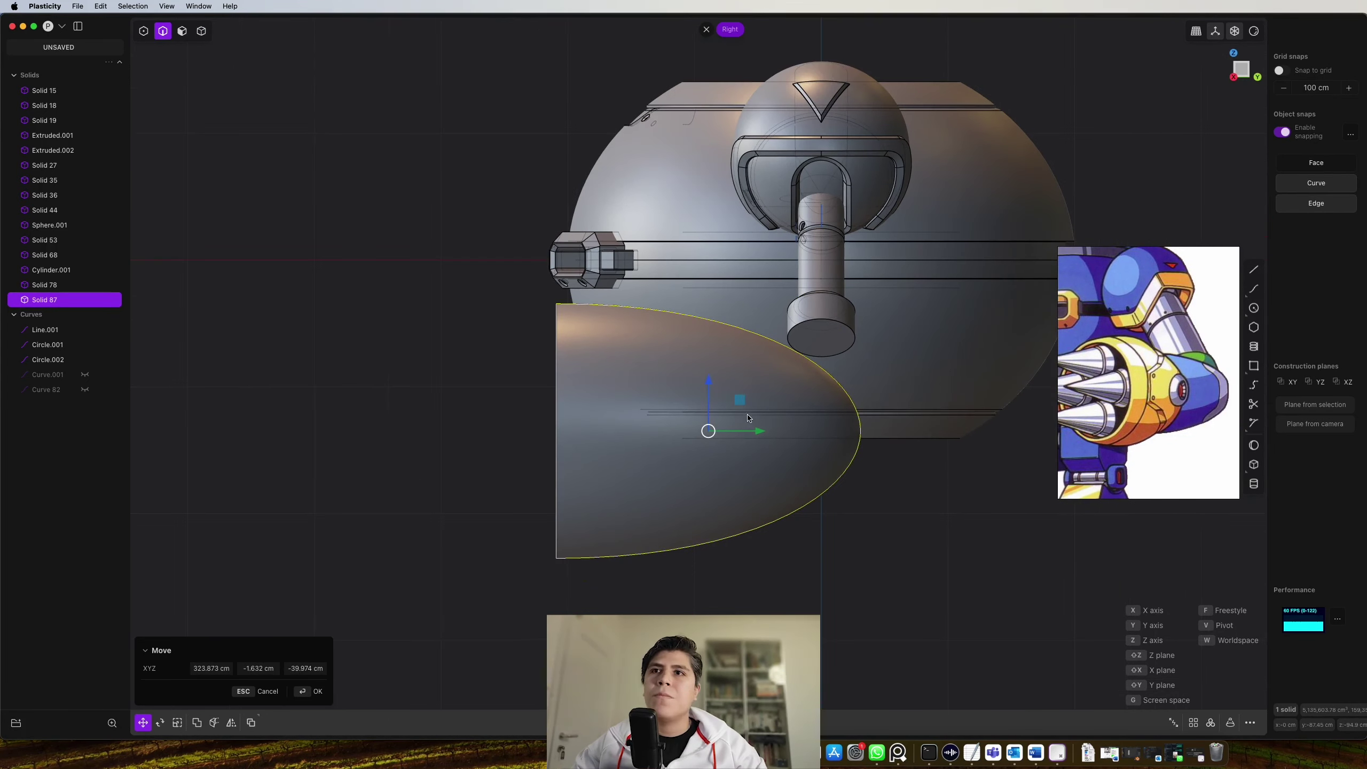
Scale the bullet-shaped forearm solid to about 0.89 in X and Z
key(s)
middle_drag(654, 404, 692, 400)
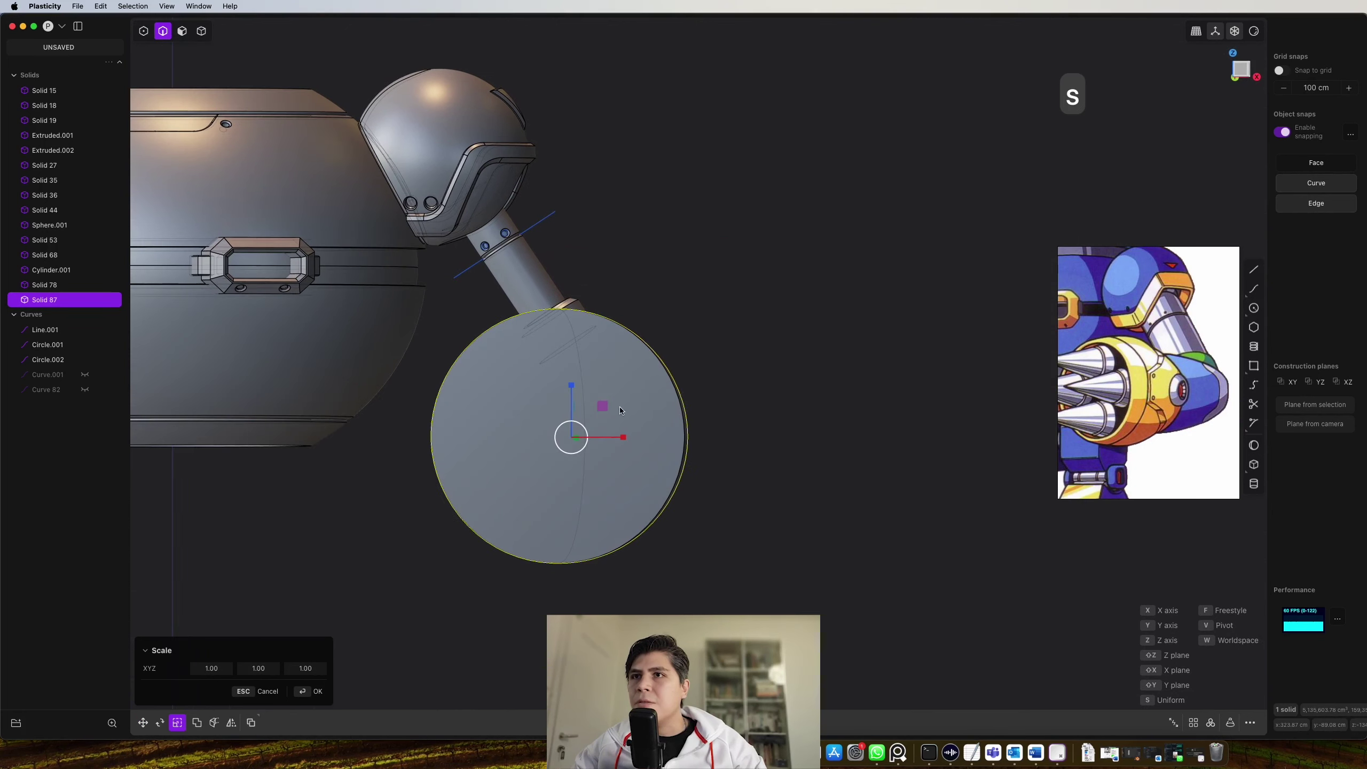
drag(607, 410, 603, 414)
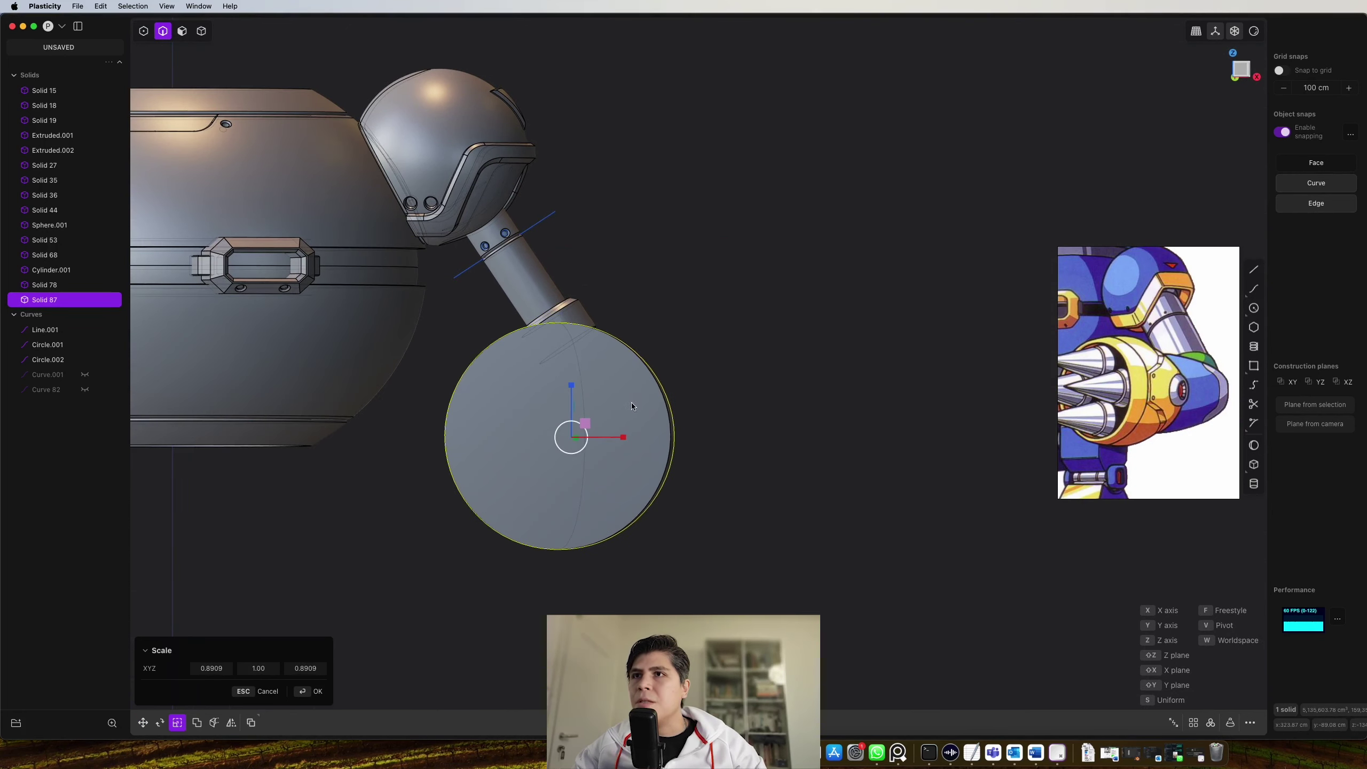
middle_drag(603, 413, 848, 351)
scroll(696, 396, down, 3)
middle_drag(1119, 347, 1166, 343)
middle_drag(1012, 293, 843, 304)
key(Return)
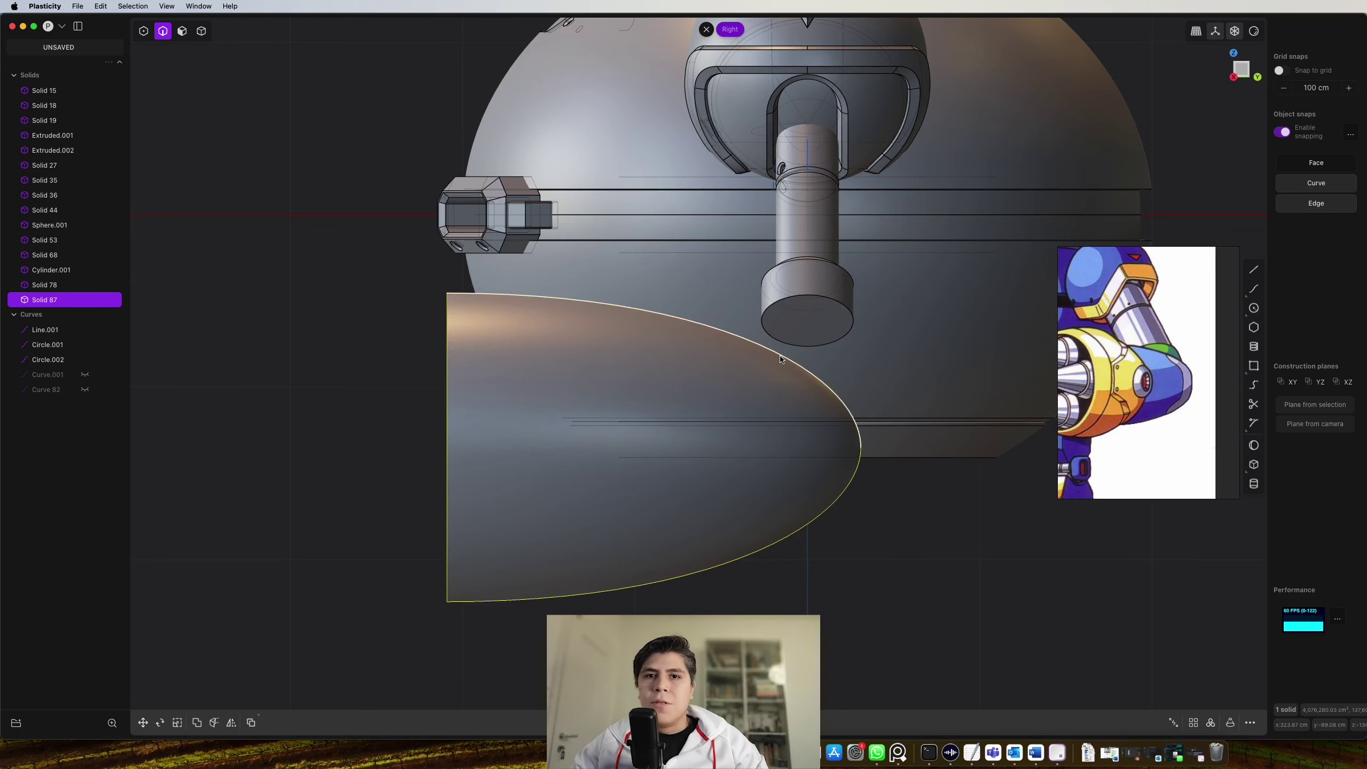
Create a sphere of about 55 cm radius as a new body, centred on the end face of the arm's collar
click(1253, 444)
scroll(829, 354, up, 3)
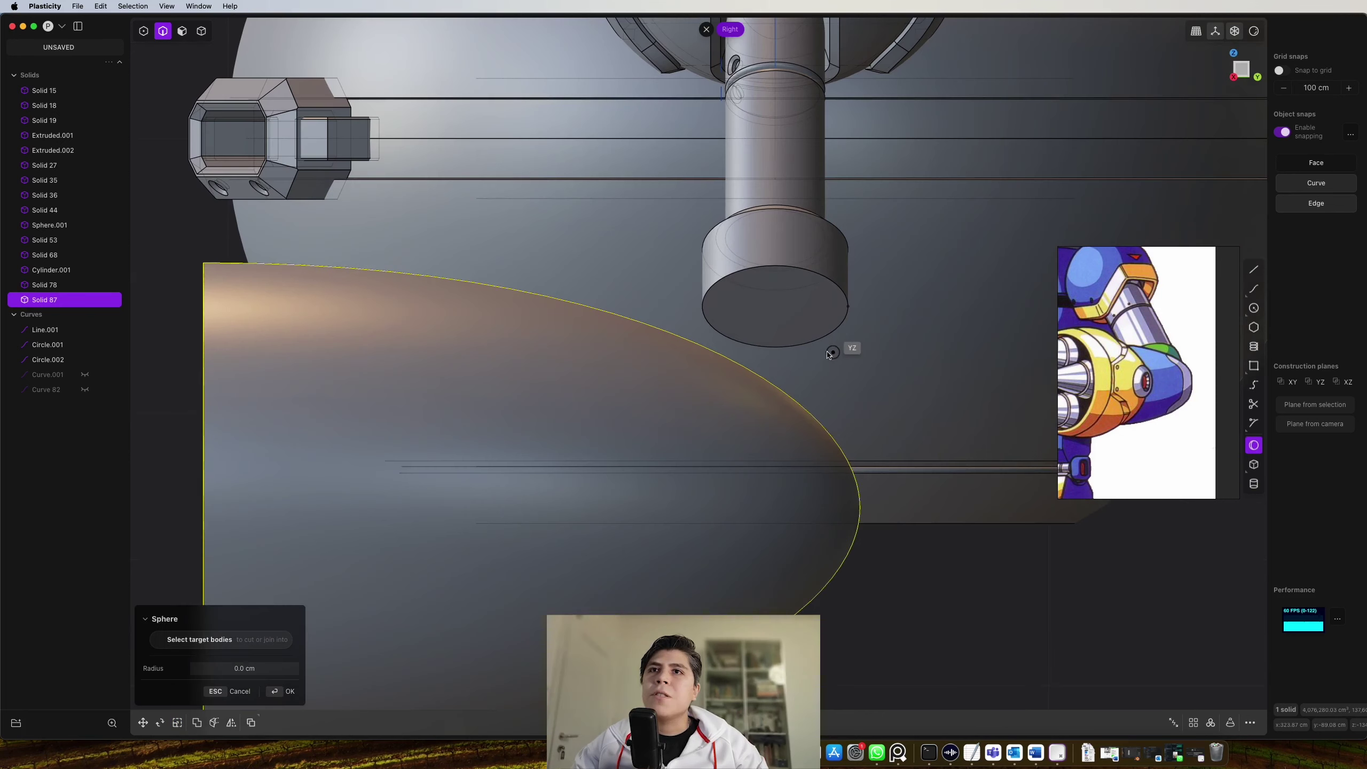
click(788, 316)
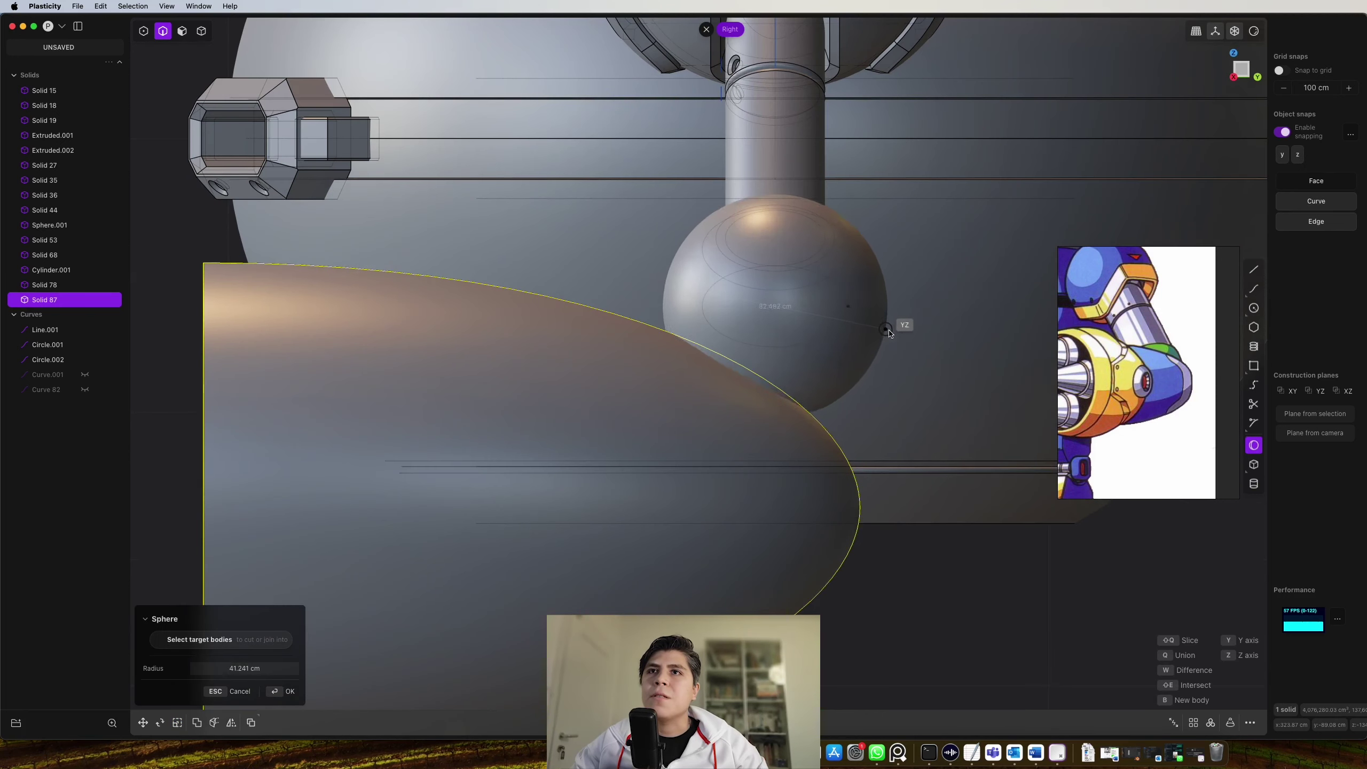
key(b)
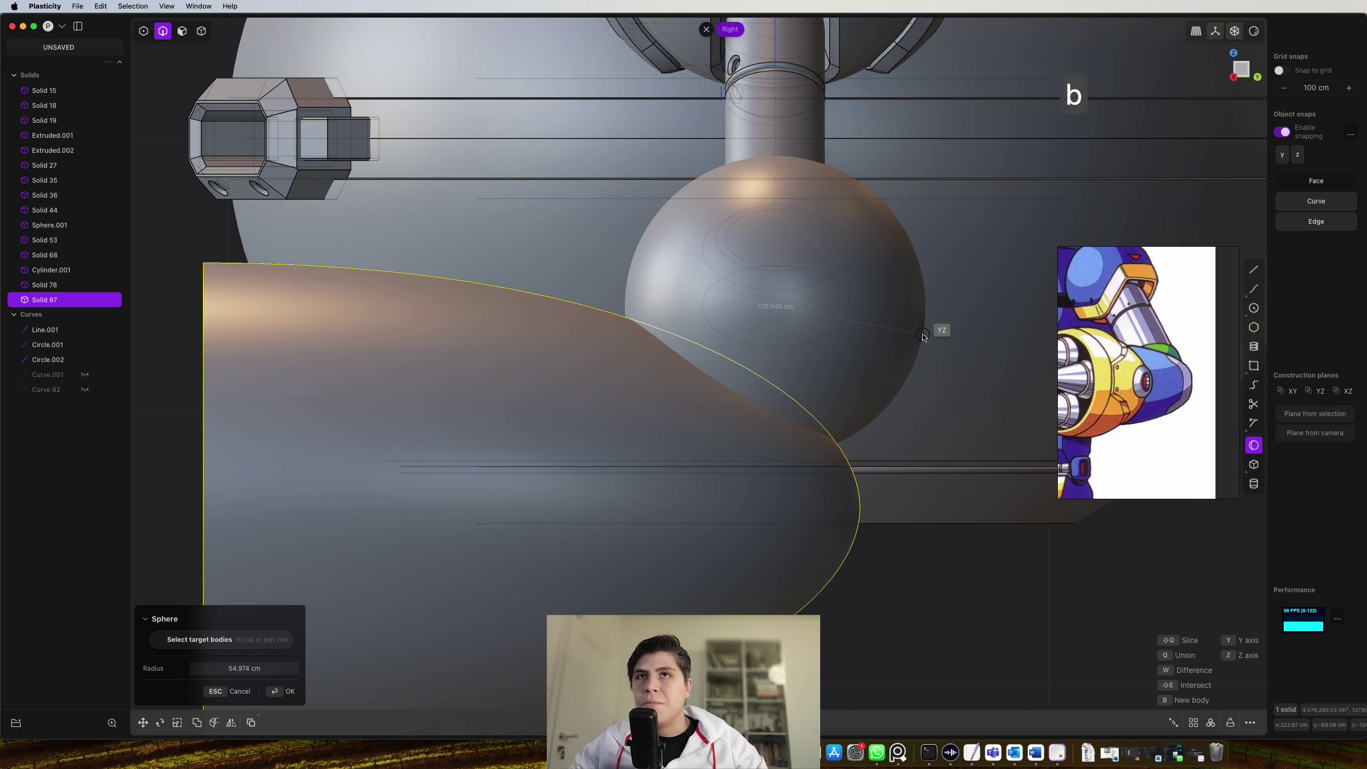
click(922, 336)
middle_drag(922, 337, 1015, 357)
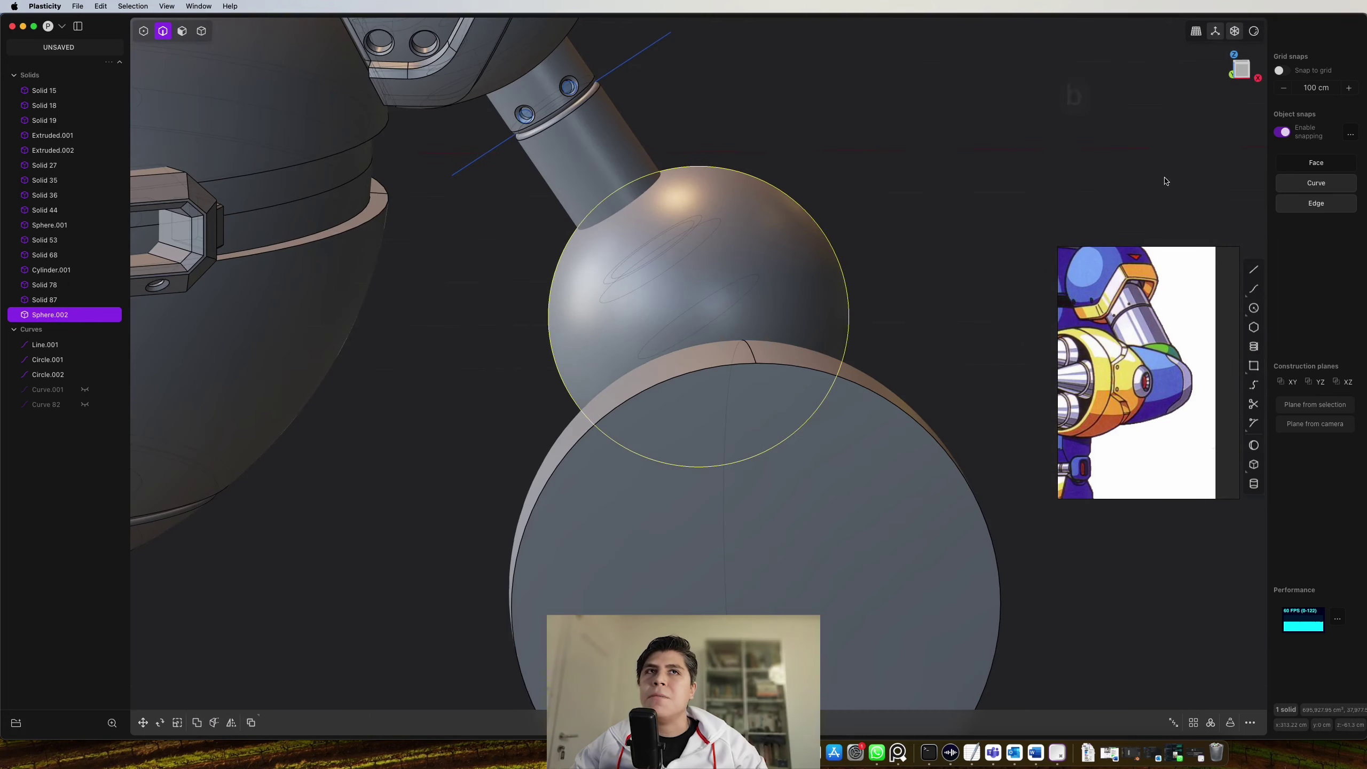
Move the elbow sphere outward and down from the arm's collar toward the forearm solid
click(1242, 72)
key(g)
key(g)
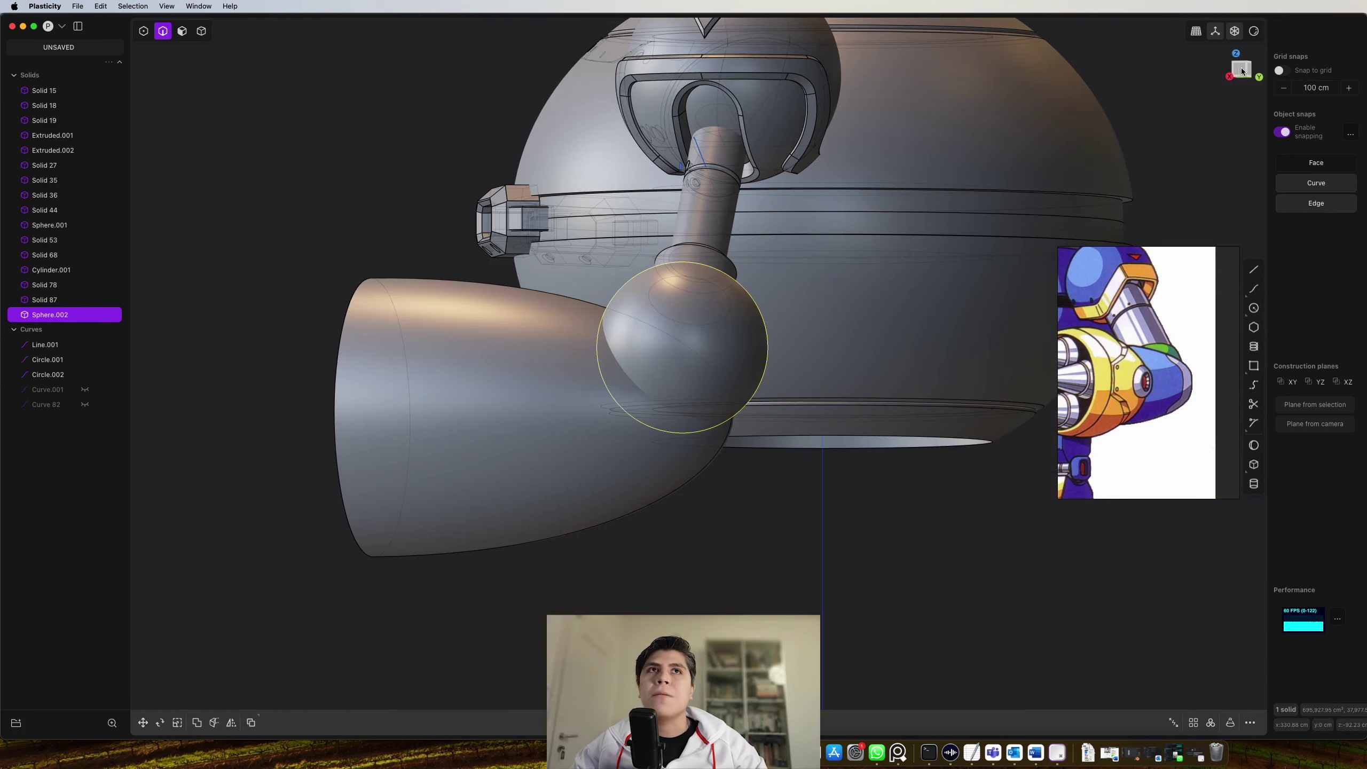
Move the bullet-shaped forearm solid along Y so its rounded end extends further past the elbow sphere
key(4)
click(616, 419)
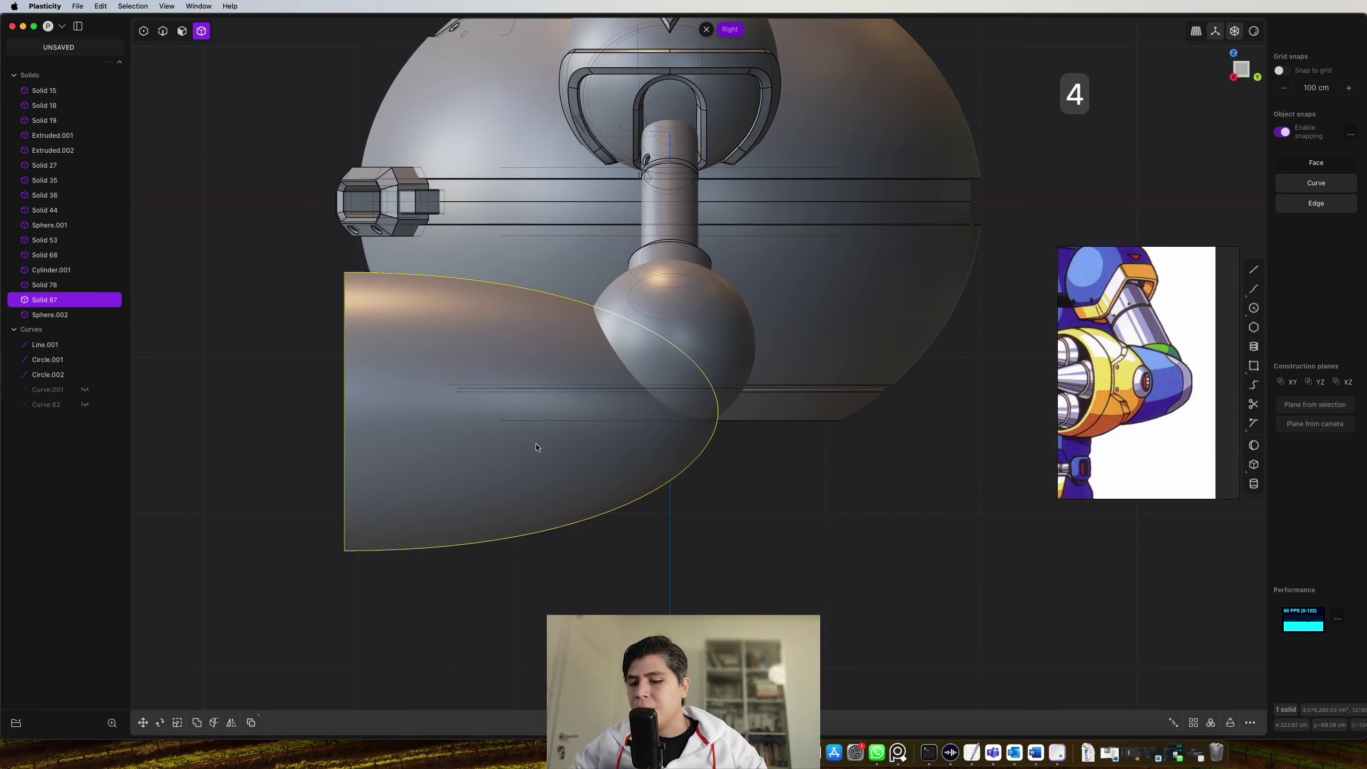
key(g)
drag(577, 414, 648, 414)
middle_drag(634, 364, 663, 336)
key(Return)
scroll(693, 329, up, 5)
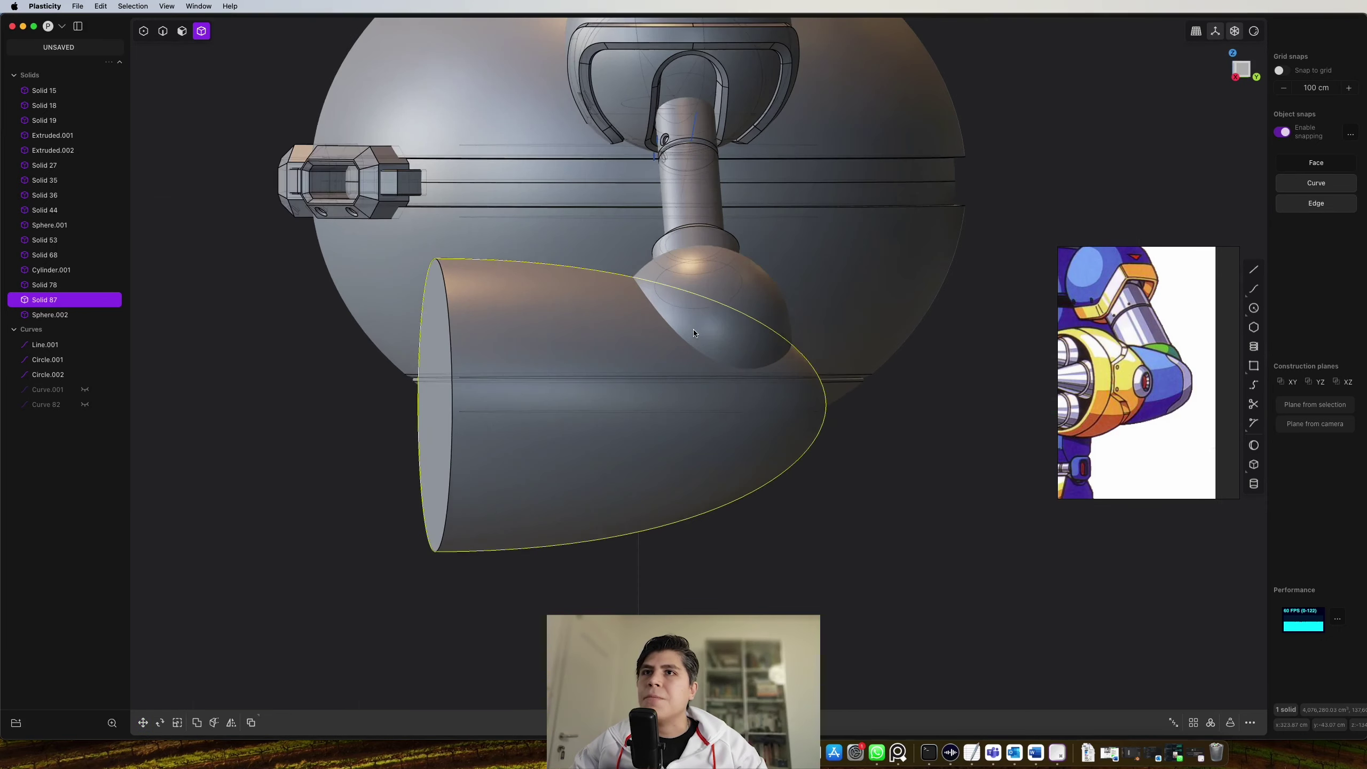
key(Escape)
Turn off the see-through display and slice the overlapping forearm solid and elbow sphere with a Boolean Slice
middle_drag(721, 302, 774, 290)
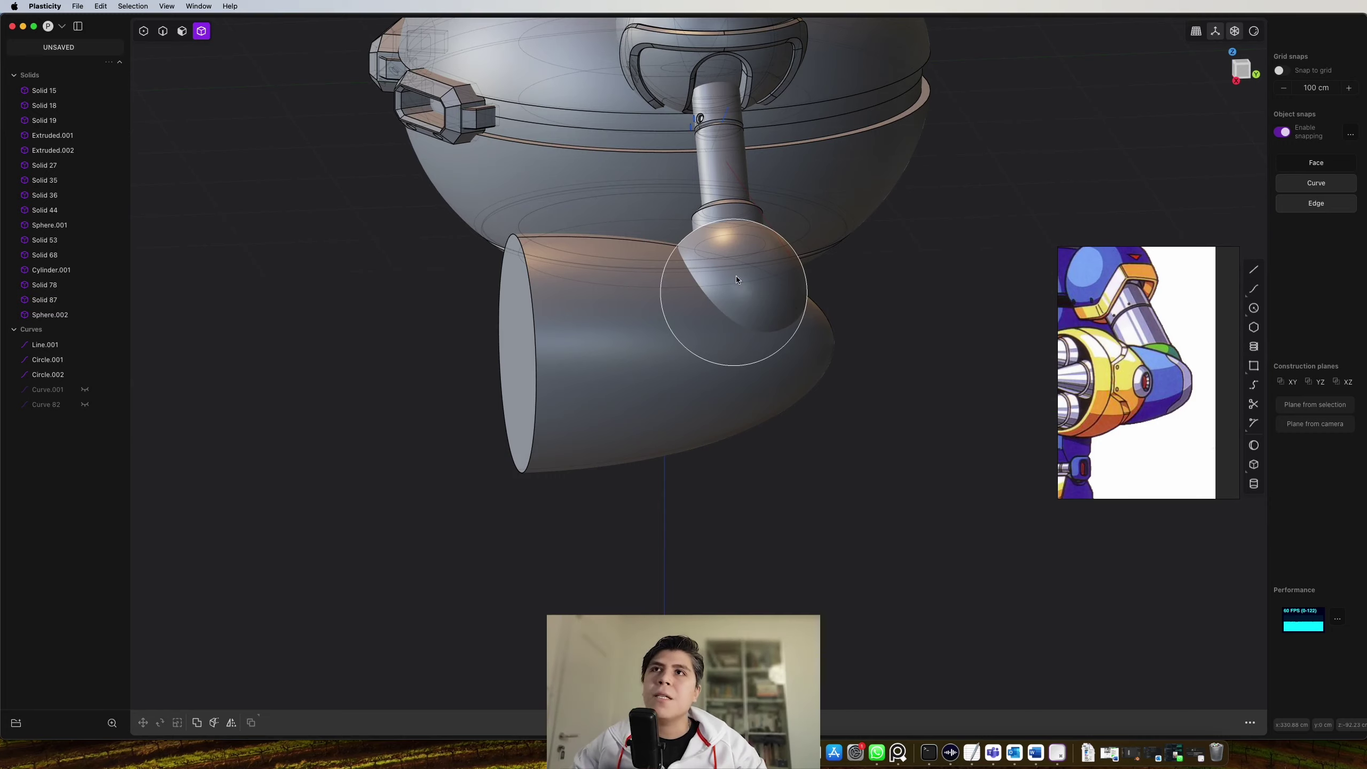
shift+middle_drag(738, 280, 804, 416)
scroll(836, 398, up, 3)
click(805, 416)
shift+click(724, 476)
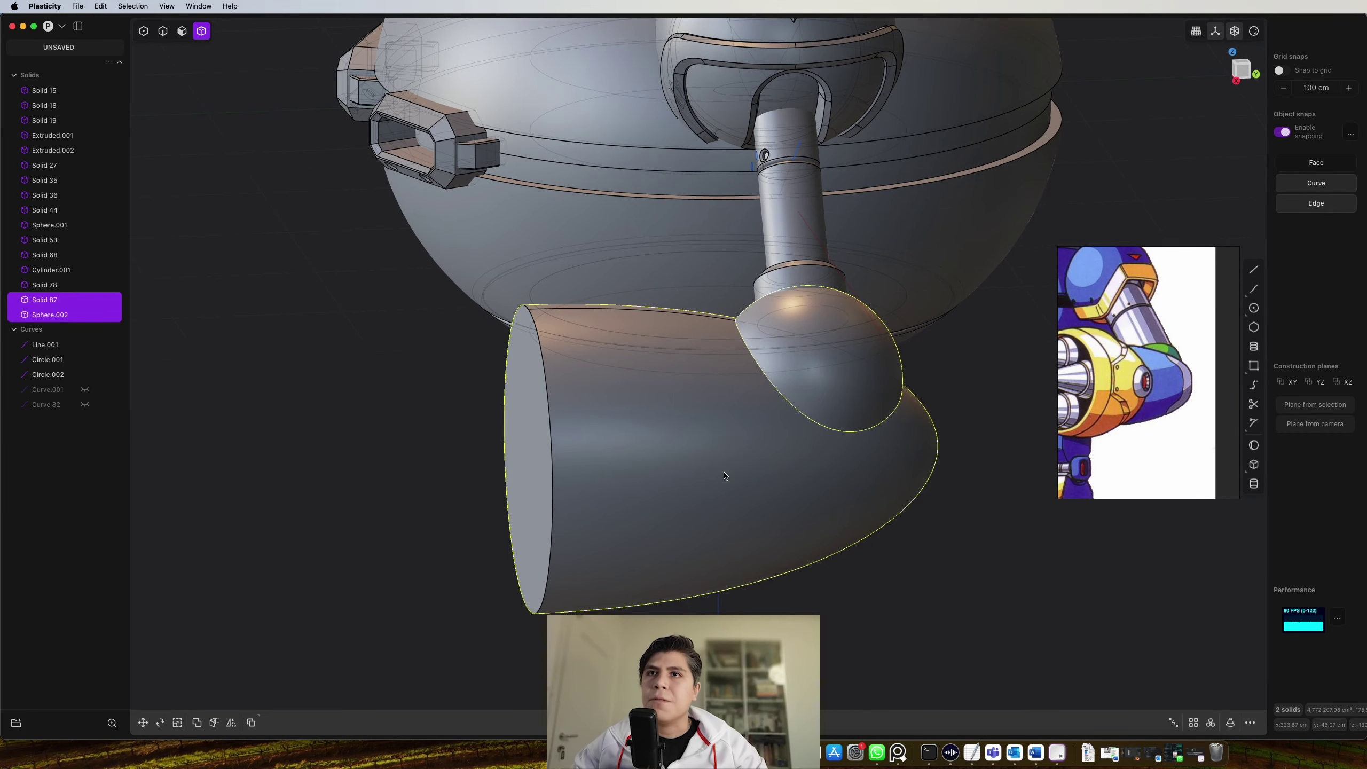
click(1235, 32)
key(q)
key(shift+q)
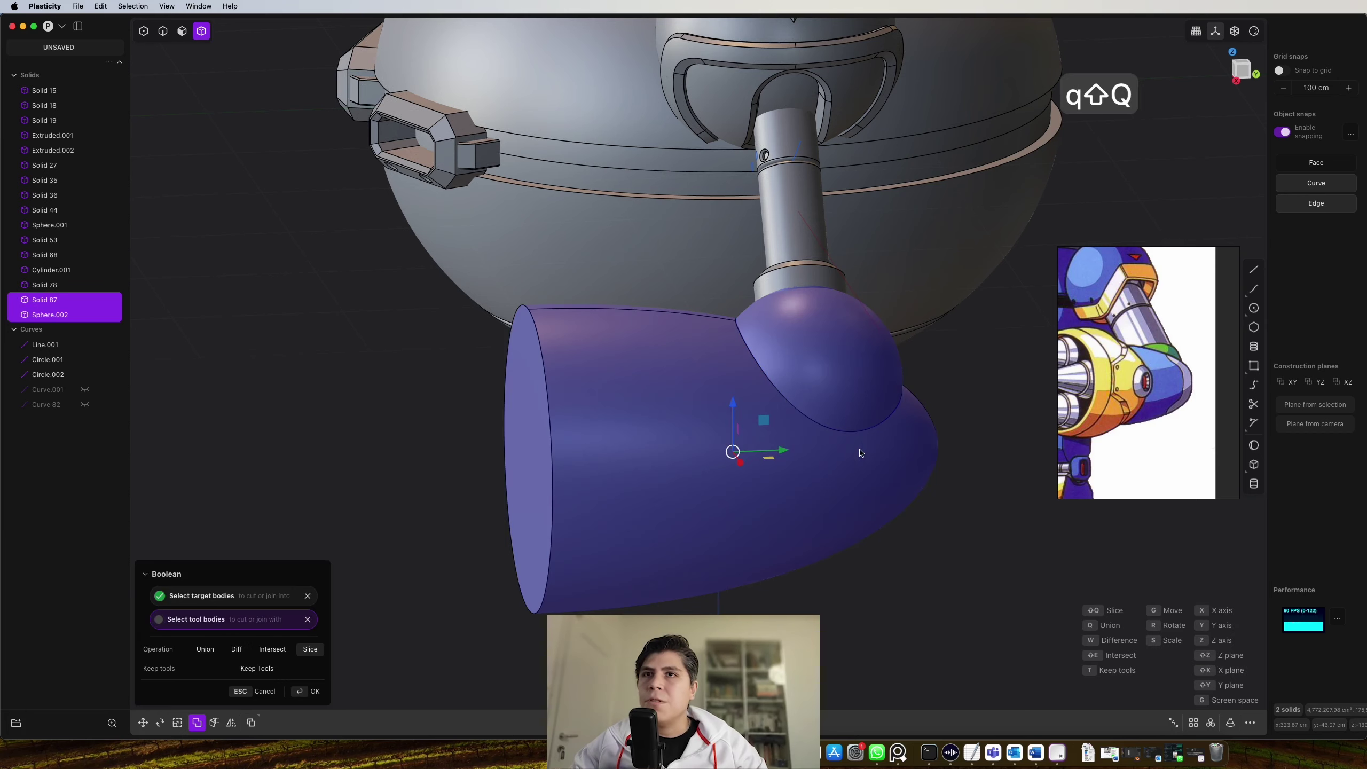
key(Return)
Fillet the forearm's edge around the elbow sphere by about 0.96 cm
key(2)
scroll(920, 334, up, 5)
click(918, 349)
key(f)
drag(918, 349, 920, 345)
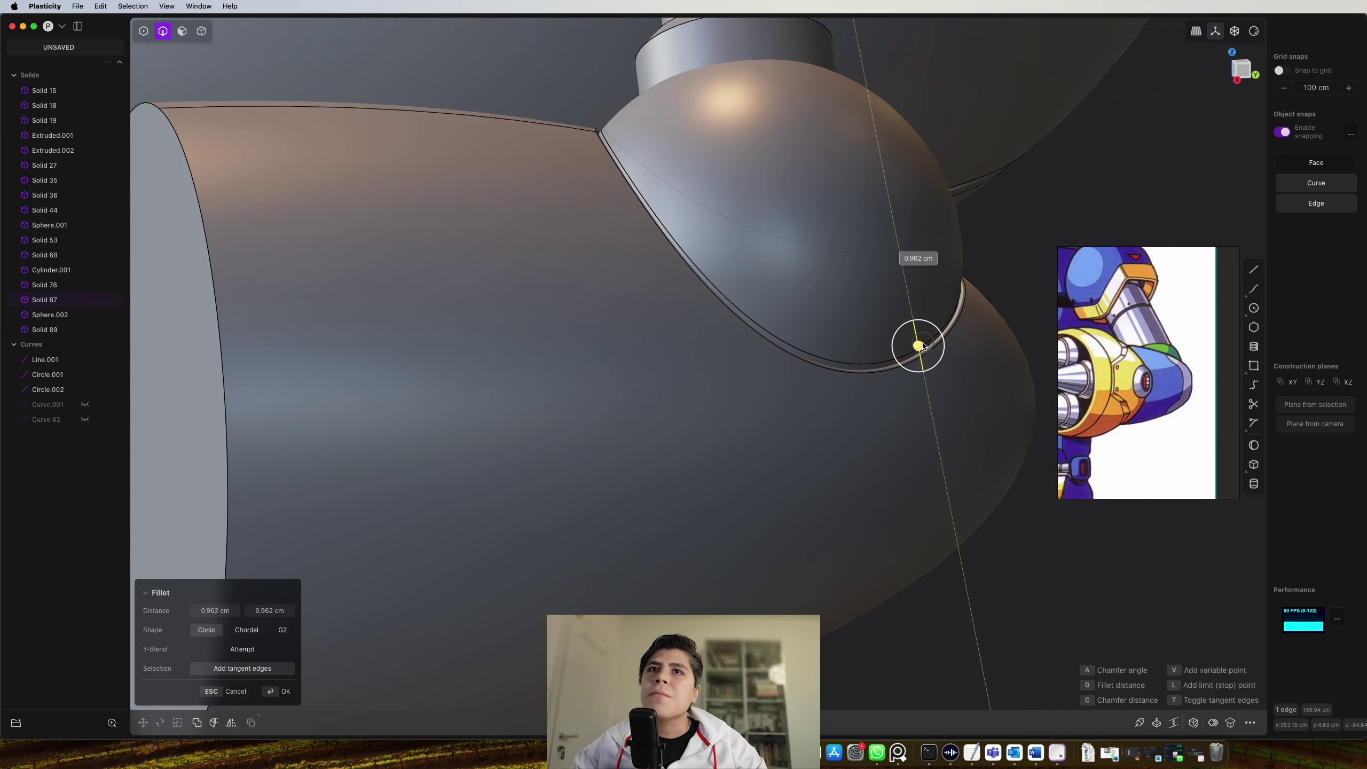
middle_drag(921, 345, 860, 318)
key(Return)
scroll(914, 345, down, 5)
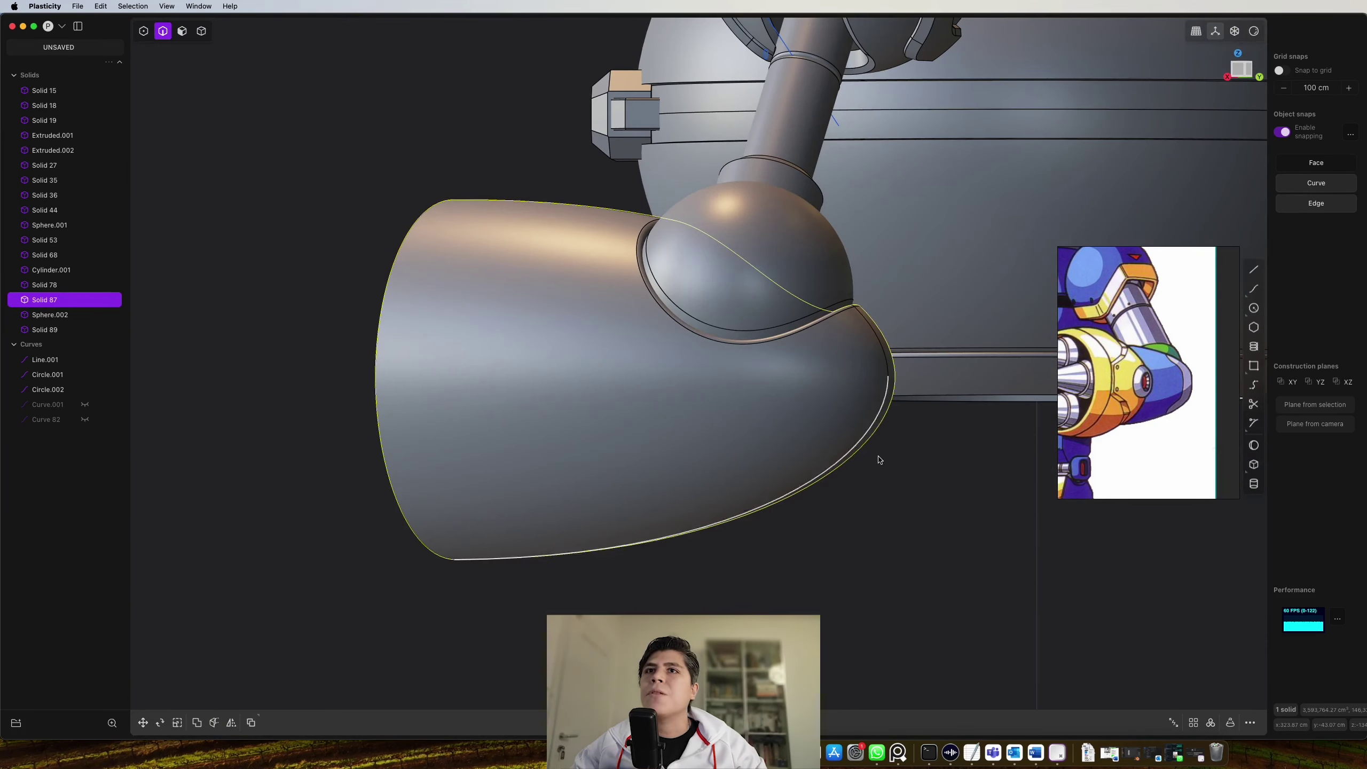
Offset the sliced elbow piece's face exposed along the filleted seam slightly outward
click(879, 458)
scroll(781, 372, up, 4)
key(4)
middle_drag(761, 346, 733, 351)
key(2)
scroll(828, 375, up, 4)
click(830, 375)
scroll(829, 374, down, 6)
key(3)
click(765, 304)
scroll(768, 303, up, 2)
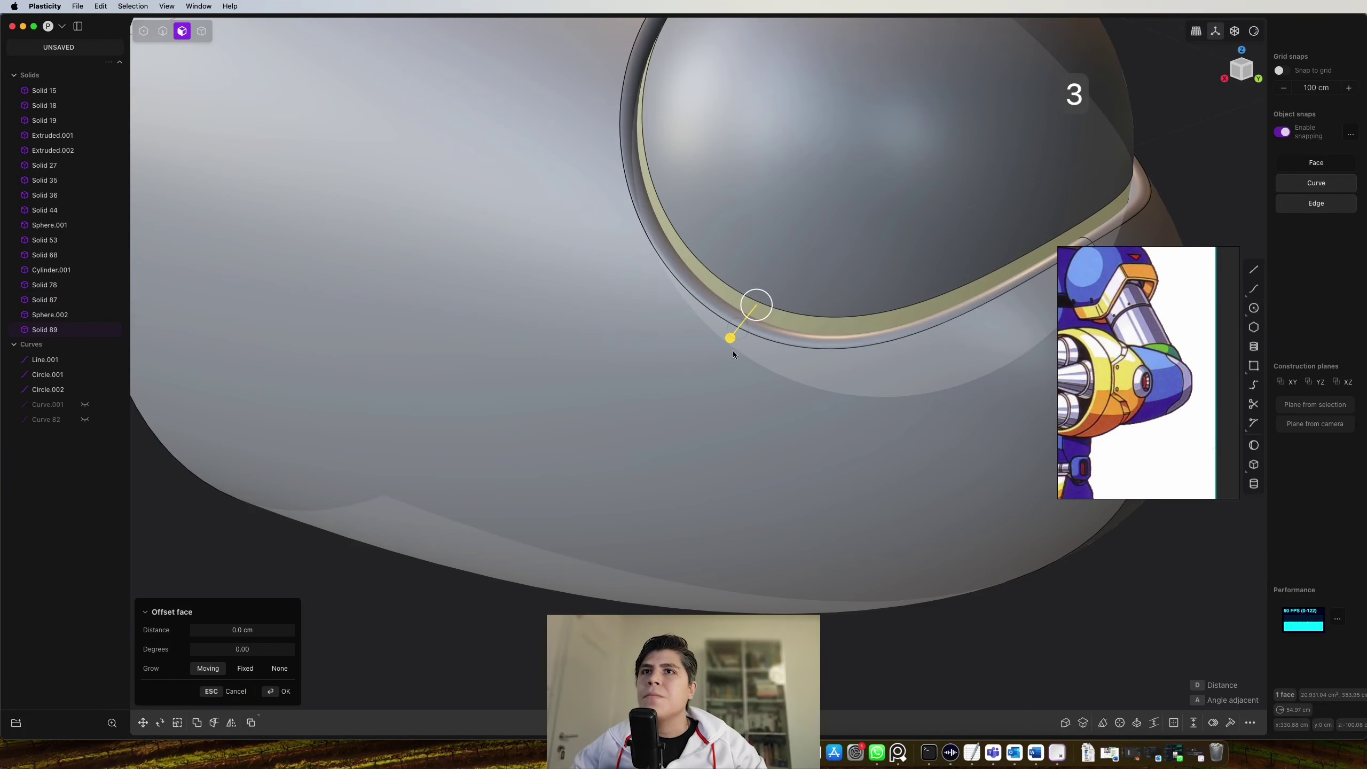
drag(735, 341, 730, 344)
middle_drag(731, 342, 792, 296)
scroll(793, 296, down, 5)
key(Return)
middle_drag(955, 302, 829, 334)
click(958, 452)
middle_drag(958, 452, 958, 520)
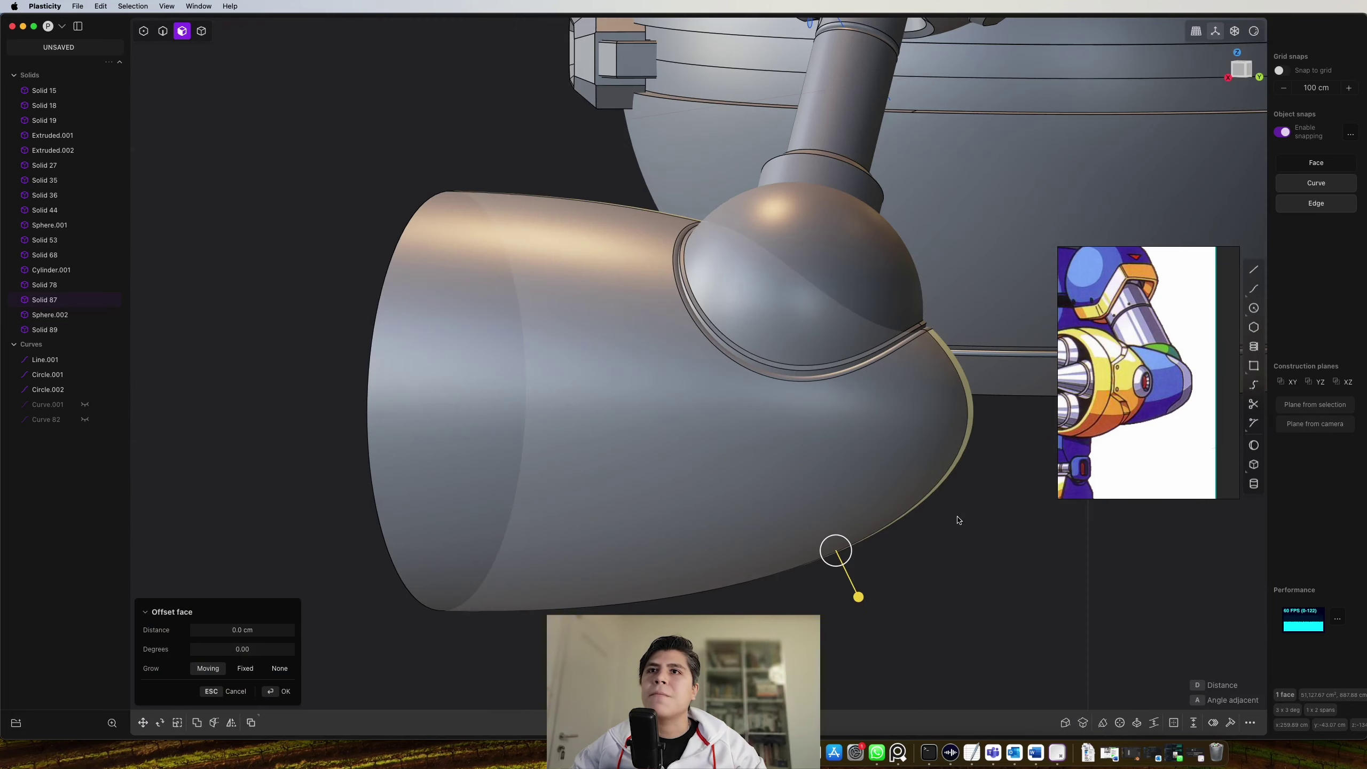
key(Escape)
key(Escape)
scroll(957, 522, down, 3)
Draw a stepped three-segment polyline in the right view, from below the forearm's lower edge up to its mid-height with a vertical last segment
key(2)
key(KP_3)
scroll(797, 354, down, 4)
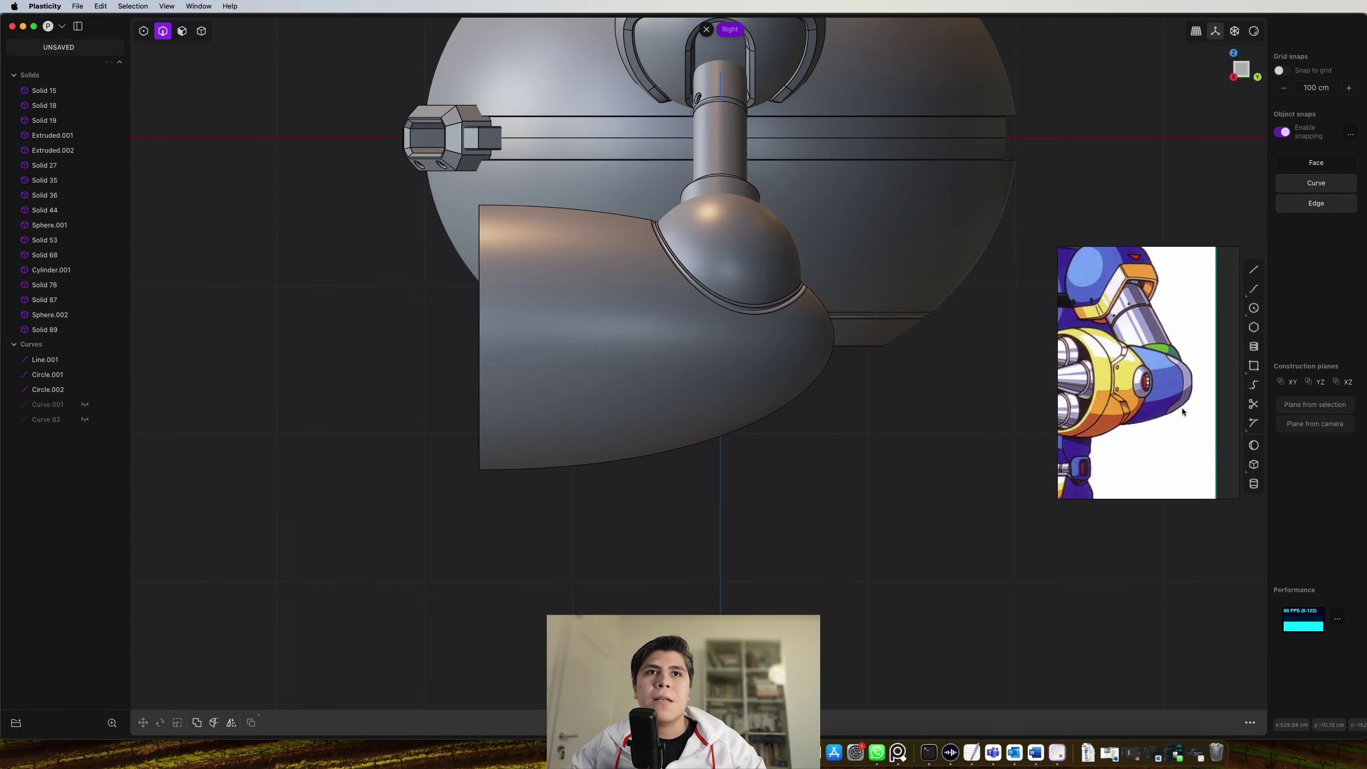
scroll(987, 420, up, 2)
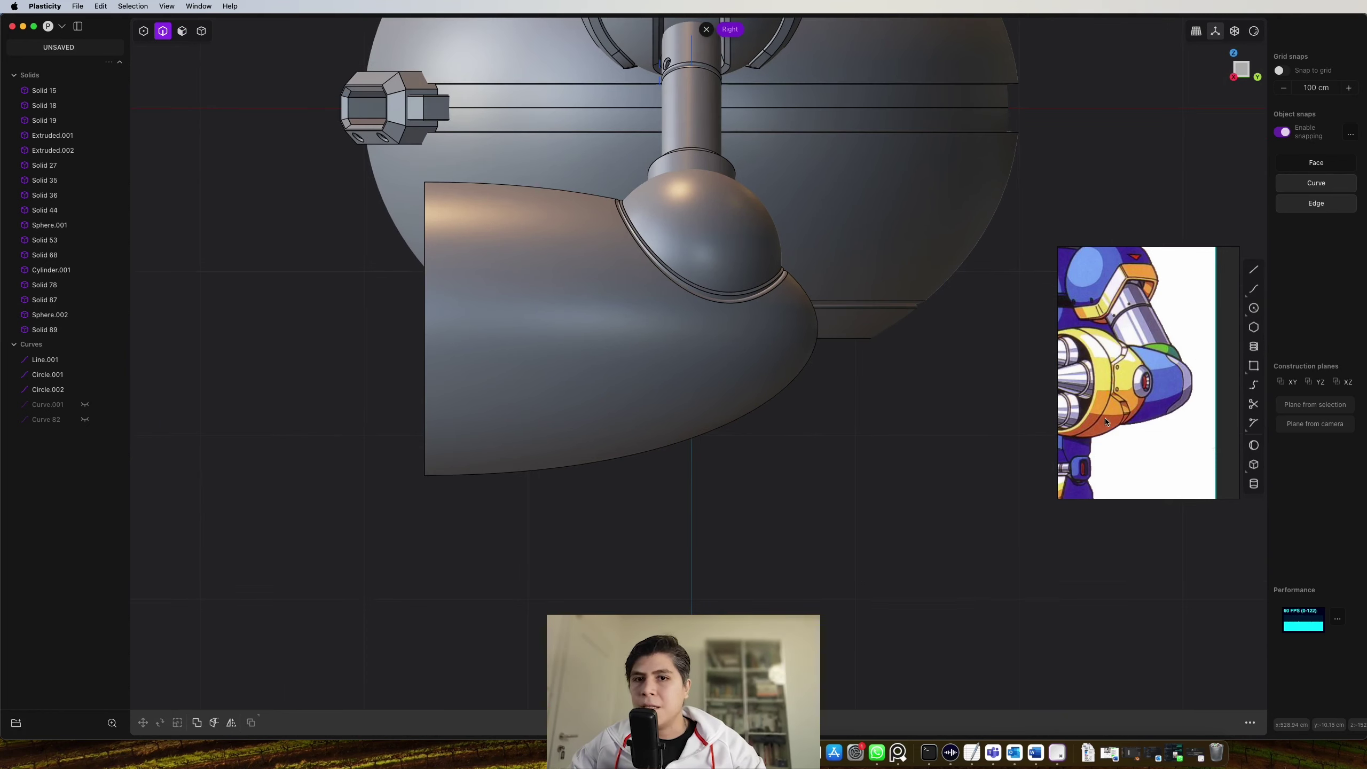
shift+middle_drag(949, 467, 969, 474)
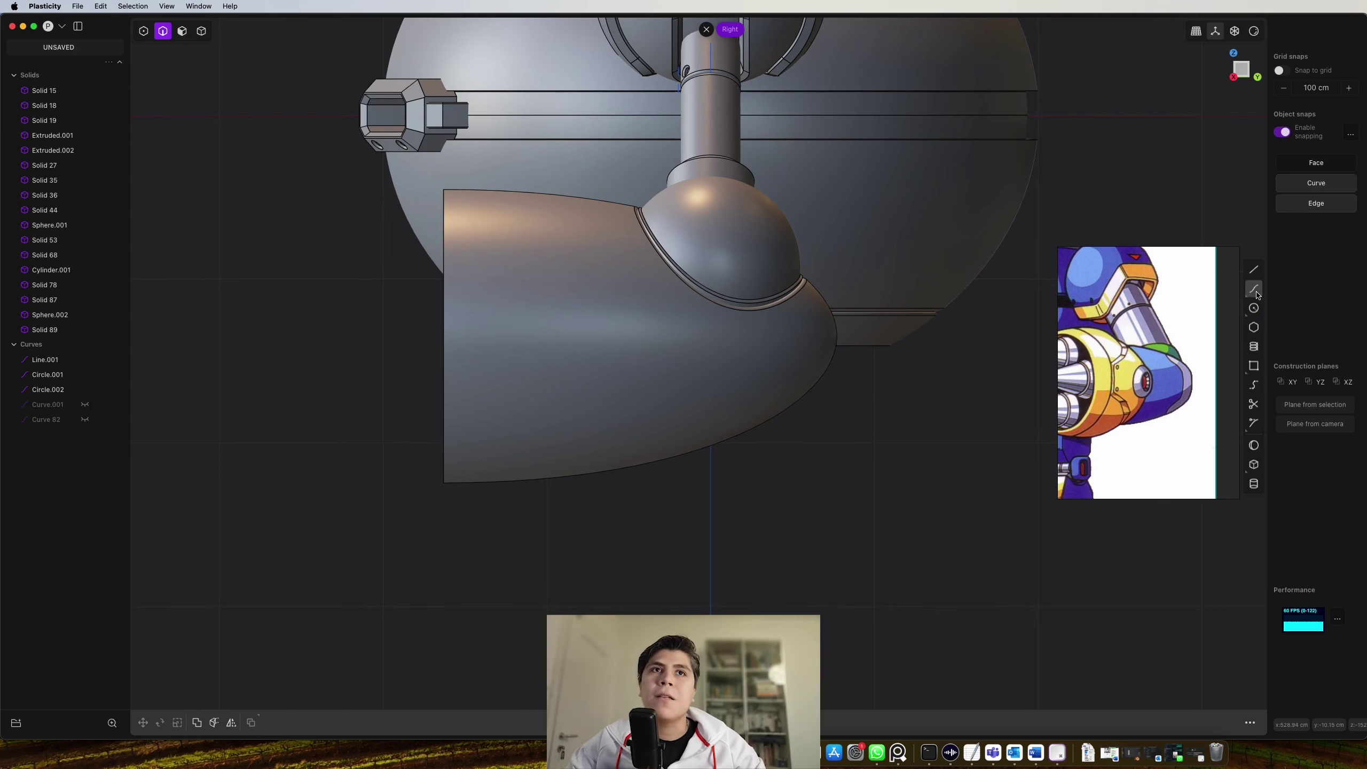
key(shift+a)
scroll(677, 483, up, 3)
click(641, 514)
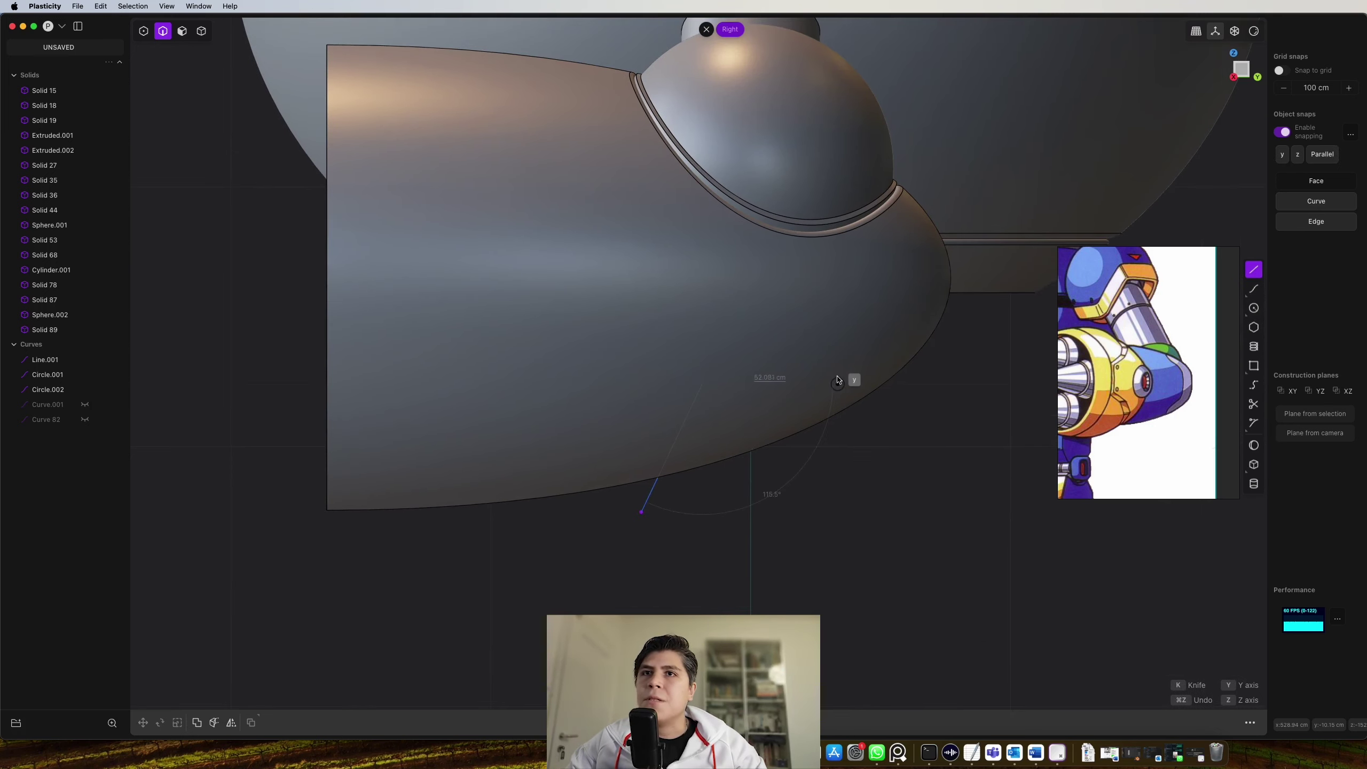
click(837, 341)
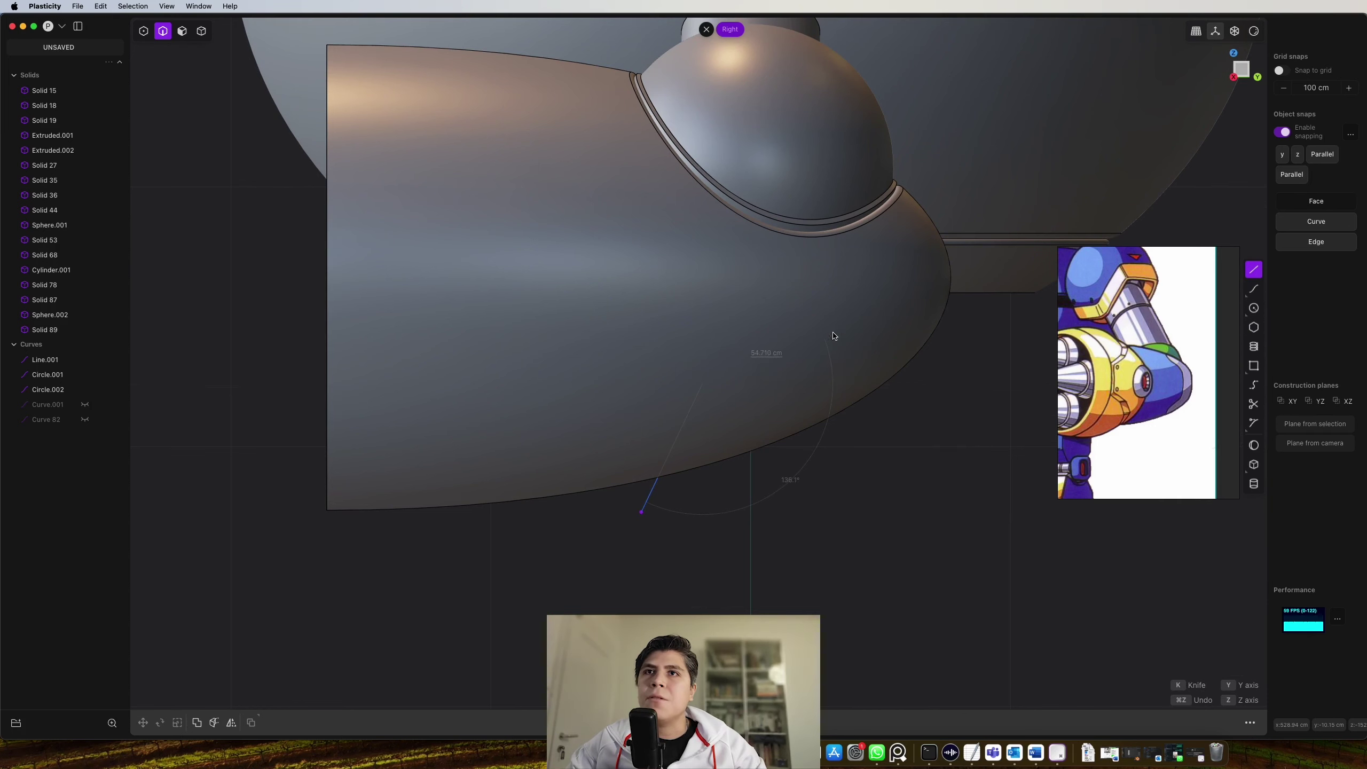
right_click(839, 283)
Move the polyline about 381 cm along X to sit outside the forearm
scroll(842, 369, down, 3)
middle_drag(830, 412, 930, 476)
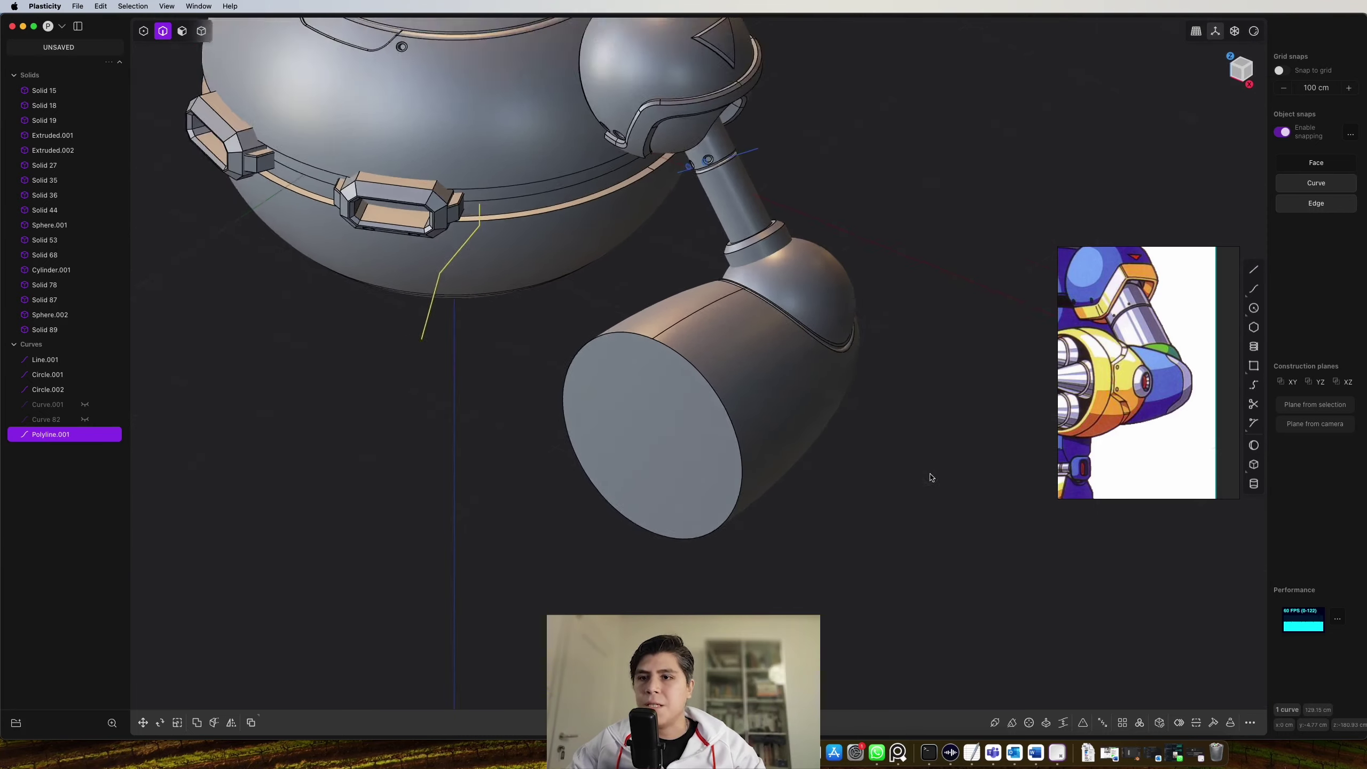
scroll(894, 473, down, 3)
key(g)
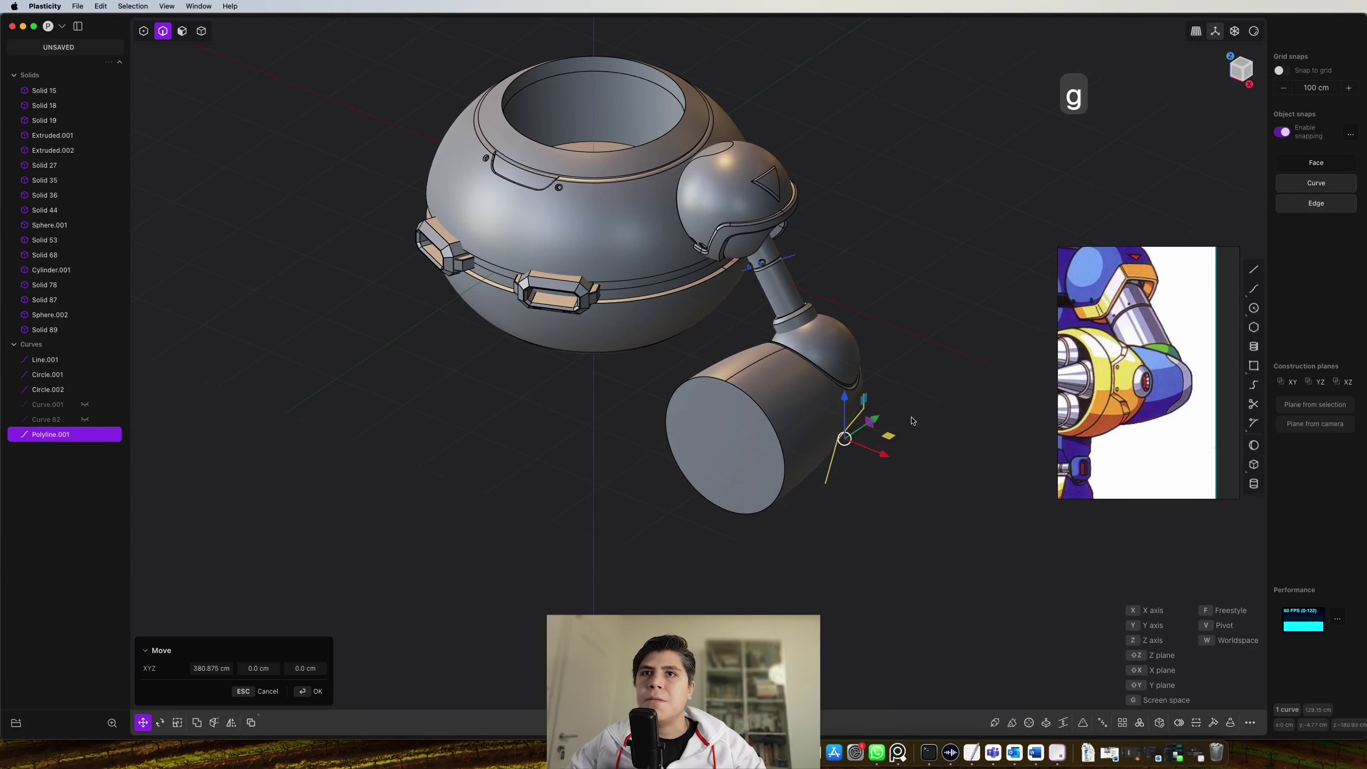
right_click(912, 421)
key(KP_3)
scroll(739, 453, up, 5)
scroll(719, 458, down, 2)
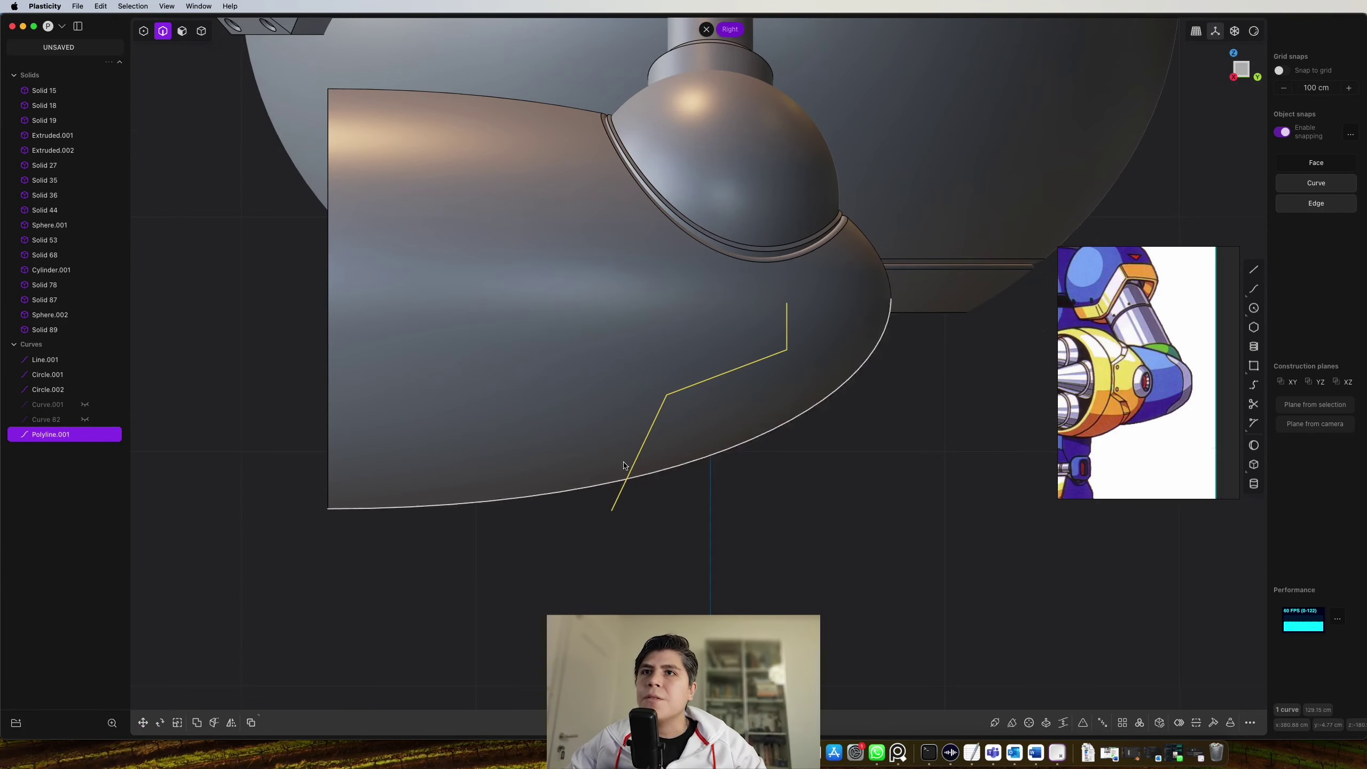
Round both inner corners of the stepped polyline with a fillet
key(1)
drag(824, 339, 635, 418)
key(b)
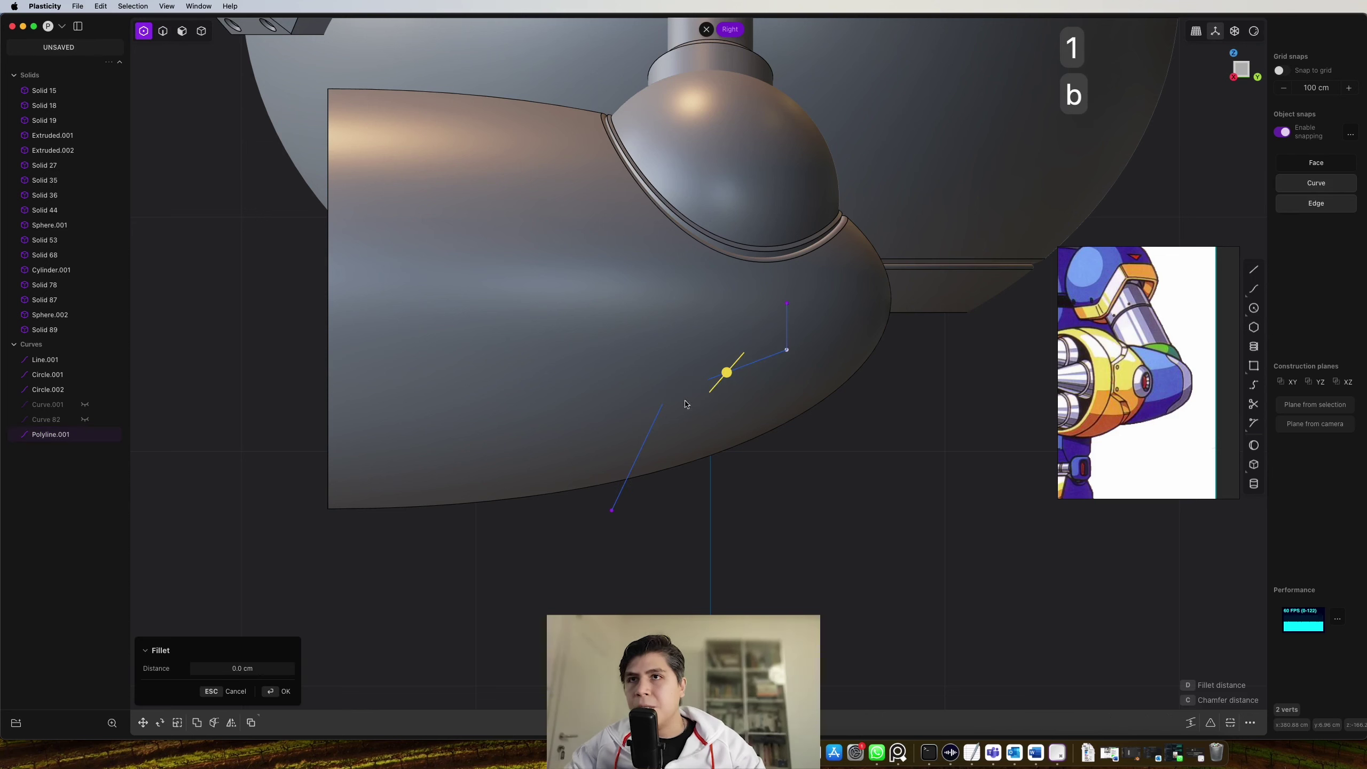
click(742, 350)
key(1)
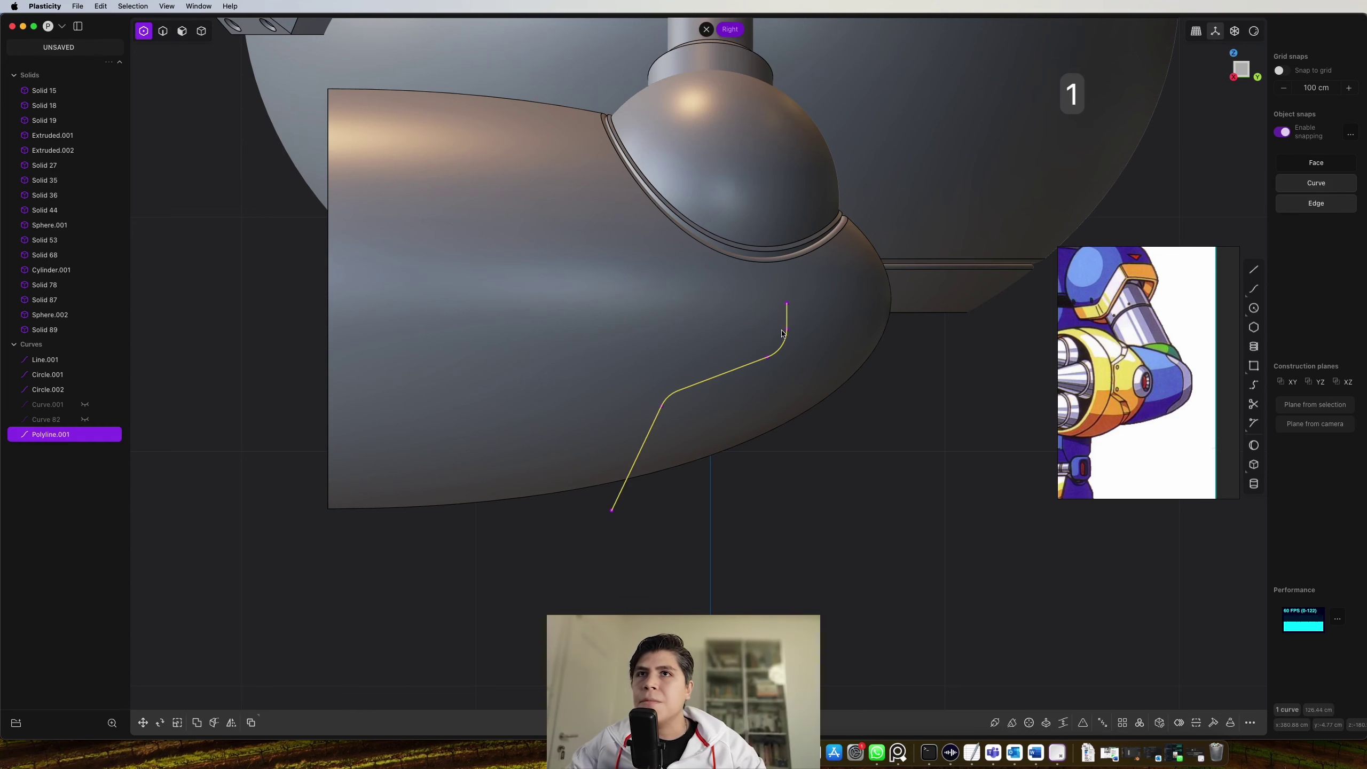
Move the rounded polyline further outward along X and mirror it upward about the forearm's horizontal centreline with a freestyle axis from its upper endpoint
click(787, 305)
key(2)
click(736, 375)
middle_drag(736, 376, 825, 432)
key(alt+x)
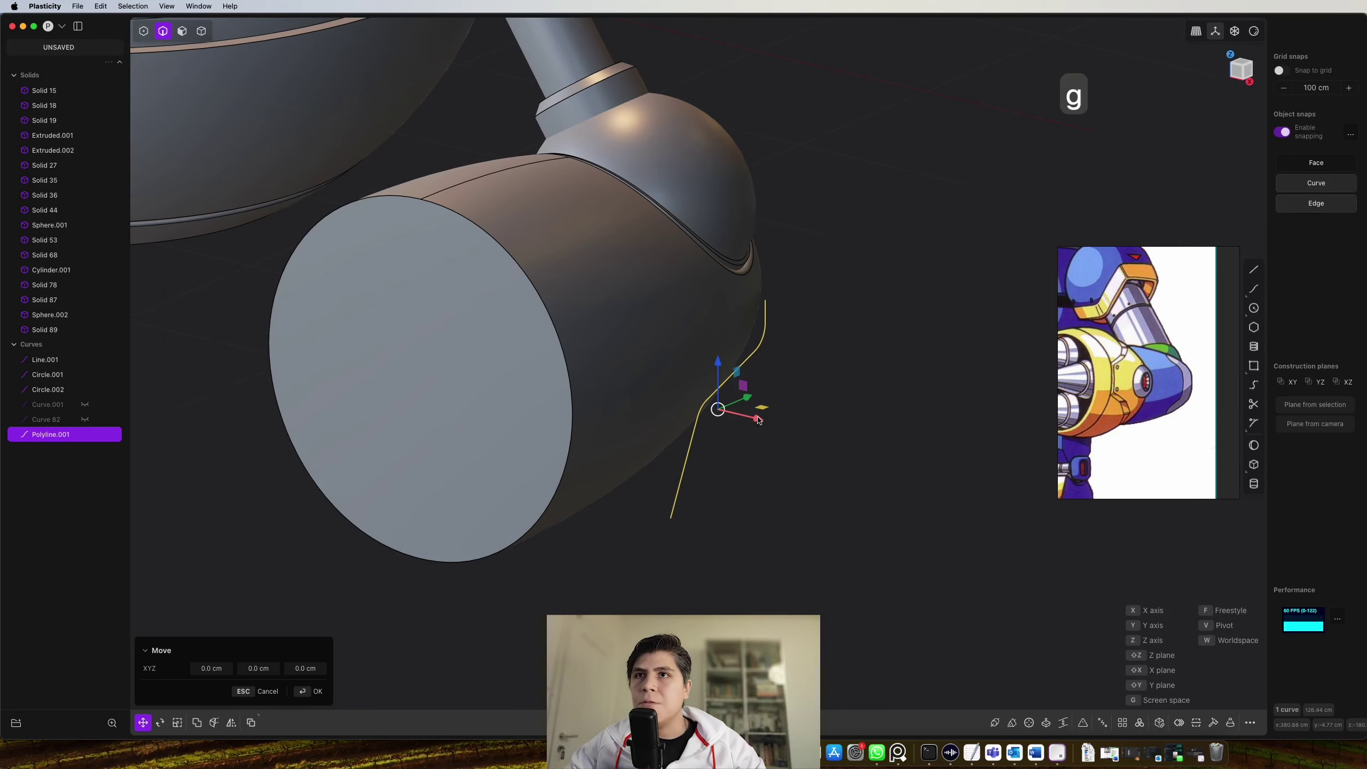
key(KP_3)
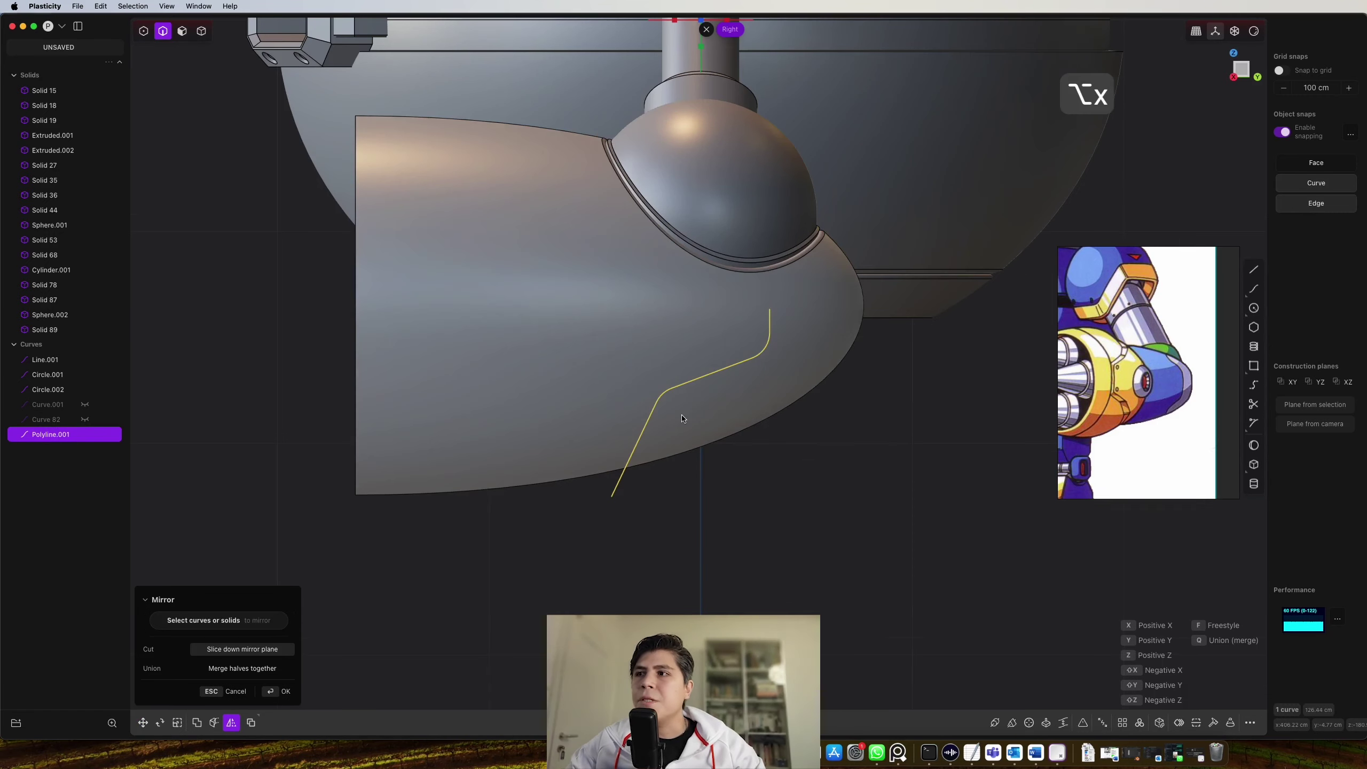
shift+middle_drag(734, 472, 773, 454)
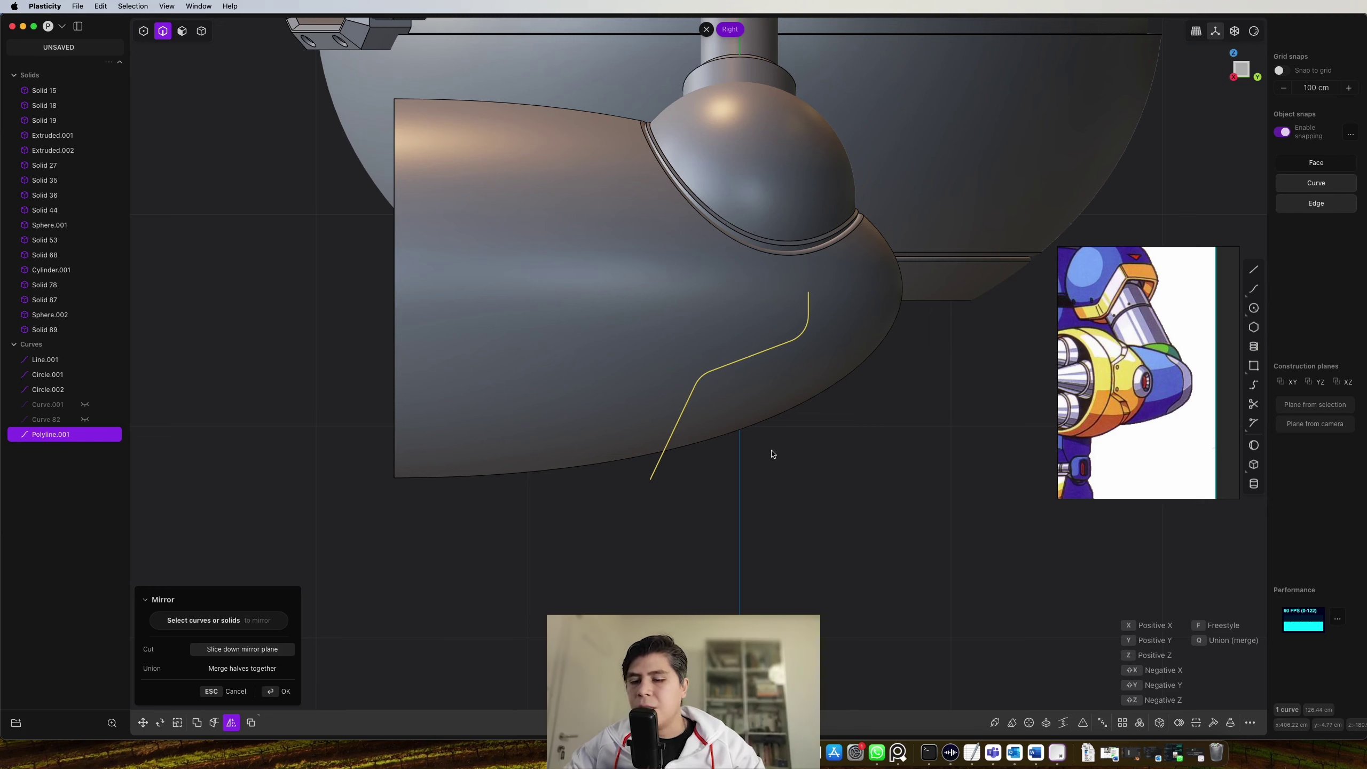
key(f)
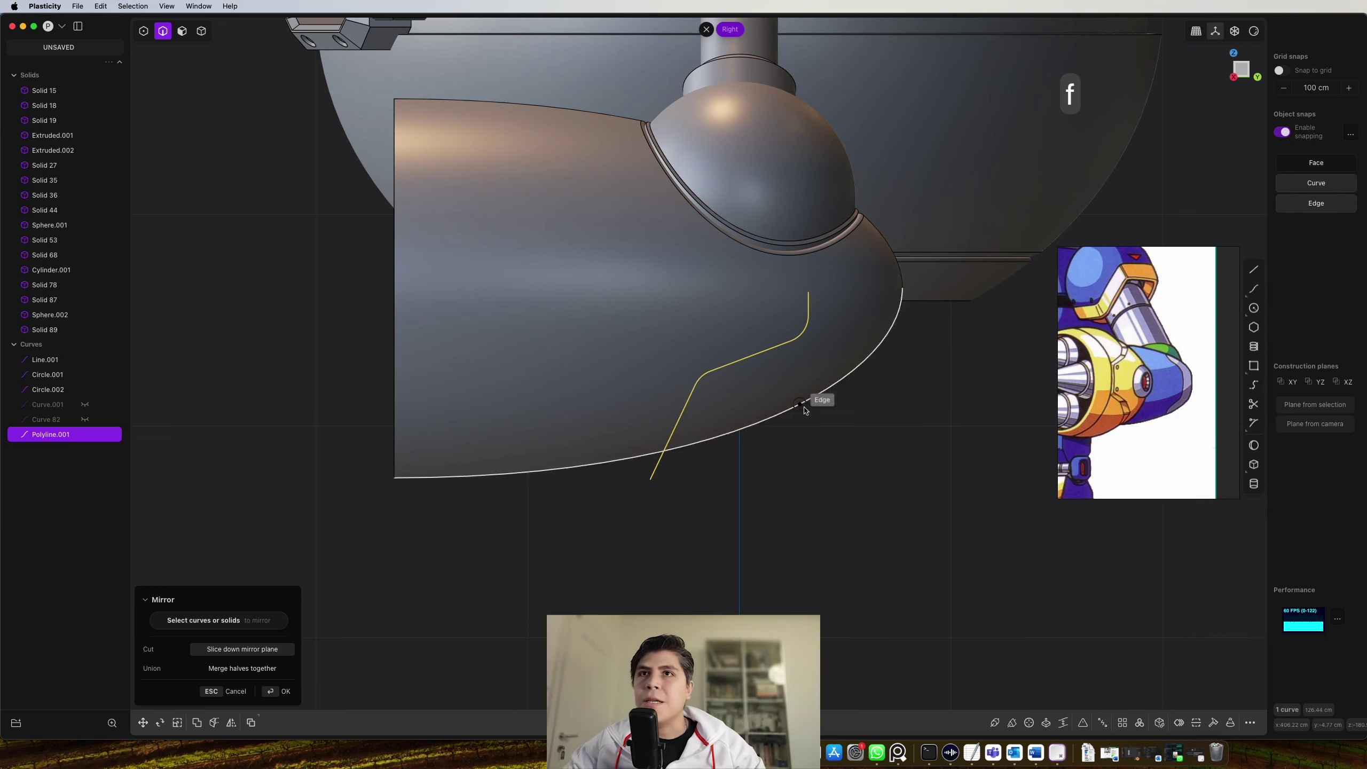
click(810, 294)
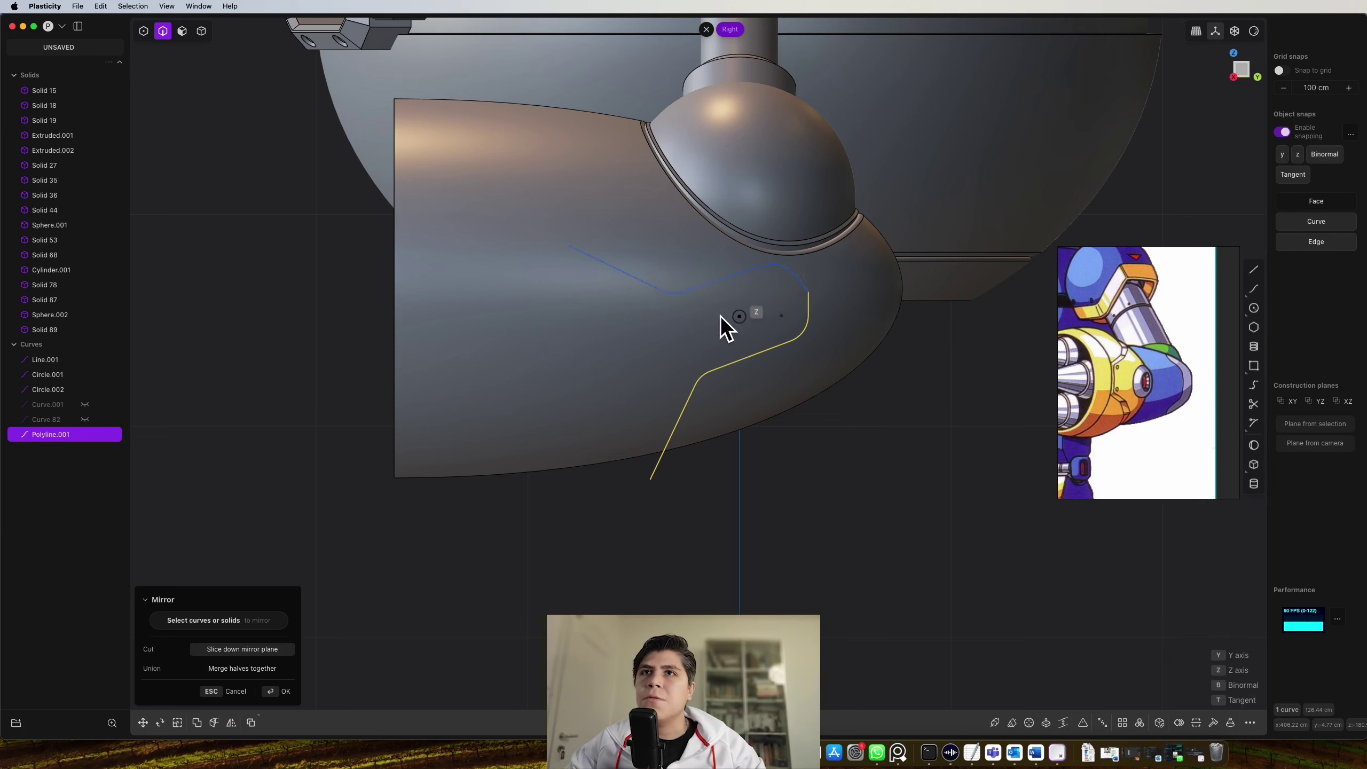
click(396, 304)
scroll(577, 377, down, 3)
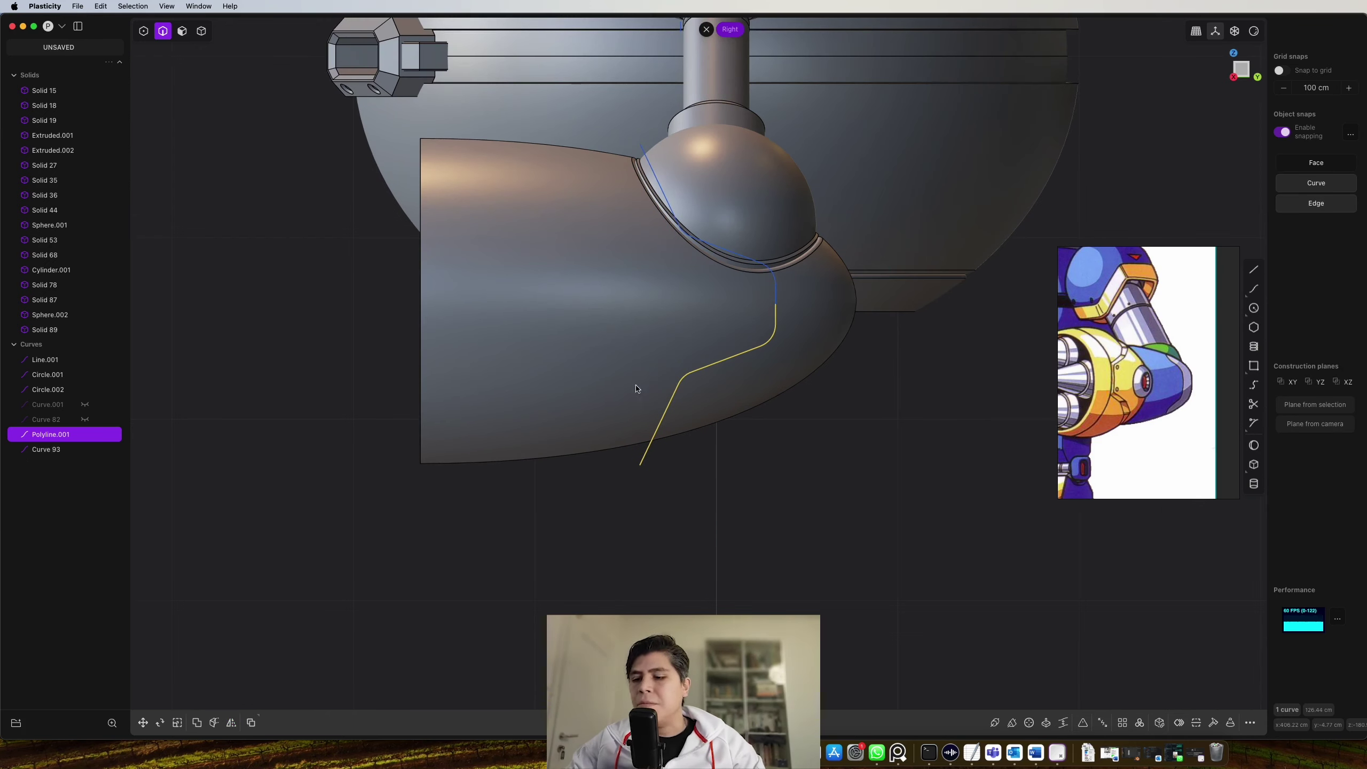
Join the polyline with its mirrored copy and move the joined curve toward the forearm's flat end
key(2)
click(780, 281)
shift+click(768, 330)
key(j)
key(g)
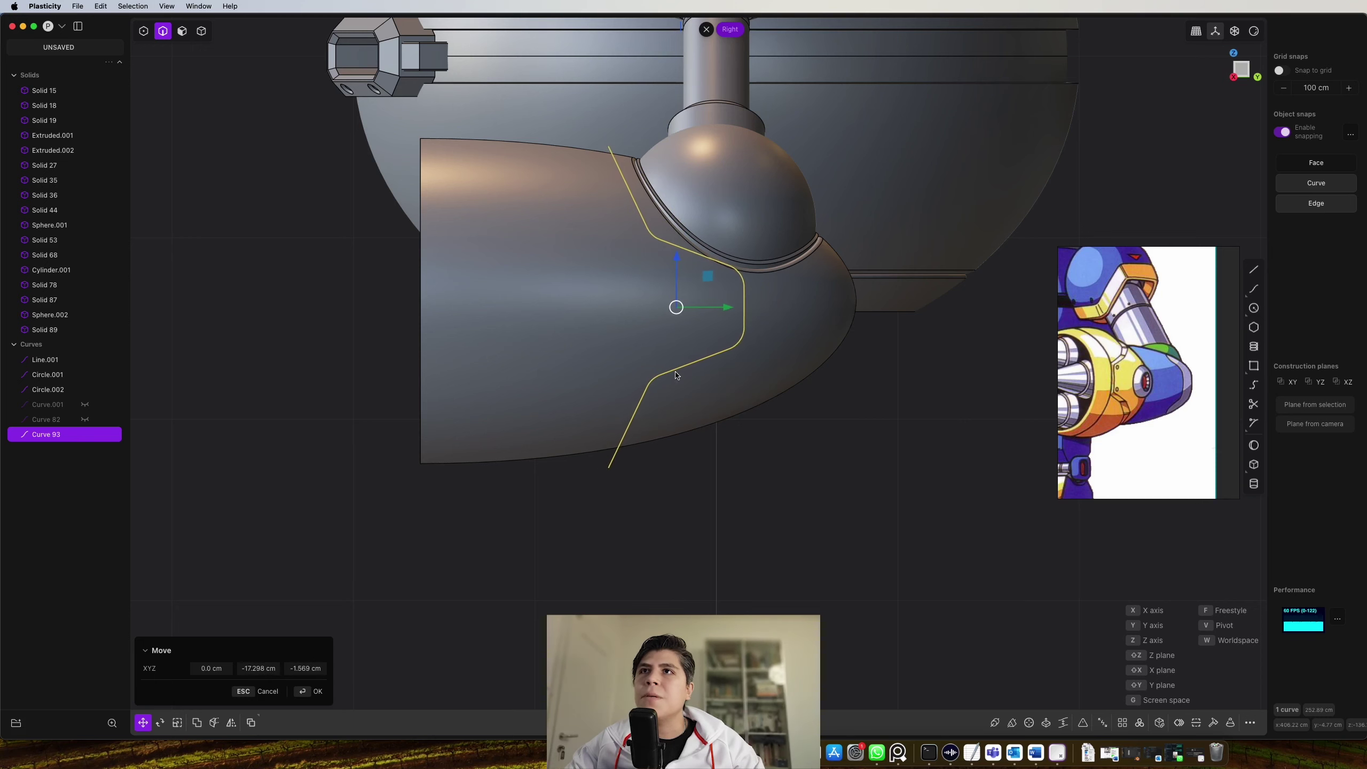
click(650, 373)
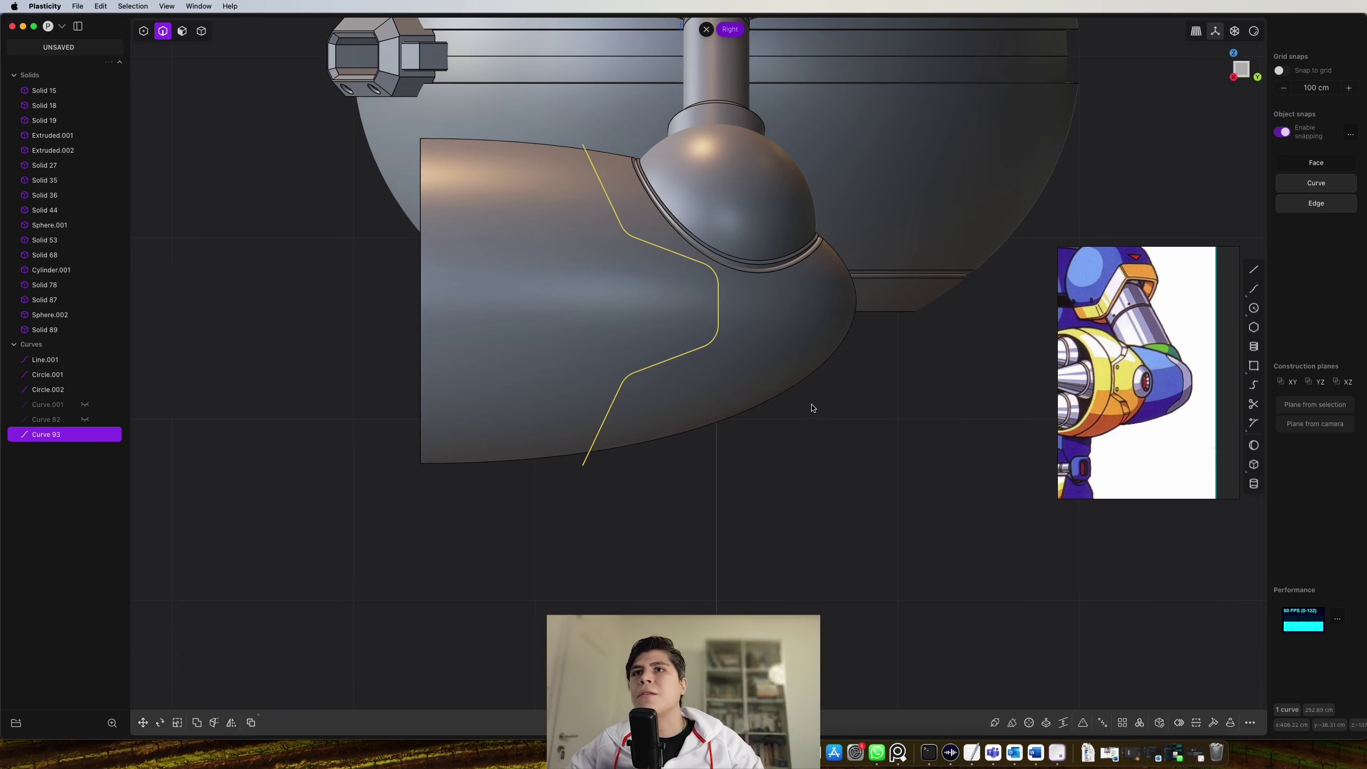
Cut the forearm solid with the joined curve and delete the curve
key(c)
click(760, 367)
right_click(758, 368)
scroll(712, 377, up, 5)
right_drag(603, 226, 707, 359)
key(2)
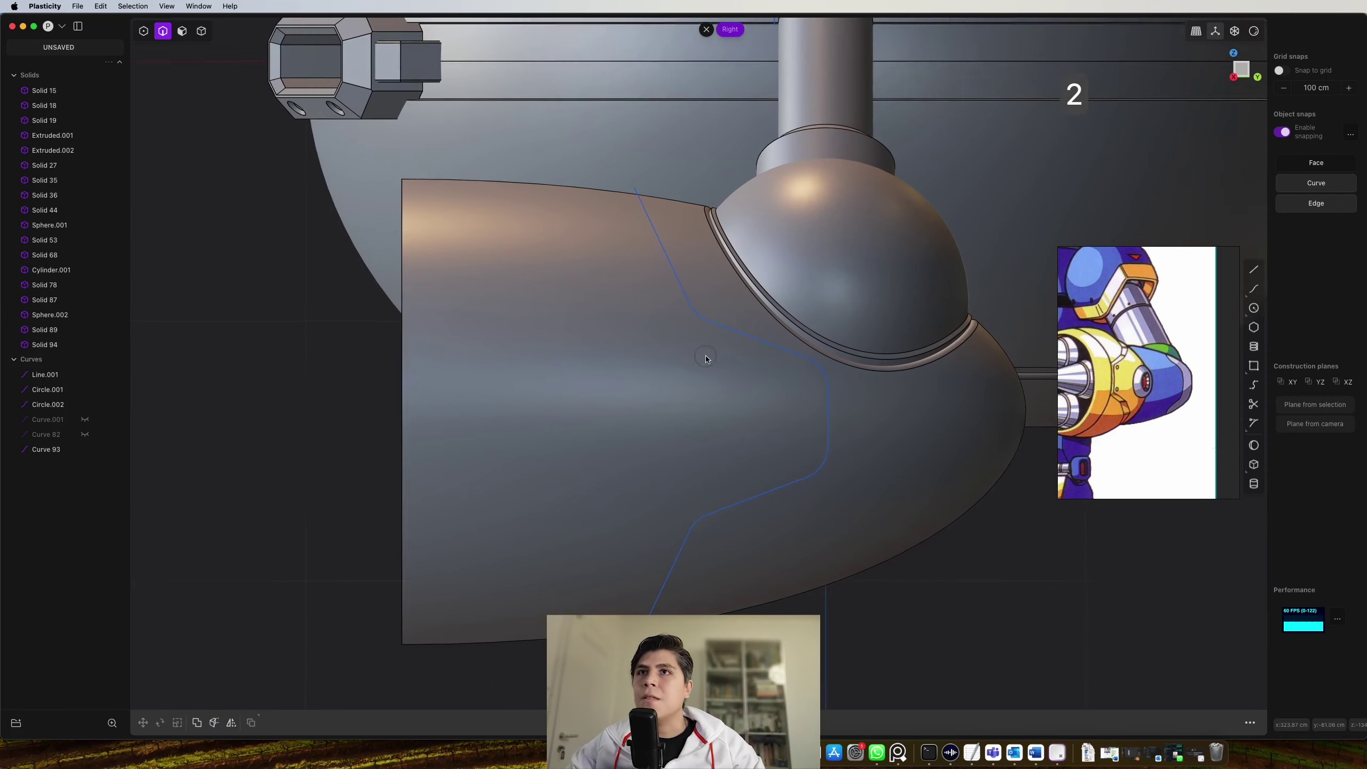
key(2)
click(729, 318)
key(x)
Fillet the edges of both forearm pieces along the stepped cut by about 1.78 cm and hide the solids' edge lines
middle_drag(732, 320, 761, 387)
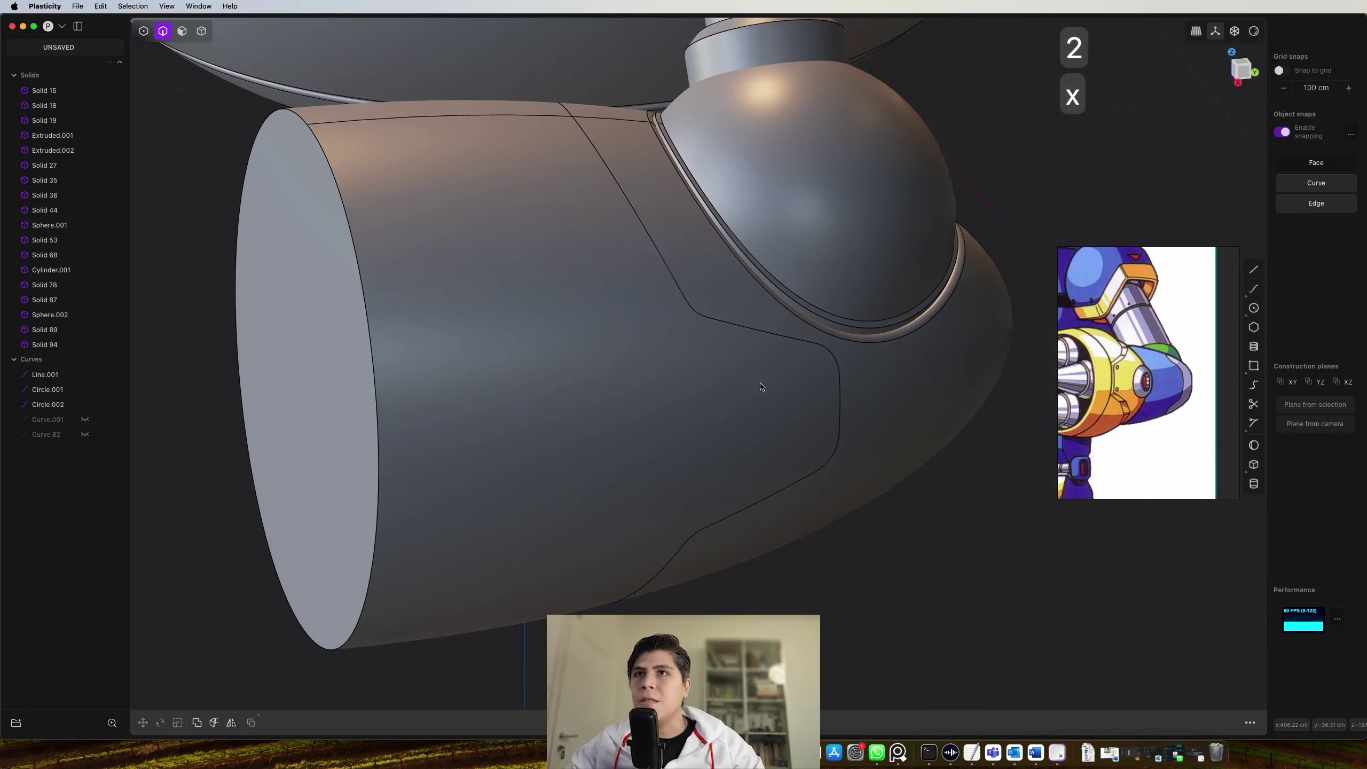
key(2)
scroll(727, 328, up, 3)
drag(744, 306, 750, 333)
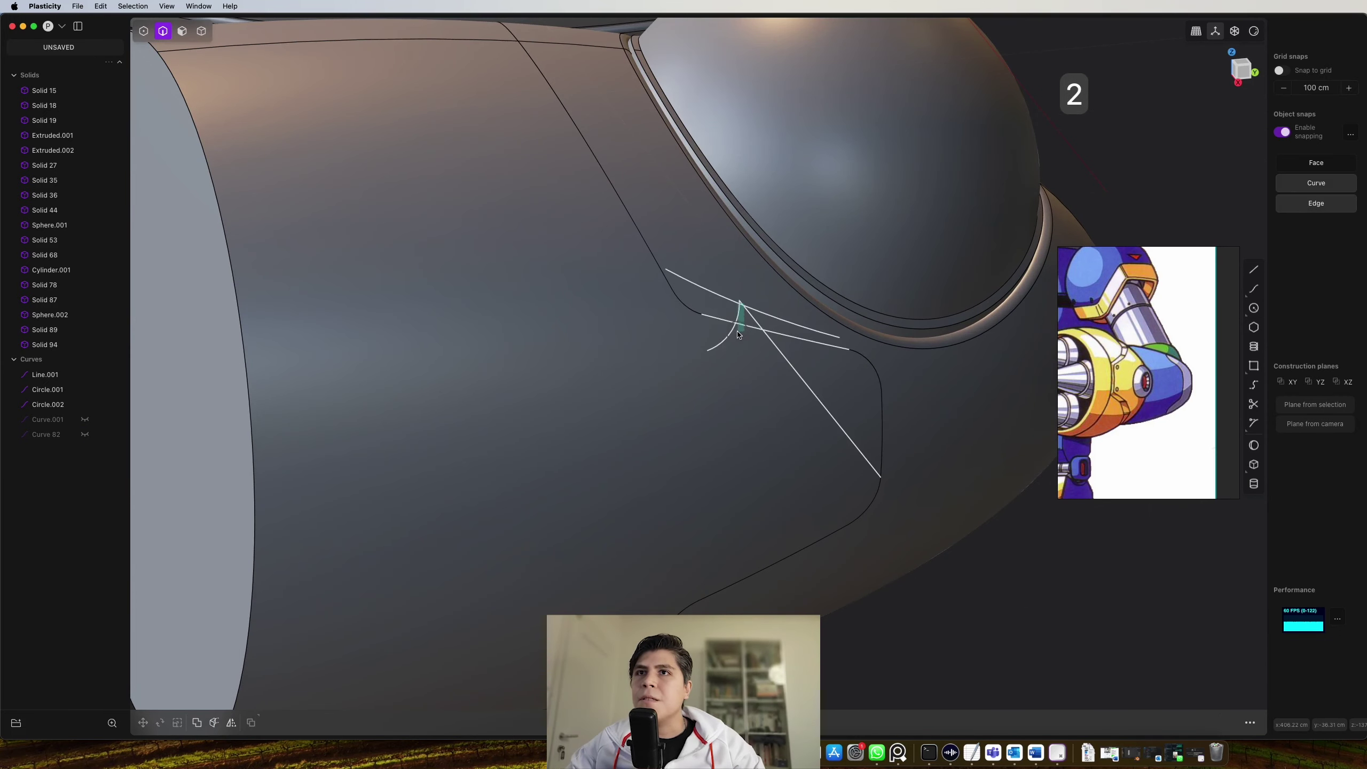
key(b)
scroll(749, 330, up, 2)
middle_drag(749, 330, 746, 361)
drag(740, 341, 739, 343)
middle_drag(750, 348, 779, 344)
scroll(716, 302, down, 4)
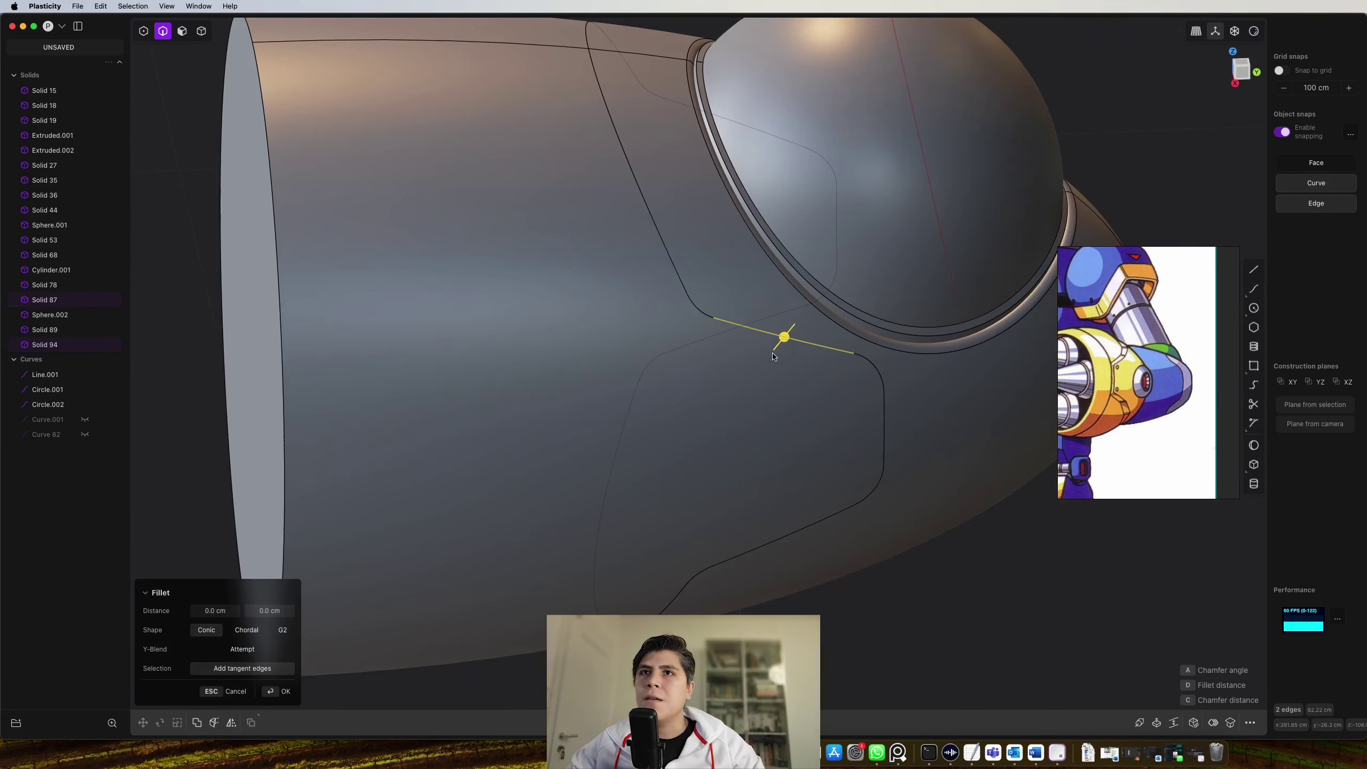
scroll(780, 345, up, 3)
drag(790, 330, 794, 333)
mouse_move(794, 333)
middle_down()
mouse_move(727, 250)
mouse_move(698, 258)
mouse_move(700, 285)
mouse_move(619, 281)
mouse_move(634, 305)
mouse_move(544, 383)
mouse_move(601, 366)
mouse_move(694, 377)
mouse_move(721, 344)
middle_up()
scroll(698, 258, down, 3)
key(shift+super+e)
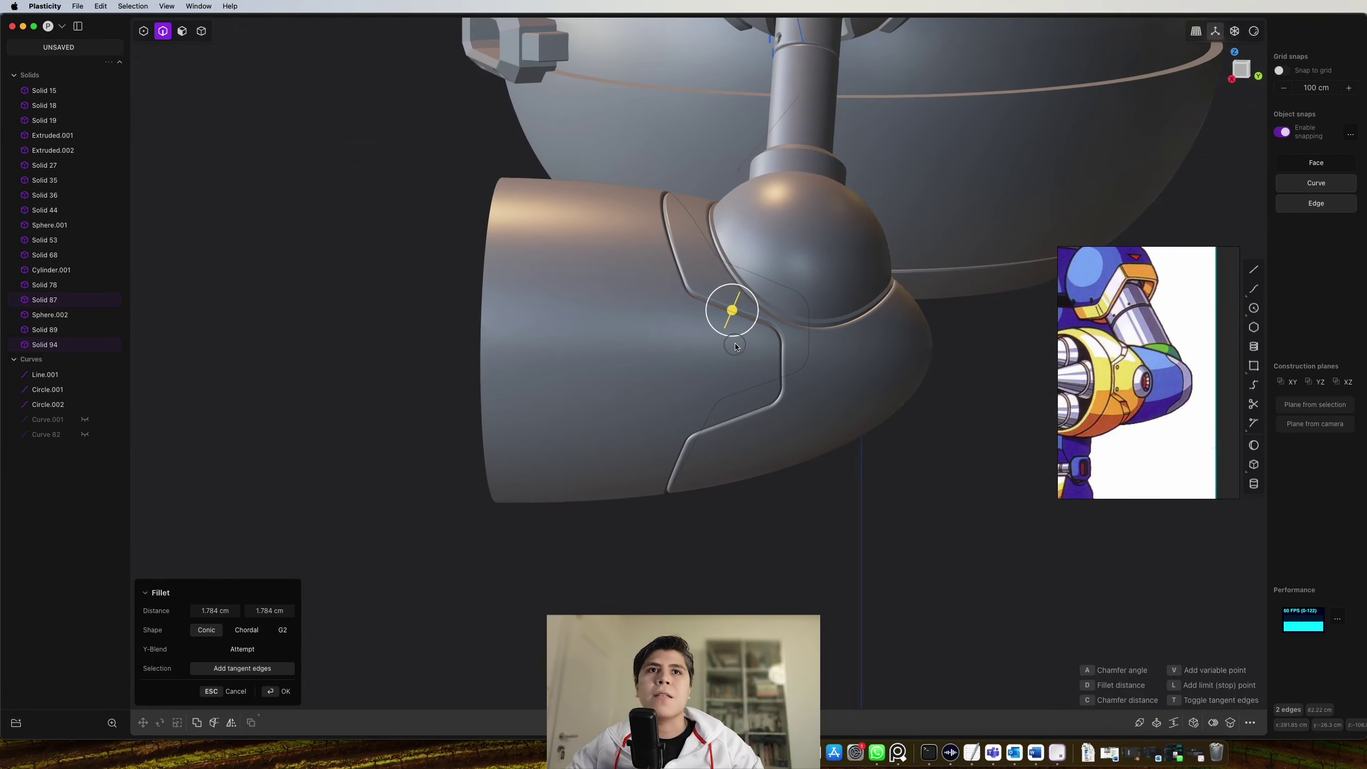
click(1248, 74)
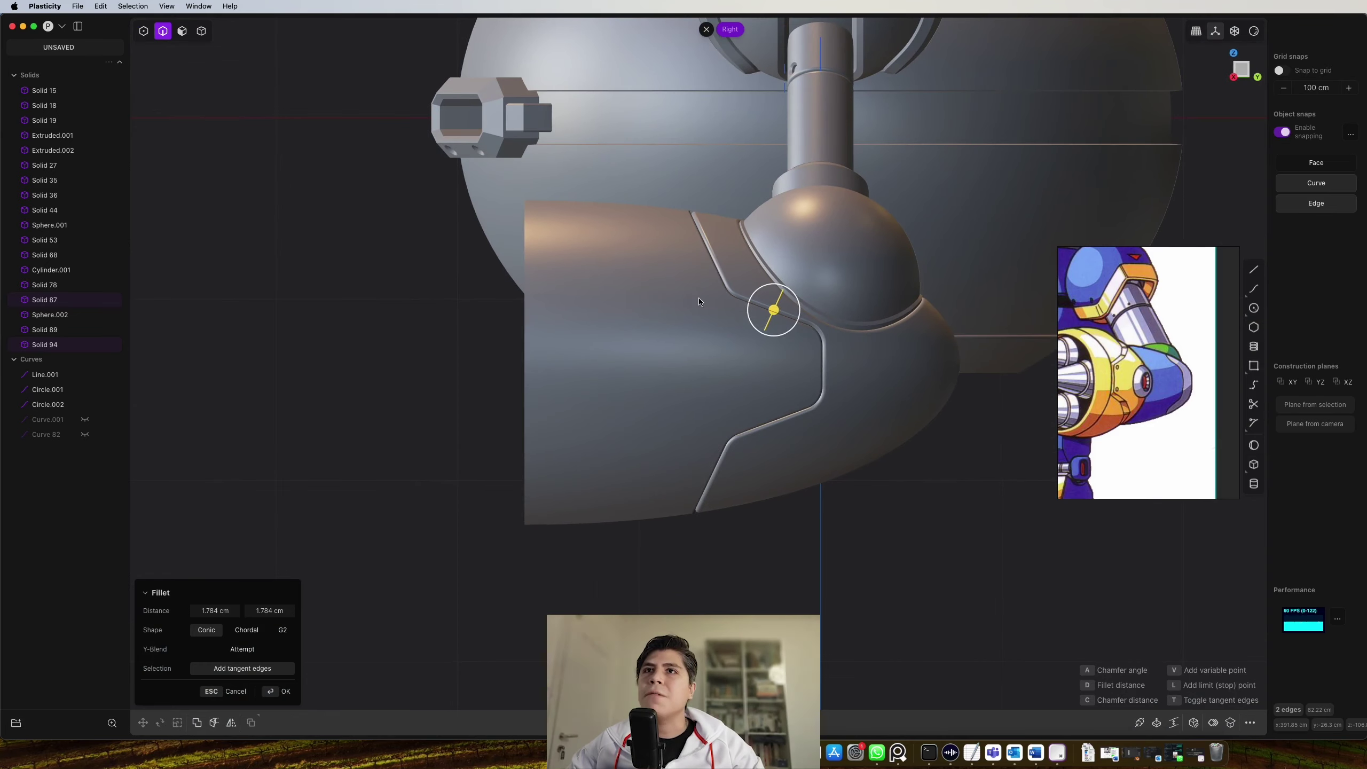
key(Return)
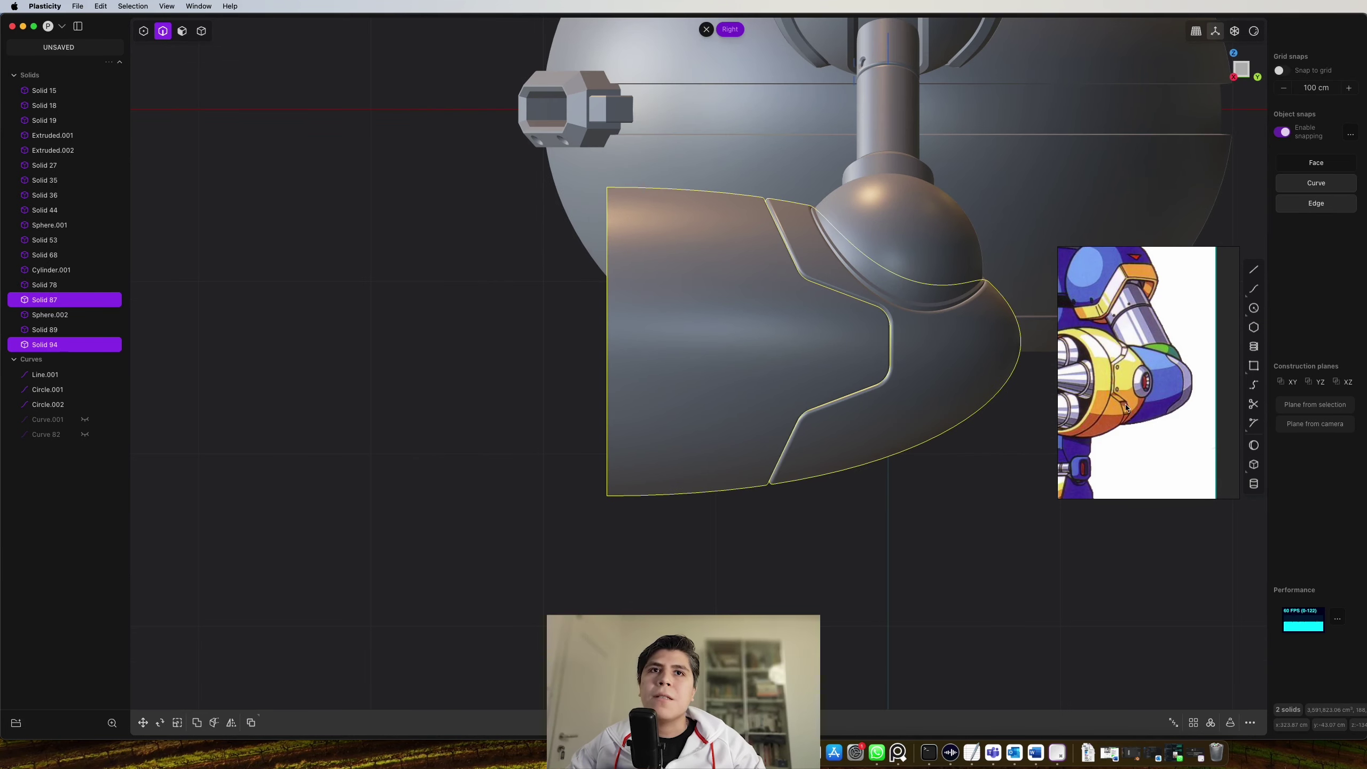
scroll(964, 372, up, 5)
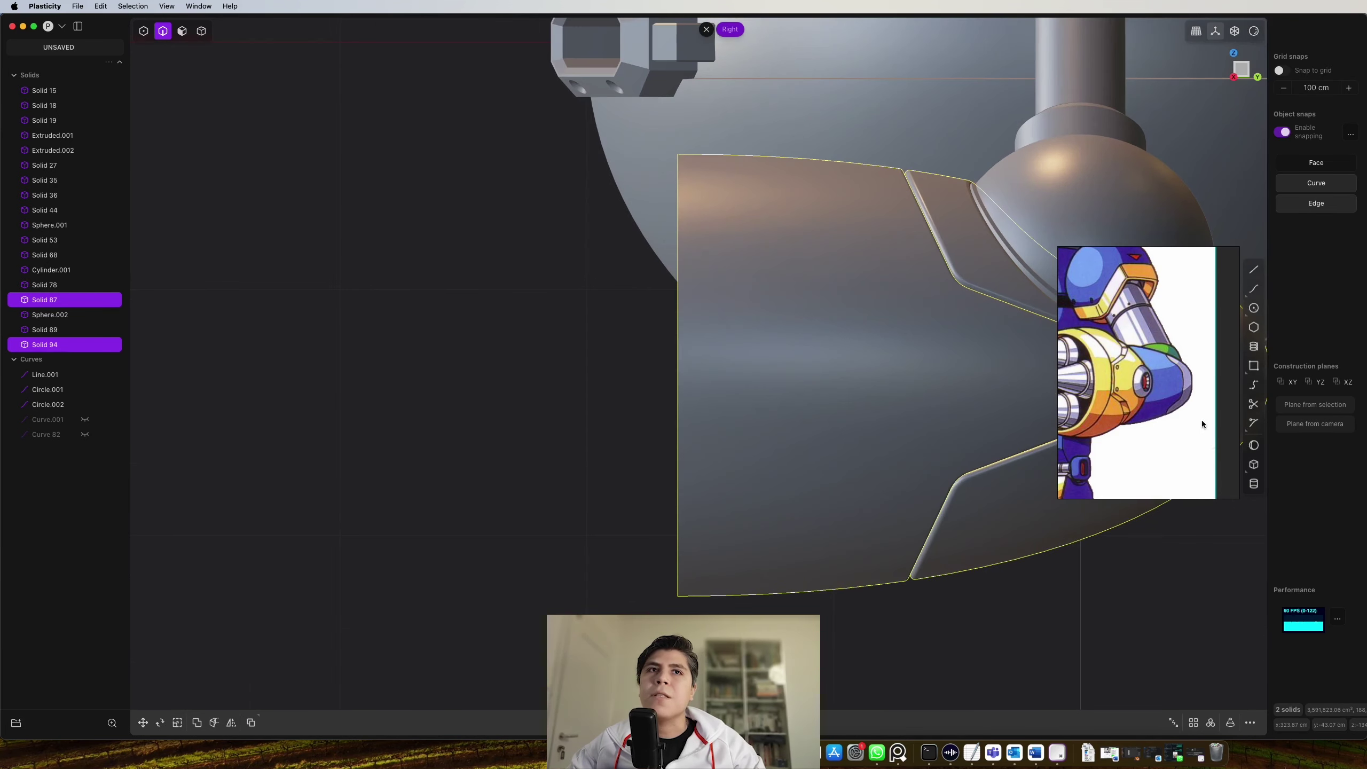
Draw a two-segment polyline in the side view, from beyond the forearm's flat end across its front up past the upper outline
key(shift+a)
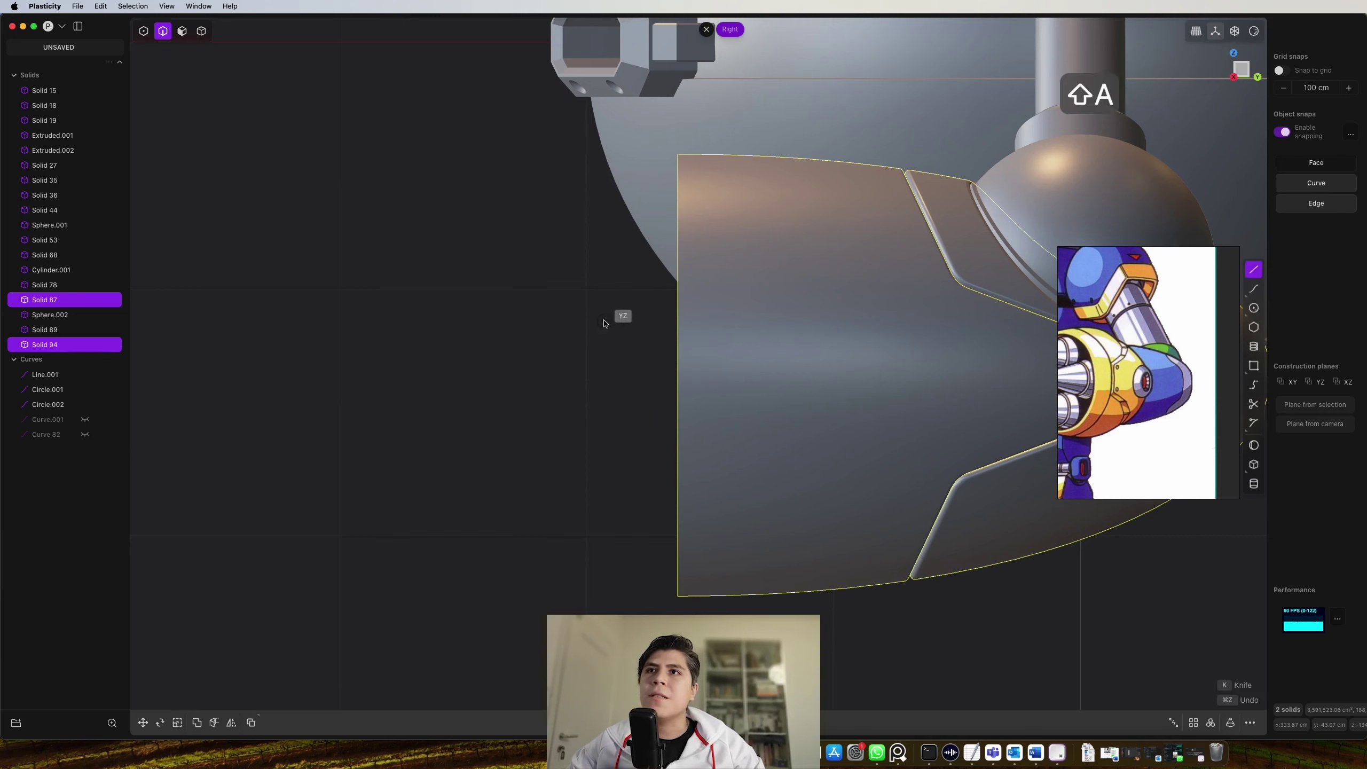
click(604, 321)
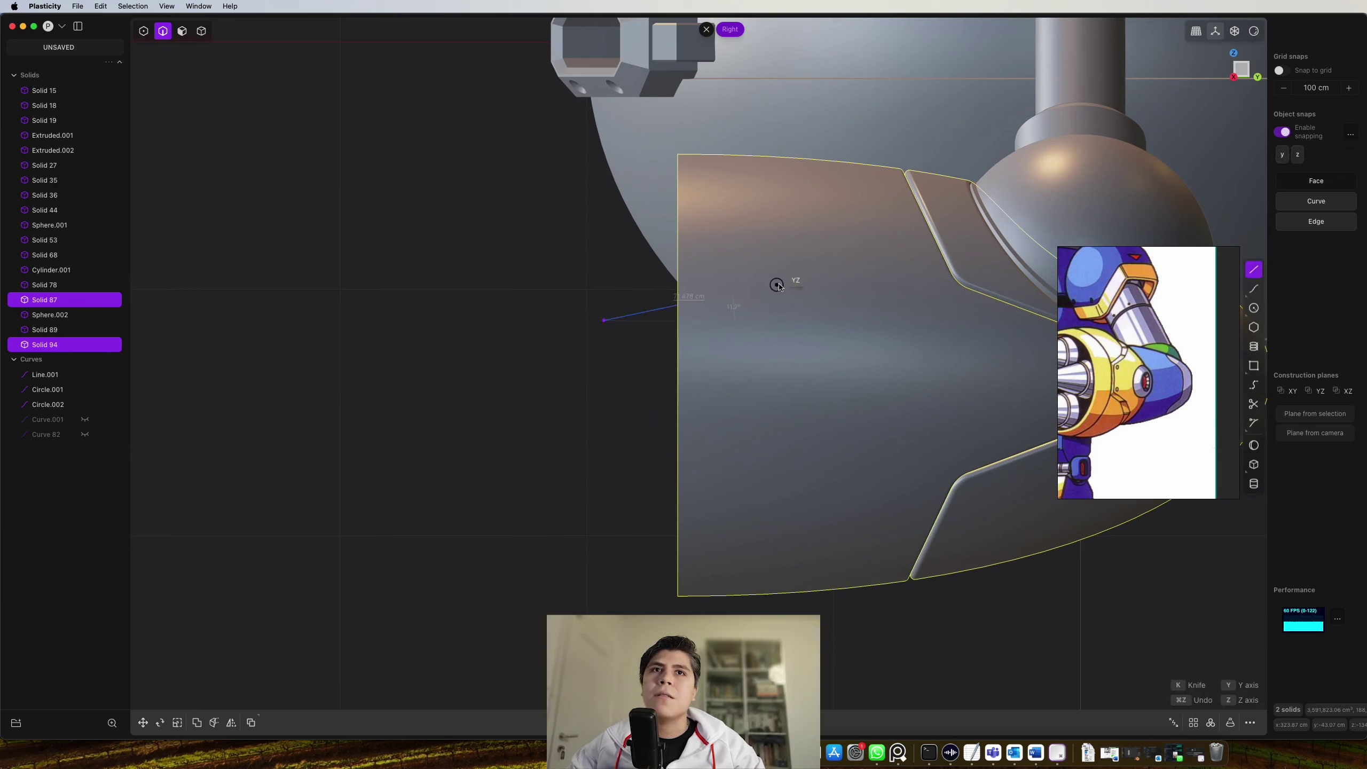
click(875, 108)
right_click(876, 108)
key(2)
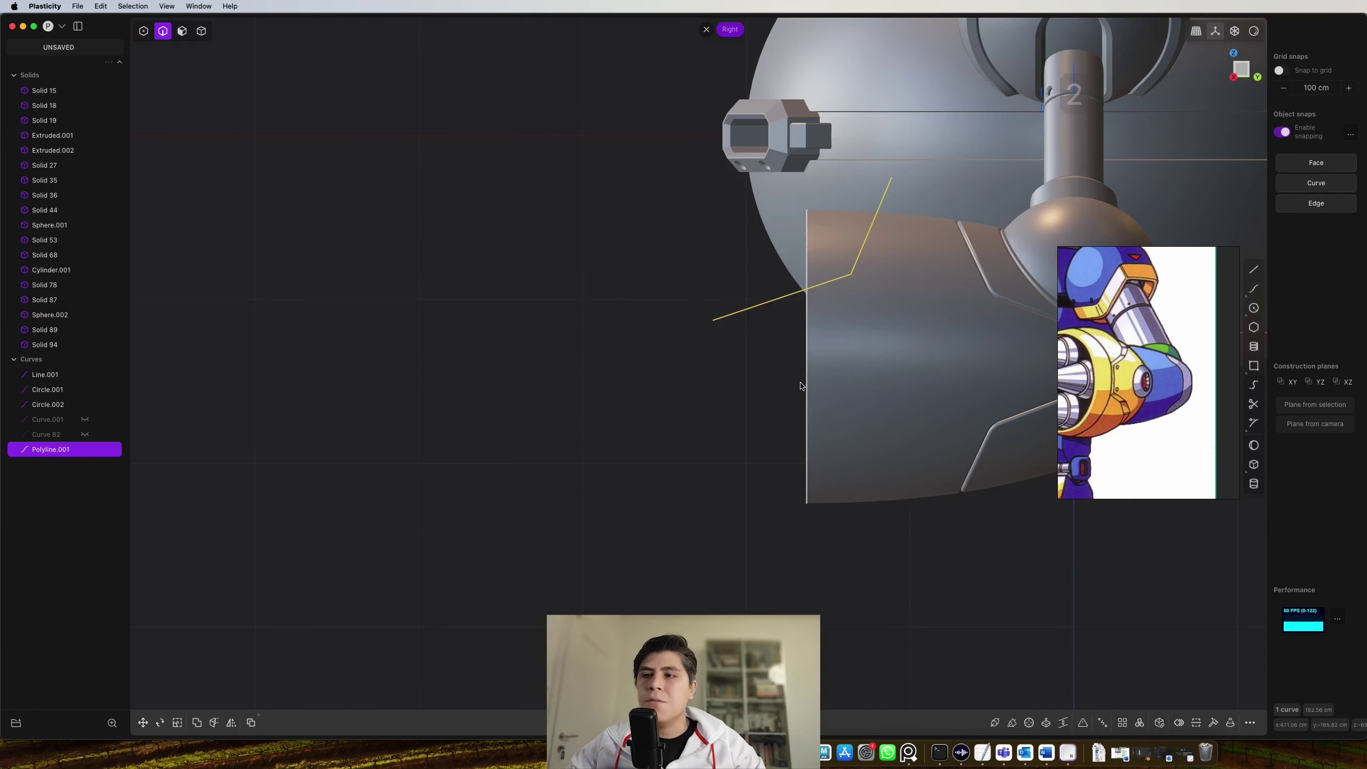
Mirror the polyline vertically with a freestyle axis along Y and move the mirrored copy upward along Z to match the forearm's lower half
key(alt+x)
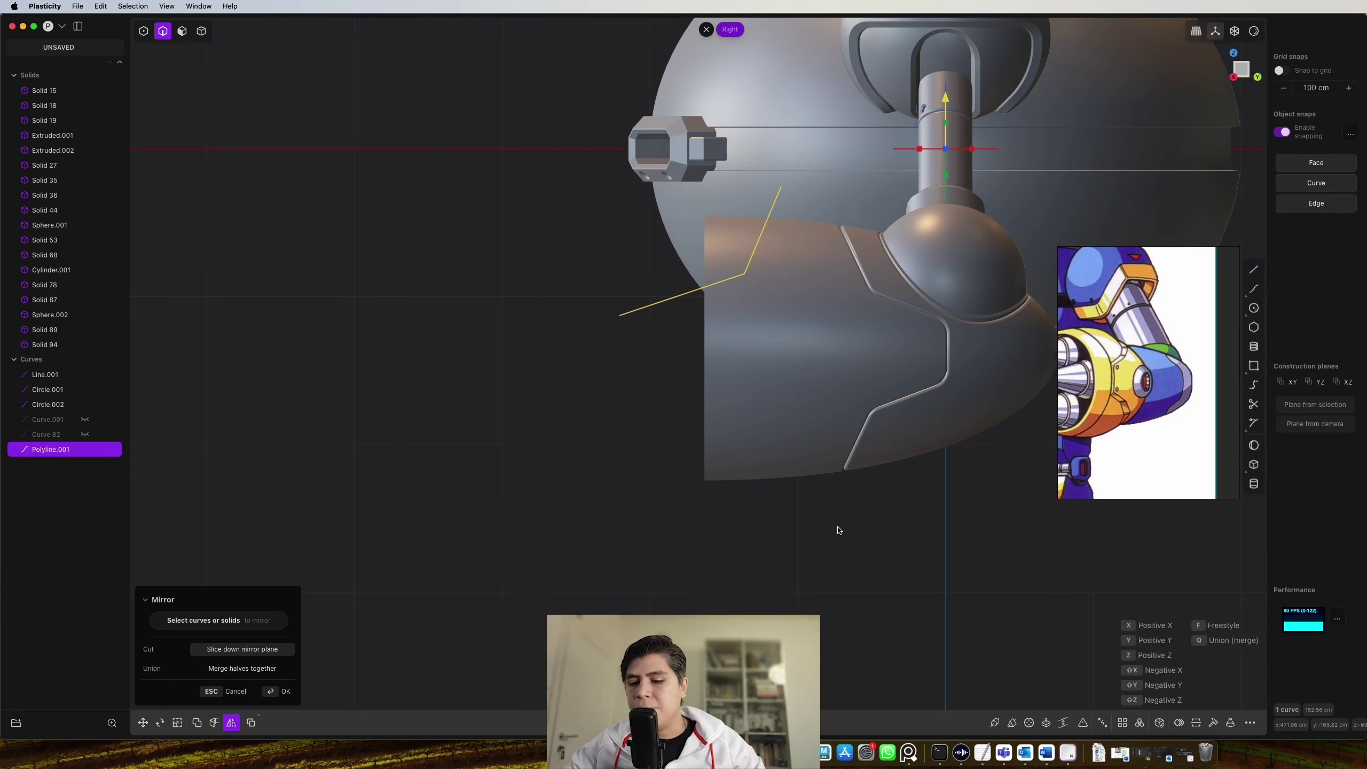
key(f)
scroll(668, 365, up, 4)
click(684, 369)
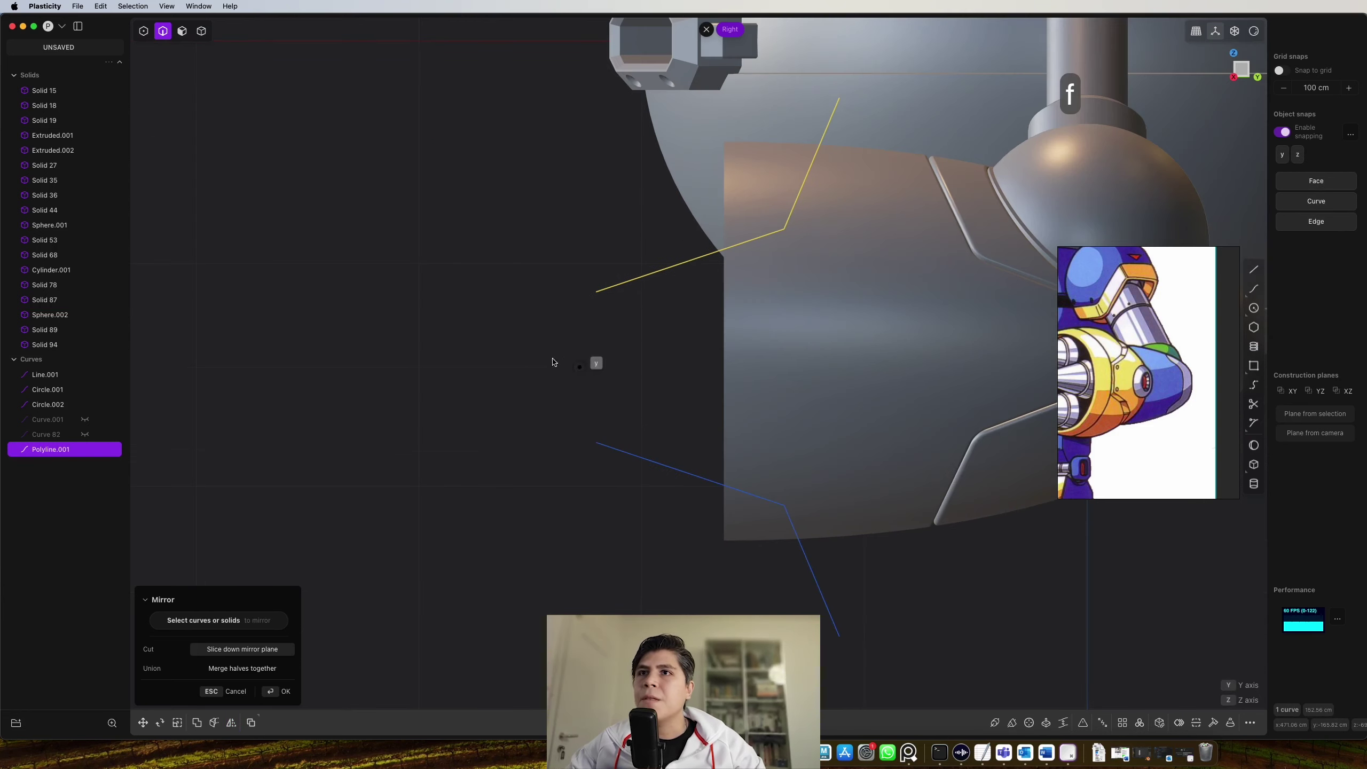
scroll(604, 449, down, 3)
key(g)
key(z)
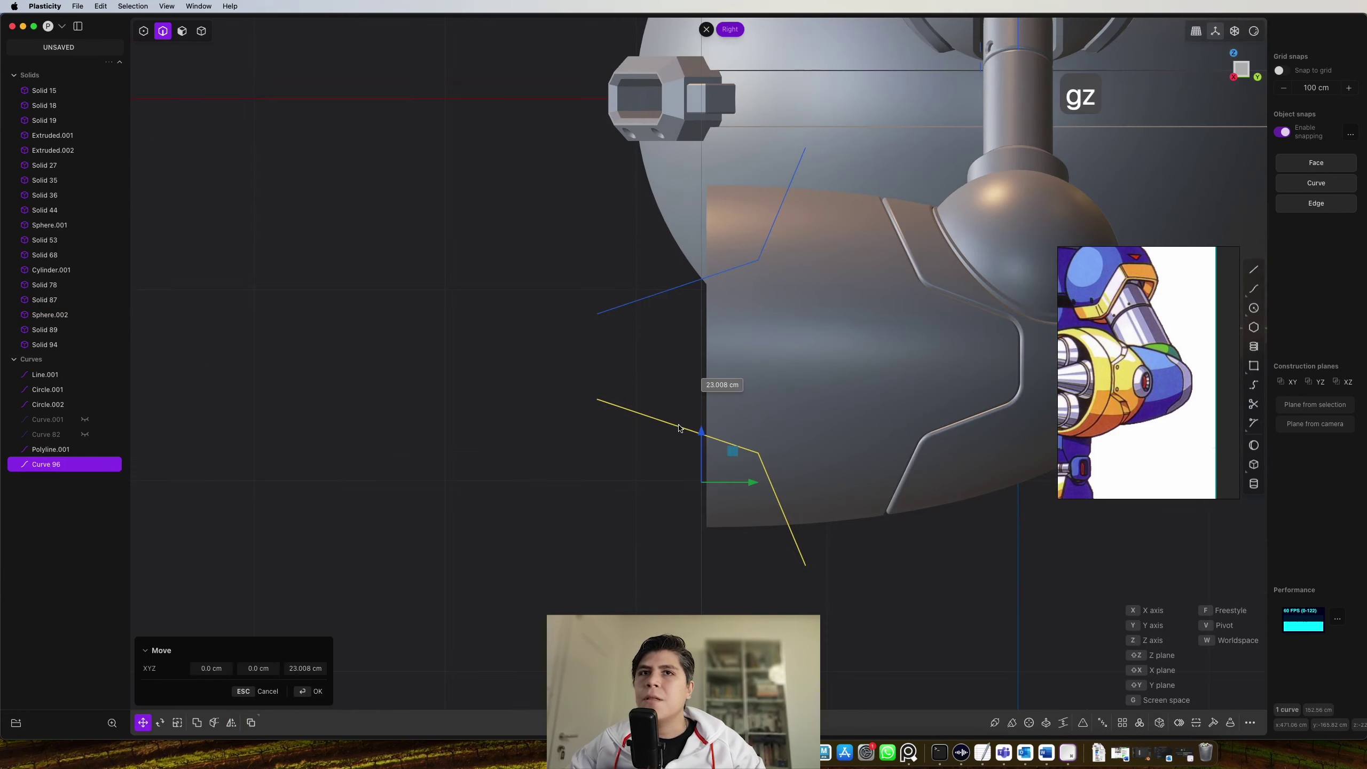
click(686, 416)
Imprint both polylines onto the forearm's front piece and turn on the solids' edge lines
shift+click(696, 416)
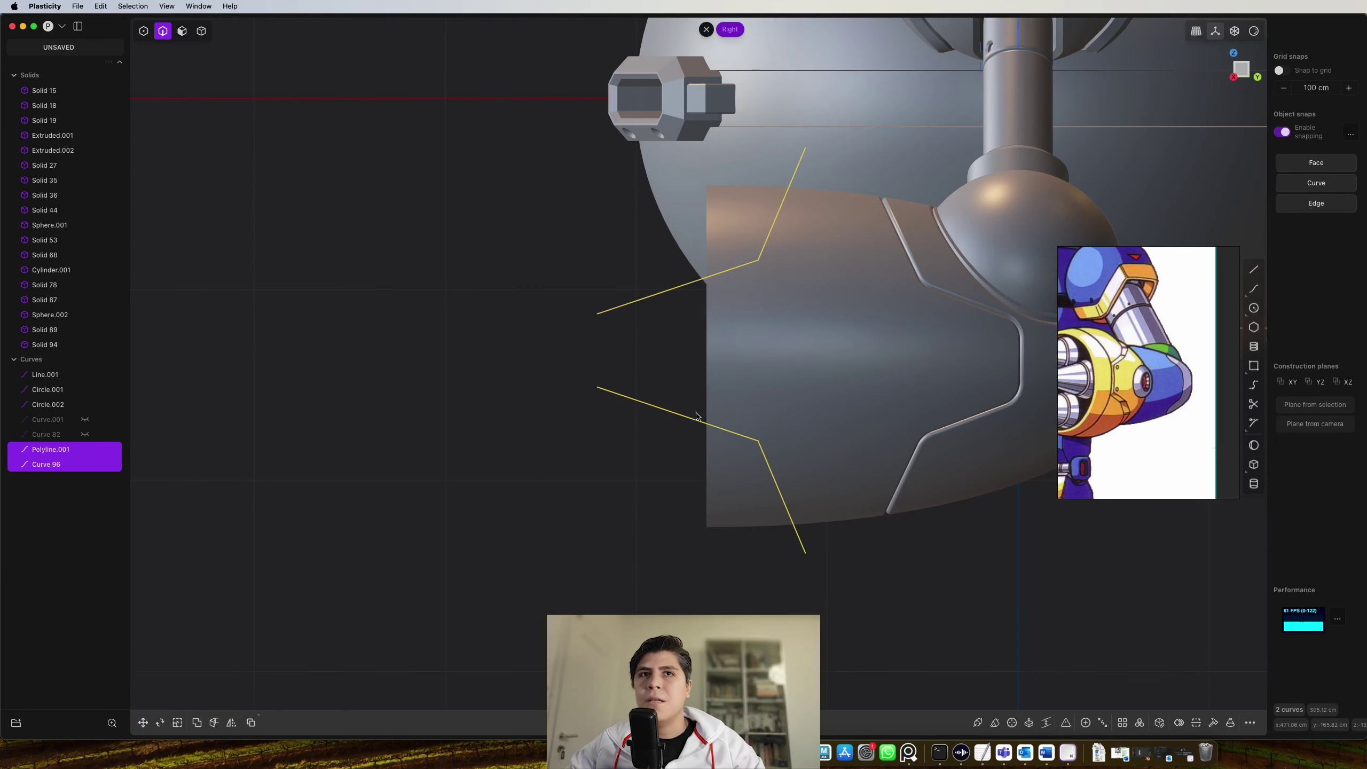
key(Escape)
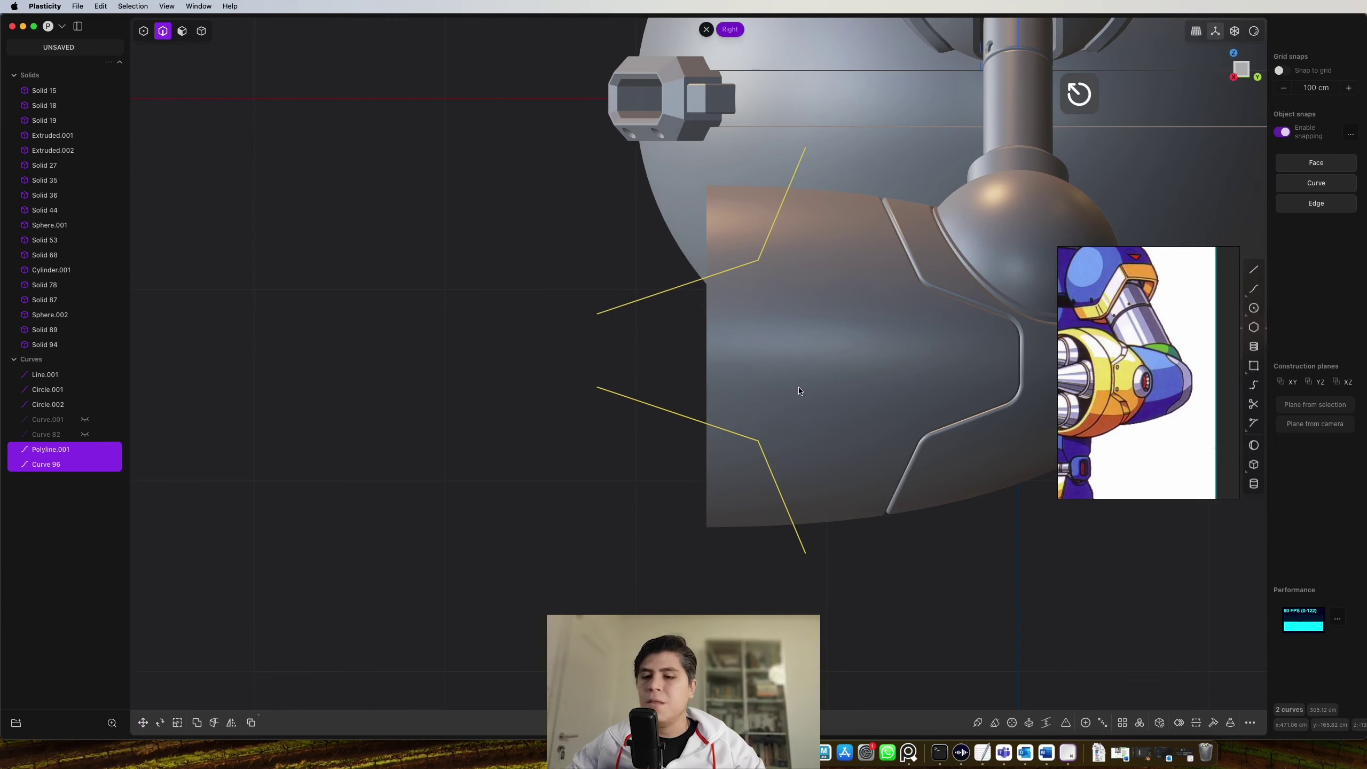
key(shift+i)
click(776, 418)
right_click(776, 417)
middle_drag(776, 417, 705, 335)
key(shift+super+e)
middle_drag(705, 335, 674, 340)
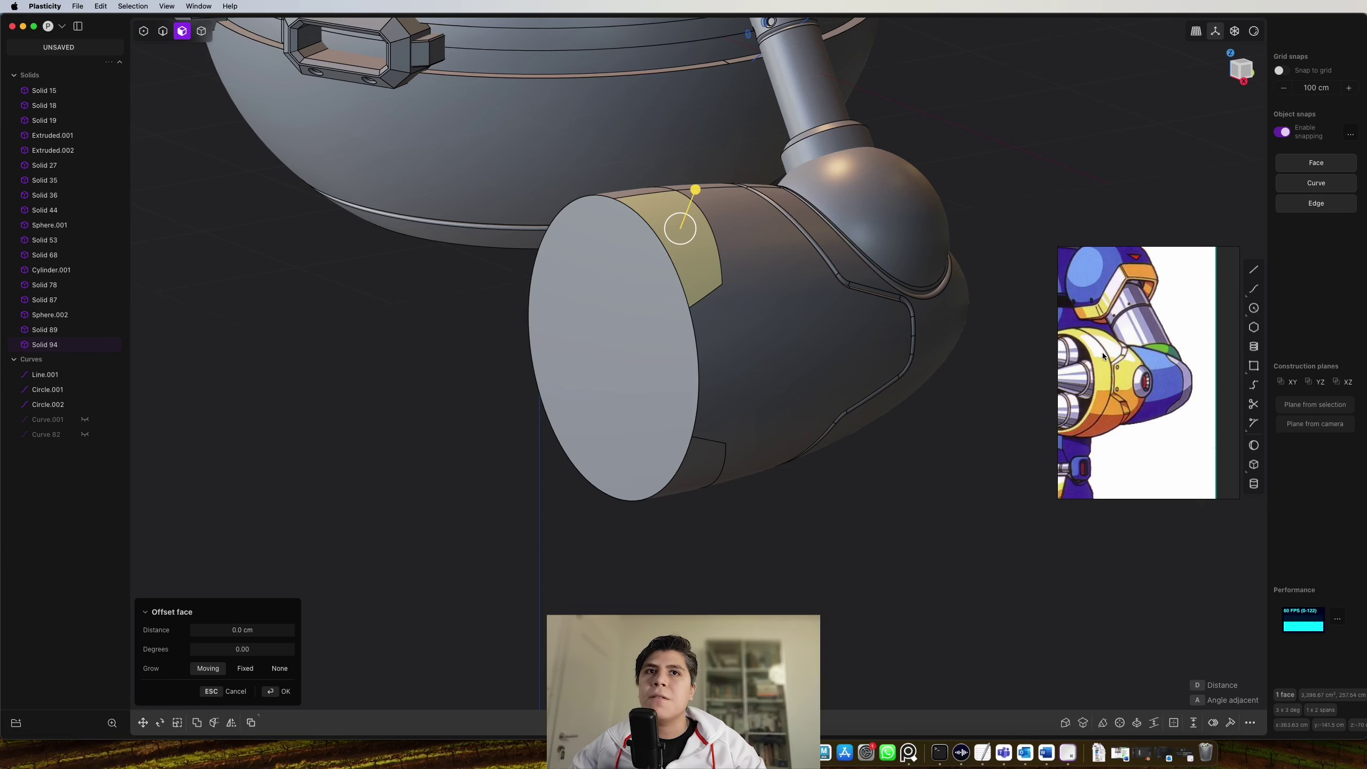
scroll(1108, 388, up, 5)
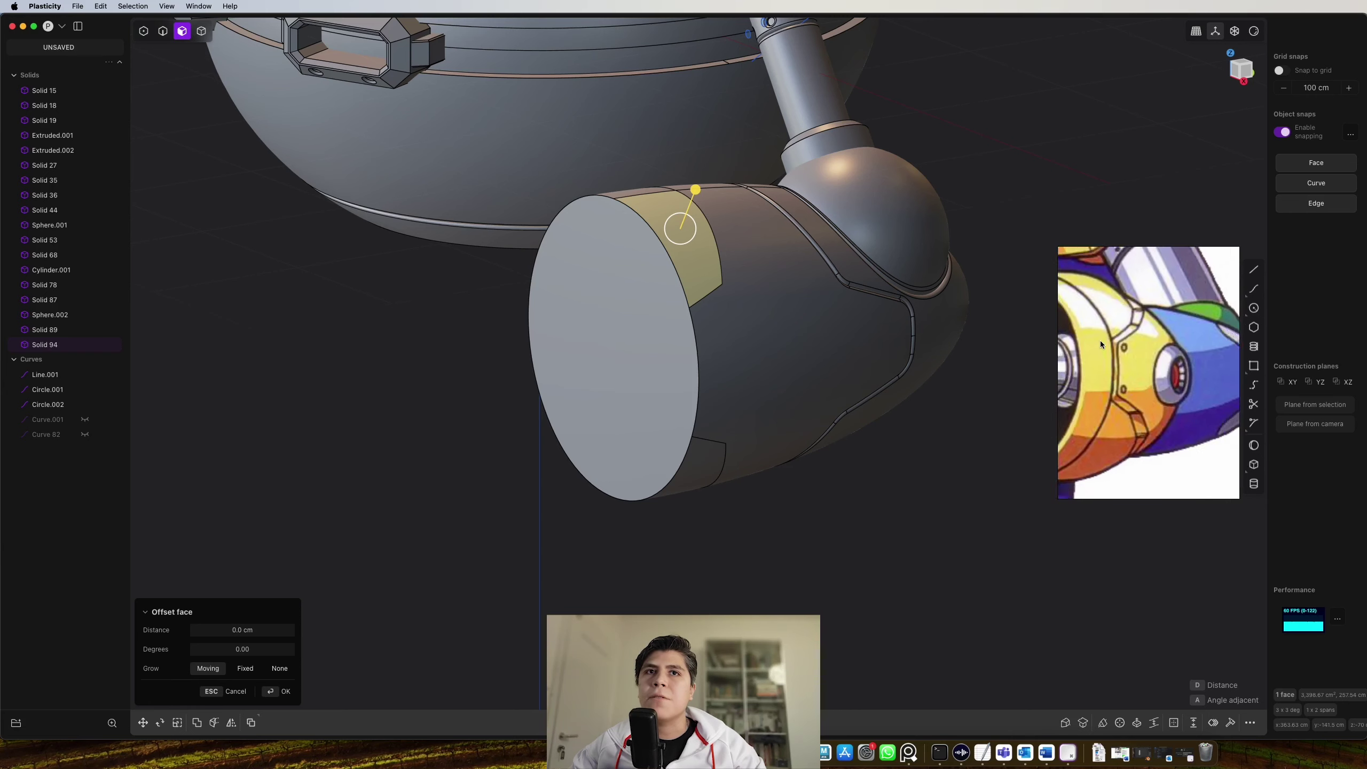
scroll(1100, 350, down, 7)
Extrude the forearm's flat end face outward by about 22.1 cm as a new body
mouse_move(790, 347)
middle_down()
mouse_move(656, 348)
mouse_move(770, 350)
middle_up()
key(3)
click(759, 353)
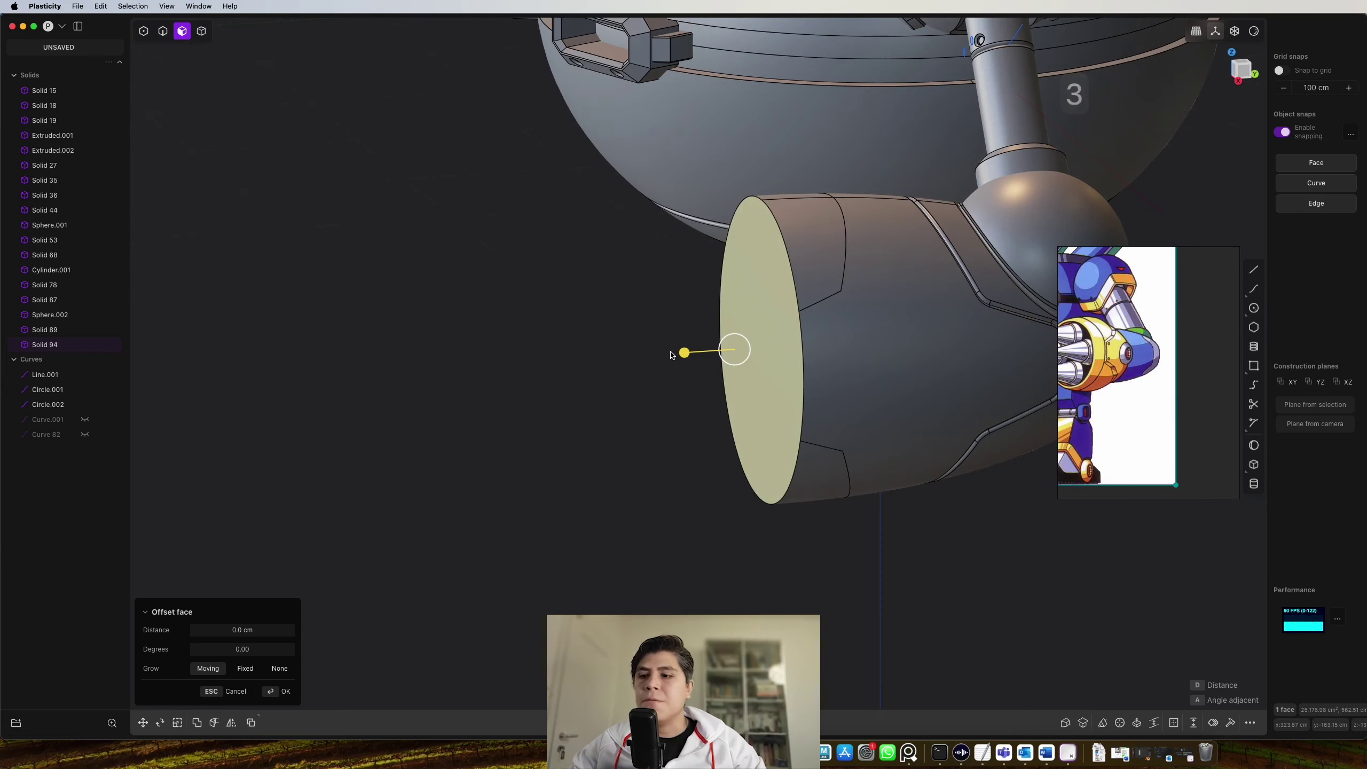
key(e)
middle_drag(665, 350, 636, 341)
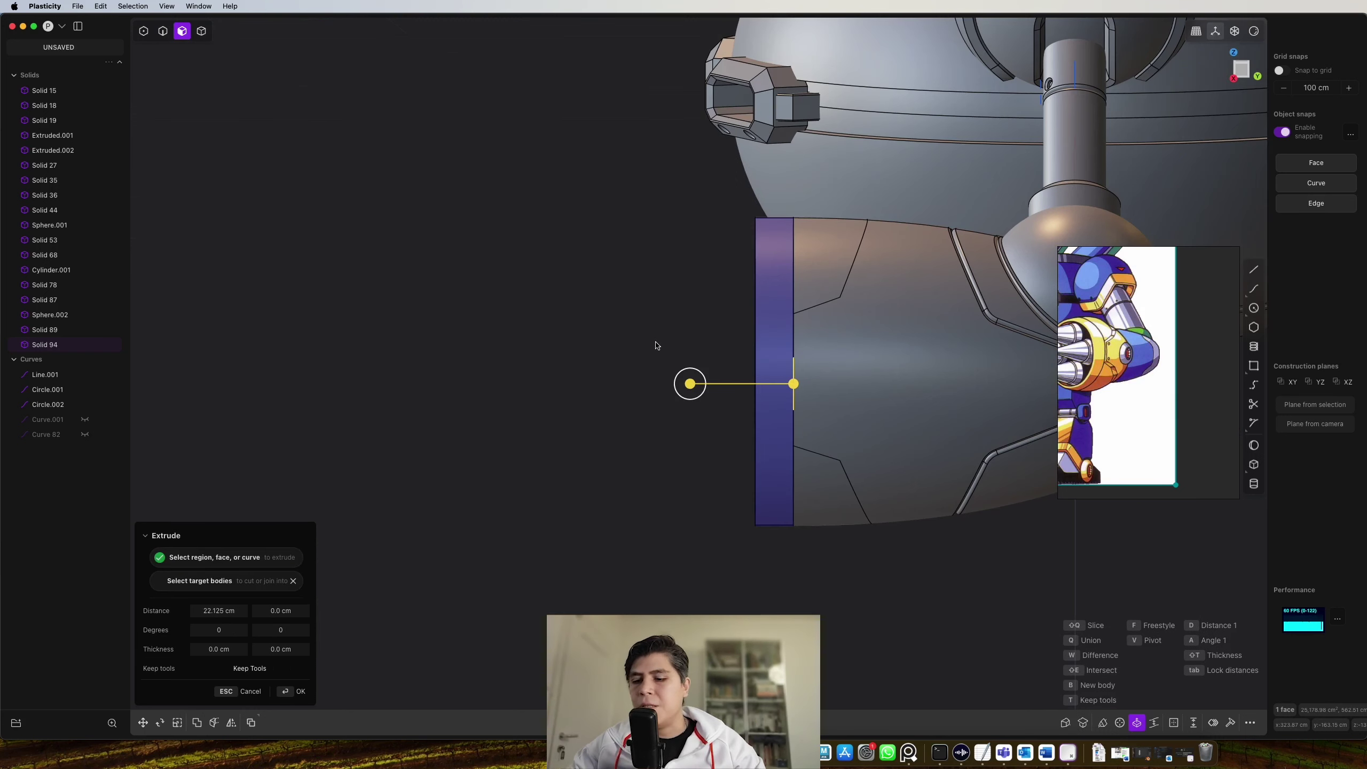
key(b)
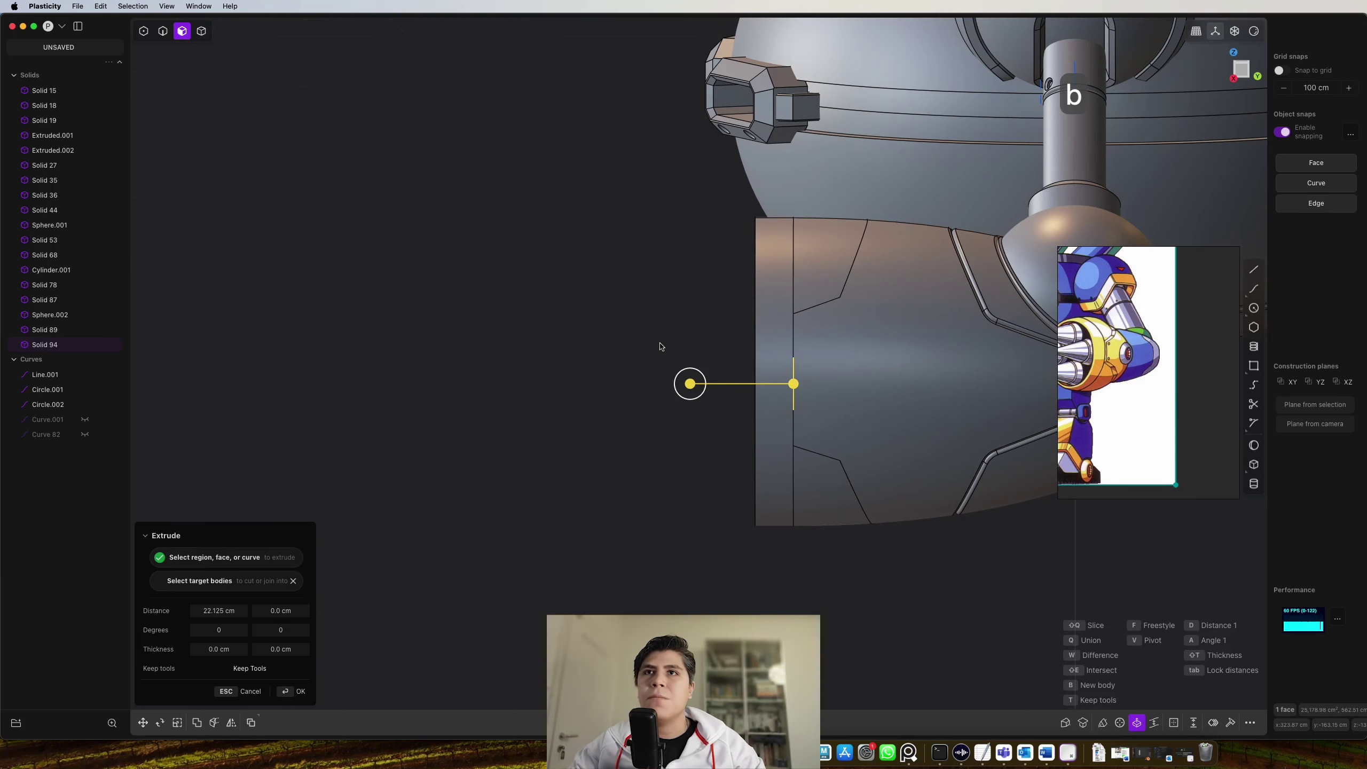
click(662, 346)
Fillet the outer front edge of the extruded end cap with a large radius
middle_drag(662, 346, 722, 322)
key(2)
click(727, 233)
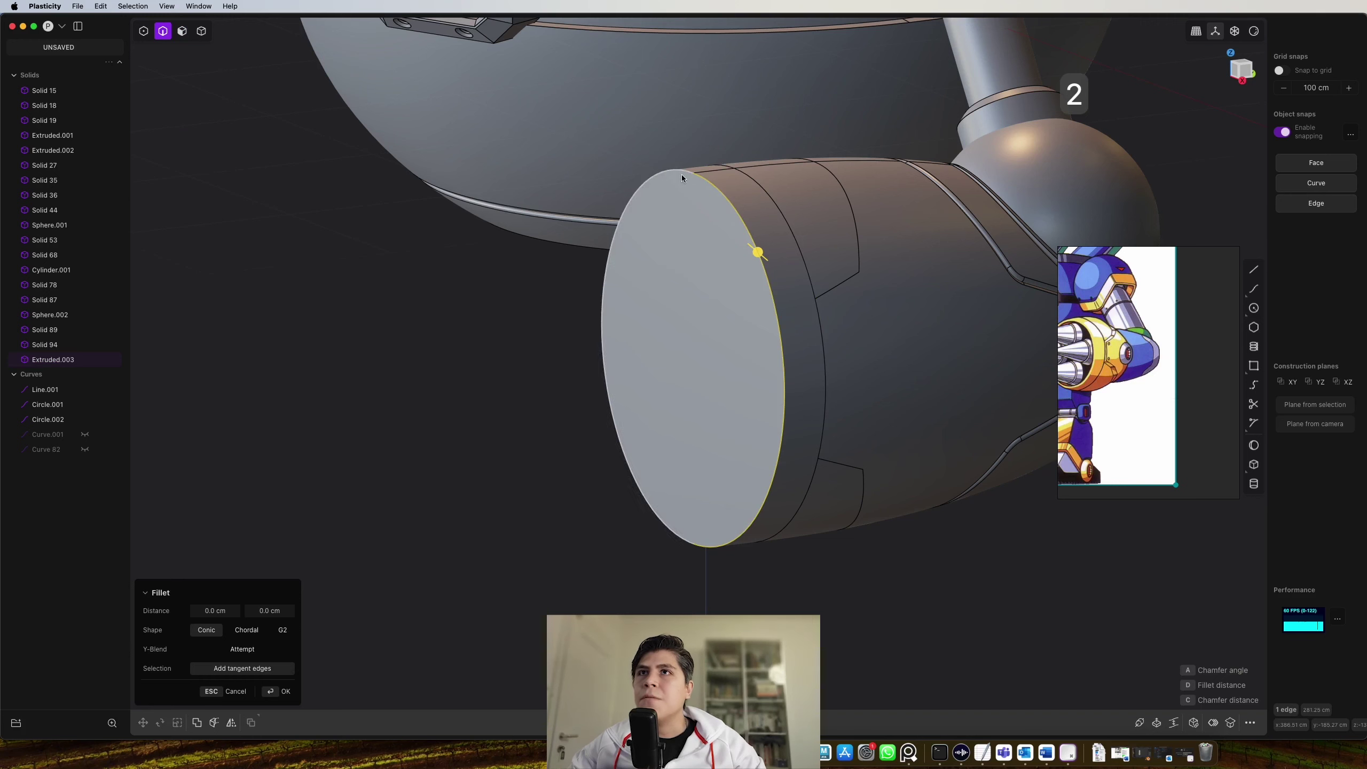
drag(748, 248, 741, 243)
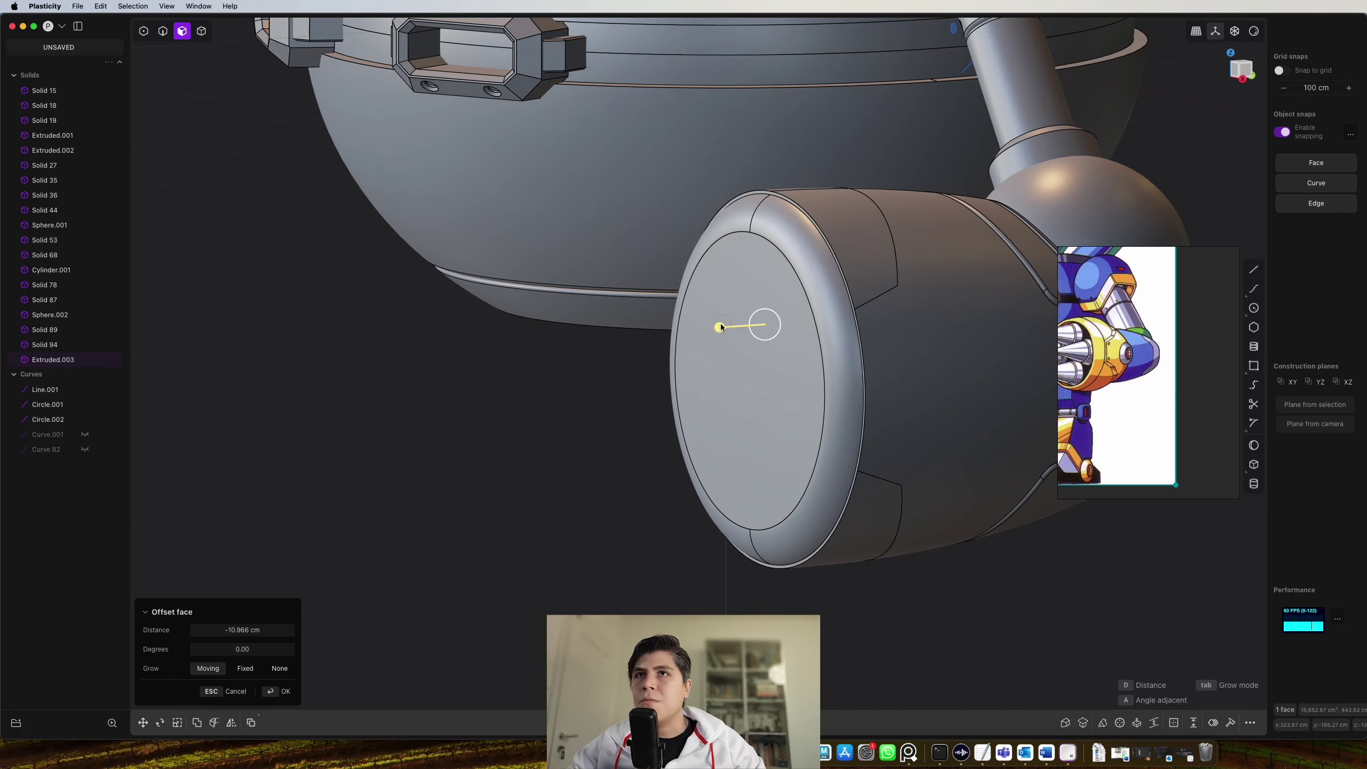
Extrude the end cap's flat front face inward to cut a round recess
key(Escape)
key(e)
drag(689, 329, 722, 326)
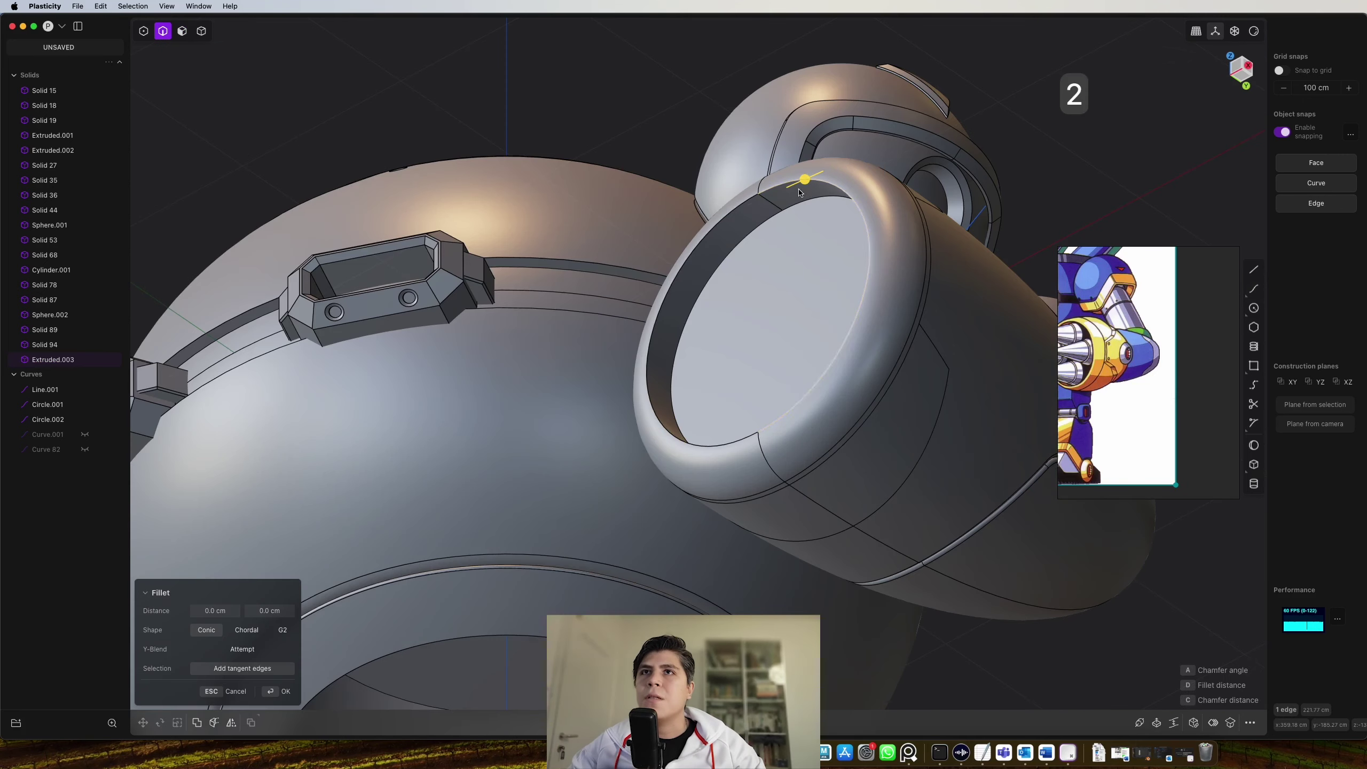
Chamfer the rim edge of the end cap's recess by about 4.2 cm
drag(804, 179, 811, 181)
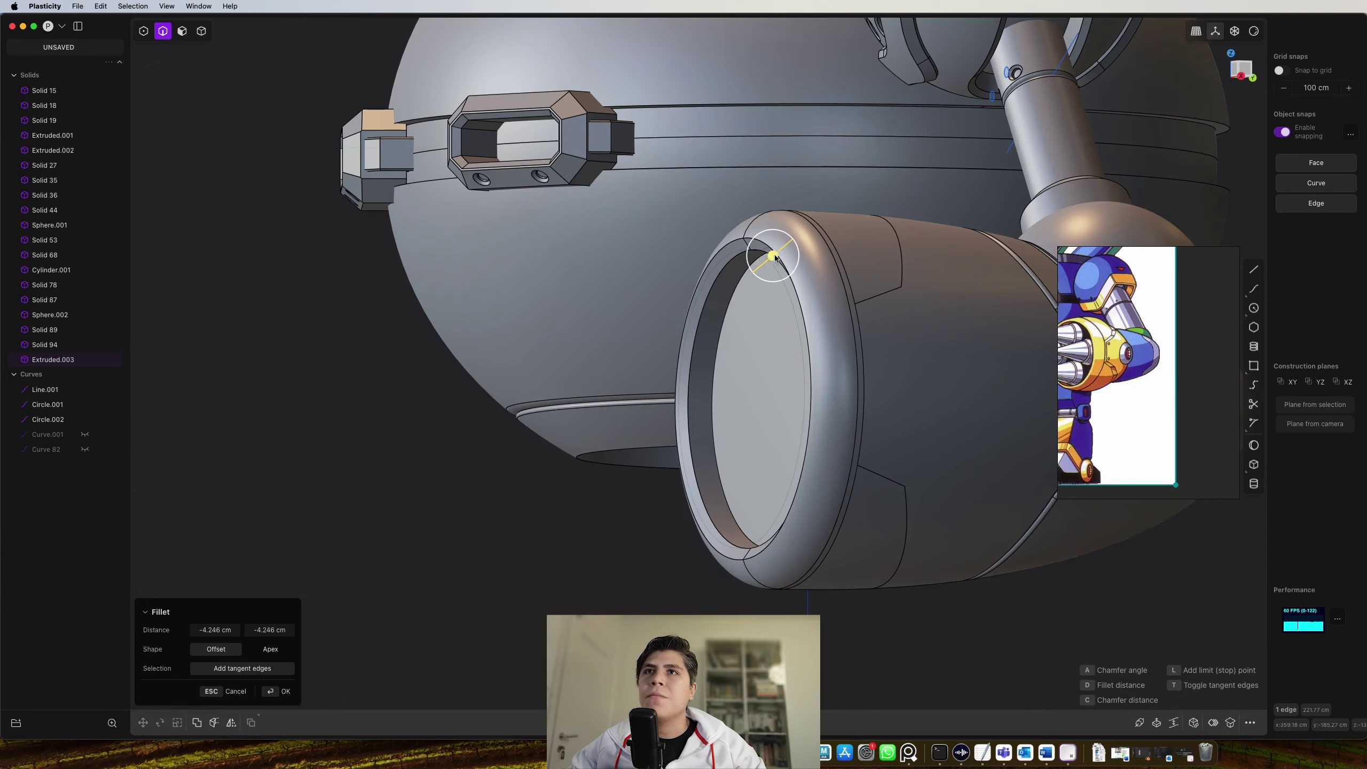
drag(775, 258, 773, 256)
middle_drag(773, 257, 794, 345)
key(Return)
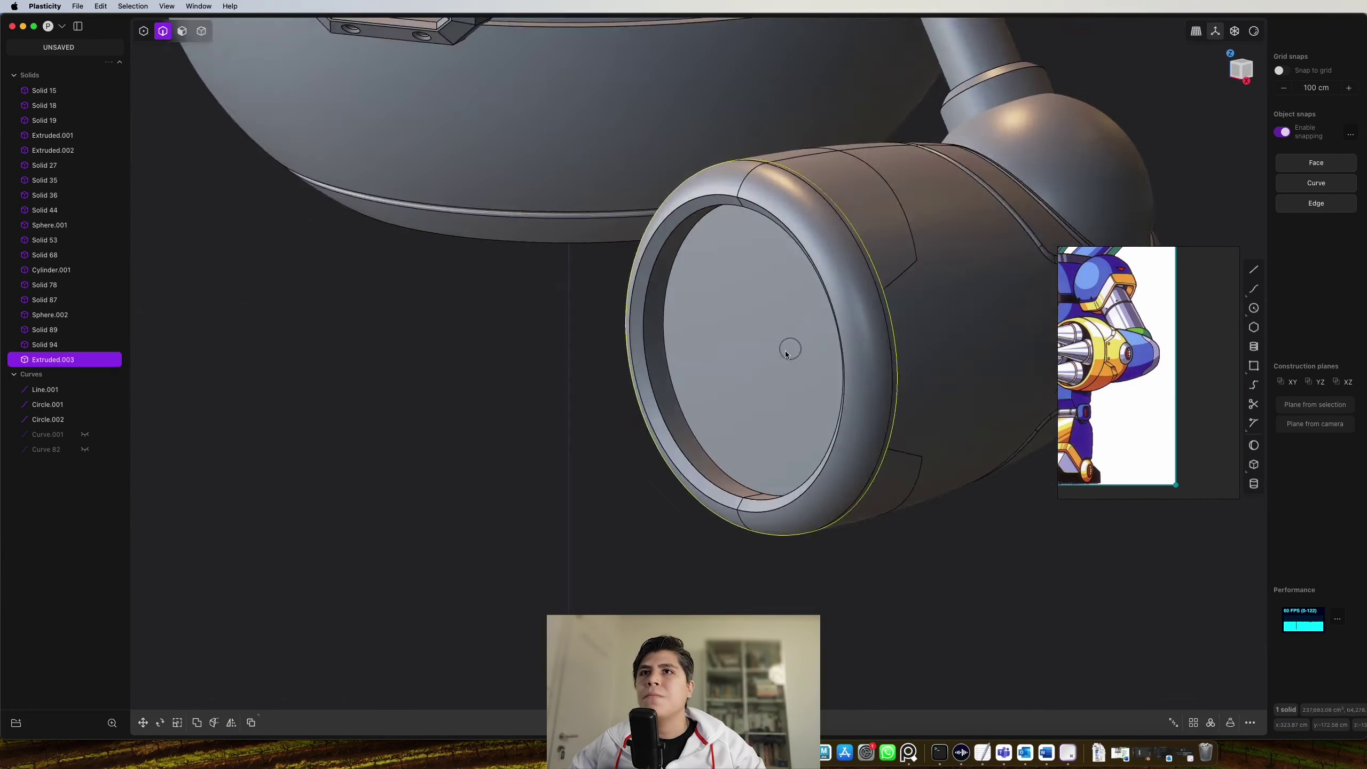
Offset the large central faces of the forearm's front piece outward so they stand above the imprinted front panels
scroll(753, 377, down, 5)
middle_drag(713, 402, 682, 387)
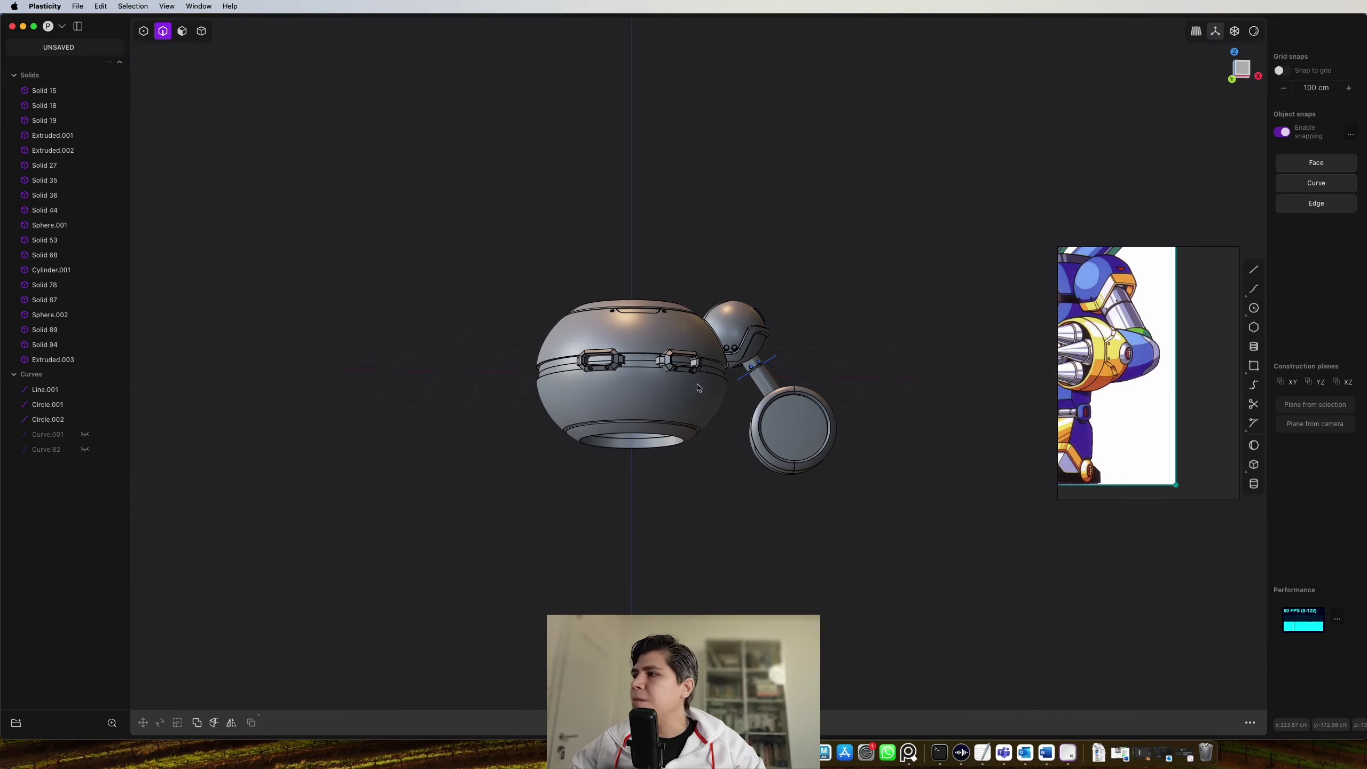
shift+middle_drag(753, 473, 610, 379)
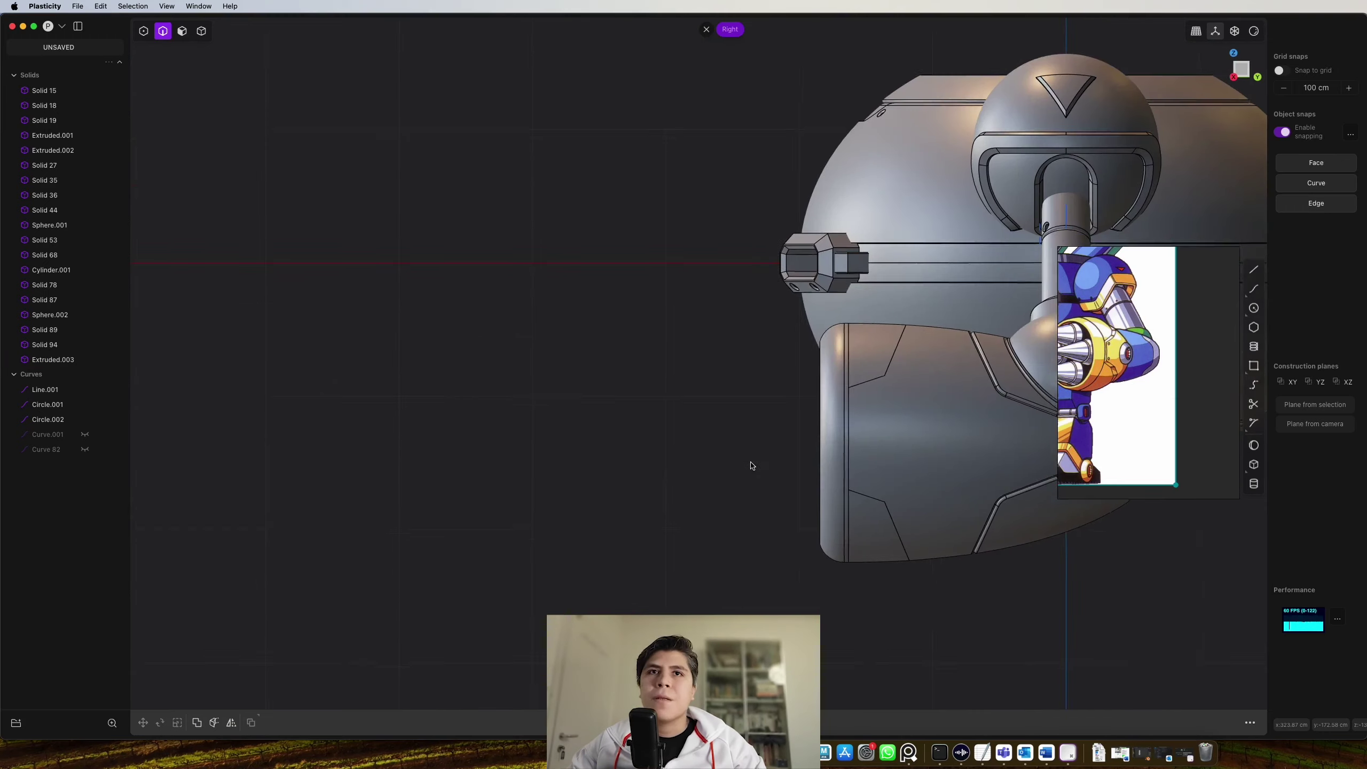
scroll(791, 393, up, 3)
middle_drag(791, 393, 845, 422)
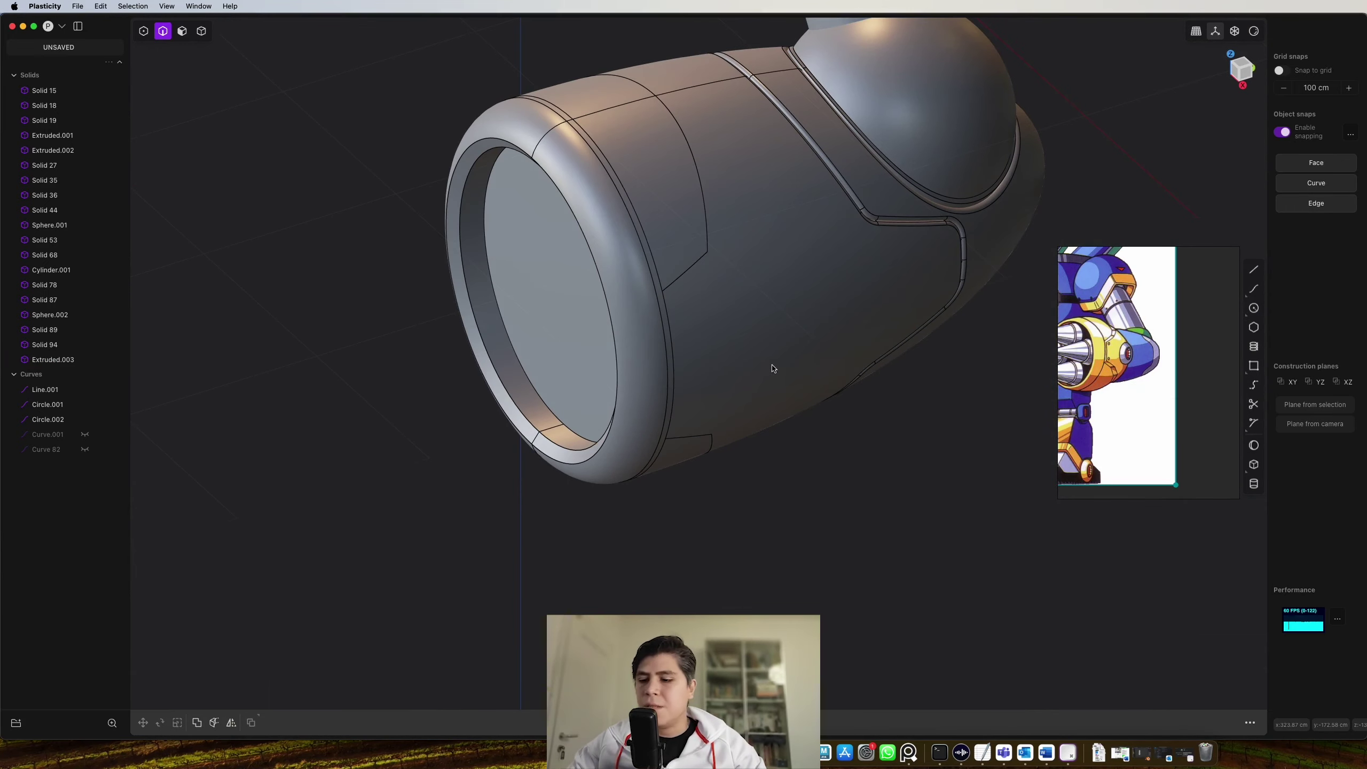
key(3)
click(760, 297)
shift+middle_drag(760, 297, 846, 453)
shift+click(756, 237)
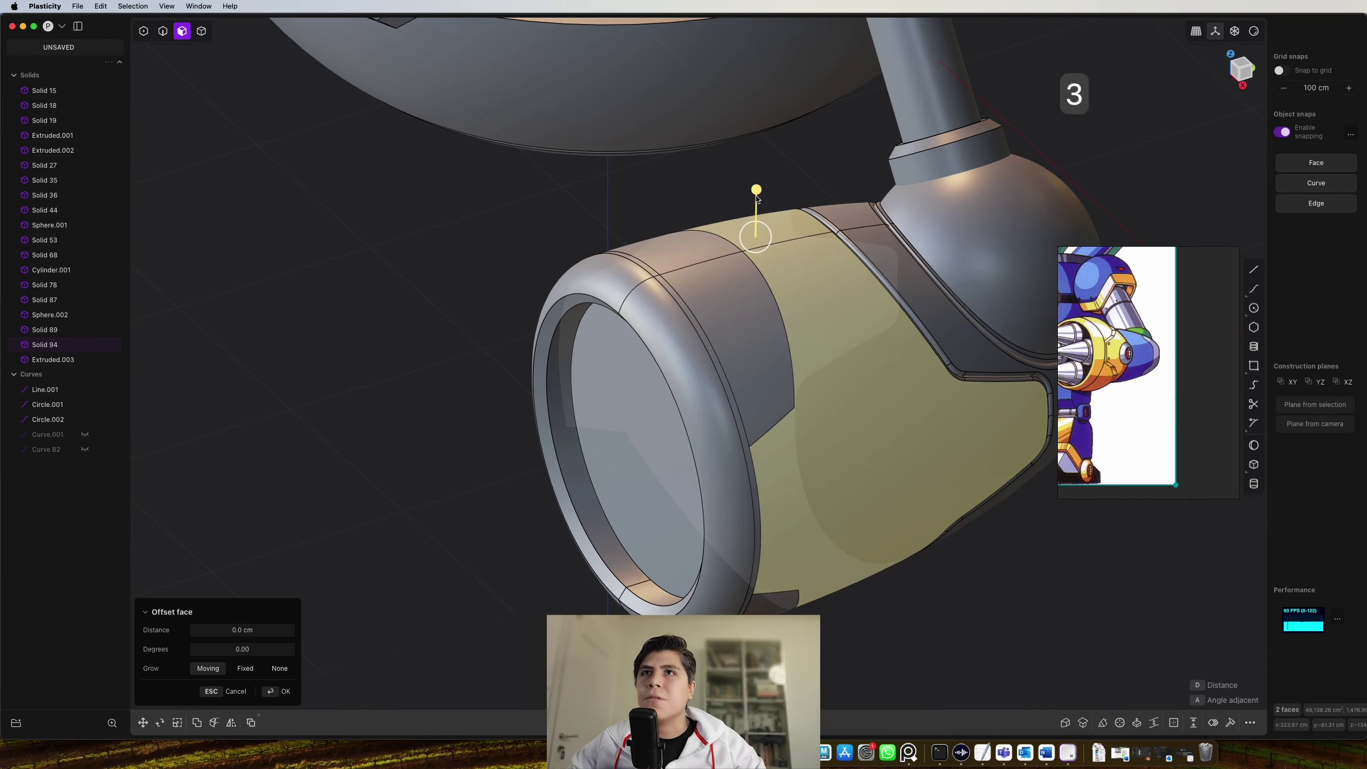
Fillet all the raised panel's stepped edges around the forearm's front by about 3.9 cm
key(2)
middle_drag(759, 216, 810, 339)
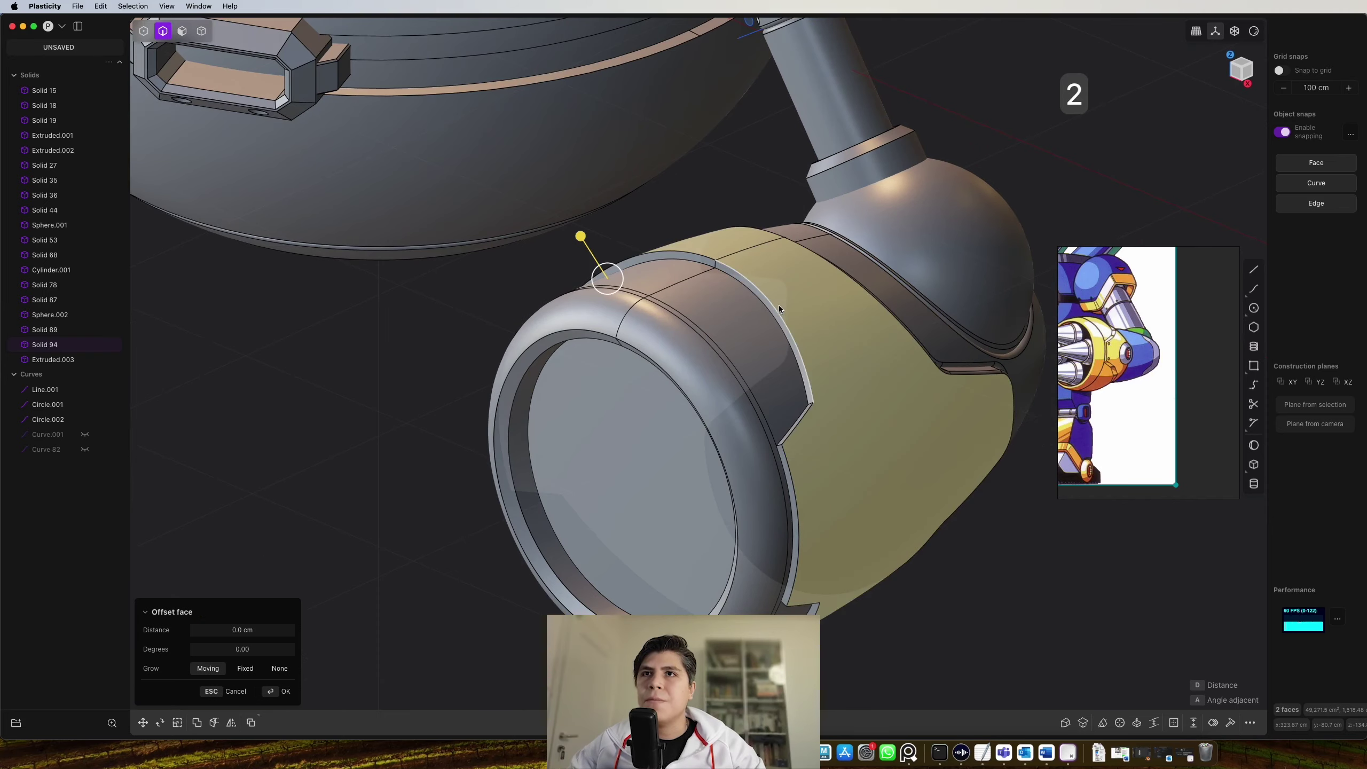
click(775, 309)
double_click(805, 374)
shift+click(799, 421)
shift+click(794, 484)
middle_drag(804, 560, 832, 225)
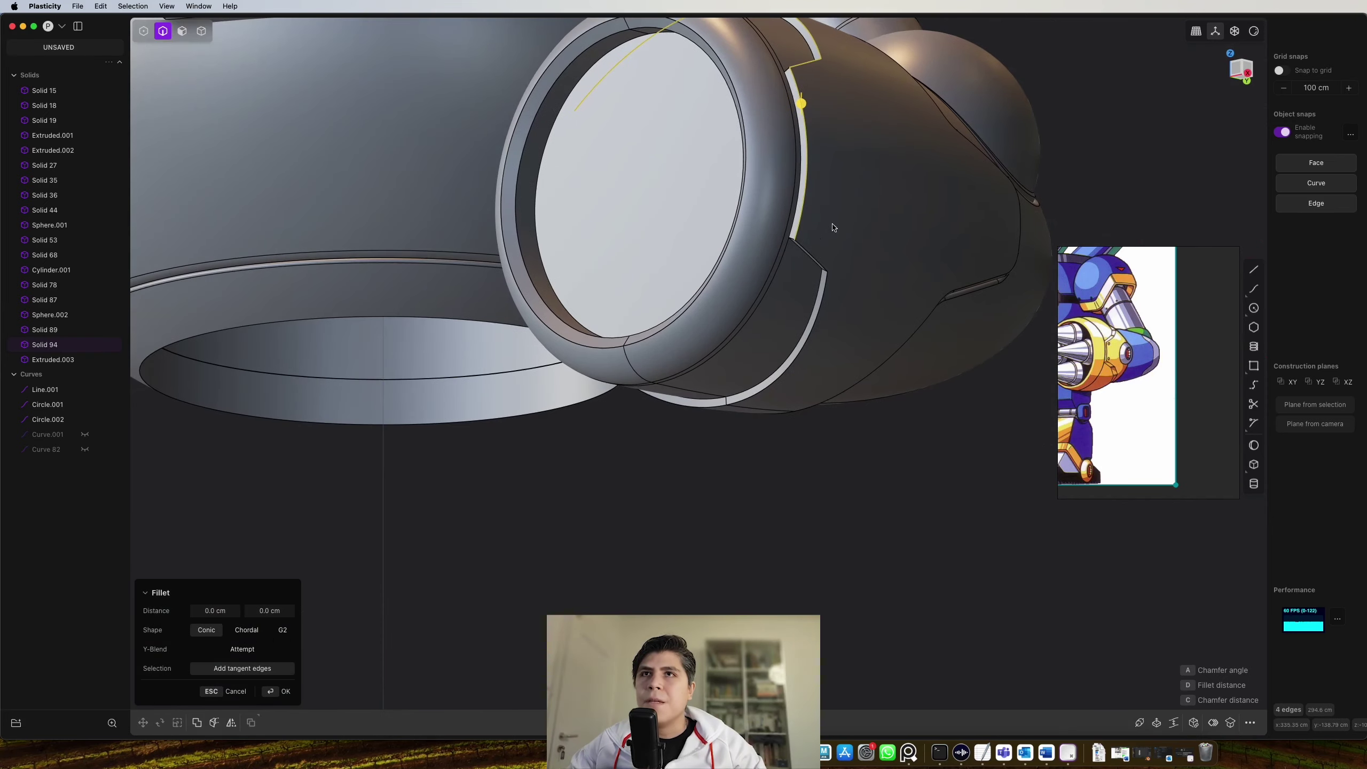
shift+double_click(828, 309)
middle_drag(828, 313, 915, 323)
shift+click(756, 313)
click(770, 171)
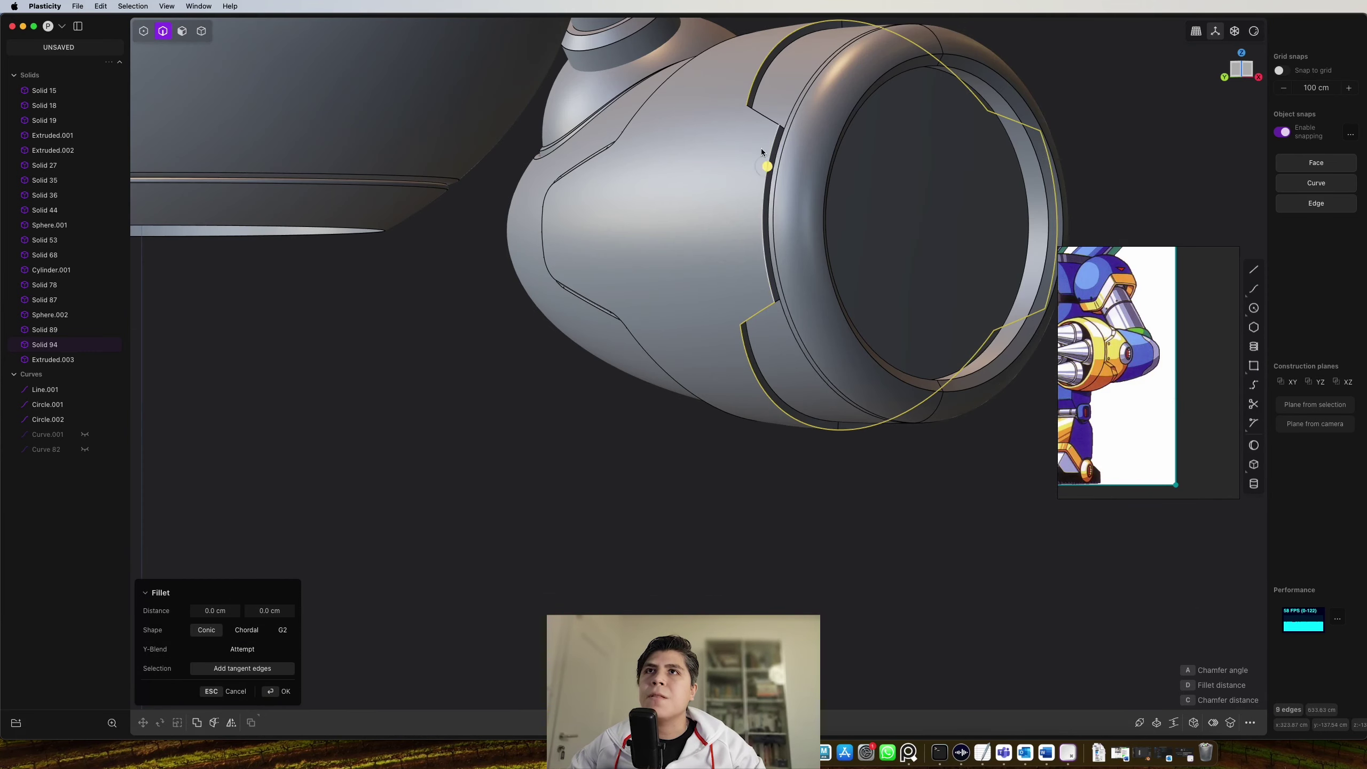
click(765, 118)
middle_drag(765, 118, 672, 266)
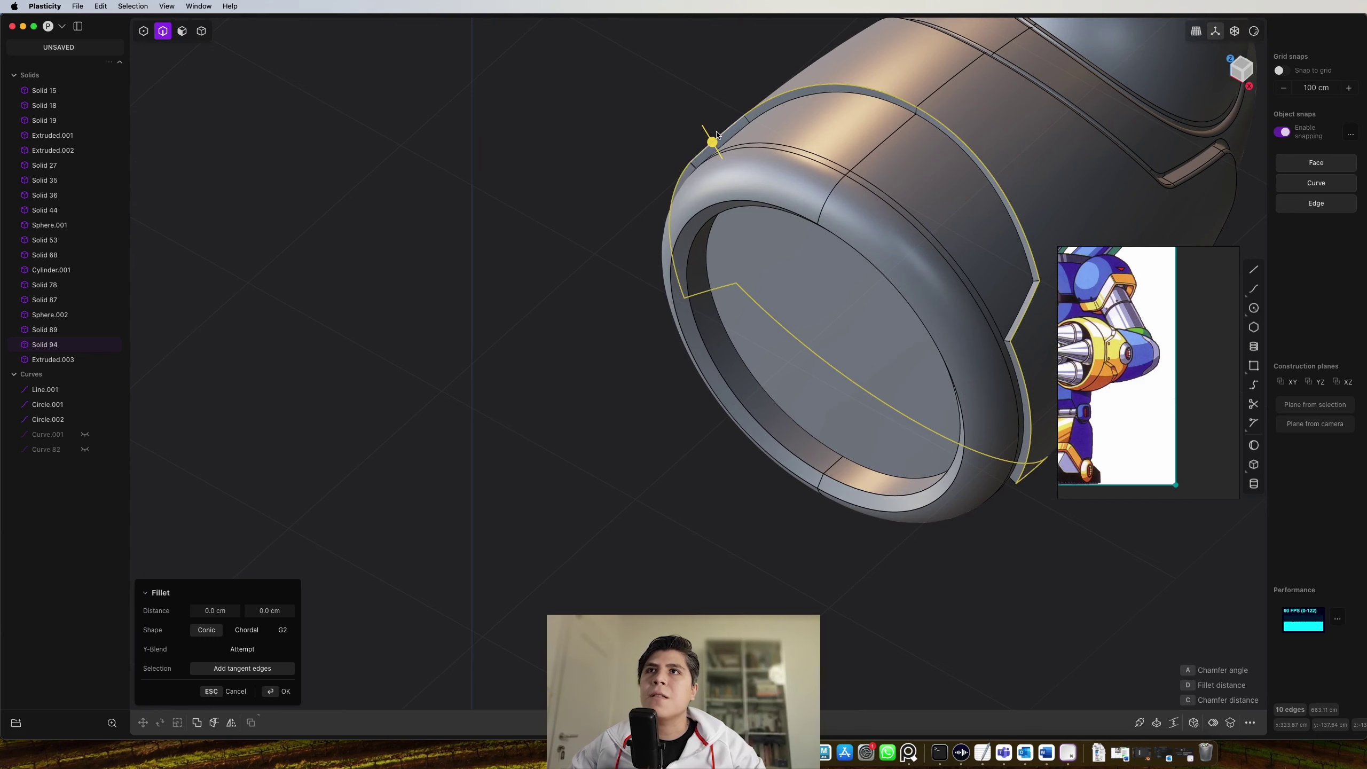
drag(715, 141, 712, 130)
middle_drag(839, 294, 658, 262)
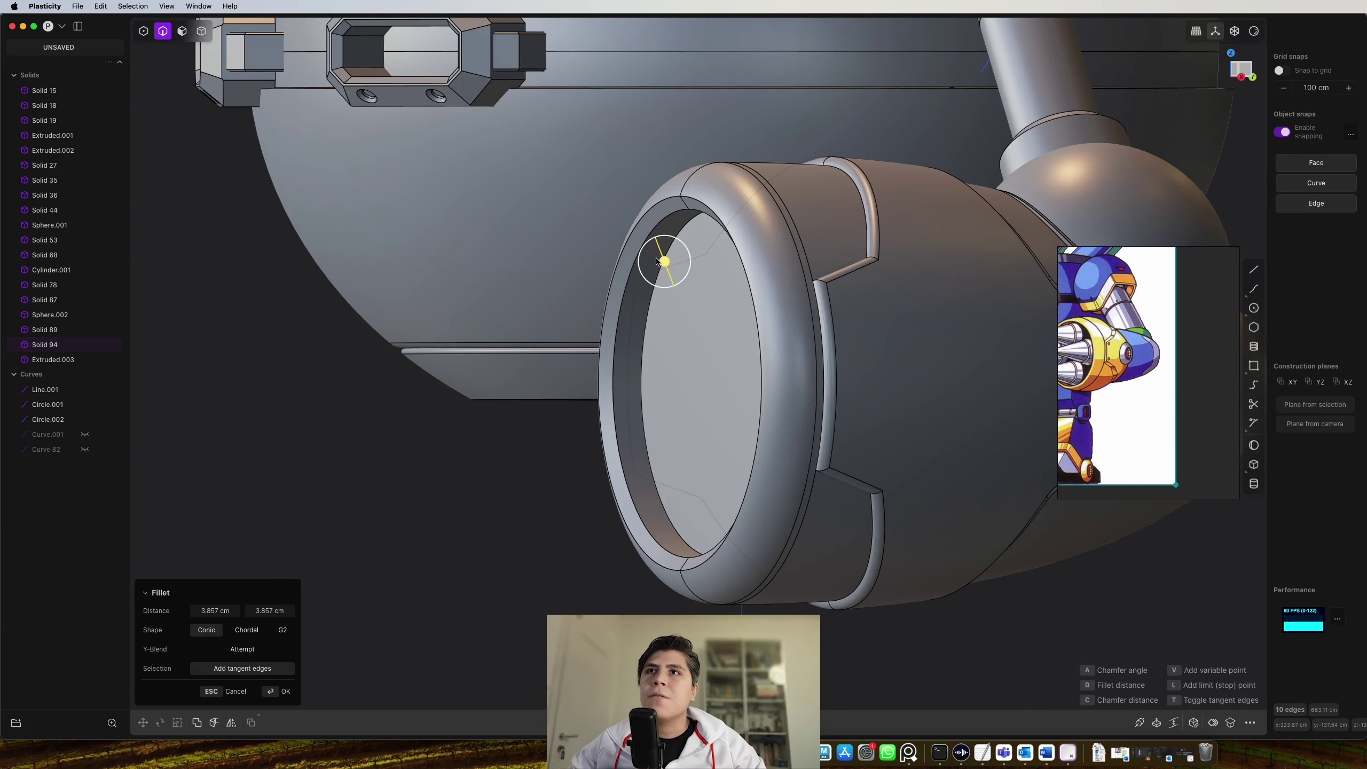
drag(664, 263, 662, 280)
middle_drag(726, 286, 692, 275)
drag(691, 227, 685, 217)
key(Return)
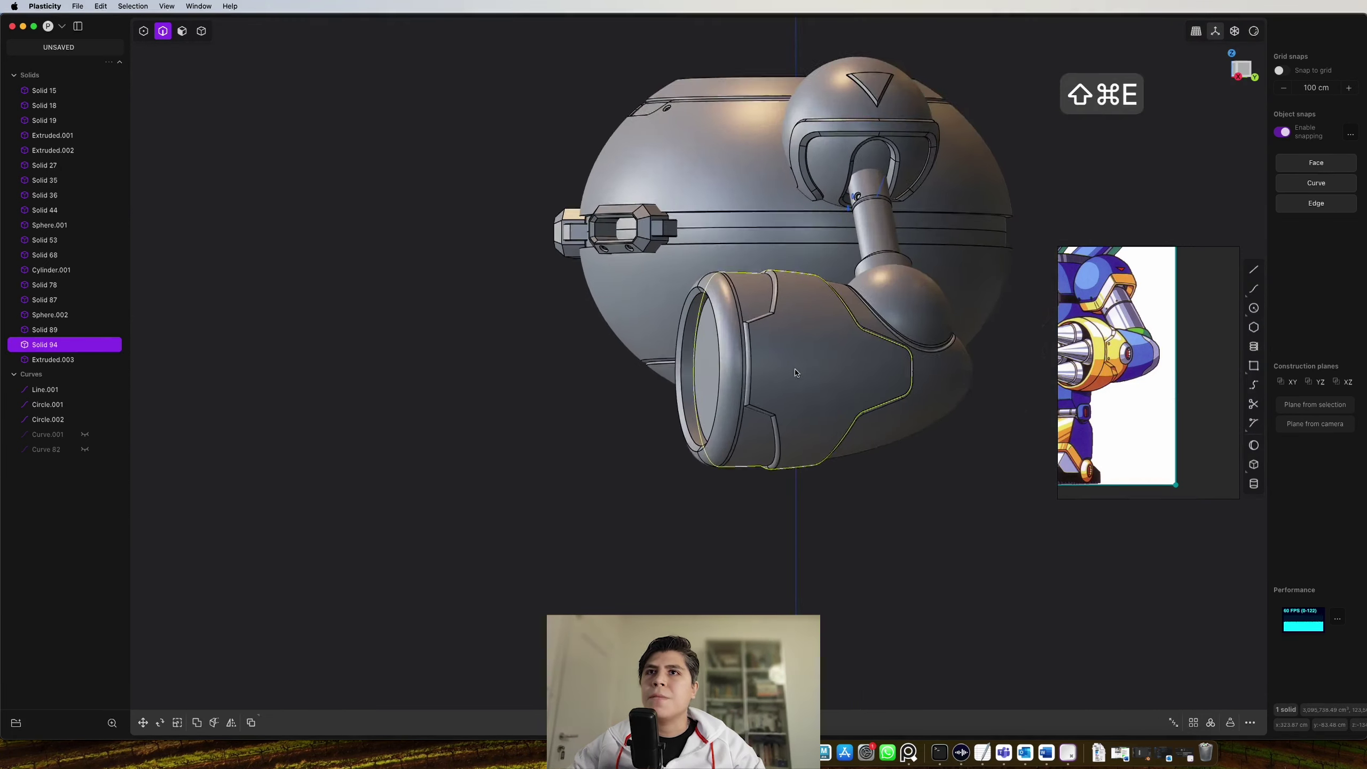
Draw a circle of about 5.9 cm radius near the raised panel's upper front corner in the side view and duplicate it straight down
scroll(700, 361, up, 10)
key(KP_3)
click(1253, 308)
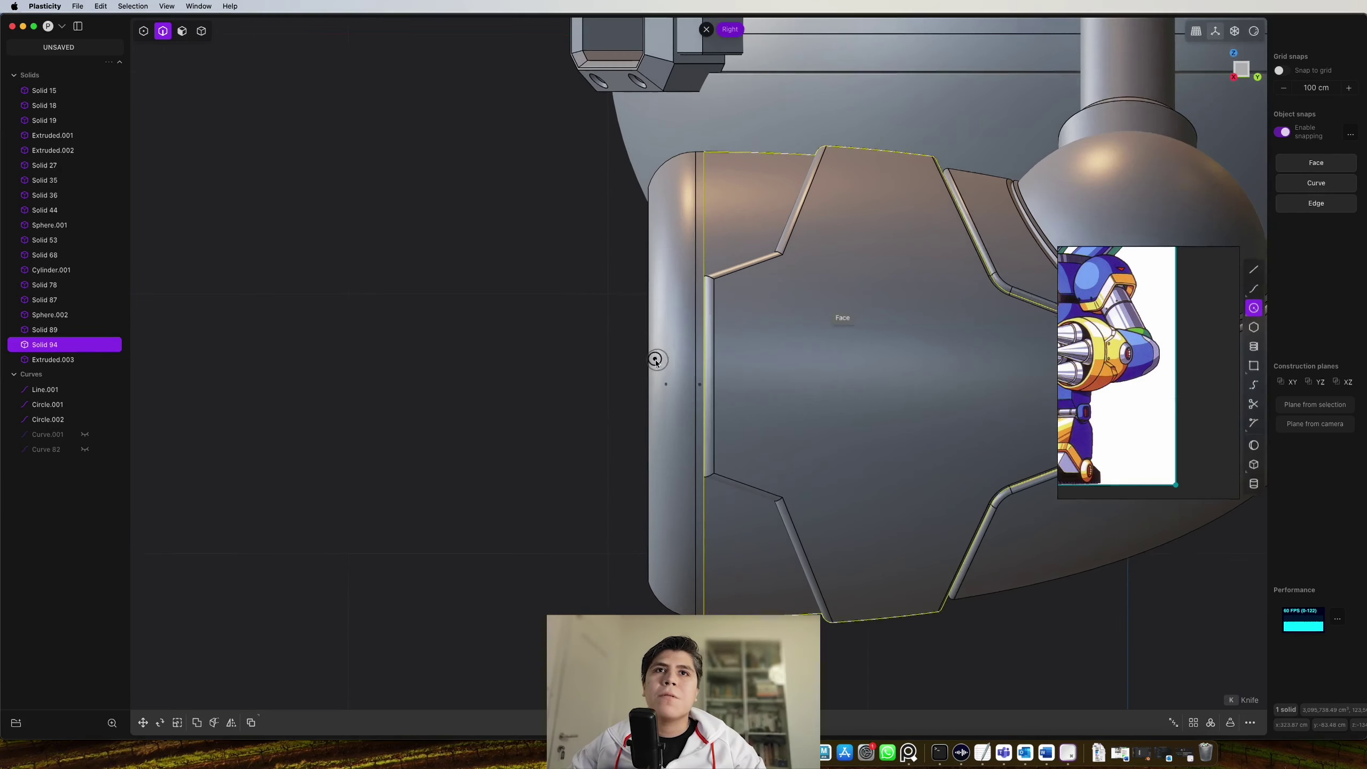
click(766, 293)
key(shift+d)
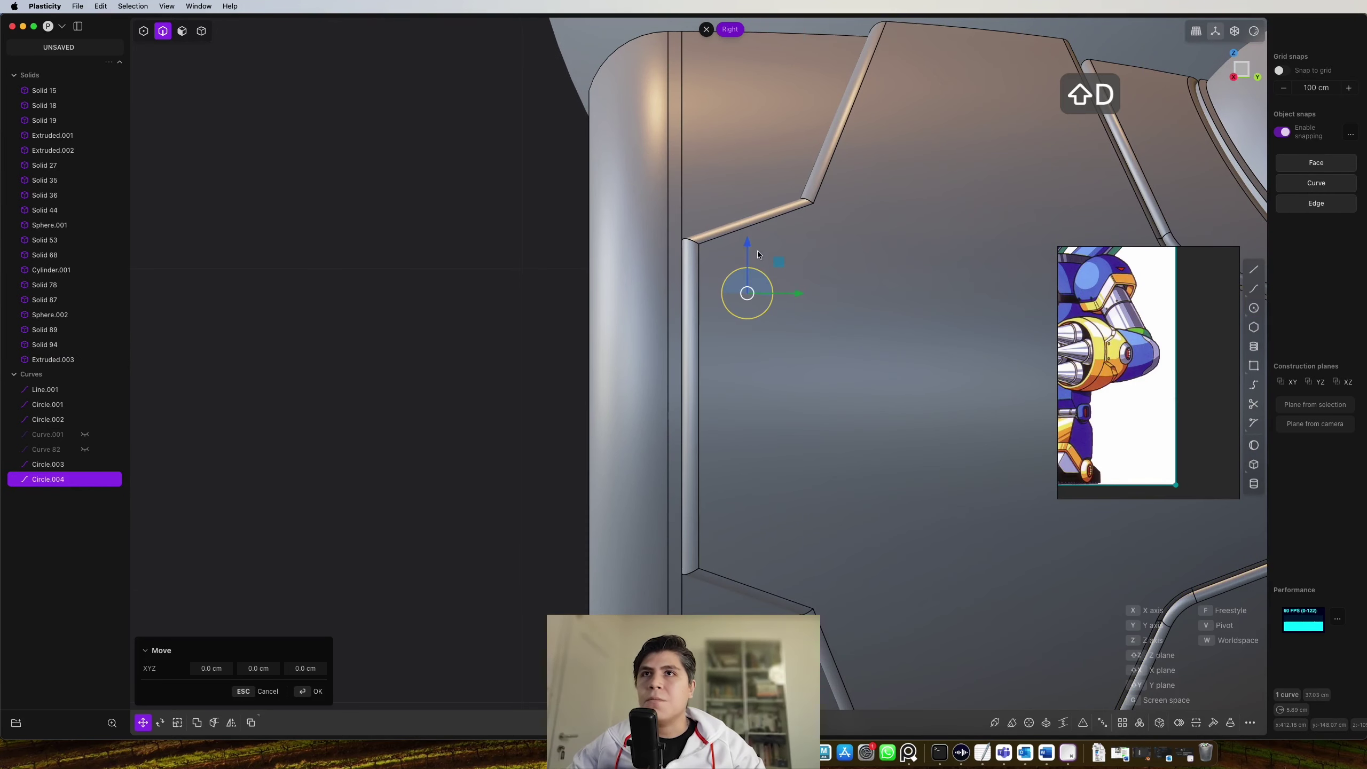
click(734, 481)
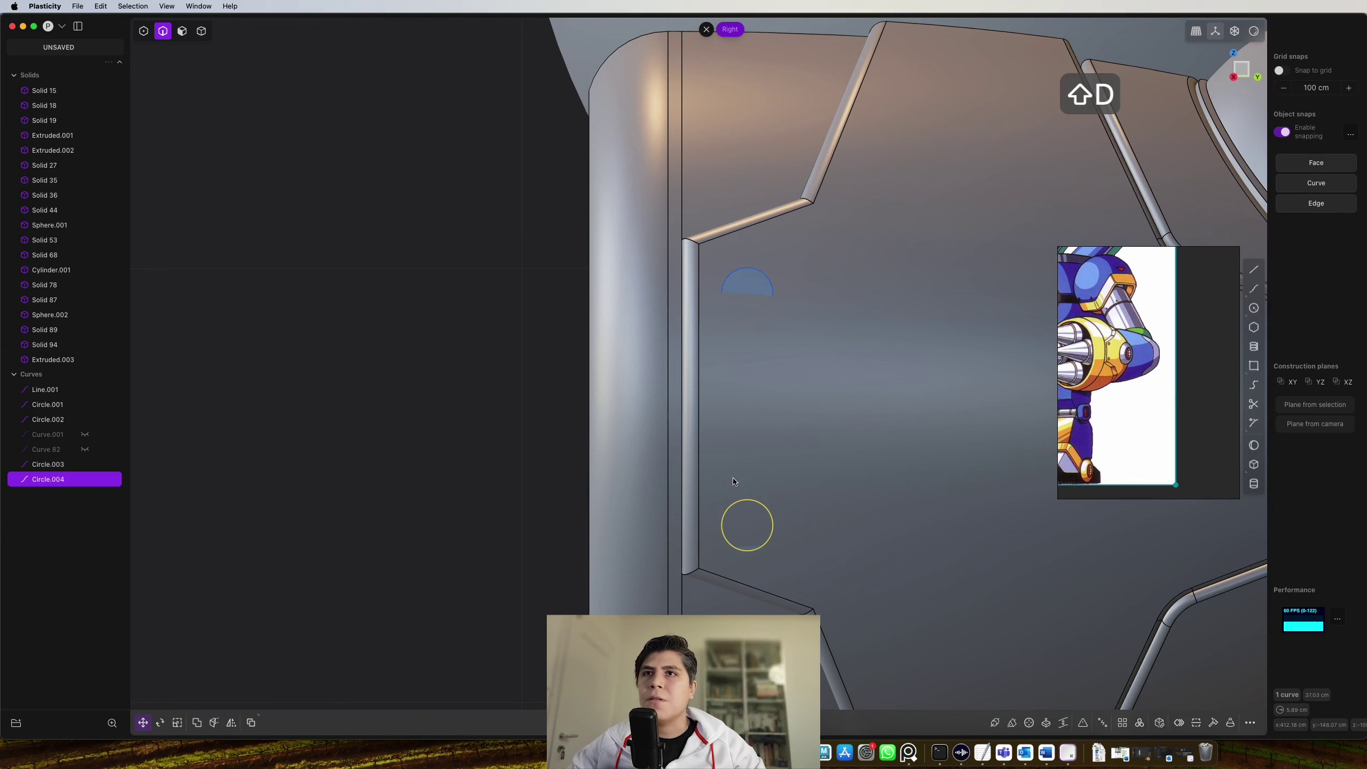
Imprint both circles onto the forearm's front piece
shift+click(766, 277)
key(shift+i)
click(748, 331)
Offset the four imprinted circular faces on both sides of the forearm inward by about 2.7 cm to form round holes
key(3)
click(742, 315)
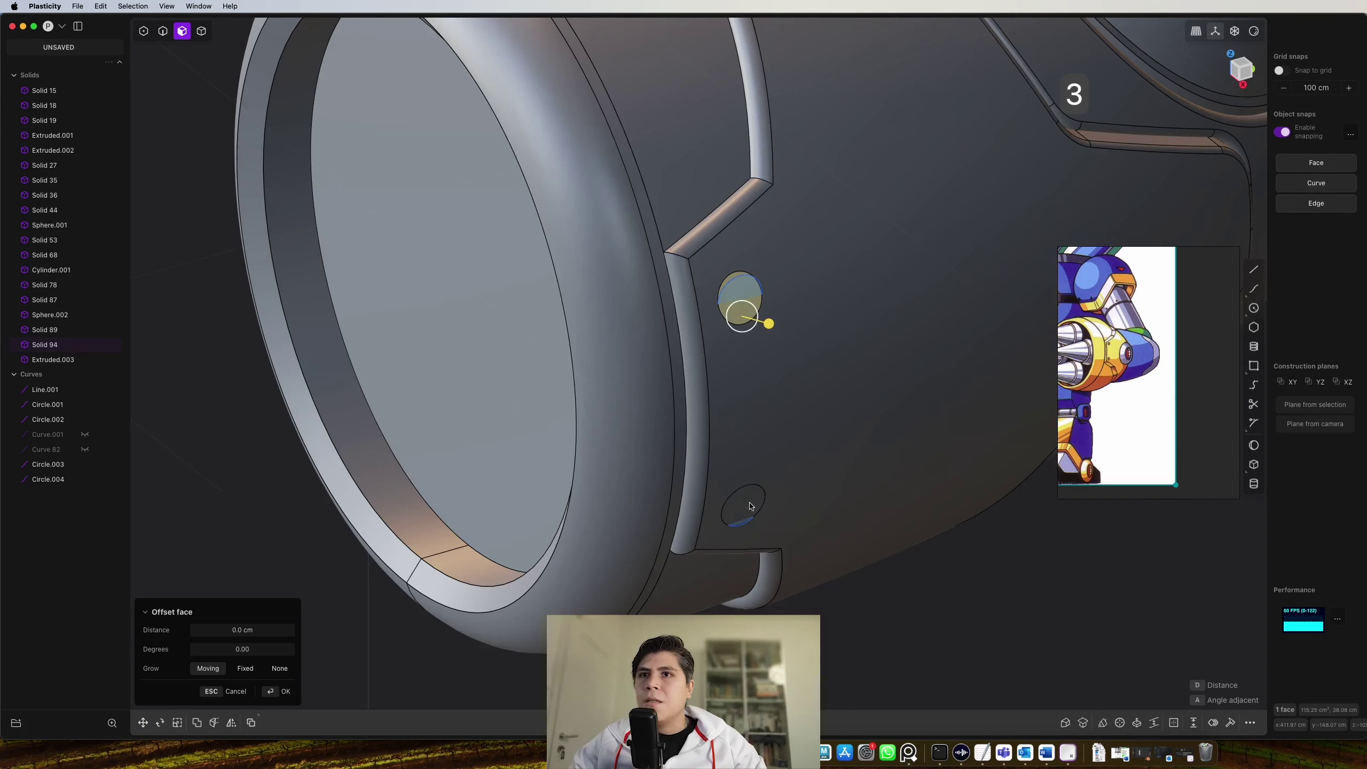
shift+click(748, 504)
middle_drag(458, 425, 904, 295)
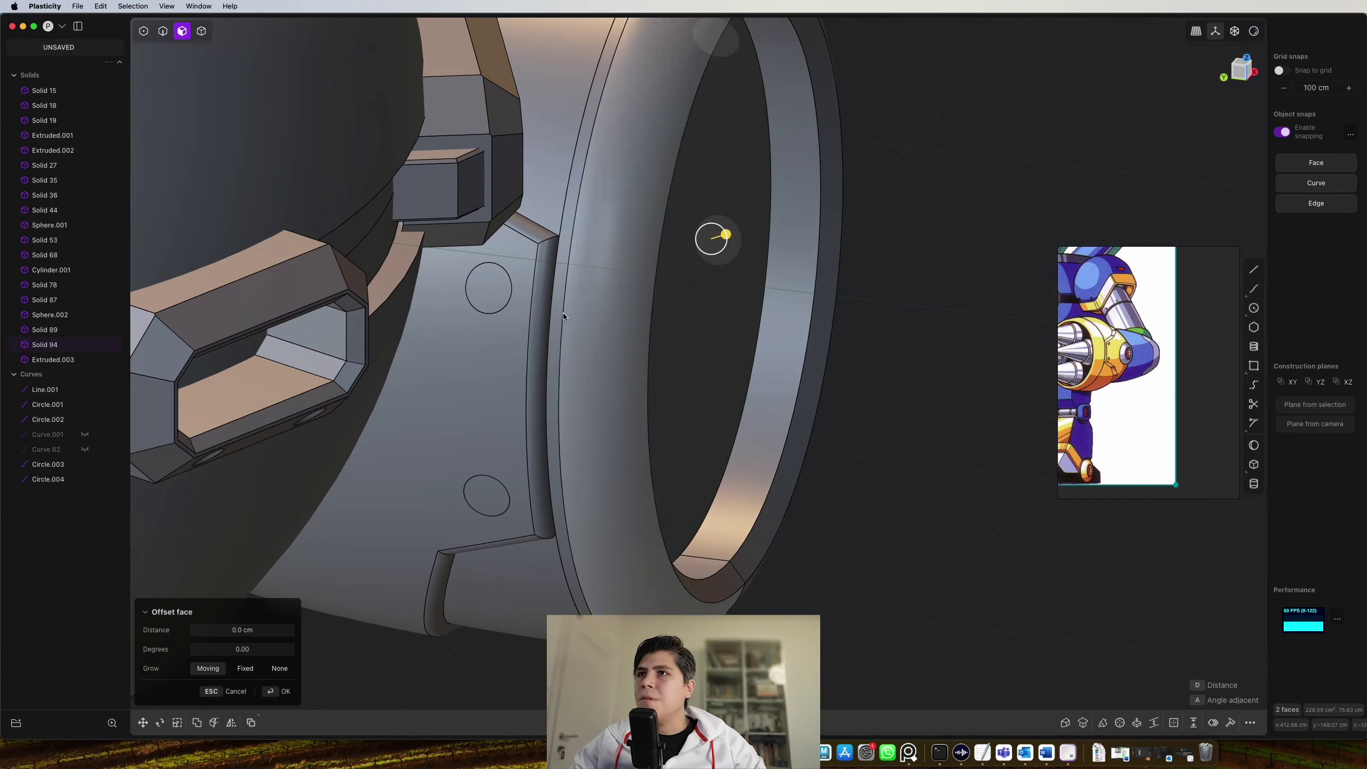
shift+click(488, 291)
shift+click(486, 491)
key(o)
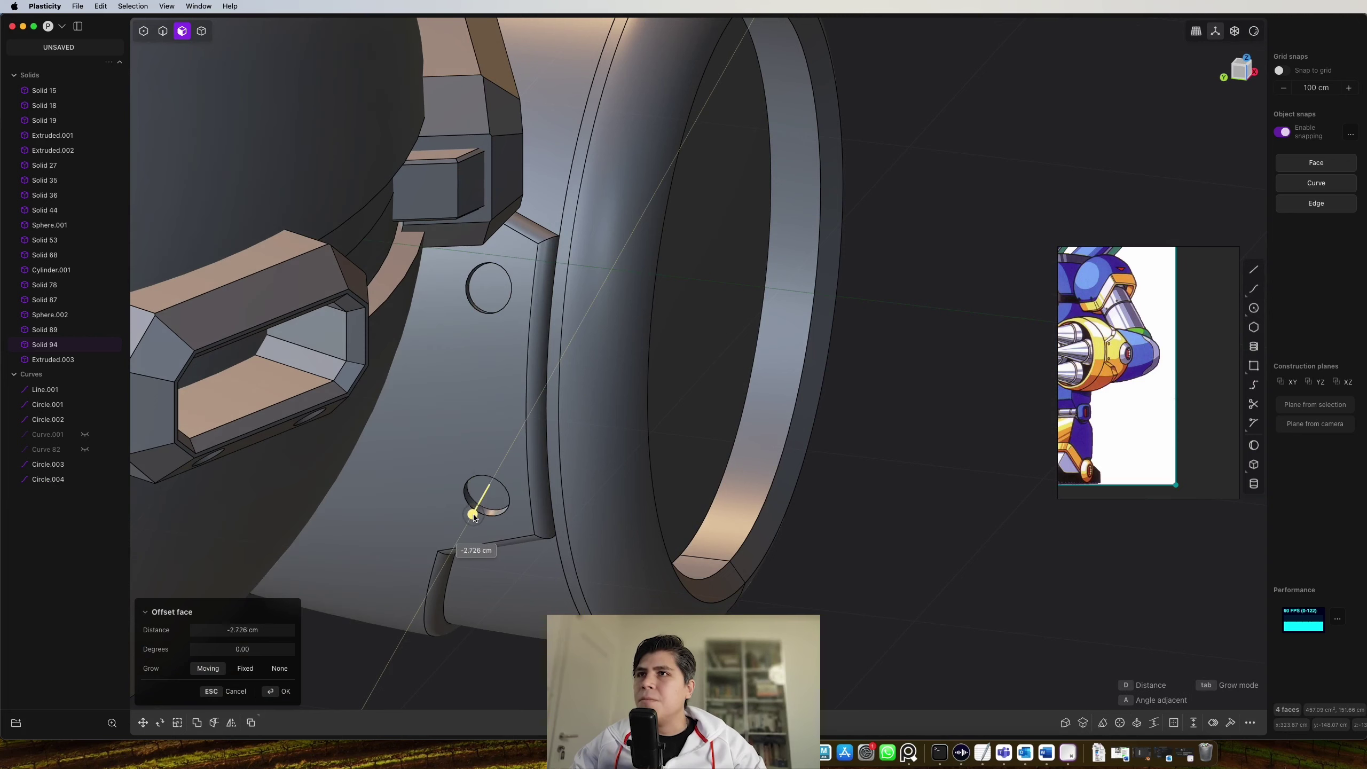
drag(479, 512, 479, 514)
middle_drag(514, 425, 327, 415)
shift+middle_drag(808, 400, 516, 364)
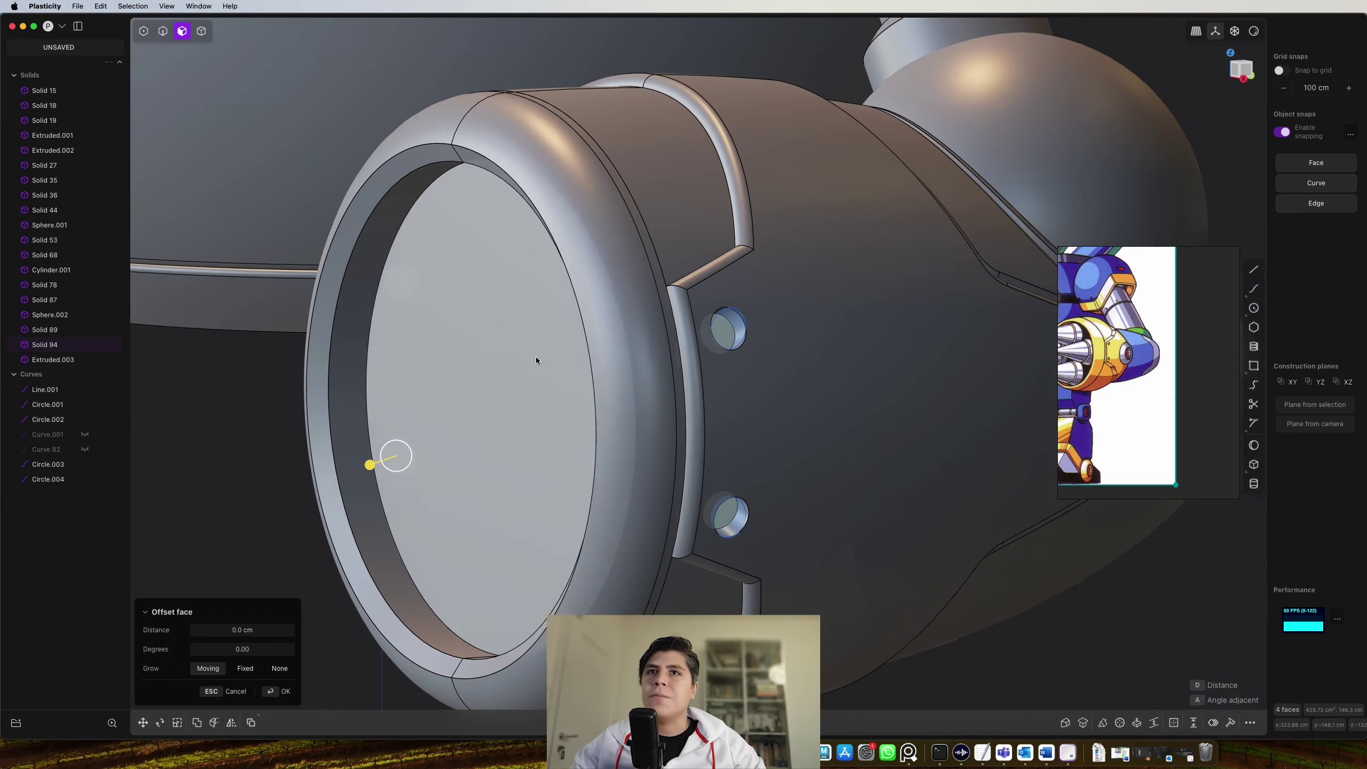
Delete the two imprint circle curves beside the forearm's side holes
key(2)
click(733, 317)
key(x)
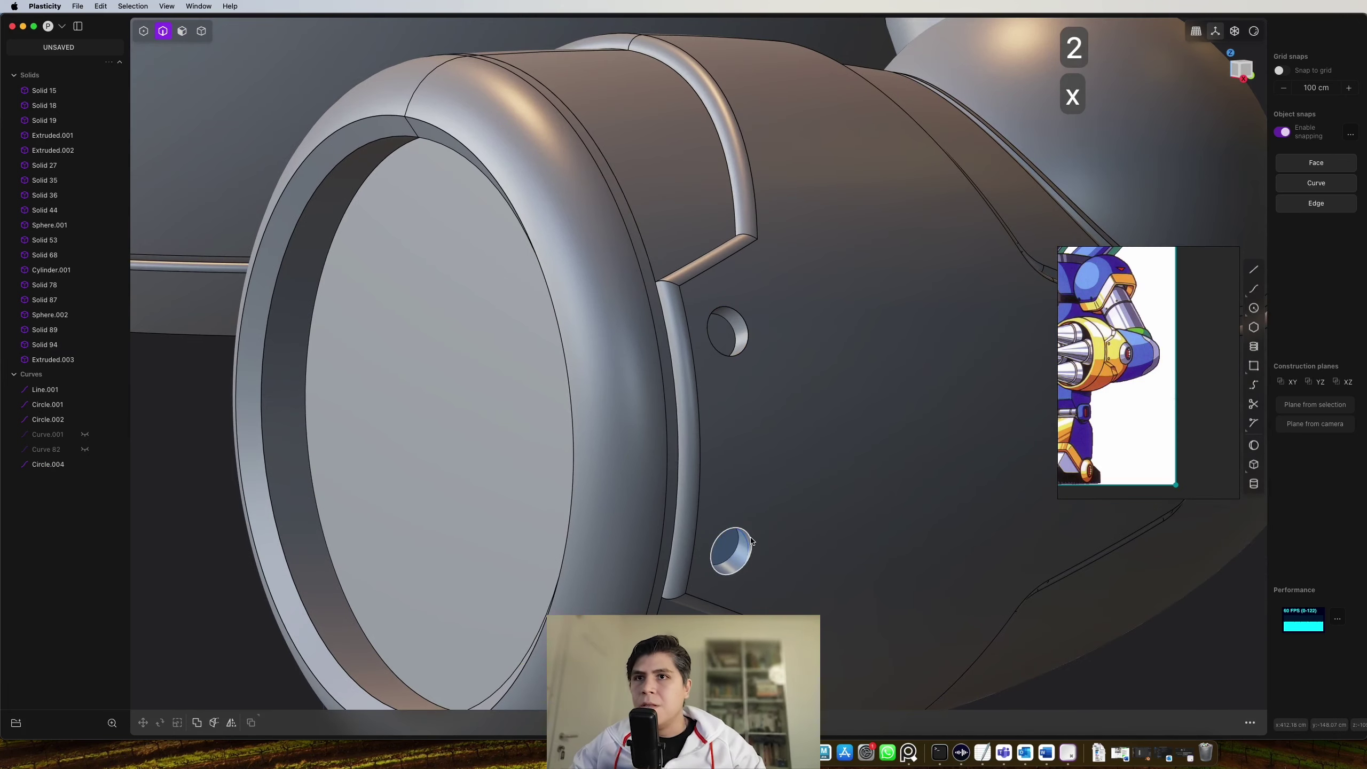
Fillet the rim edges of the four round holes on both sides of the forearm's front
middle_drag(744, 543, 815, 336)
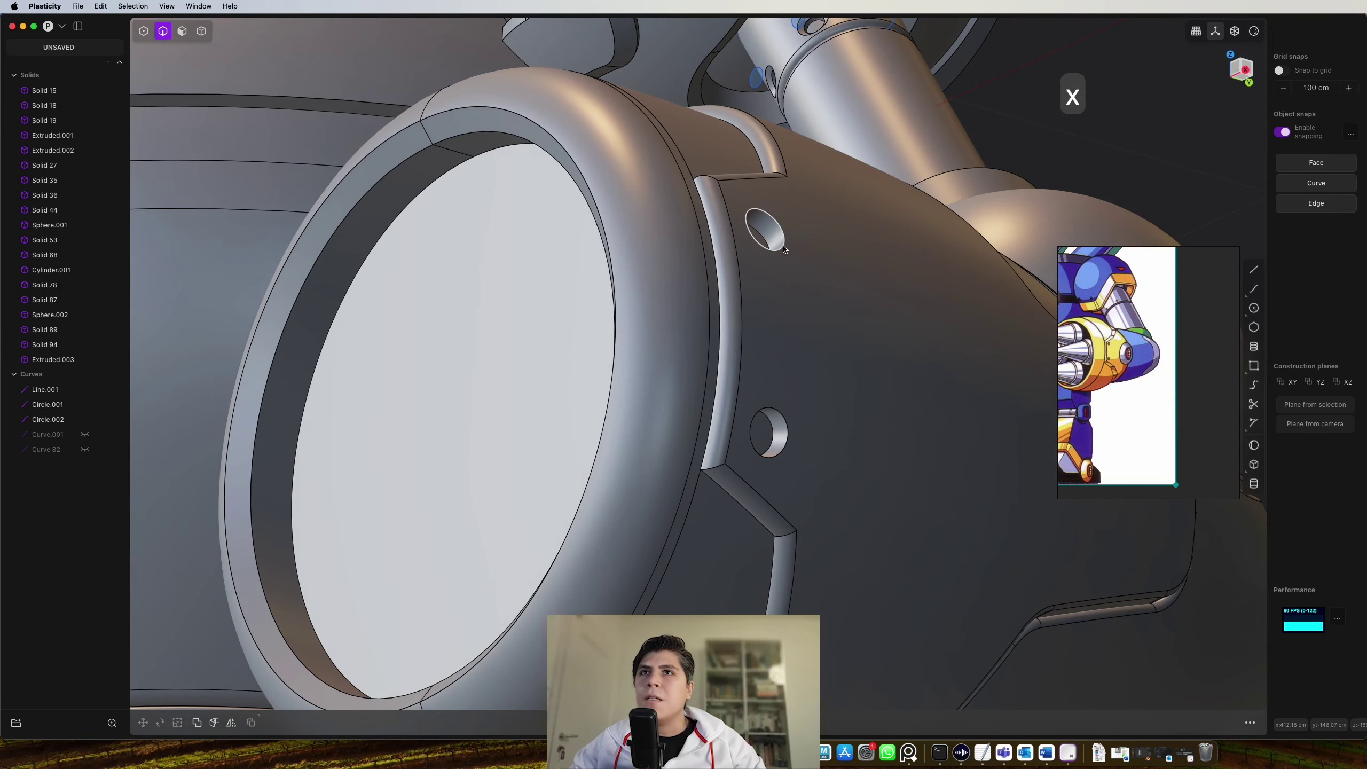
click(774, 247)
middle_drag(615, 438, 543, 331)
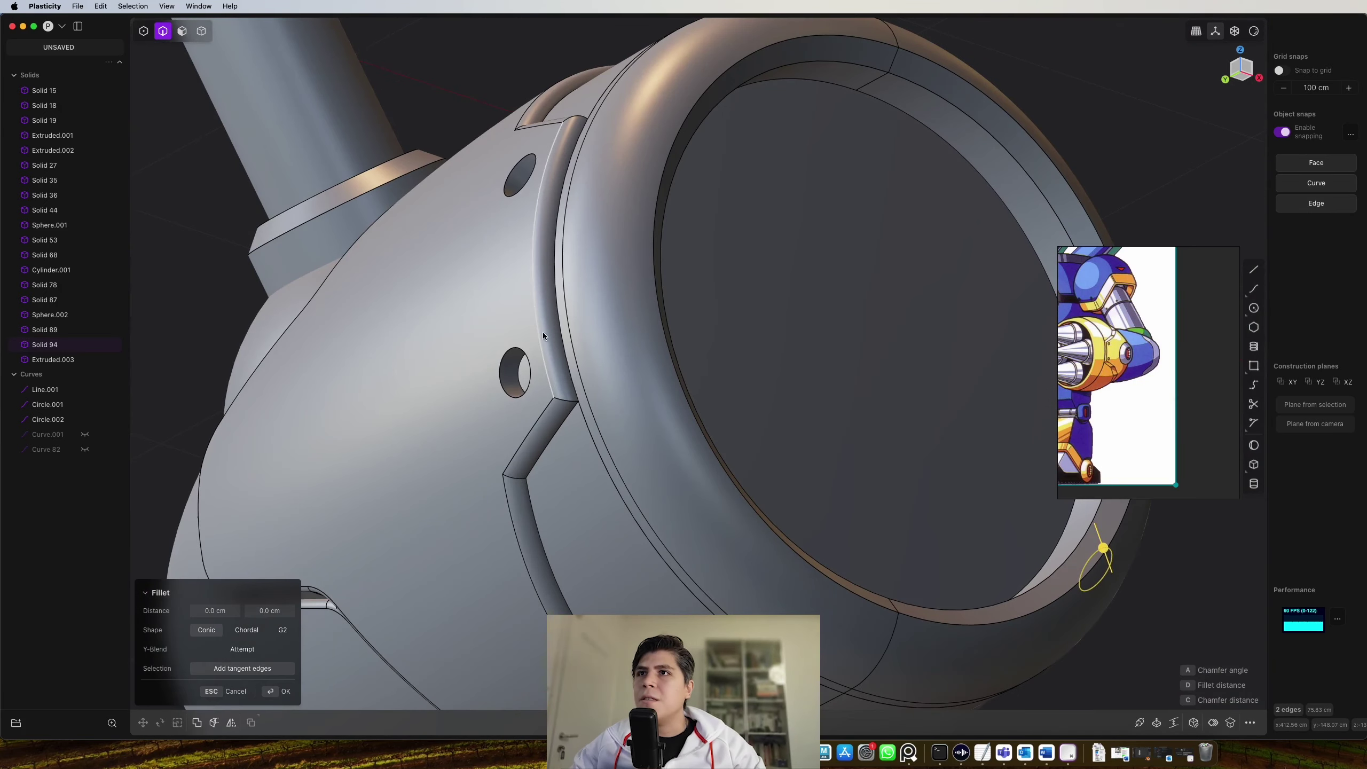
click(510, 201)
shift+middle_drag(510, 201, 619, 262)
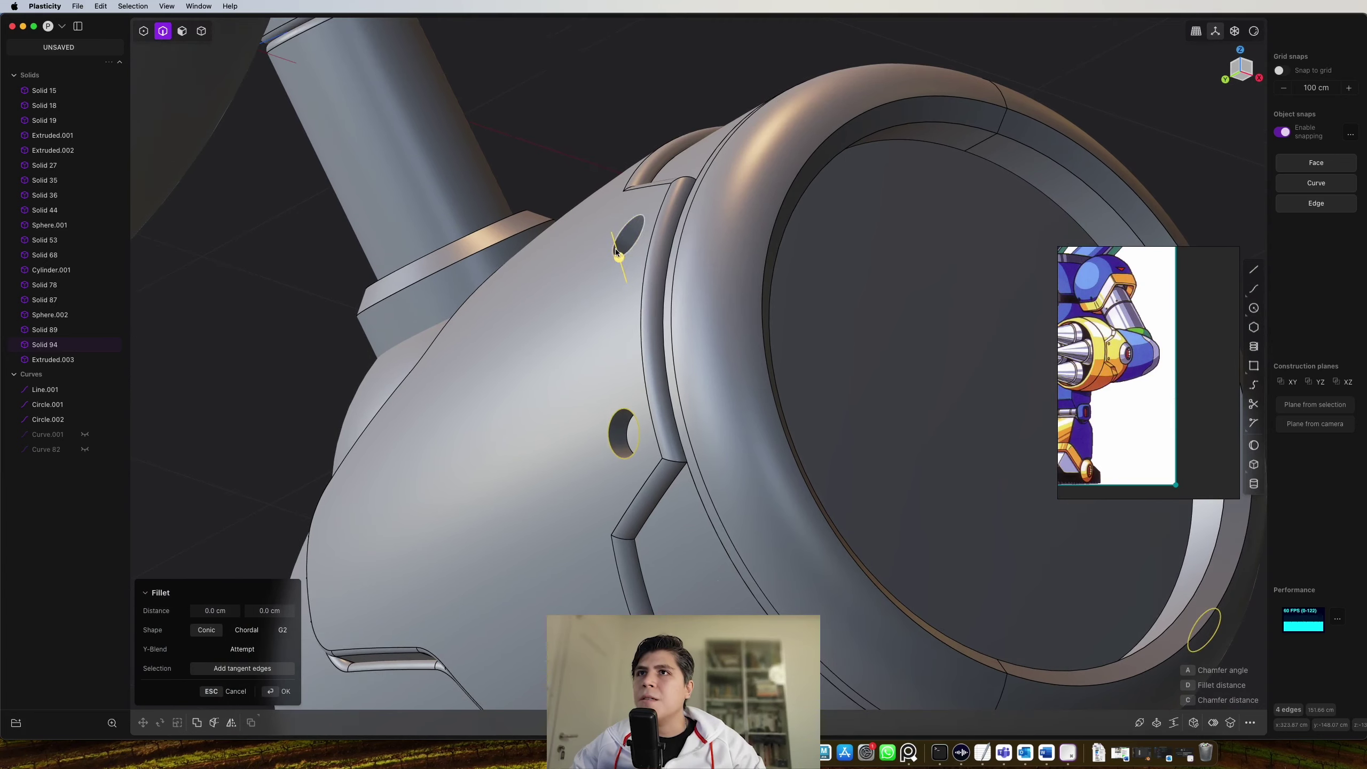
drag(619, 255, 621, 266)
middle_drag(622, 269, 374, 333)
scroll(375, 334, down, 2)
key(Return)
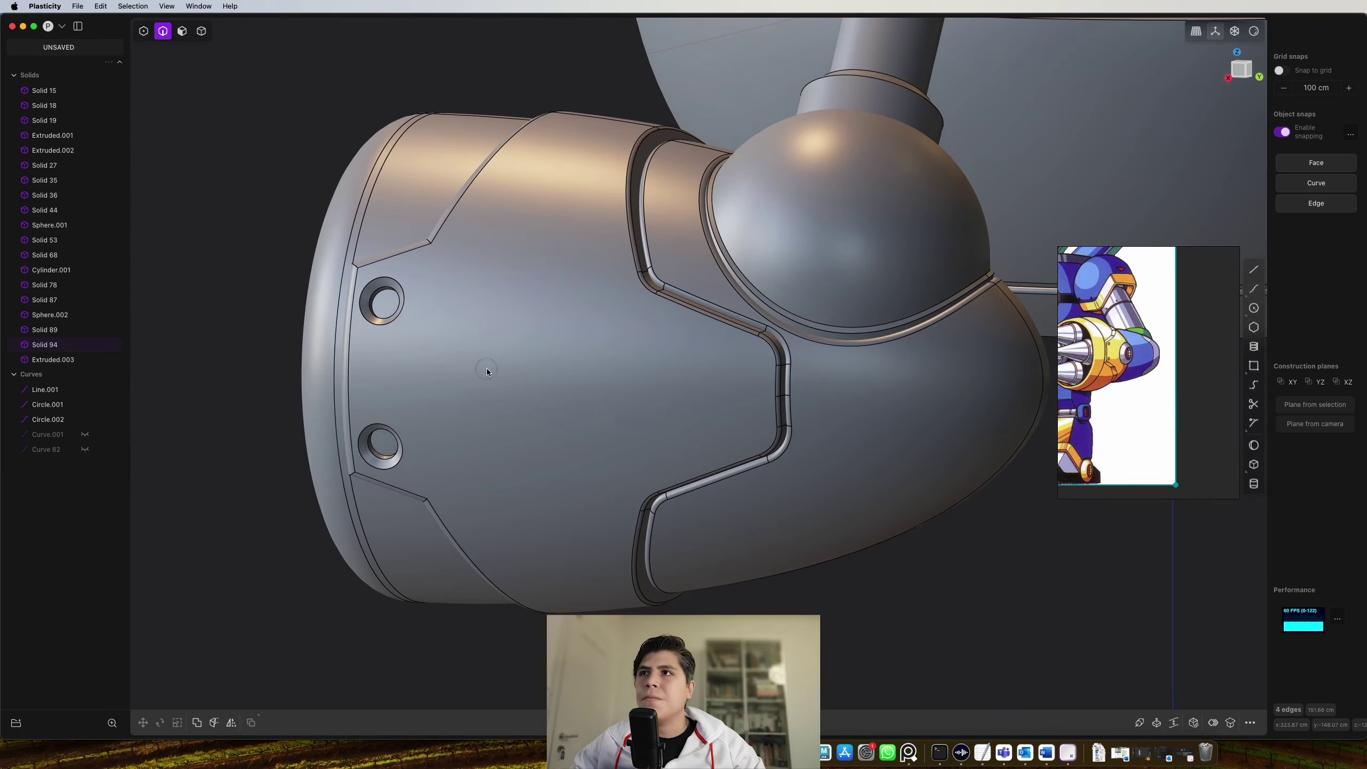
scroll(487, 368, down, 5)
middle_drag(549, 419, 681, 419)
click(589, 444)
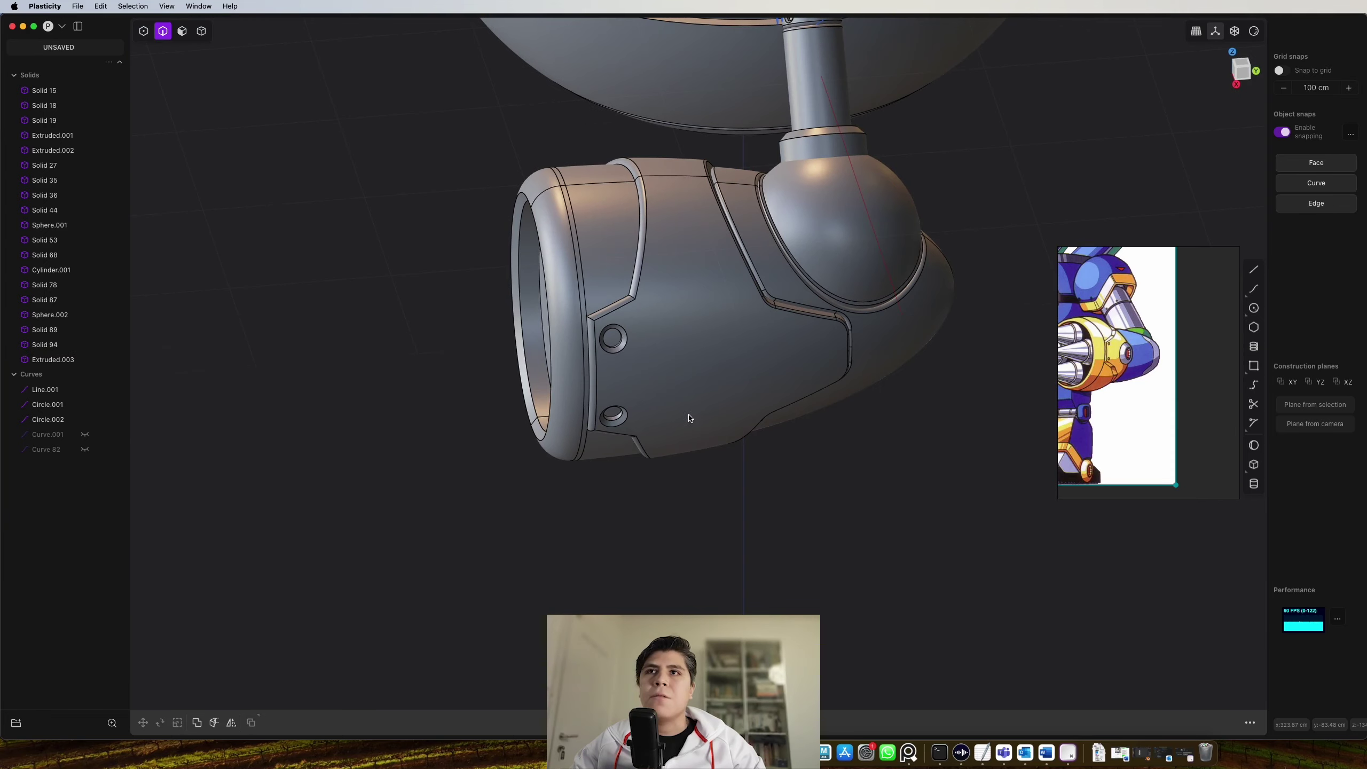
Create a sphere beside the forearm in the front view as the base for the reference's round side knob
scroll(1123, 355, up, 10)
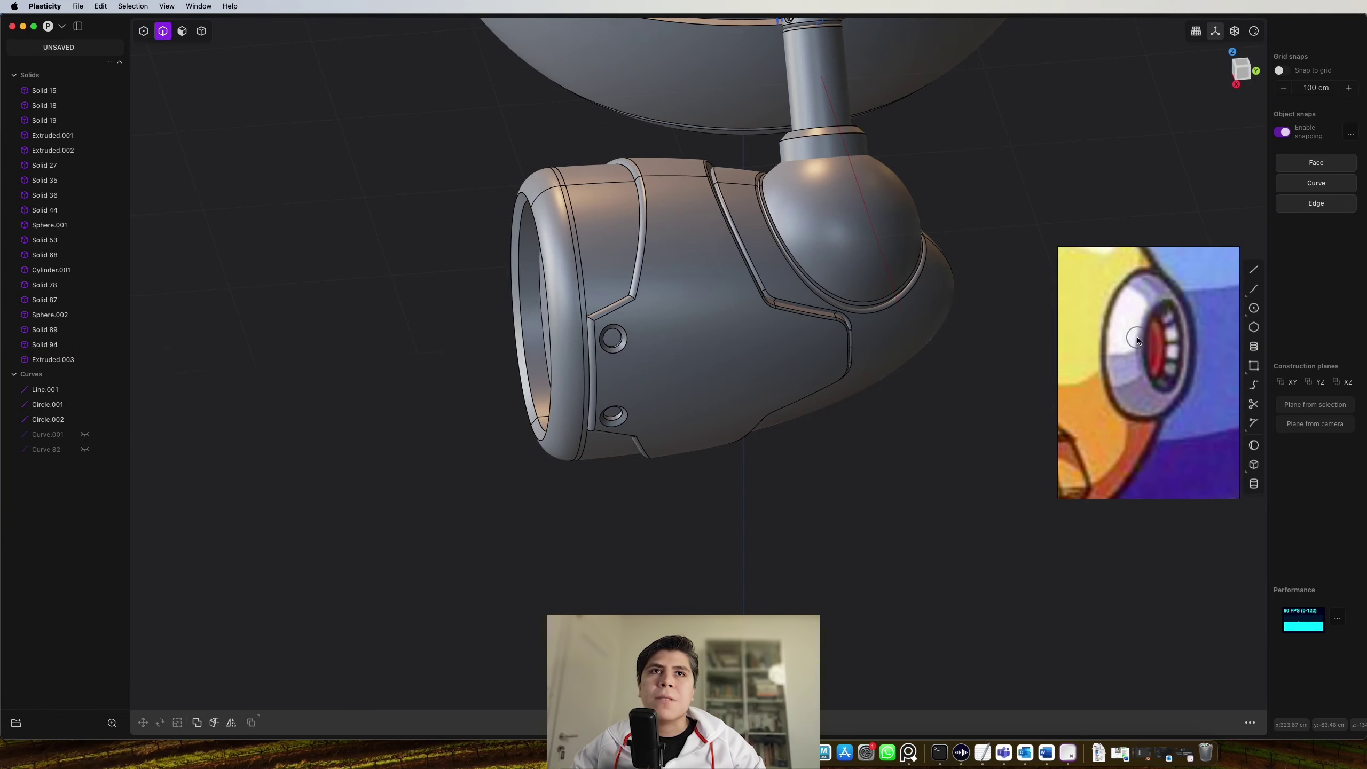
middle_drag(1079, 177, 897, 116)
click(1240, 71)
key(shift+s)
click(801, 338)
click(856, 342)
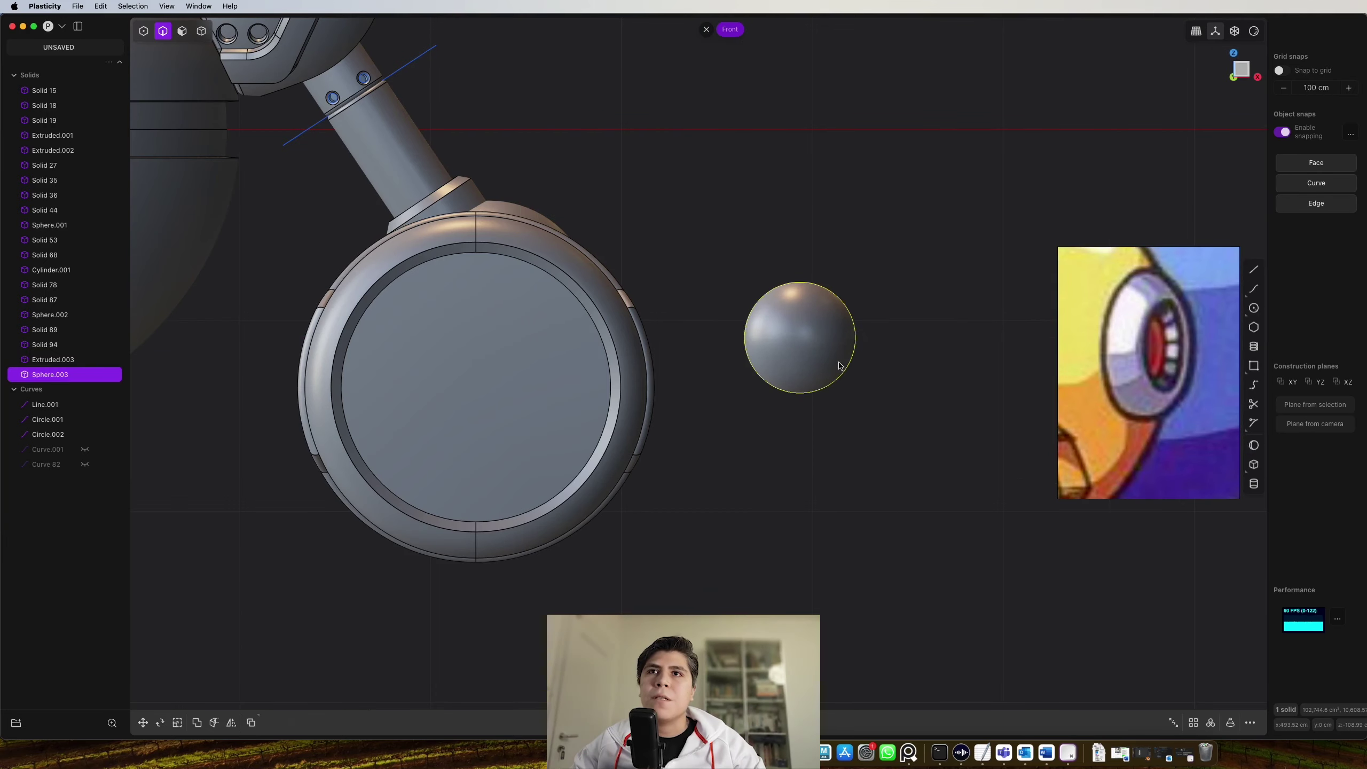
Cut the sphere with a vertical line near its outer side and delete the cut-off cap
key(shift+a)
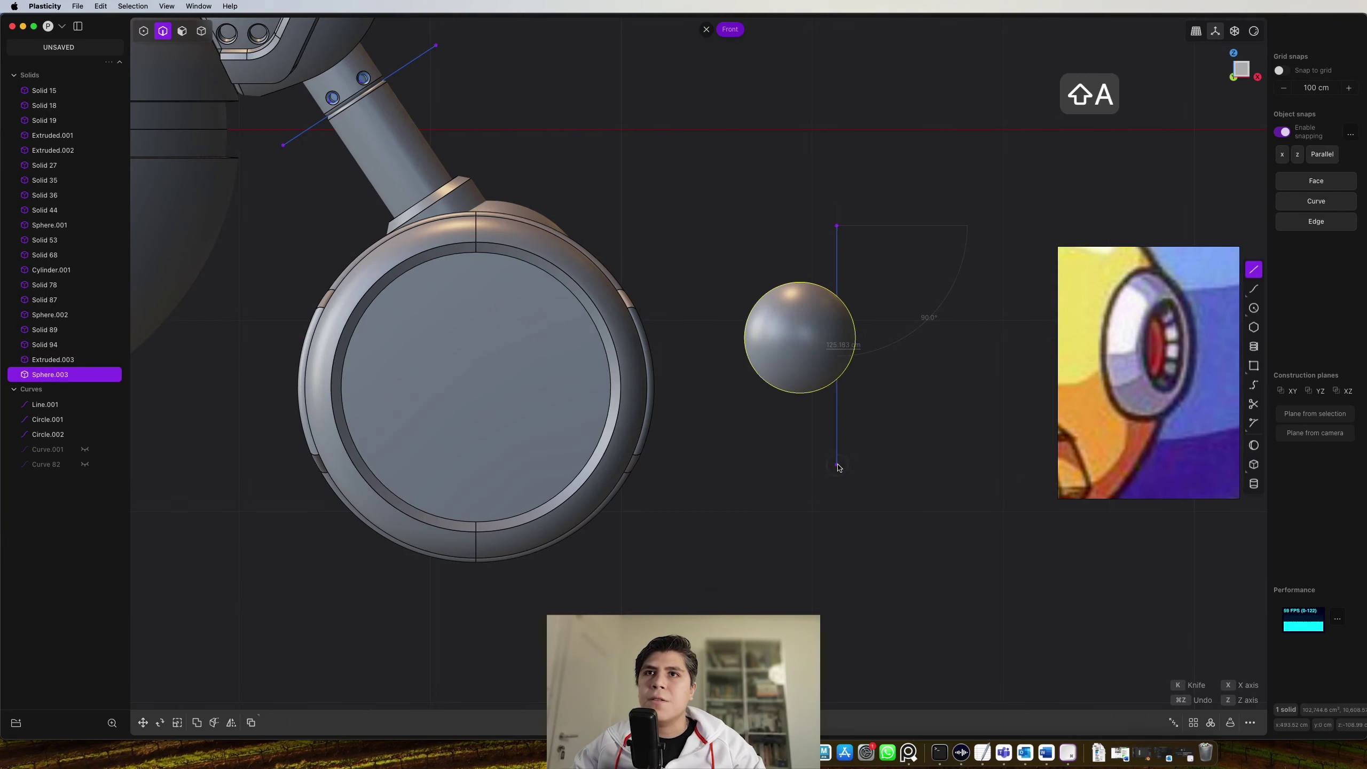
click(838, 467)
key(c)
scroll(861, 354, up, 5)
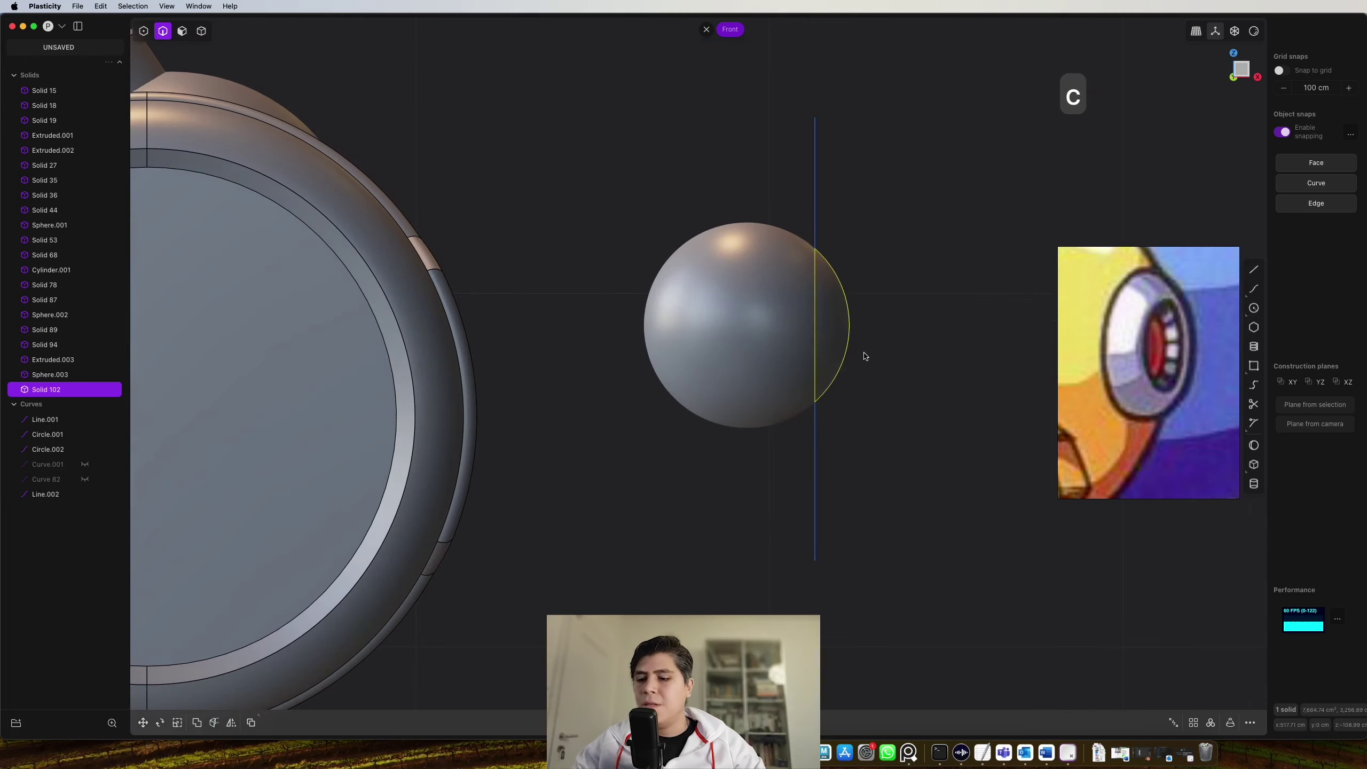
key(x)
Fillet the circular edge around the cut sphere's flat face
mouse_move(864, 357)
middle_down()
mouse_move(802, 361)
mouse_move(841, 351)
middle_up()
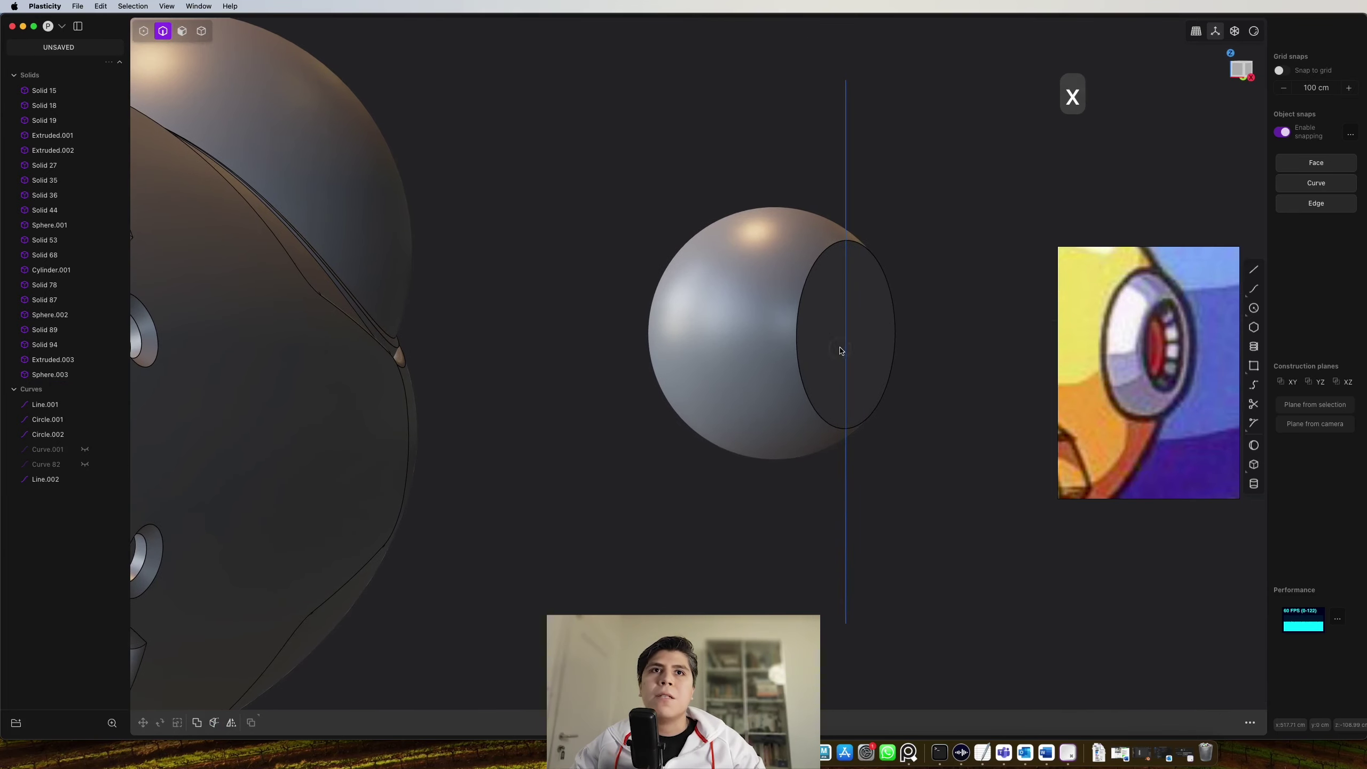
click(822, 257)
key(f)
scroll(815, 255, up, 3)
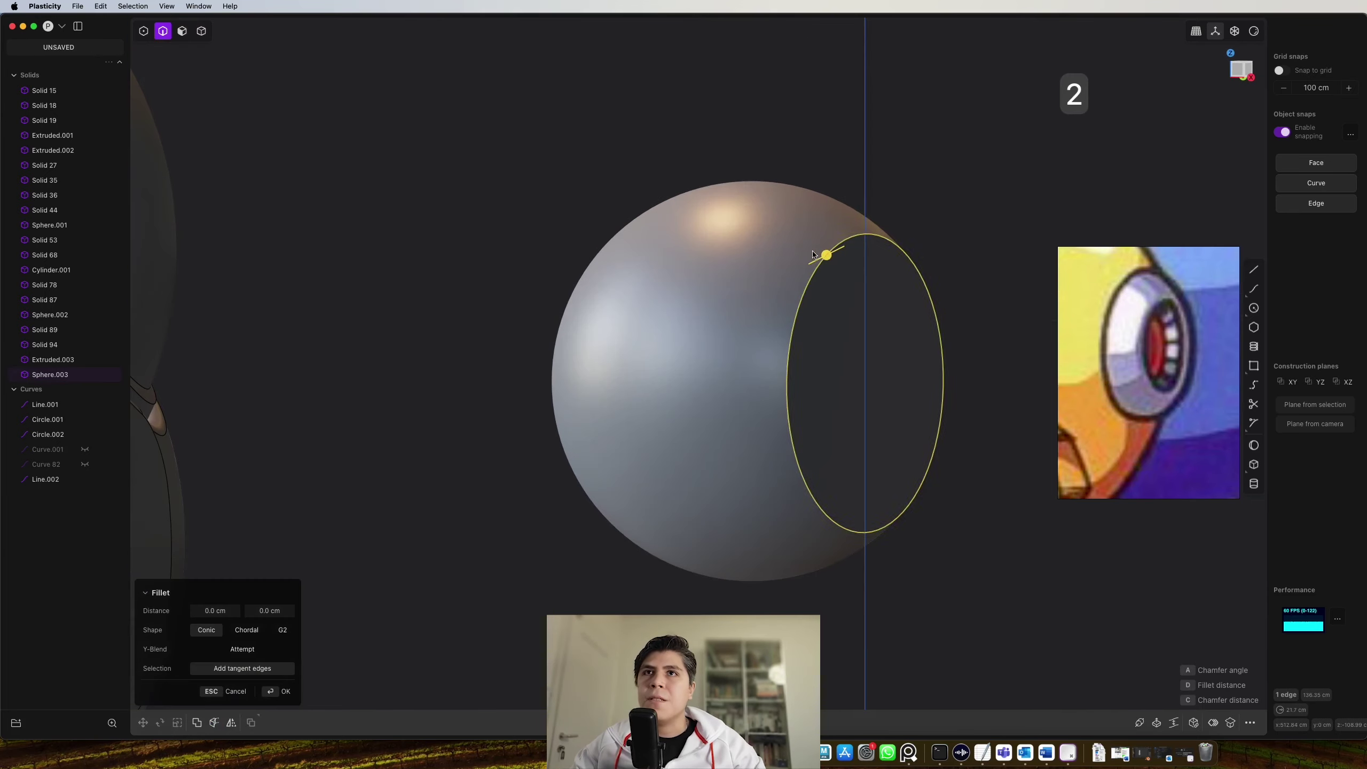
drag(825, 252, 874, 236)
key(Return)
Extrude the sphere's flat face about 19.5 cm inward with a taper of about 26 degrees to form a conical recess
key(3)
click(894, 390)
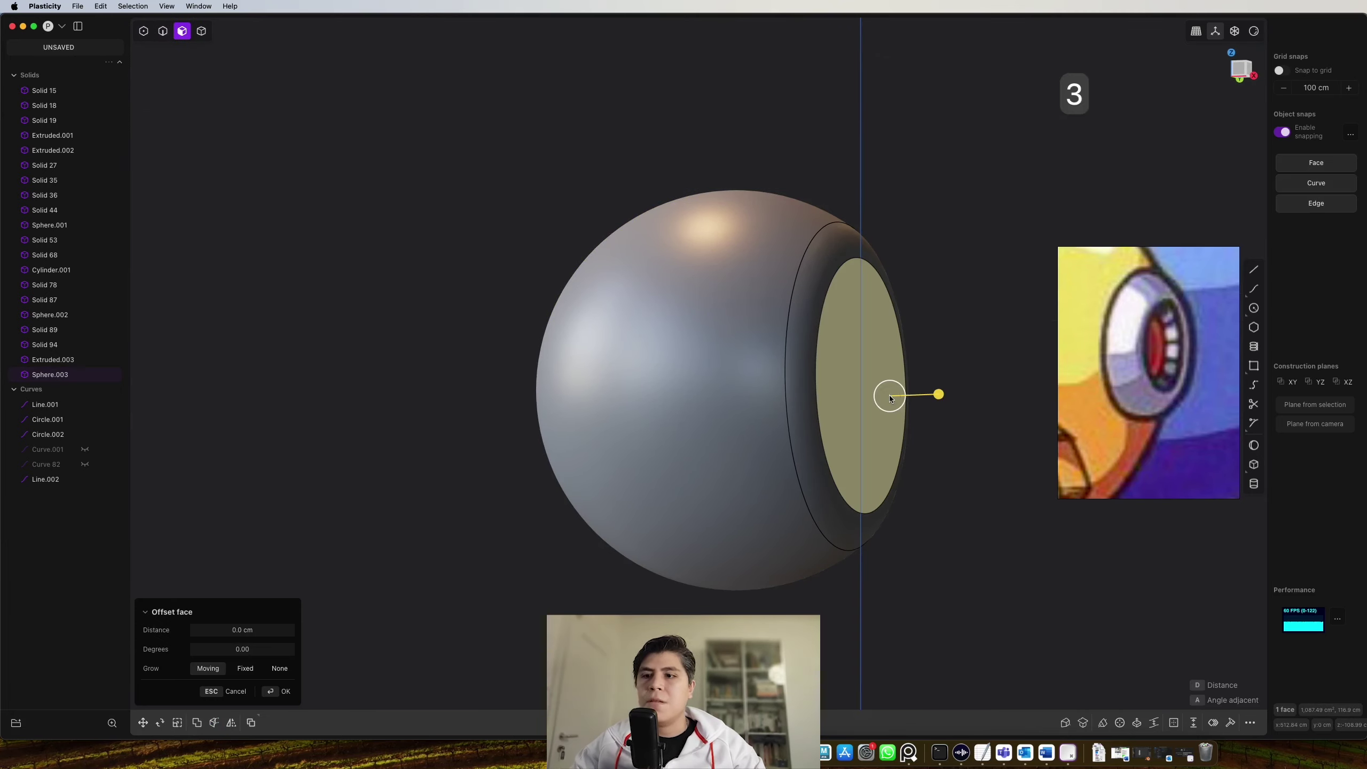
key(e)
drag(944, 394, 884, 396)
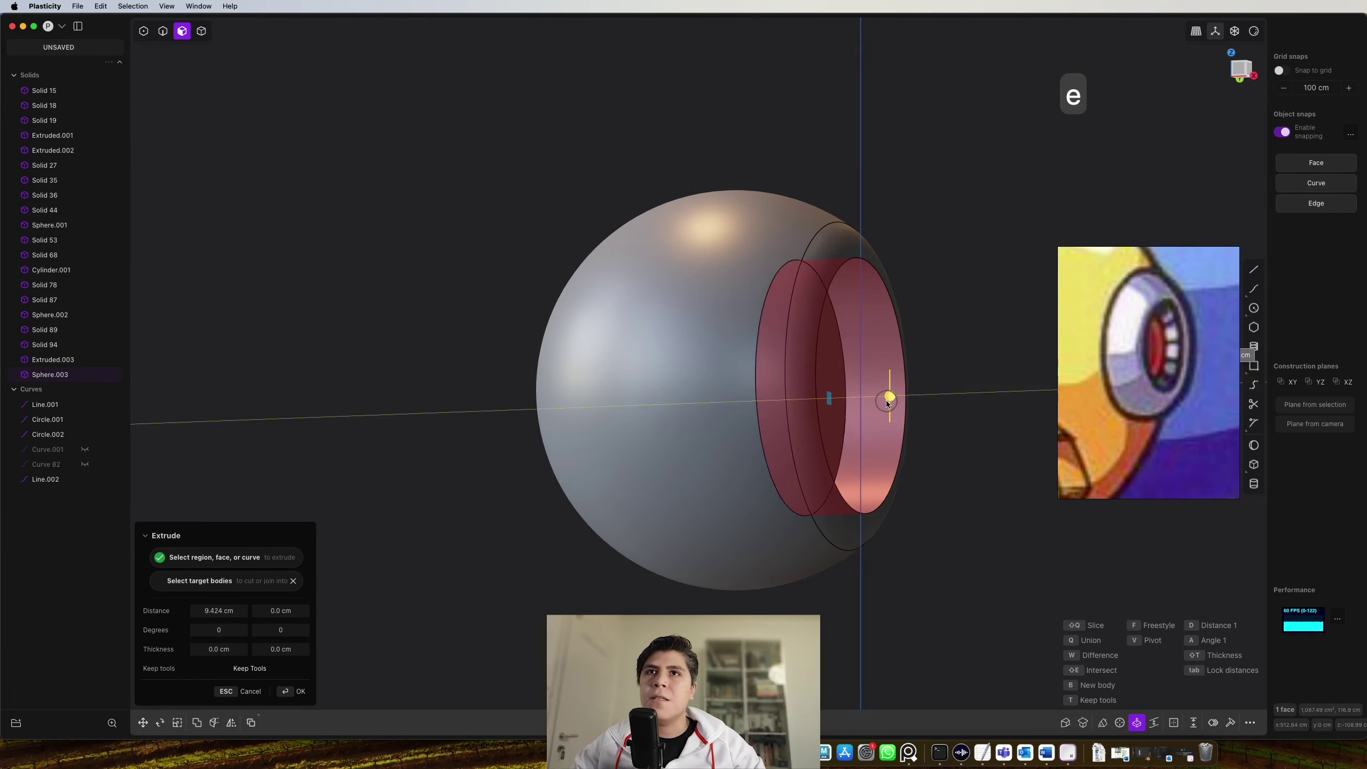
middle_drag(964, 398, 911, 401)
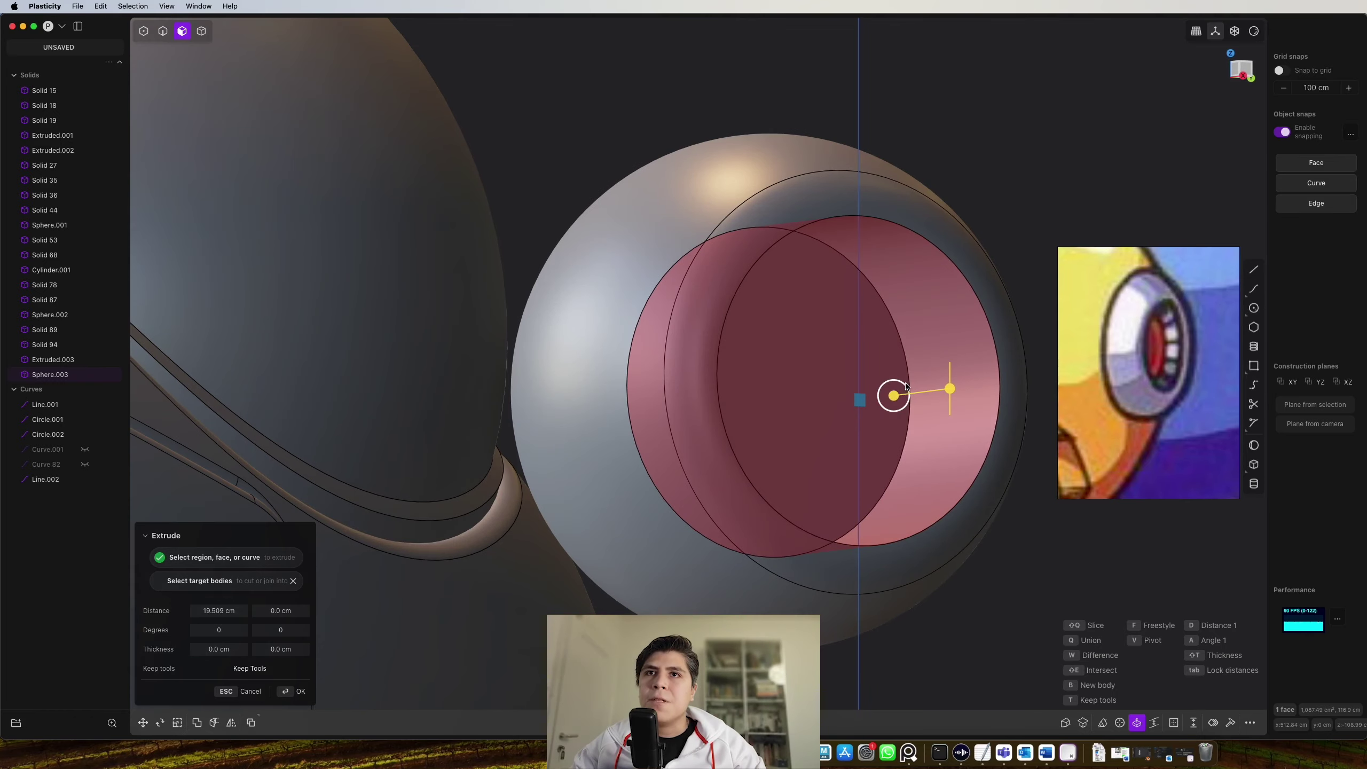
drag(900, 383, 893, 391)
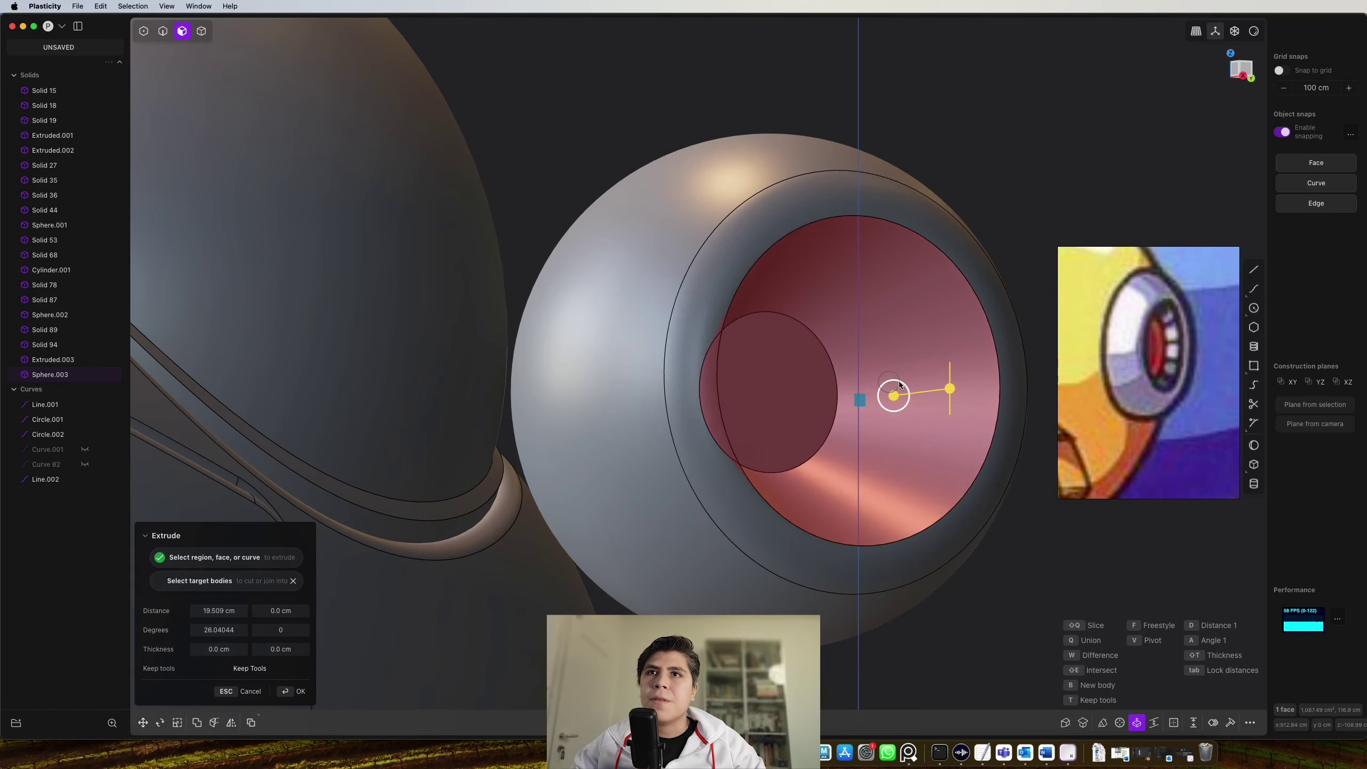
middle_drag(894, 391, 902, 447)
key(Return)
Move the recessed sphere in the top view about 82 cm inward and 83 cm forward onto the forearm's outer side
scroll(902, 447, down, 5)
middle_drag(770, 496, 855, 463)
scroll(843, 346, down, 3)
key(4)
middle_drag(842, 346, 807, 323)
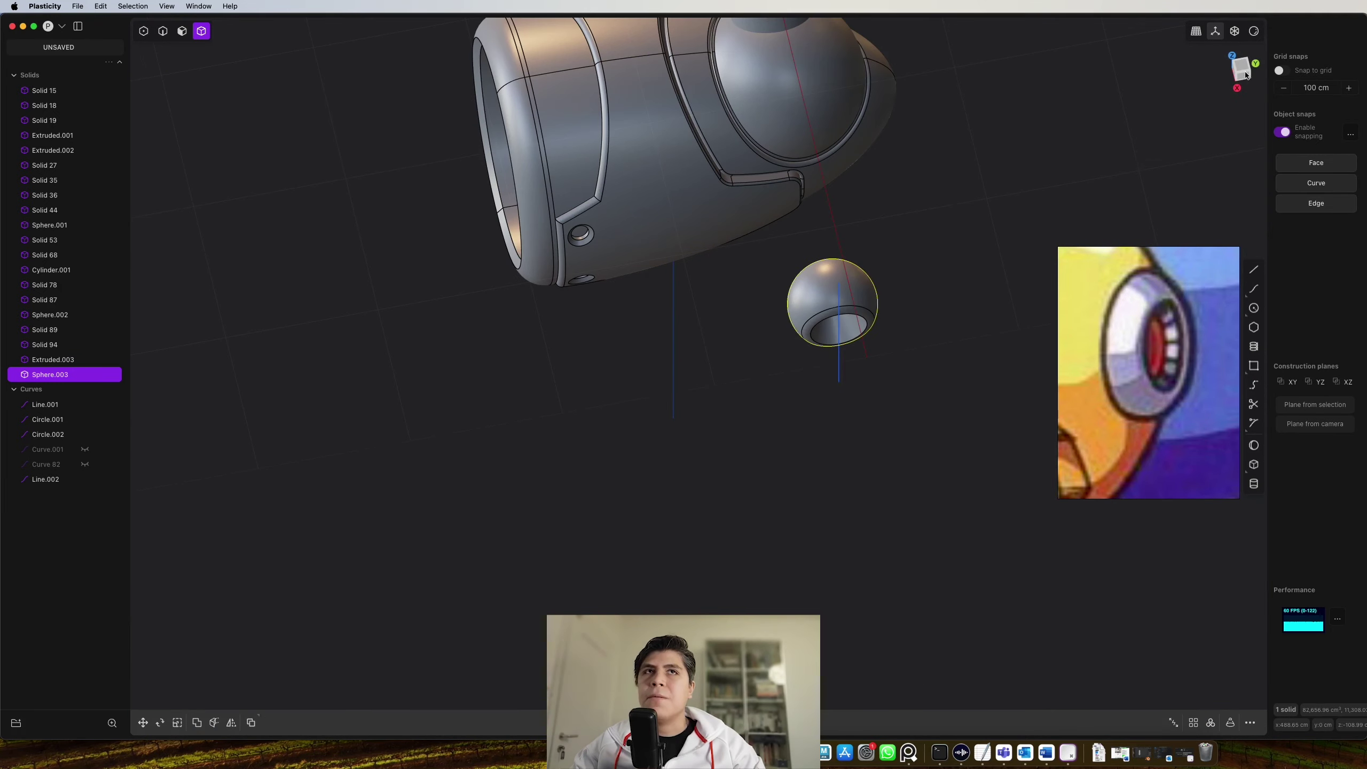
click(1241, 72)
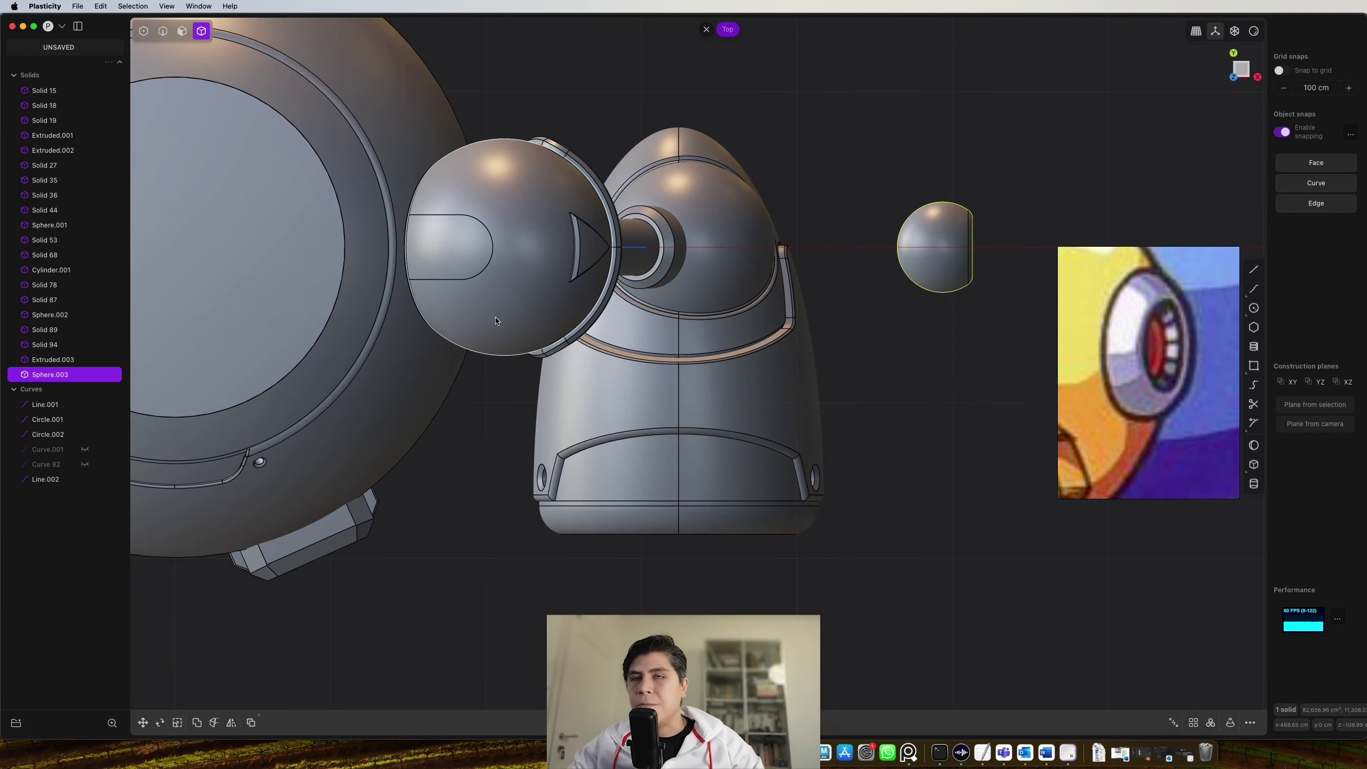
key(g)
key(g)
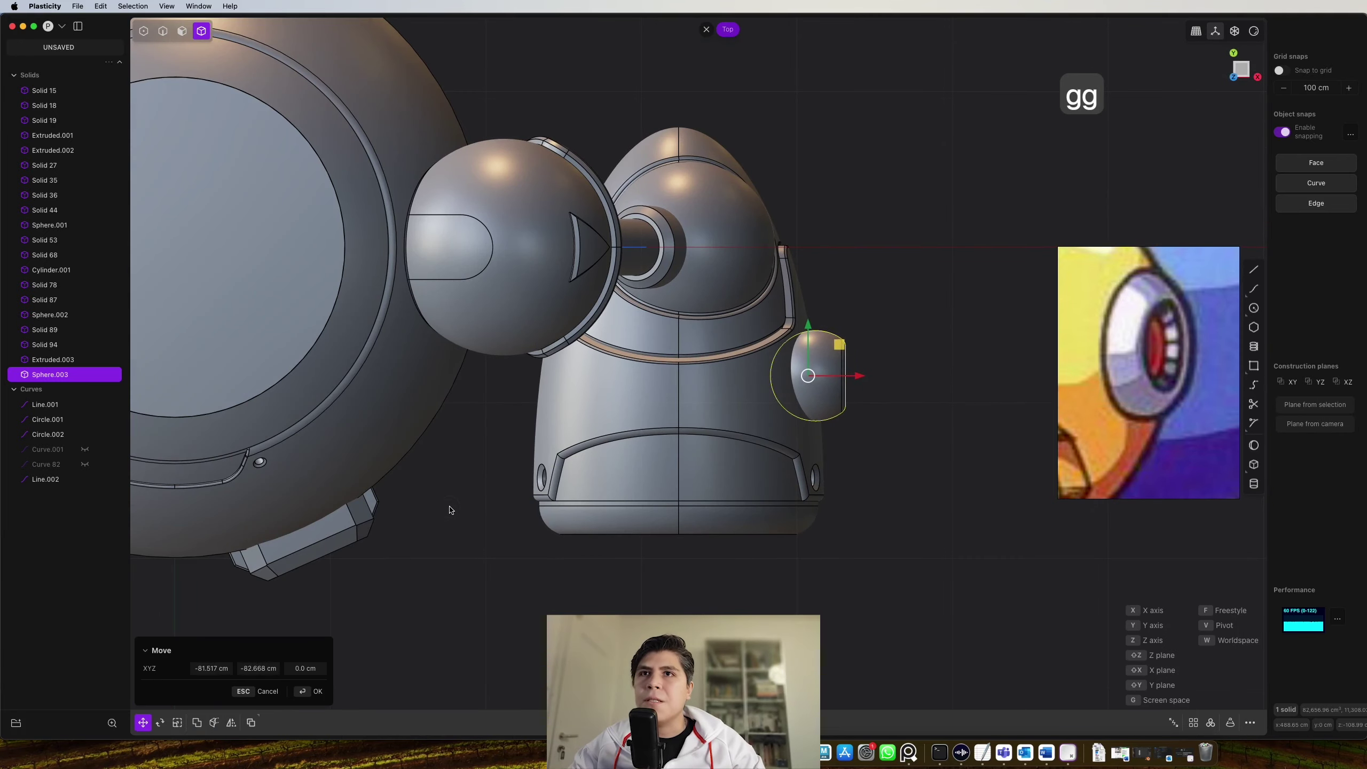
click(452, 510)
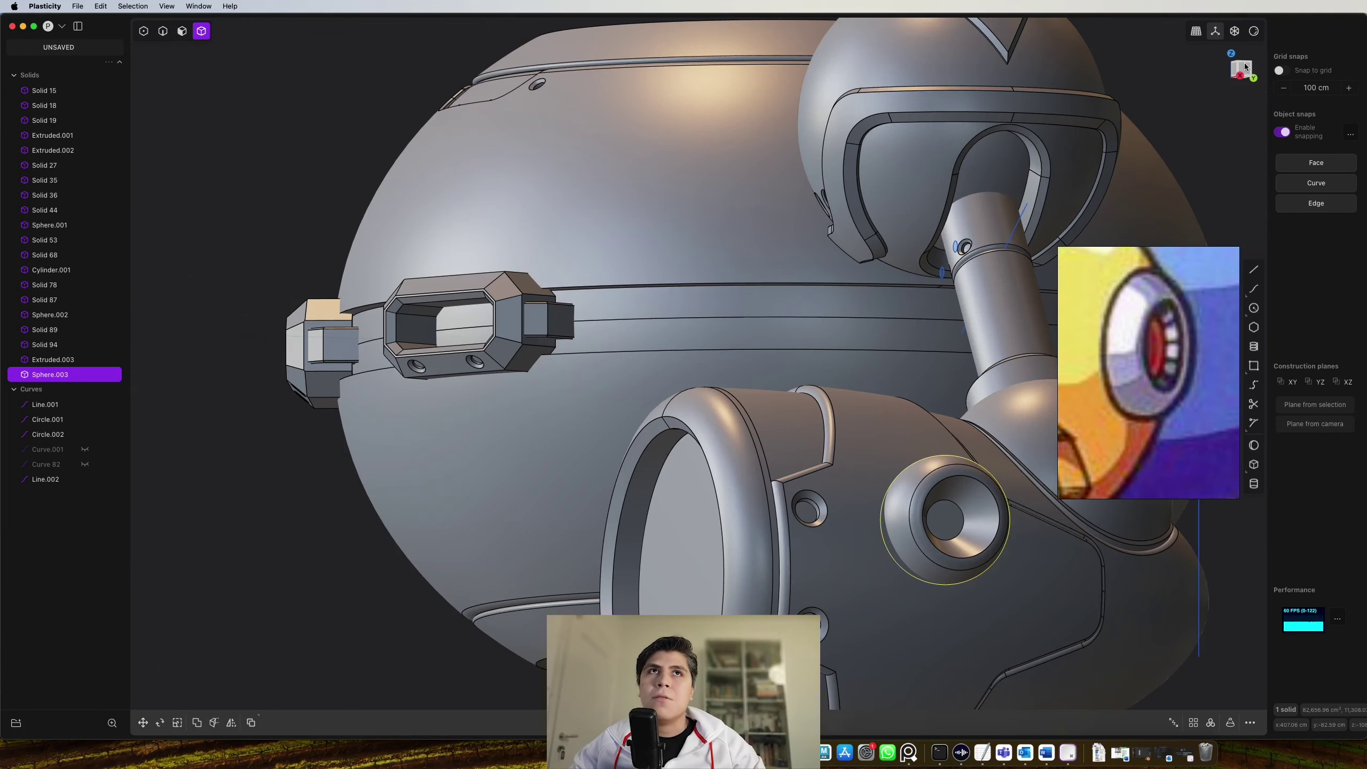
Move the knob about 28 cm down and toward the rear of the forearm's side panel in the right view
click(1245, 65)
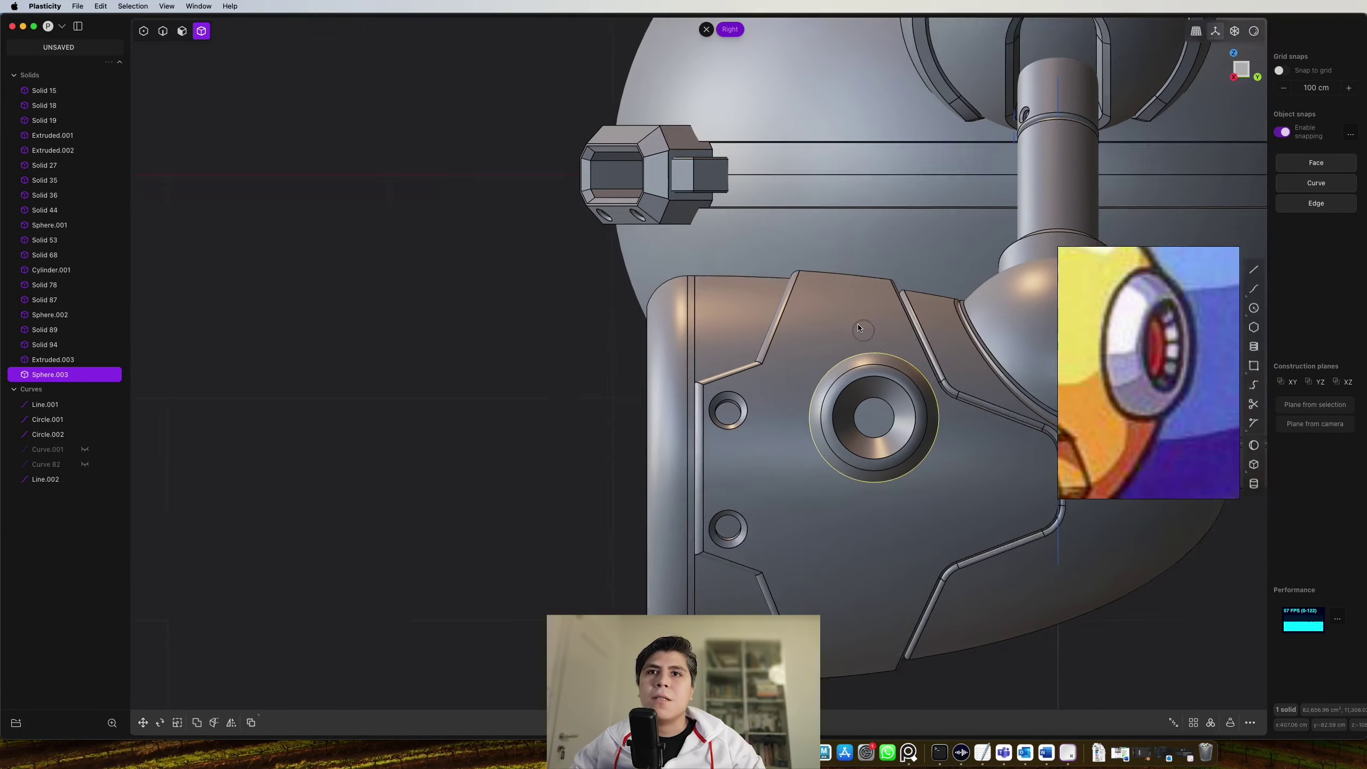
key(g)
key(z)
key(g)
key(g)
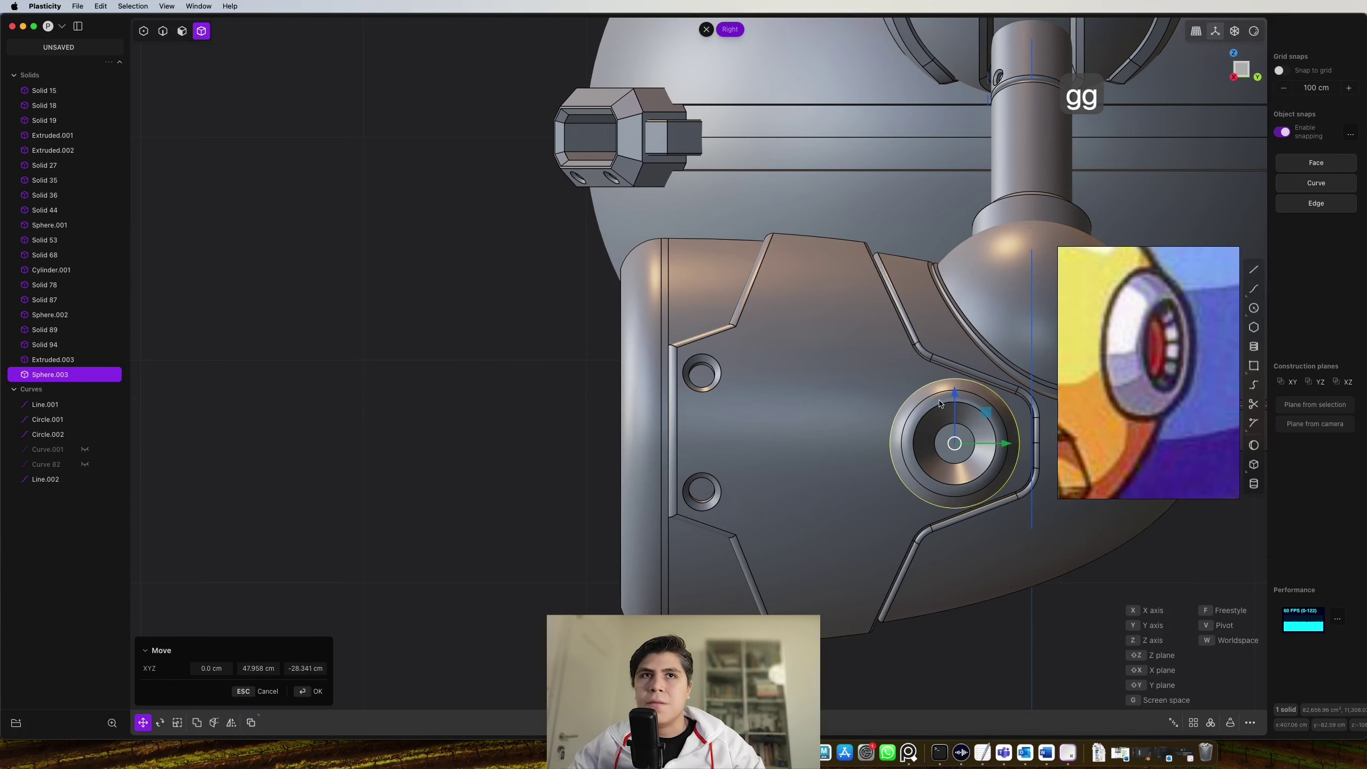
Scale the knob down slightly and reposition it within the side panel's rear end
key(s)
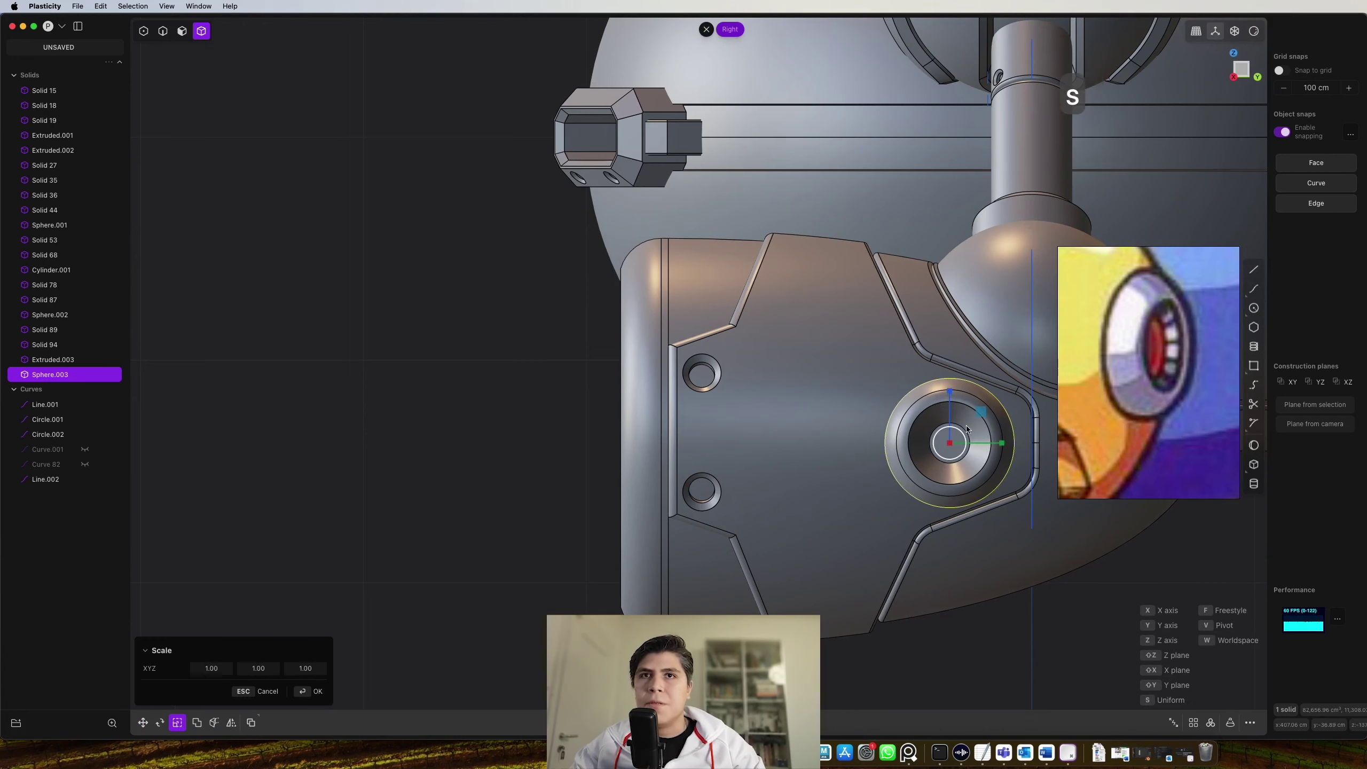
key(g)
key(g)
click(978, 438)
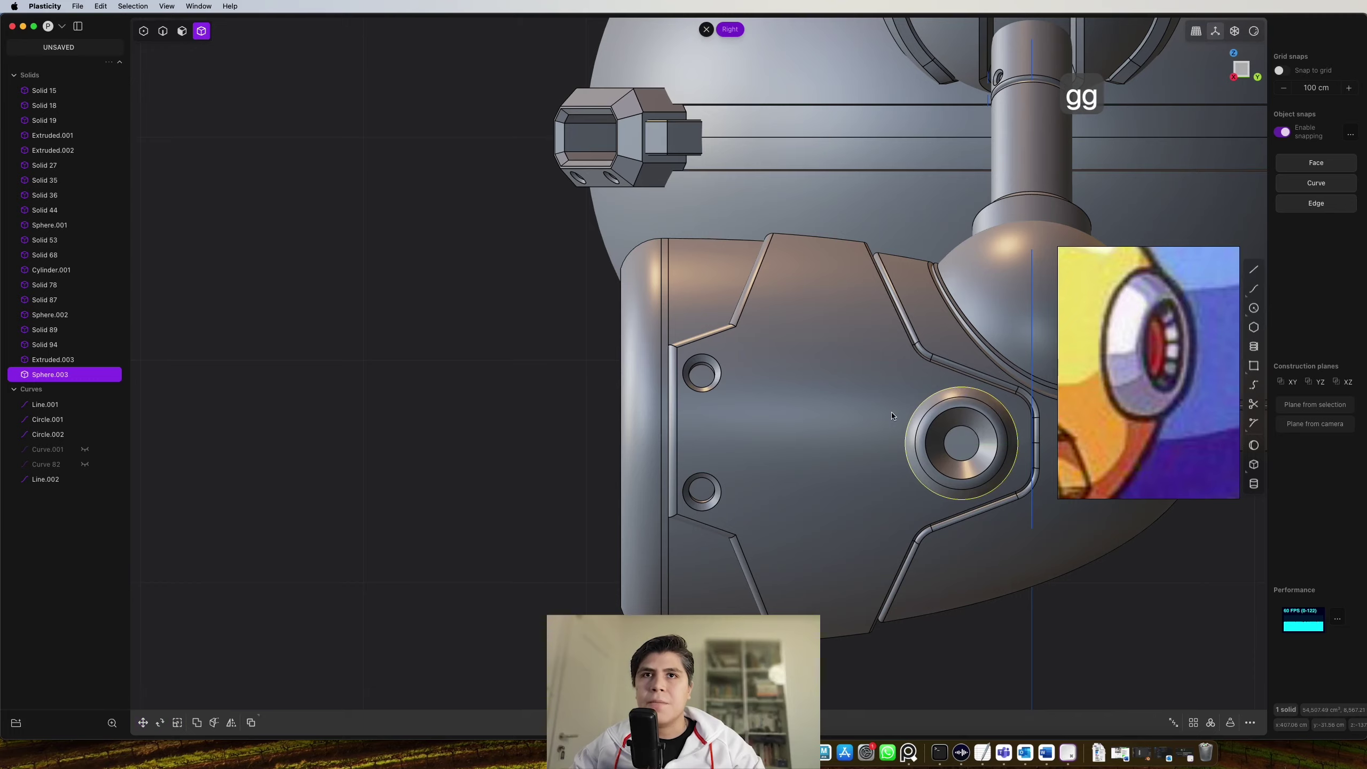
Rotate the knob in the top view to follow the forearm's slanted side and nudge it closer to the surface
middle_drag(978, 437, 905, 409)
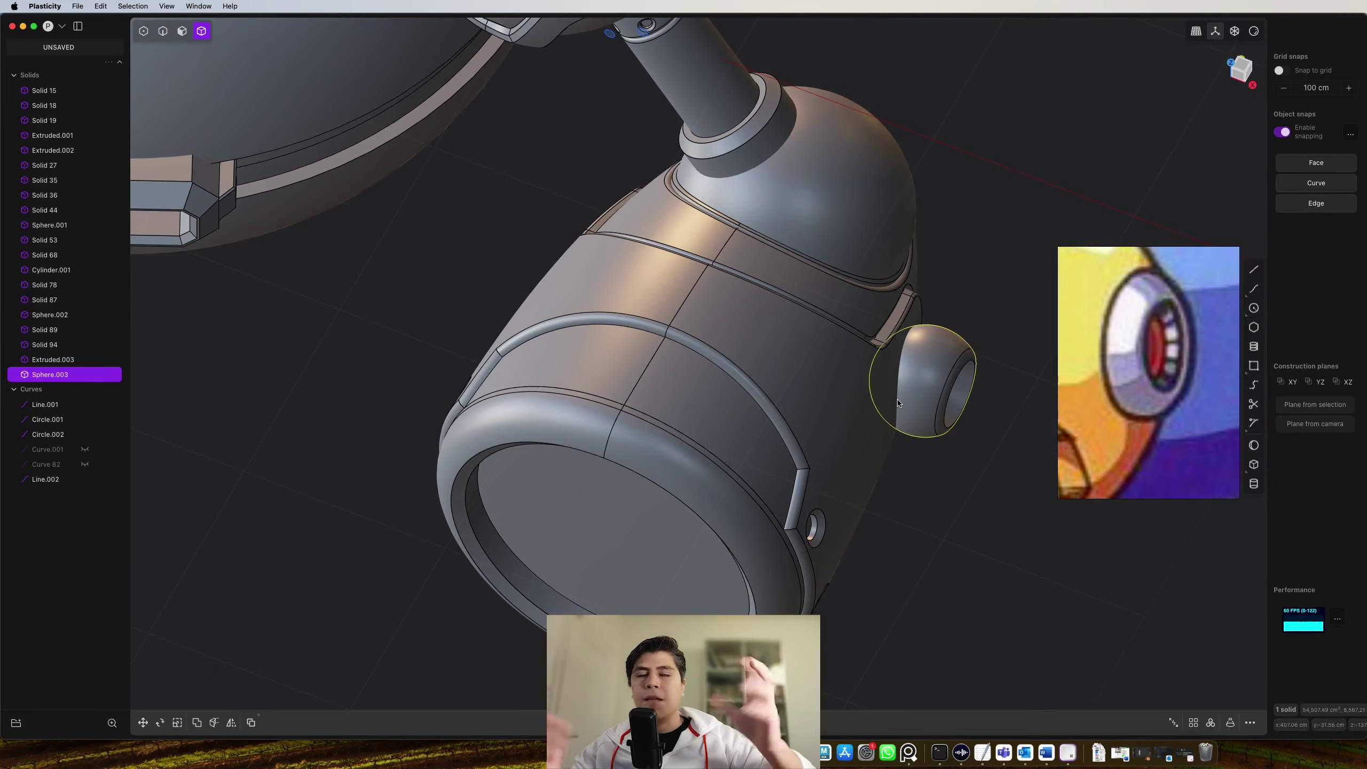
key(KP_7)
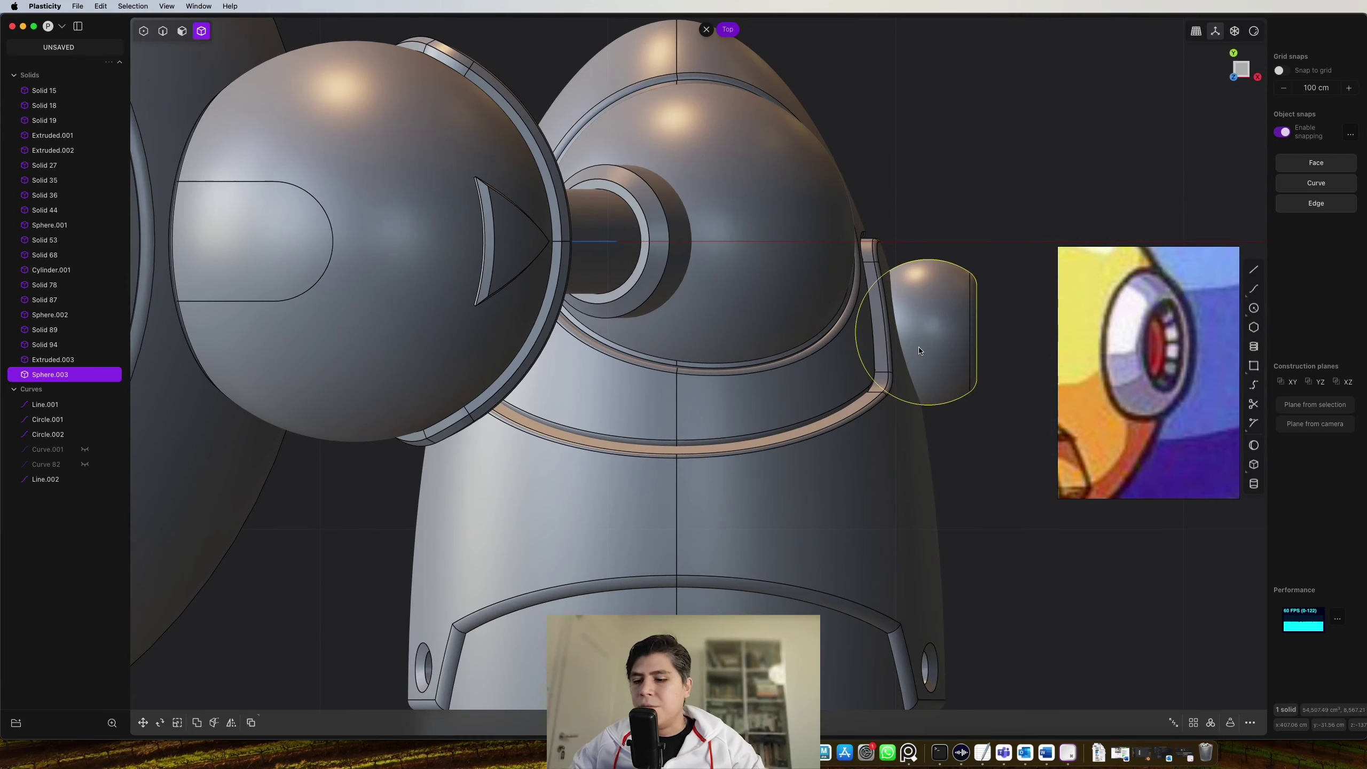
key(r)
key(g)
key(g)
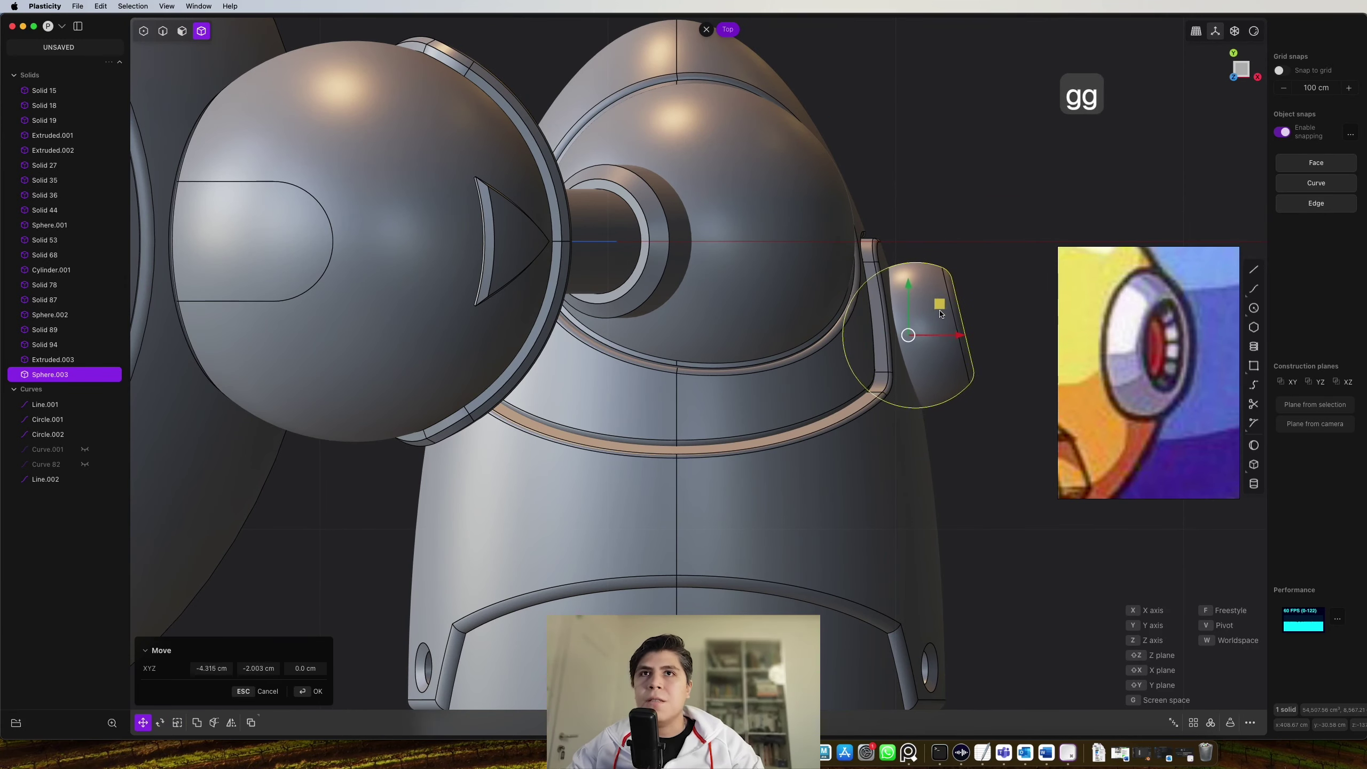
click(935, 317)
Mirror the knob to the forearm's opposite side across a freestyle plane along the forearm's centre line
middle_drag(977, 342, 948, 331)
shift+middle_drag(619, 263, 796, 336)
scroll(797, 335, down, 3)
middle_drag(715, 286, 790, 366)
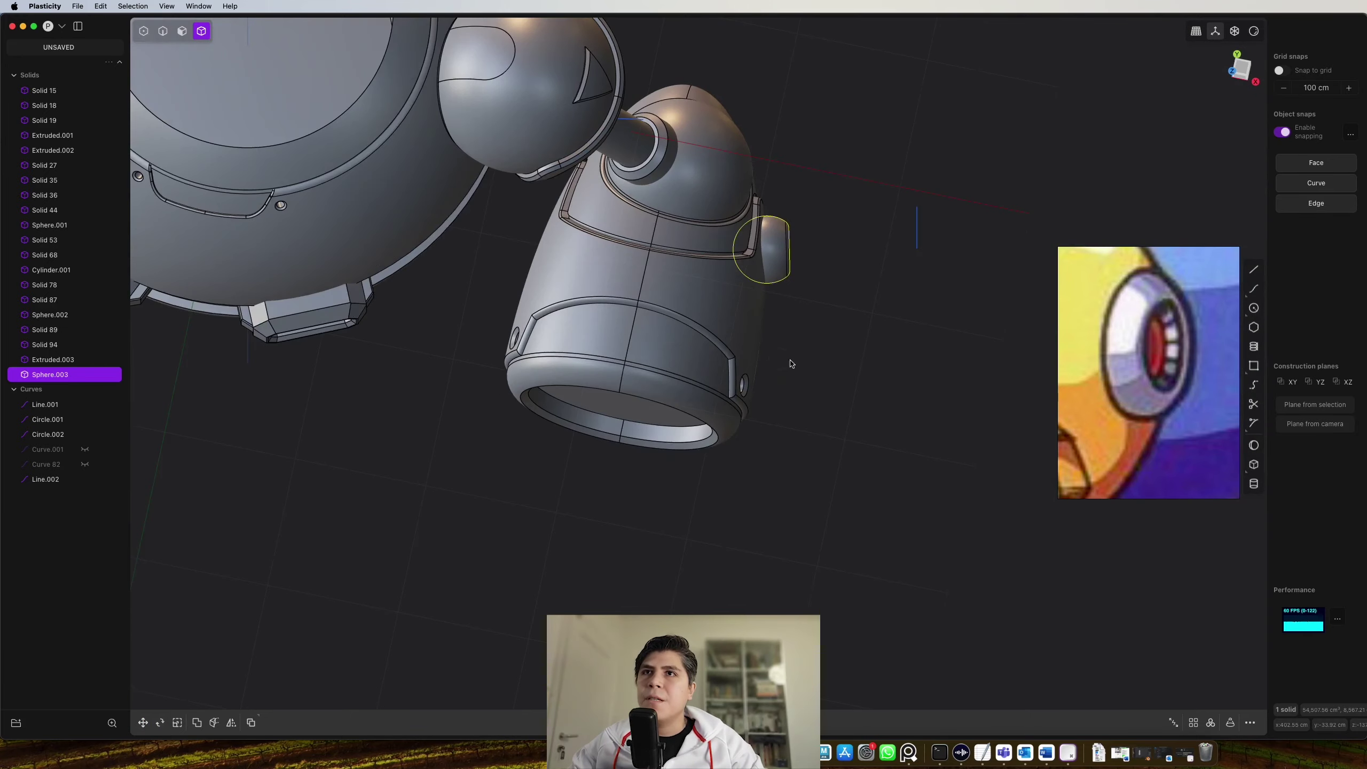
scroll(767, 302, up, 7)
shift+middle_drag(813, 215, 829, 320)
scroll(828, 320, down, 6)
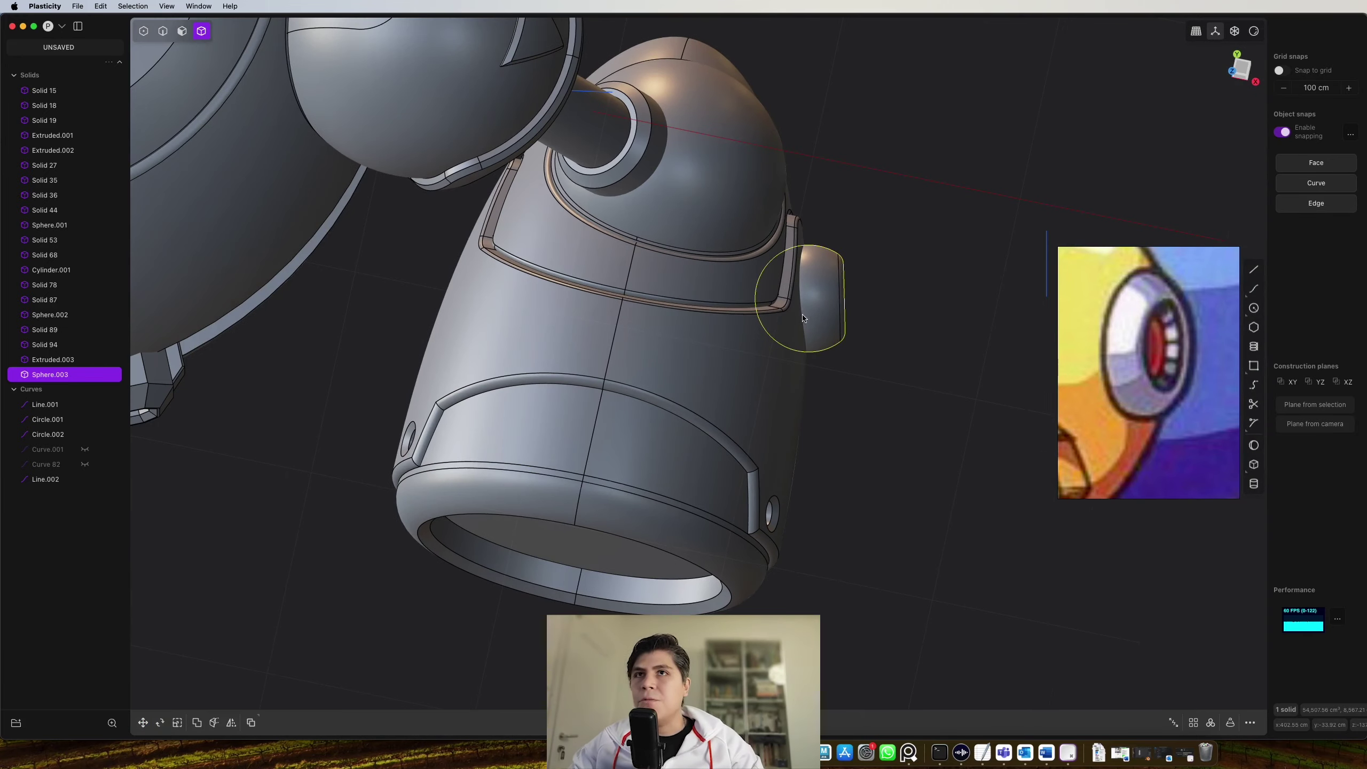
key(alt+x)
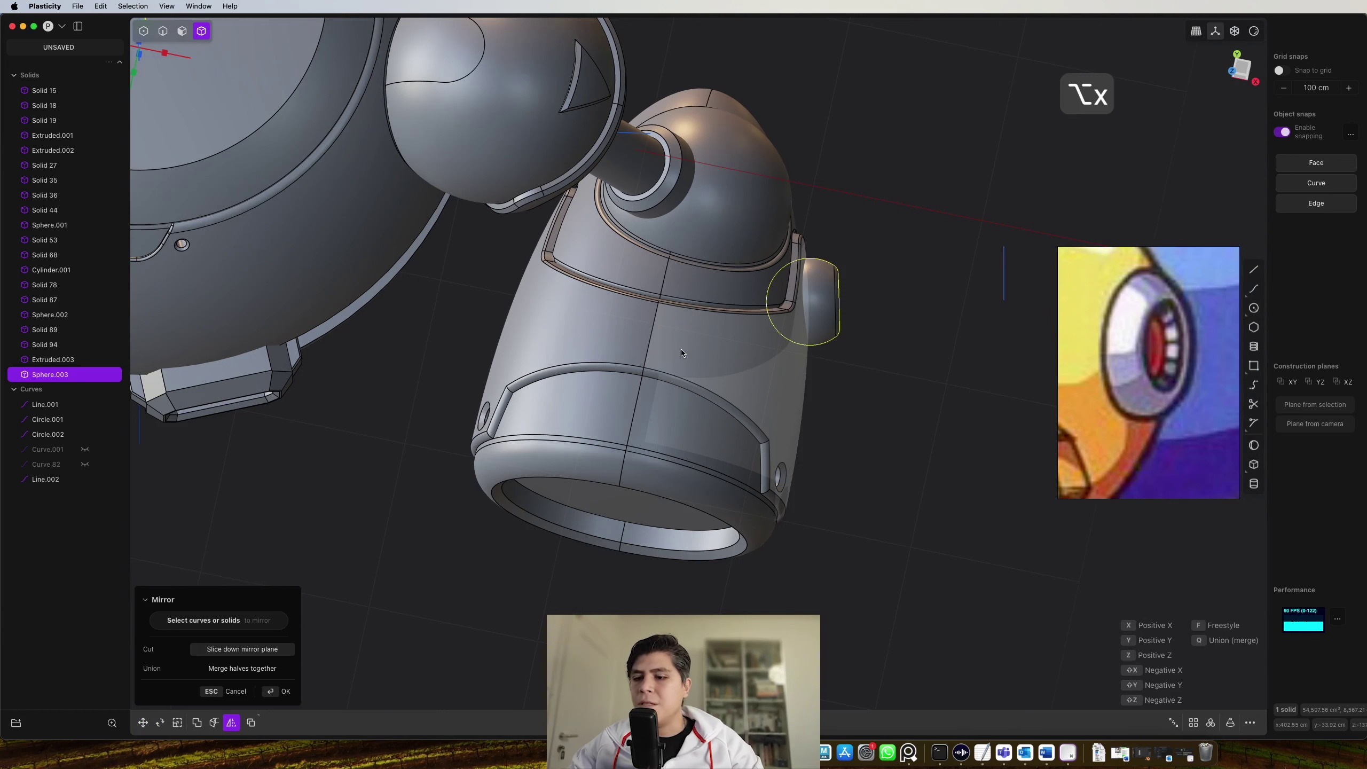
key(f)
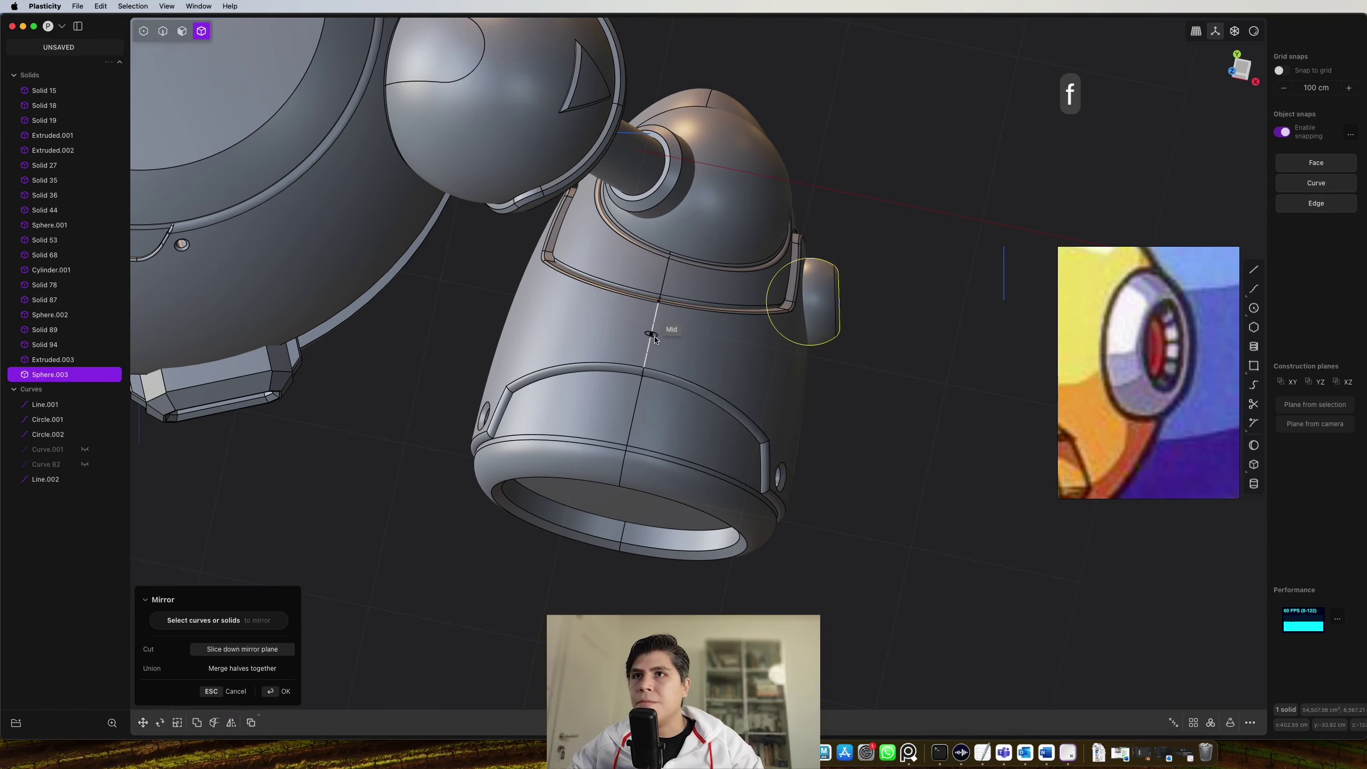
click(652, 334)
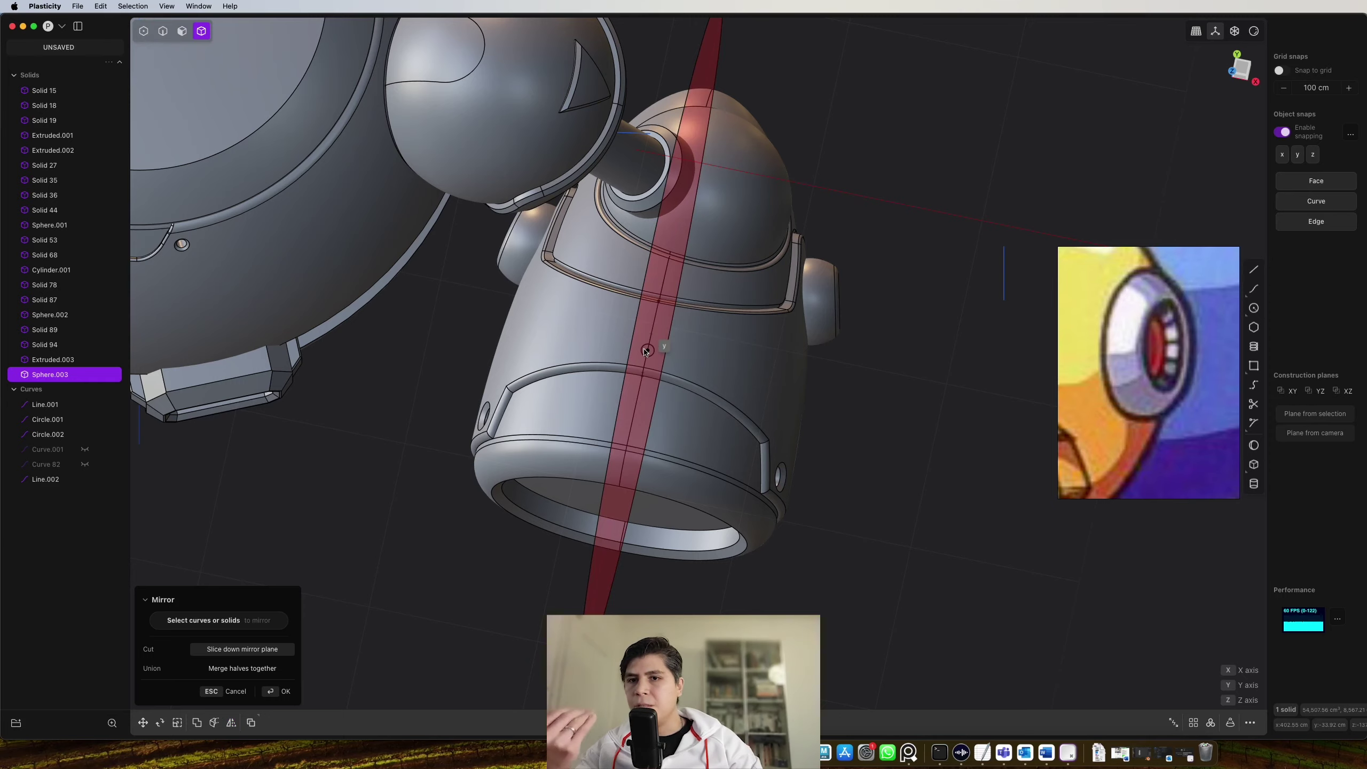
key(Return)
Create a cylinder at the centre of the forearm's recessed end face, extending outward past the rim
middle_drag(645, 353, 671, 496)
scroll(726, 260, down, 3)
scroll(595, 422, down, 5)
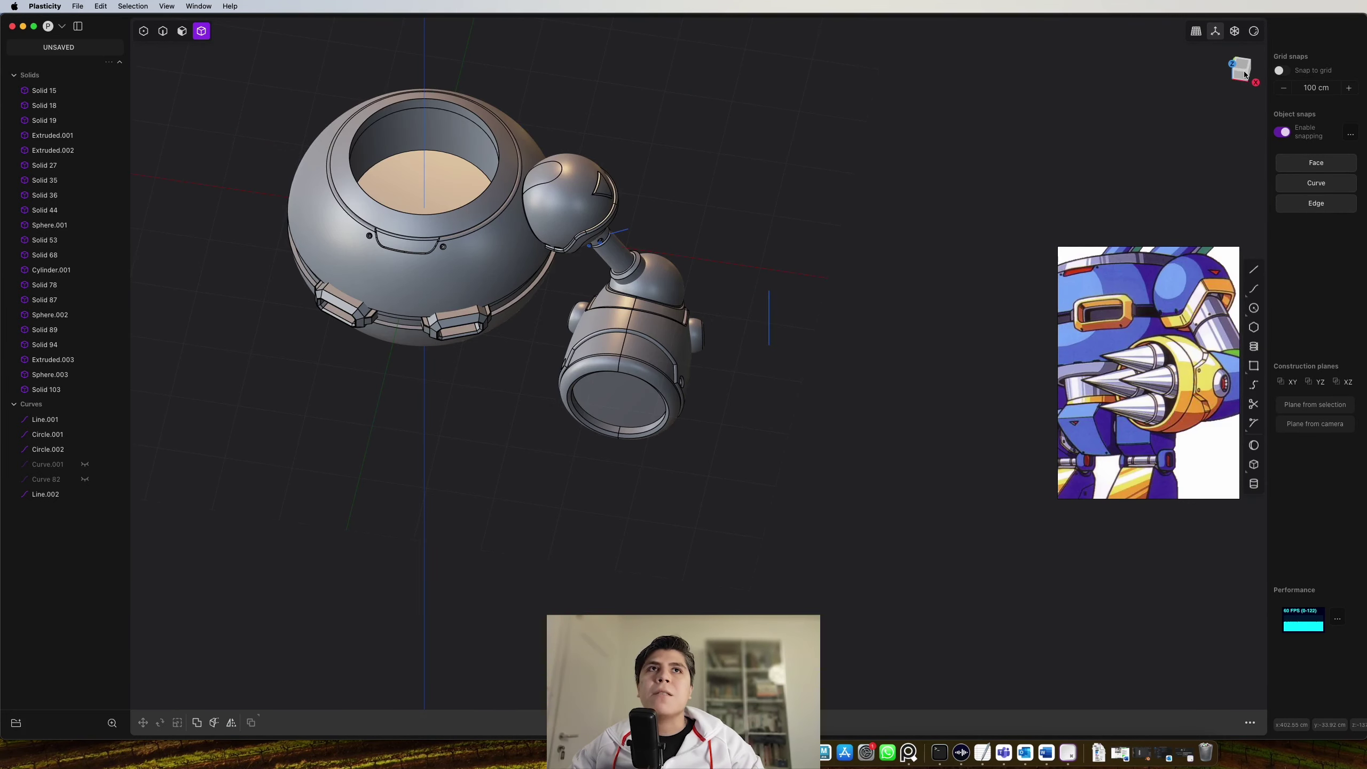
click(1238, 80)
scroll(791, 328, up, 5)
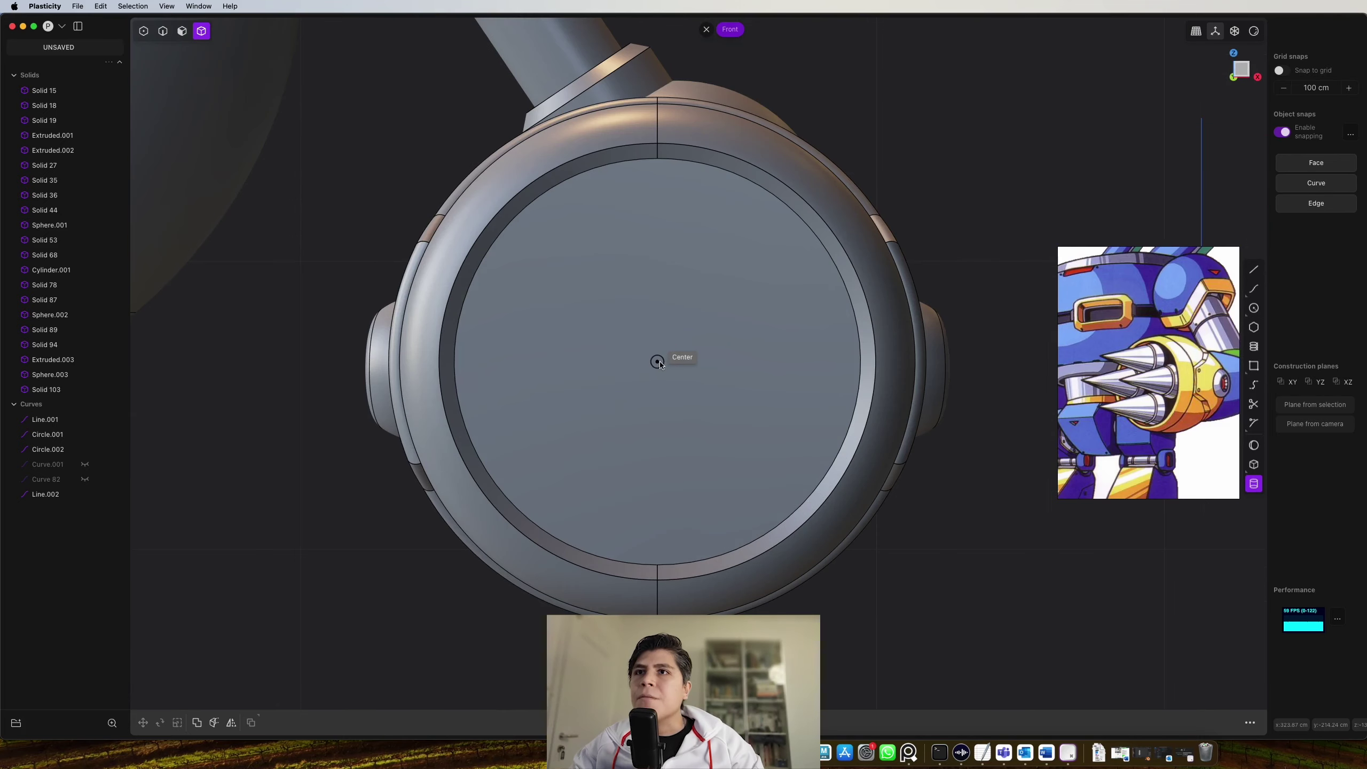
click(658, 362)
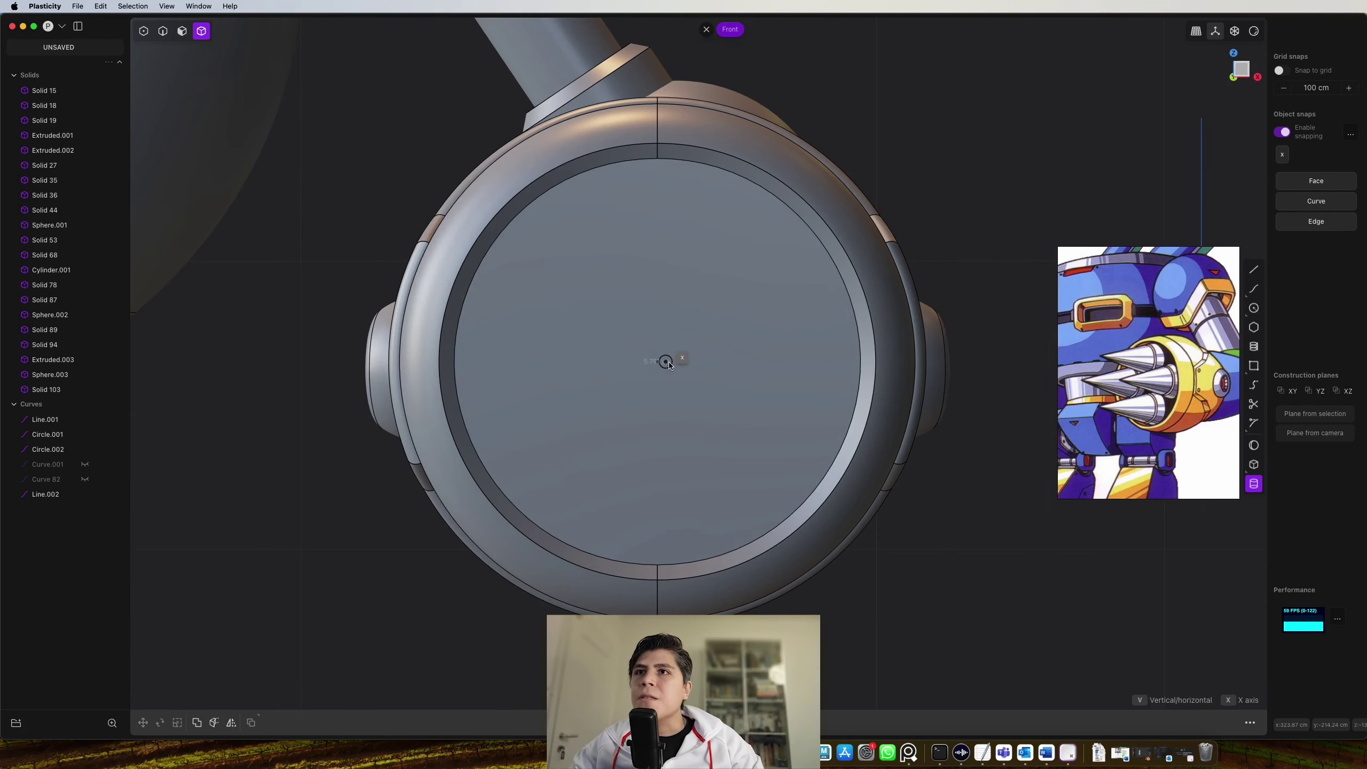
click(707, 362)
middle_drag(707, 362, 645, 404)
key(b)
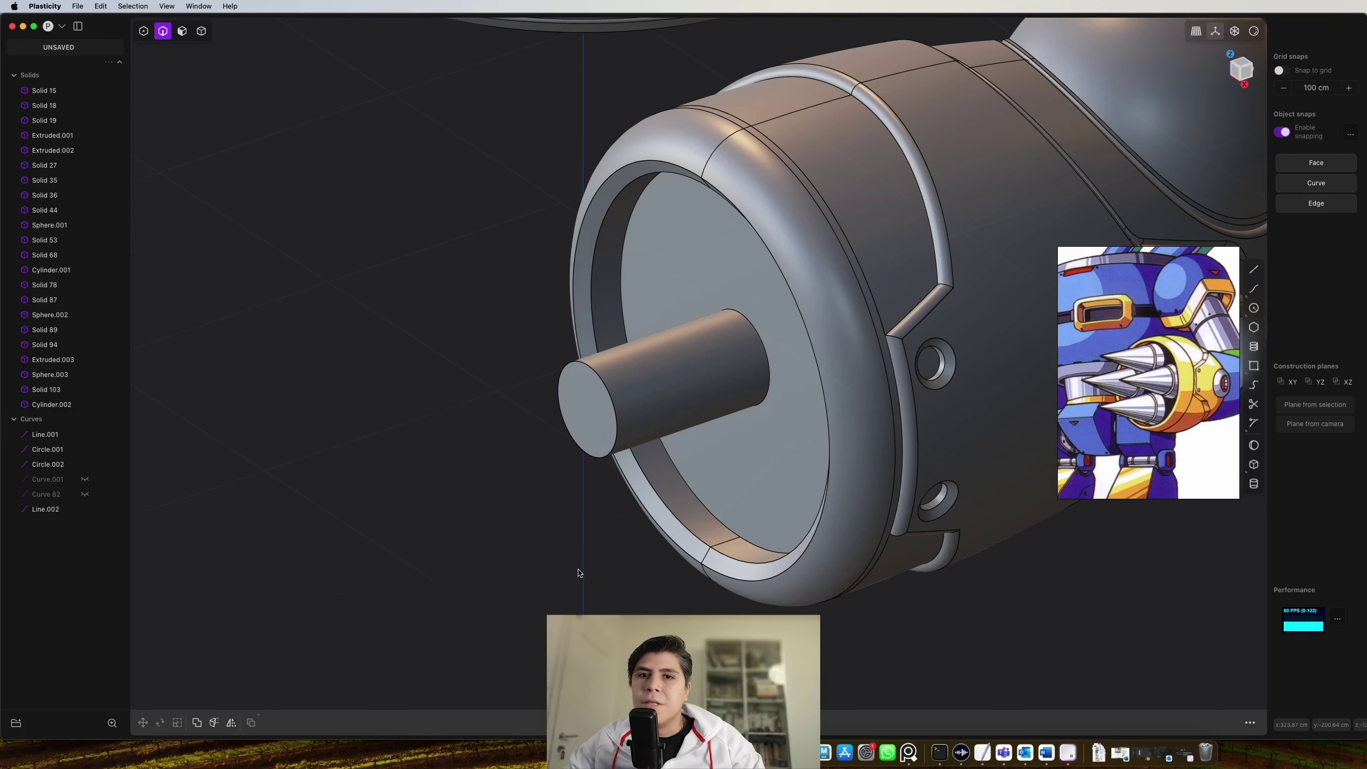
Chamfer the cylinder's front edge to narrow its outer end
shift+middle_drag(578, 572, 591, 544)
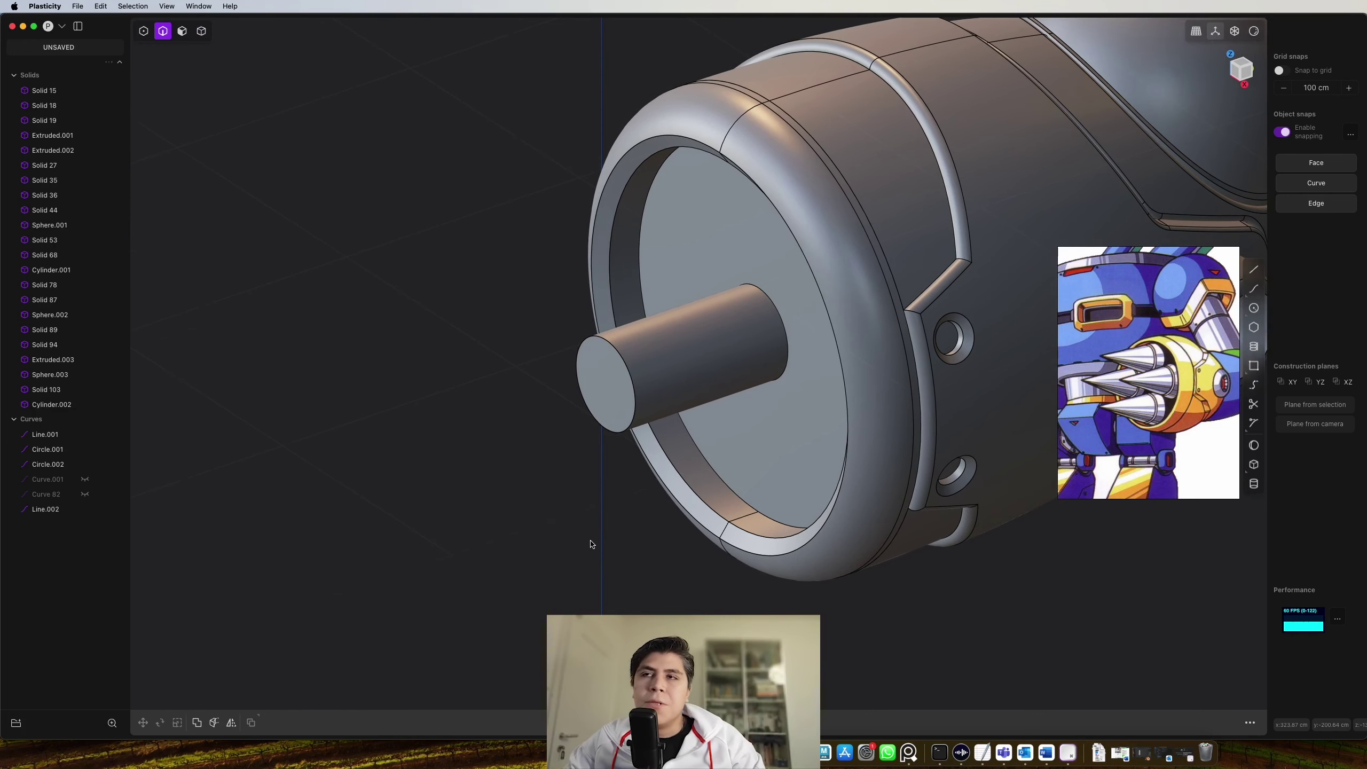
click(640, 377)
key(f)
scroll(641, 377, up, 2)
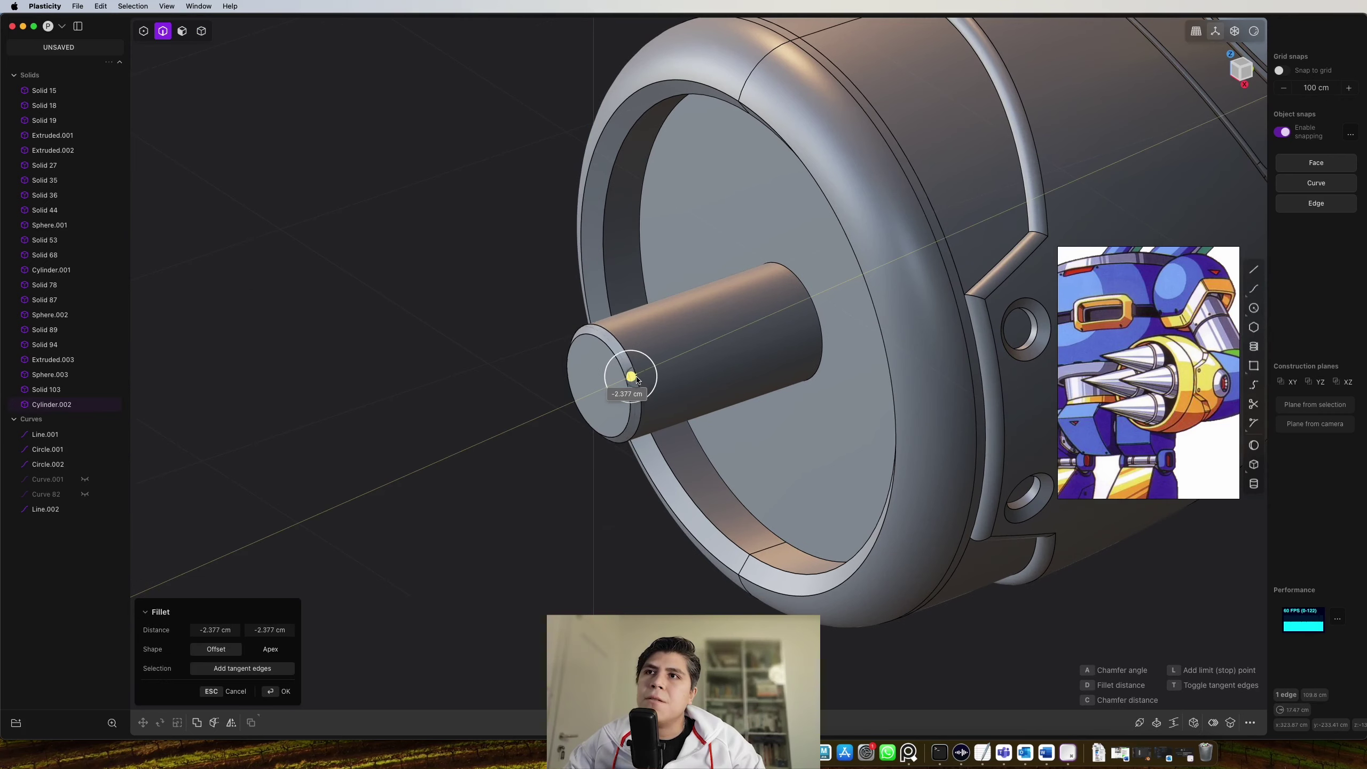
drag(637, 379, 640, 379)
key(Return)
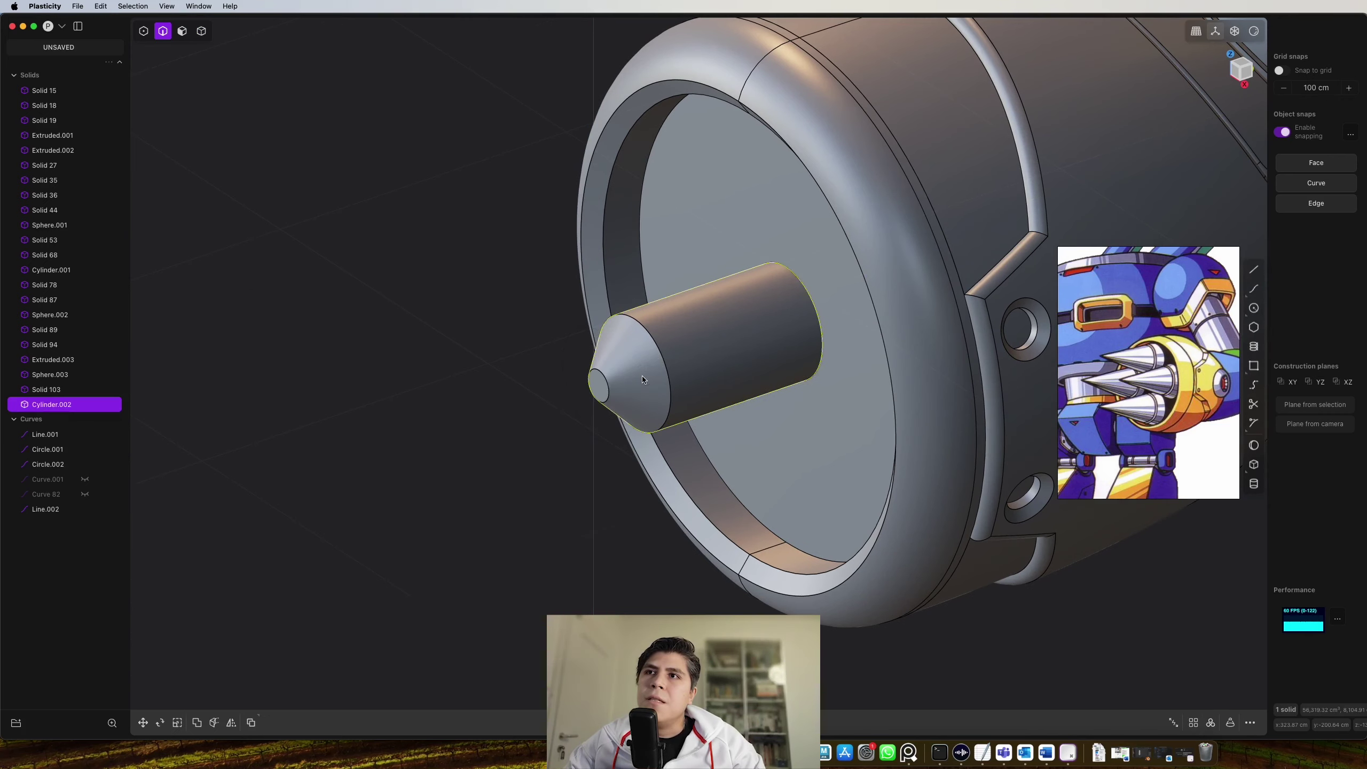
Try deleting the cylinder's small end face to close it into a point, and undo back to the plain cylinder
scroll(612, 408, up, 3)
click(594, 382)
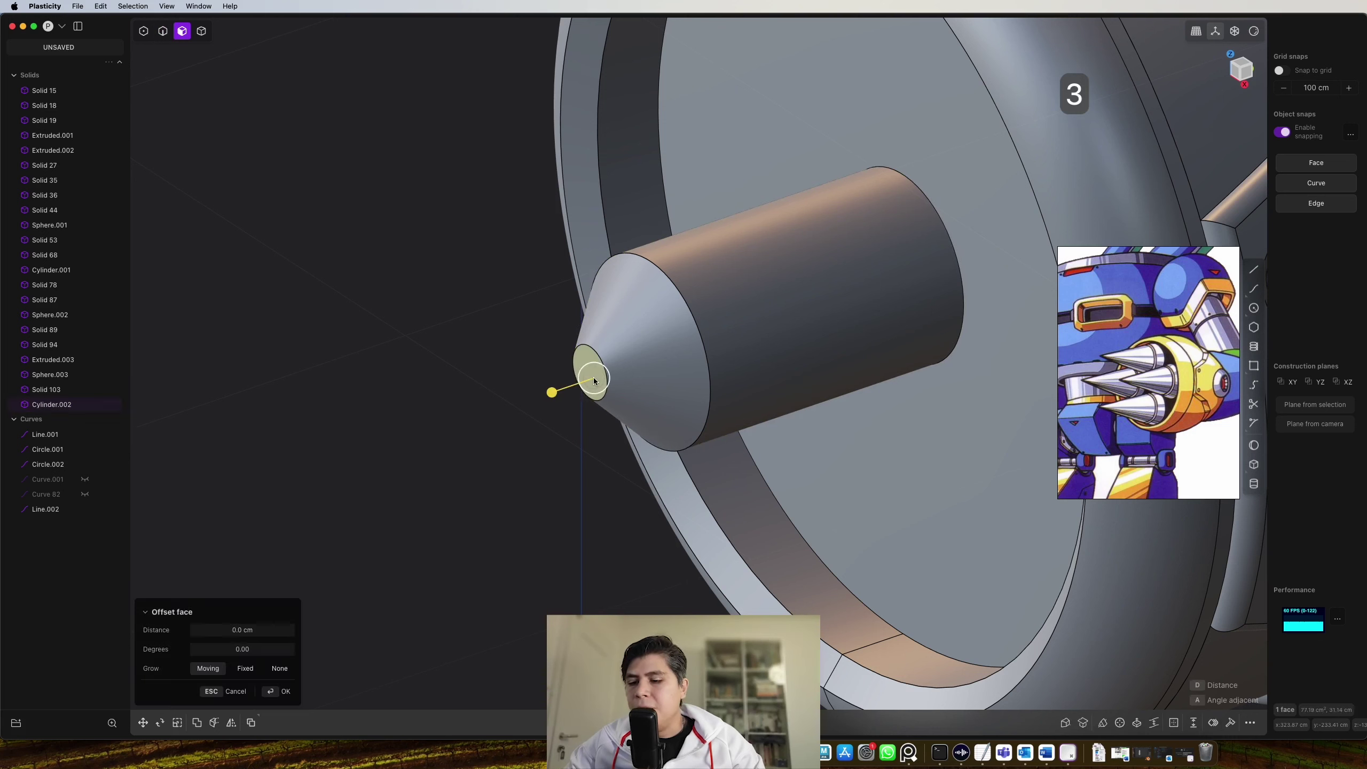
key(x)
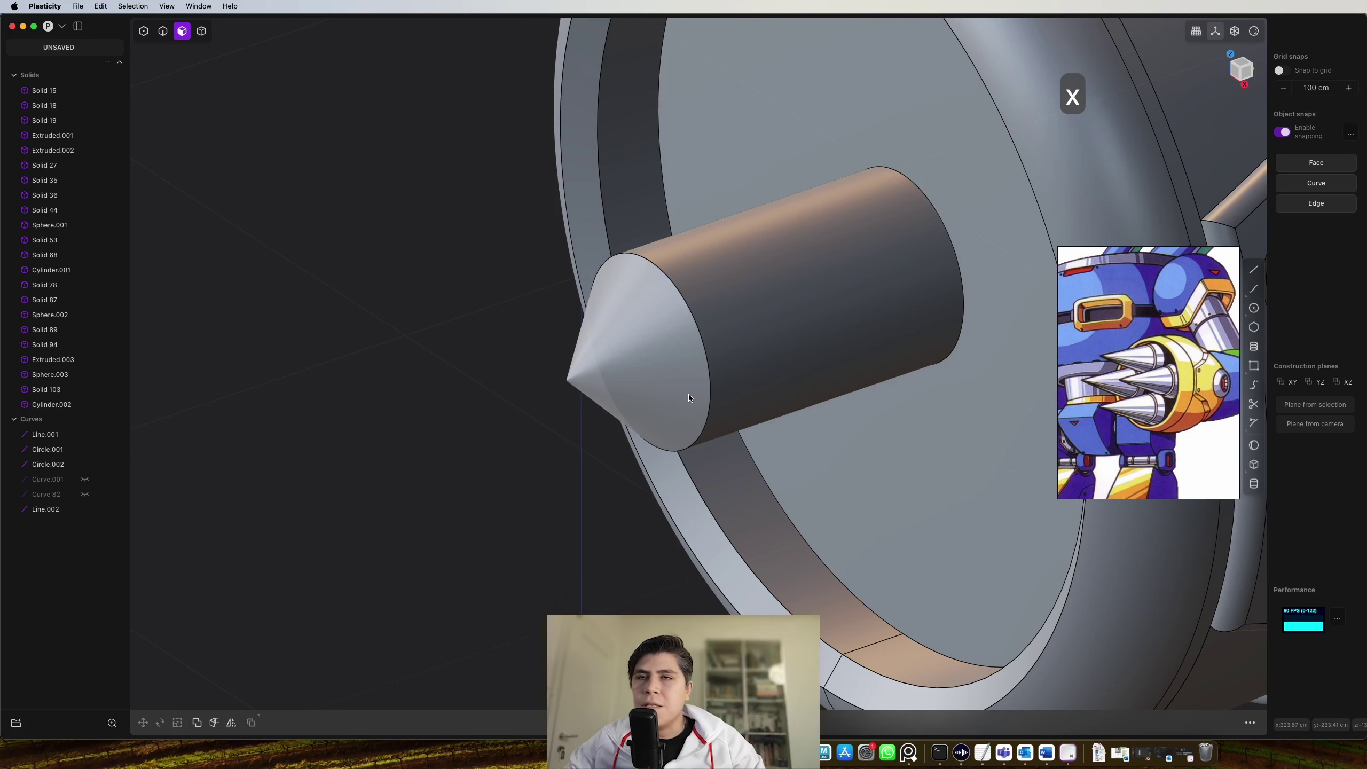
scroll(696, 397, down, 3)
key(super+z)
key(super+z)
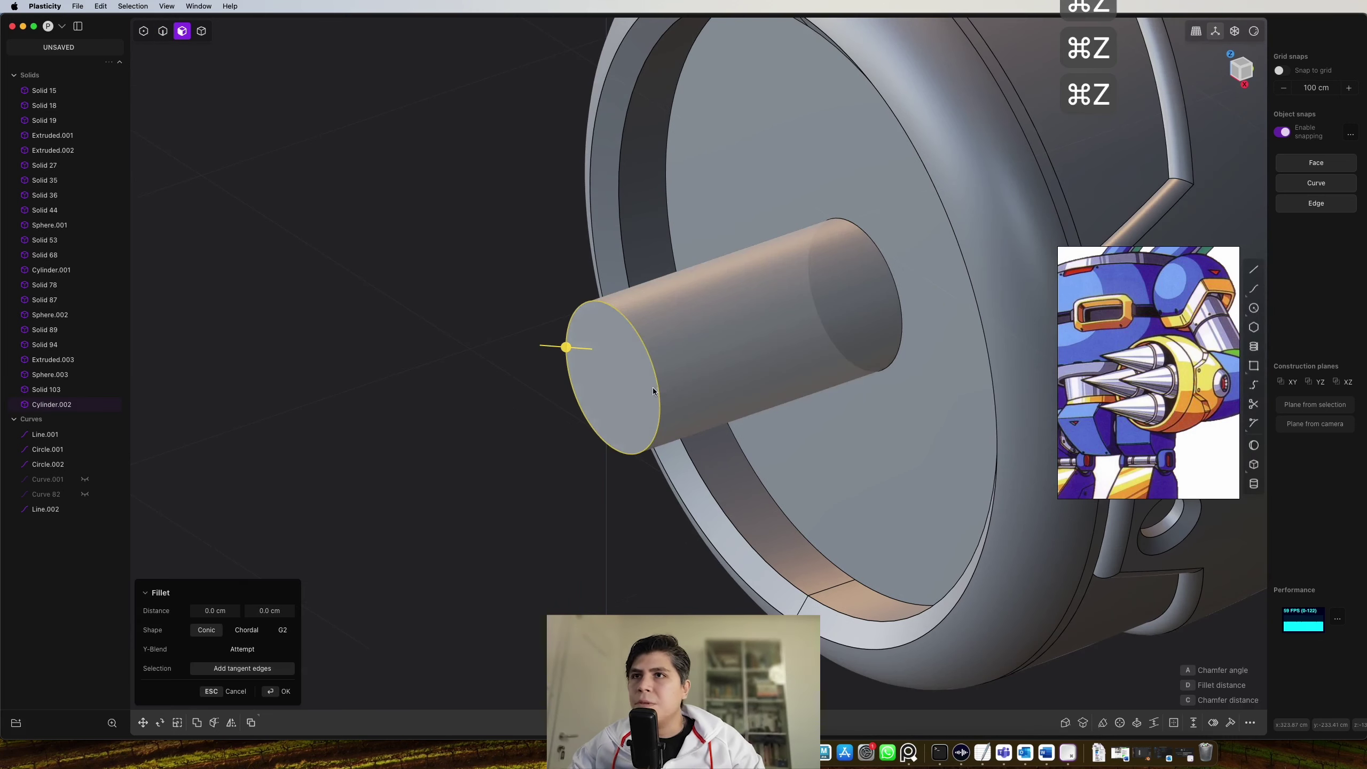
Taper the cylinder into a pointed cone by offsetting its end face at an angle of about 16 degrees
click(602, 405)
drag(602, 405, 610, 387)
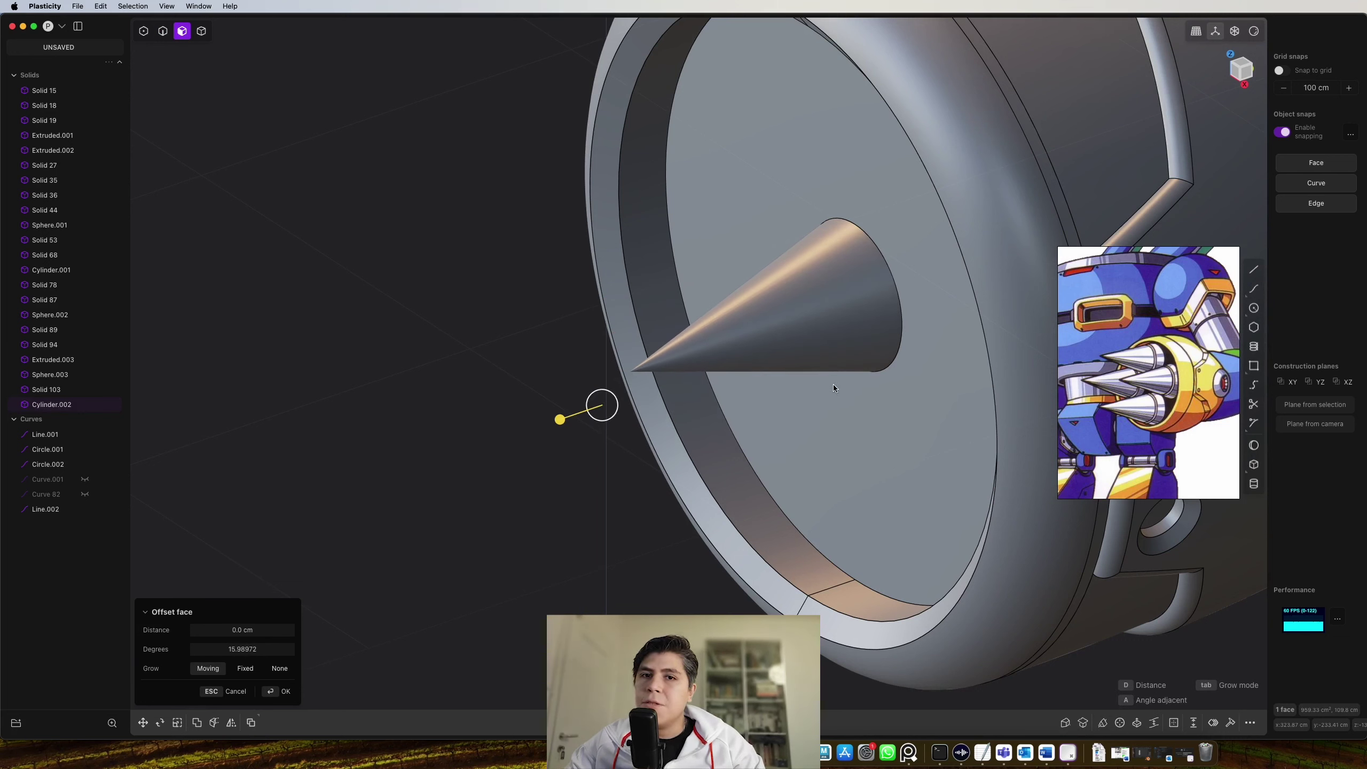
right_click(747, 408)
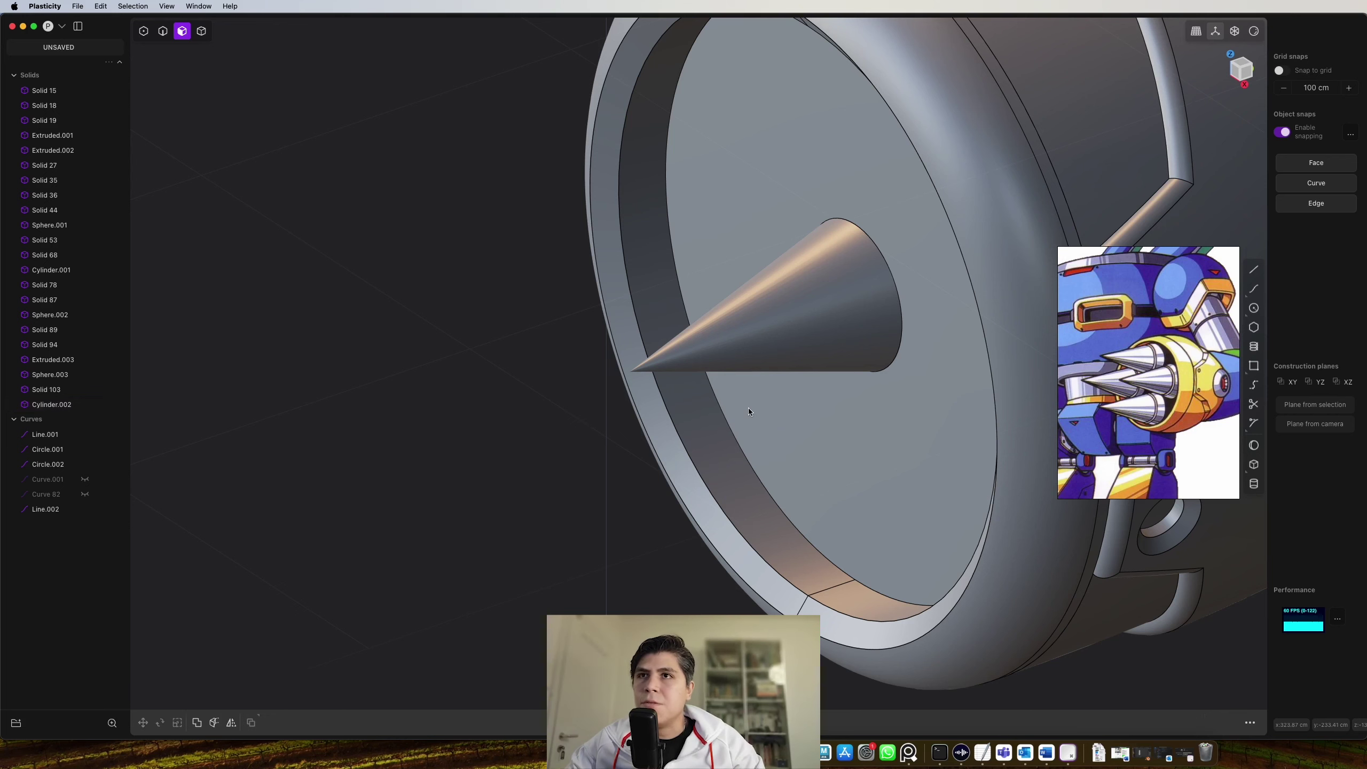
scroll(748, 409, down, 5)
Move the cone up along the Z axis to the upper part of the forearm's end face
key(4)
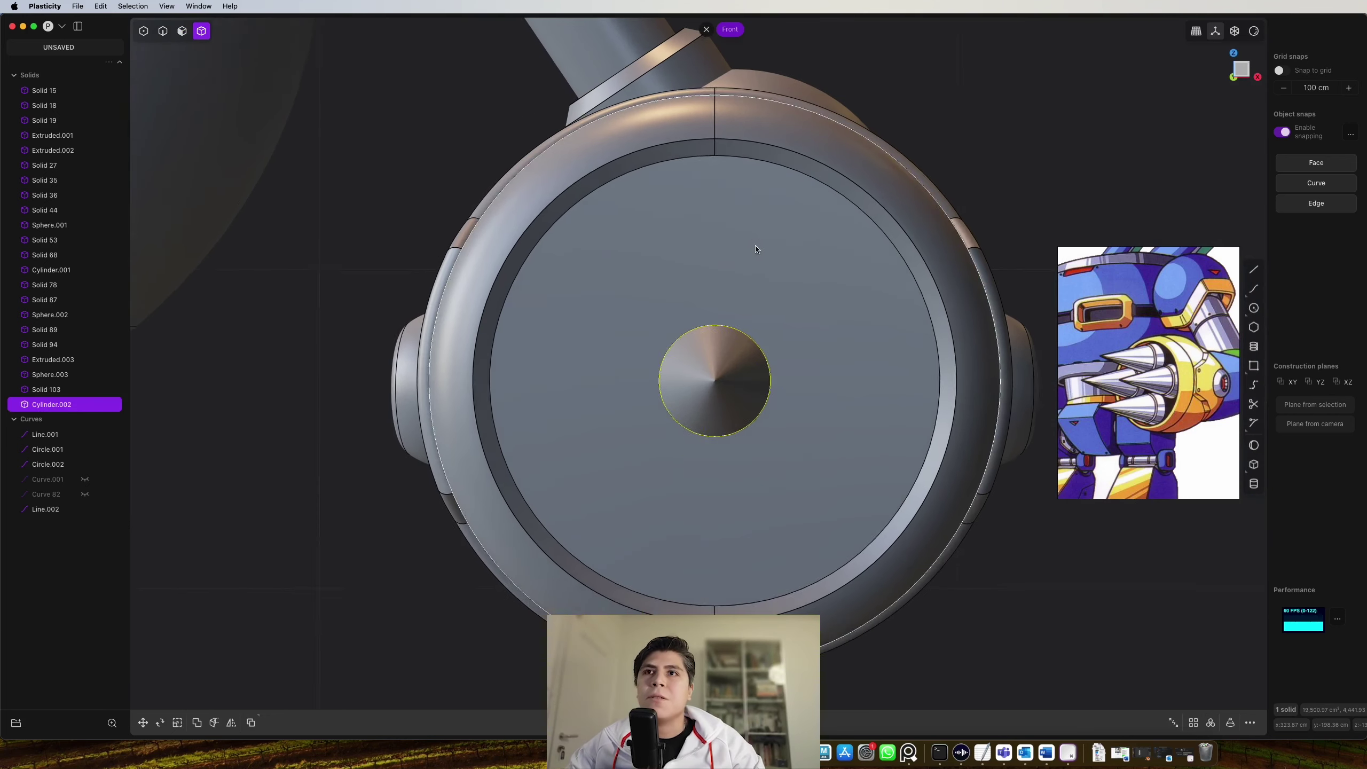
key(g)
key(g)
key(z)
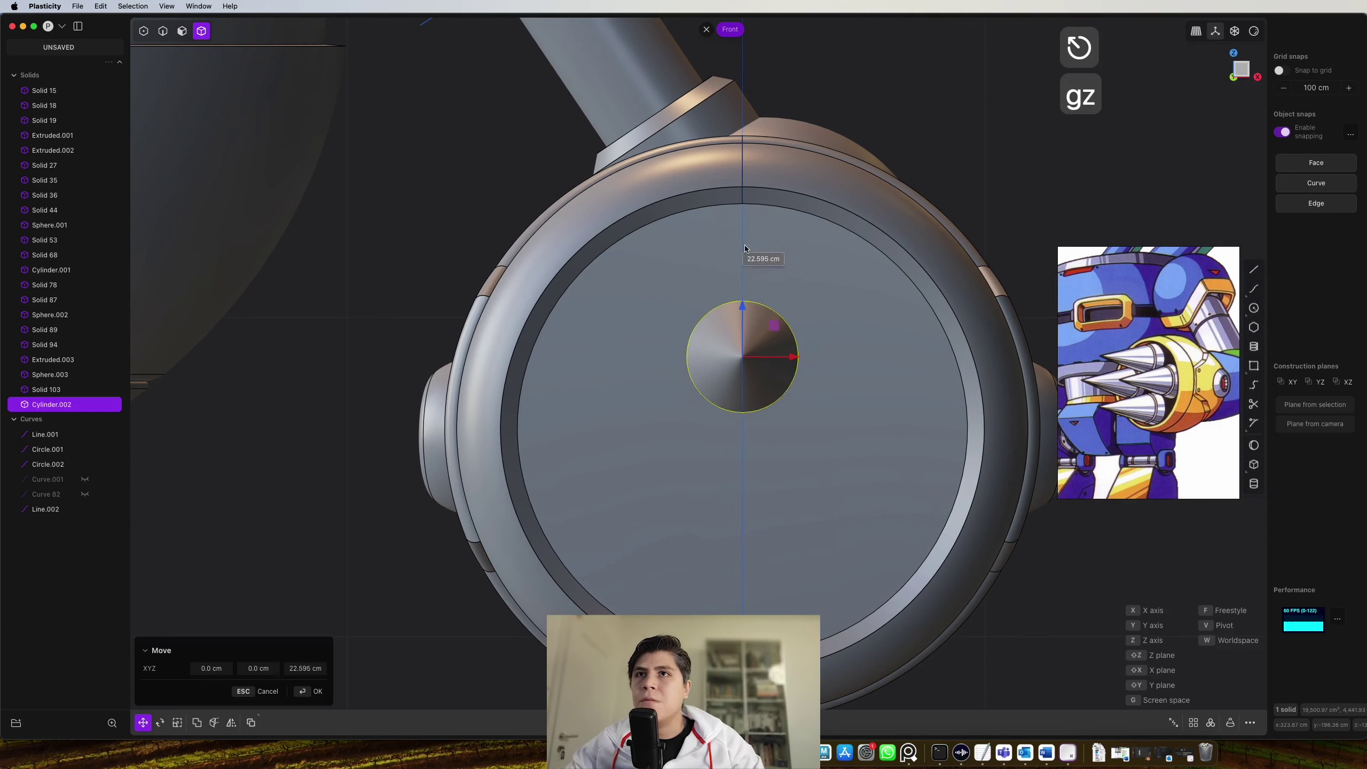
right_click(756, 176)
Move the cone forward out of the forearm so it sits clear in front of the rim
middle_drag(756, 175, 651, 221)
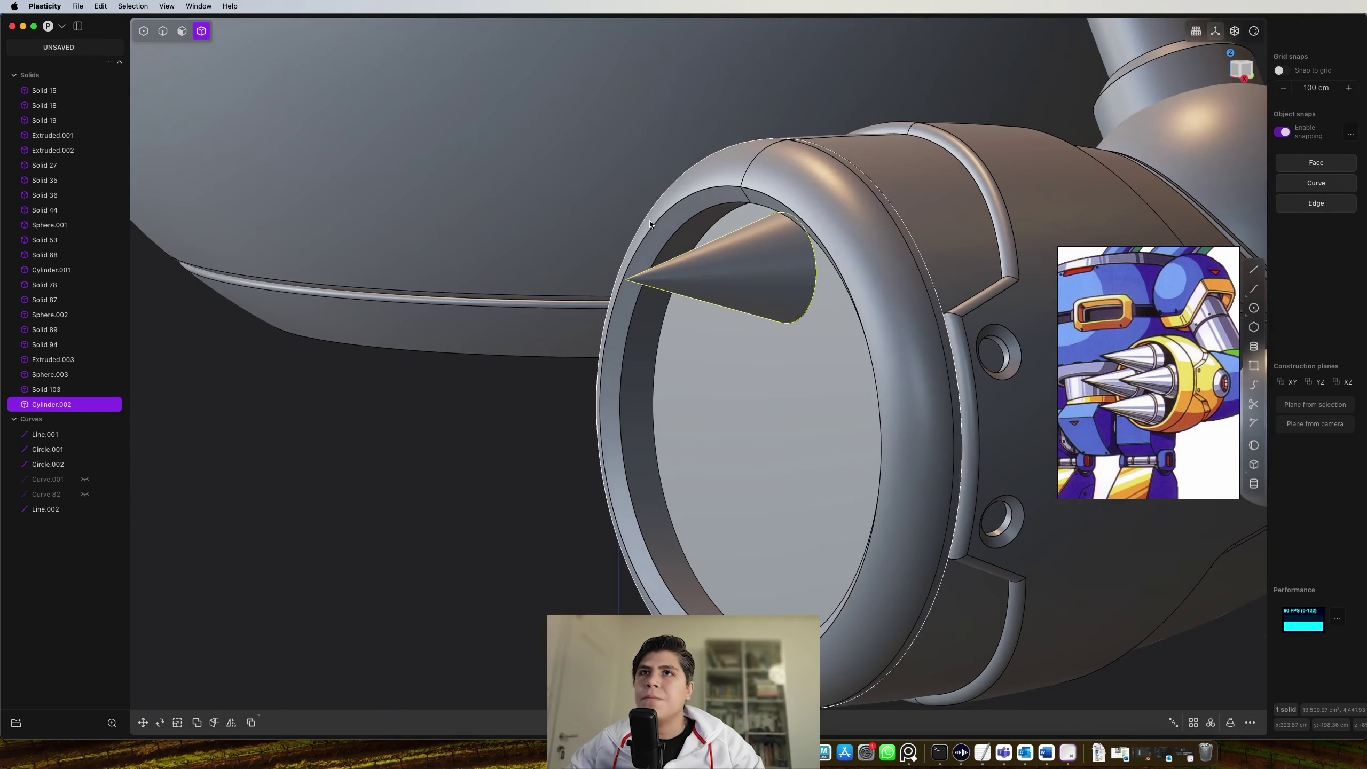
scroll(650, 221, down, 2)
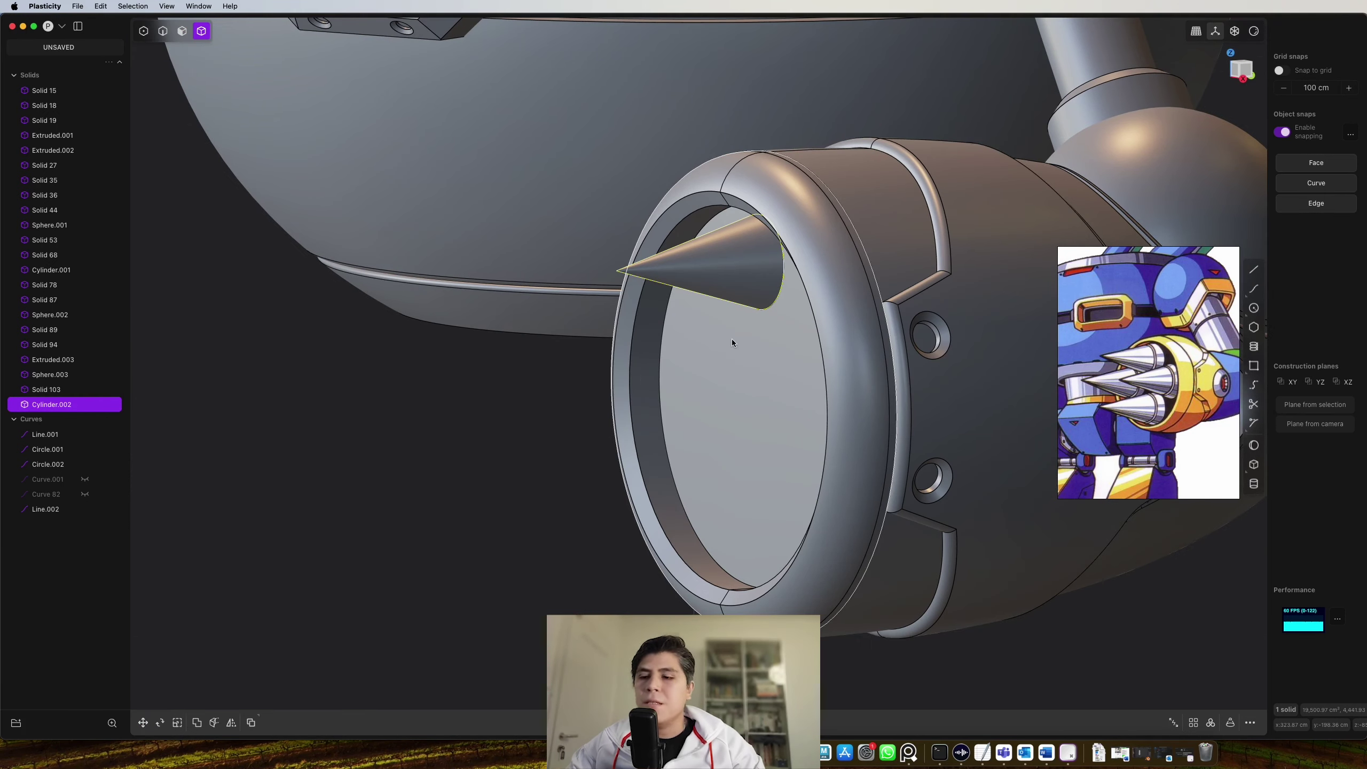
key(g)
drag(731, 264, 588, 272)
right_click(588, 272)
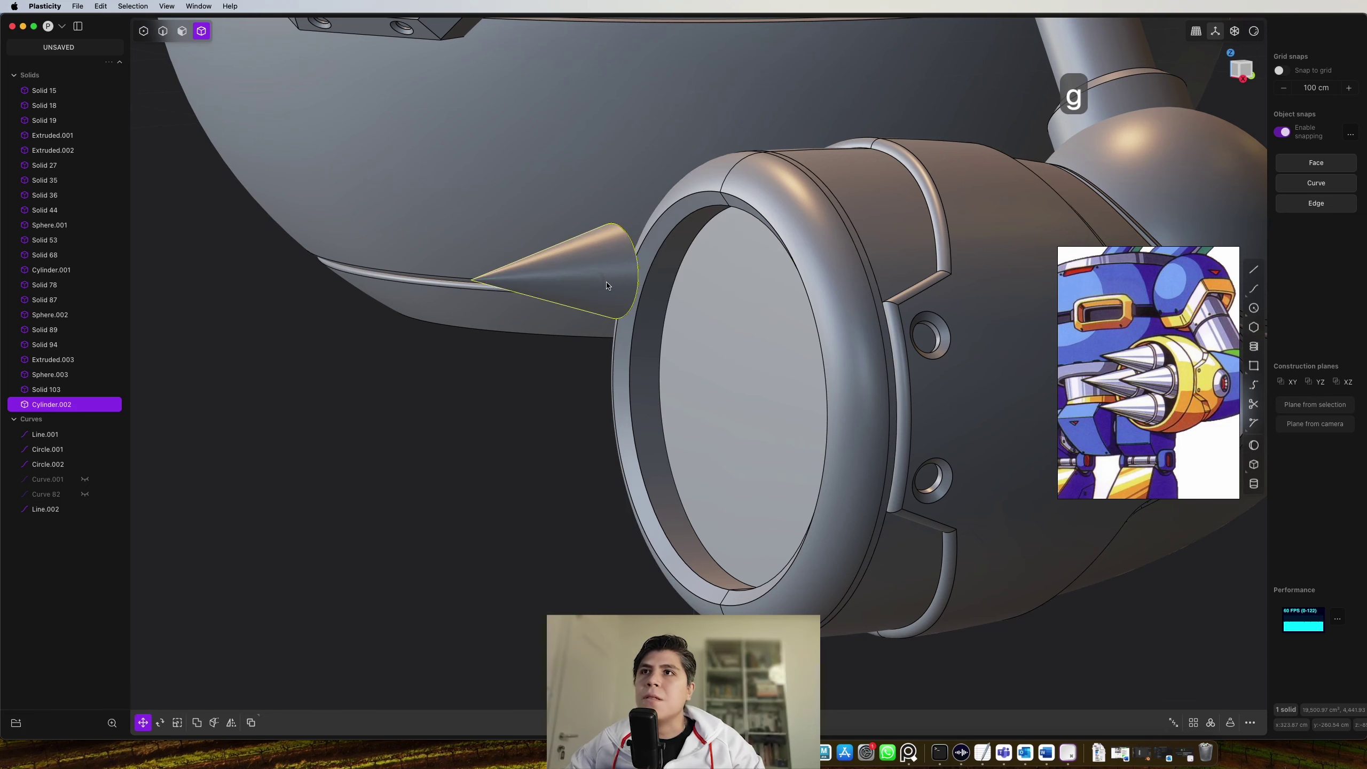
Draw a vertical line across the cone near its base in the right view and imprint it on the cone
middle_drag(692, 252, 670, 252)
click(1225, 78)
key(shift+a)
click(630, 131)
click(630, 569)
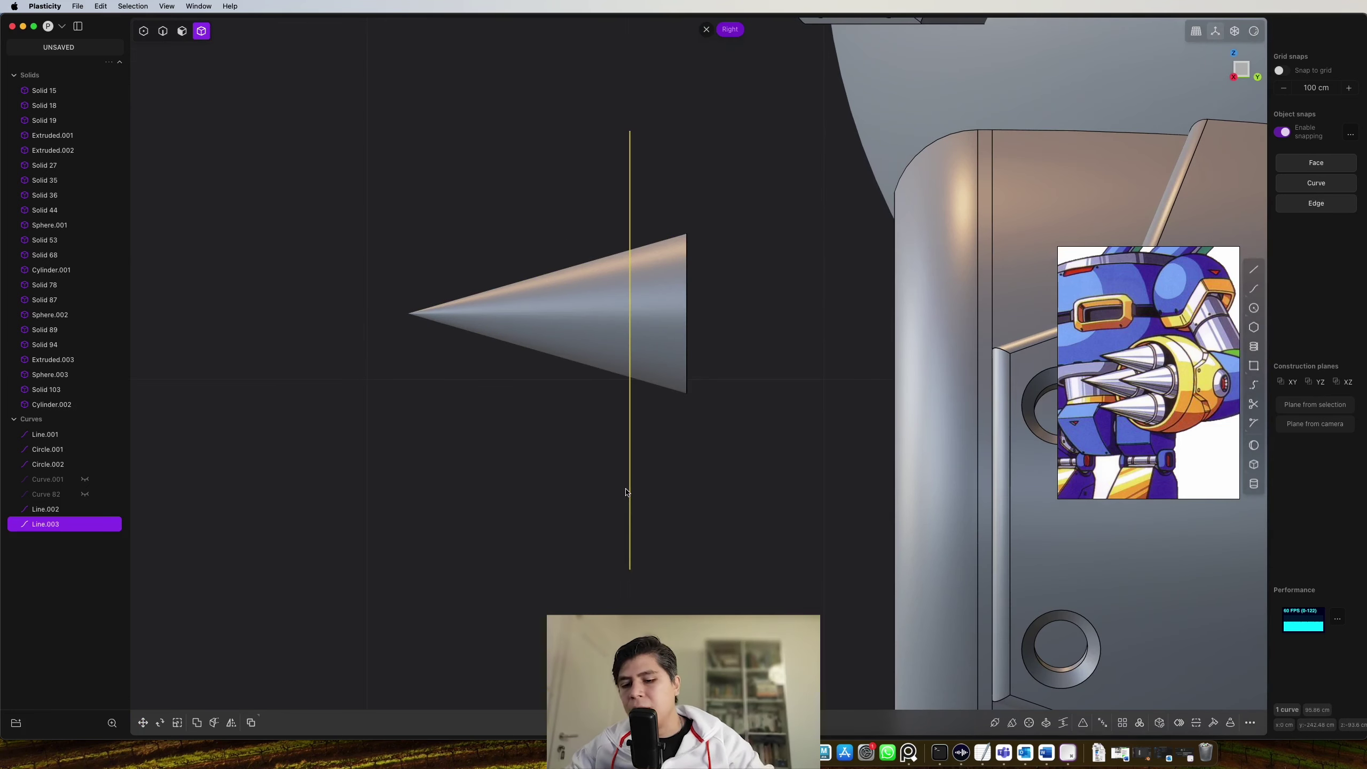
key(shift+i)
click(612, 352)
middle_drag(612, 351, 219, 284)
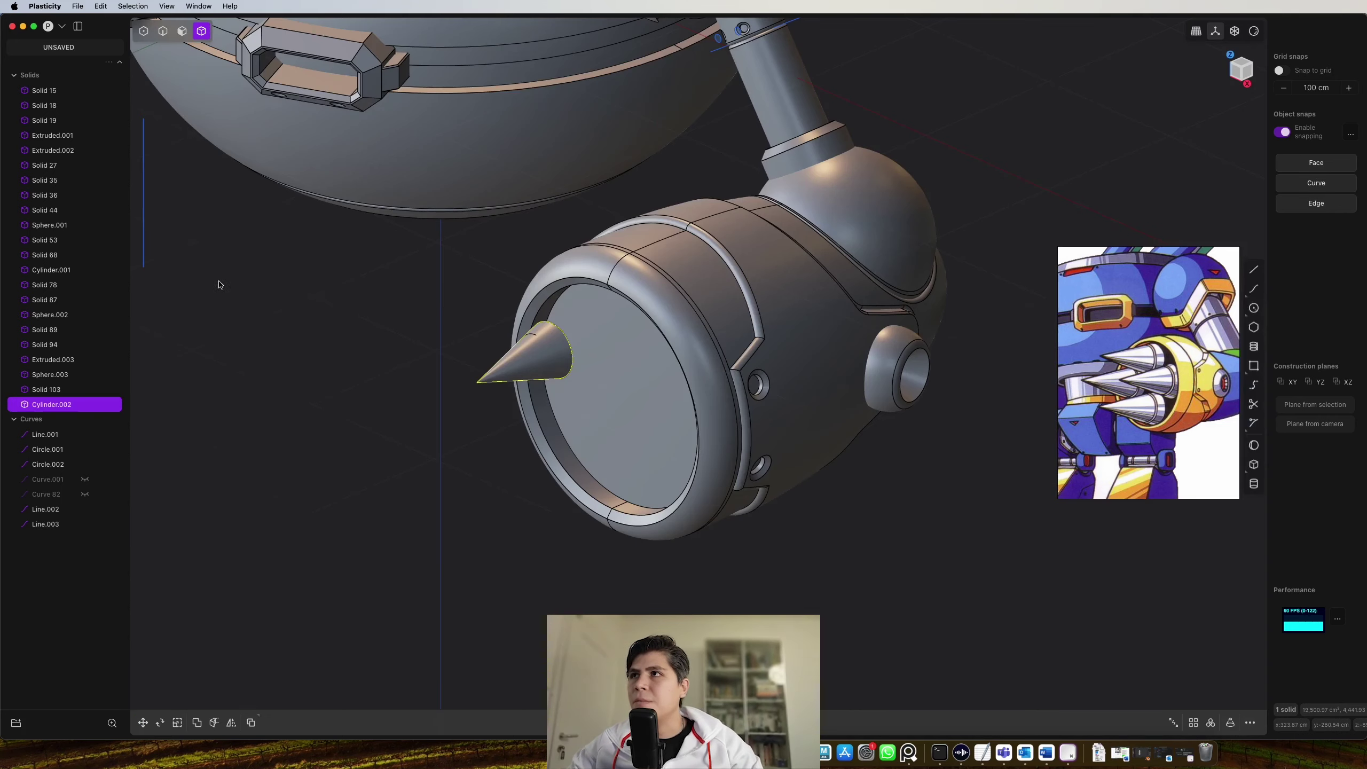
click(150, 210)
Offset the band at the cone's base outward to form a raised collar
scroll(451, 355, up, 10)
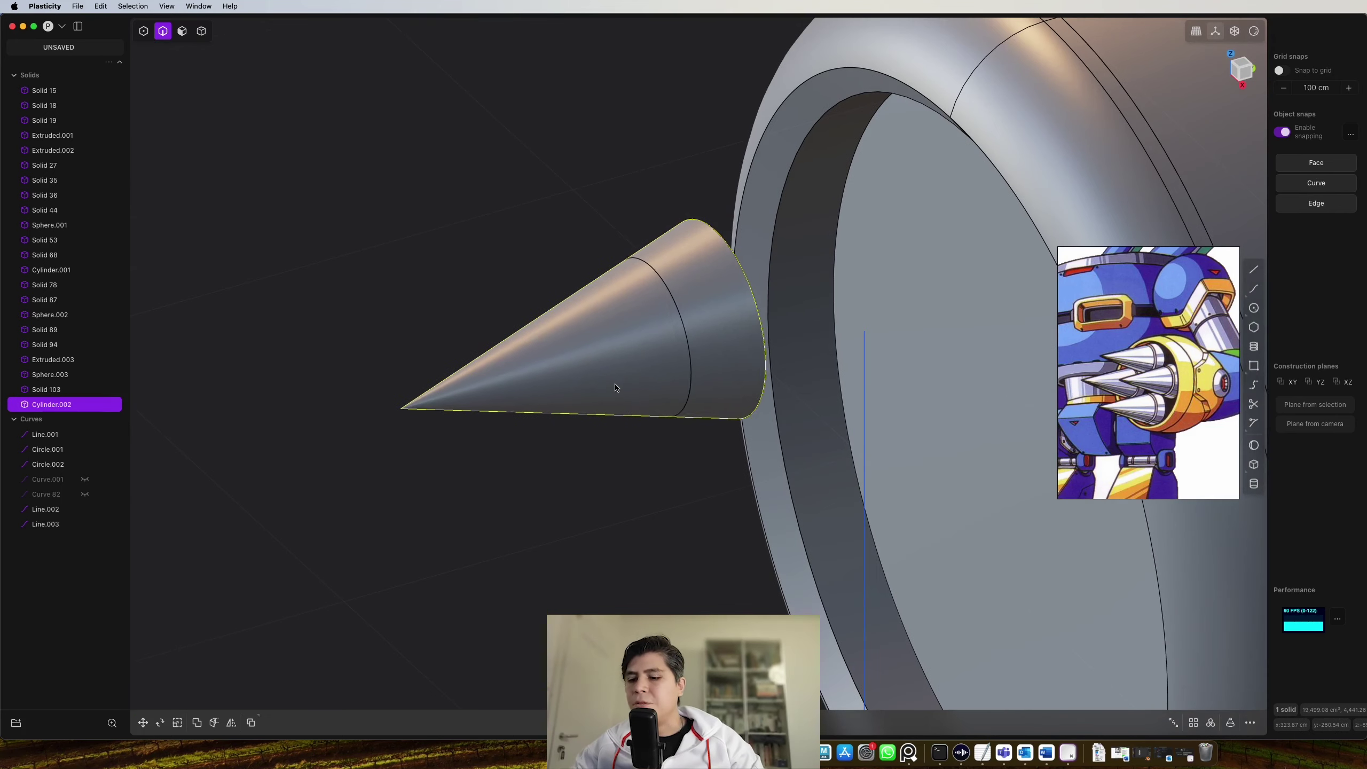
key(3)
click(721, 347)
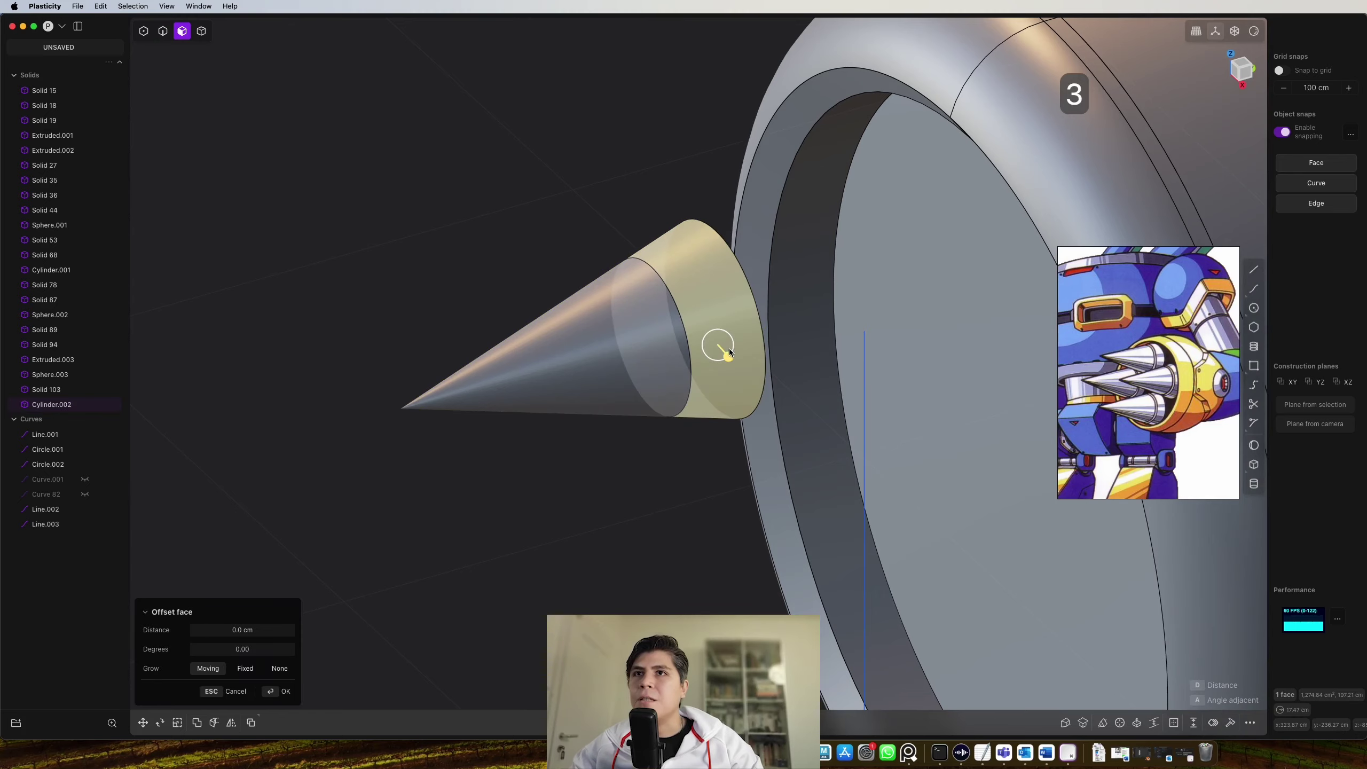
middle_drag(721, 347, 781, 384)
drag(747, 369, 771, 381)
Fillet the front outer edge of the cone's collar
middle_drag(772, 381, 743, 299)
key(2)
click(743, 297)
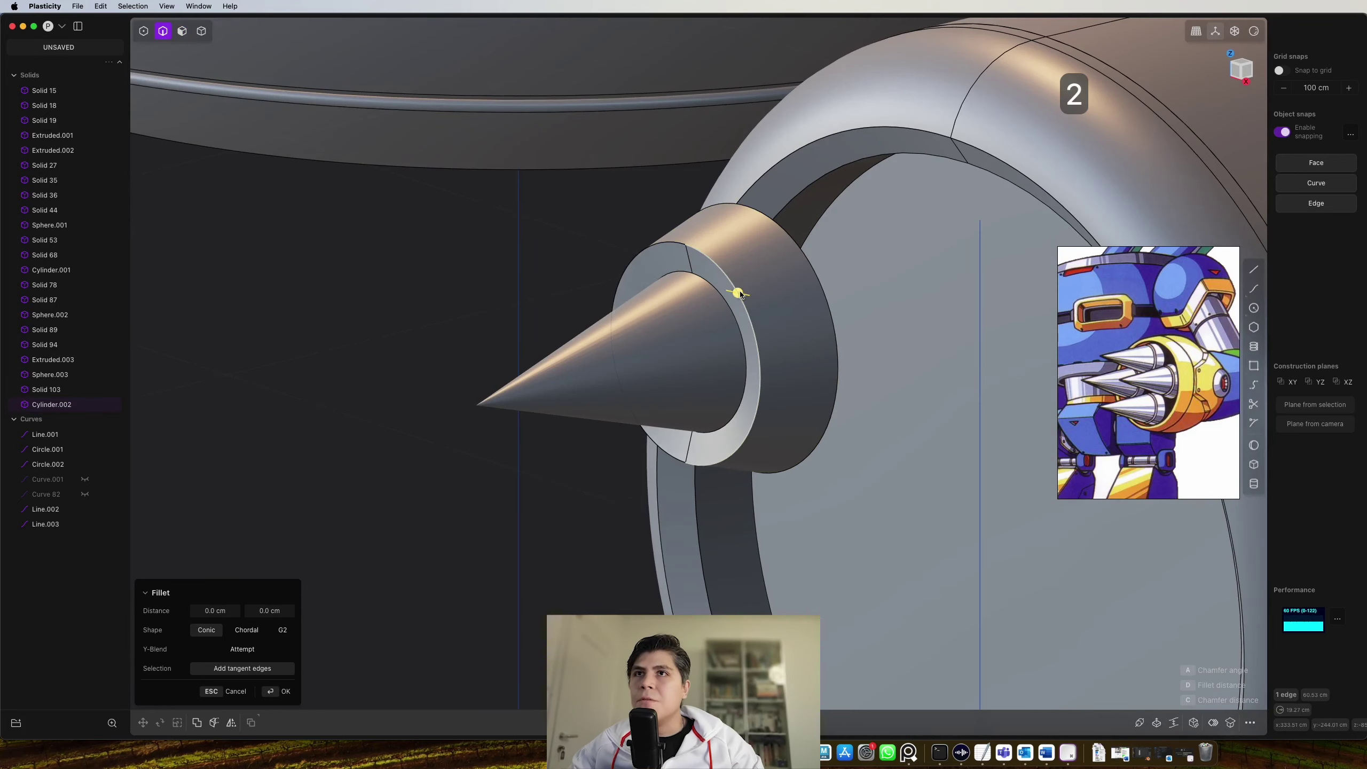
key(f)
drag(735, 293, 723, 294)
Move the collared cone about 64 cm along the Y axis back into the forearm's recessed end
middle_drag(724, 294, 703, 265)
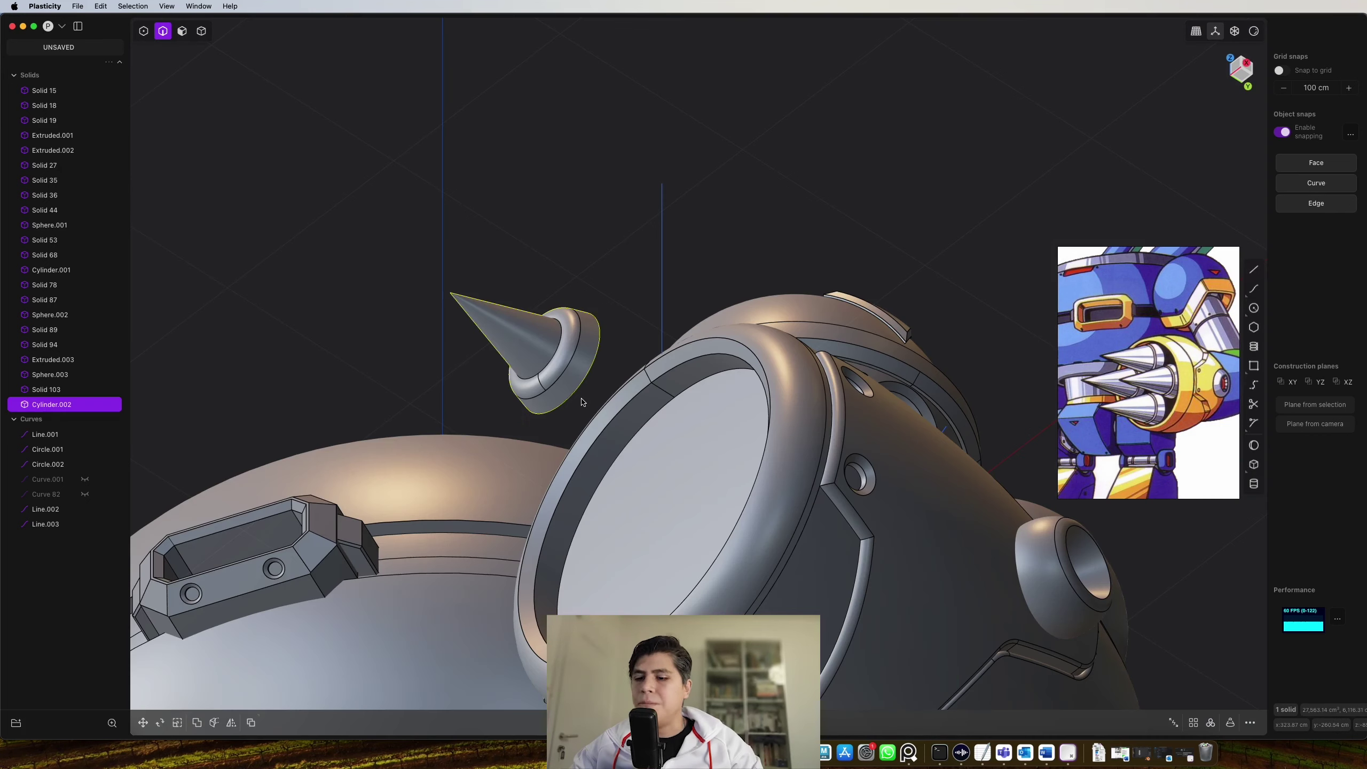
key(g)
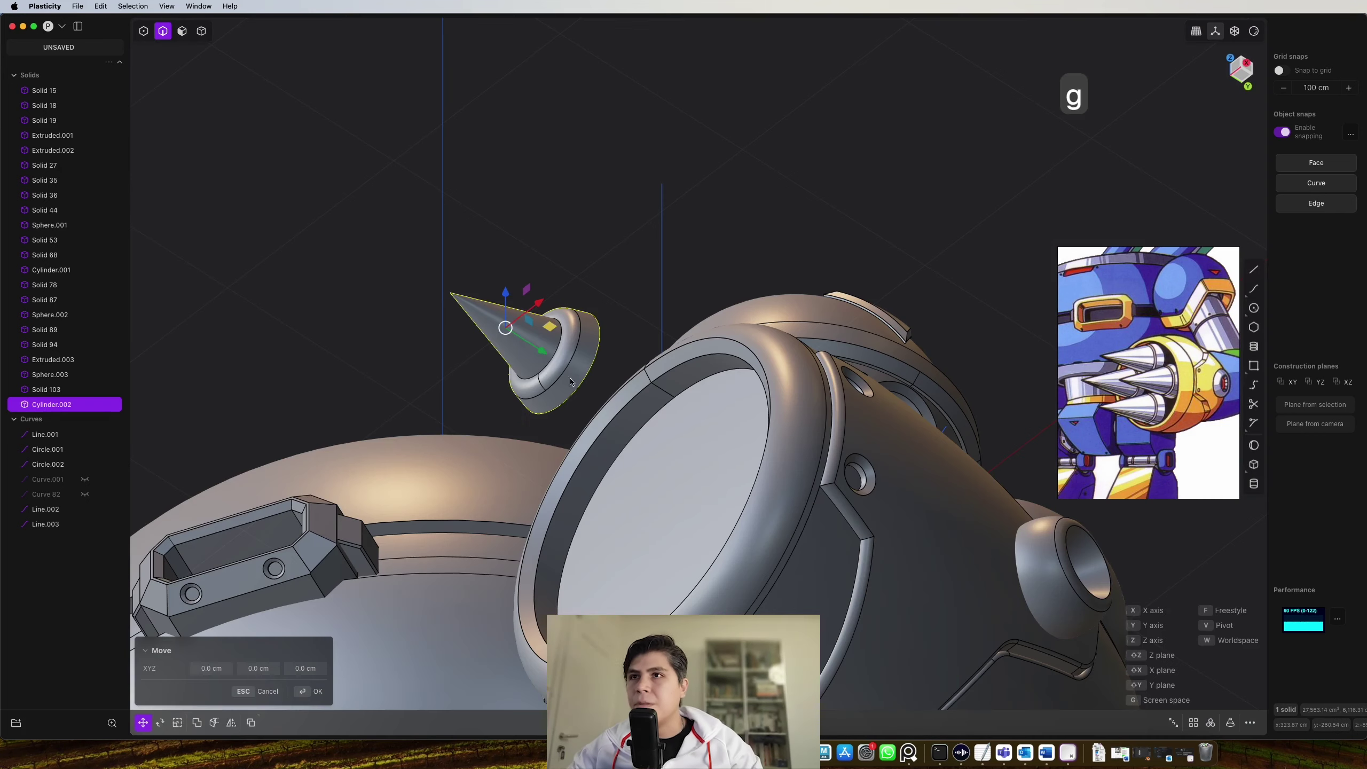
drag(668, 427, 664, 426)
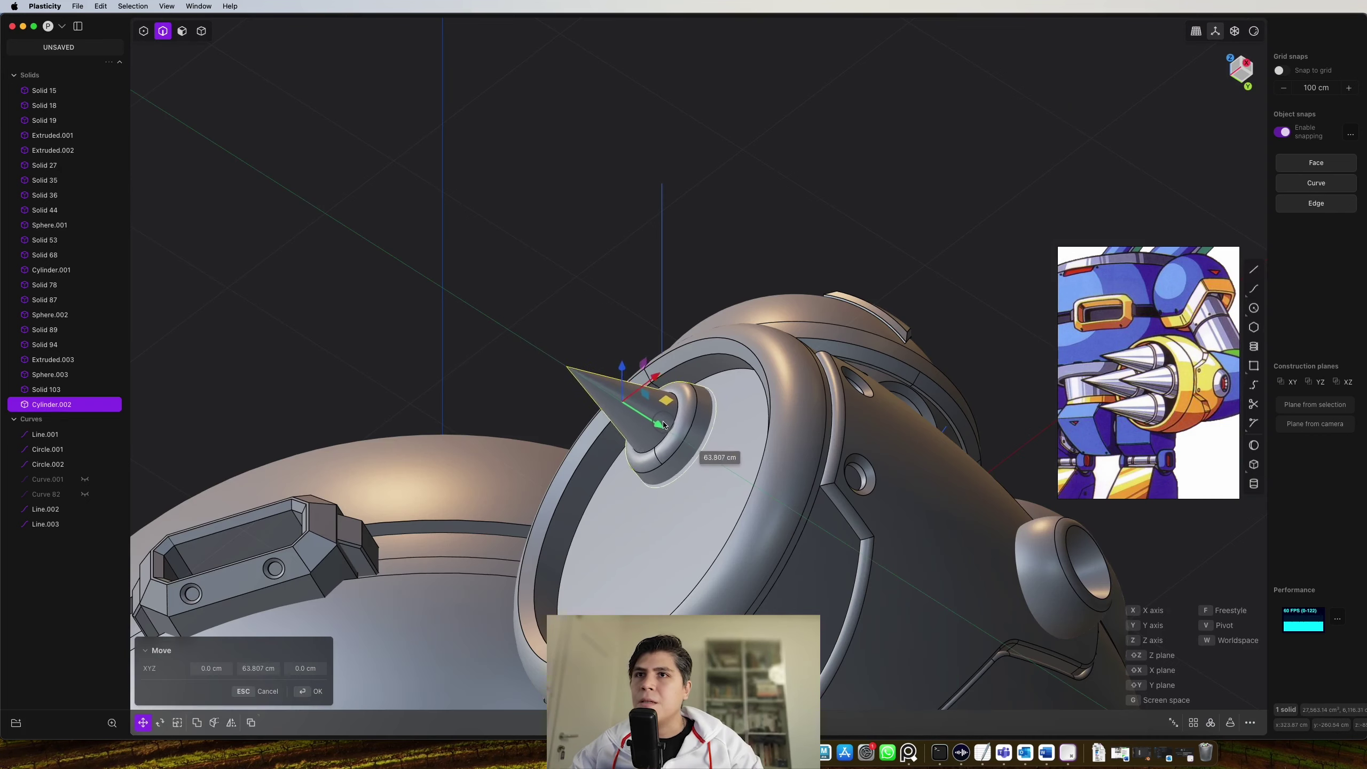
right_click(674, 331)
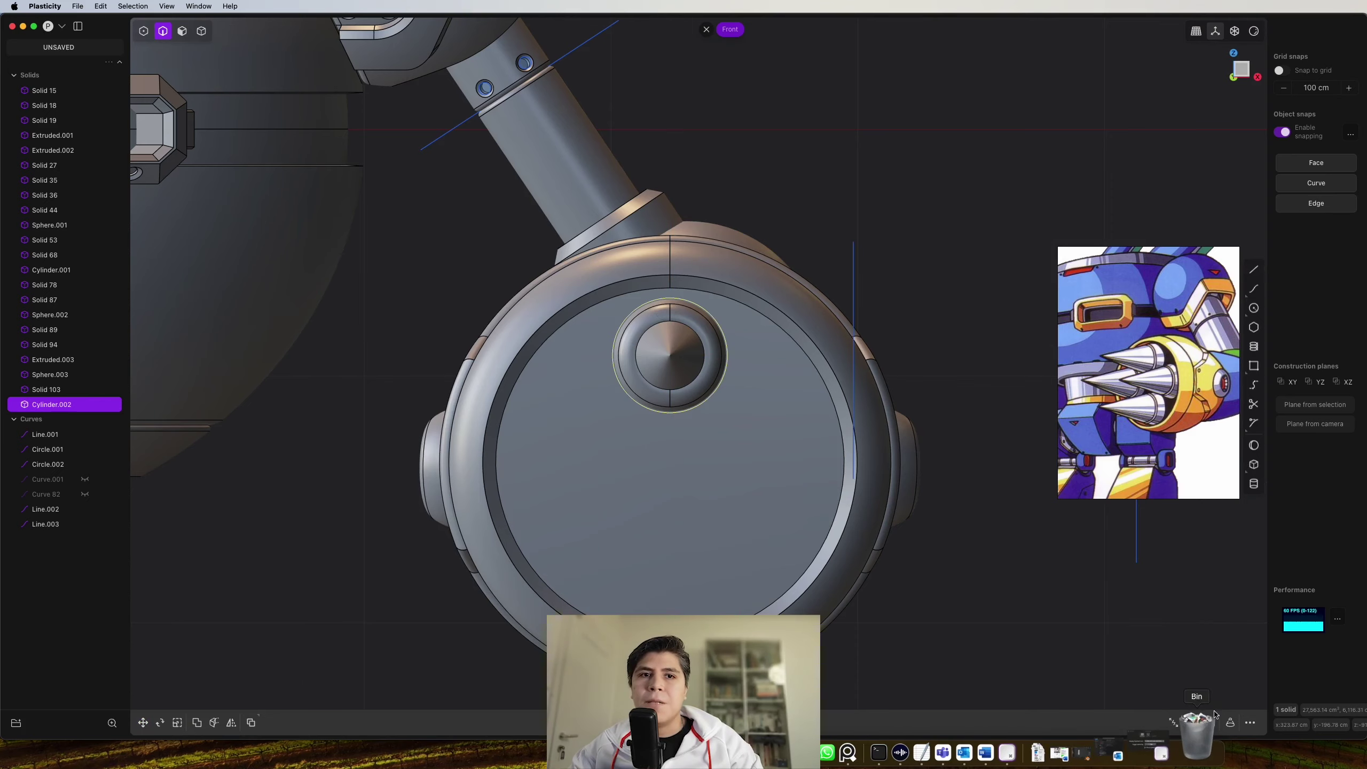
click(1210, 722)
click(673, 470)
mouse_move(673, 471)
middle_down()
mouse_move(519, 502)
mouse_move(509, 550)
mouse_move(652, 489)
mouse_move(680, 462)
middle_up()
key(super+z)
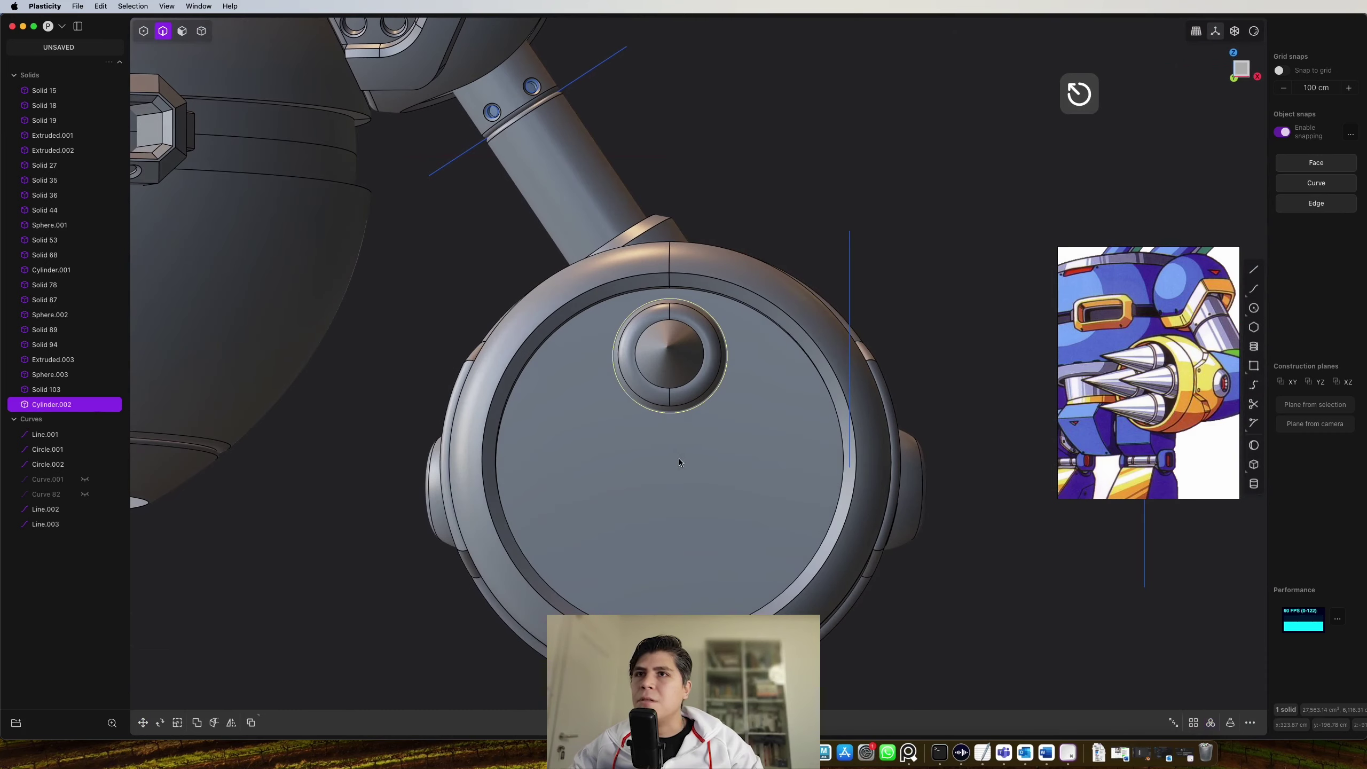
Scale the collared cone up slightly in the front view
key(s)
drag(686, 347, 691, 346)
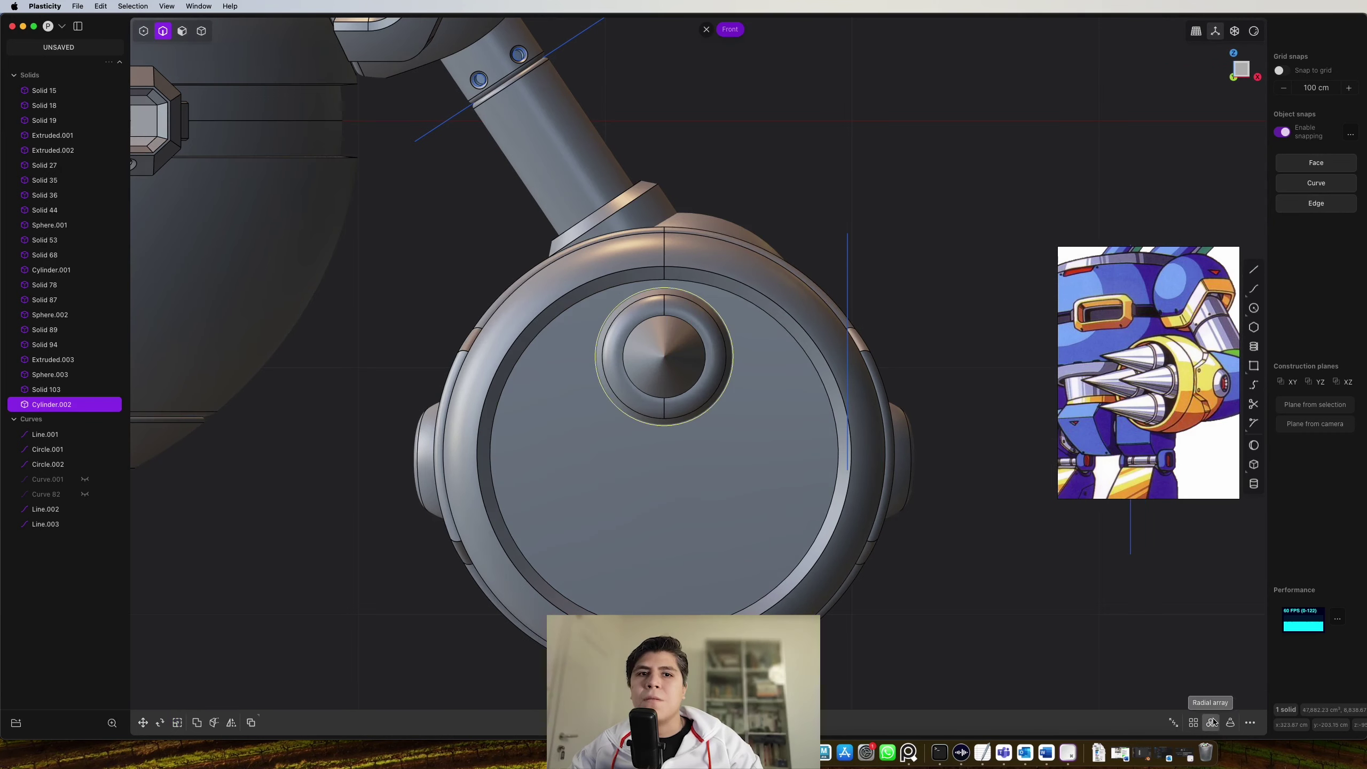
click(1210, 723)
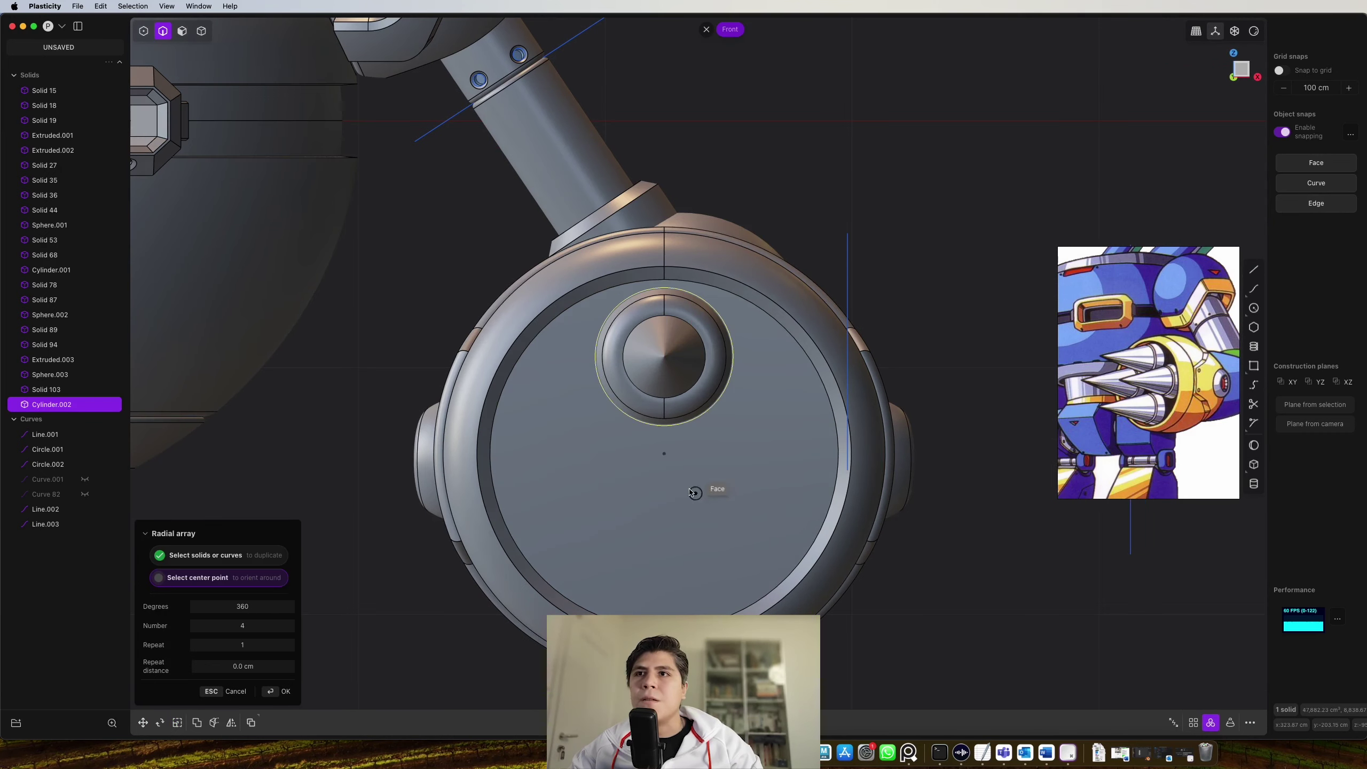
click(664, 454)
key(Escape)
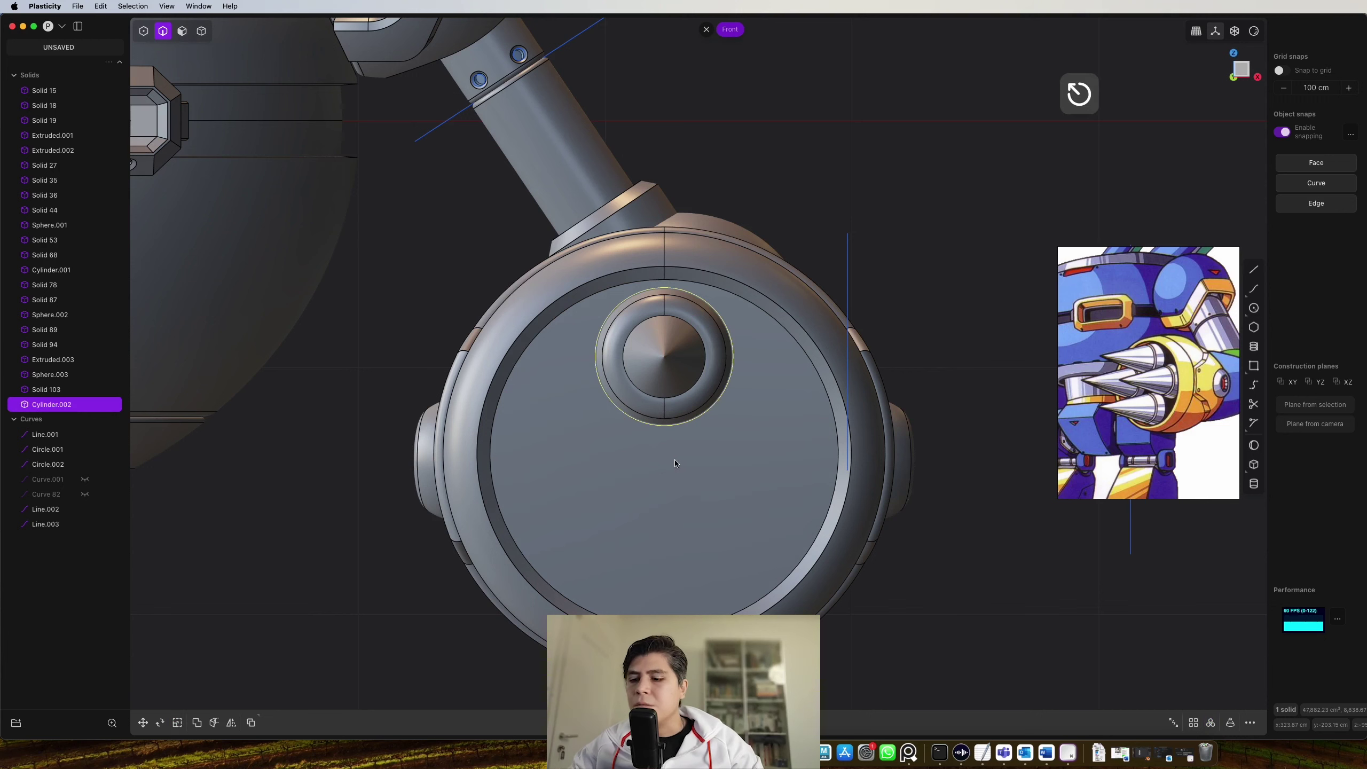
Shrink the cone slightly and array it radially around the end face's centre, with 4 instances over 360 degrees
key(s)
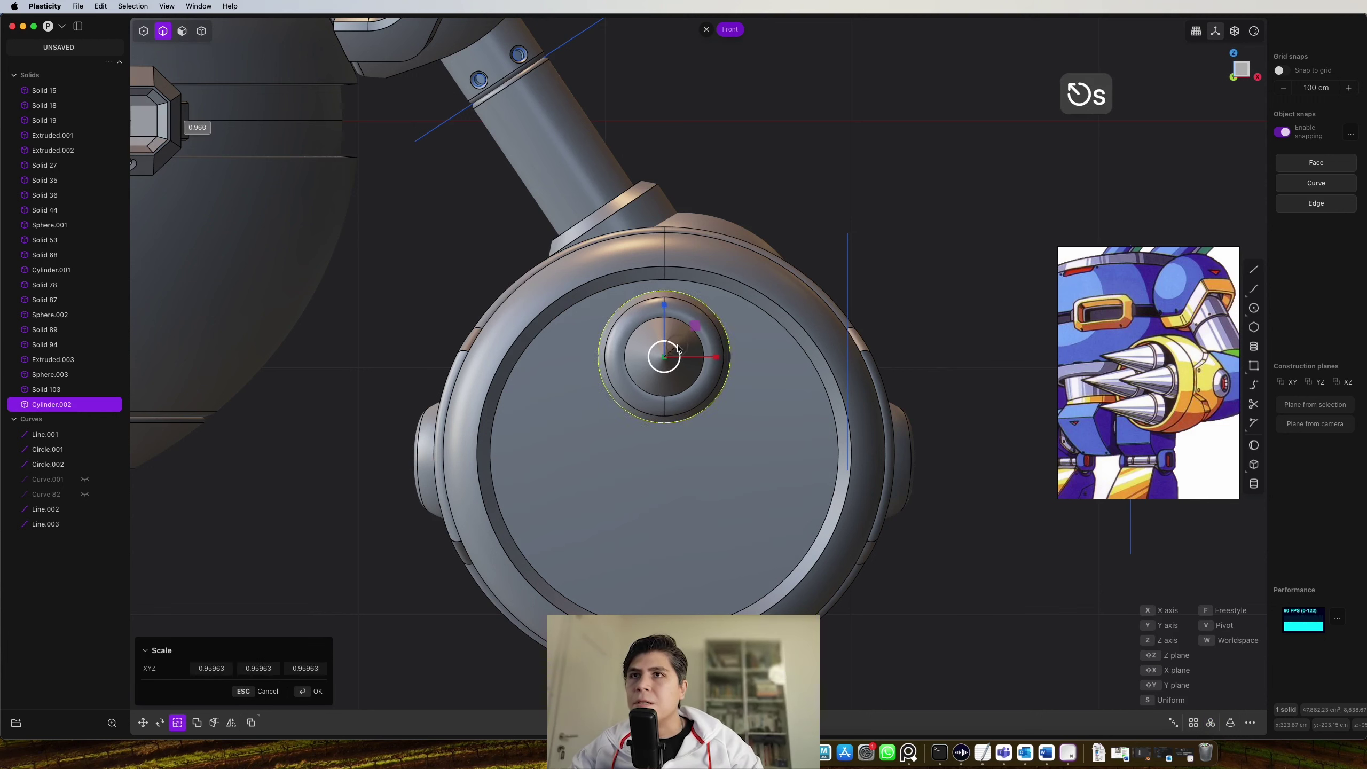
key(Escape)
key(alt+r)
click(665, 453)
shift+middle_drag(666, 455, 559, 394)
right_click(560, 395)
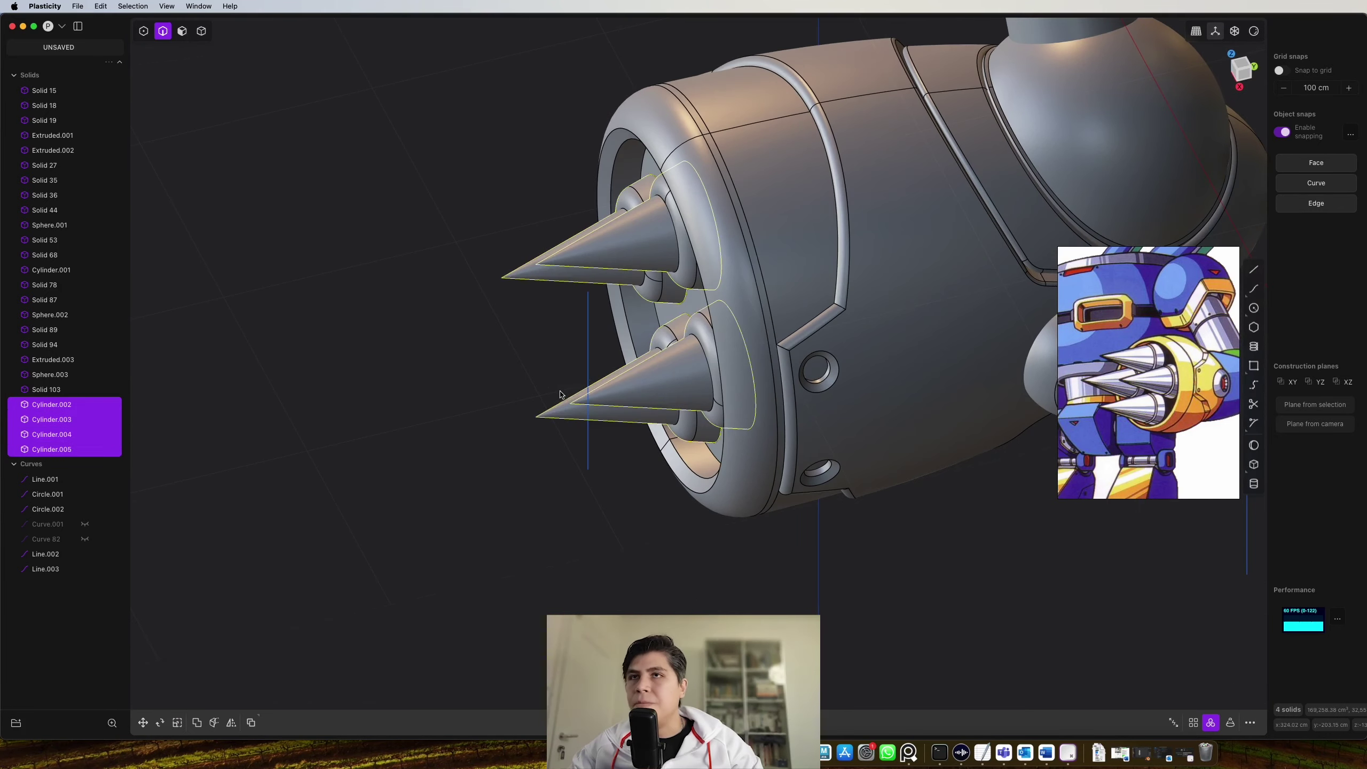
Scale the four cones together and adjust their position within the forearm's open end
key(s)
drag(666, 310, 682, 308)
key(g)
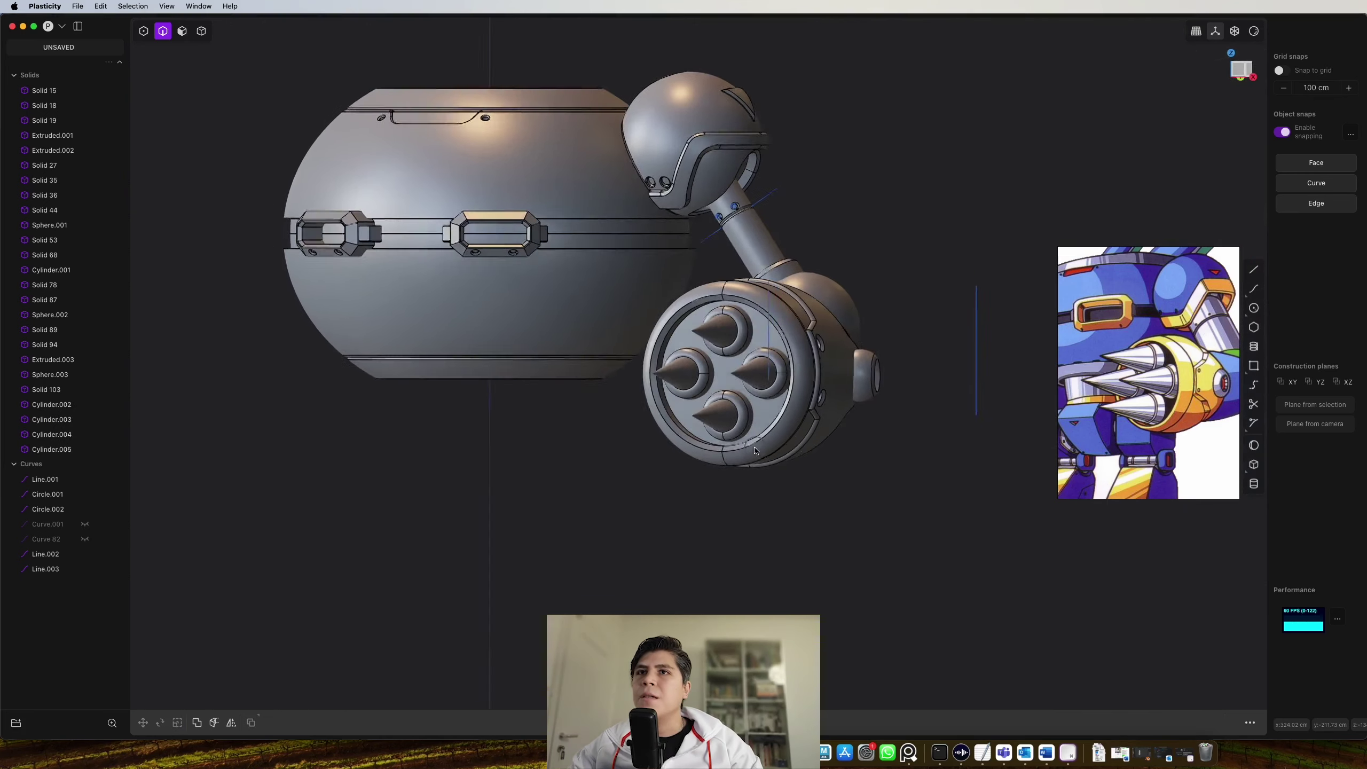
middle_drag(646, 409, 695, 372)
Delete all the leftover construction curves, from Line.001 through Line.003
key(2)
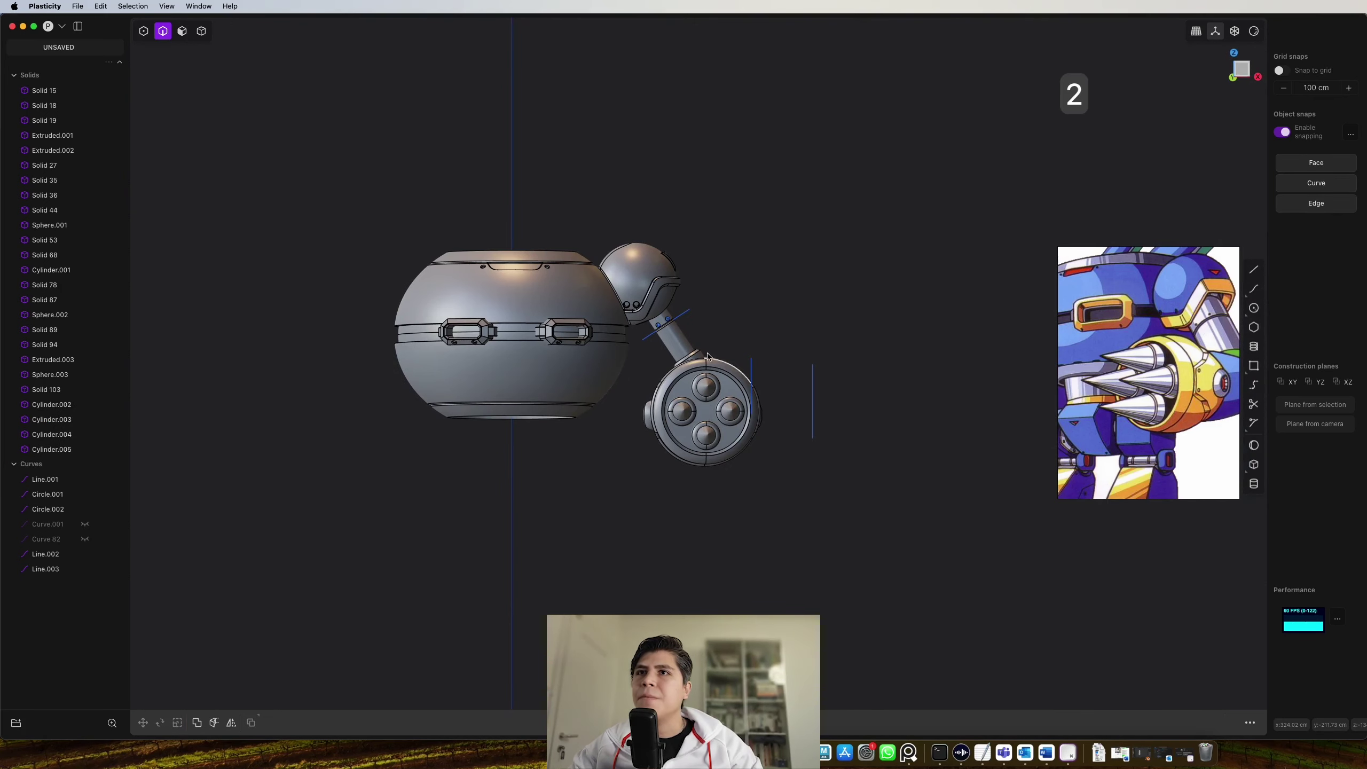
scroll(702, 326, up, 2)
click(69, 479)
shift+click(67, 568)
key(x)
middle_drag(790, 385, 784, 404)
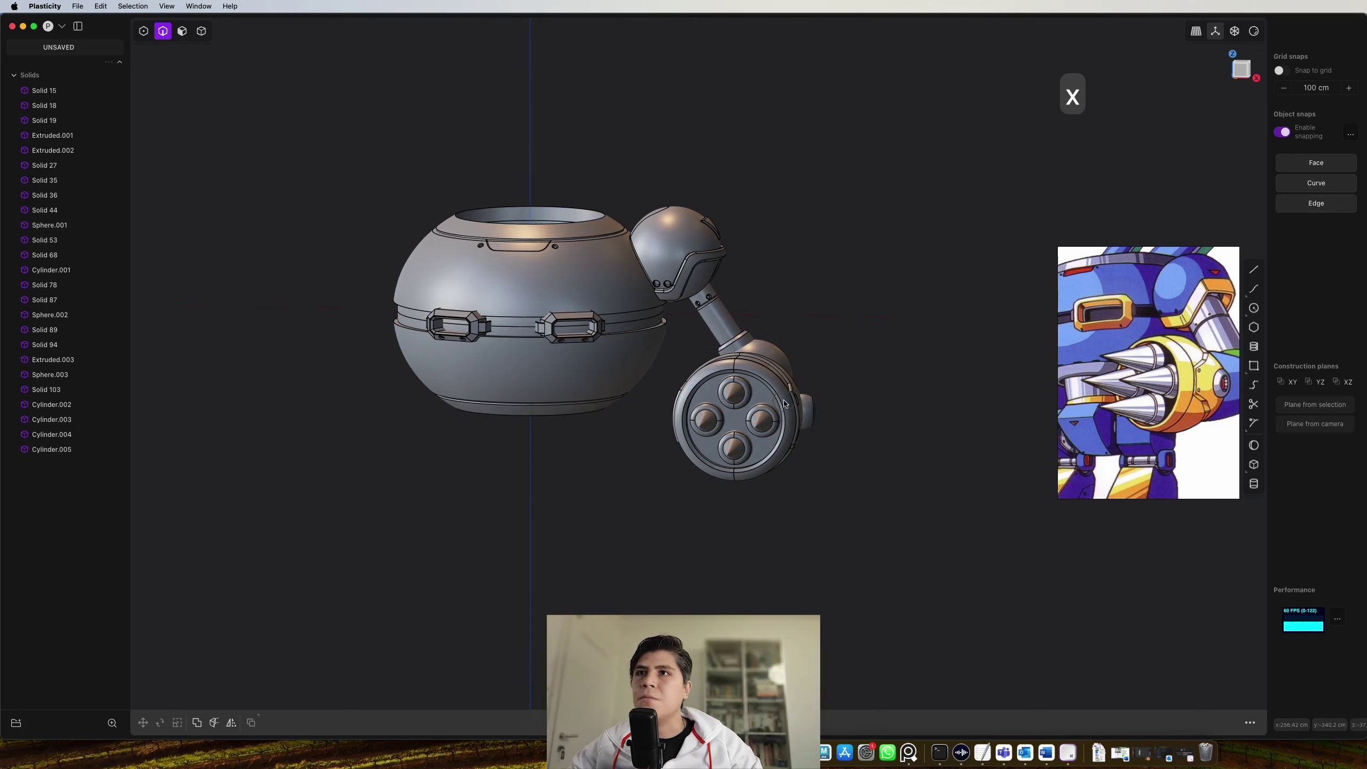
Examine the torso, arm and spiked forearm from the front, above and side to compare their proportions with the reference
scroll(538, 374, up, 4)
shift+middle_drag(536, 384, 625, 400)
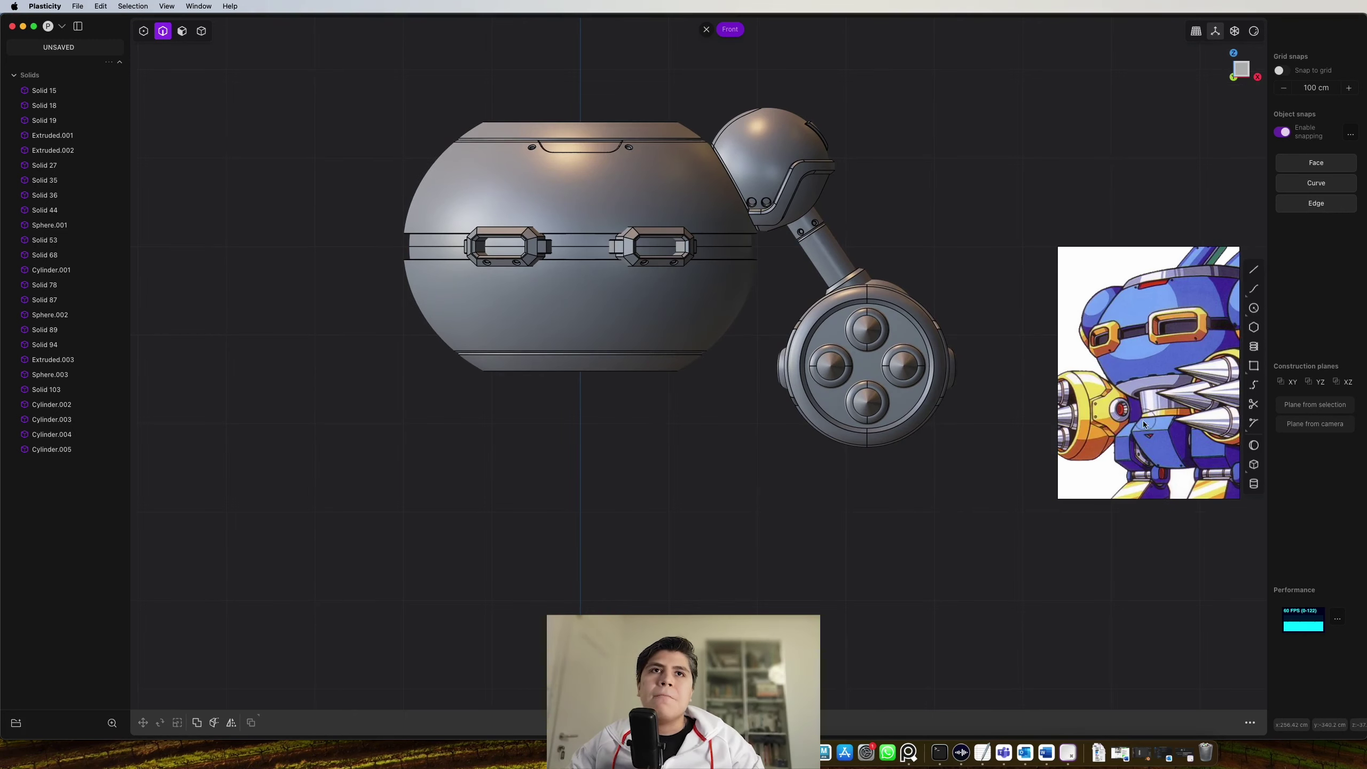
middle_drag(992, 458, 790, 518)
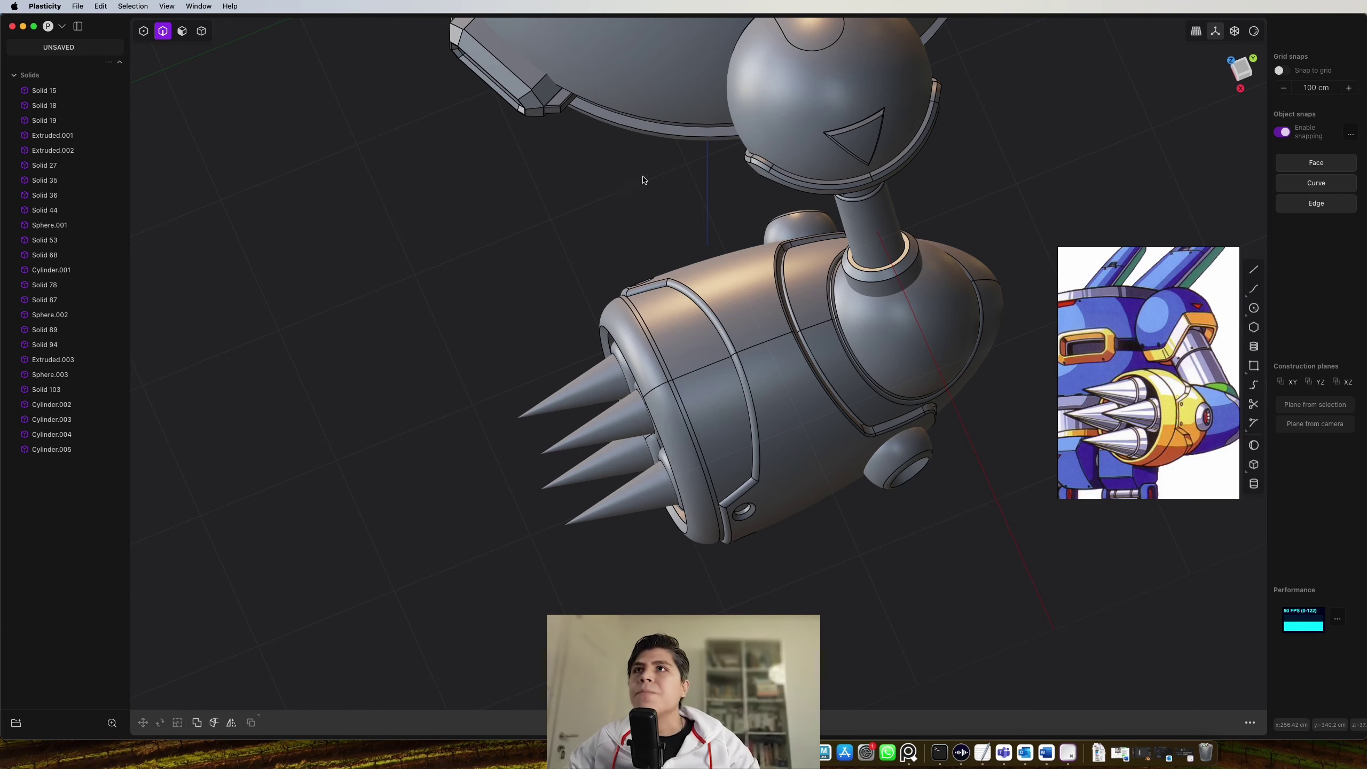
middle_drag(644, 180, 781, 163)
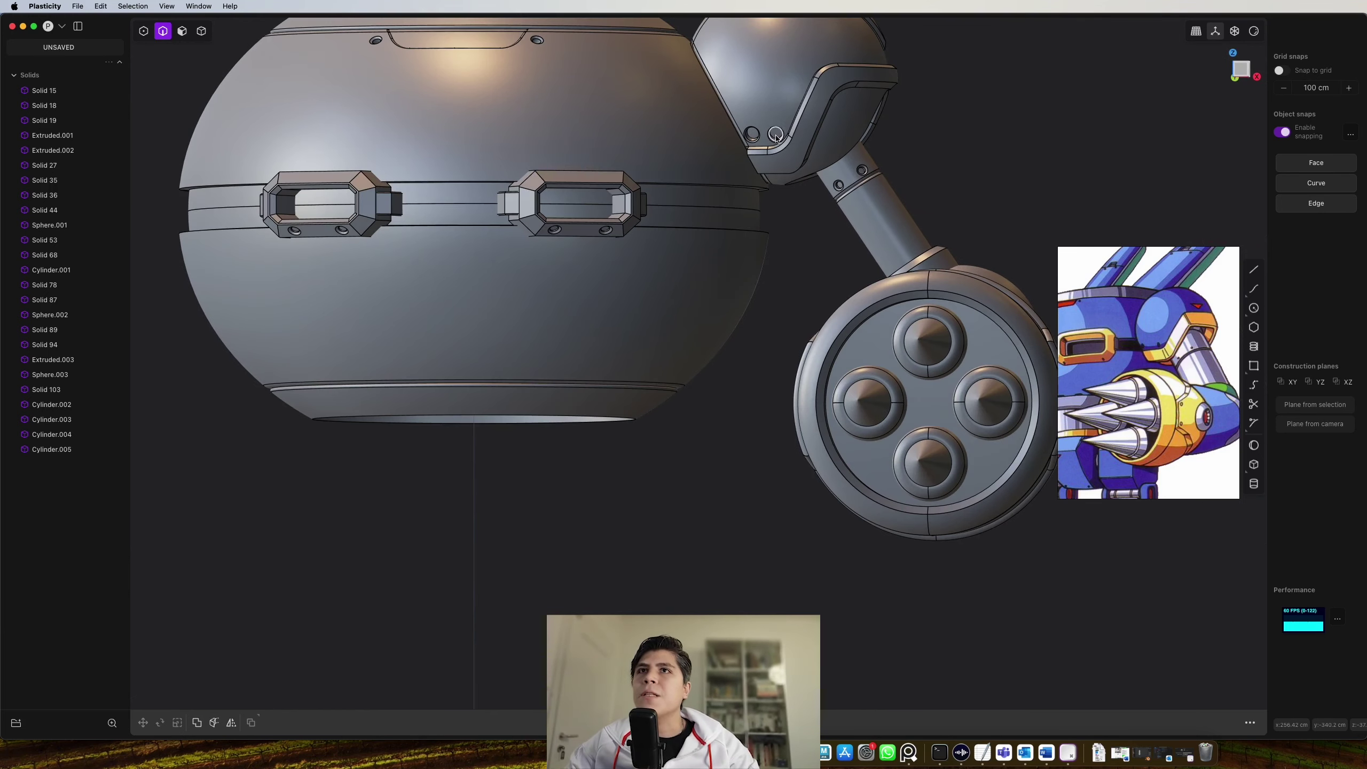
shift+middle_drag(584, 268, 736, 256)
click(1246, 70)
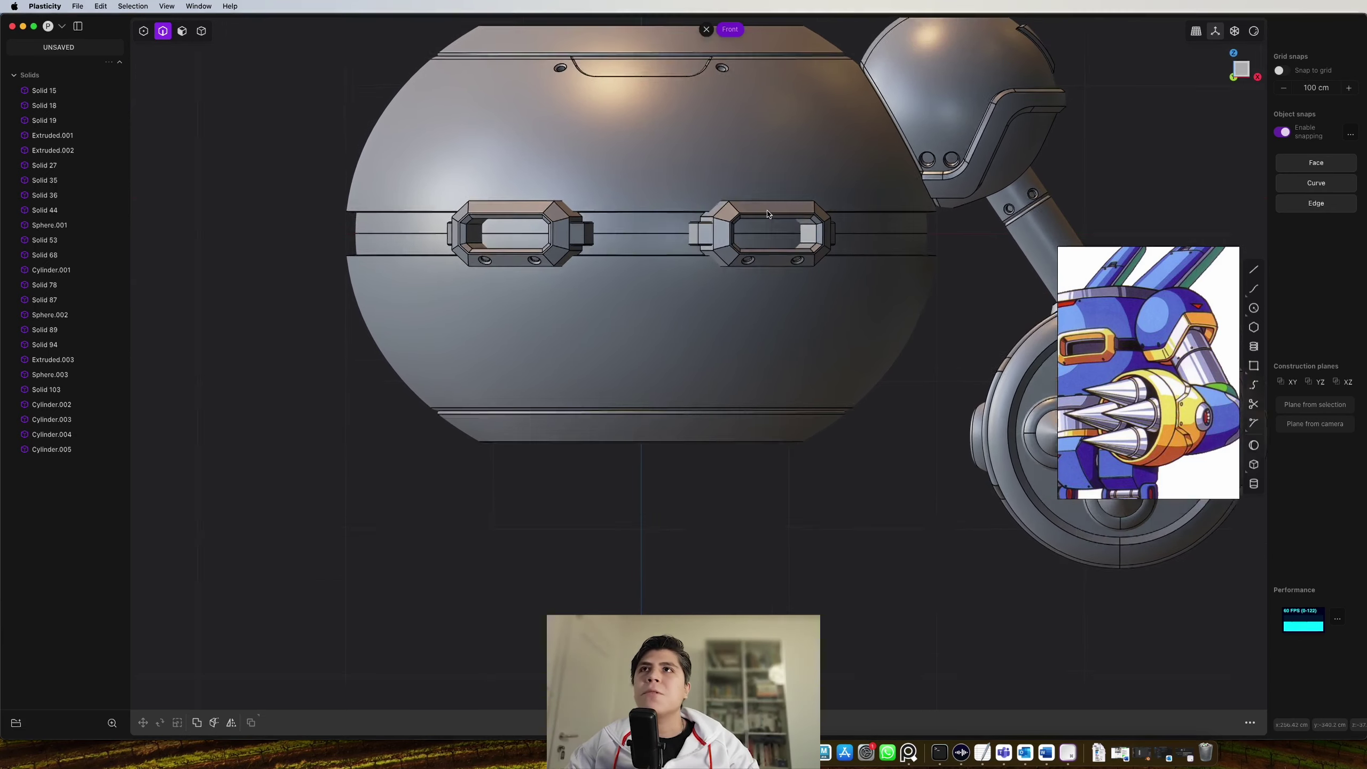
shift+middle_drag(791, 391, 717, 336)
key(Escape)
middle_drag(934, 414, 709, 462)
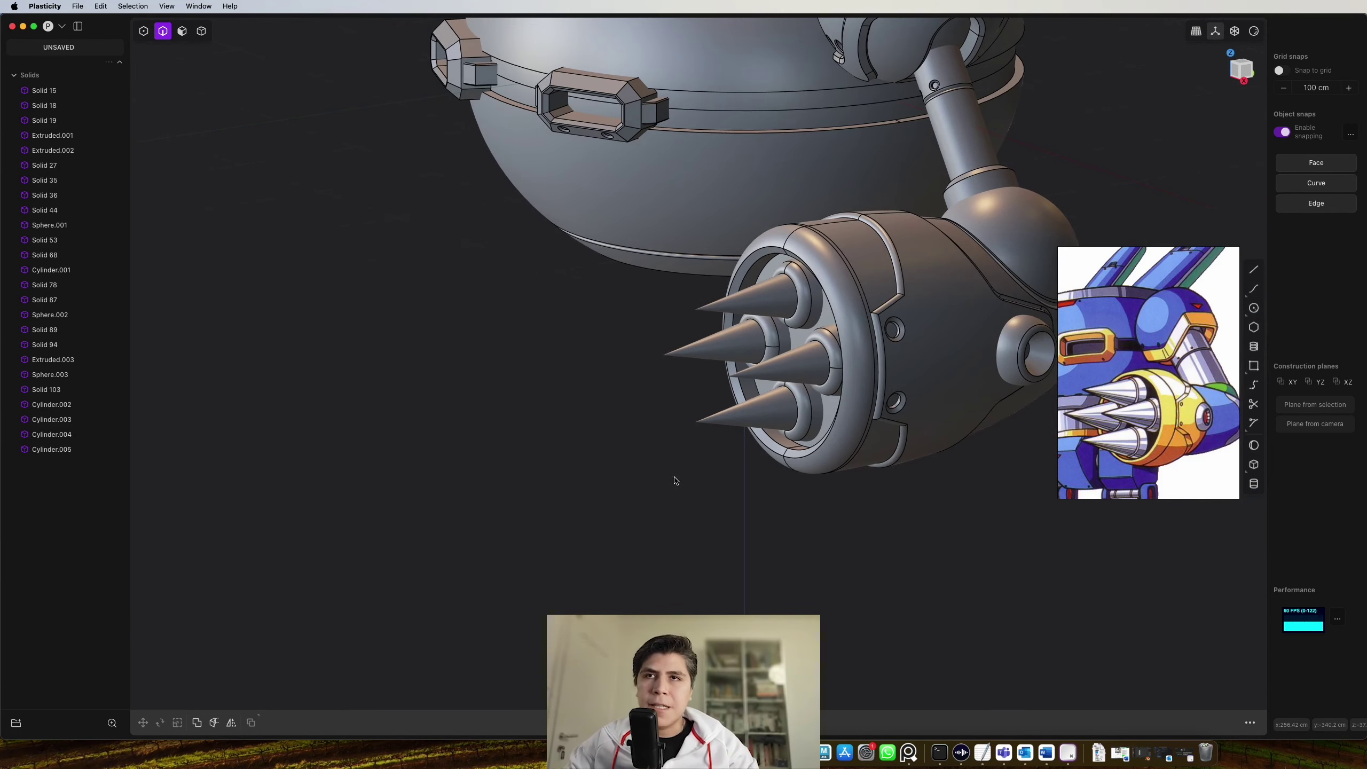
Scale the two octagonal frames on the torso's front slightly taller along the vertical axis
key(1)
key(4)
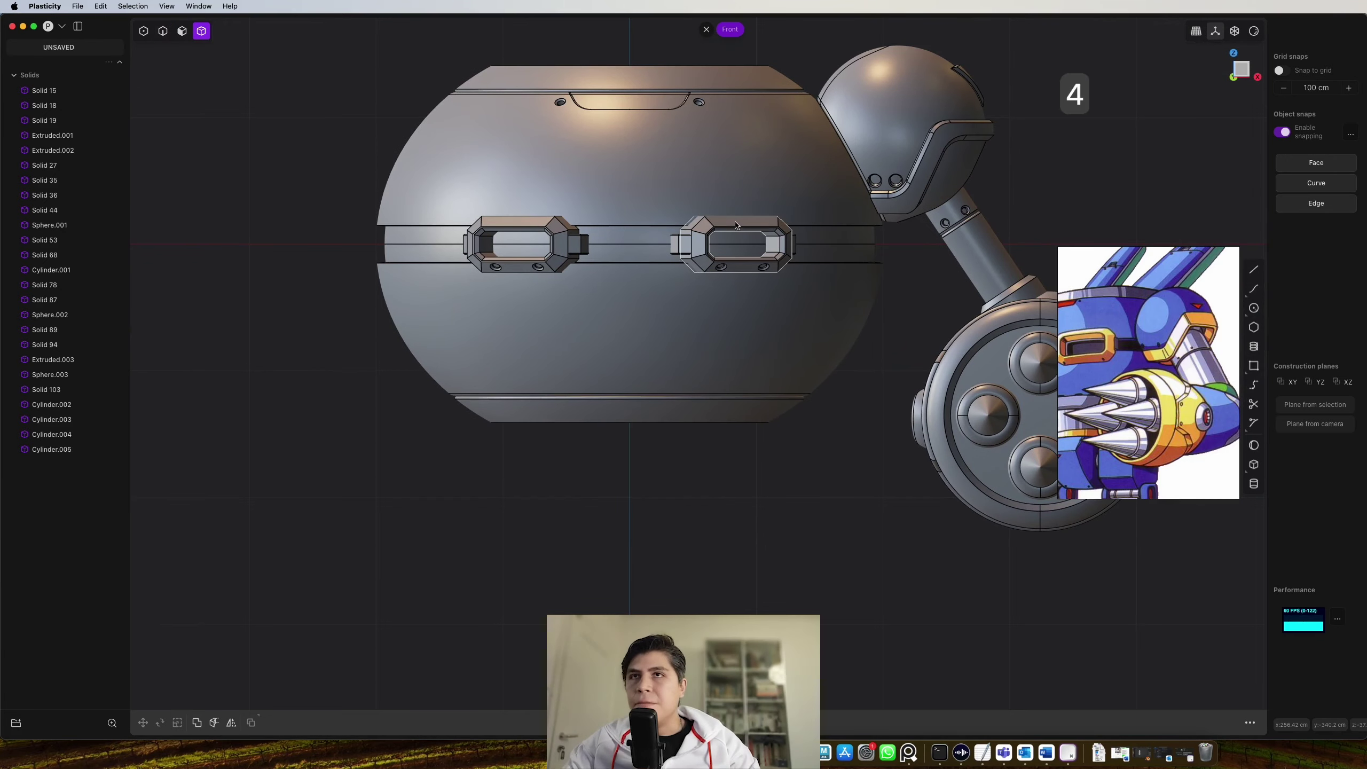
click(735, 237)
key(s)
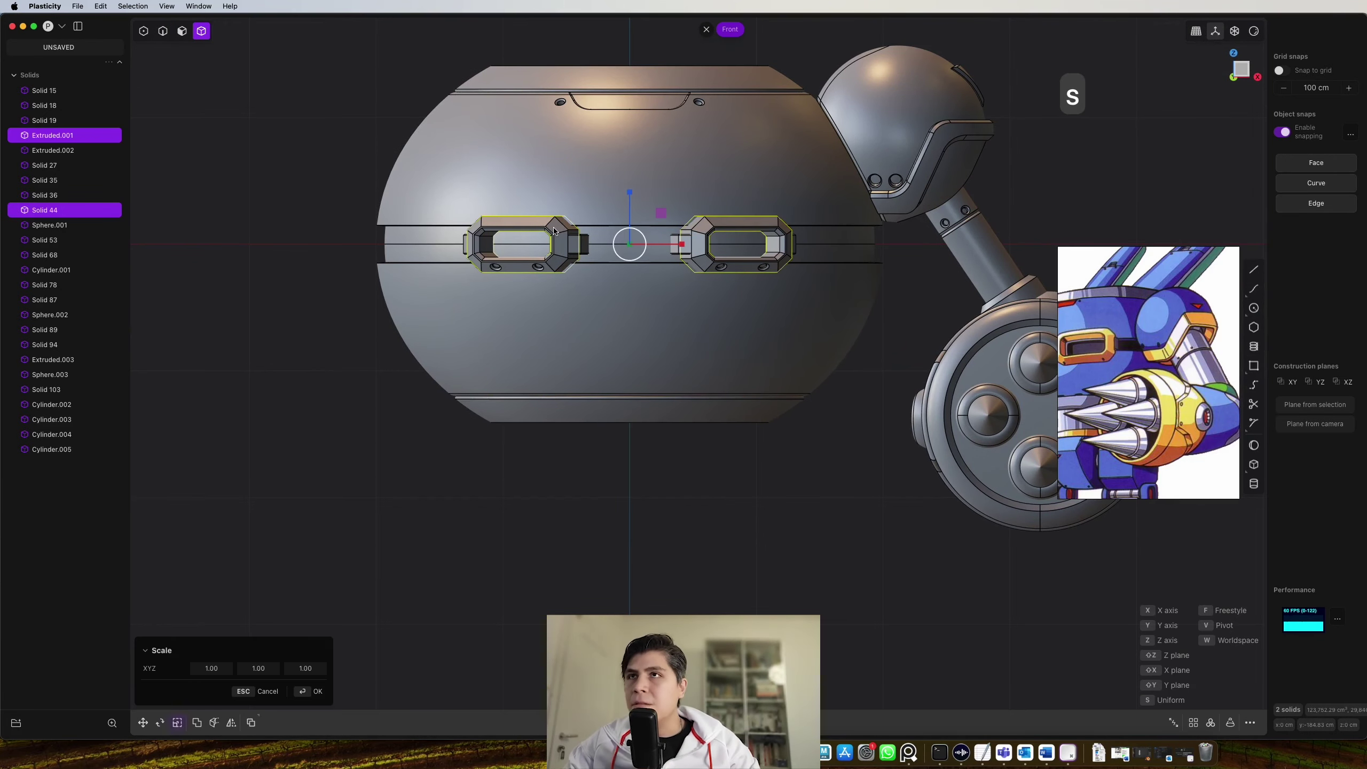
drag(628, 195, 629, 177)
middle_drag(872, 343, 812, 292)
right_click(811, 292)
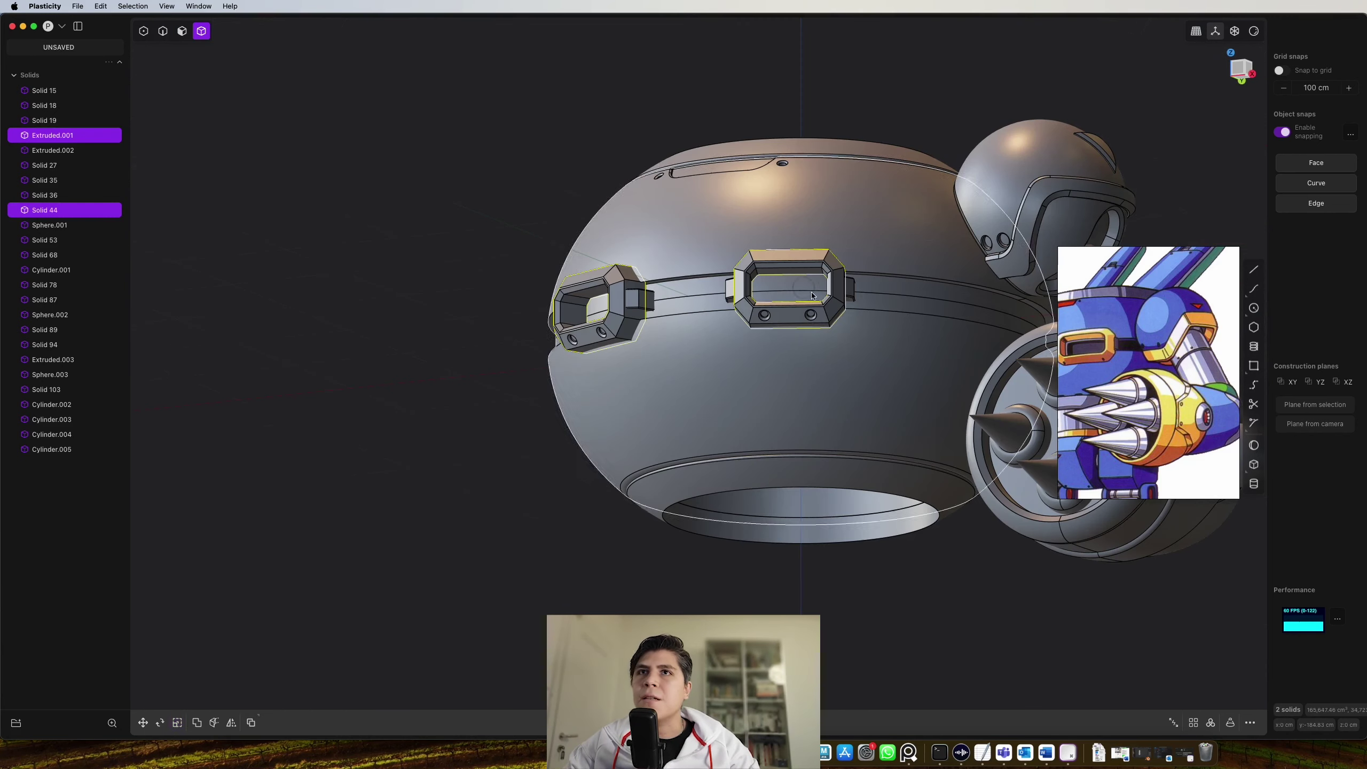
click(1236, 71)
click(898, 280)
middle_drag(897, 280, 840, 318)
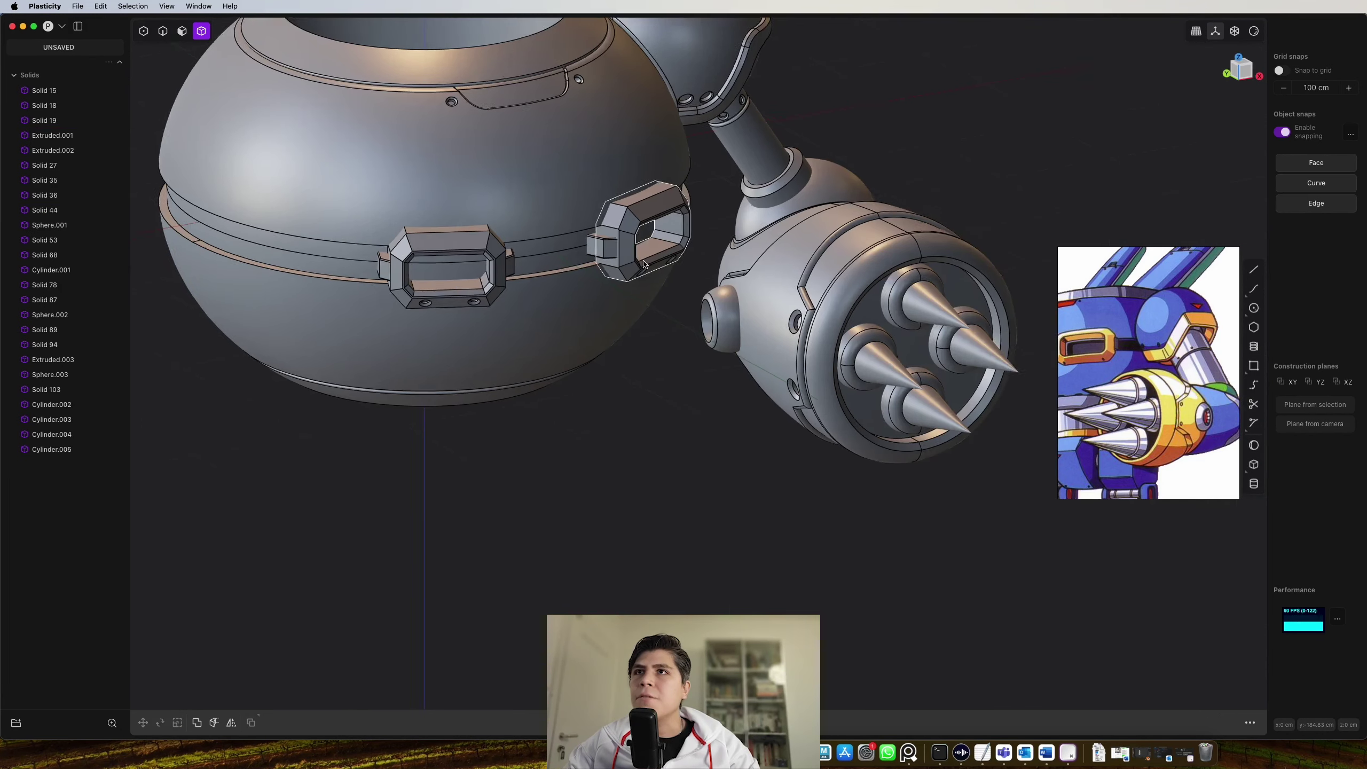
Scale the four connector blocks beside the octagonal frames vertically by a factor of about 1.62
scroll(646, 297, up, 5)
click(588, 242)
click(272, 280)
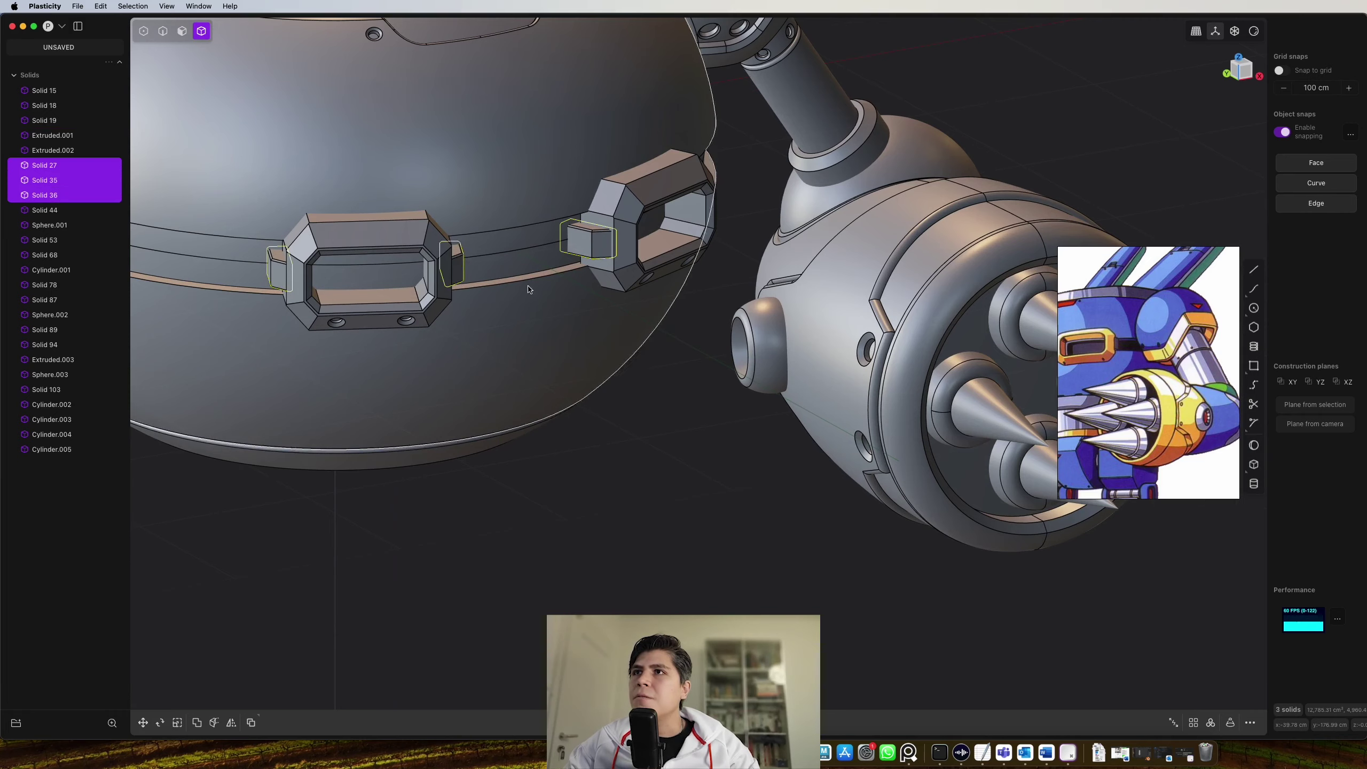
middle_drag(467, 265, 862, 226)
click(908, 216)
click(877, 229)
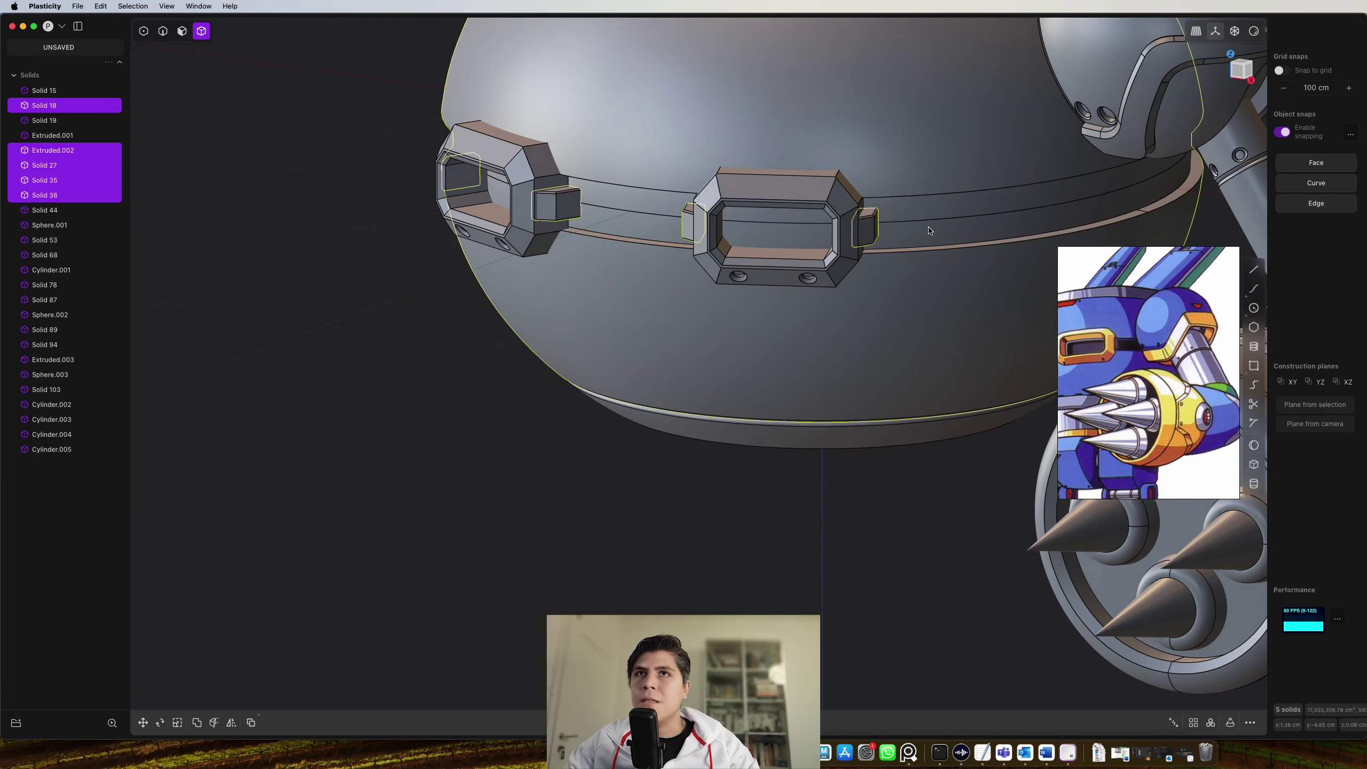
shift+click(931, 231)
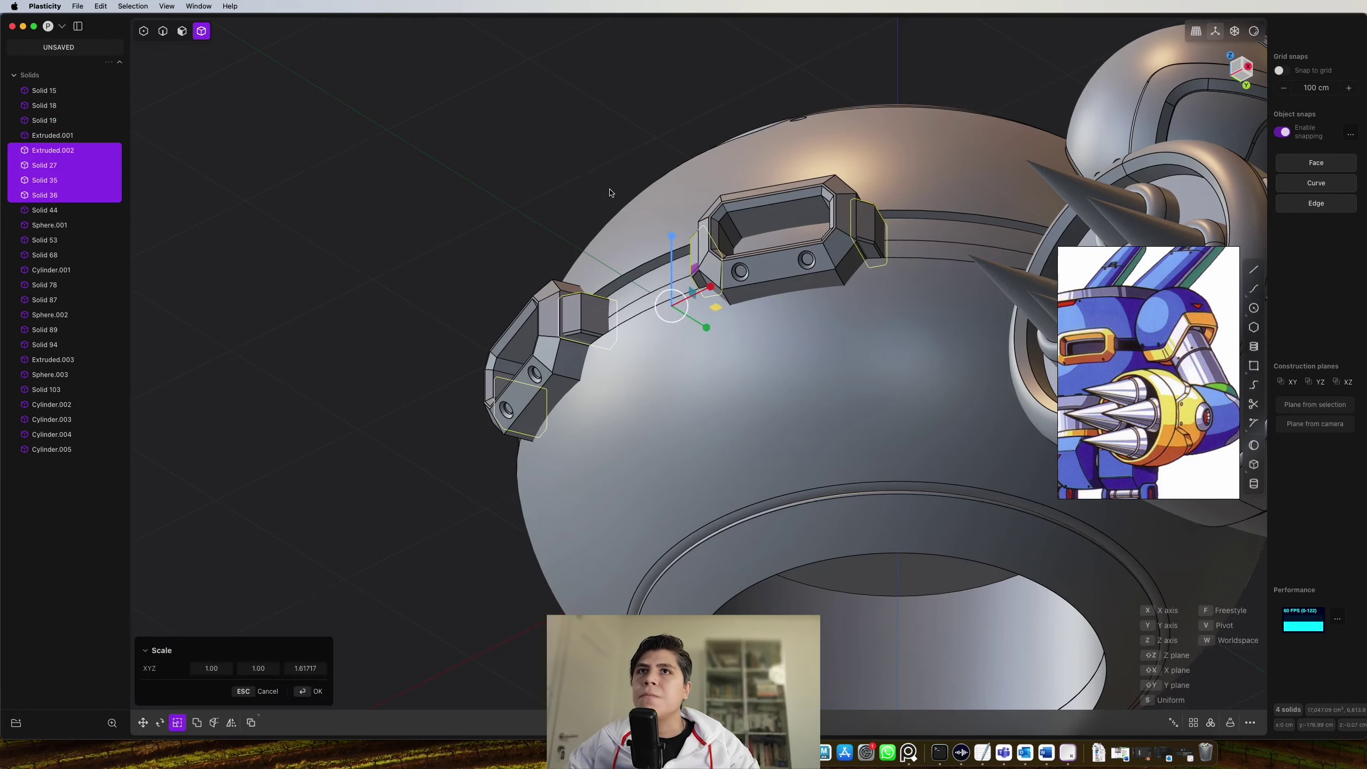
key(Return)
scroll(546, 242, down, 3)
scroll(720, 525, down, 3)
middle_drag(720, 525, 810, 498)
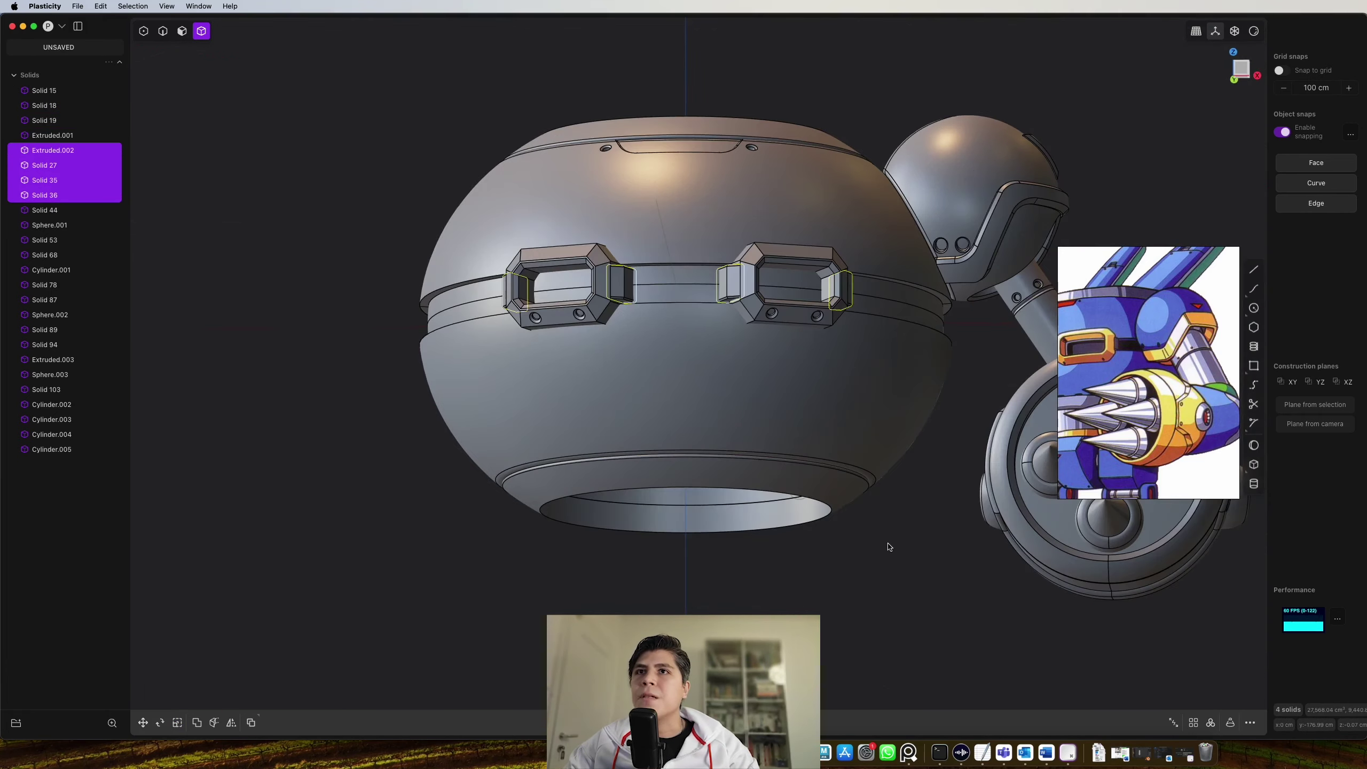
click(888, 522)
scroll(888, 521, down, 3)
middle_drag(888, 521, 828, 396)
Offset the outline of the flat circular face inside the torso's bottom opening to mark a smaller concentric disc
click(1241, 69)
scroll(703, 468, up, 3)
shift+middle_drag(700, 485, 582, 259)
key(3)
click(756, 340)
key(o)
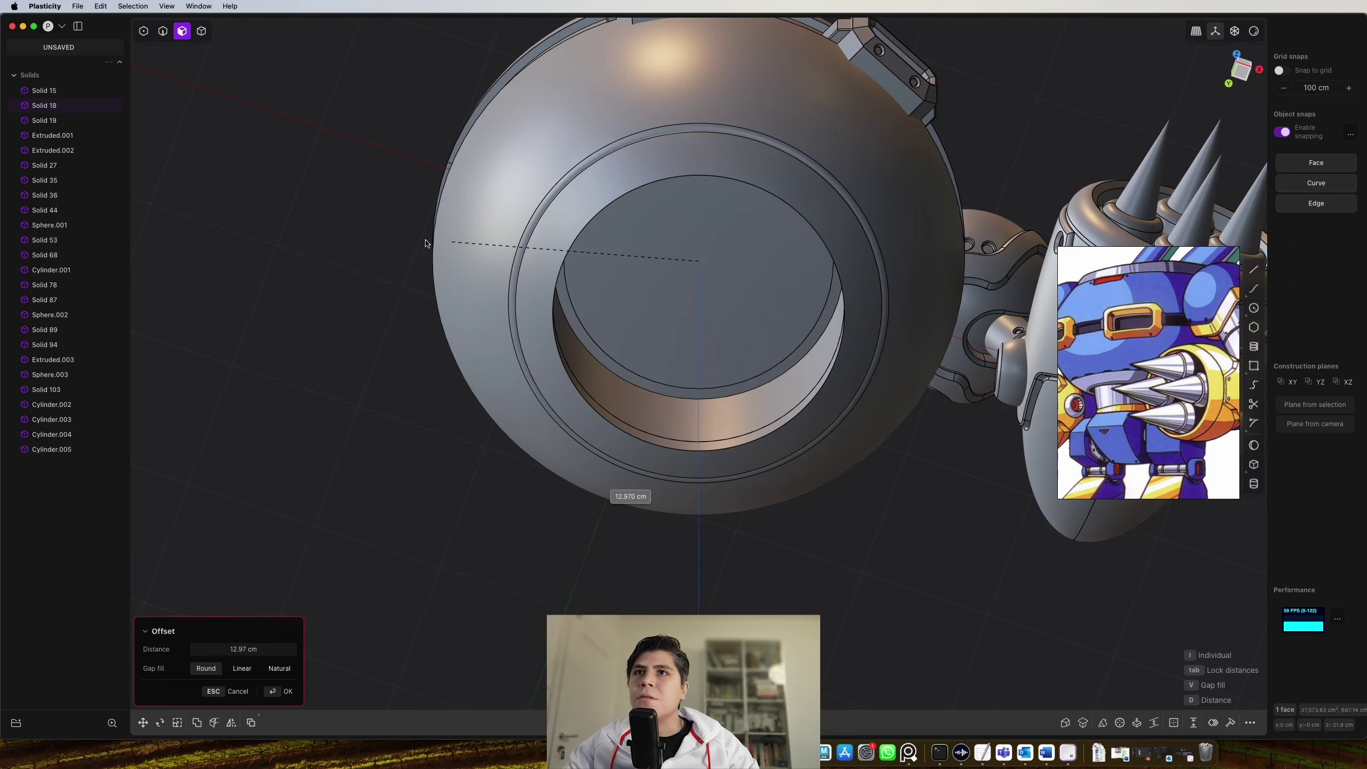
click(469, 246)
Extend the inner disc face straight down beyond the torso's bottom opening to form a cylindrical waist
click(684, 249)
drag(683, 265, 687, 385)
middle_drag(687, 388, 722, 458)
shift+middle_drag(722, 457, 775, 215)
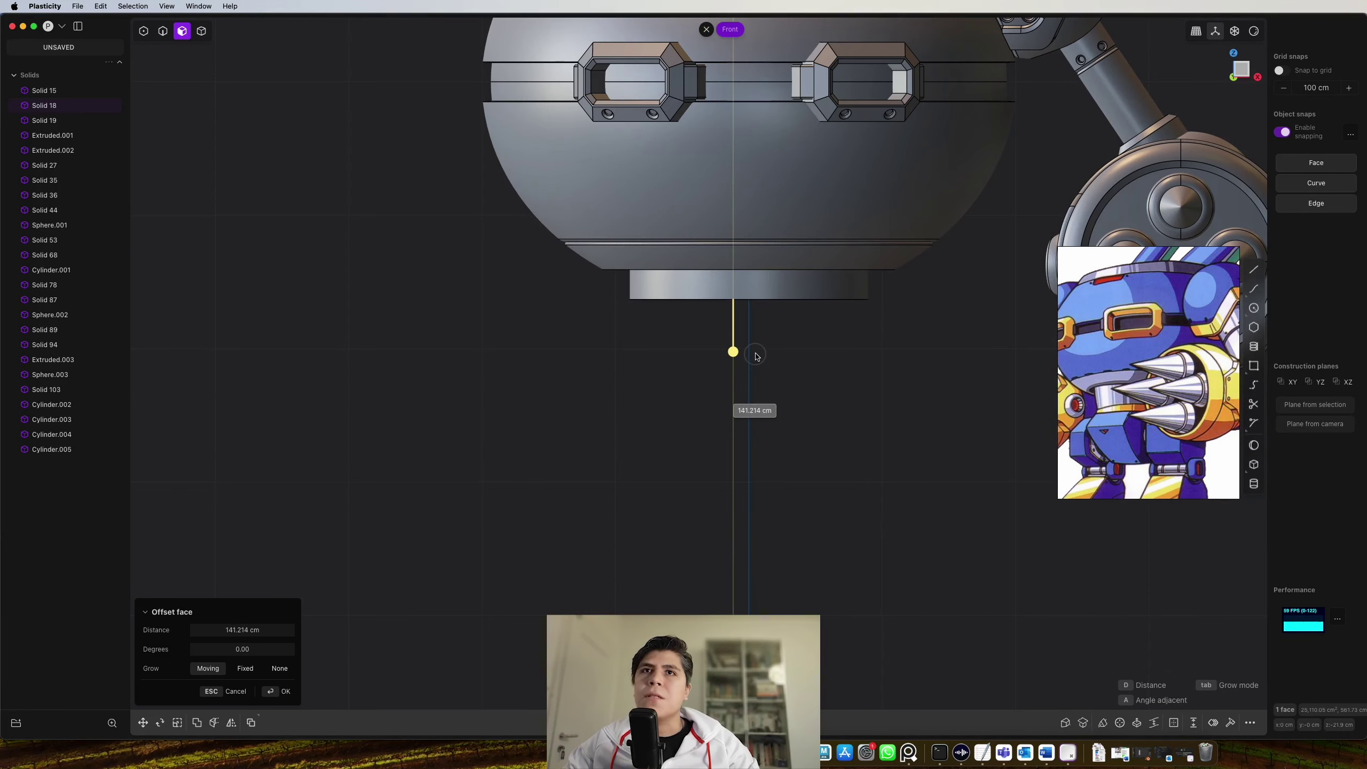
drag(752, 368, 756, 394)
key(Return)
Draw a horizontal line across the middle of the waist cylinder in the front view and cut the solid with it
scroll(710, 371, up, 2)
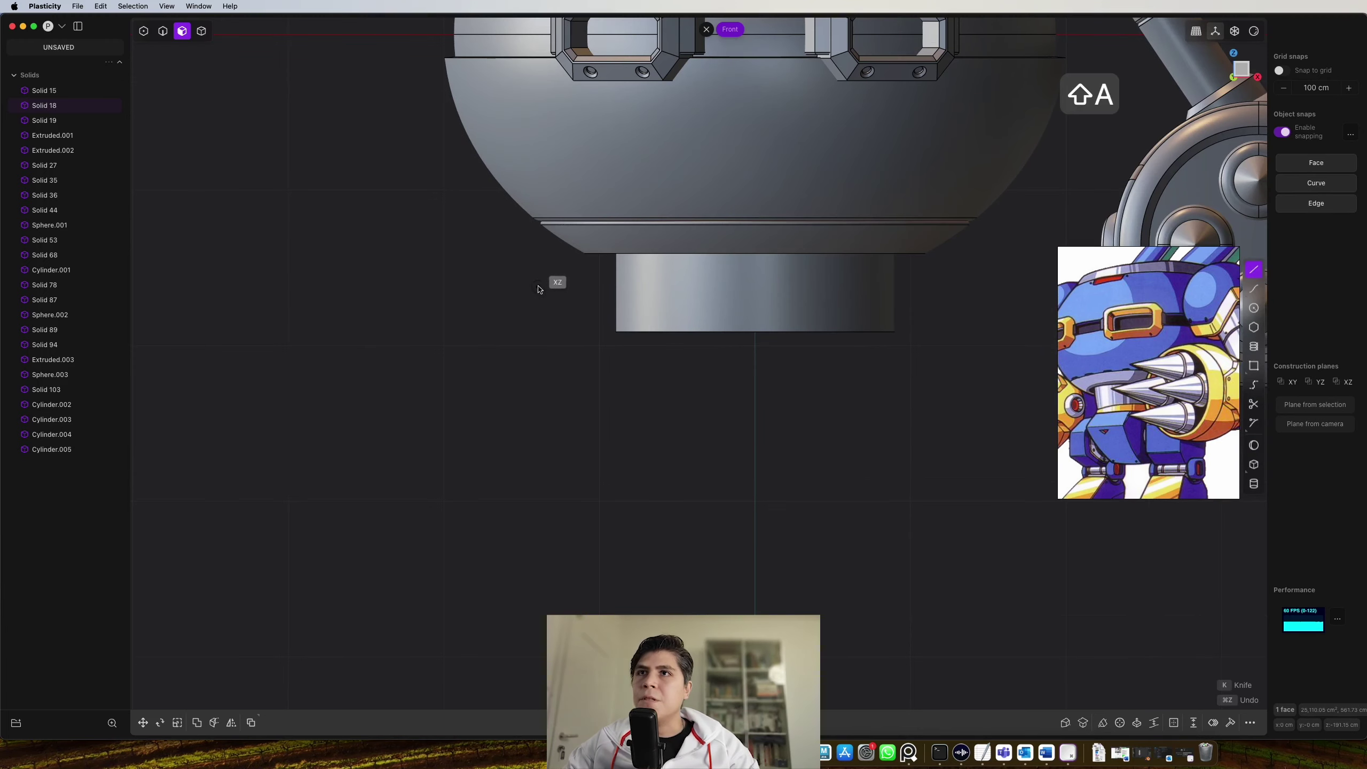
click(538, 286)
click(1024, 286)
key(c)
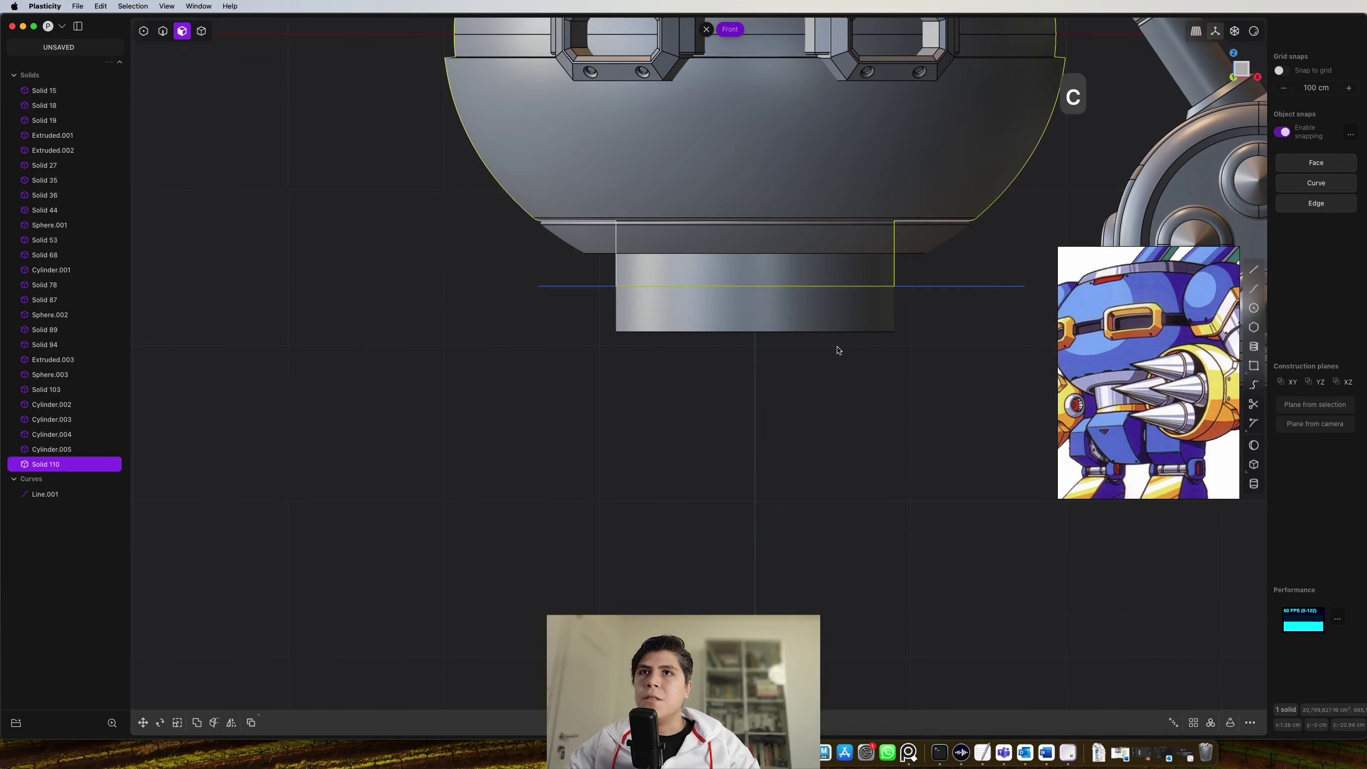
Offset the side face of the waist's lower piece outward so it forms a wider base ring
key(3)
click(833, 305)
middle_drag(833, 307, 849, 341)
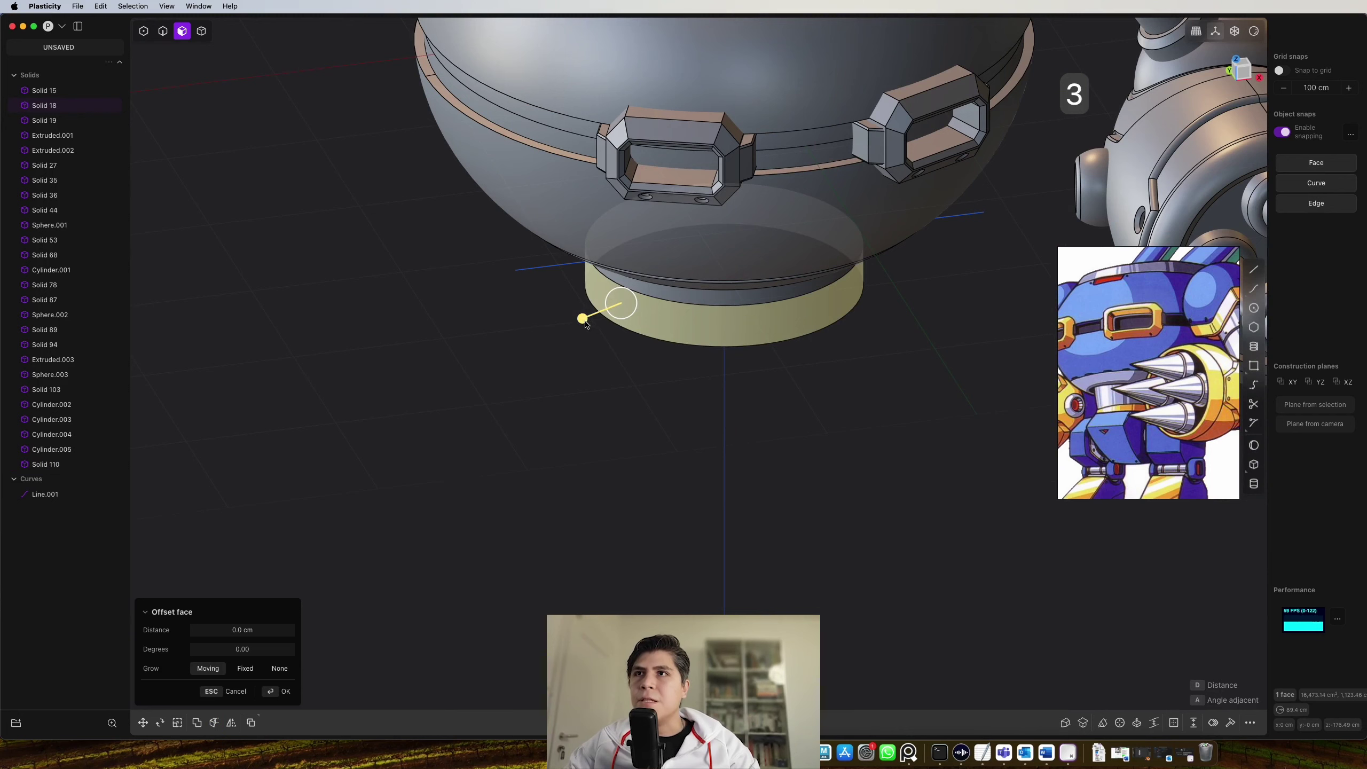
drag(585, 323, 573, 324)
Chamfer the upper edge of the waist's base ring and offset the ring's side face slightly
key(2)
scroll(749, 317, up, 5)
click(851, 278)
drag(852, 280, 856, 274)
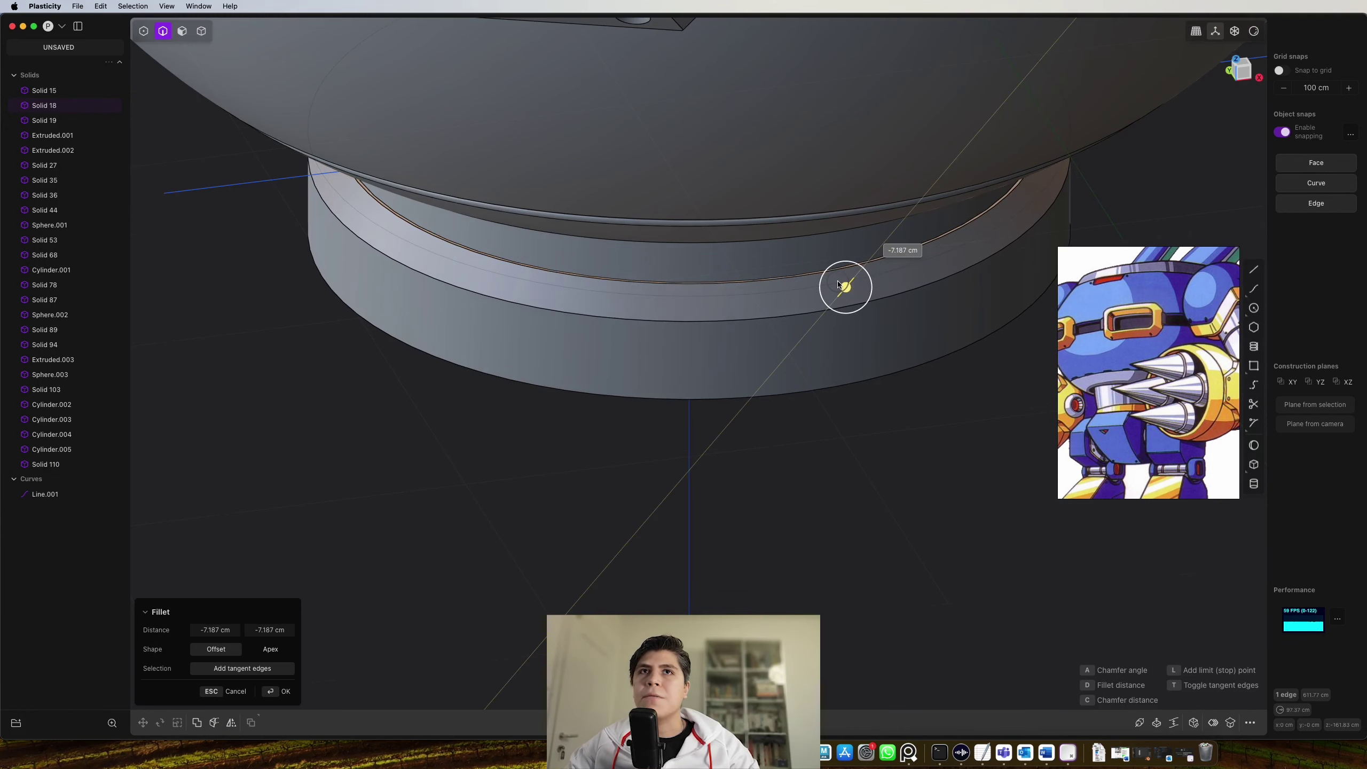
key(3)
click(830, 338)
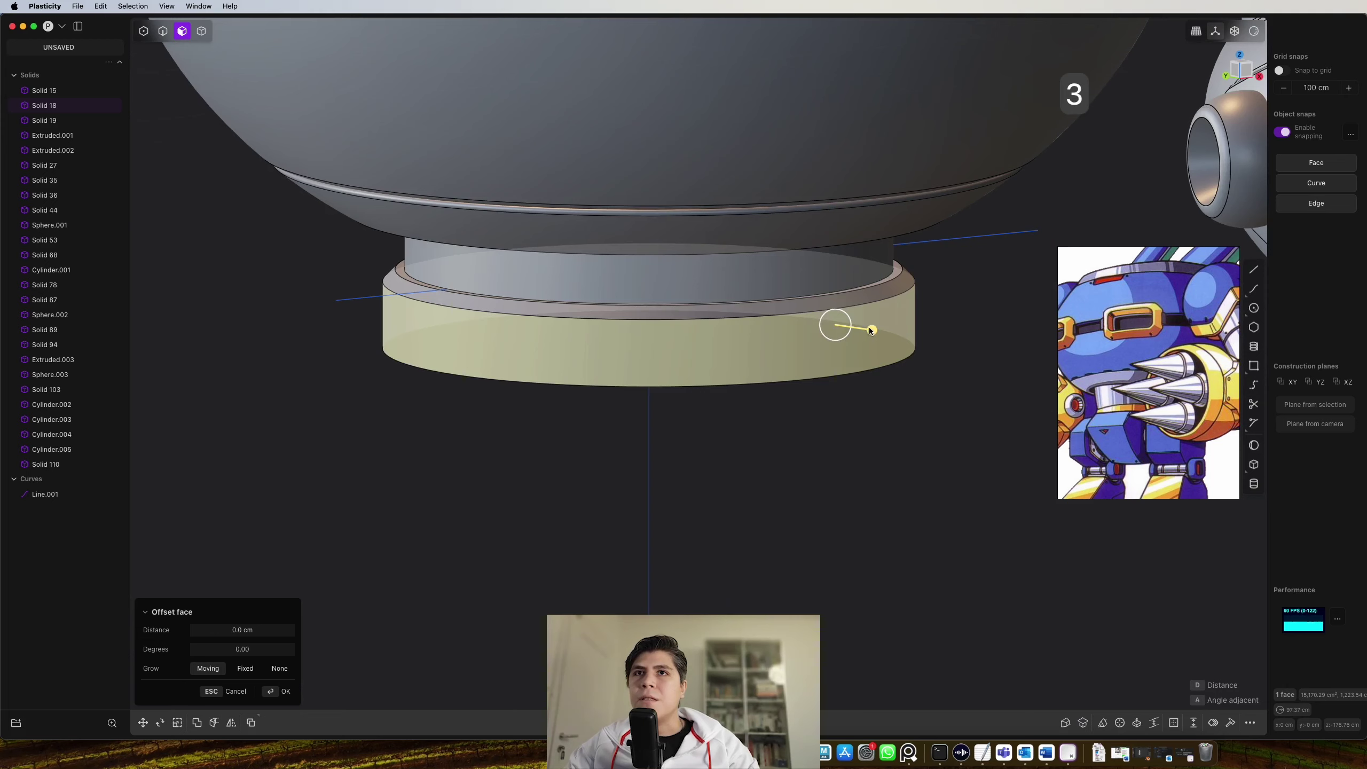
drag(869, 327, 873, 328)
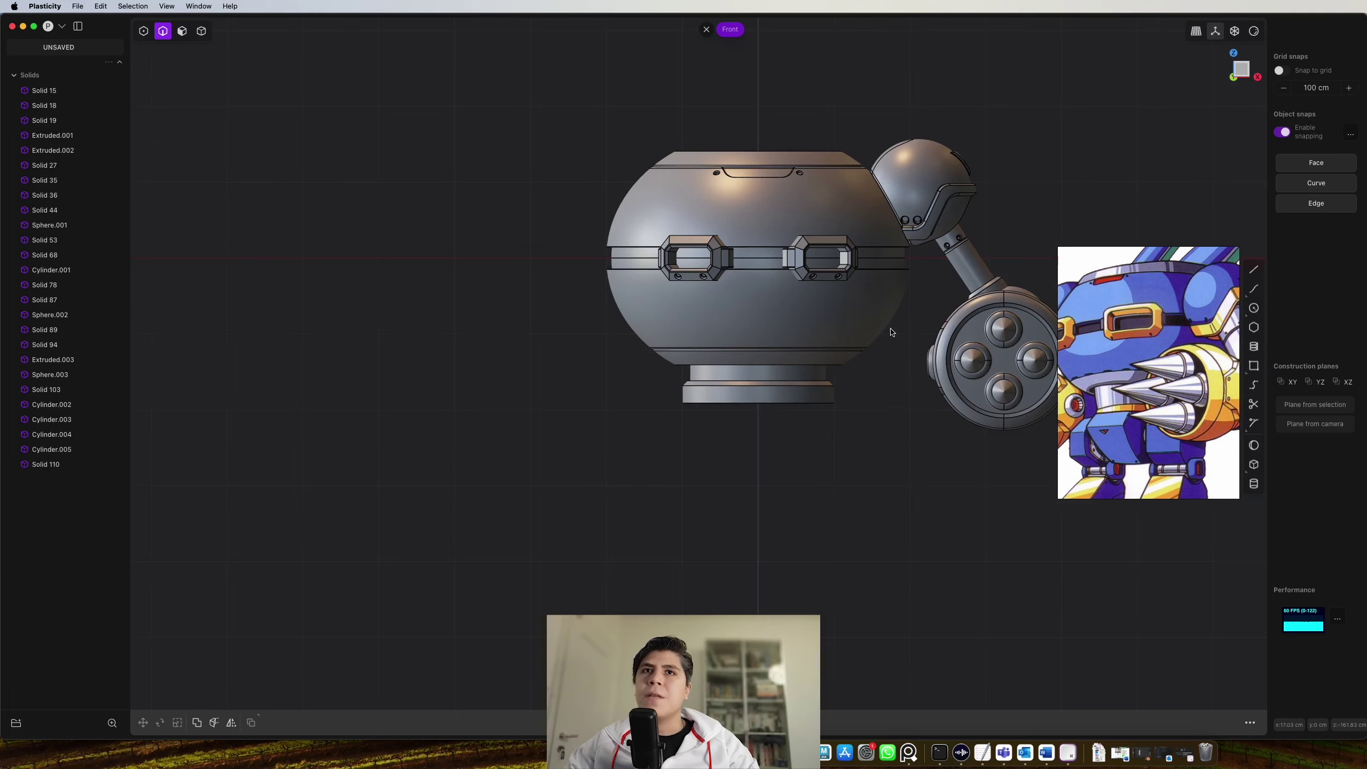
Look over the torso, waist and arm from the rear, side and front to check the overall shape
shift+middle_drag(887, 329, 857, 361)
shift+middle_drag(1037, 148, 936, 156)
key(4)
middle_drag(934, 225, 575, 386)
shift+middle_drag(730, 422, 590, 343)
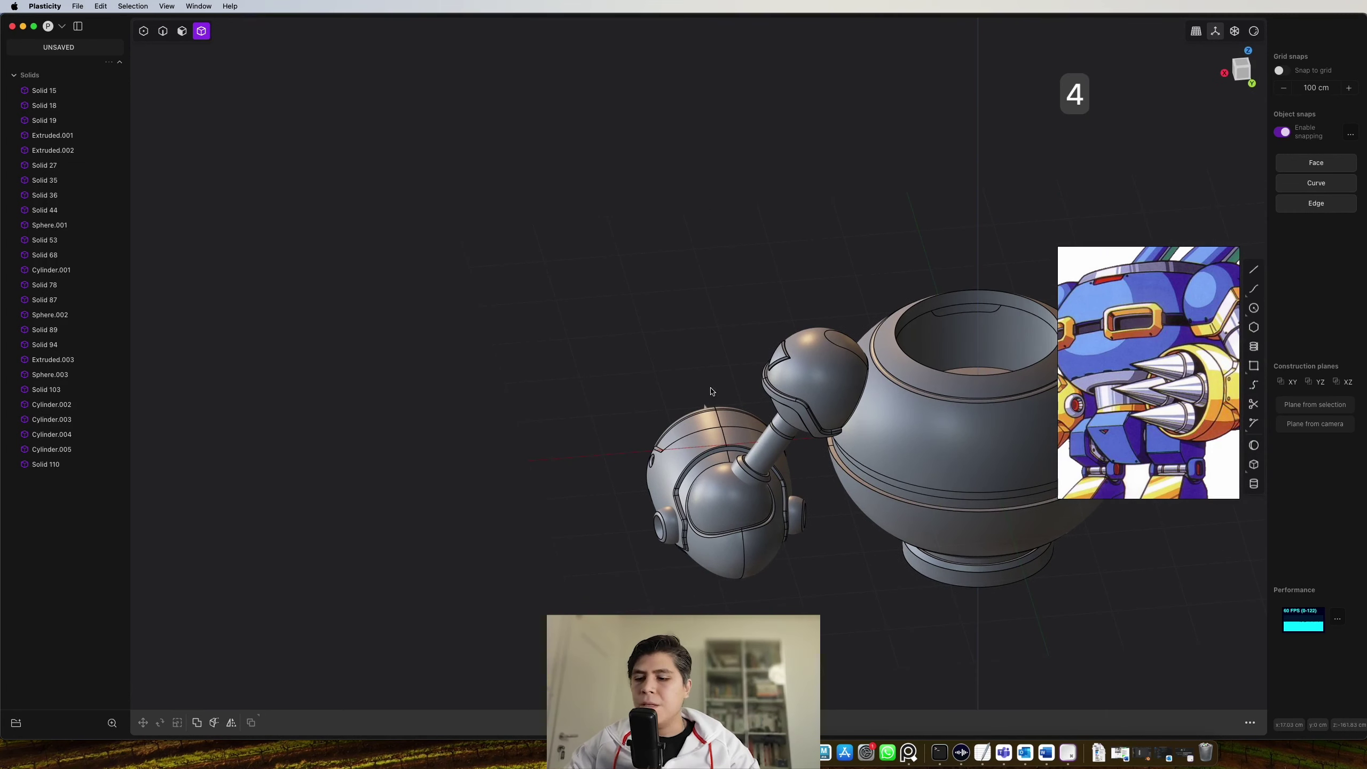
click(820, 368)
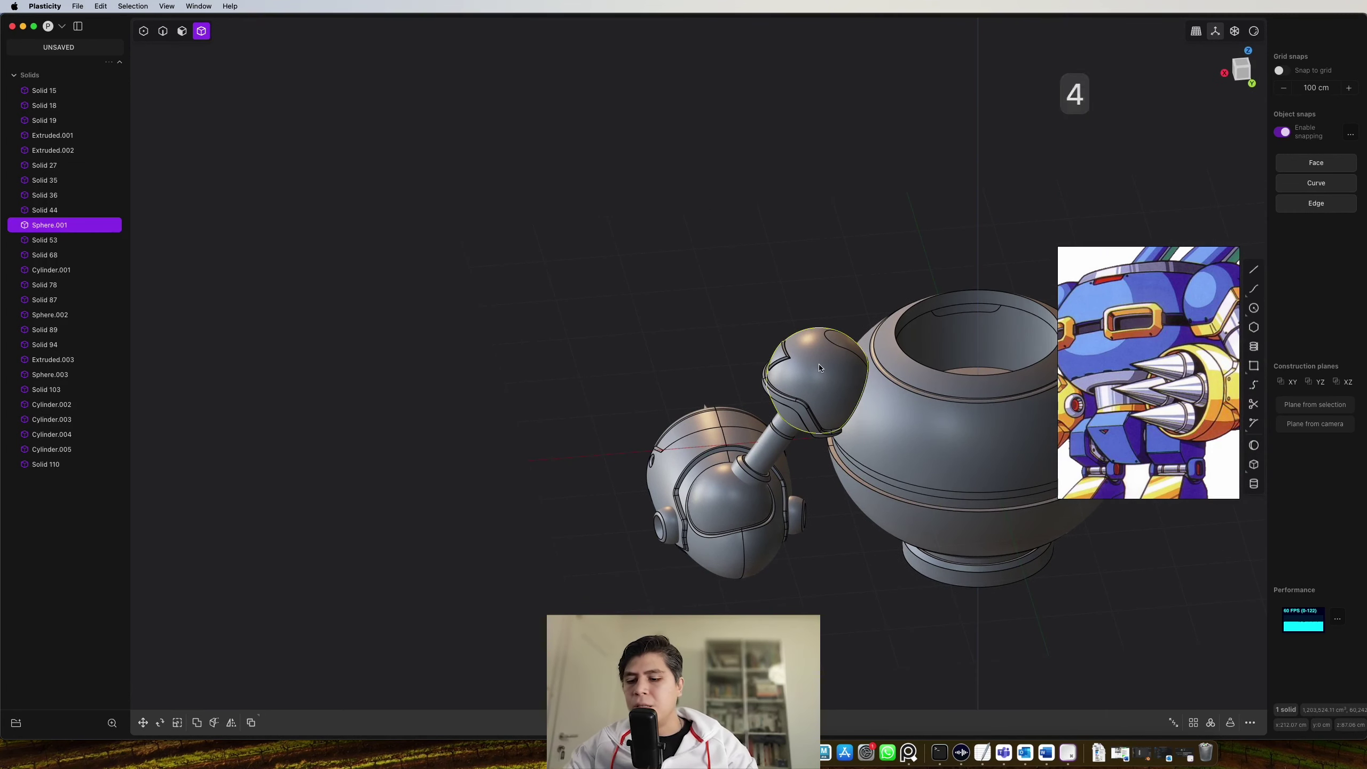
text(fr)
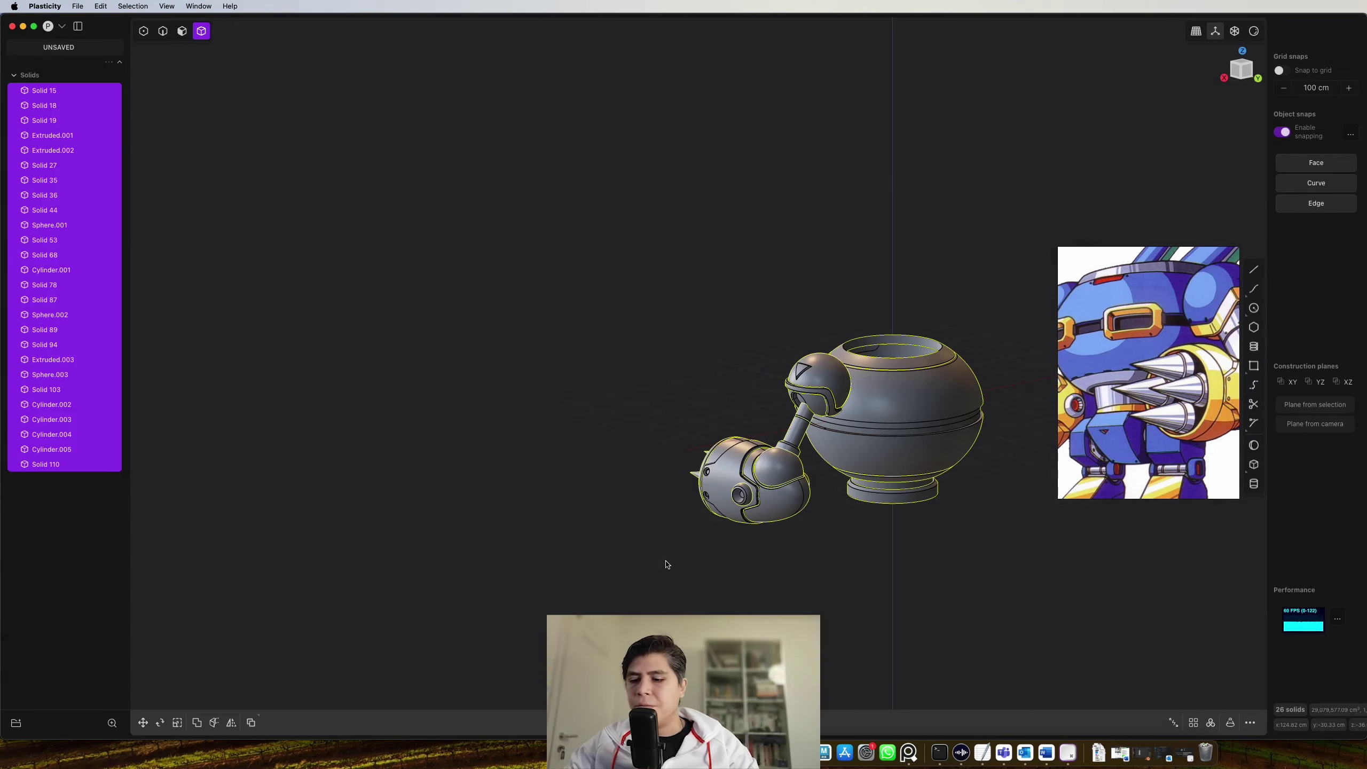
text(fred)
key(Return)
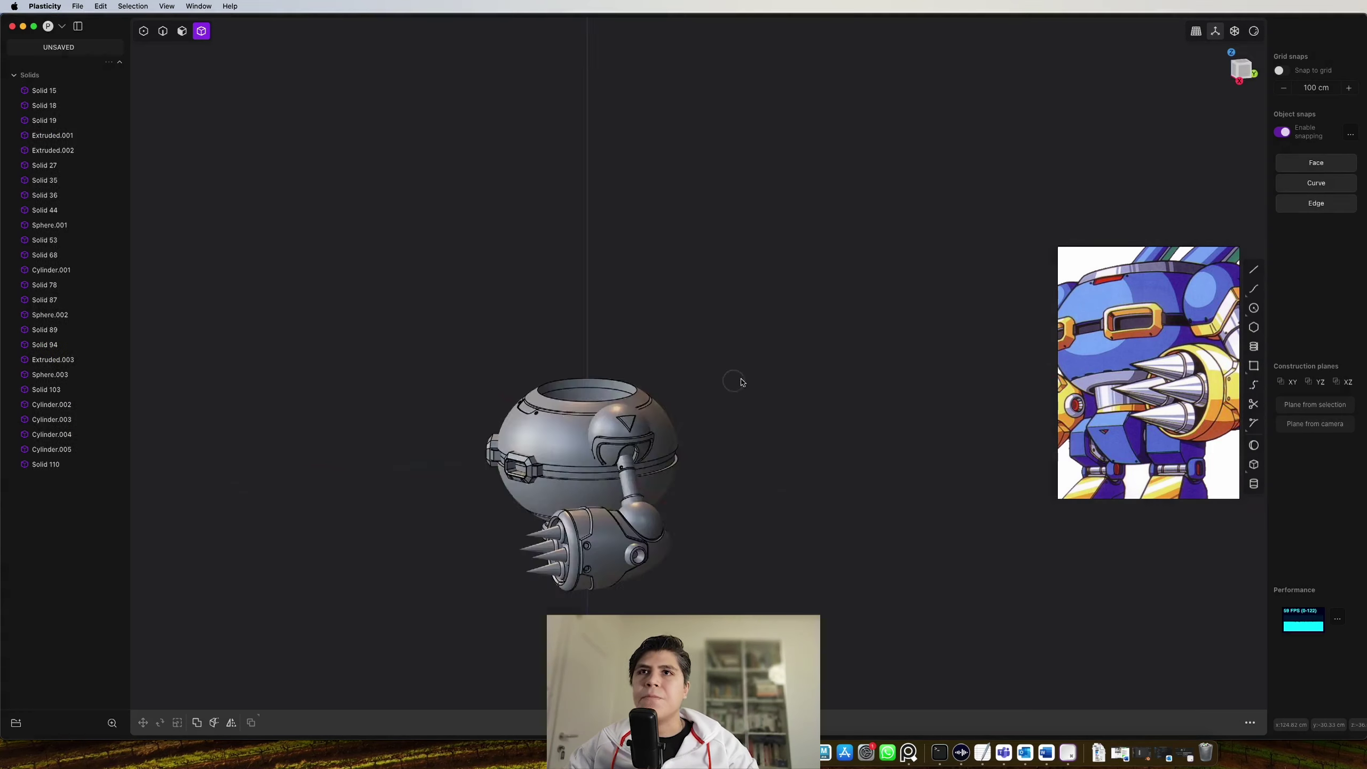
middle_drag(736, 382, 711, 408)
shift+middle_drag(711, 409, 1059, 274)
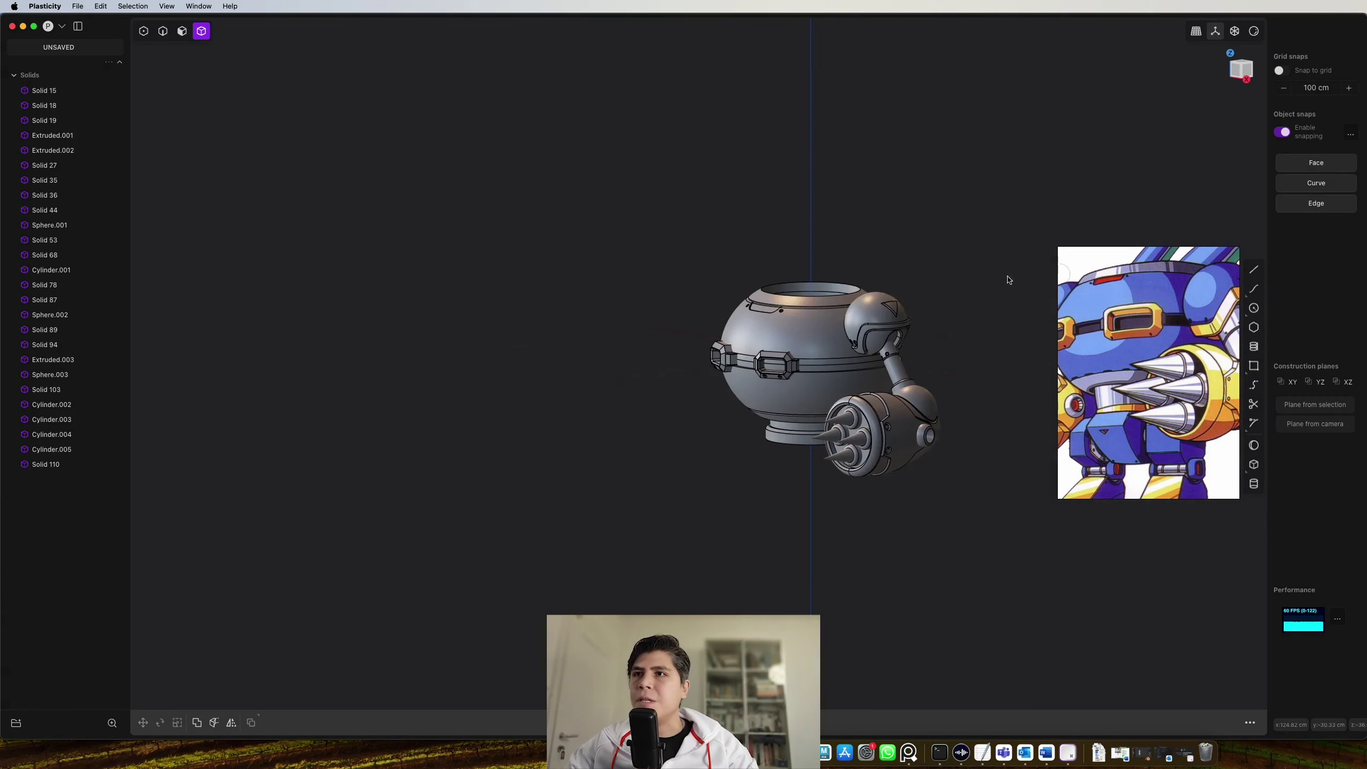
Chamfer the inner and outer rim edges of the torso's top opening
key(2)
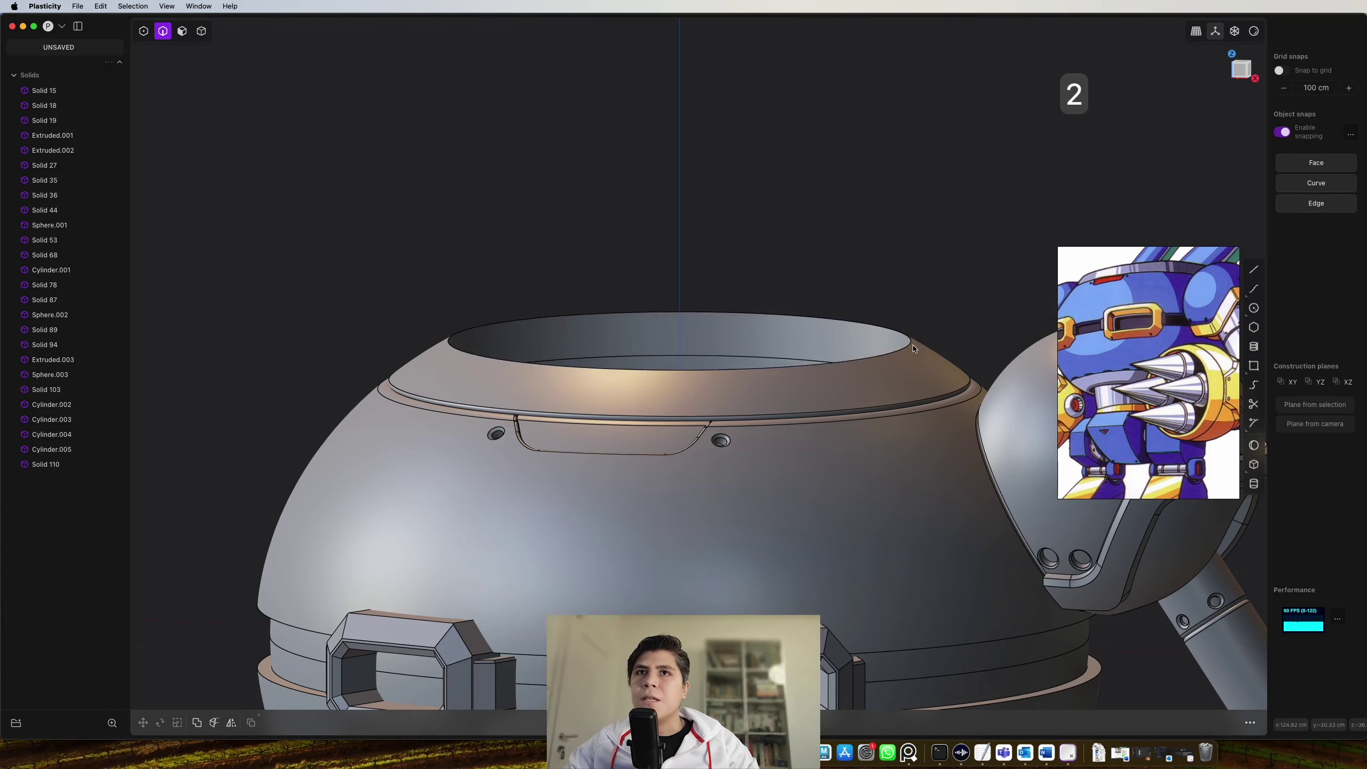
click(912, 346)
key(f)
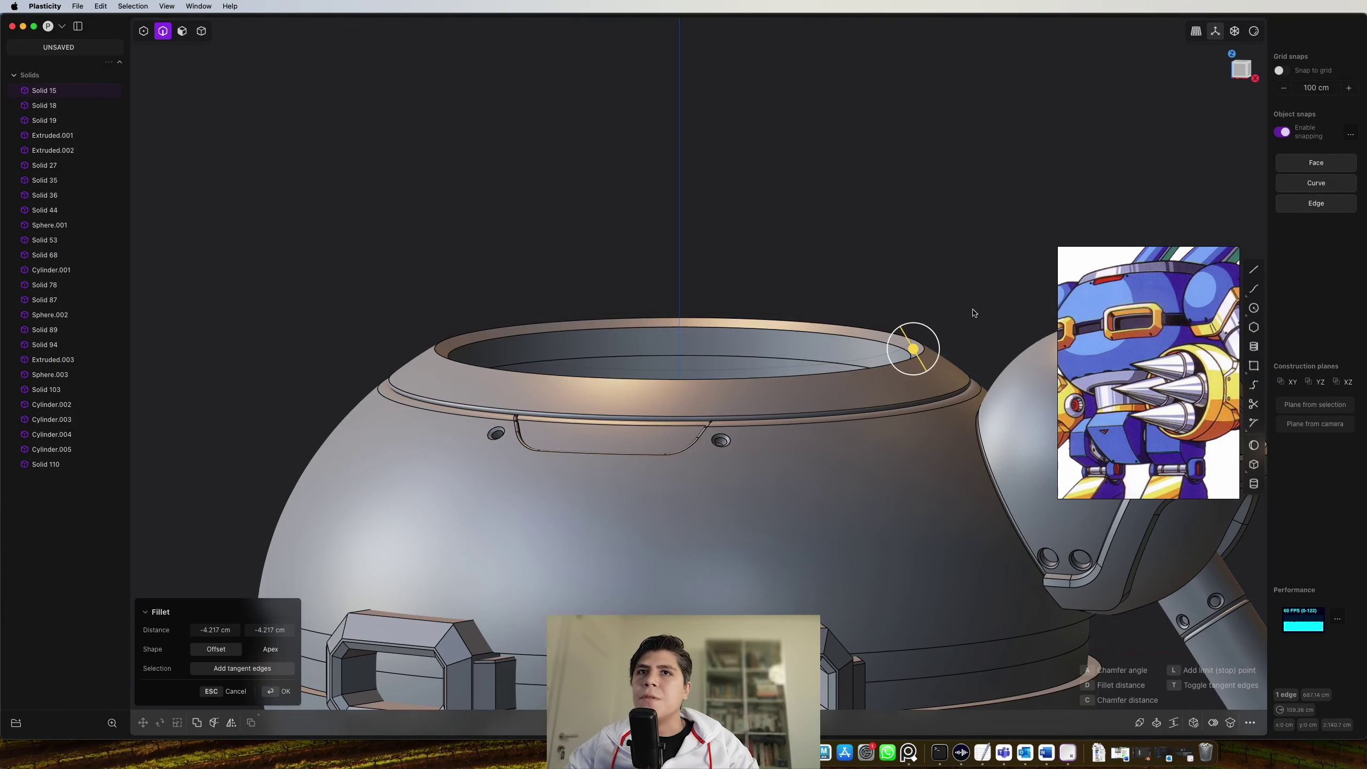
scroll(937, 331, up, 3)
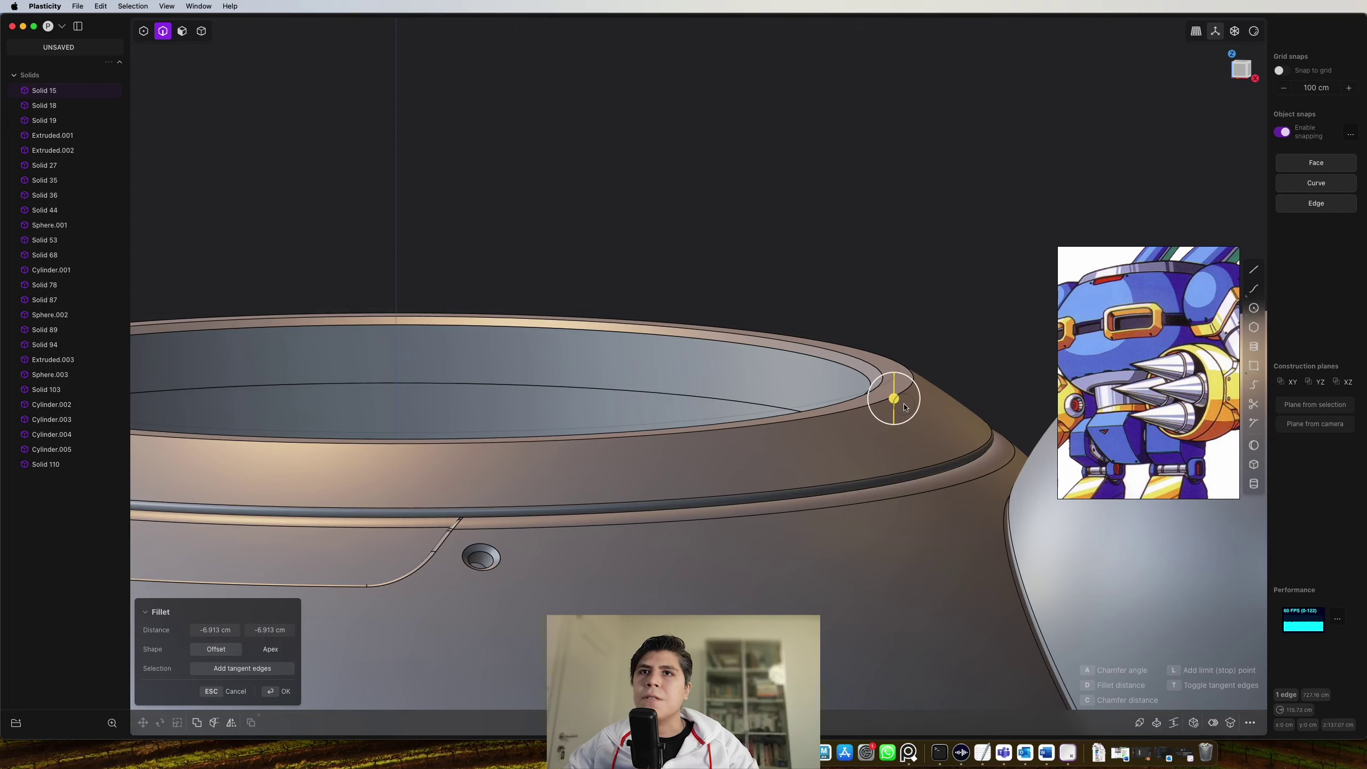
scroll(888, 377, down, 5)
key(Return)
Chamfer the inner rim edge of the torso's bottom opening around the waist cylinder
middle_drag(824, 431, 763, 351)
shift+middle_drag(791, 517, 909, 302)
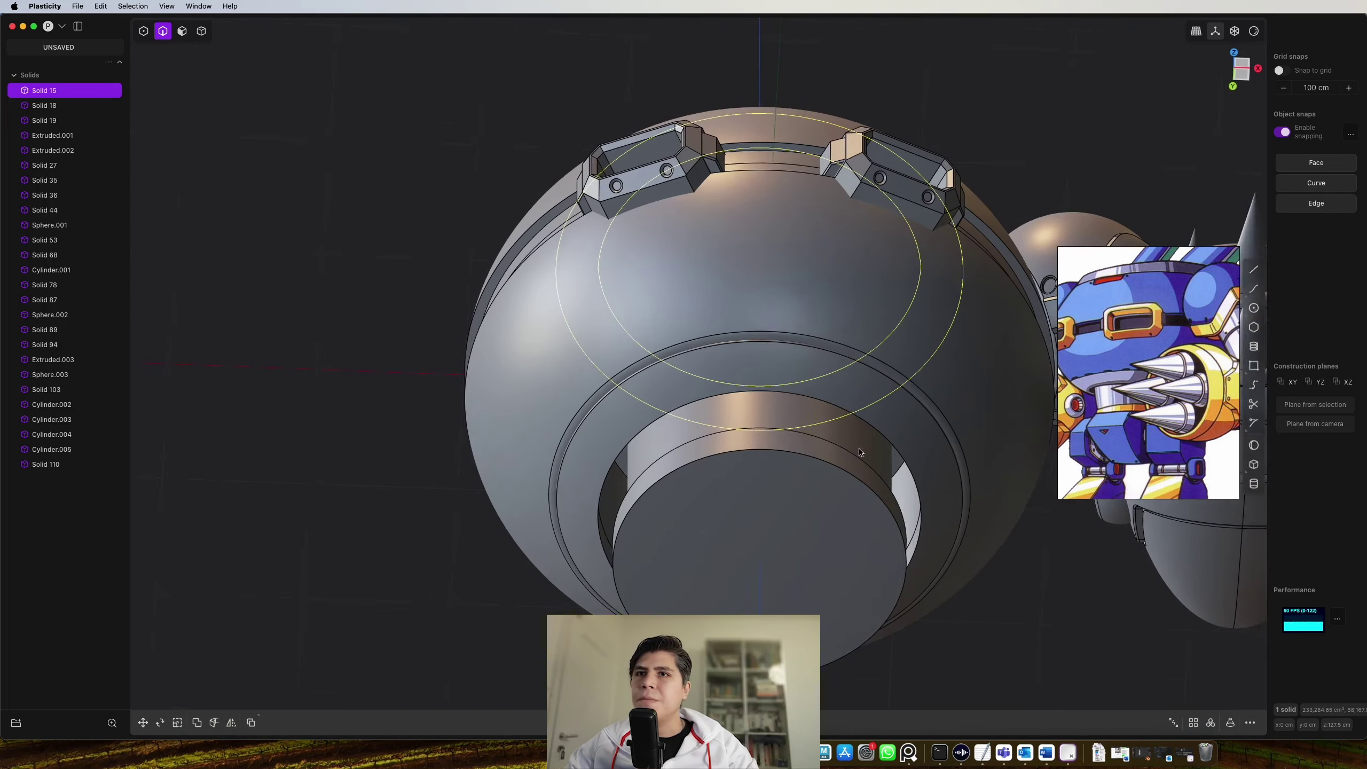
scroll(868, 463, up, 4)
click(905, 425)
key(b)
middle_drag(907, 428, 945, 464)
scroll(893, 428, up, 3)
drag(917, 434, 957, 430)
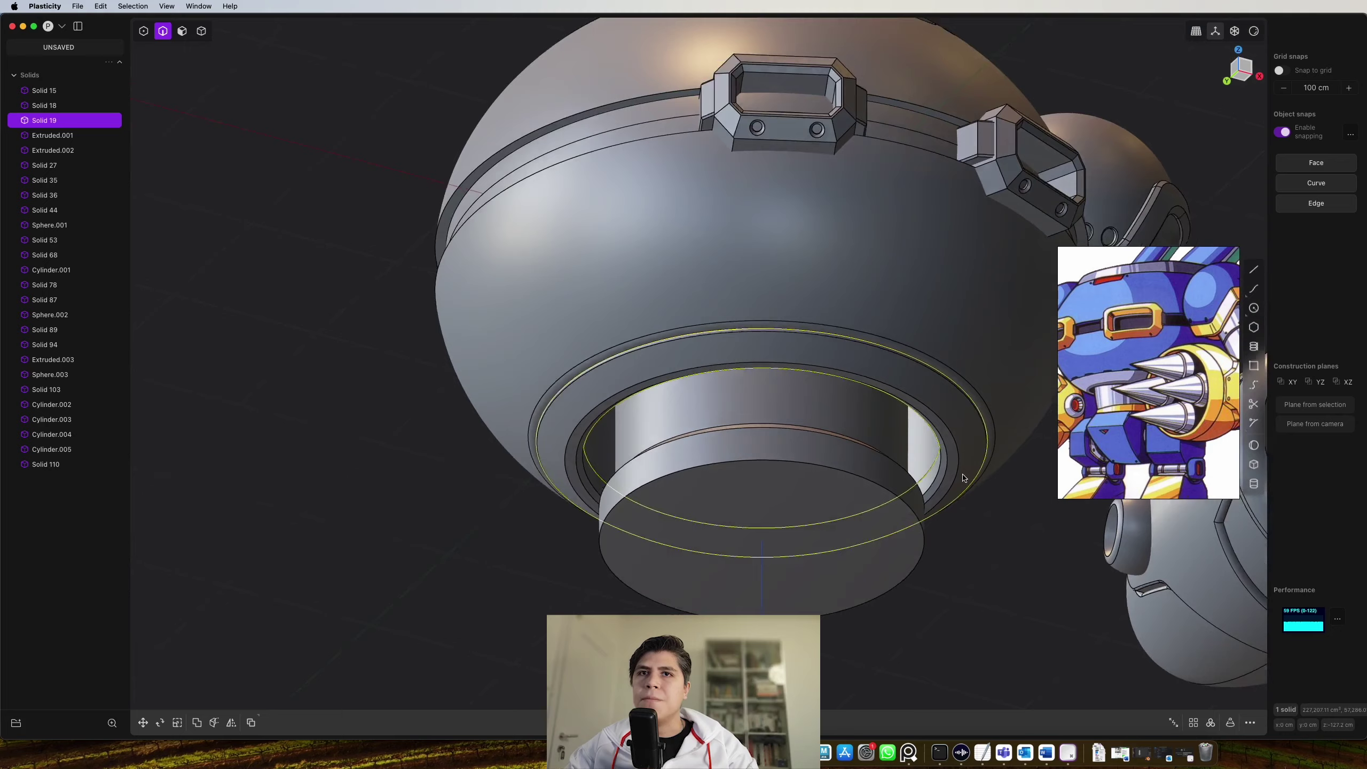
middle_drag(964, 528, 720, 424)
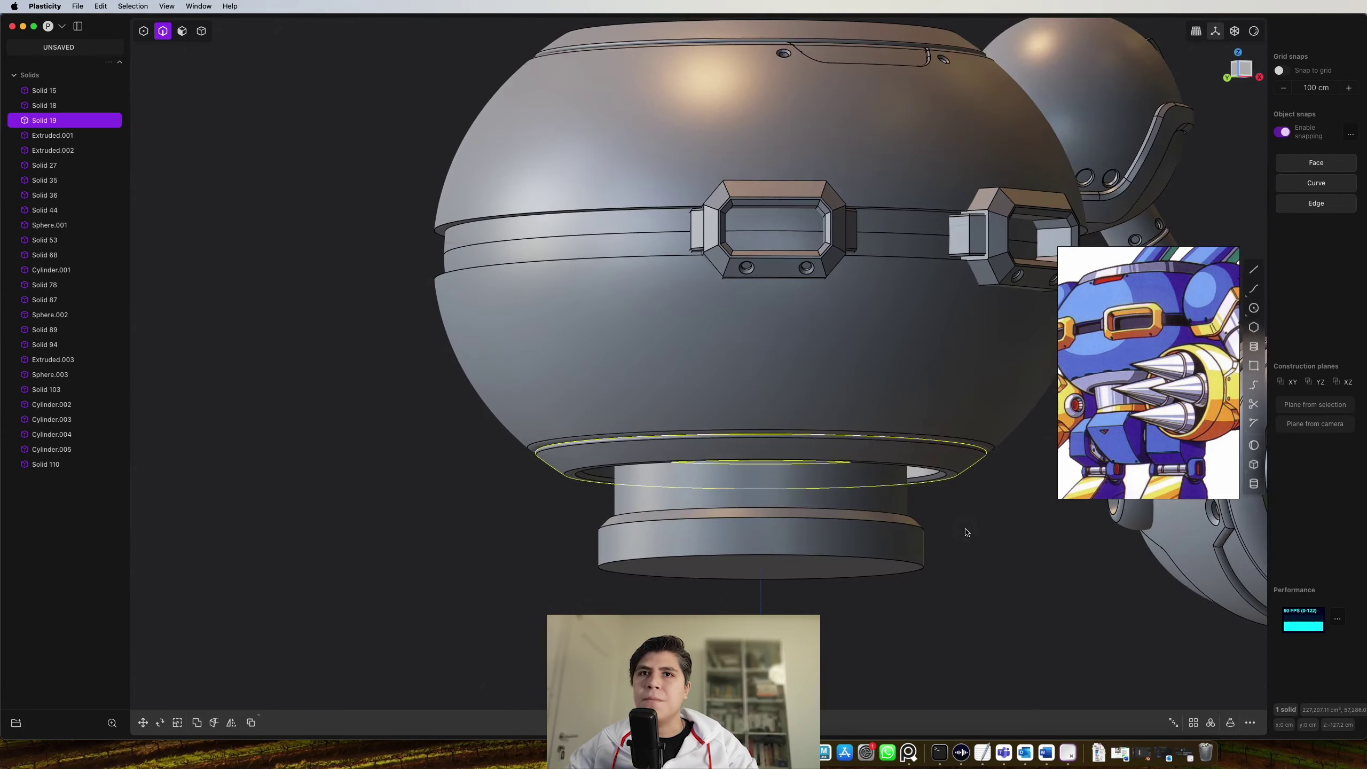
scroll(720, 425, up, 5)
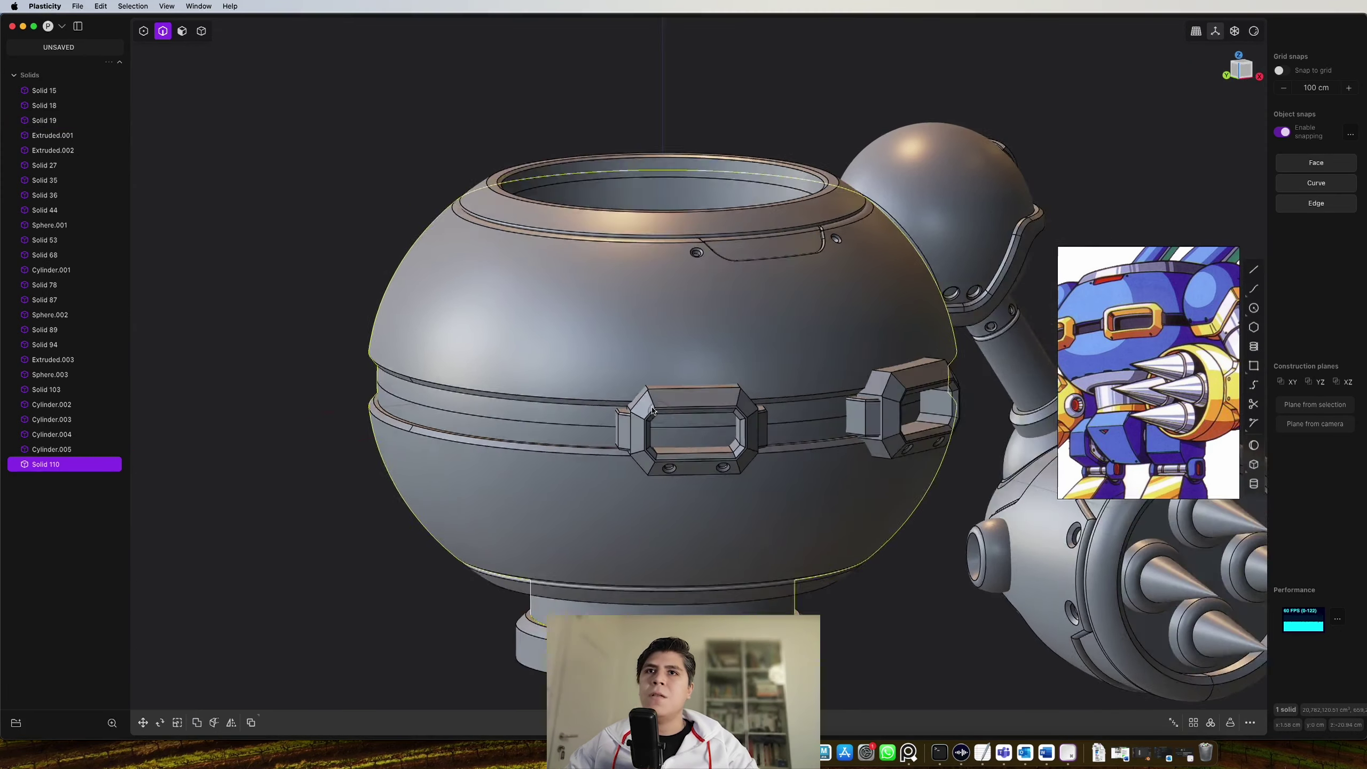
middle_drag(653, 411, 614, 387)
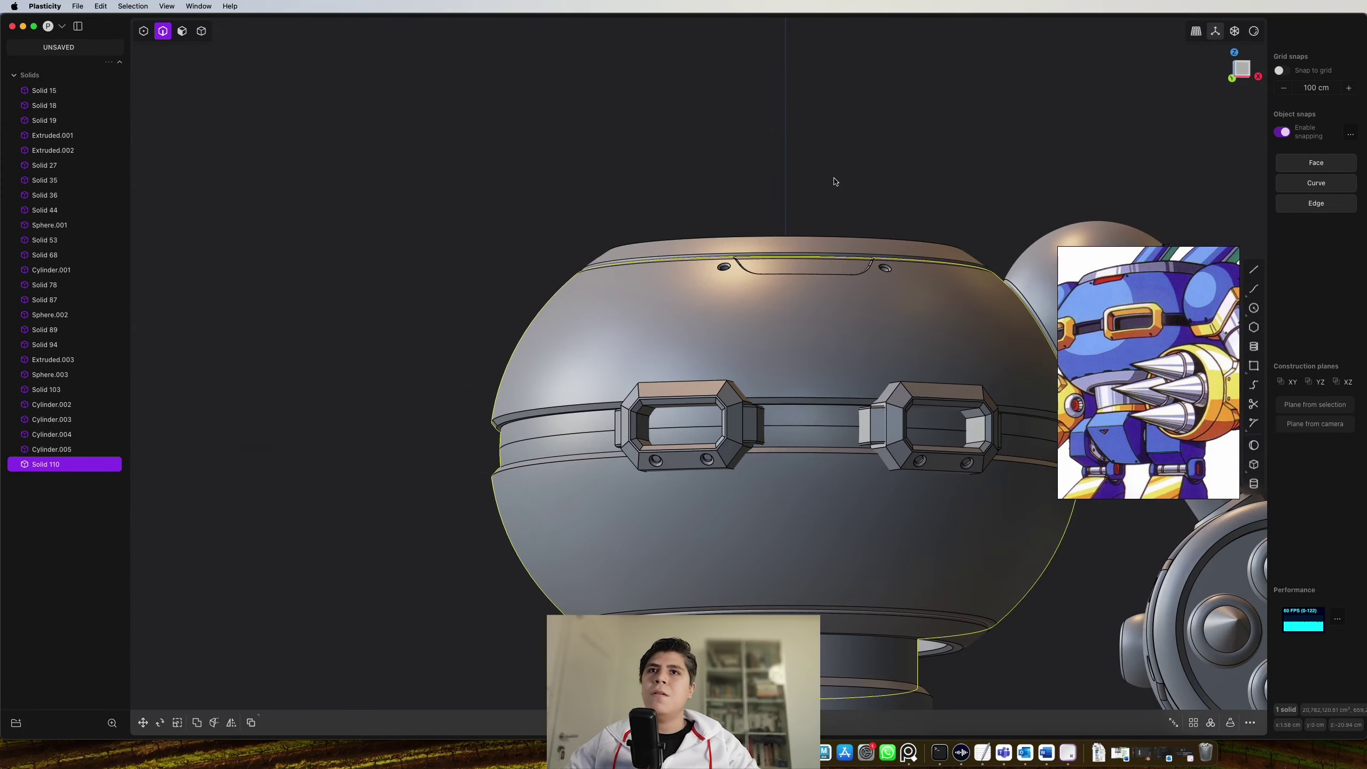
click(836, 182)
scroll(835, 196, down, 5)
middle_drag(910, 265, 882, 282)
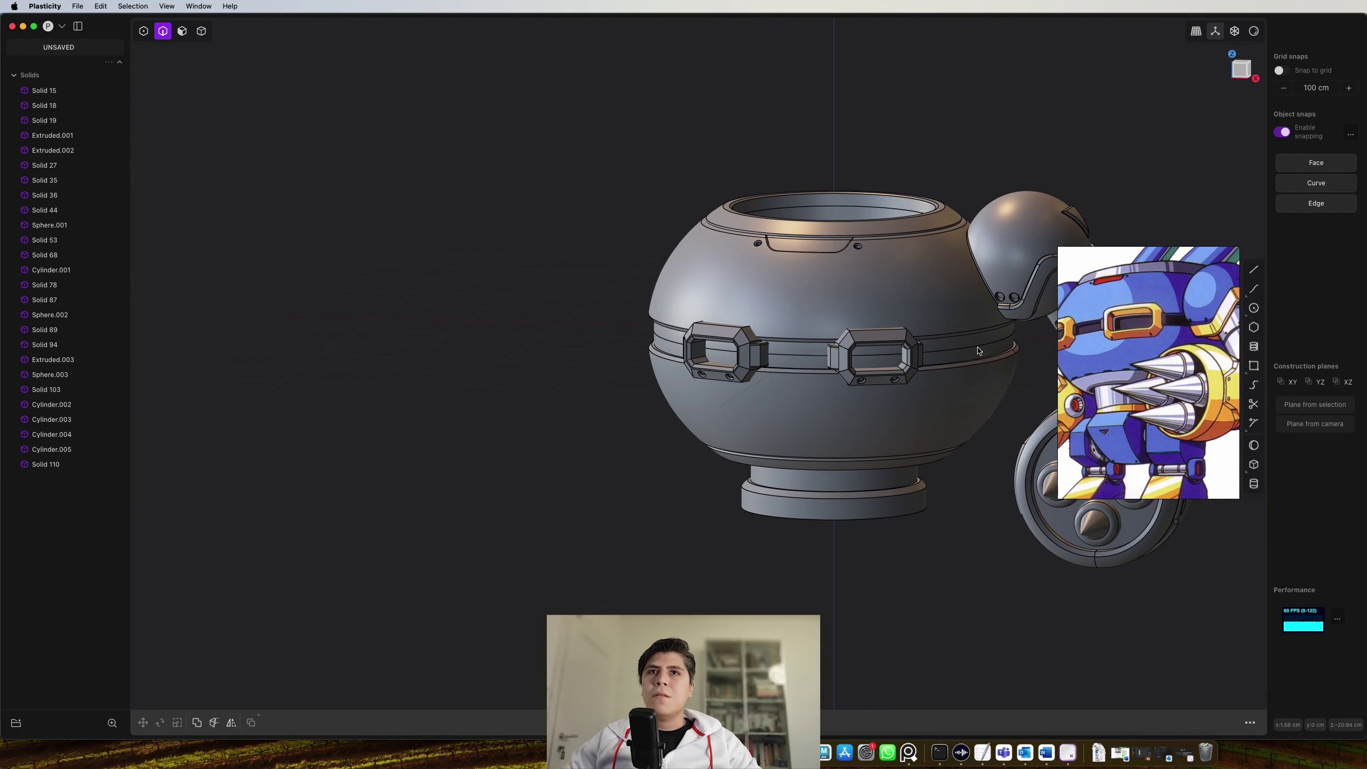
Try to mirror the complete arm, including the shoulder, to the opposite side of the torso
key(4)
middle_drag(978, 349, 1033, 298)
shift+middle_drag(974, 261, 963, 219)
scroll(953, 220, down, 4)
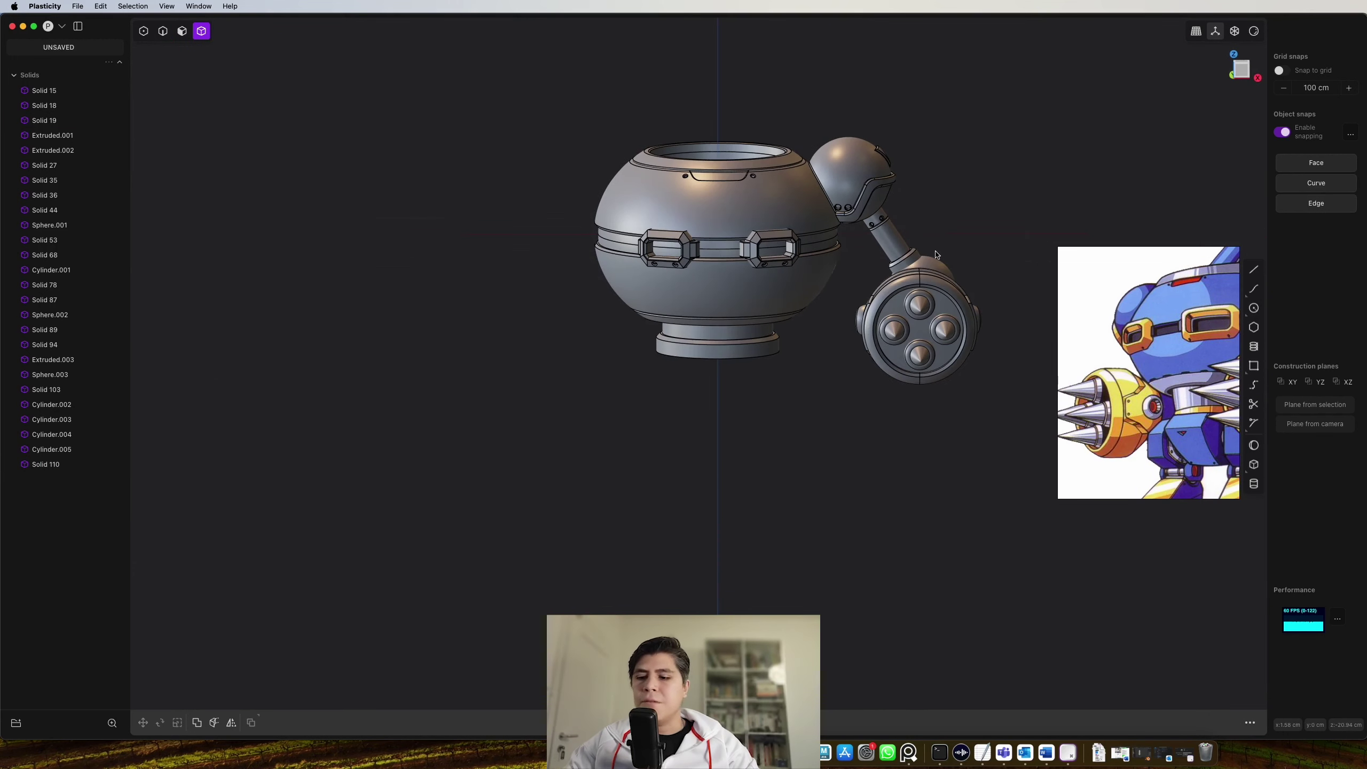
drag(1038, 148, 855, 383)
mouse_move(839, 390)
middle_down()
mouse_move(784, 392)
mouse_move(831, 425)
mouse_move(849, 376)
middle_up()
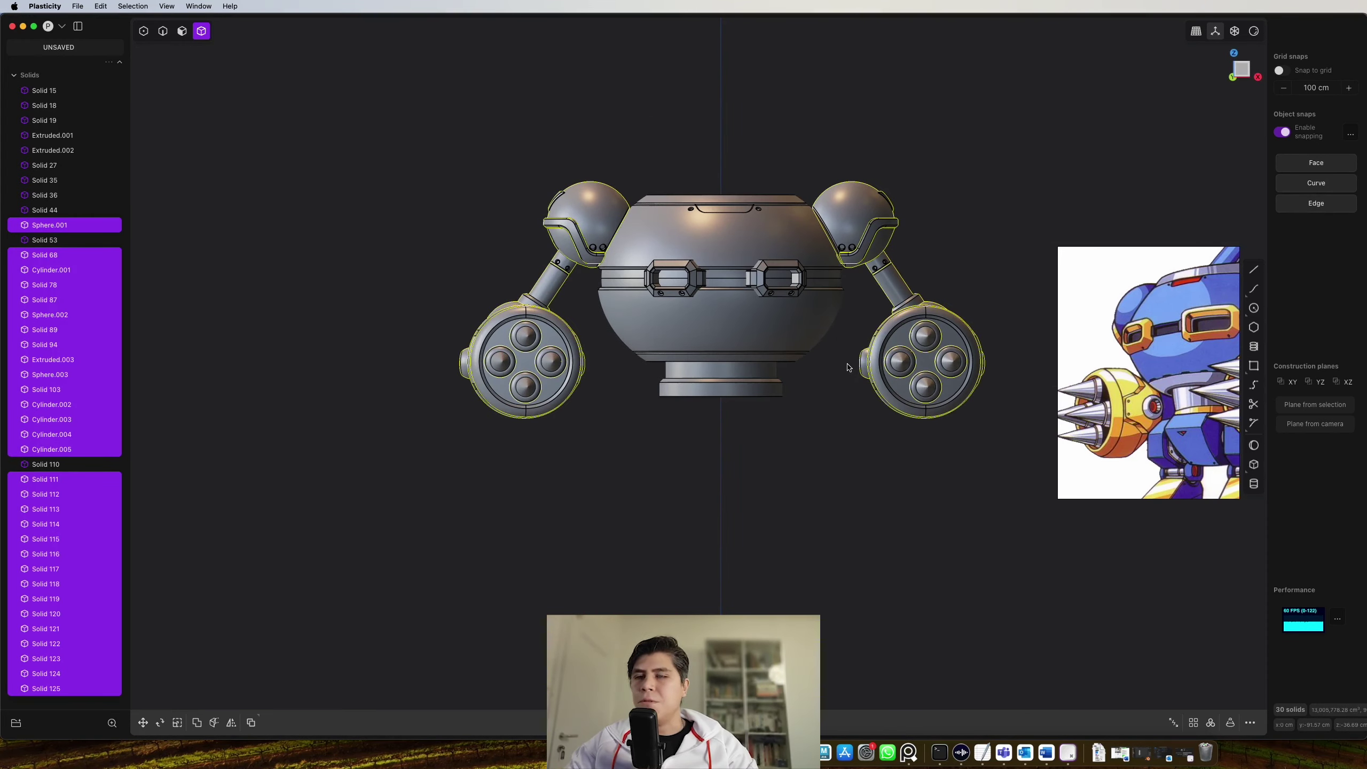
key(super+z)
key(super+z)
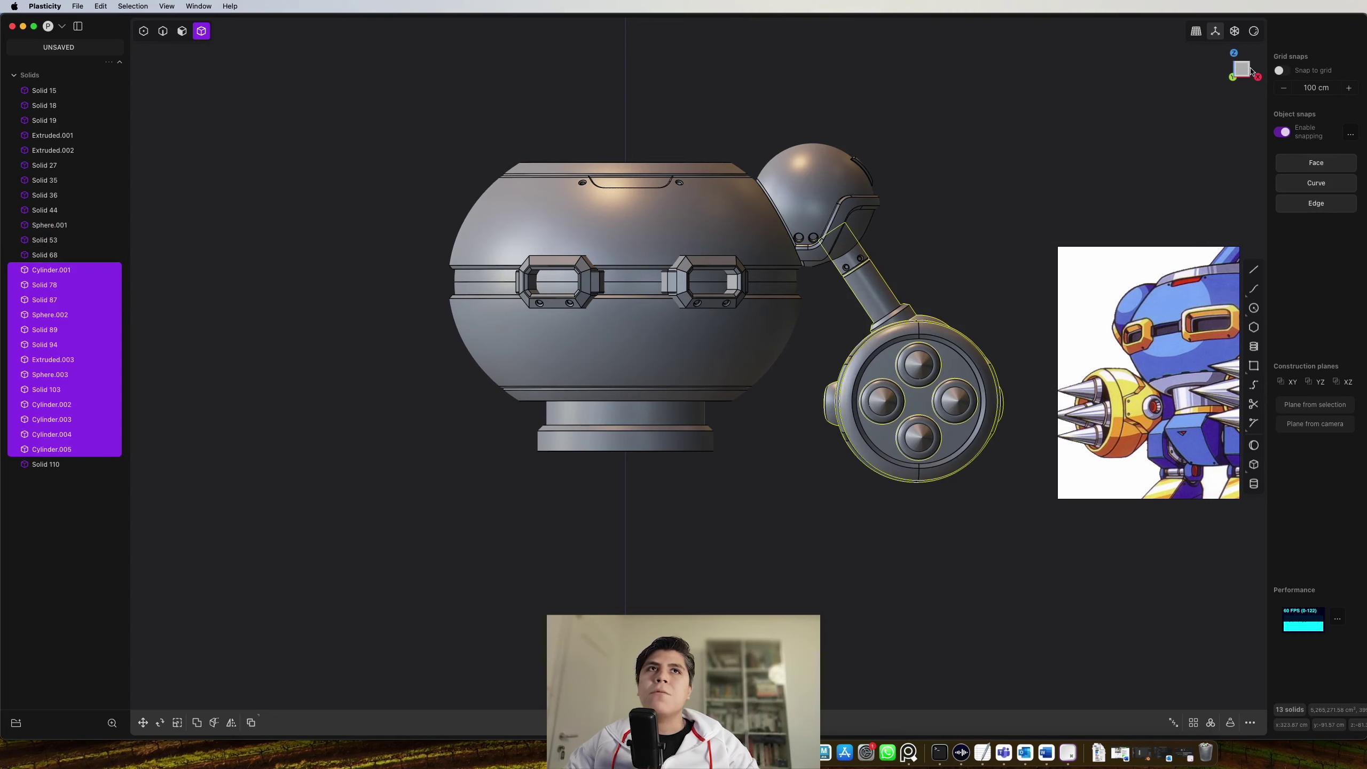
In front view, rotate the lower arm slightly inward about the Y axis, keeping the spiked forearm upright
click(1251, 72)
key(r)
drag(938, 361, 948, 369)
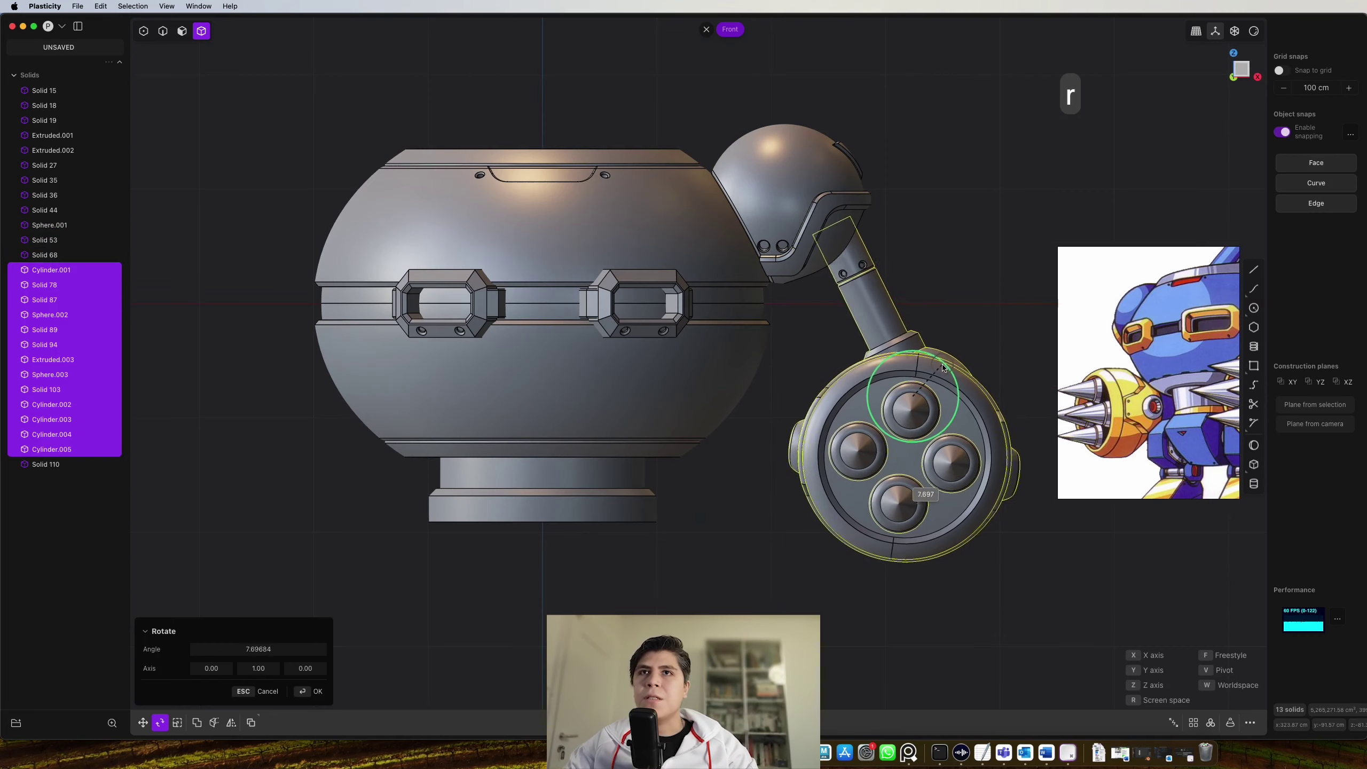
shift+middle_drag(753, 280, 1036, 273)
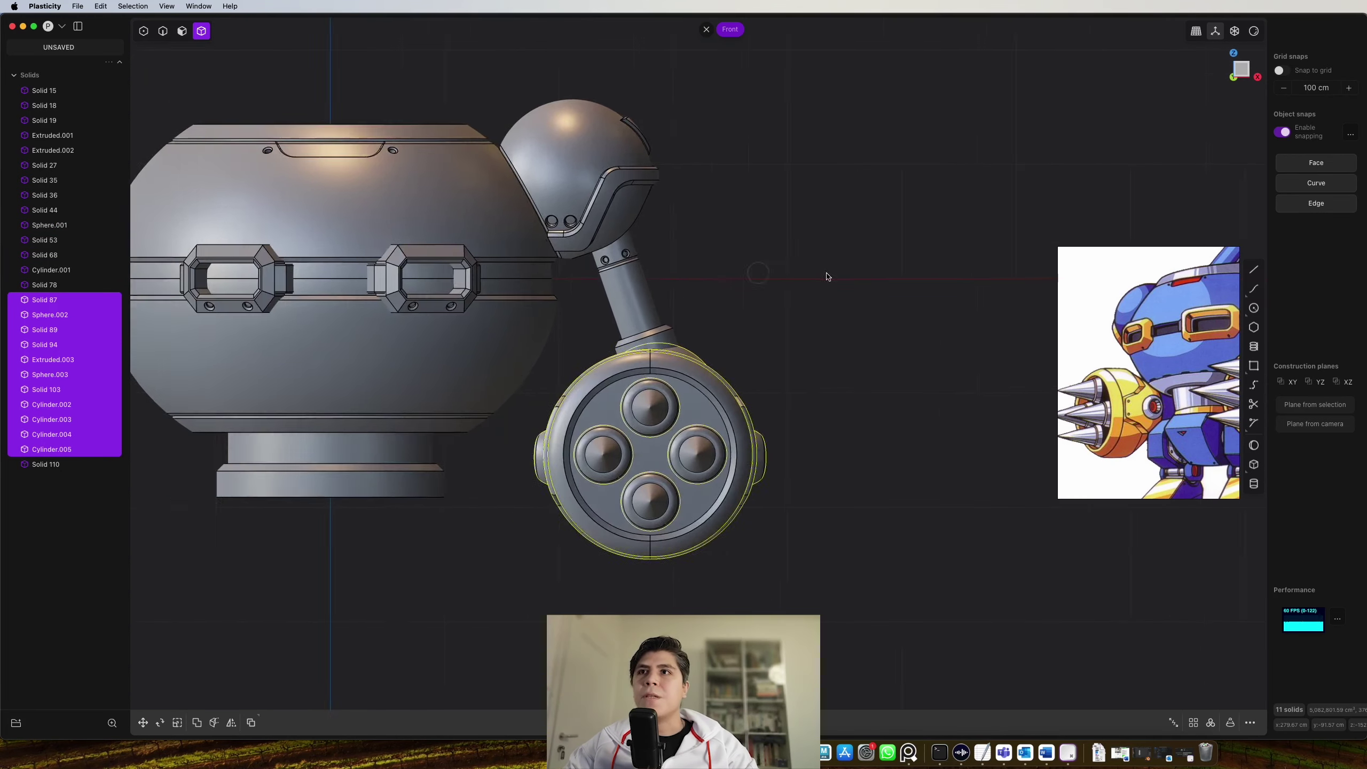
Mirror the adjusted arm, from shoulder sphere to spiked forearm, across the X axis to the torso's other side
scroll(885, 326, down, 4)
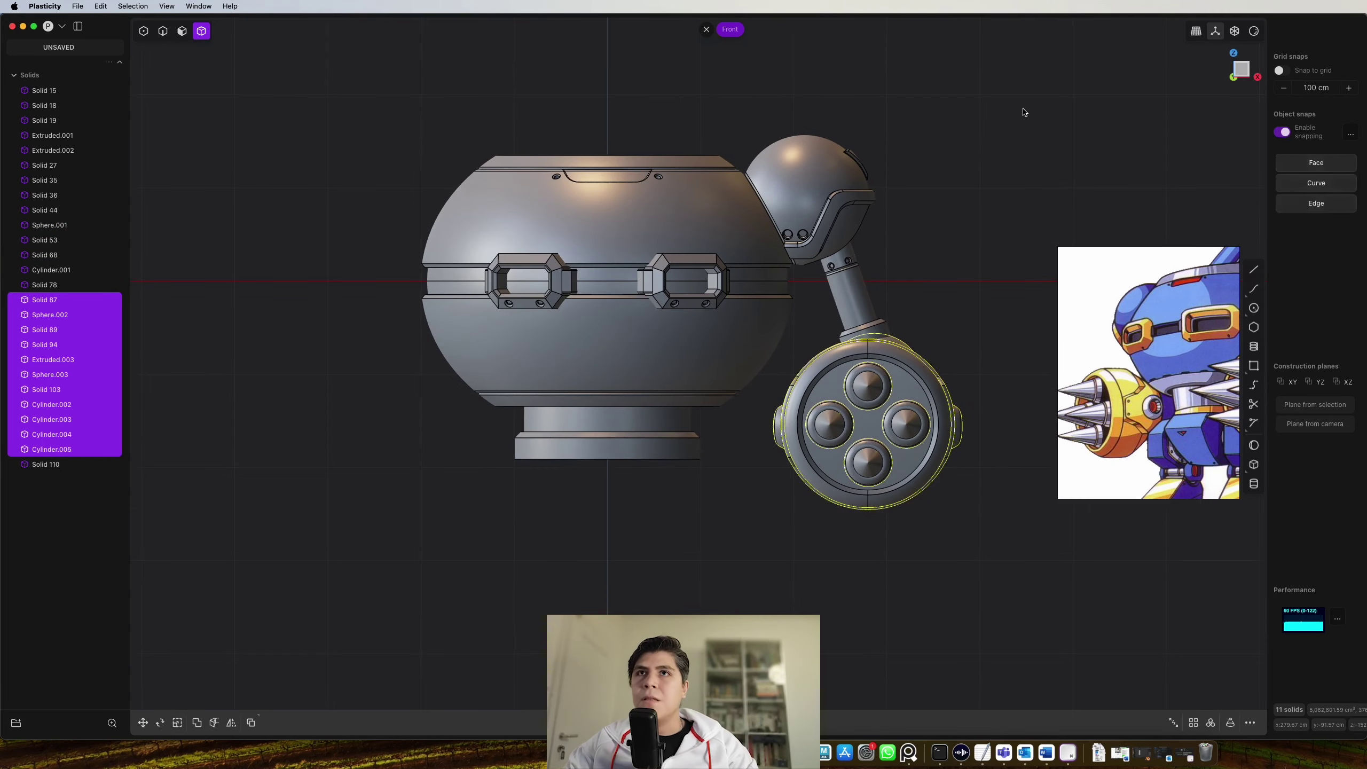
drag(1024, 111, 790, 513)
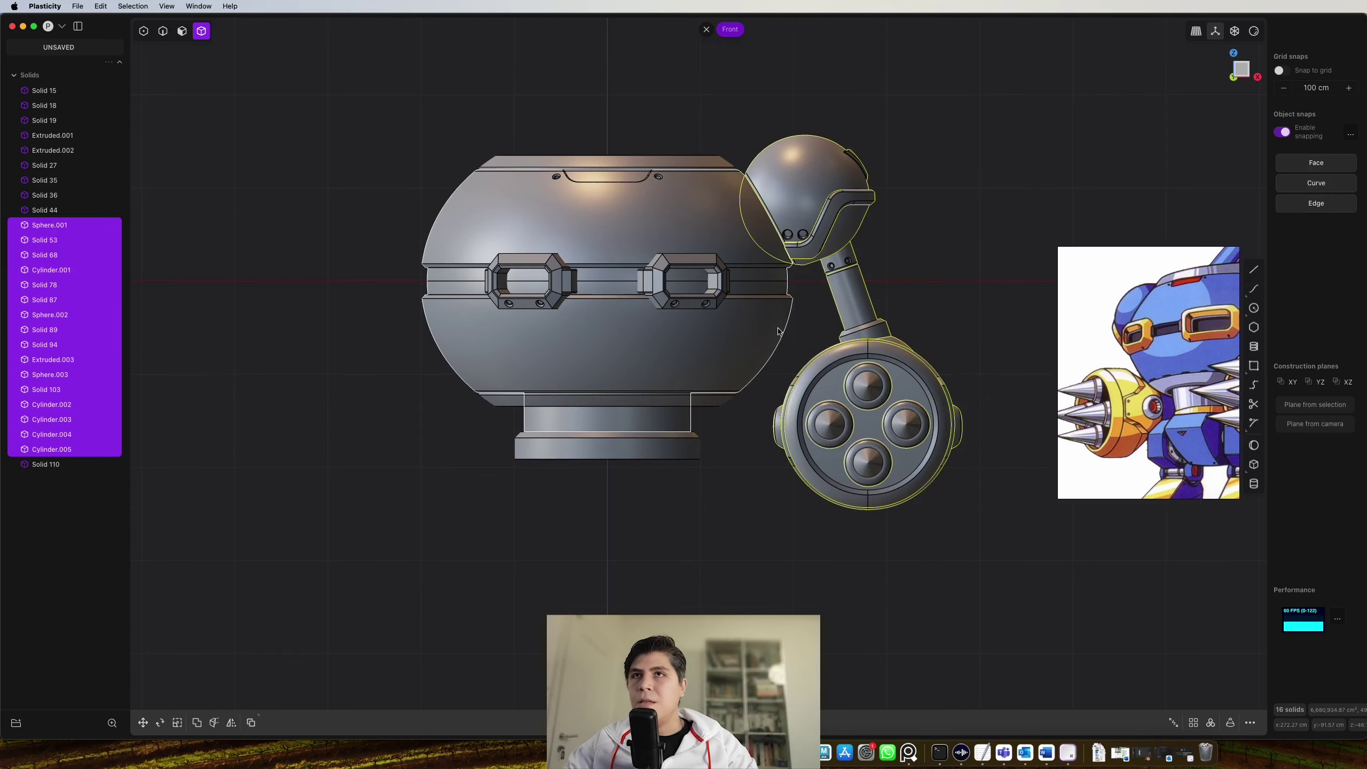
key(alt+x)
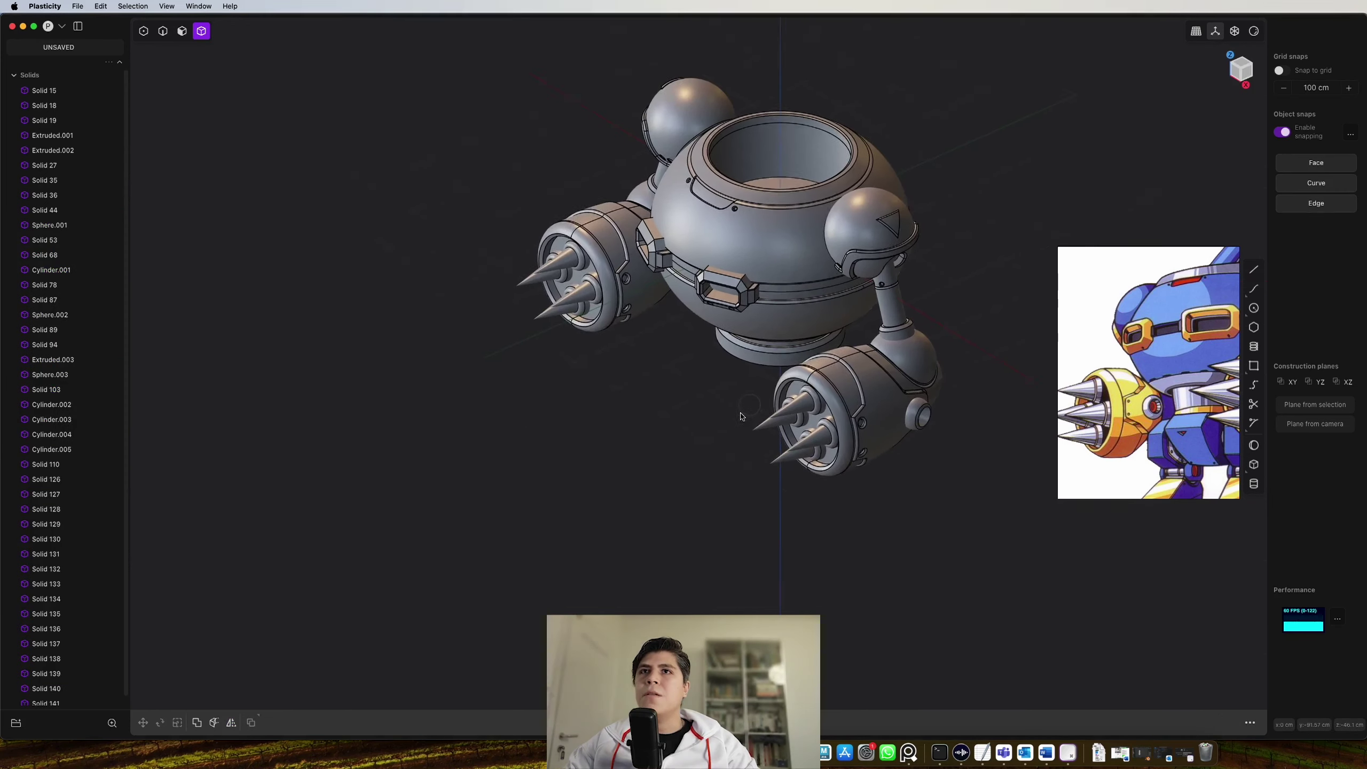
Examine the torso with both arms from the front and side, comparing the proportions with the character reference
middle_drag(742, 418, 831, 400)
scroll(1183, 323, down, 5)
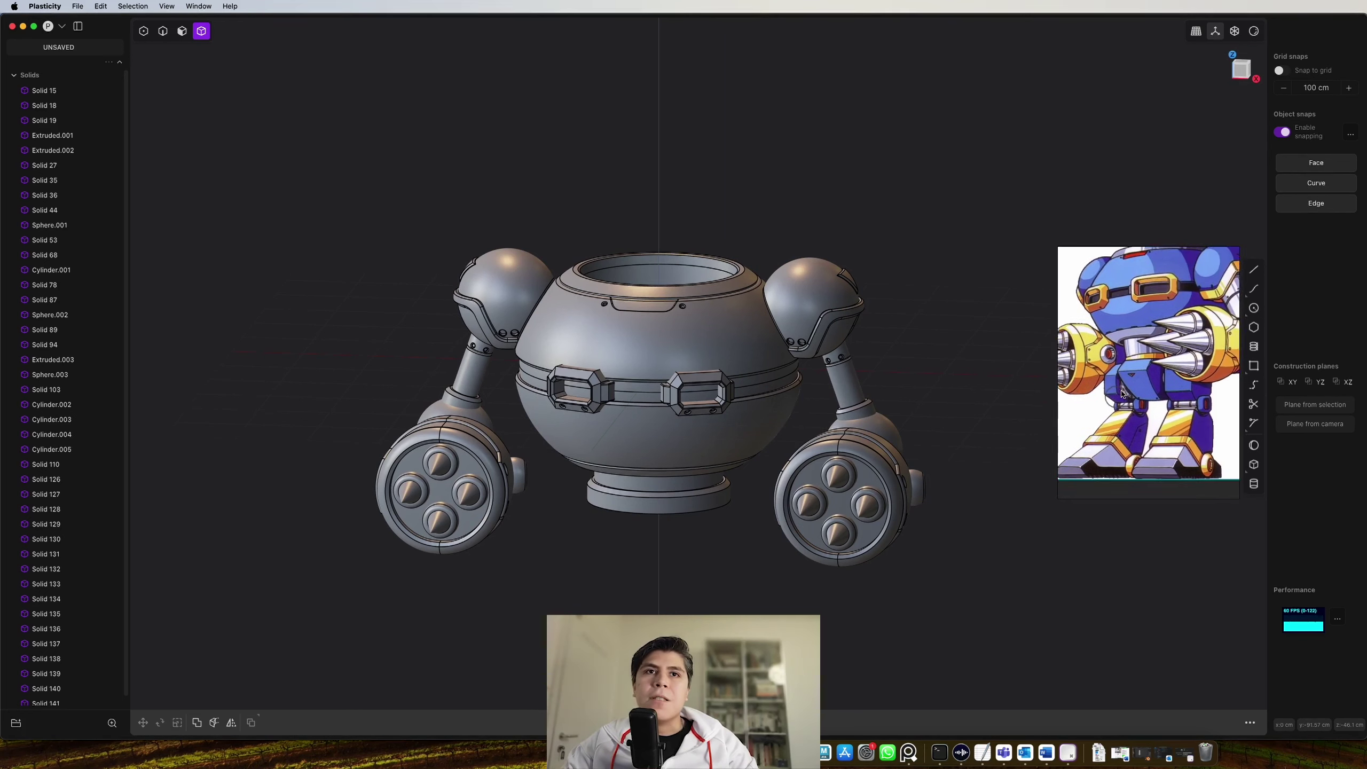
shift+middle_drag(926, 537, 959, 472)
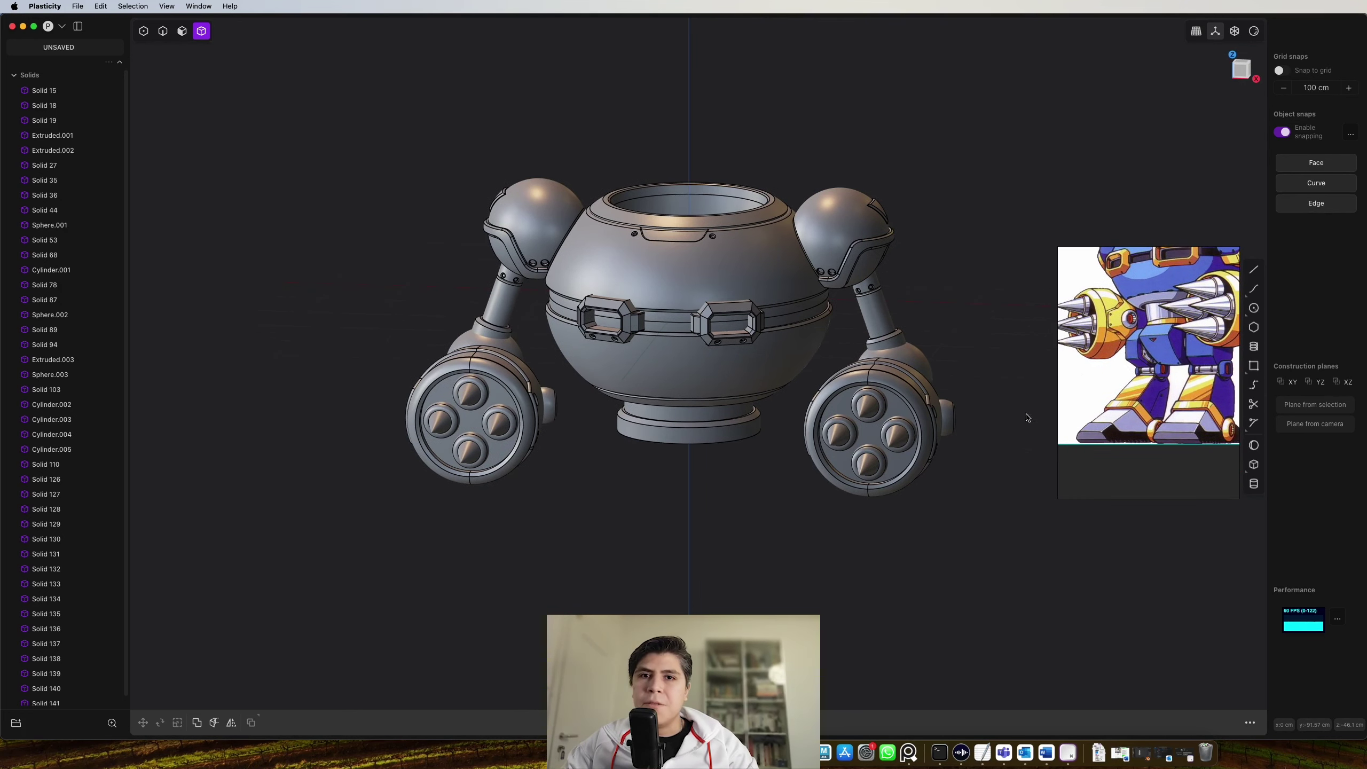
scroll(1162, 353, up, 5)
scroll(1181, 307, up, 2)
scroll(1181, 307, right, 3)
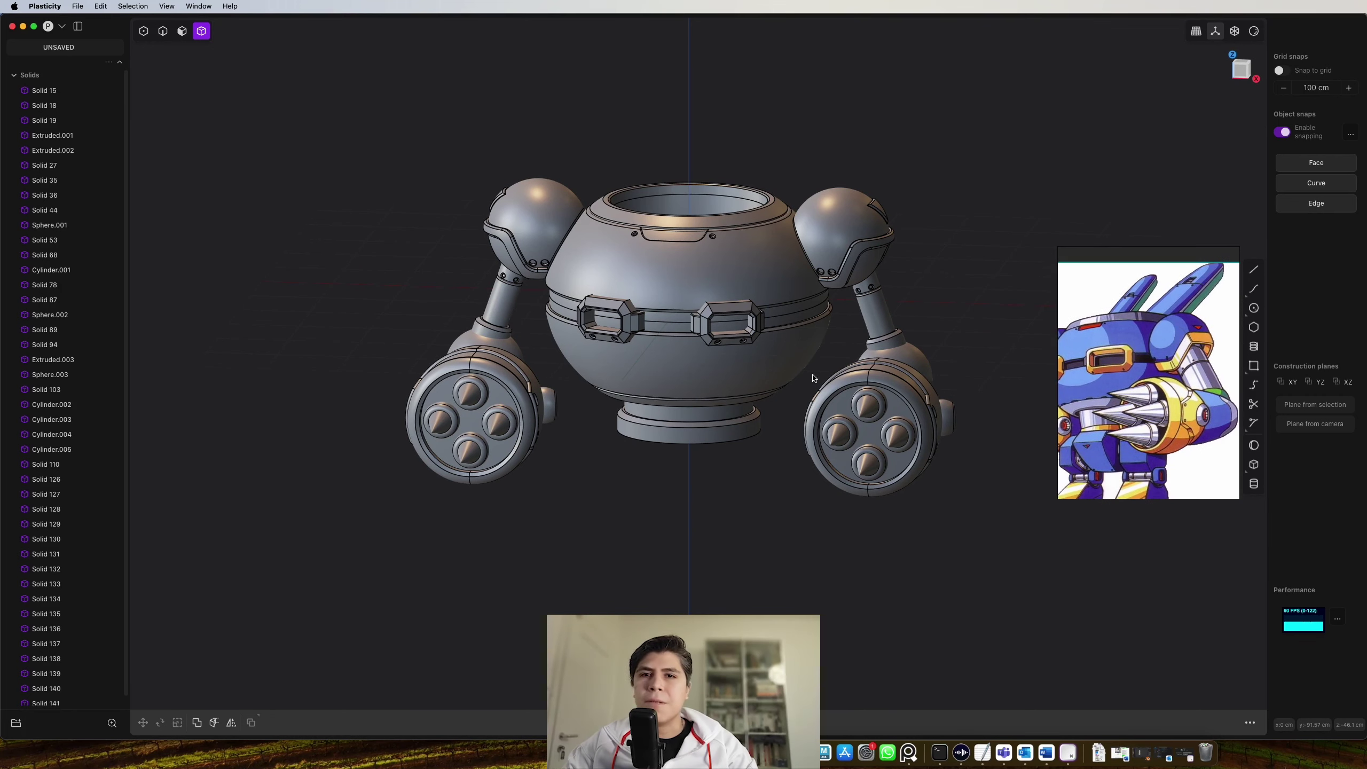
middle_drag(909, 308, 738, 291)
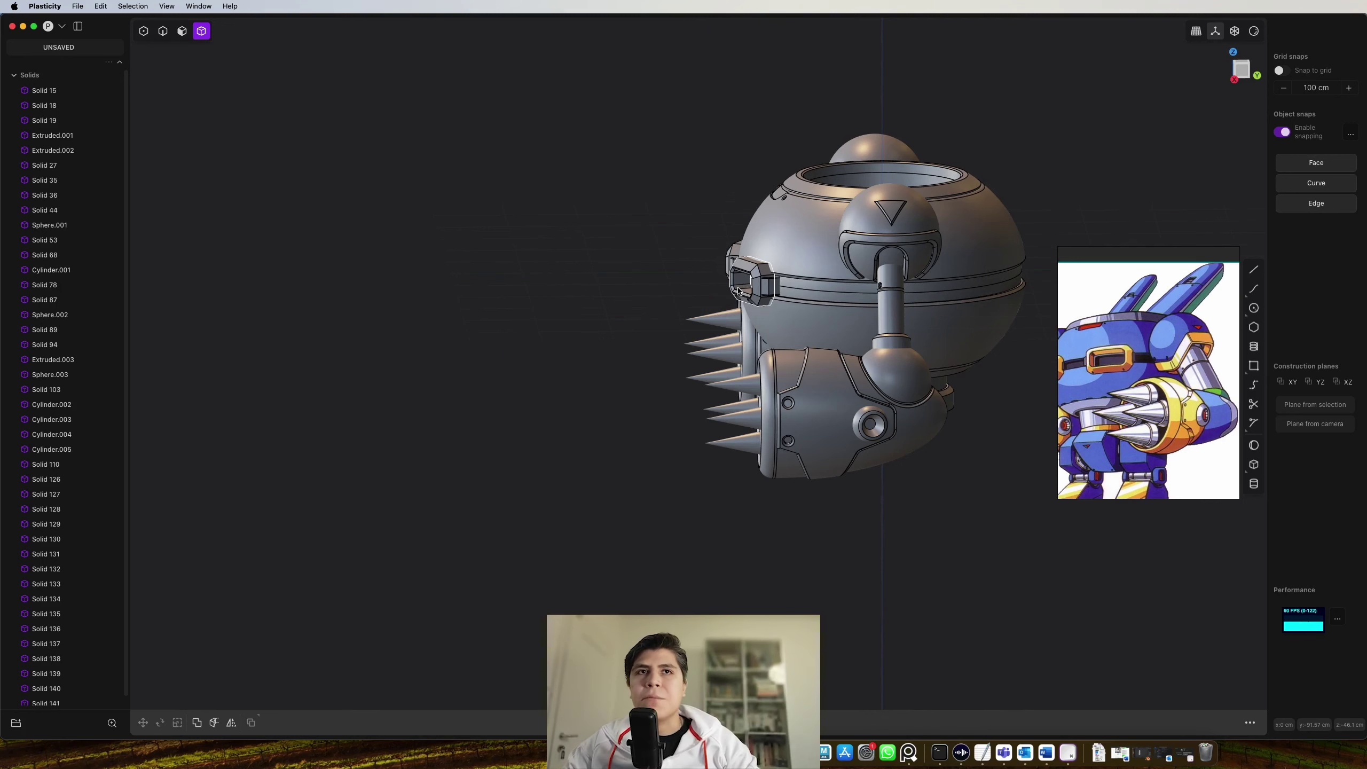
middle_drag(738, 292, 948, 416)
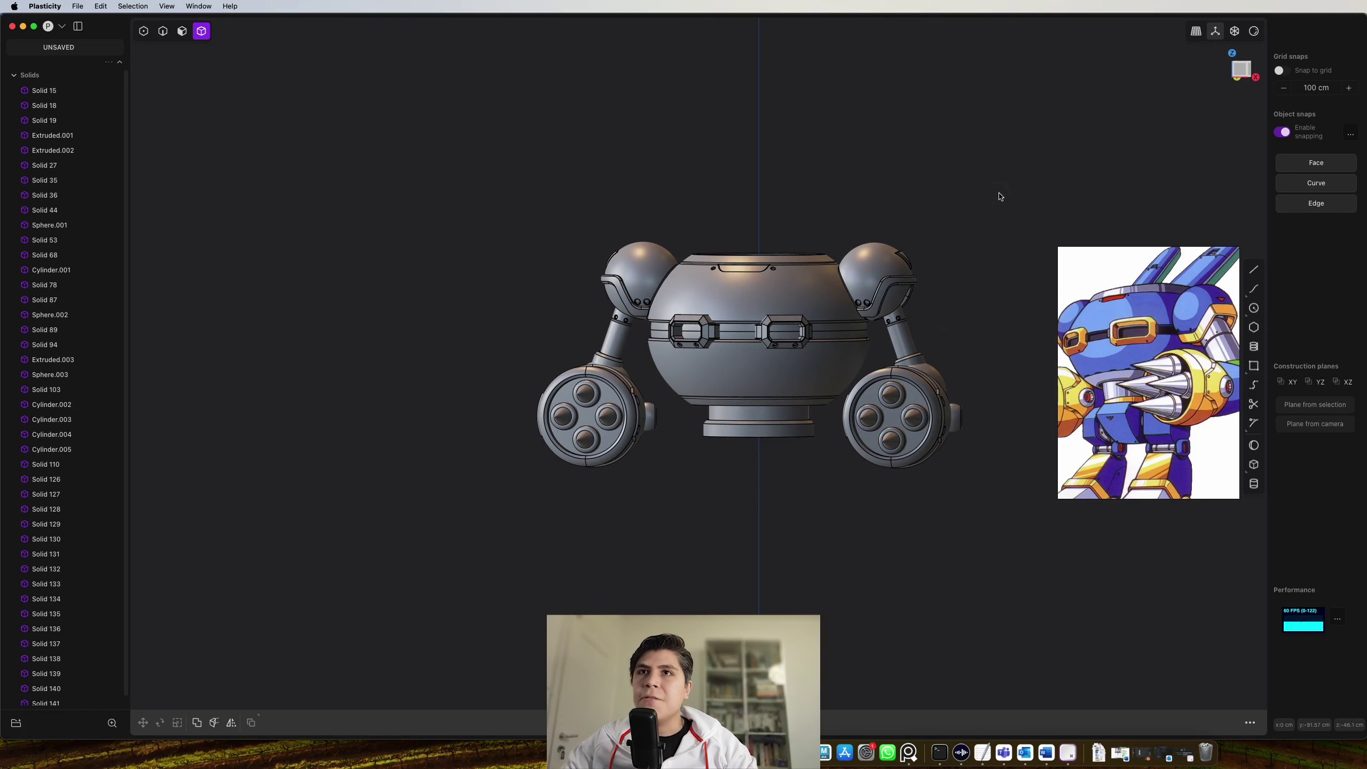
Review the whole upper body from several angles and check the reference's legs and back fins against it
key(4)
drag(1000, 197, 527, 556)
click(997, 259)
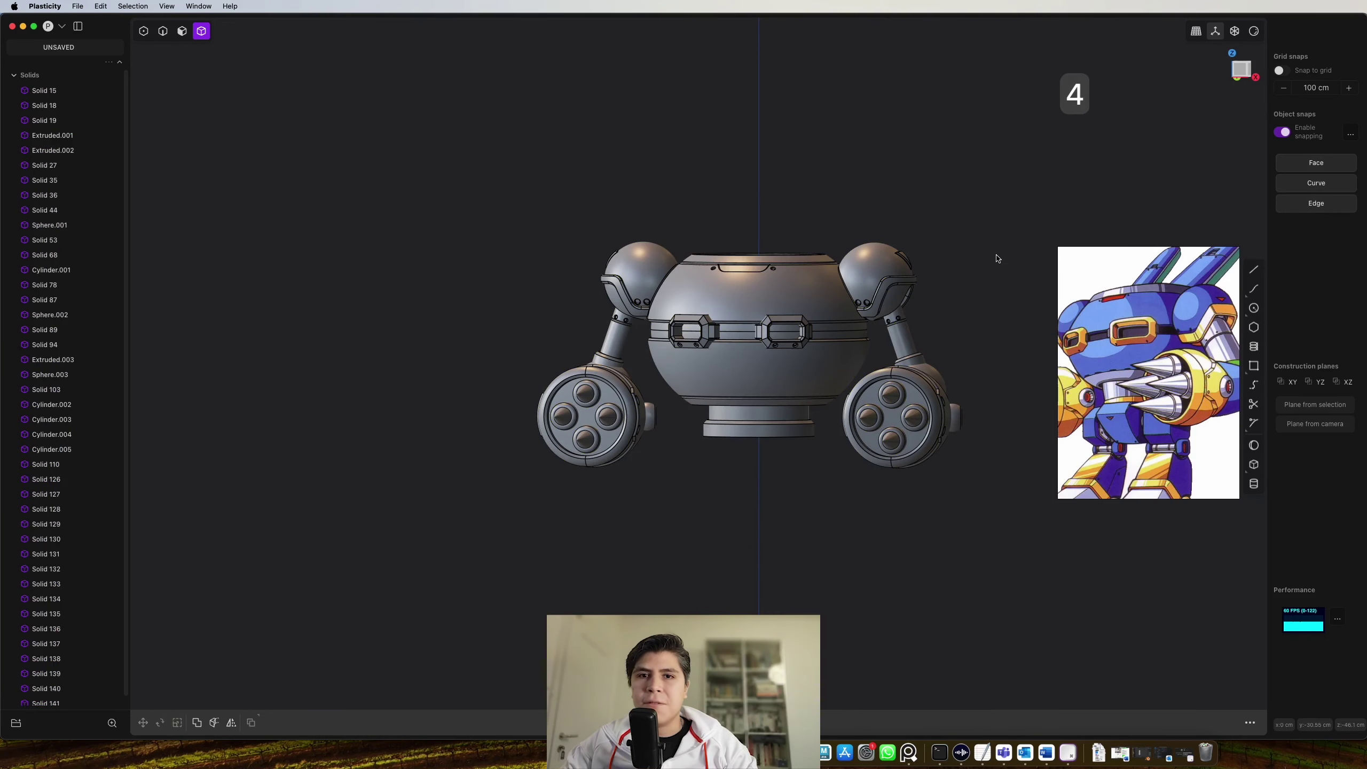
middle_drag(997, 258, 903, 336)
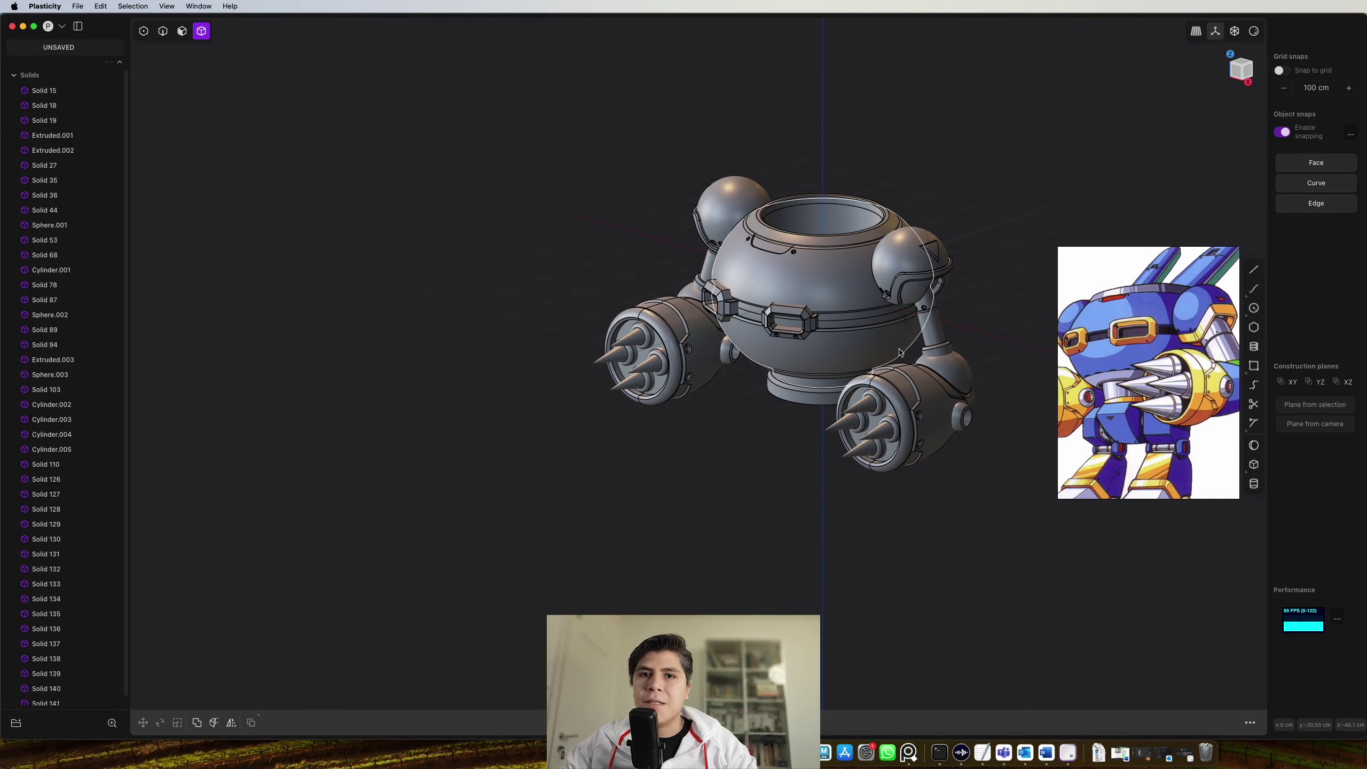
middle_drag(889, 397, 965, 360)
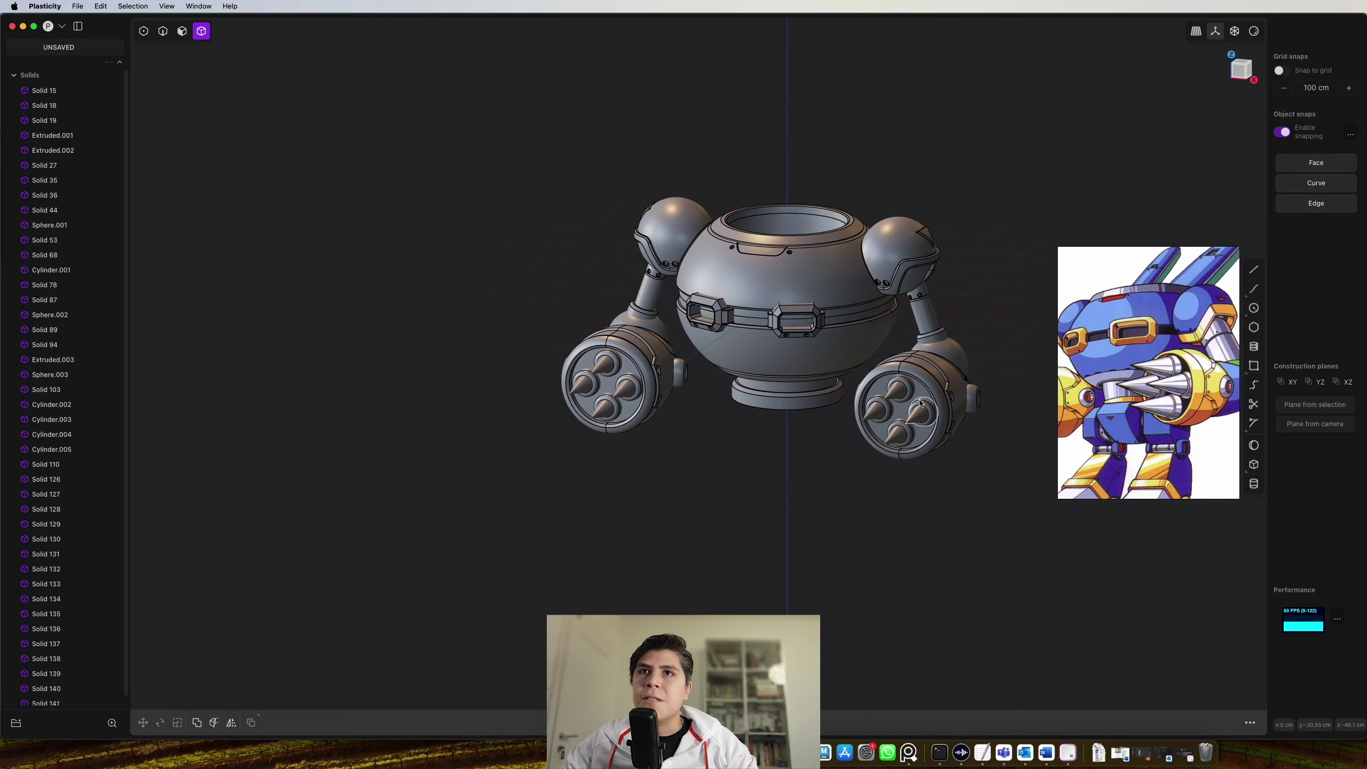
scroll(1120, 443, down, 3)
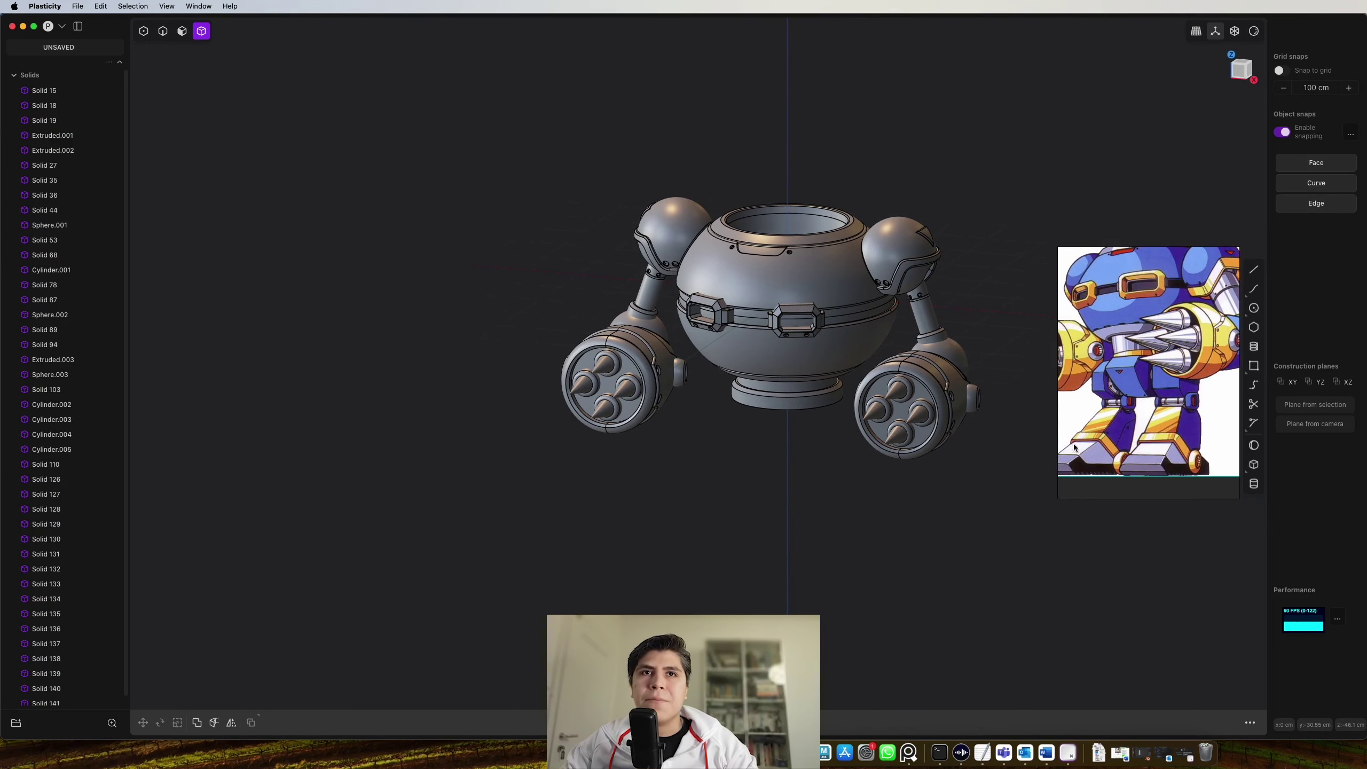
scroll(1168, 353, up, 5)
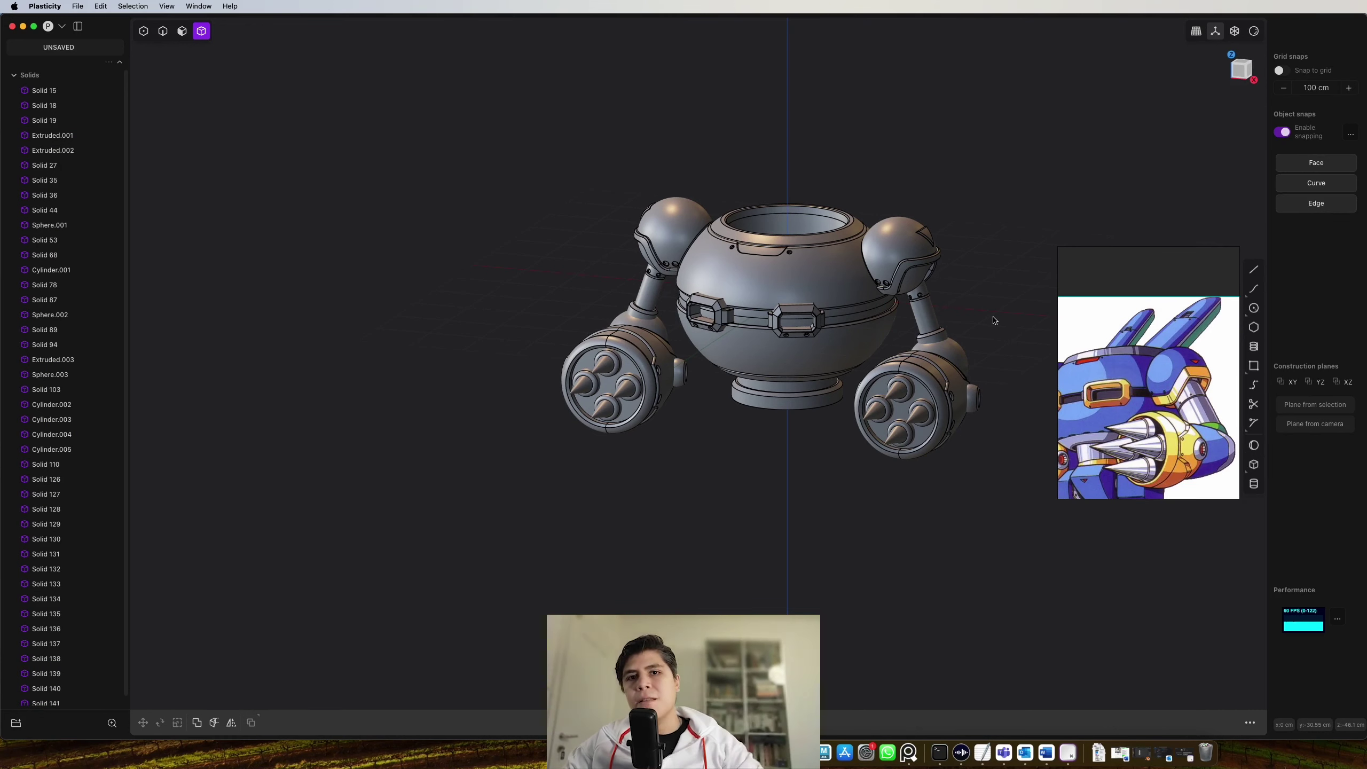
middle_drag(994, 321, 859, 424)
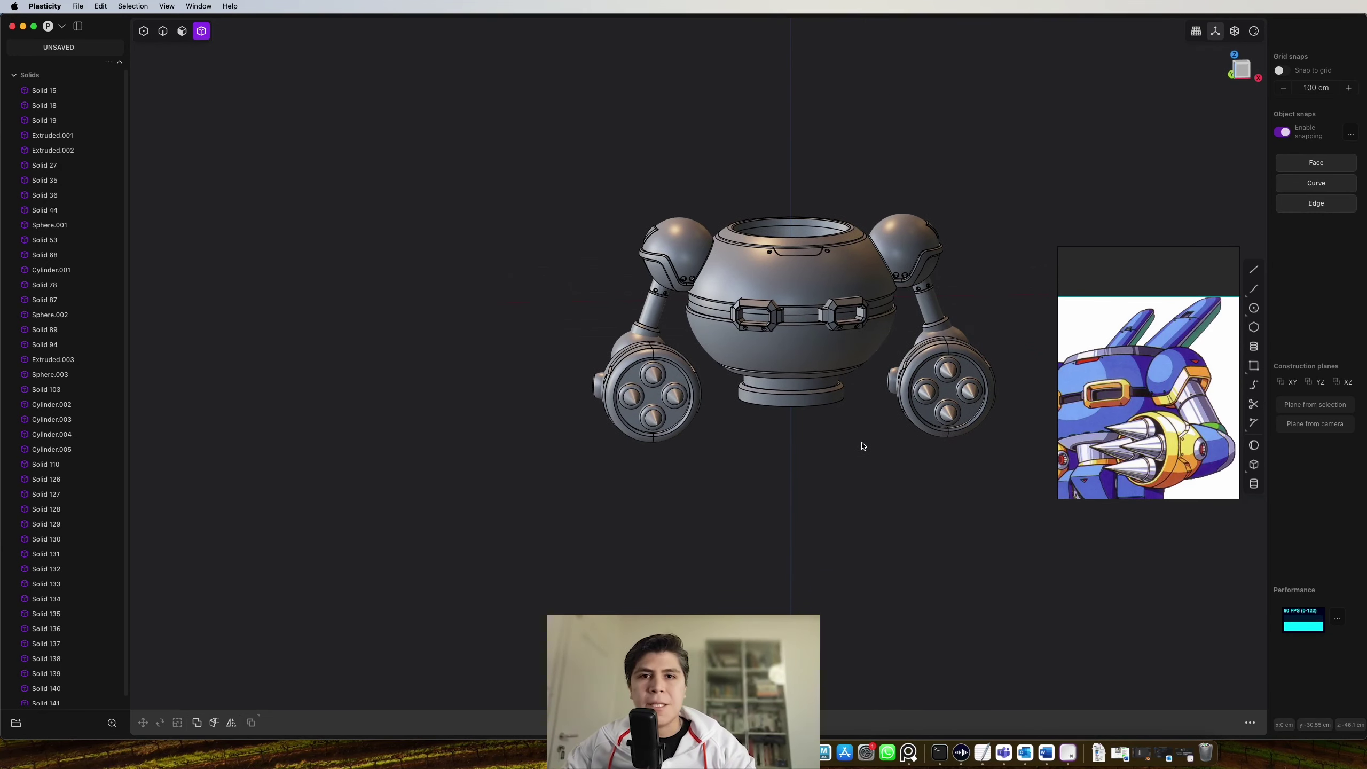
middle_drag(877, 490, 879, 488)
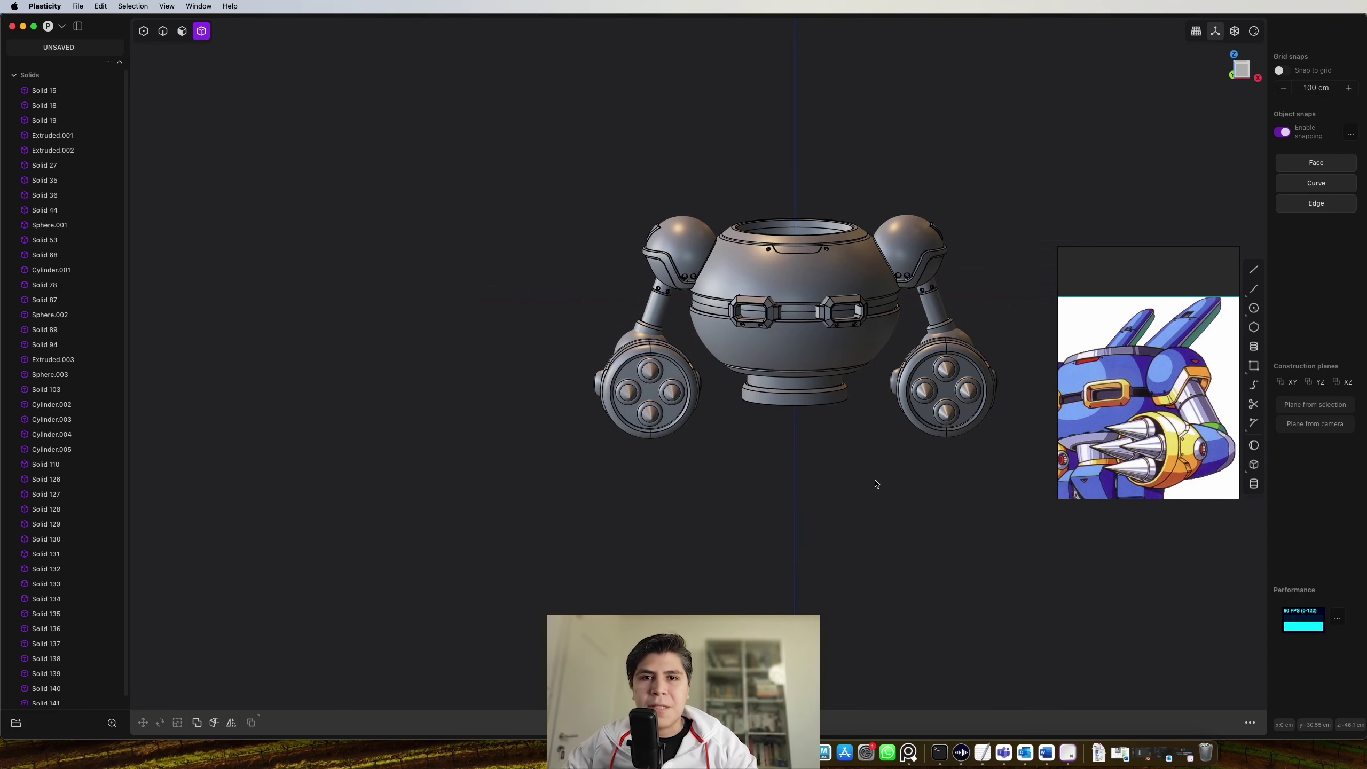
middle_drag(873, 479, 897, 495)
scroll(872, 491, up, 3)
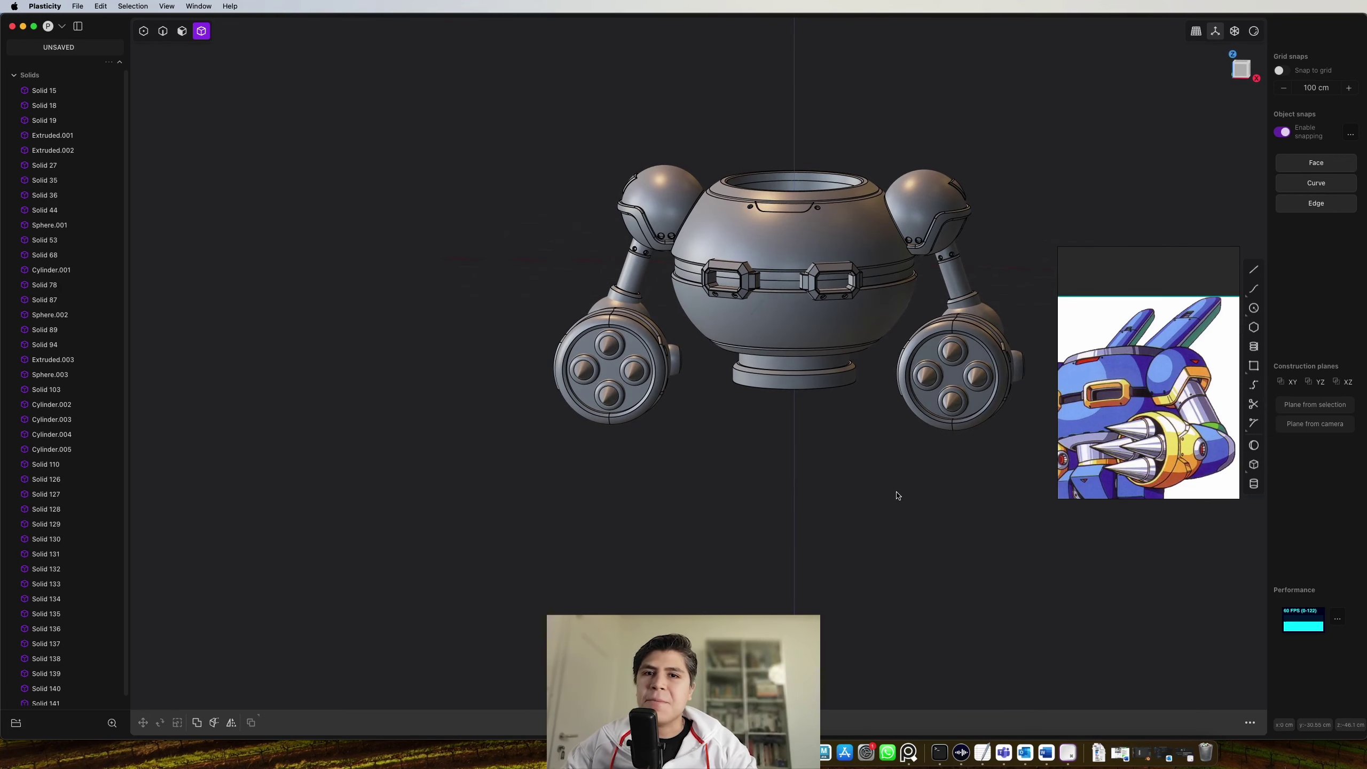